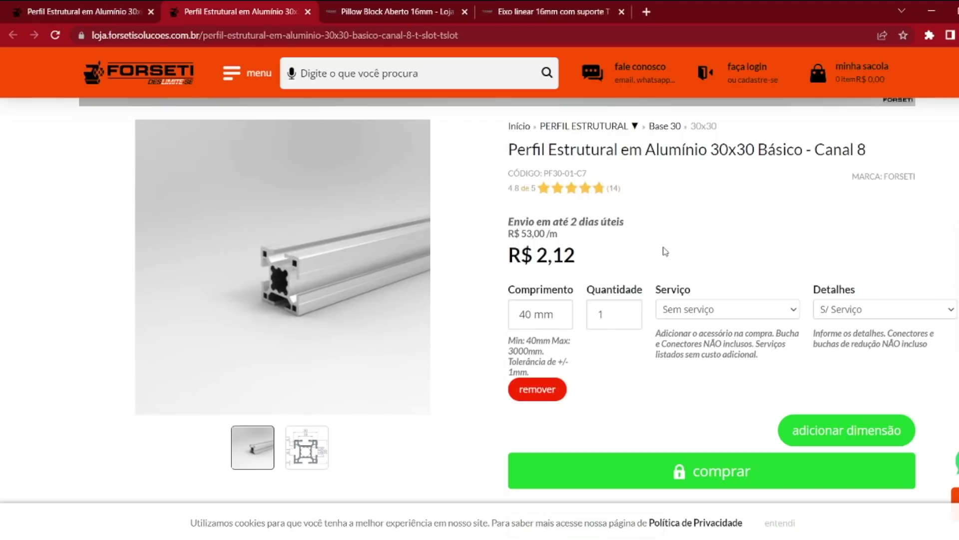
Step: Examine the dimensioned cross-section drawing of the 30x30 Básico - Canal 8 aluminium profile on the product page
left_click(307, 451)
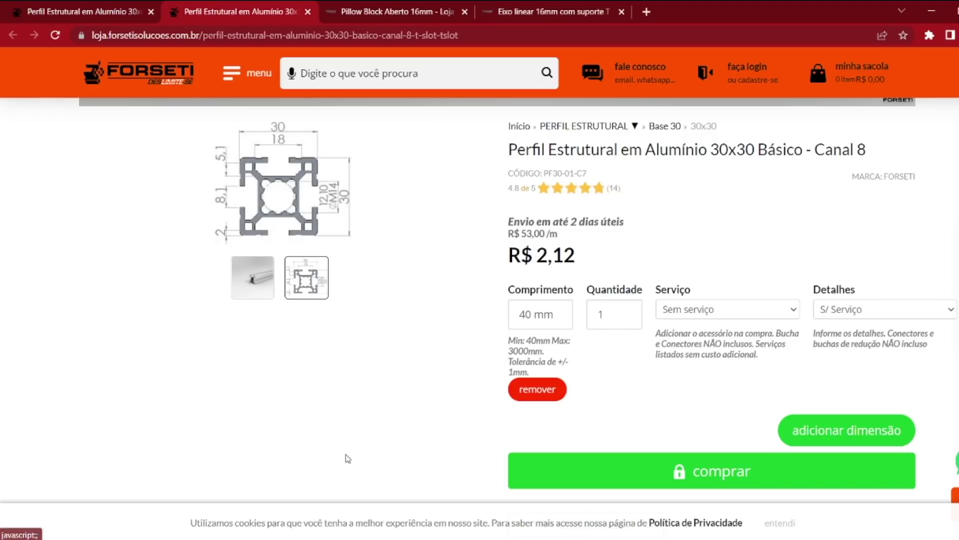
scroll(480, 240, "up", 1)
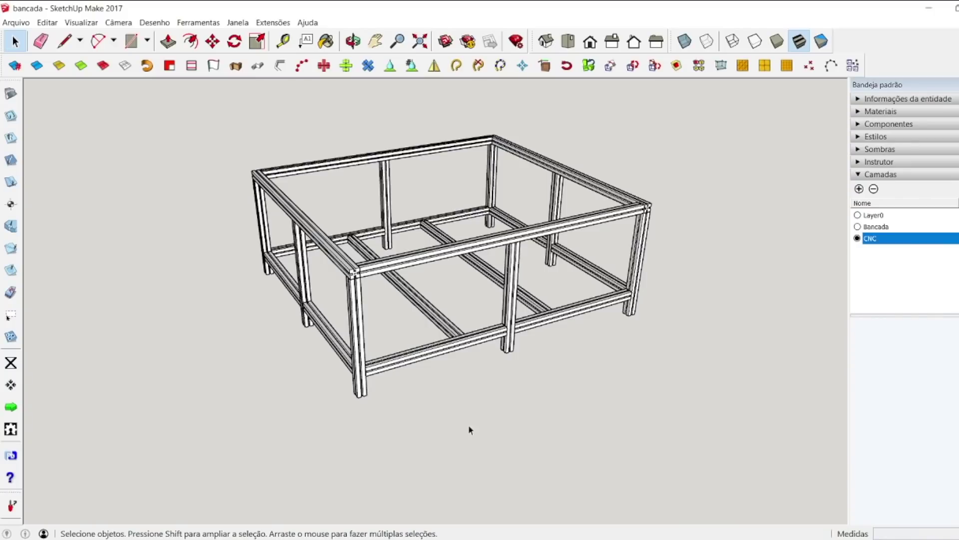
Step: Switch to SketchUp, hide the Bancada layer's geometry and draw a 30 by 30 mm square on the ground plane
left_click(131, 41)
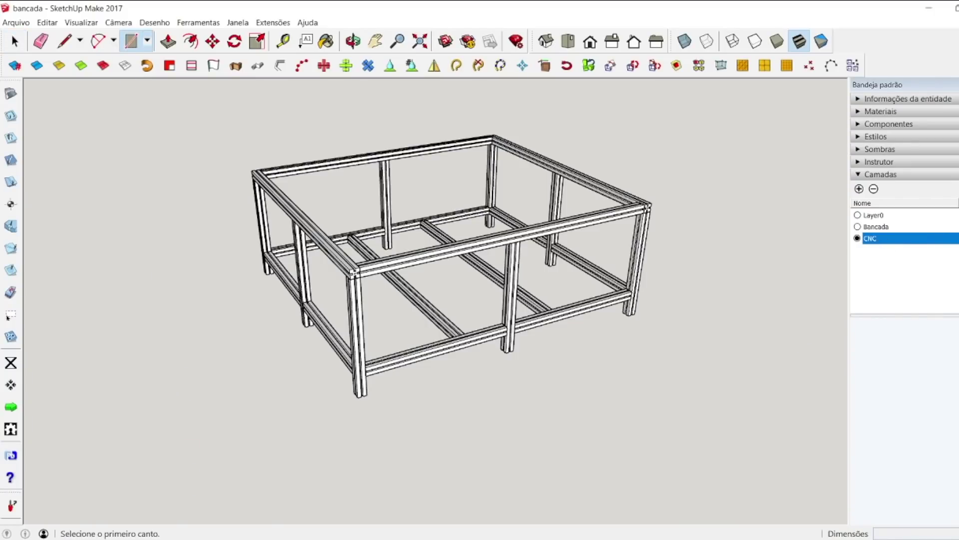
left_click(900, 226)
left_click(359, 397)
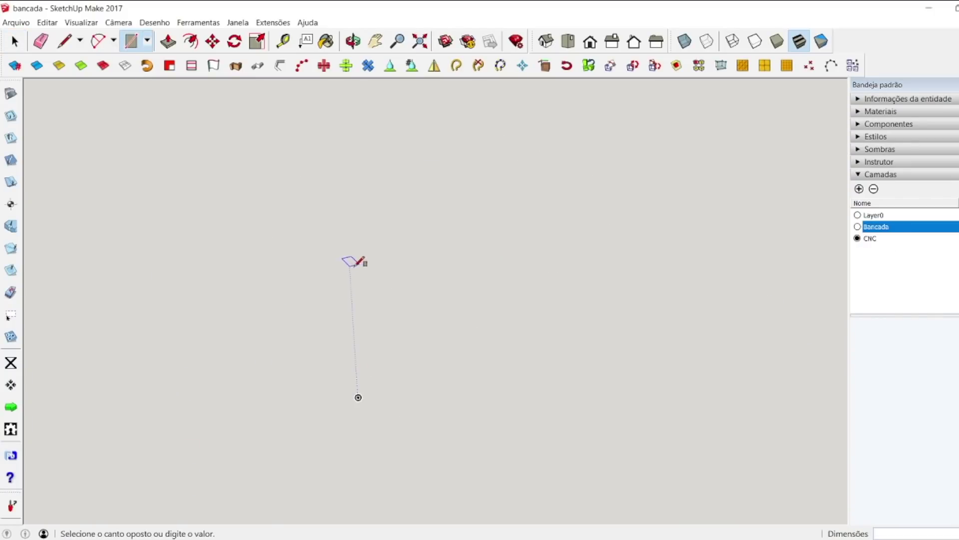
left_click(457, 274)
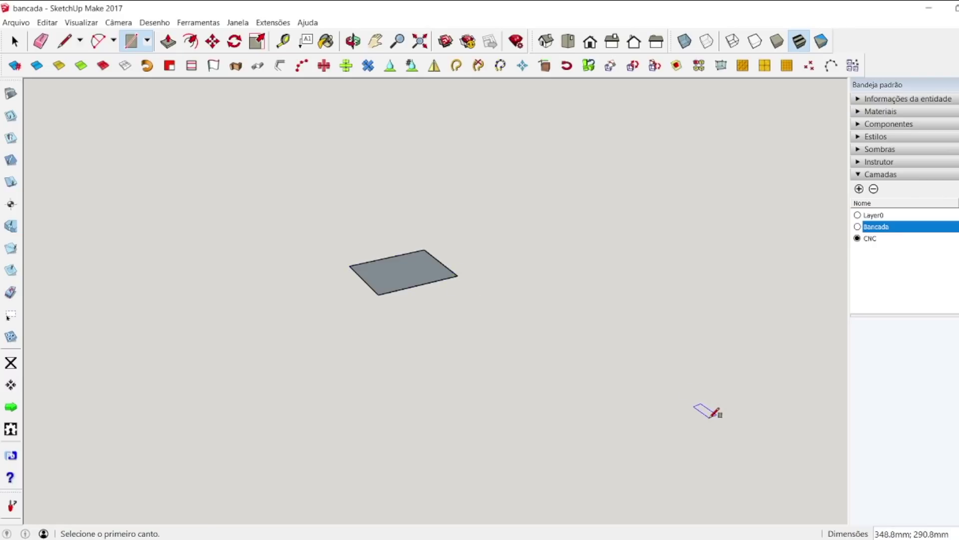
type("30")
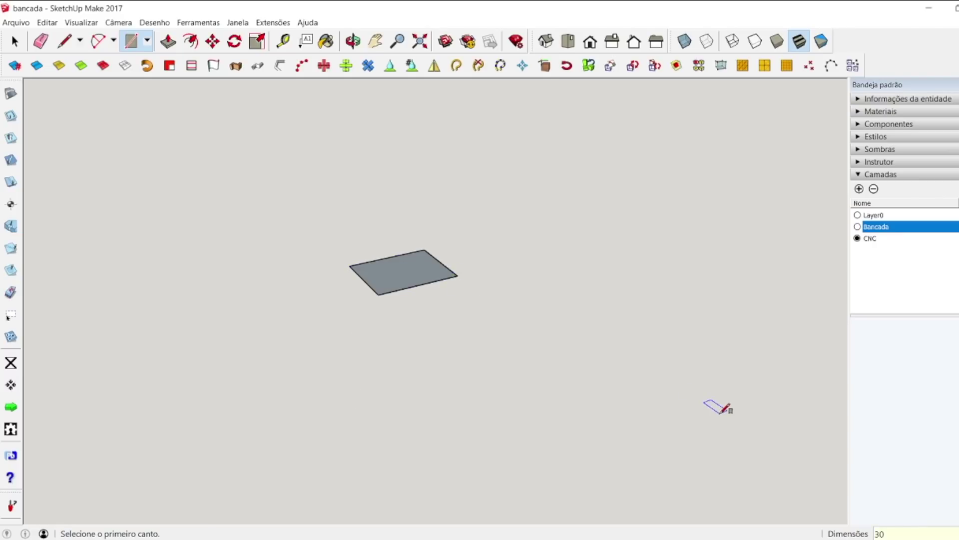
type(";30")
key("Return")
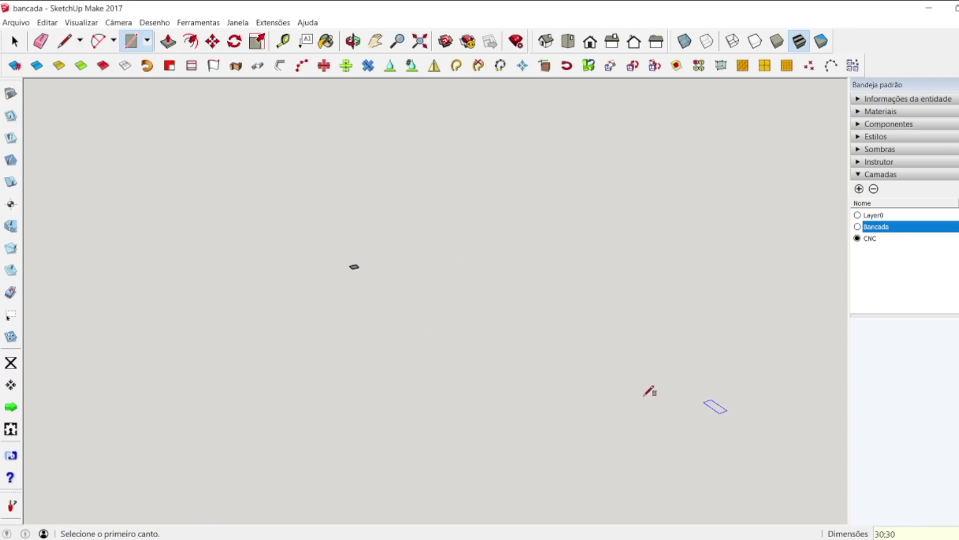
Step: In top view, place vertical and horizontal guides through the centre of the square
left_click(418, 43)
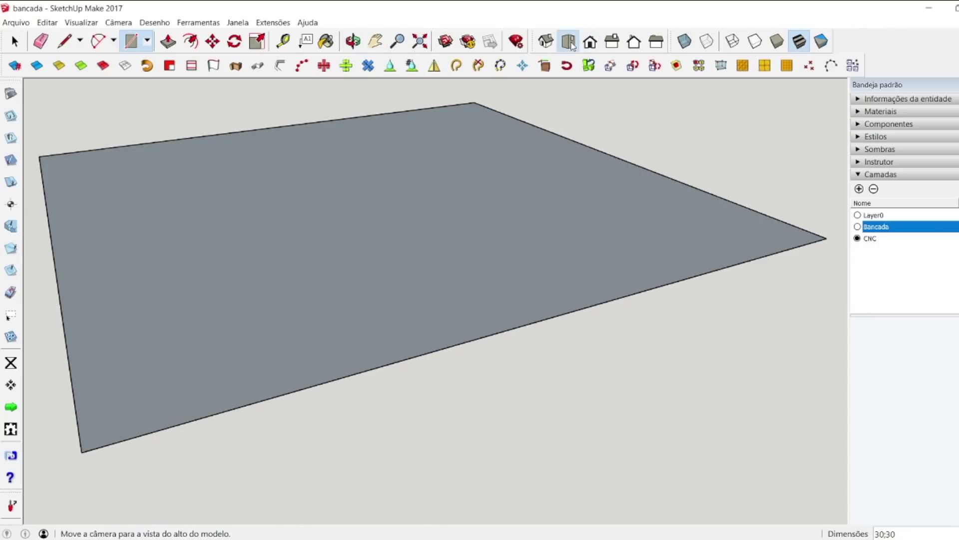
left_click(590, 42)
scroll(451, 390, "down", 4)
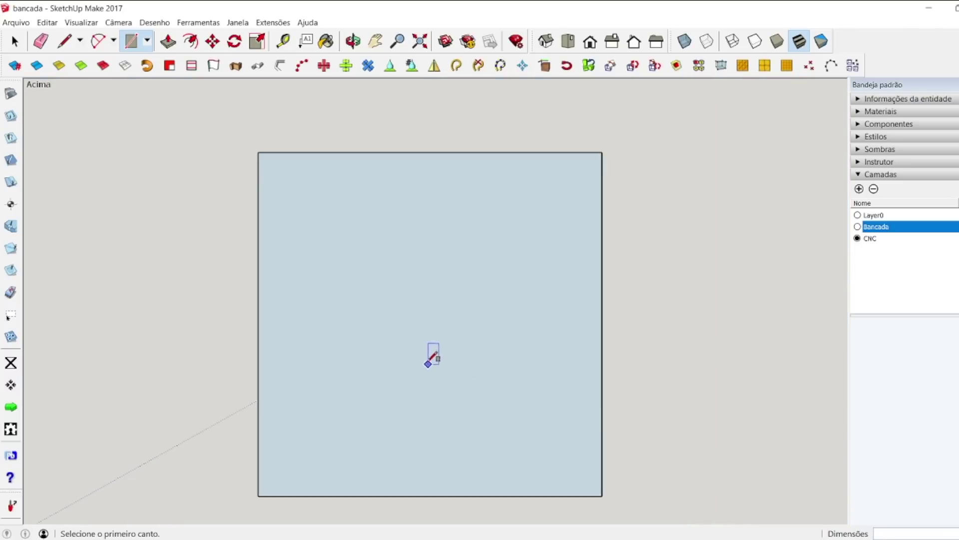
left_click(284, 42)
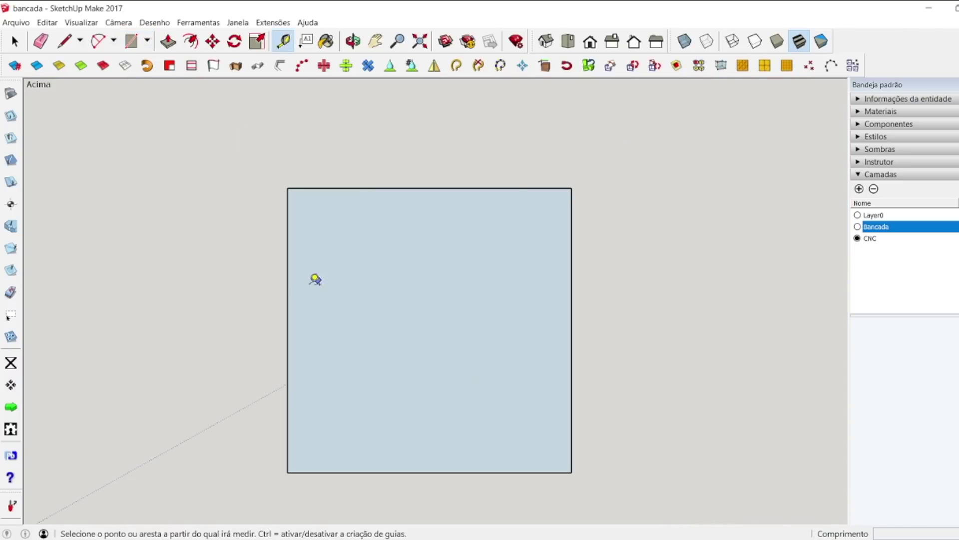
left_click(287, 284)
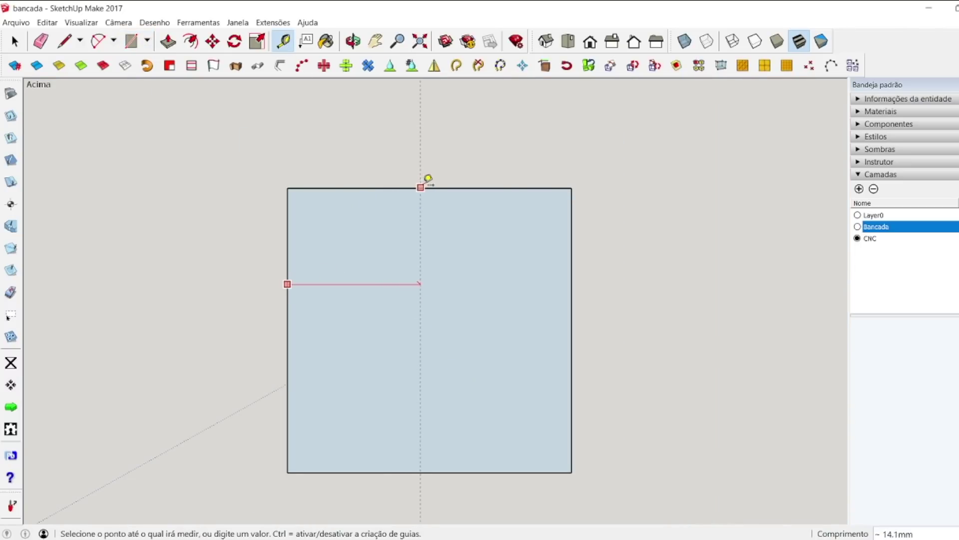
left_click(430, 188)
left_click(497, 187)
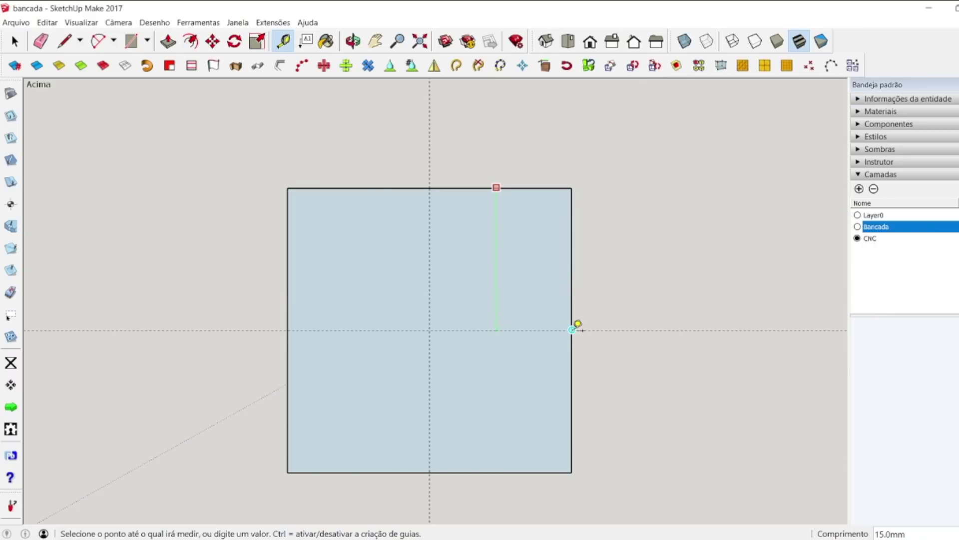
left_click(576, 325)
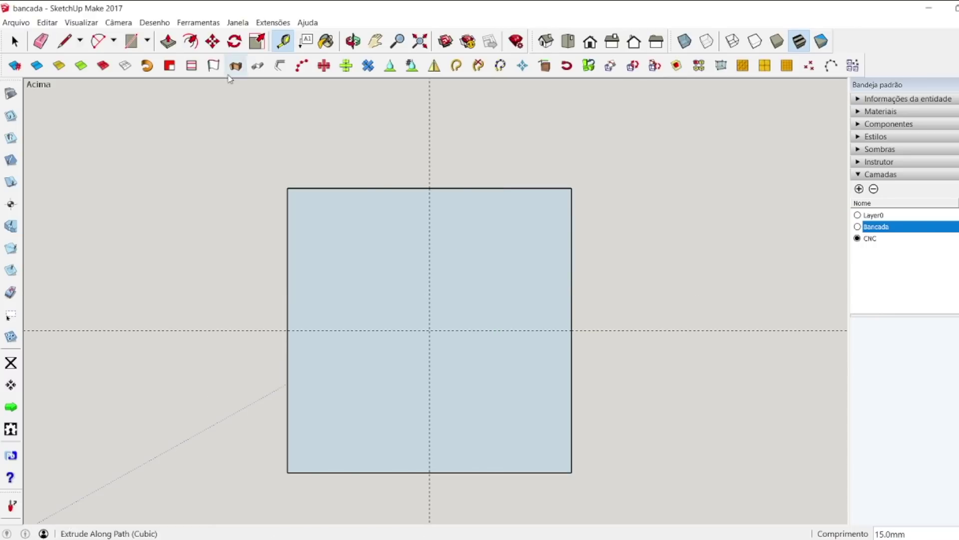
Step: Draw a circle of radius 3 mm centred on the intersection of the two guides
left_click(147, 41)
left_click(157, 93)
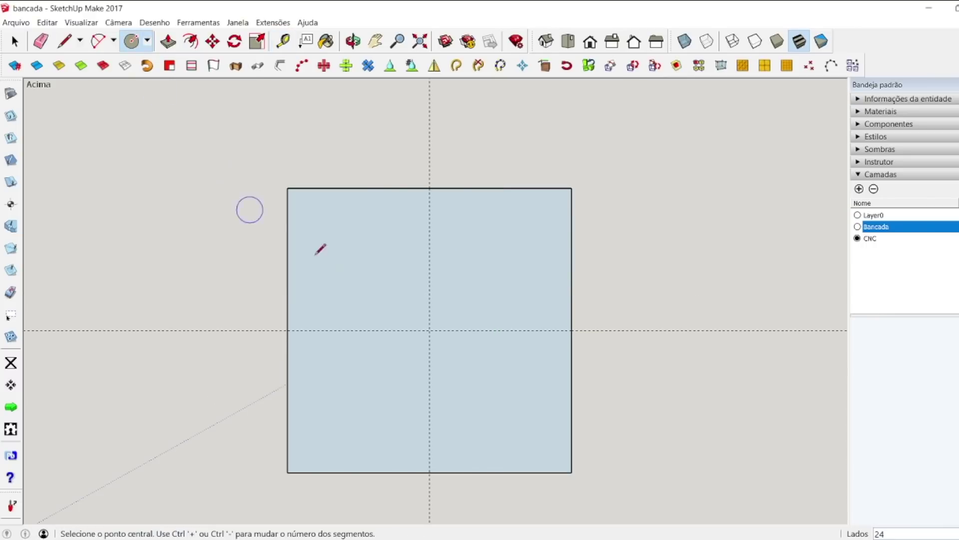
left_click(428, 330)
key("Escape")
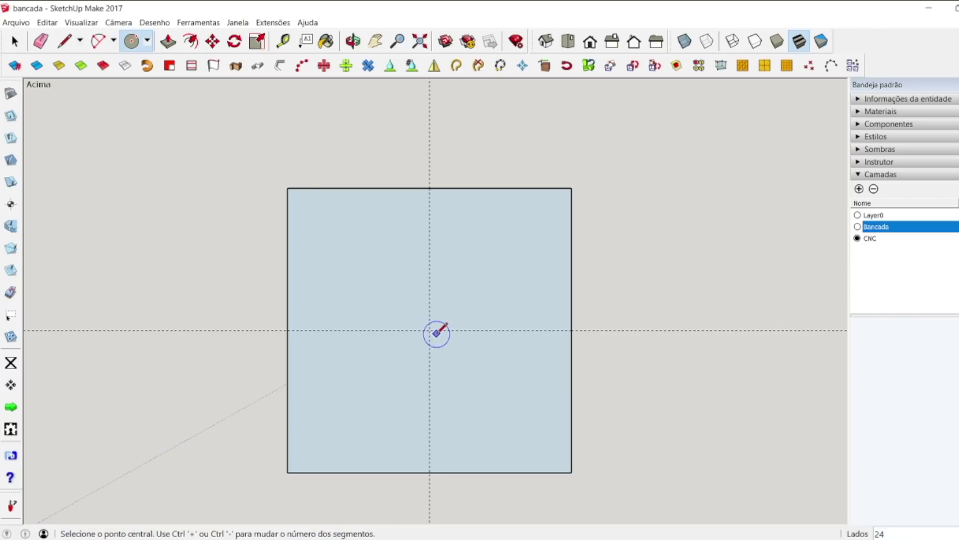
left_click(429, 330)
left_click(504, 275)
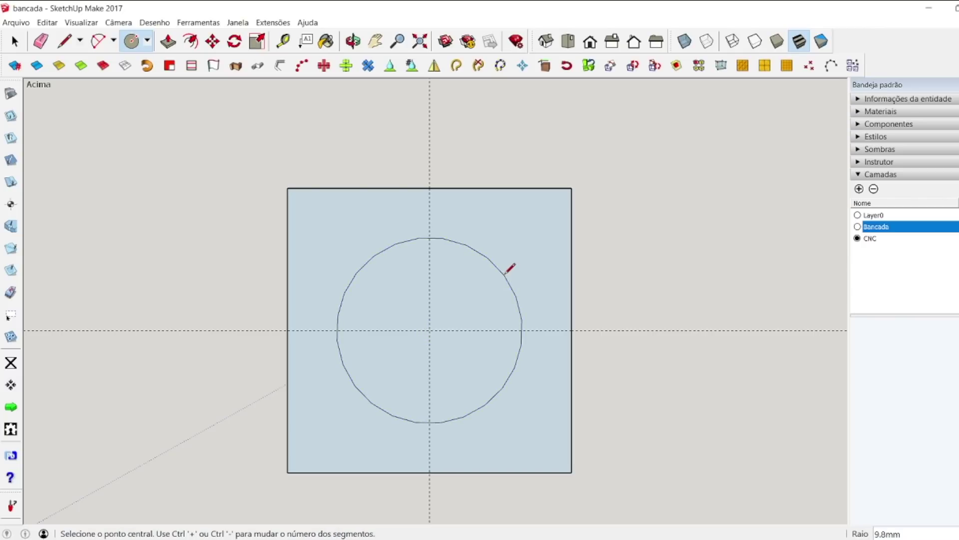
type("3")
key("Return")
key("space")
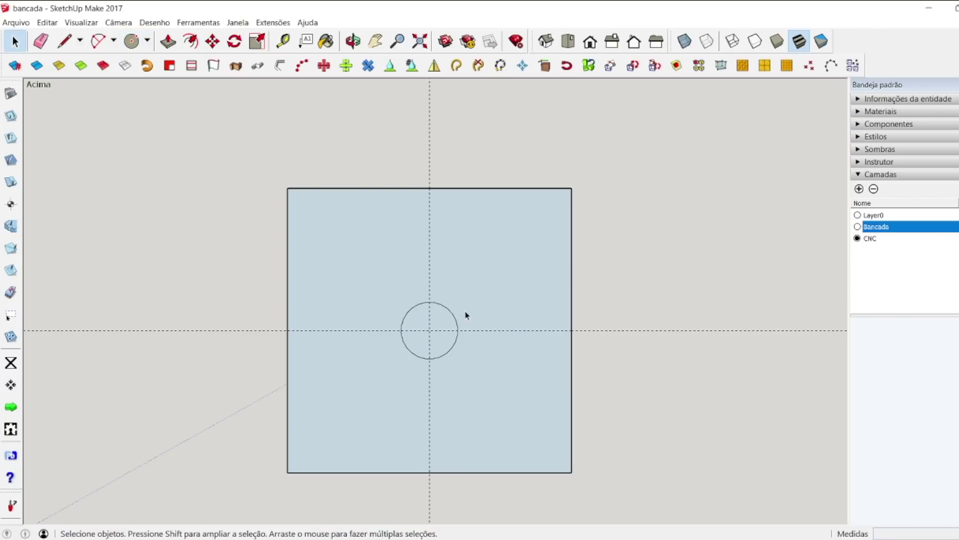
Step: Try to offset a vertical guide from the central vertical guide using the length 4,05
left_click(282, 41)
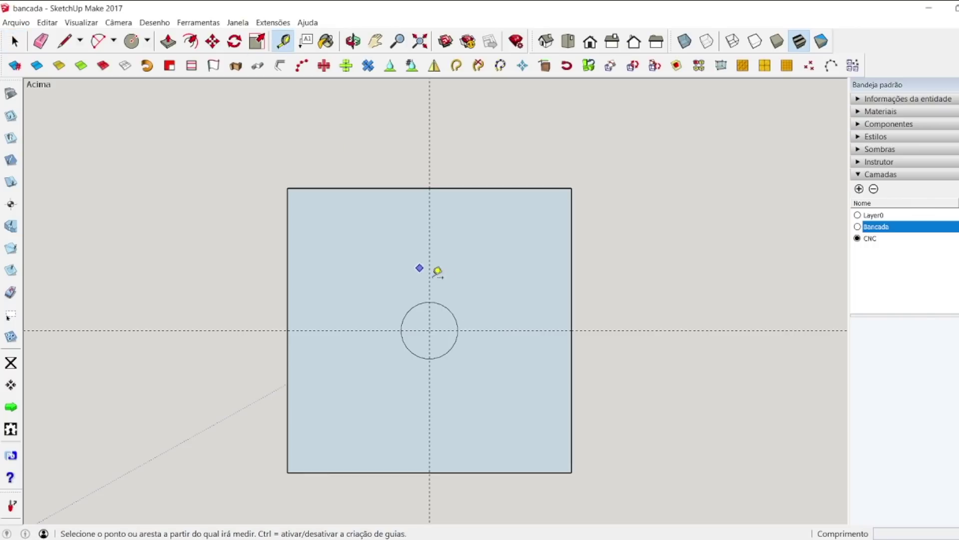
left_click(429, 226)
left_click(395, 212)
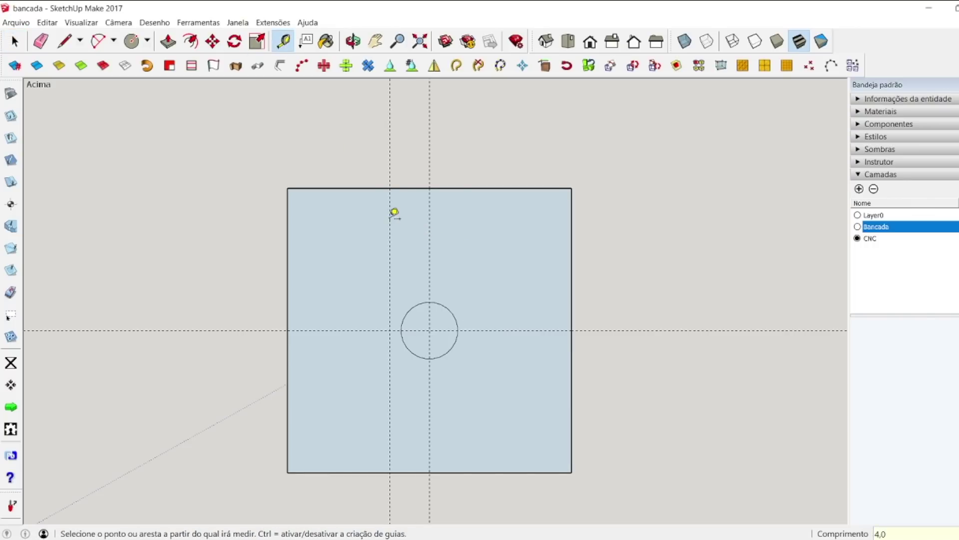
key("Return")
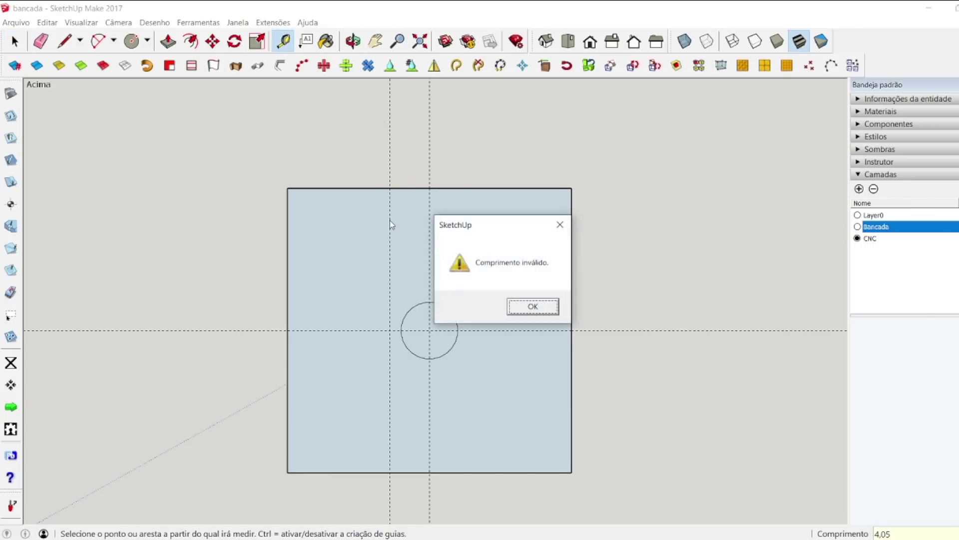
left_click(534, 306)
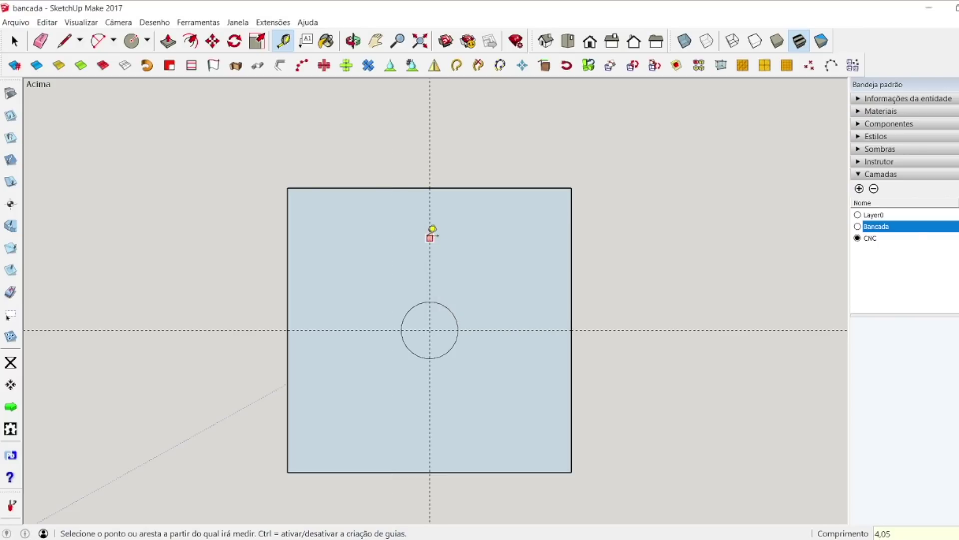
Step: Add parallel guides about 4 mm on both sides of the central vertical guide and the central horizontal guide
left_click(431, 230)
left_click(410, 224)
left_click(430, 224)
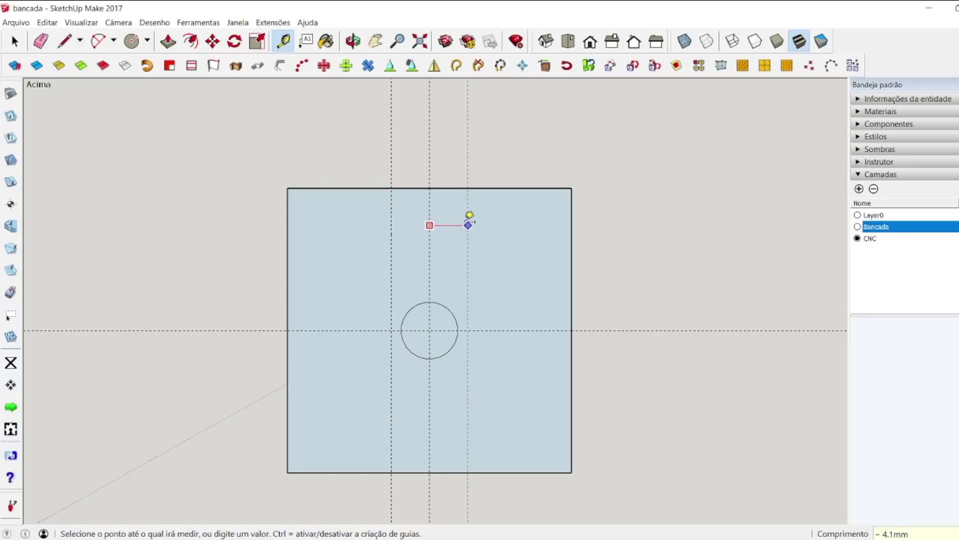
left_click(473, 219)
left_click(547, 329)
left_click(549, 291)
left_click(530, 330)
left_click(535, 369)
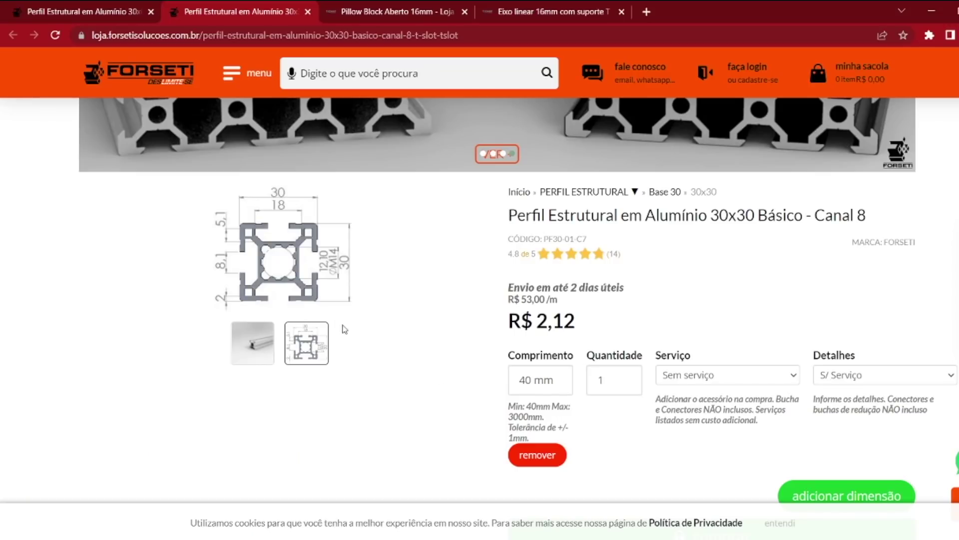
Step: Check the profile's dimension drawing on the Forseti product page and return to the SketchUp model
scroll(247, 237, "up", 1)
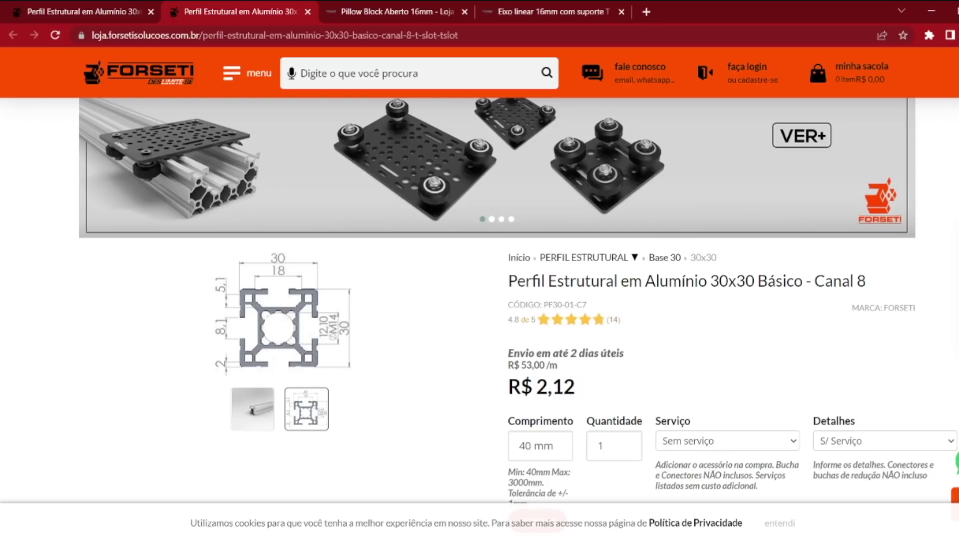
mouse_move(434, 538)
left_click(434, 537)
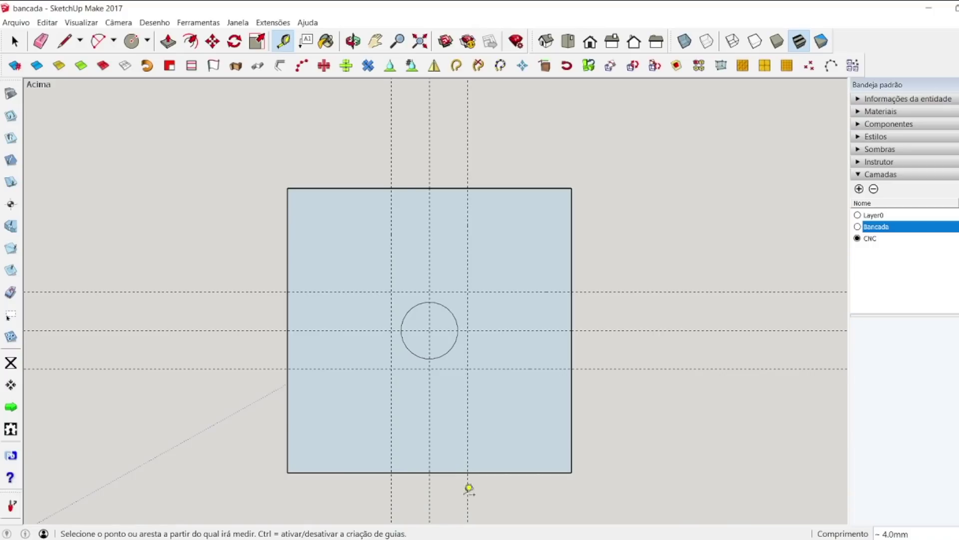
Step: Add horizontal guides 9 mm above and 9 mm below the central horizontal guide
left_click(500, 330)
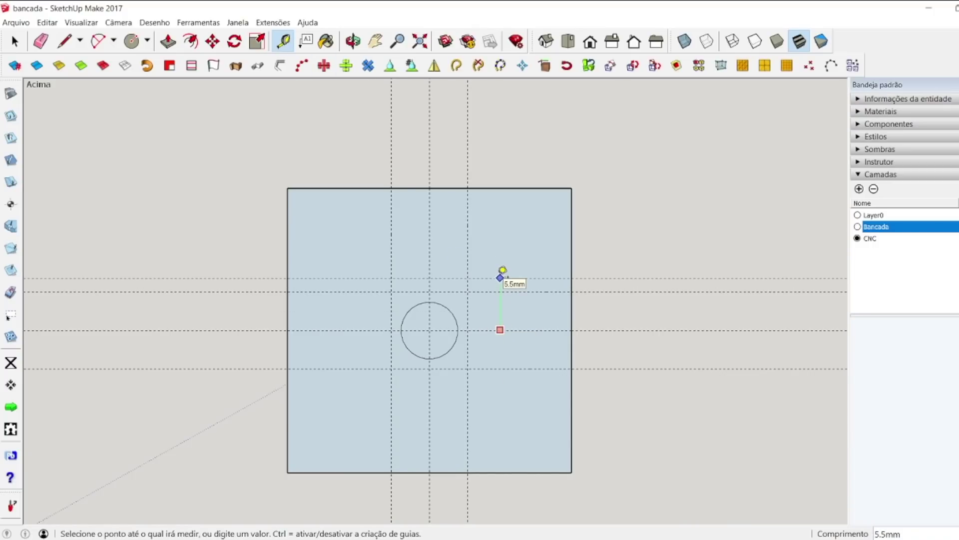
type("9")
key("Return")
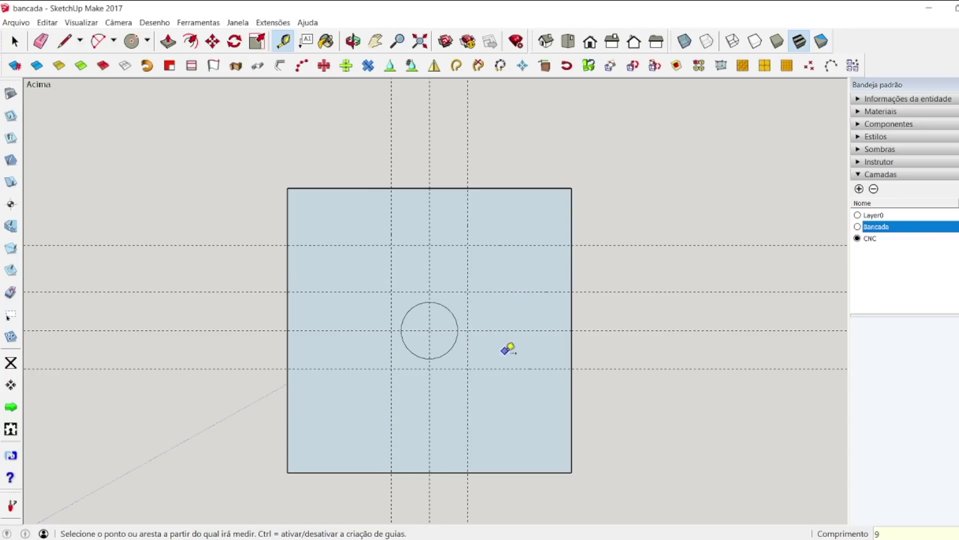
left_click(499, 329)
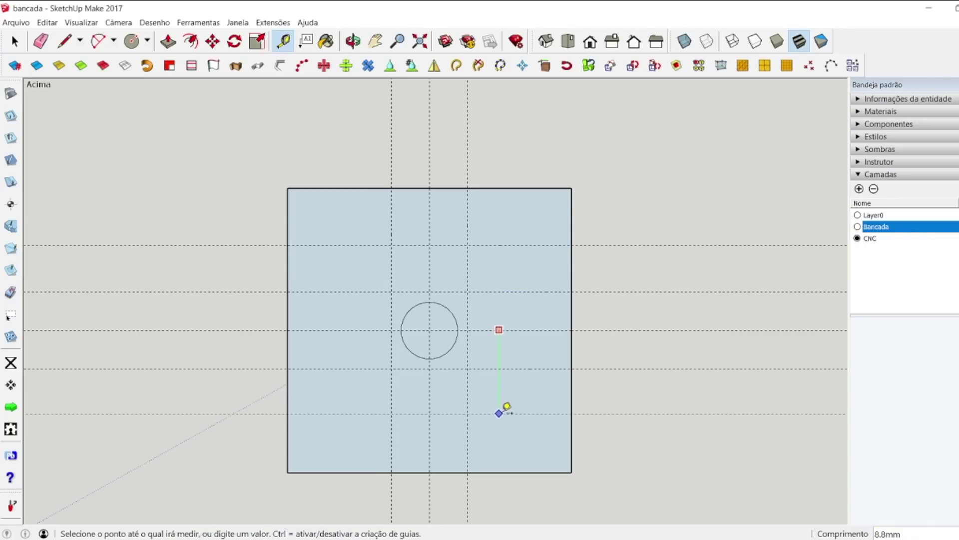
type("9")
key("Return")
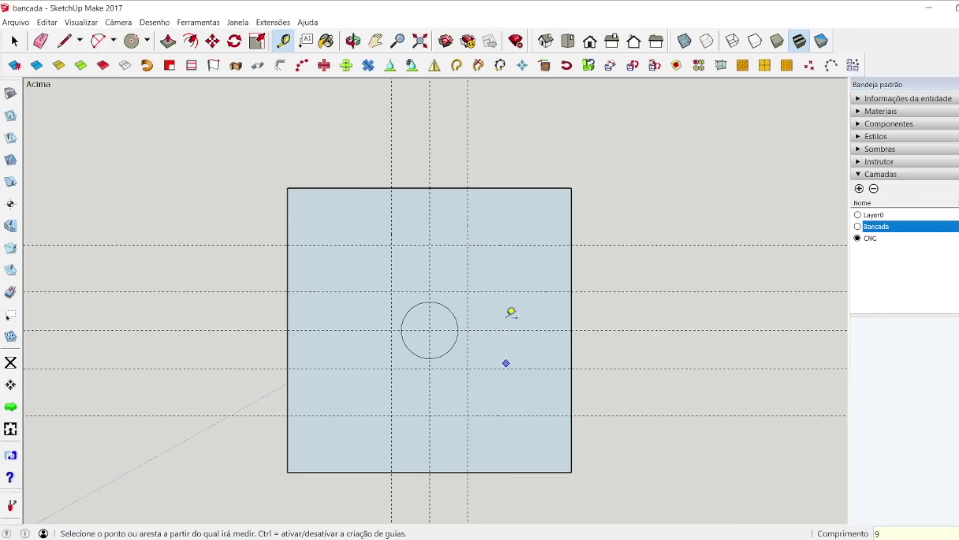
Step: Add vertical guides about 9 mm on either side of the central vertical guide
left_click(468, 319)
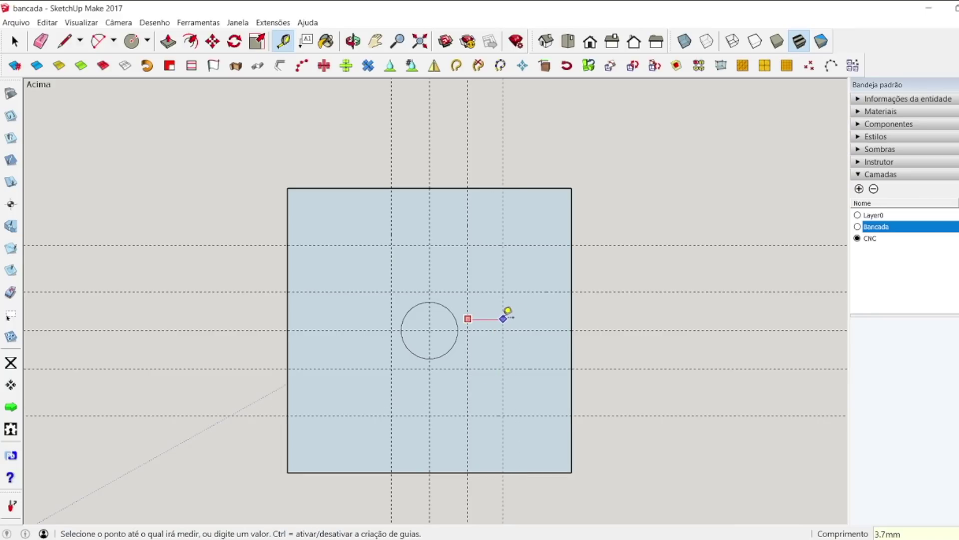
key("Escape")
left_click(429, 278)
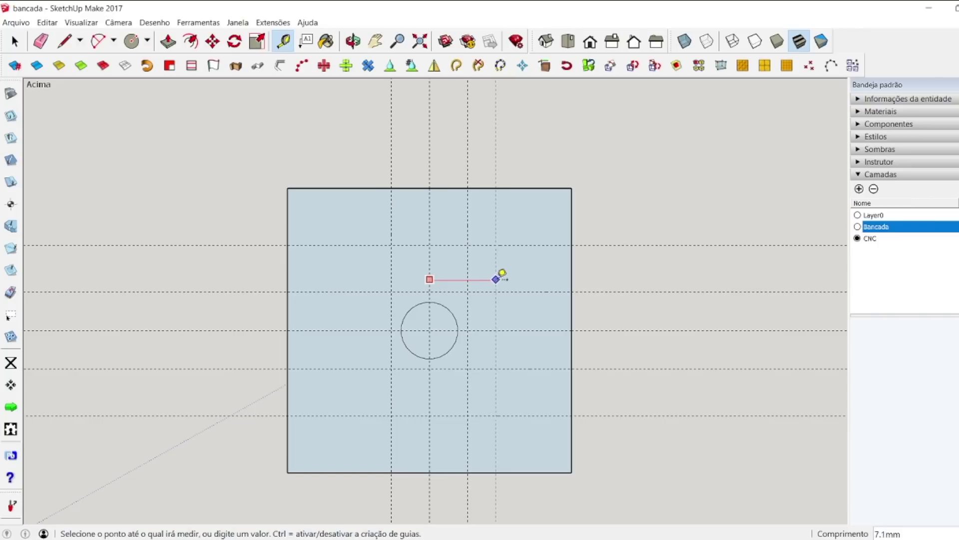
left_click(515, 277)
left_click(430, 275)
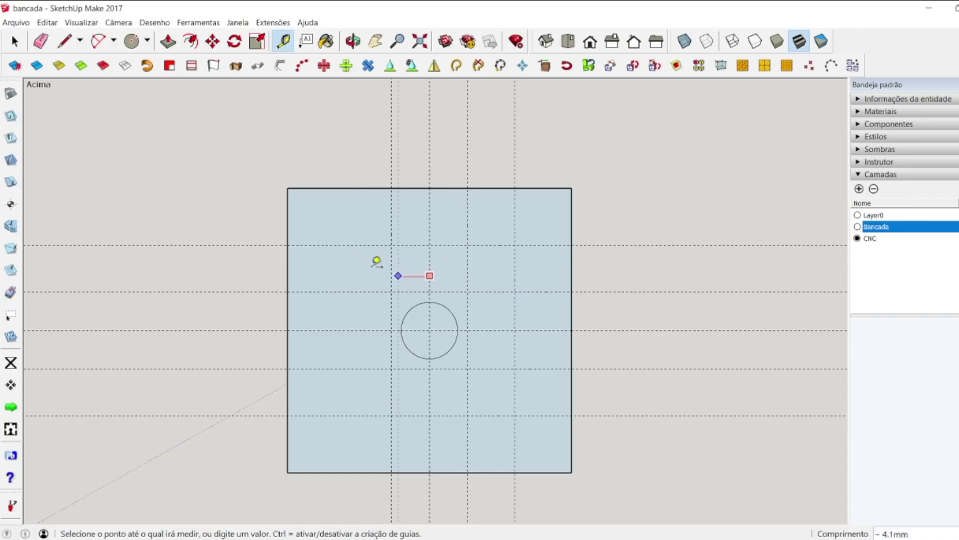
left_click(344, 265)
Step: Outline a slot about 8 mm wide and 6 mm deep at the middle of the square's upper edge, following the guides
left_click(65, 41)
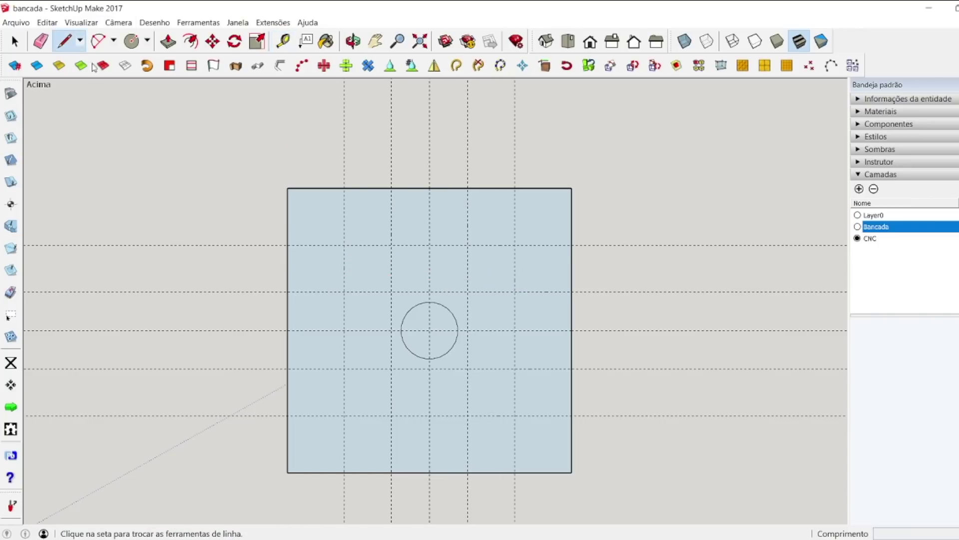
left_click(392, 188)
left_click(391, 245)
left_click(467, 245)
left_click(468, 188)
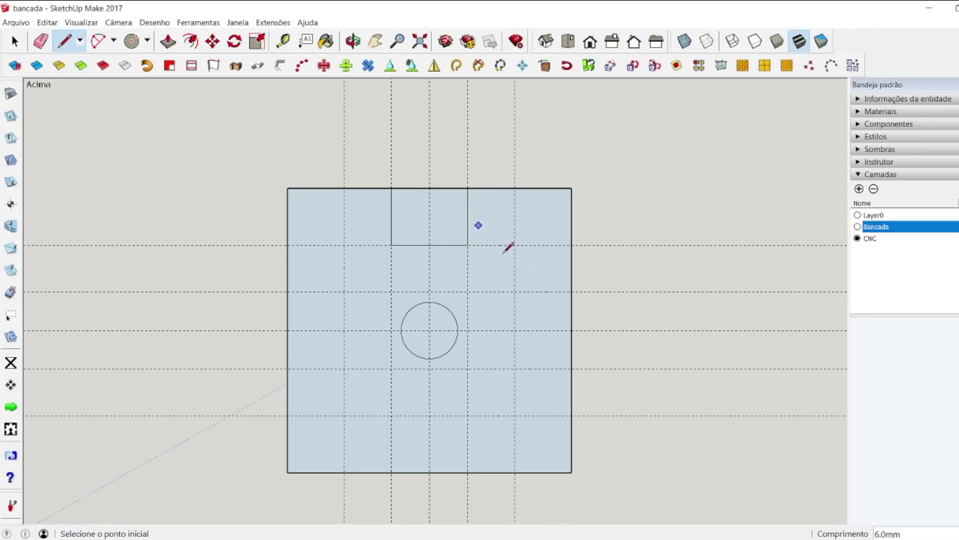
Step: Outline slots about 8 mm wide and 6 mm deep at the middle of the square's right and lower edges, following the guides
left_click(571, 291)
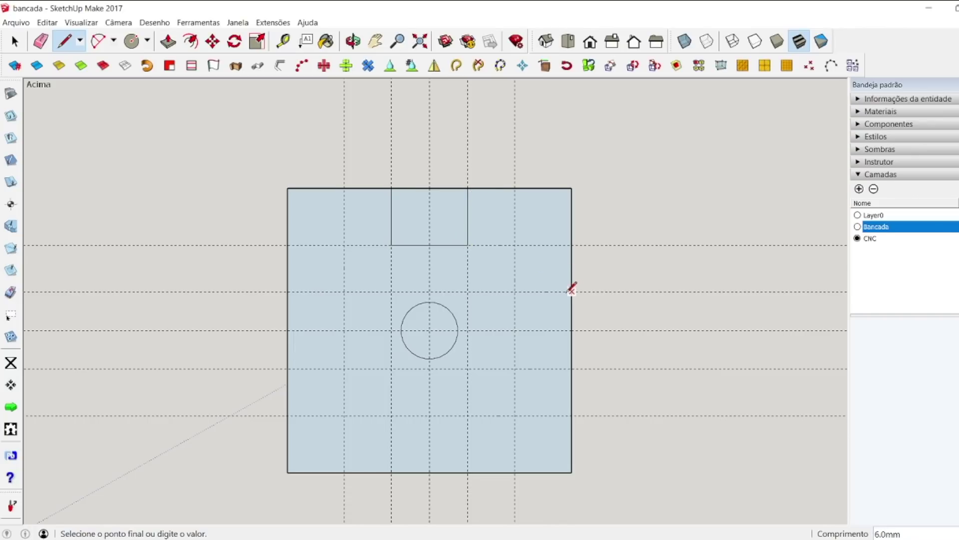
left_click(514, 291)
left_click(515, 367)
left_click(571, 368)
left_click(468, 472)
left_click(468, 415)
left_click(391, 415)
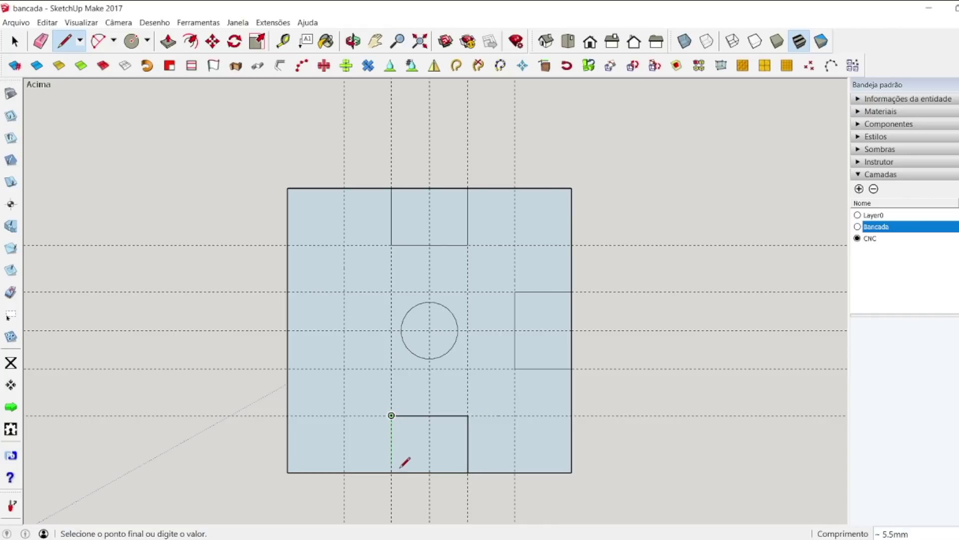
left_click(391, 472)
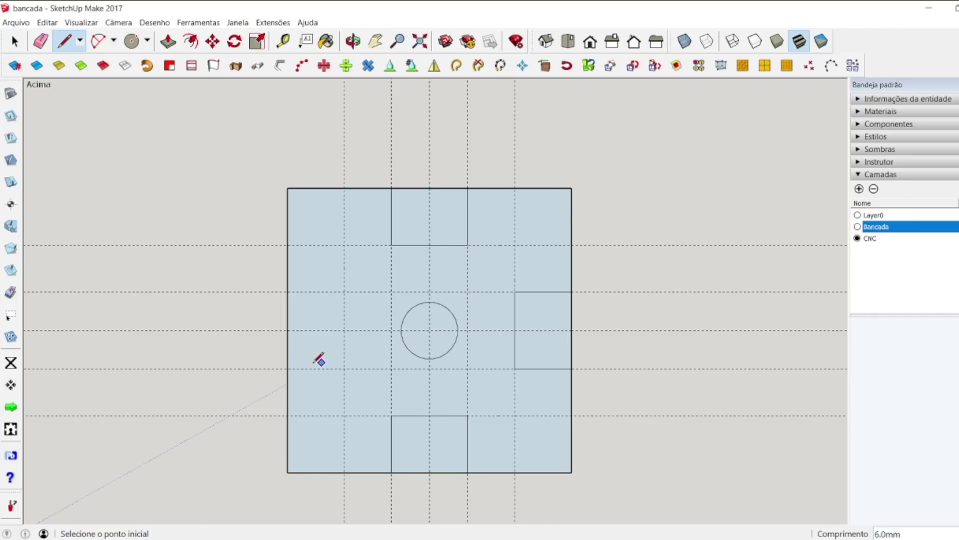
Step: Outline a matching slot about 8 mm wide and 6 mm deep at the middle of the square's left edge
left_click(287, 367)
left_click(344, 368)
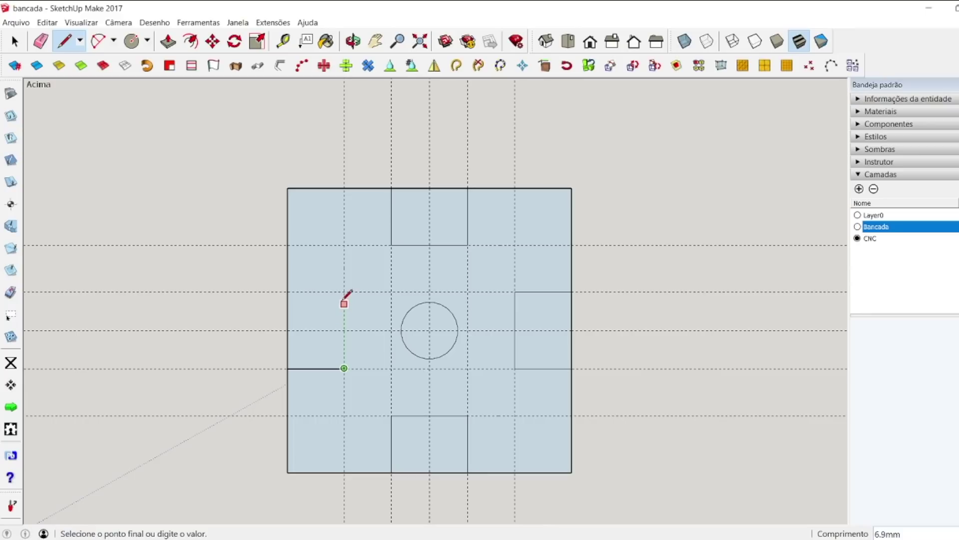
left_click(344, 291)
left_click(287, 291)
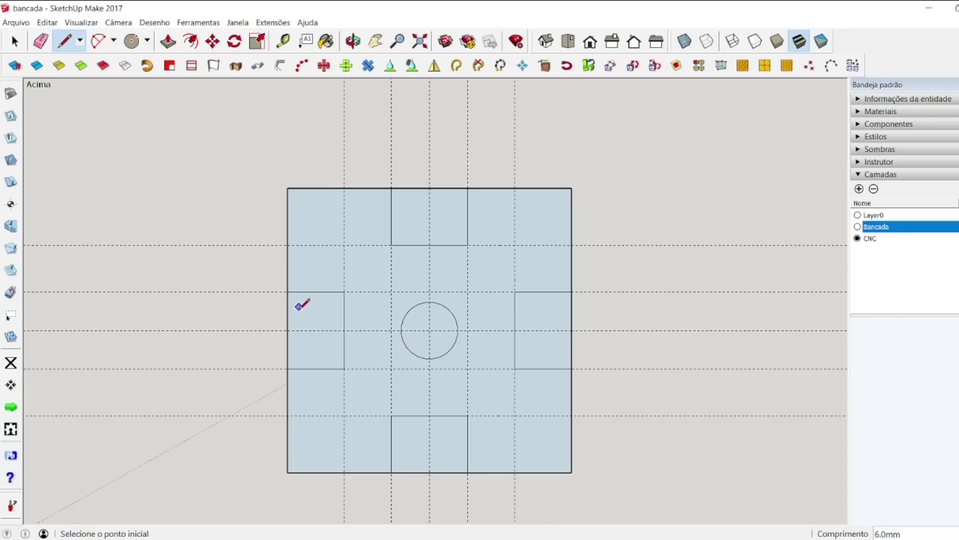
Step: Delete the four slot areas, all the guides and the face inside the central circle
key("space")
key("Delete")
key("Delete")
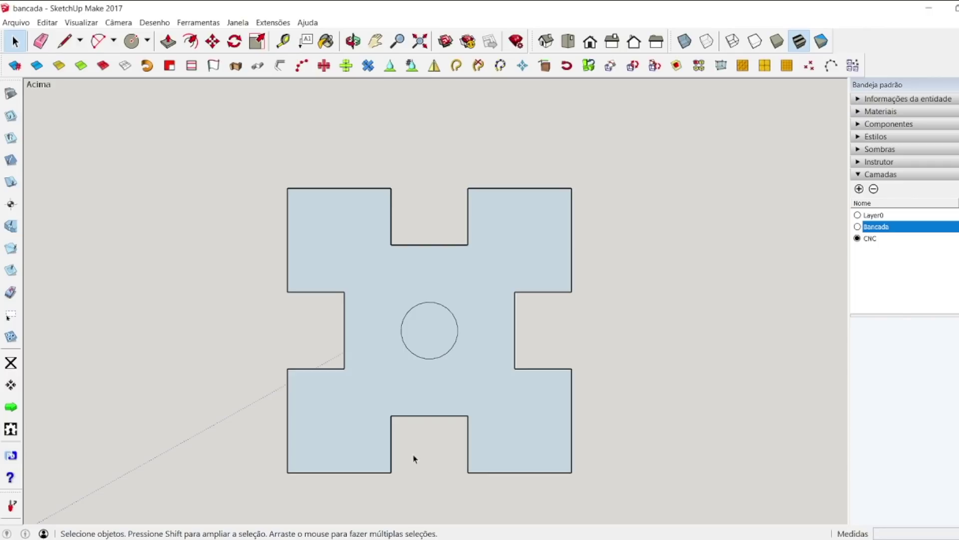
left_click(438, 342)
key("Delete")
Step: Extrude the slotted 30x30 profile face upward into a solid block with a central through hole
left_click(353, 41)
left_click_drag(466, 332, 295, 122)
scroll(300, 324, "down", 3)
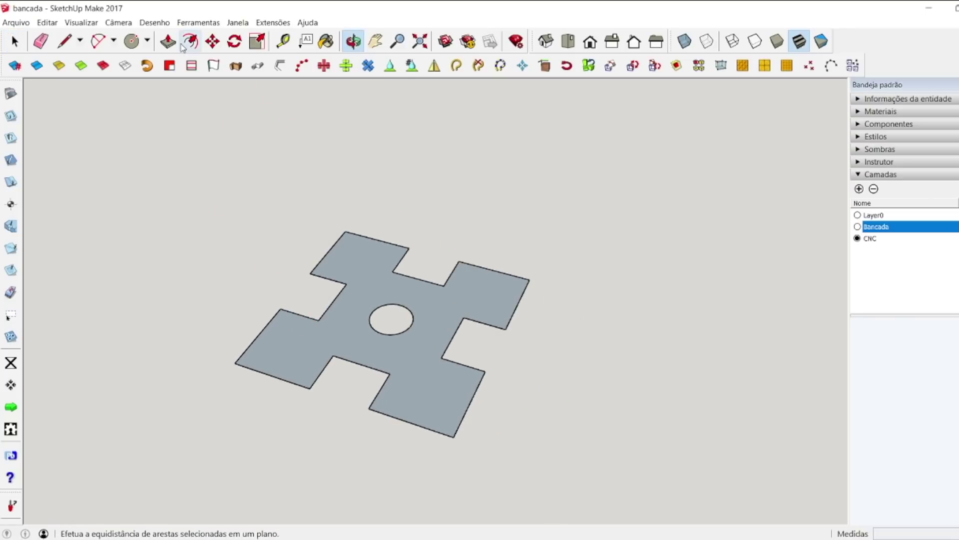
left_click(169, 41)
left_click_drag(358, 308, 332, 219)
key("space")
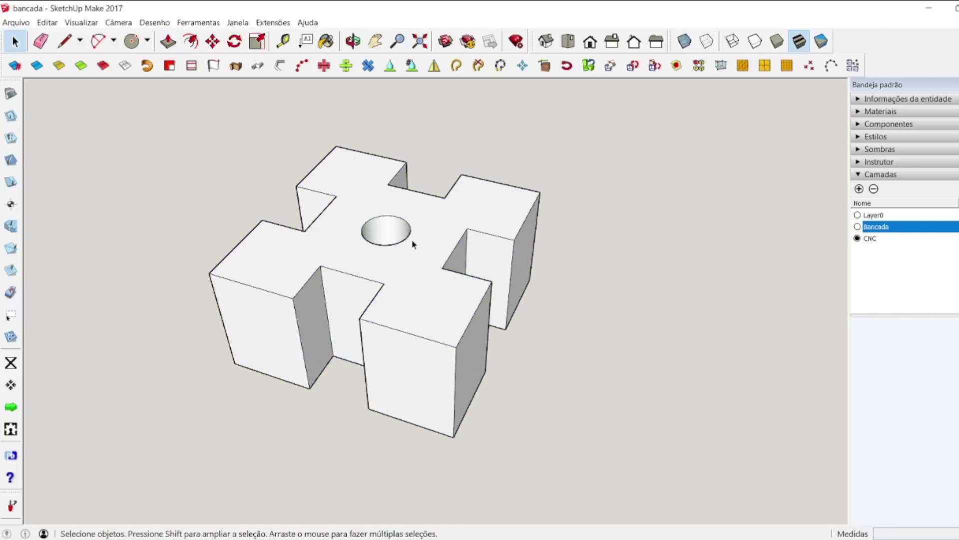
Step: Inspect the extruded profile's slots and central hole from several angles
left_click(354, 41)
left_click_drag(430, 325, 509, 364)
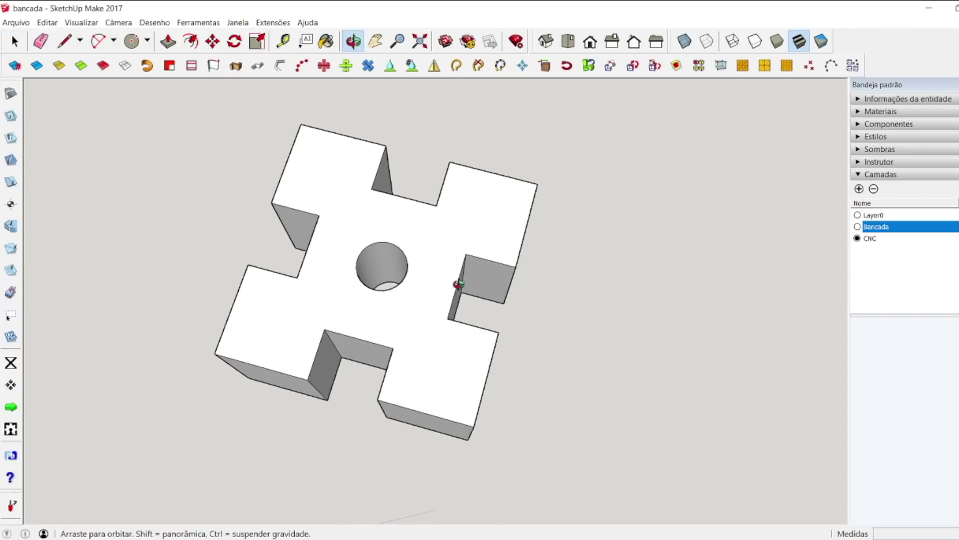
left_click_drag(445, 353, 504, 390)
left_click_drag(397, 231, 338, 169)
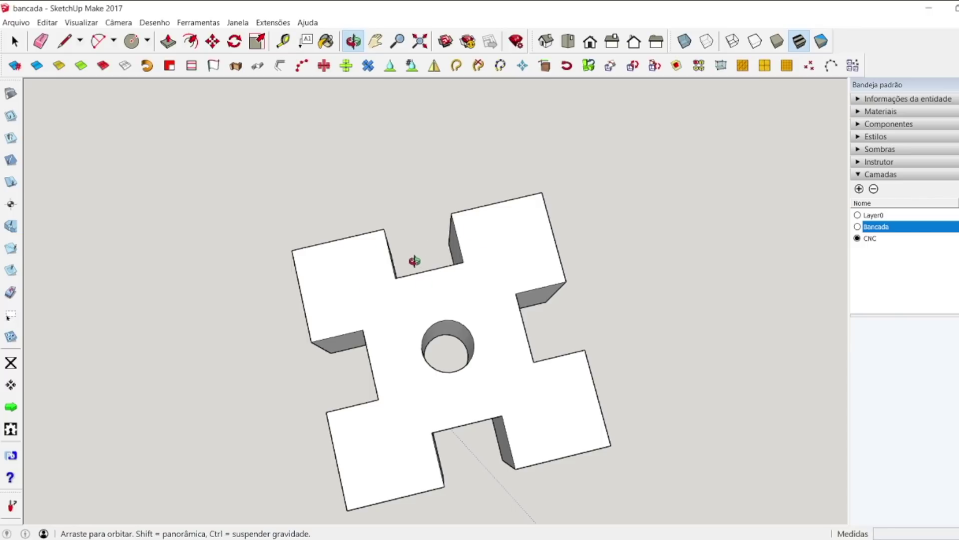
left_click_drag(507, 237, 558, 280)
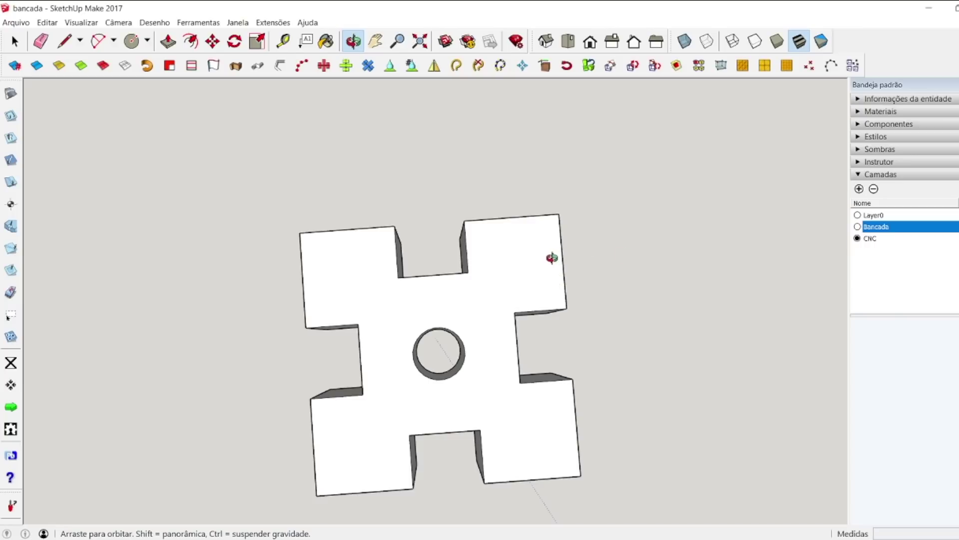
left_click_drag(553, 256, 567, 373)
left_click_drag(439, 353, 442, 257)
Step: Combine all the geometry of the extruded 30x30 profile into one group
key("space")
left_click_drag(207, 149, 658, 489)
right_click(511, 310)
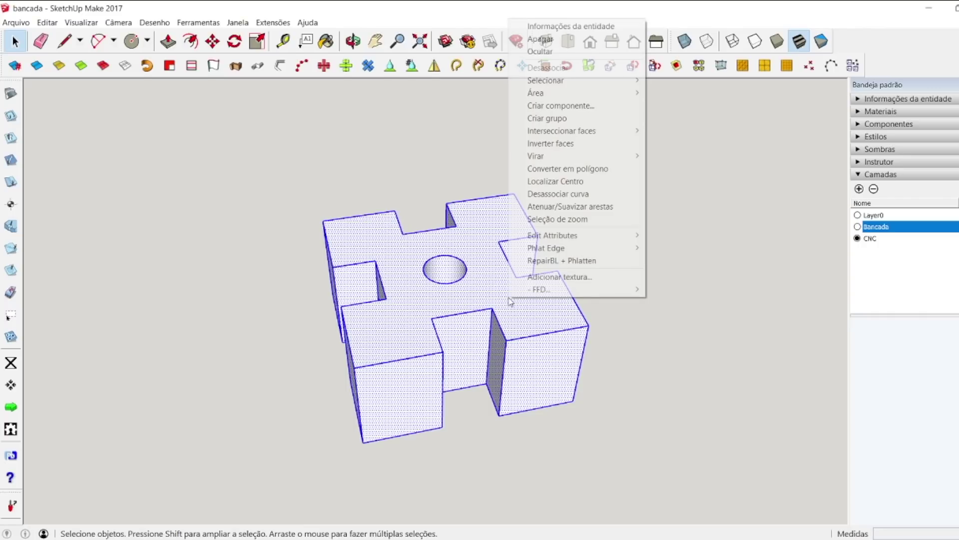
left_click(540, 119)
left_click(572, 269)
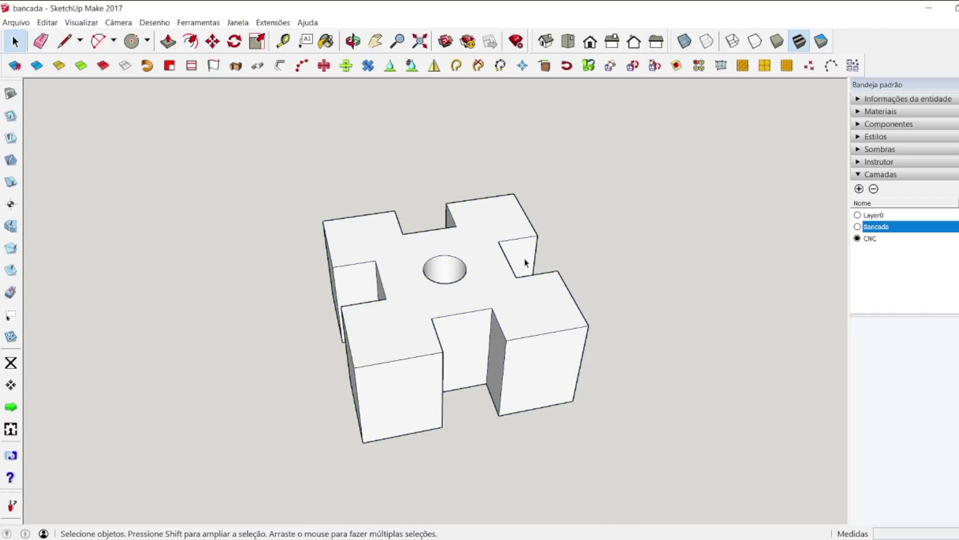
Step: Switch to the browser and examine the dimension drawing of the 30x60 aluminium profile on its Forseti product page
key("alt+Tab")
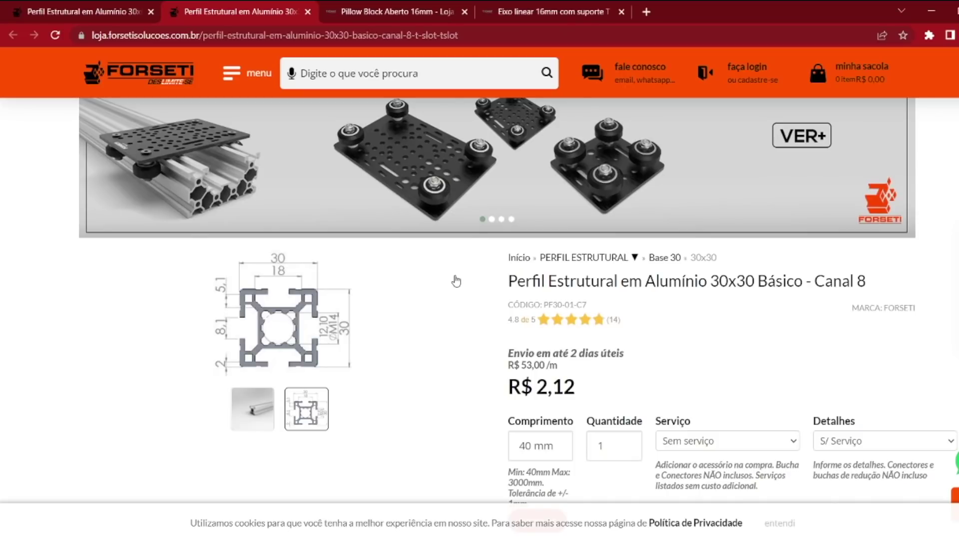
left_click(89, 12)
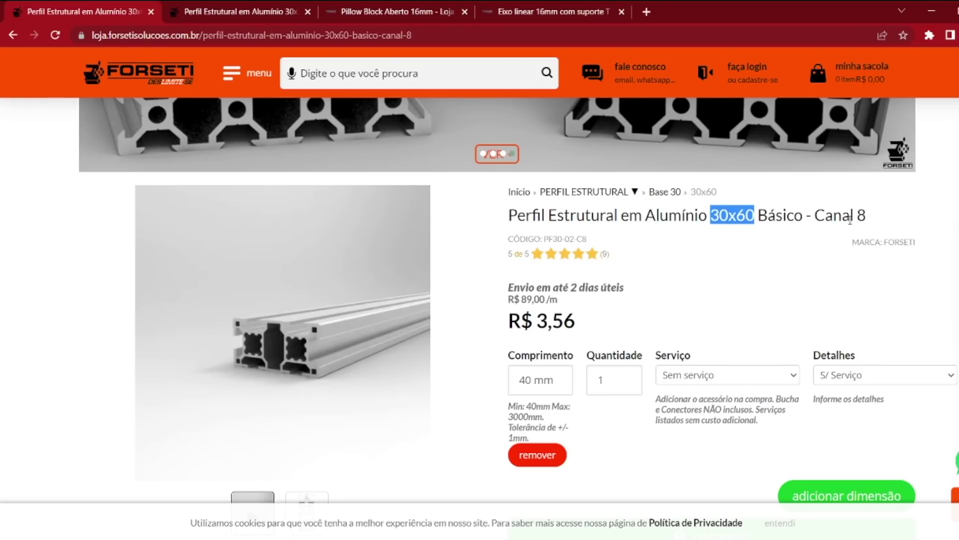
scroll(407, 274, "down", 4)
left_click(338, 323)
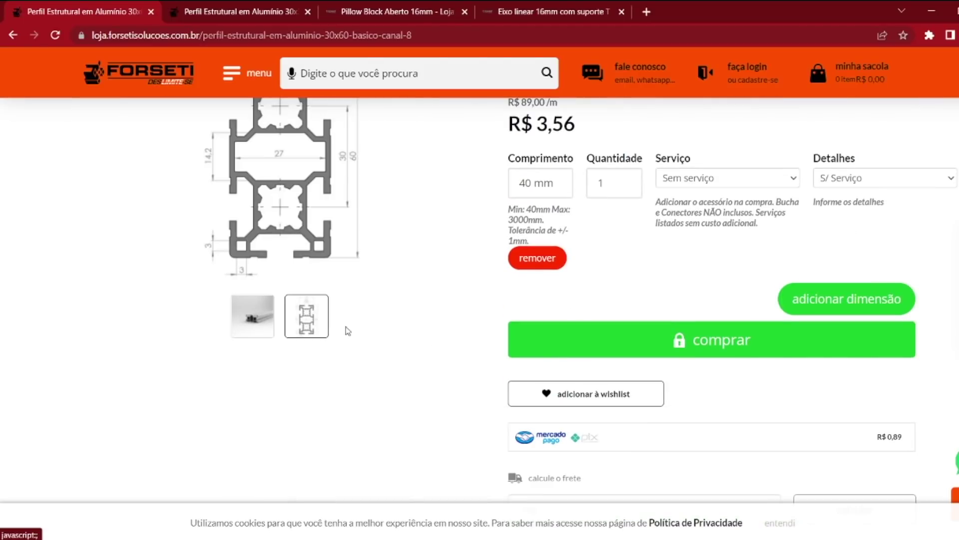
scroll(394, 285, "up", 5)
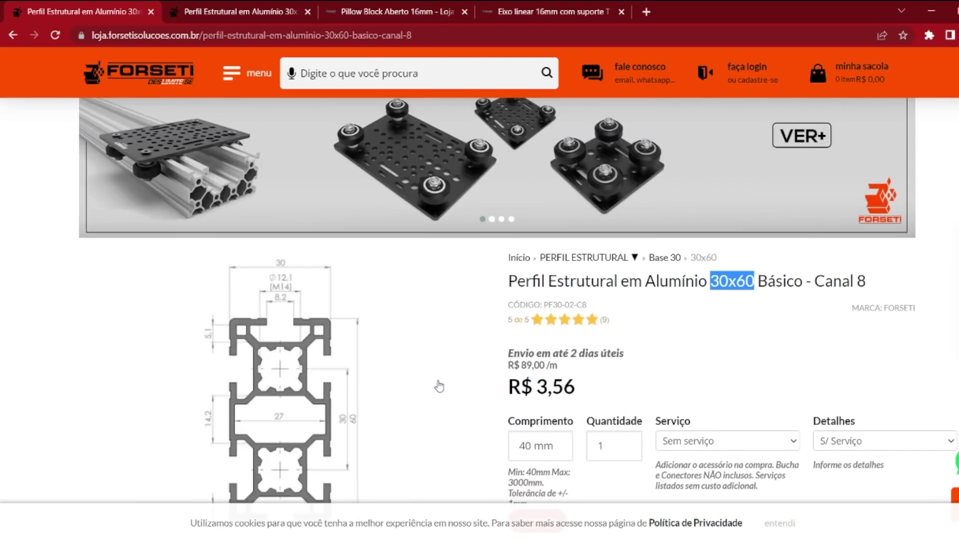
scroll(442, 382, "down", 4)
scroll(445, 376, "up", 1)
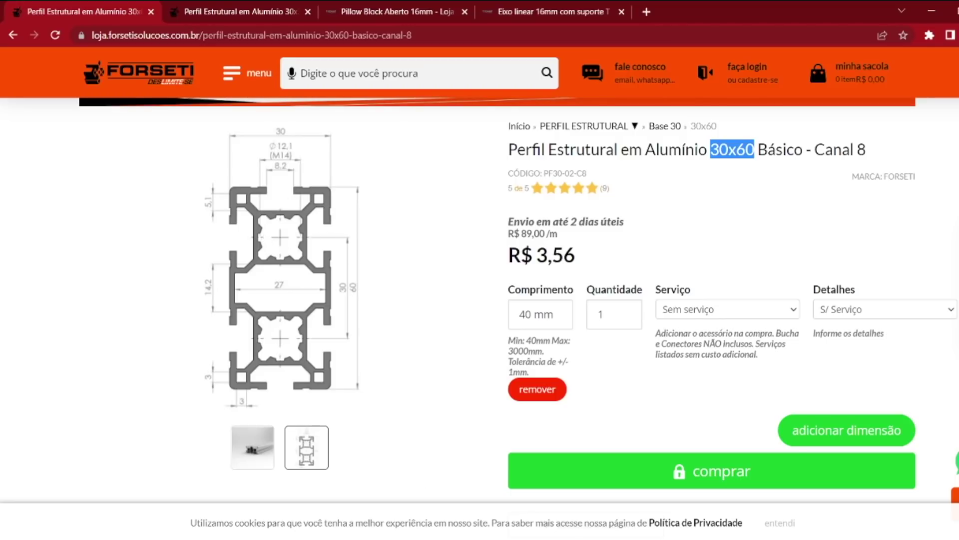
Step: Switch back to SketchUp and draw a 30 by 60 mm rectangle away from the grouped profile
key("alt+Tab")
key("r")
left_click(142, 261)
left_click(277, 368)
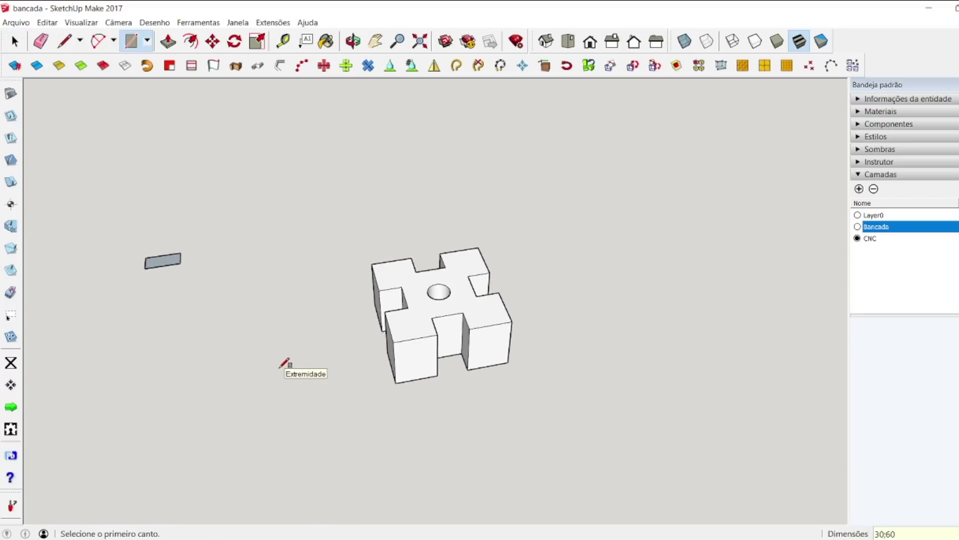
Step: In top view, add a vertical guide 15 mm from the rectangle's long edge and a horizontal guide through its middle
left_click(568, 41)
key("t")
left_click(470, 265)
type("15")
key("Return")
left_click(420, 260)
left_click(422, 331)
Step: Cut two holes of about 3 mm radius on the vertical centre guide, each 15 mm from a short edge of the rectangle
left_click(146, 41)
left_click(131, 80)
left_click(396, 185)
left_click(411, 186)
left_click(396, 332)
left_click(412, 332)
key("Delete")
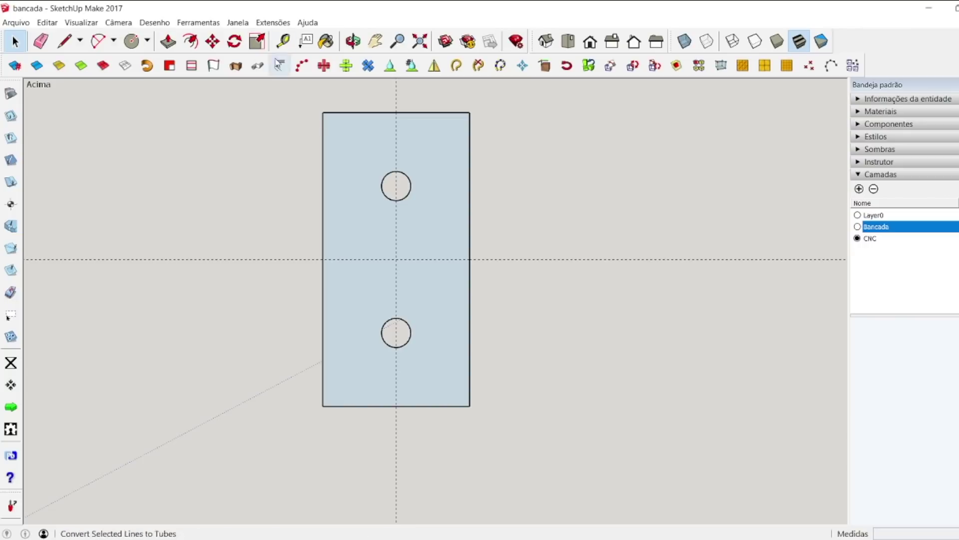
Step: Add vertical guides about 4 mm on either side of the rectangle's vertical centre guide
left_click(282, 41)
left_click(397, 135)
left_click(377, 113)
left_click(396, 148)
left_click(416, 148)
Step: Add horizontal guides through the centres of the upper and lower holes
left_click(465, 259)
left_click(428, 332)
left_click(424, 260)
left_click(423, 185)
Step: Add horizontal guides about 4 mm and 9 mm above and below each hole's centre, plus vertical guides 9 mm beside the centre guide
left_click(439, 185)
left_click(440, 205)
left_click(437, 185)
left_click(419, 165)
left_click(465, 165)
left_click(419, 142)
left_click(325, 128)
left_click(452, 186)
left_click(463, 313)
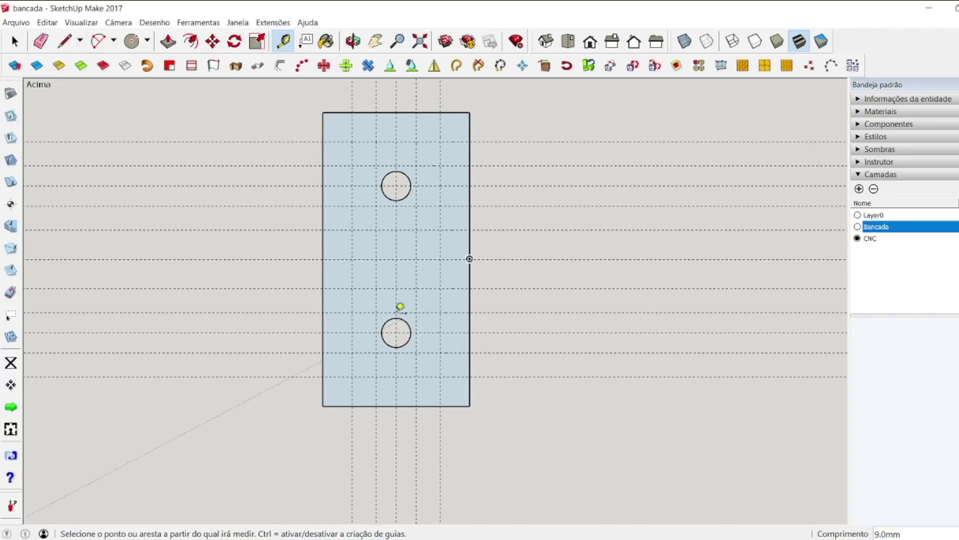
Step: Outline slots about 8 mm wide and 6 mm deep in the rectangle's upper edge and on both sides of the upper hole
key("l")
scroll(396, 127, "up", 4)
left_click(348, 92)
left_click(348, 162)
left_click(443, 162)
left_click(443, 93)
left_click(571, 218)
left_click(501, 219)
key("Escape")
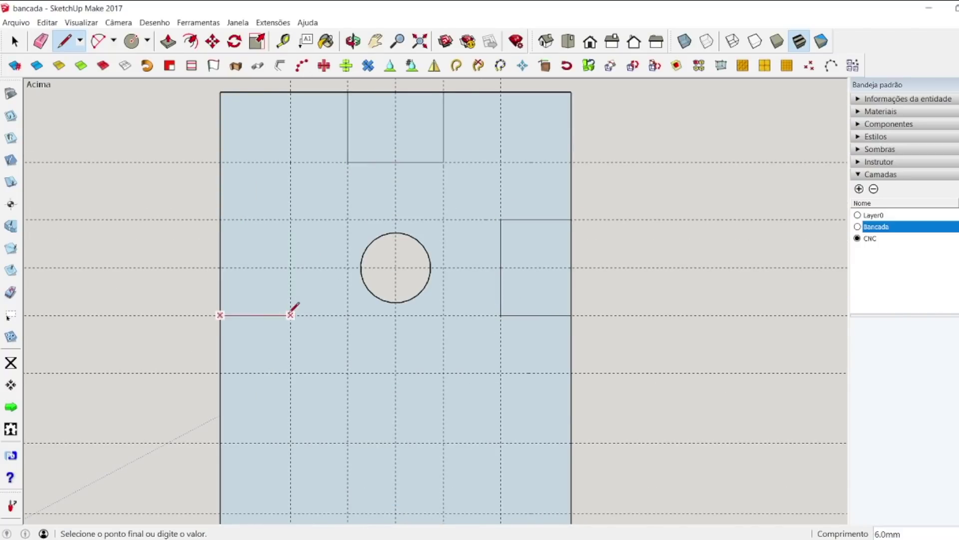
Step: Outline slots about 8 mm wide and 6 mm deep in the rectangle's lower edge and on both sides of the lower hole
scroll(427, 179, "down", 4)
scroll(438, 412, "up", 3)
left_click(541, 317)
left_click(479, 316)
left_click(478, 229)
left_click(541, 229)
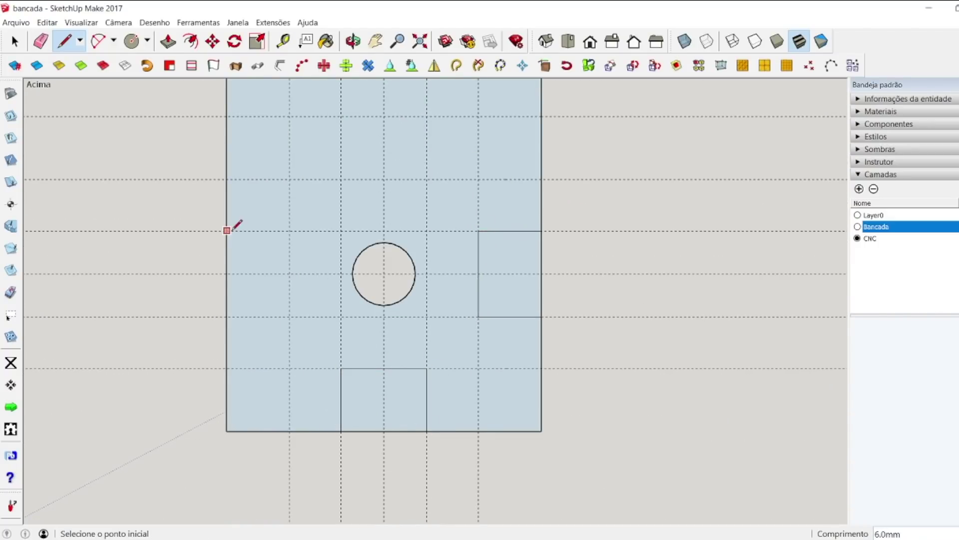
left_click(227, 229)
left_click(290, 230)
left_click(289, 316)
left_click(227, 316)
Step: Delete the six outlined slot areas from the 30x60 profile face
key("space")
scroll(415, 161, "down", 3)
left_click(415, 161)
key("Delete")
left_click(368, 227)
key("Delete")
left_click(478, 228)
key("Delete")
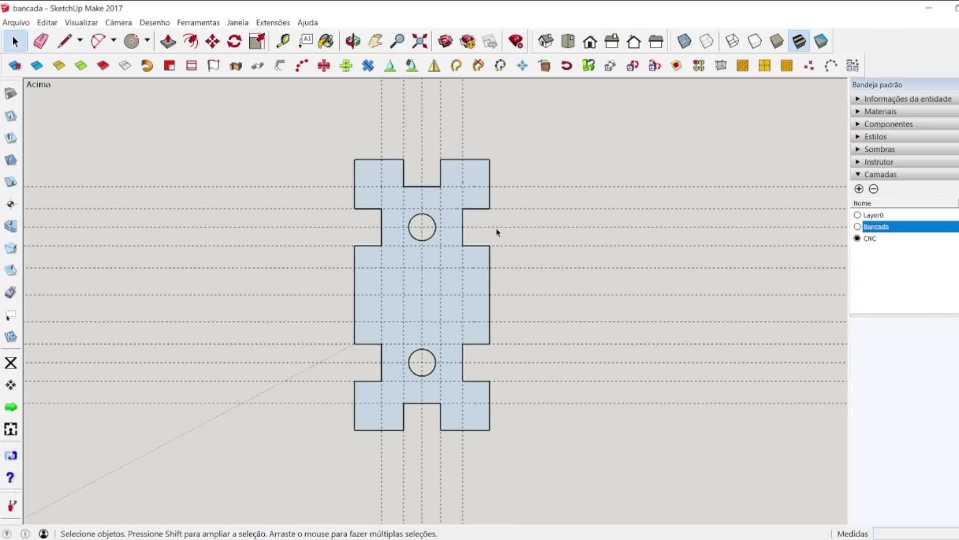
Step: Cut an 18 by 12 mm rectangular opening midway between the two holes and delete all the guides
left_click(147, 41)
left_click(159, 75)
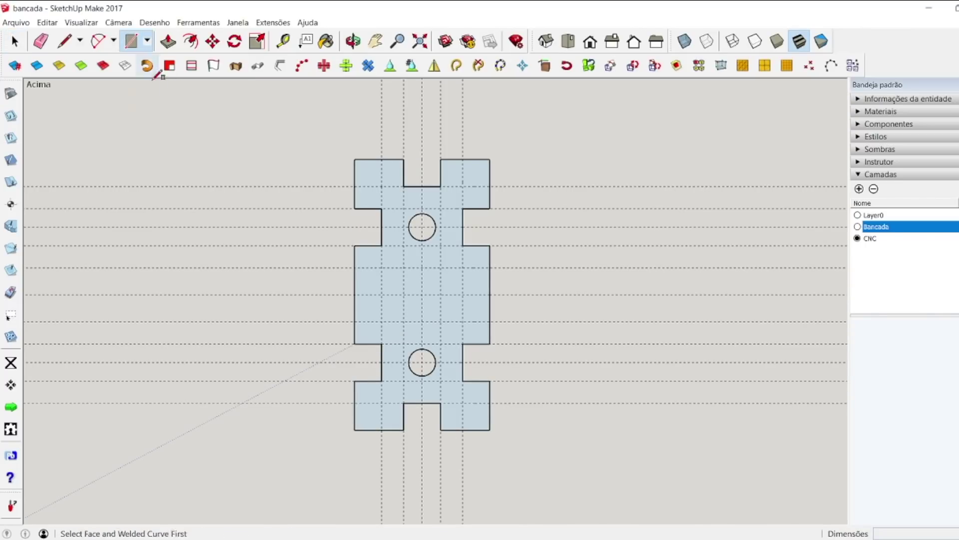
left_click(382, 267)
left_click(463, 321)
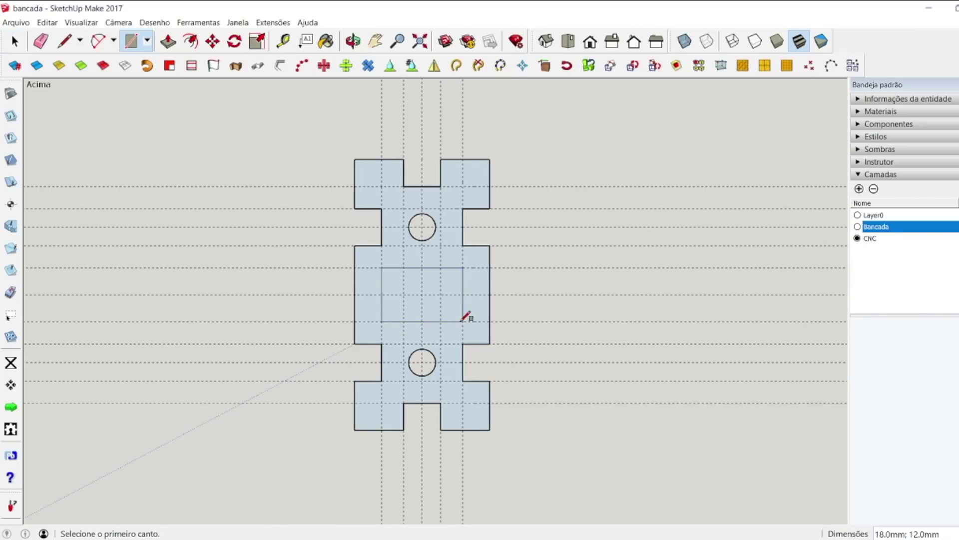
key("space")
left_click(447, 312)
key("Delete")
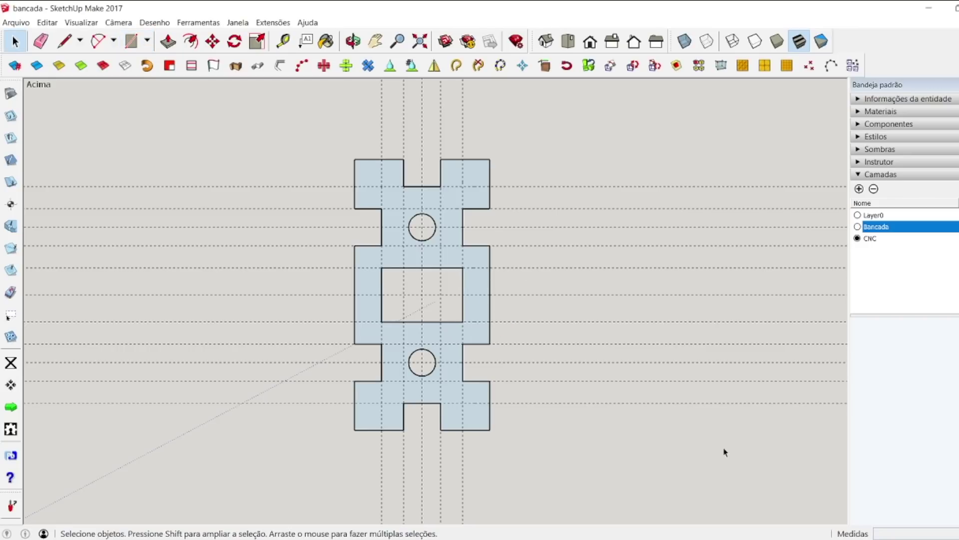
key("Delete")
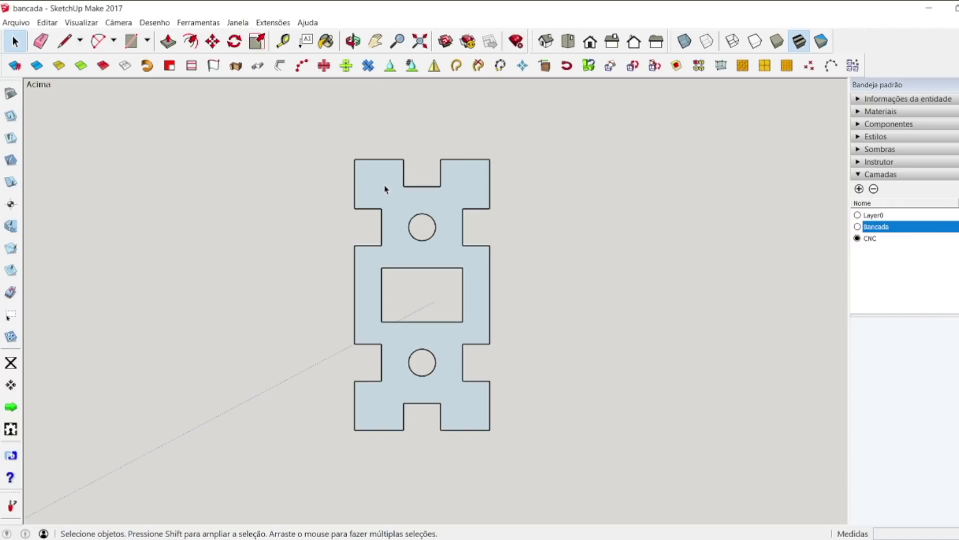
Step: Extrude the 30x60 profile face upward by about 13 mm and pull its top face about 17 mm further
left_click(352, 41)
left_click_drag(318, 150, 298, 103)
left_click(168, 41)
left_click(411, 221)
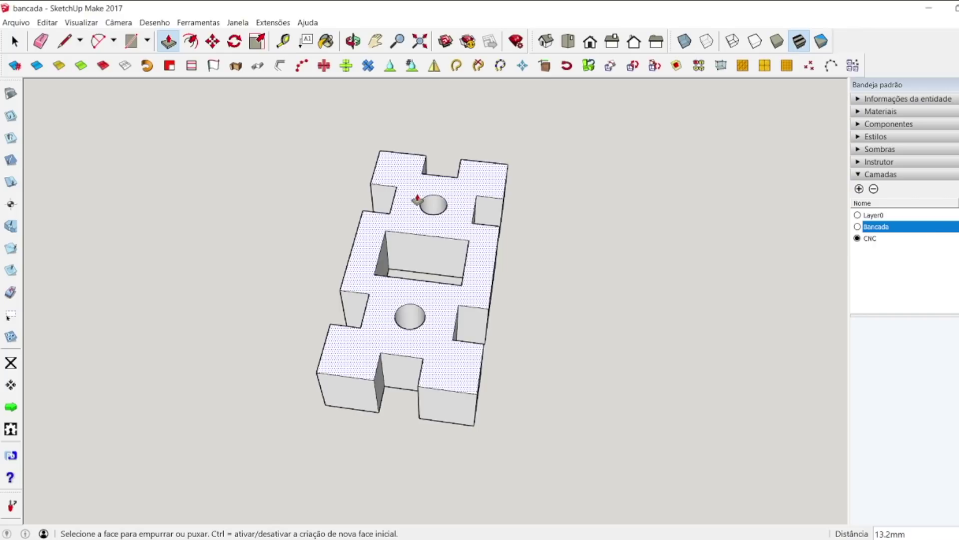
left_click_drag(413, 199, 397, 141)
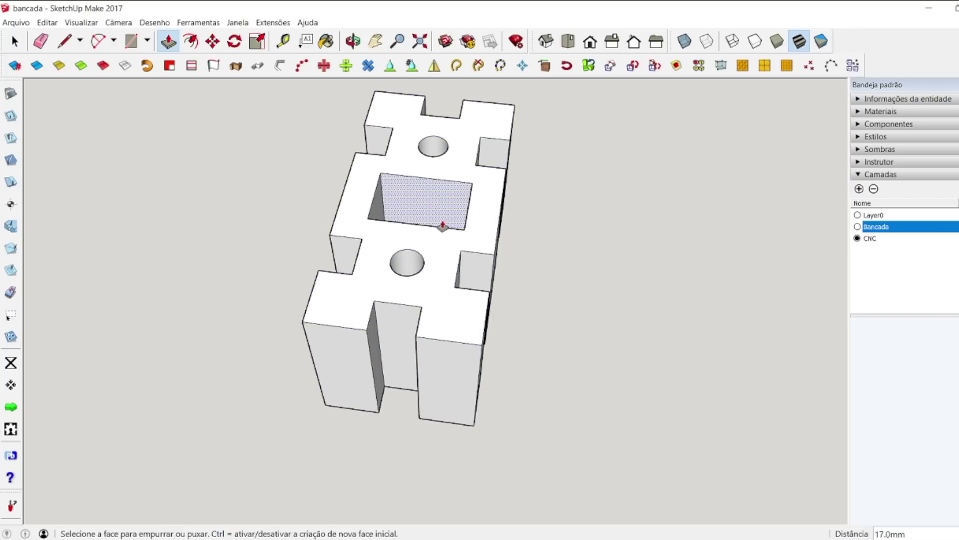
key("space")
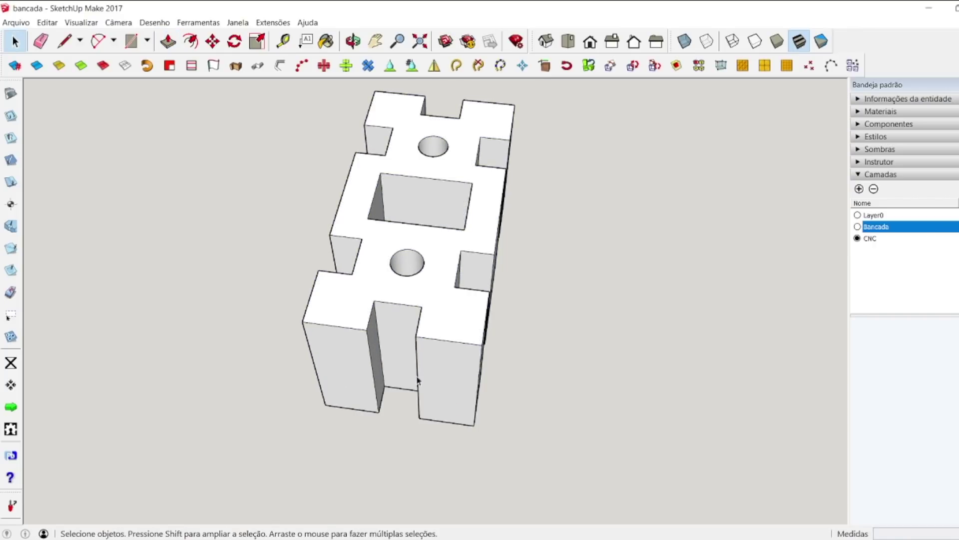
Step: Combine all the geometry of the extruded 30x60 profile into one group
triple_click(437, 325)
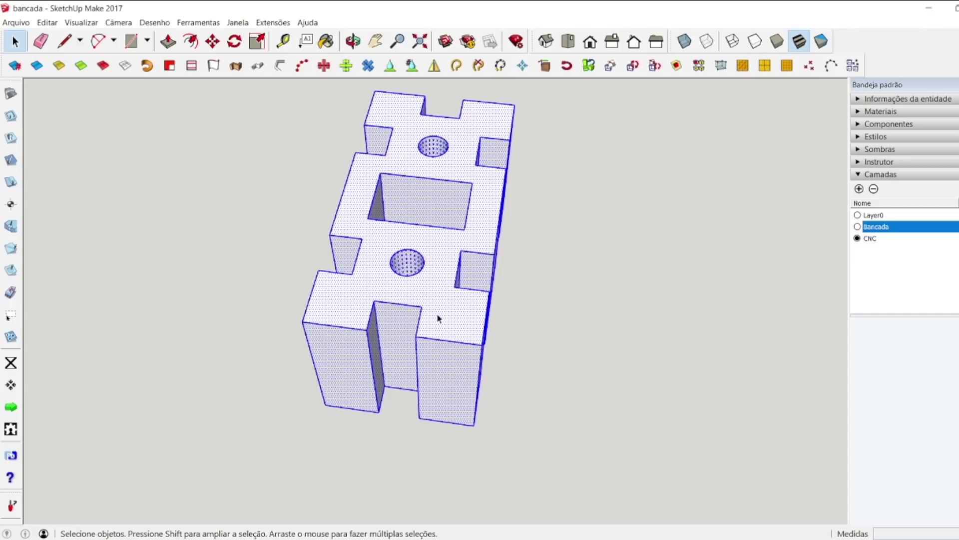
right_click(495, 256)
left_click(566, 312)
left_click(529, 319)
Step: Switch to the browser and review the enlarged dimension drawing on the 30x60 profile's product page
key("alt+Tab")
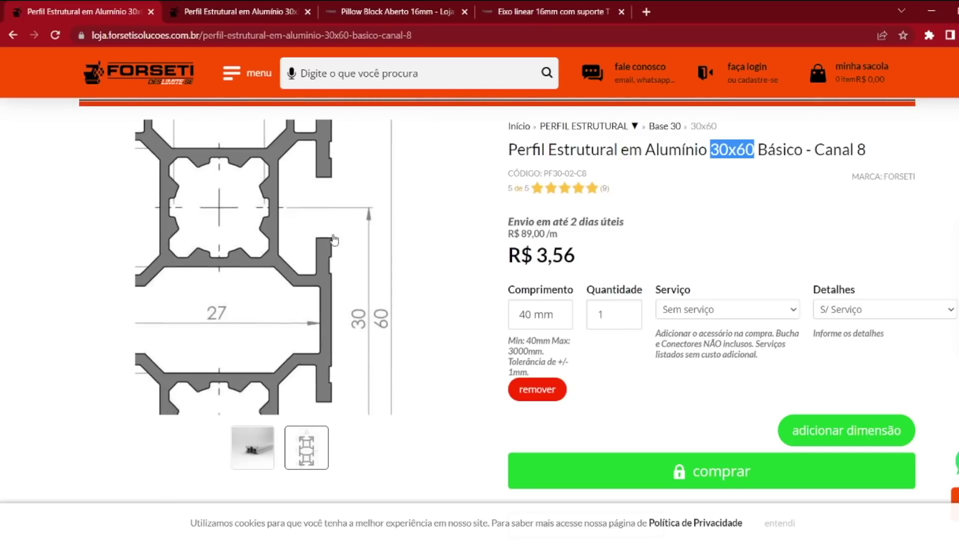
scroll(395, 305, "up", 5)
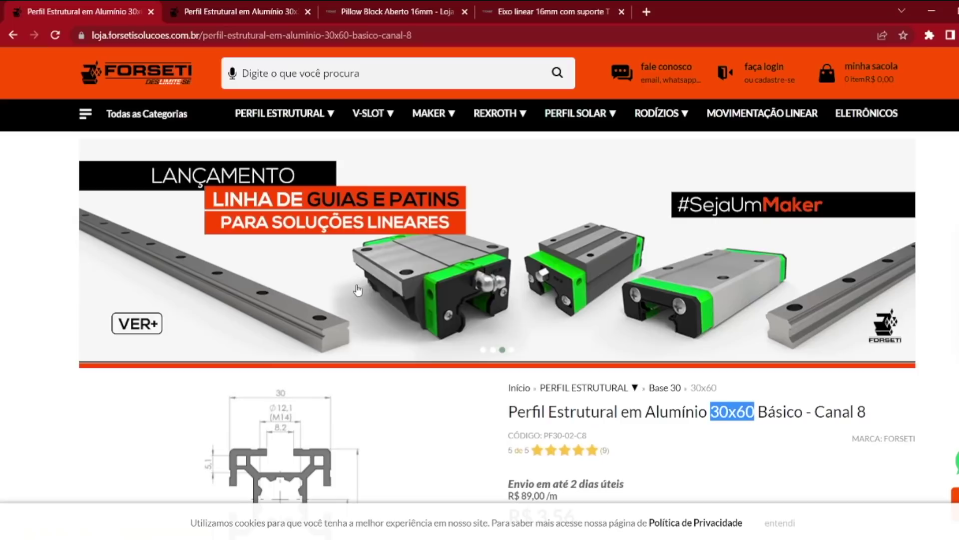
scroll(430, 320, "down", 5)
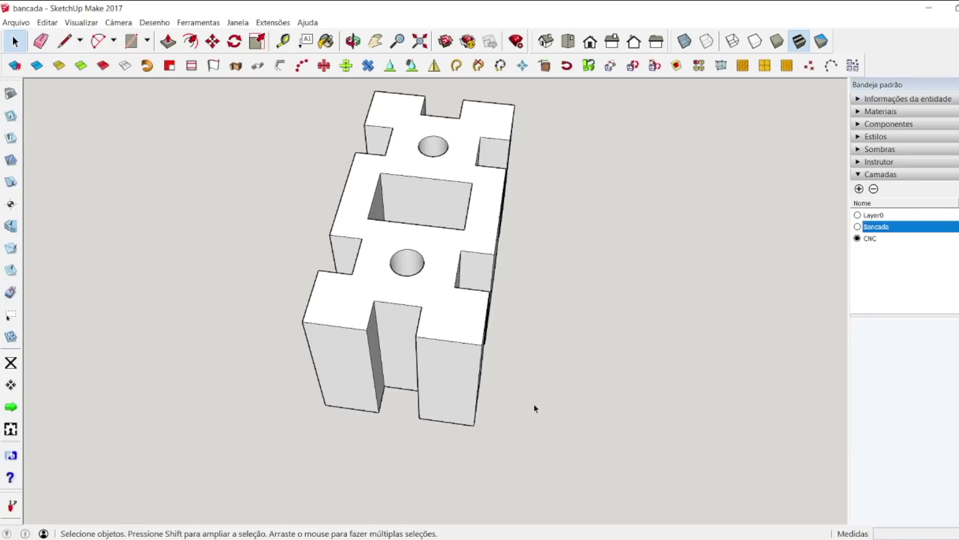
Step: Move the 30x60 profile group from its distant position to close beside the 30x30 profile
scroll(302, 385, "down", 10)
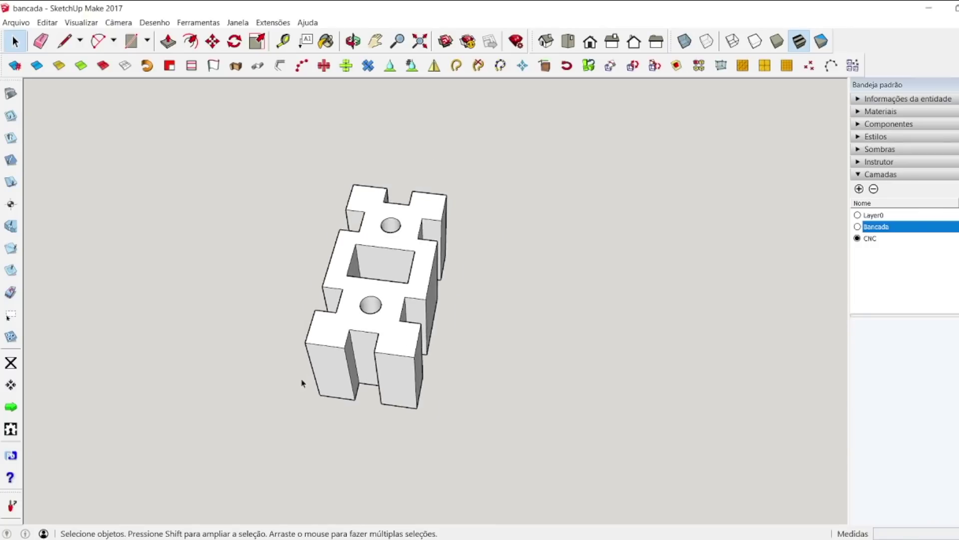
scroll(348, 385, "down", 5)
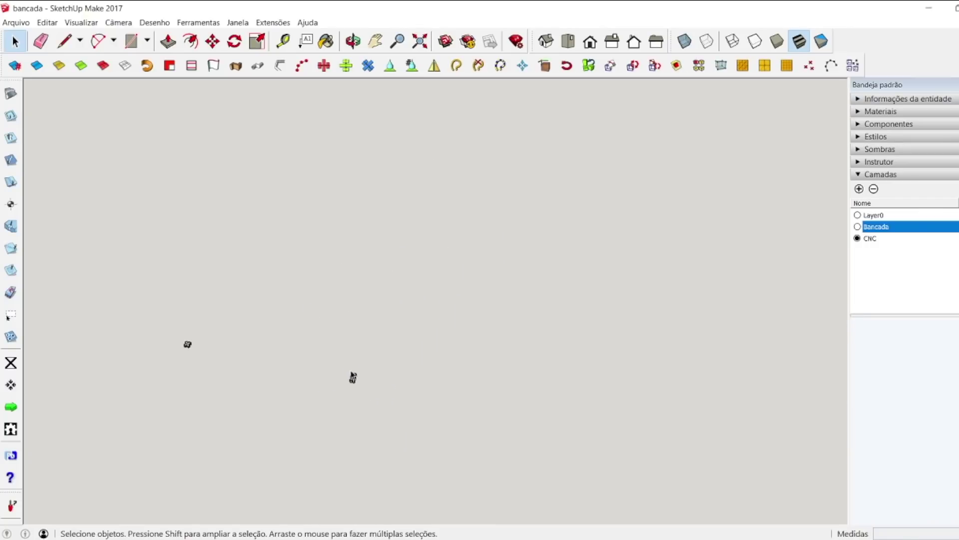
left_click(212, 41)
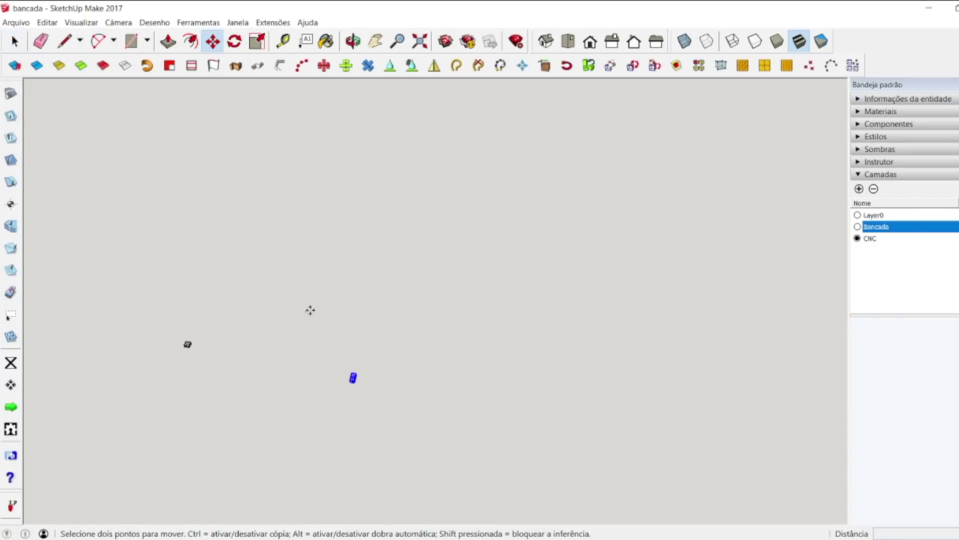
left_click(353, 379)
left_click(189, 344)
scroll(164, 342, "up", 10)
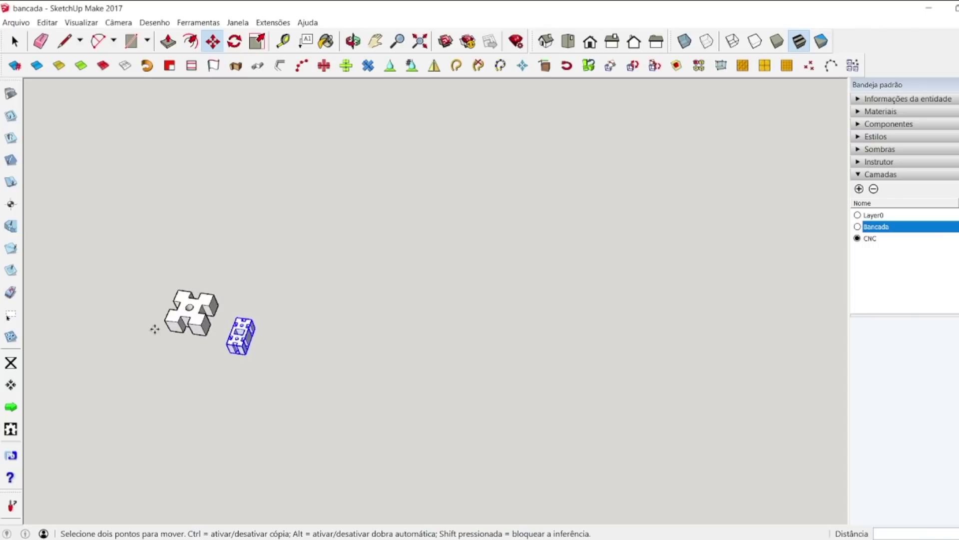
key("space")
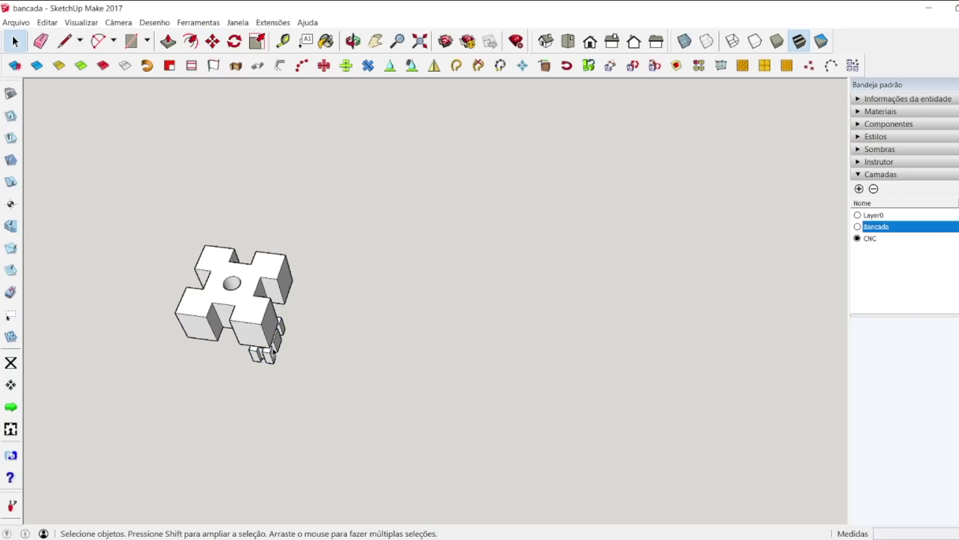
Step: Reposition the 30x60 profile beside the 30x30 profile along the red axis, leaving a small gap between them
left_click(273, 361)
left_click(213, 41)
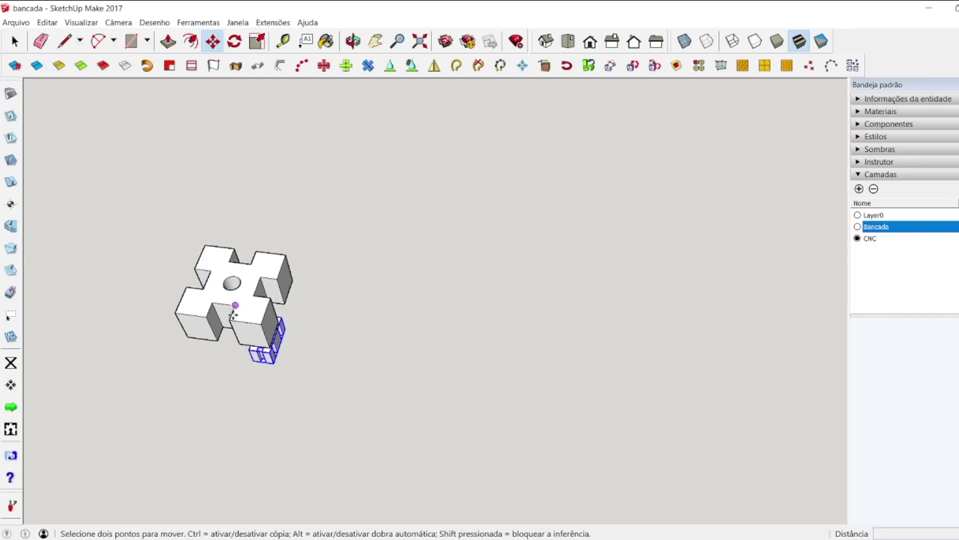
left_click(251, 355)
left_click(270, 347)
left_click(320, 334)
key("space")
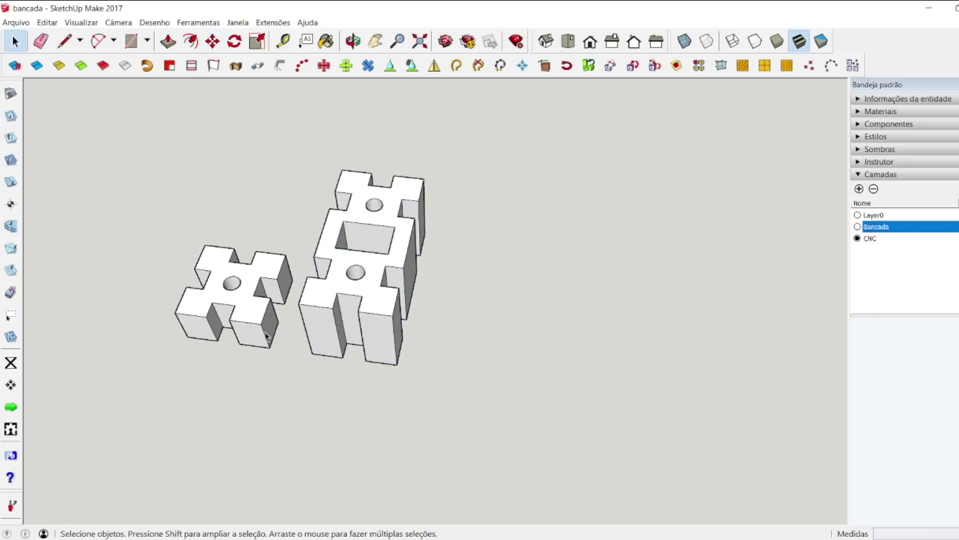
Step: Edit the 30x30 profile group and extrude its top face up to the height of the 30x60 profile
double_click(256, 318)
key("p")
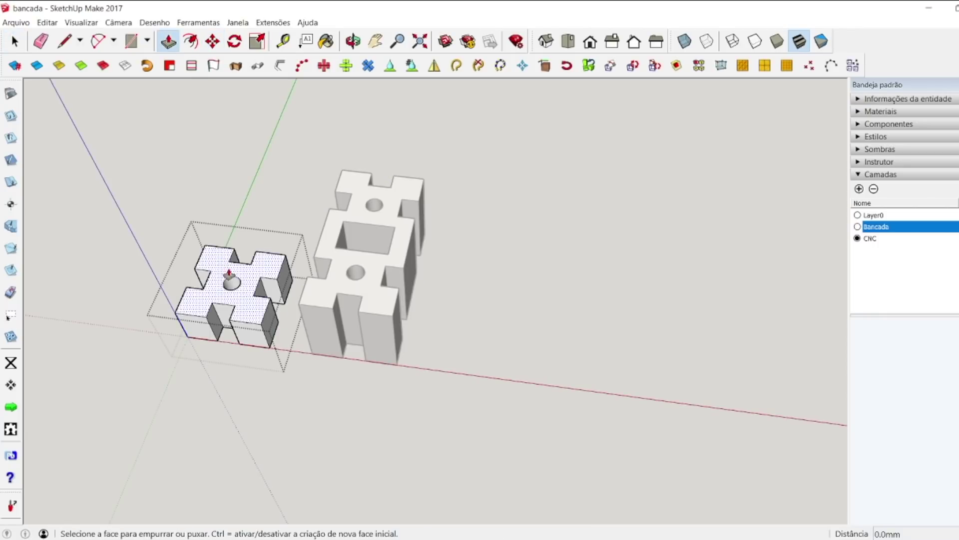
left_click(256, 281)
left_click(317, 265)
key("space")
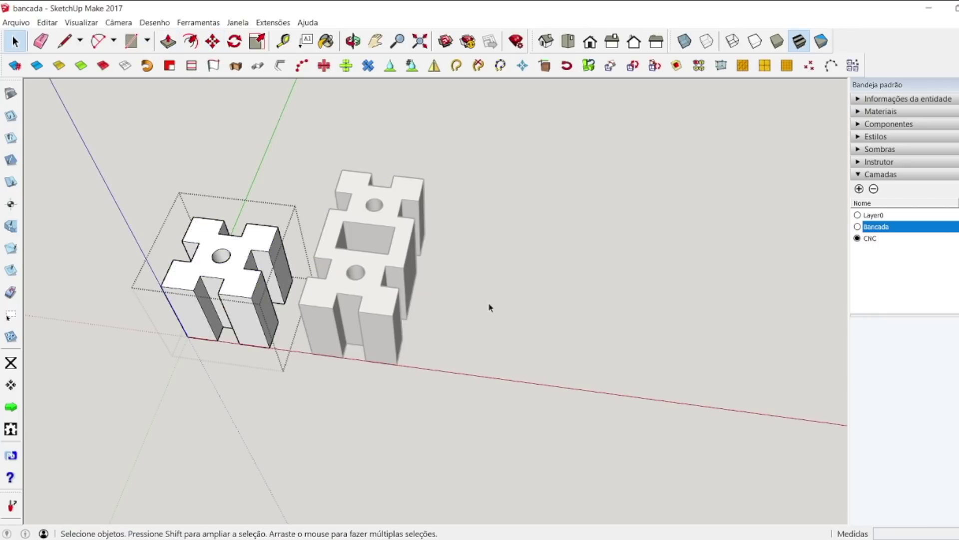
left_click(475, 380)
scroll(319, 327, "down", 3)
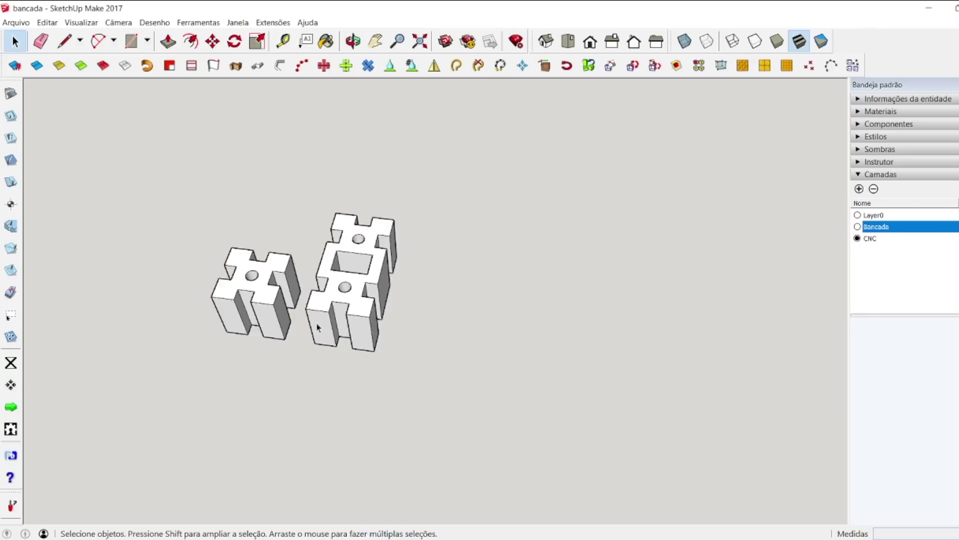
scroll(312, 331, "up", 5)
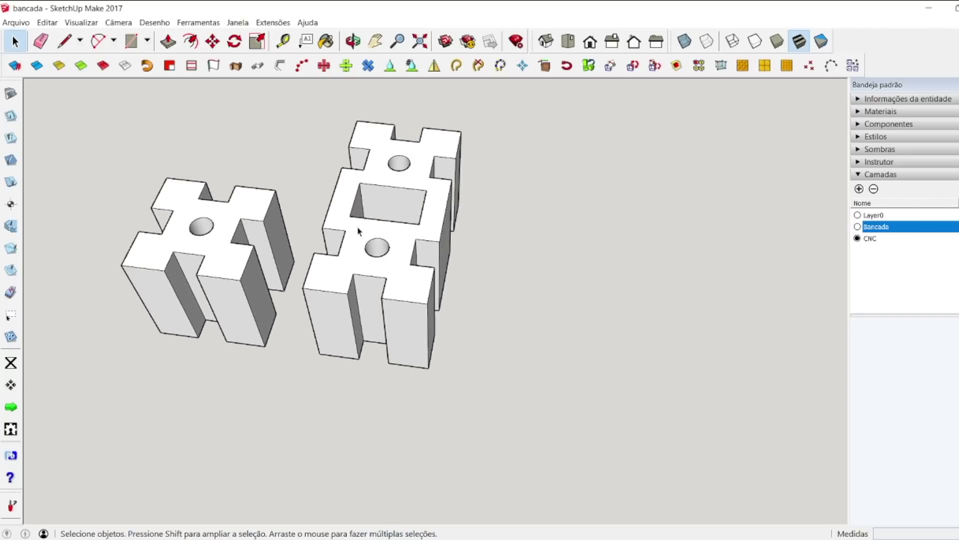
scroll(287, 275, "down", 3)
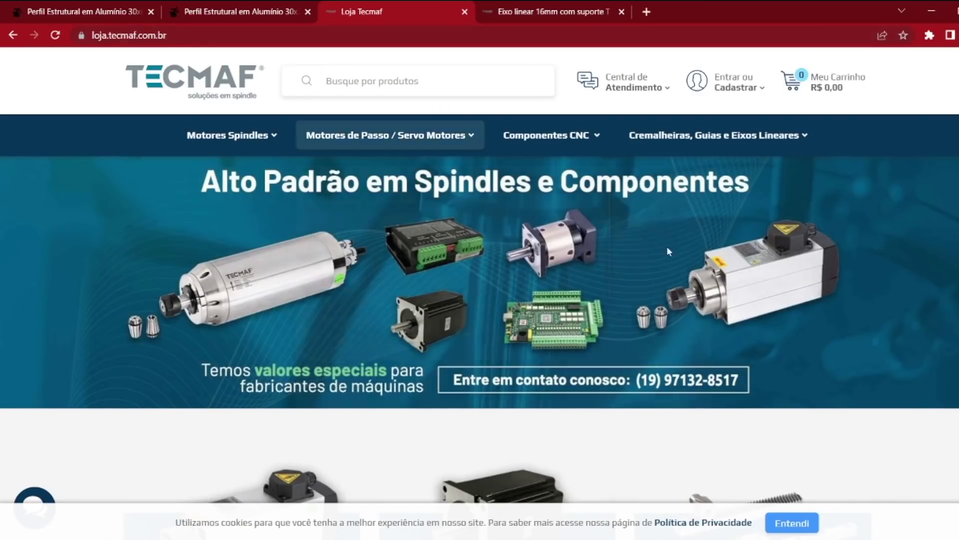
Step: Switch to the browser and open the Pillow Block Aberto 16mm product page in the Tecmaf store's Pillow Block category
scroll(906, 339, "down", 8)
scroll(911, 343, "up", 8)
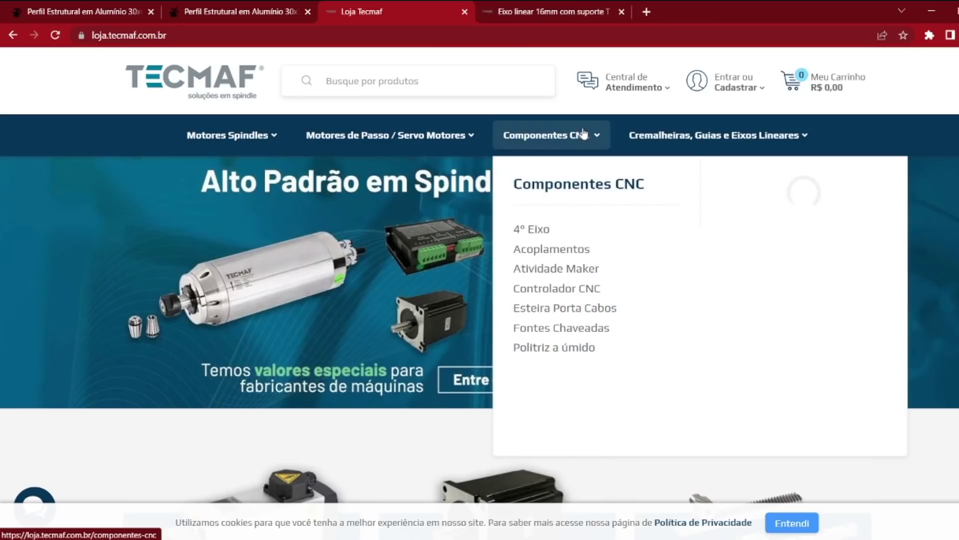
mouse_move(670, 137)
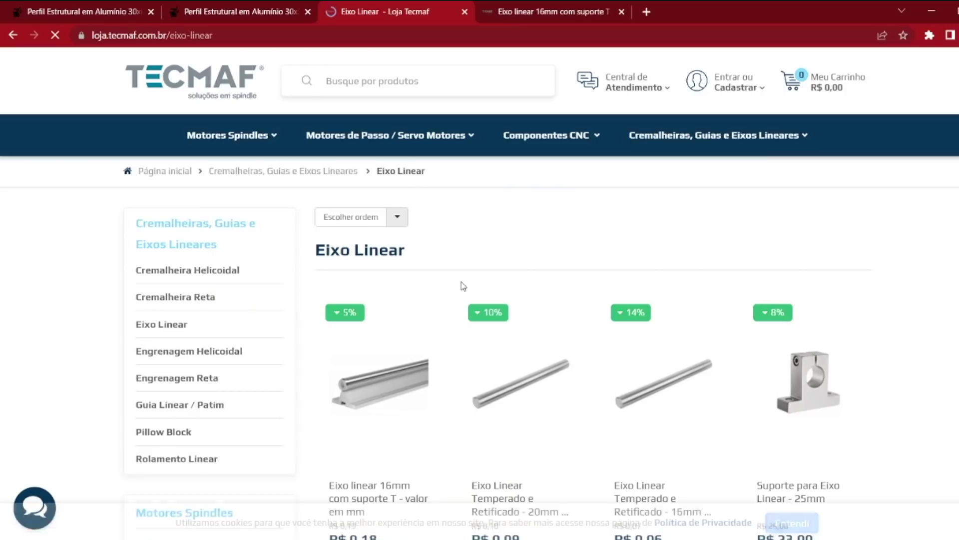
scroll(534, 287, "down", 3)
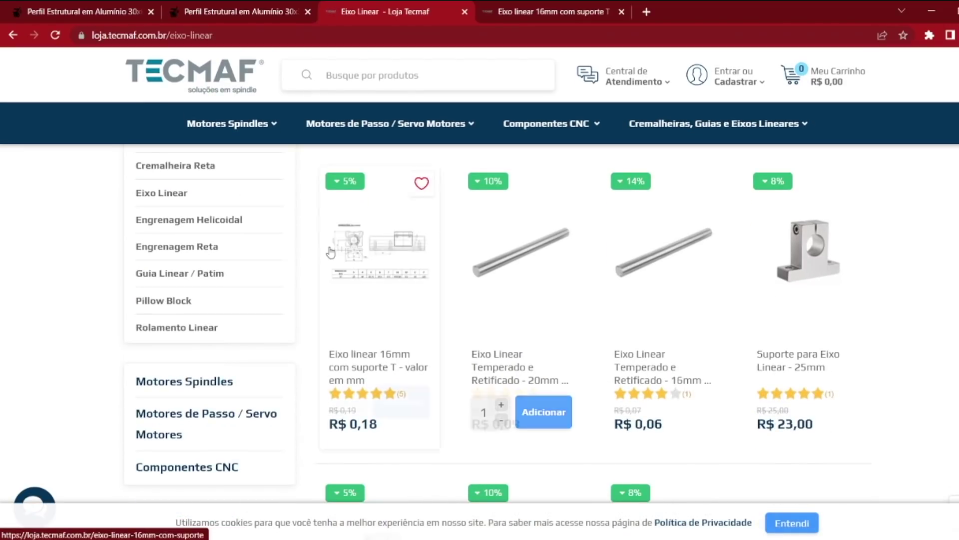
left_click(161, 302)
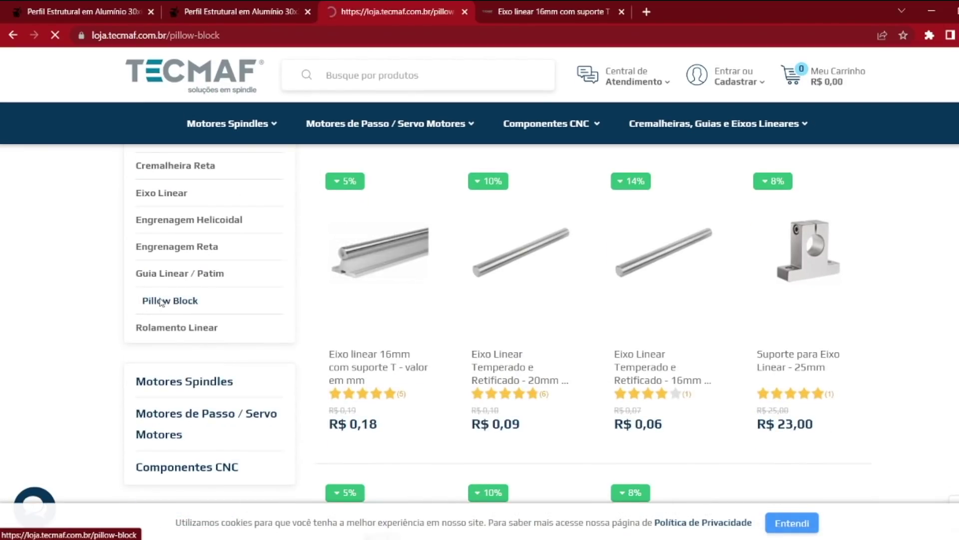
scroll(440, 325, "down", 3)
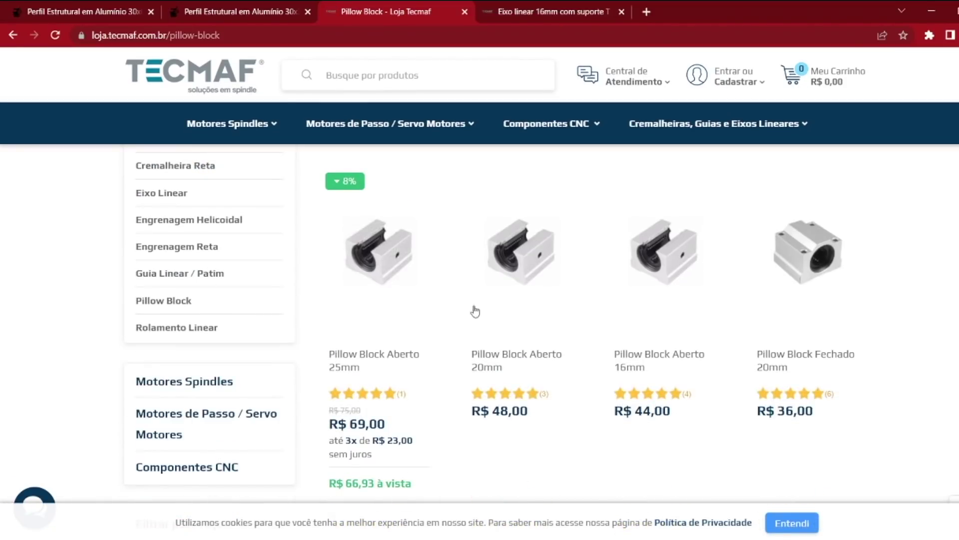
mouse_move(687, 269)
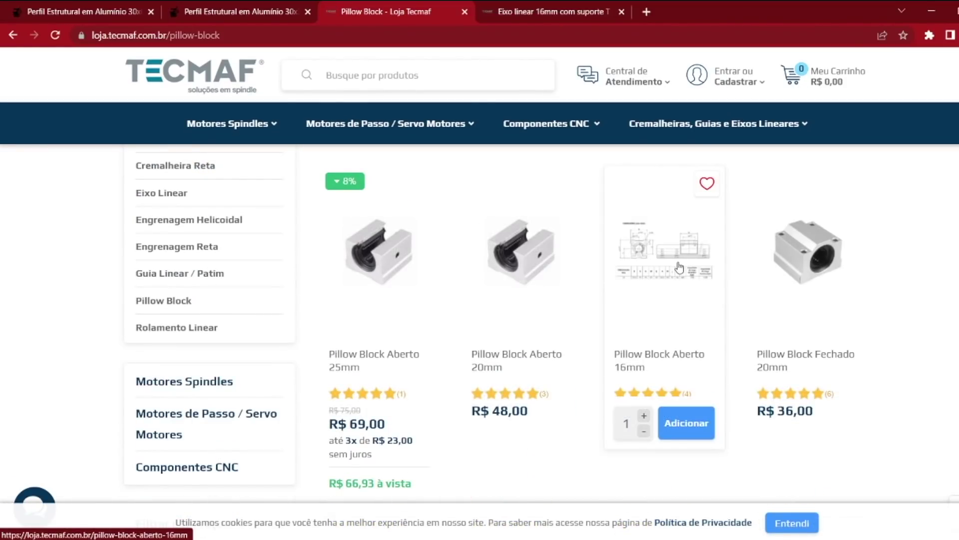
left_click(680, 267)
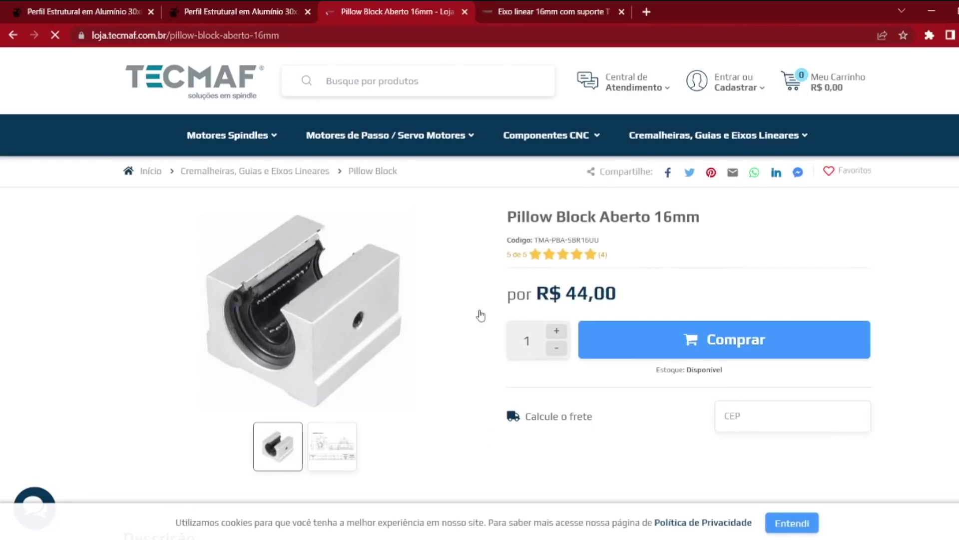
Step: Enlarge the 16 mm open pillow block's dimension drawing and examine its dimension table
left_click(329, 452)
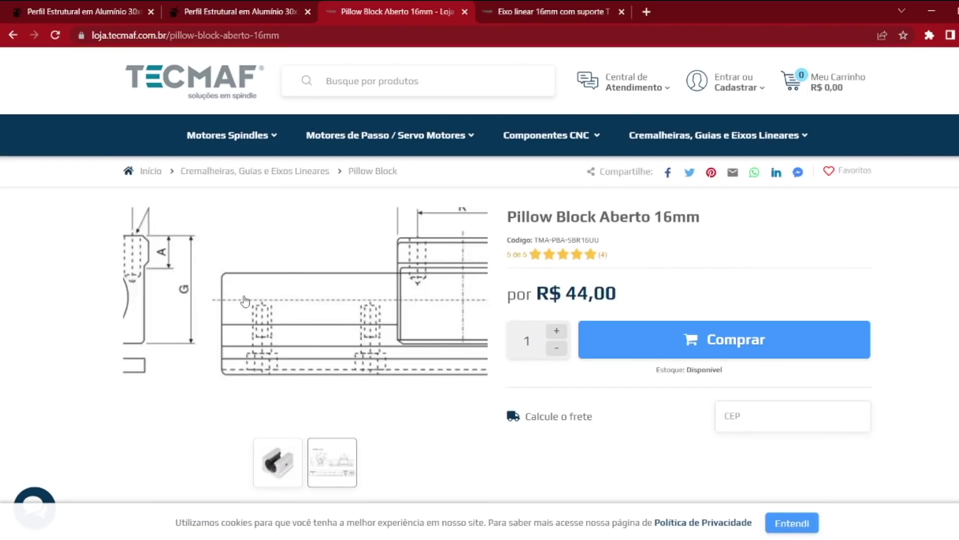
scroll(175, 300, "down", 2)
scroll(150, 300, "up", 2)
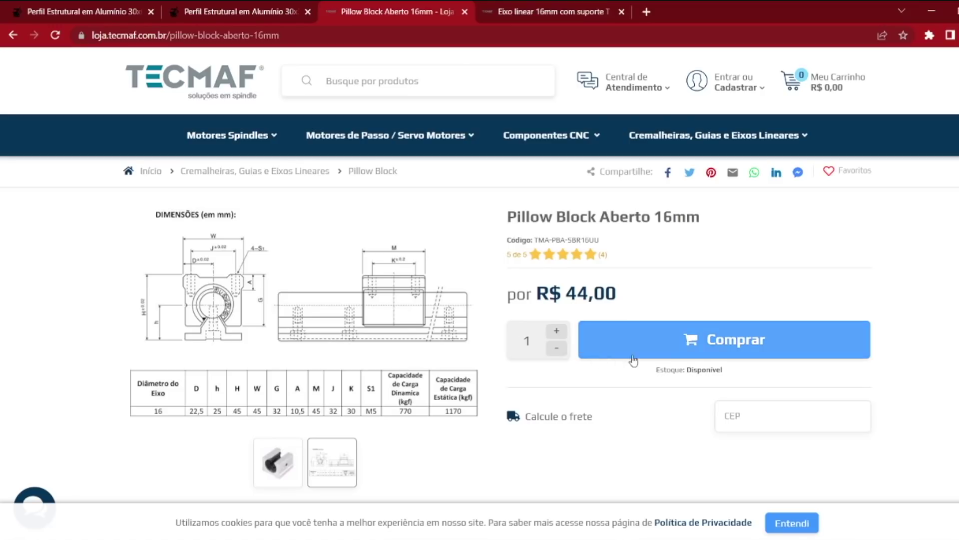
scroll(151, 267, "down", 3)
scroll(150, 268, "up", 3)
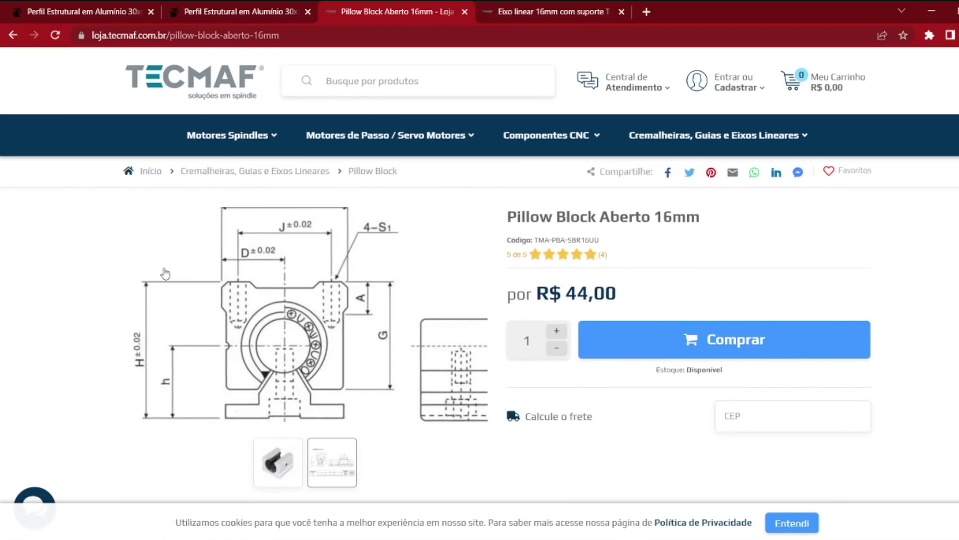
left_click(220, 322)
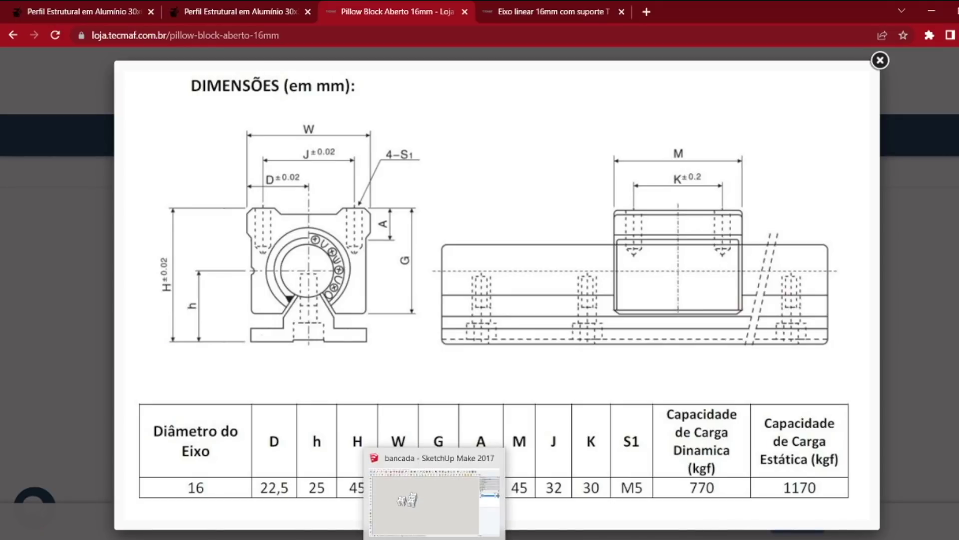
Step: Switch back to SketchUp and draw a 45 by 45 mm square on the ground beside the two profiles
left_click(407, 499)
left_click(130, 41)
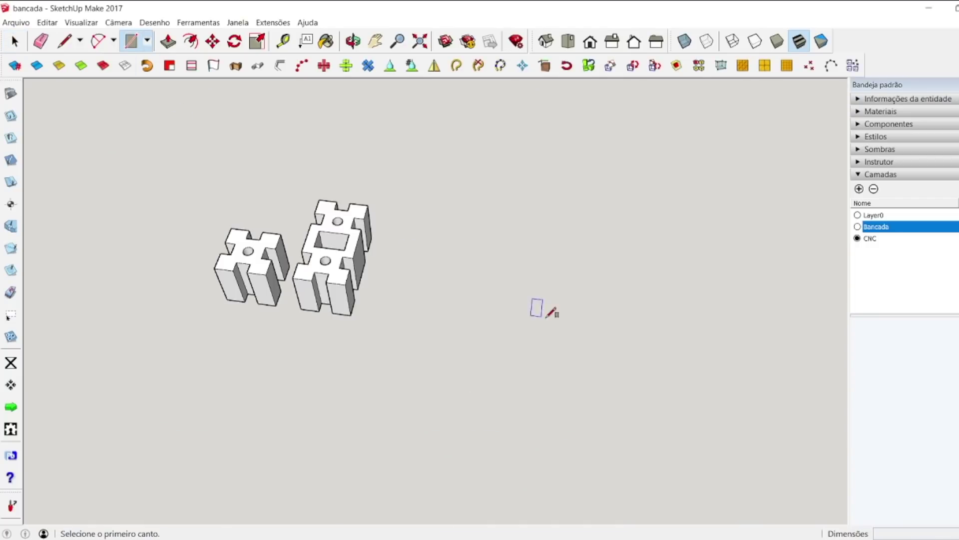
left_click(462, 251)
left_click(595, 362)
type("45;45")
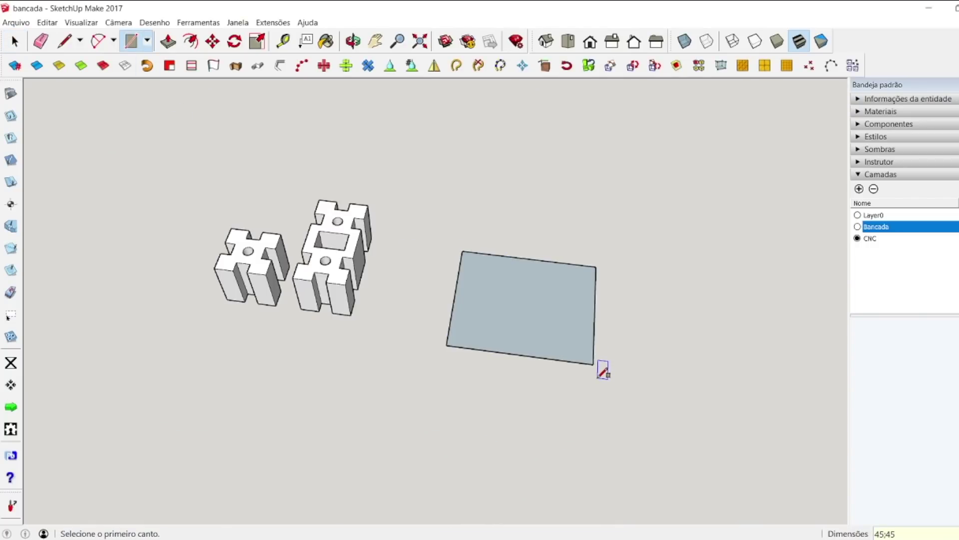
key("Return")
Step: Show the square from the top and place a vertical guide through its midpoint, 22.5 mm from the side edge
left_click(568, 41)
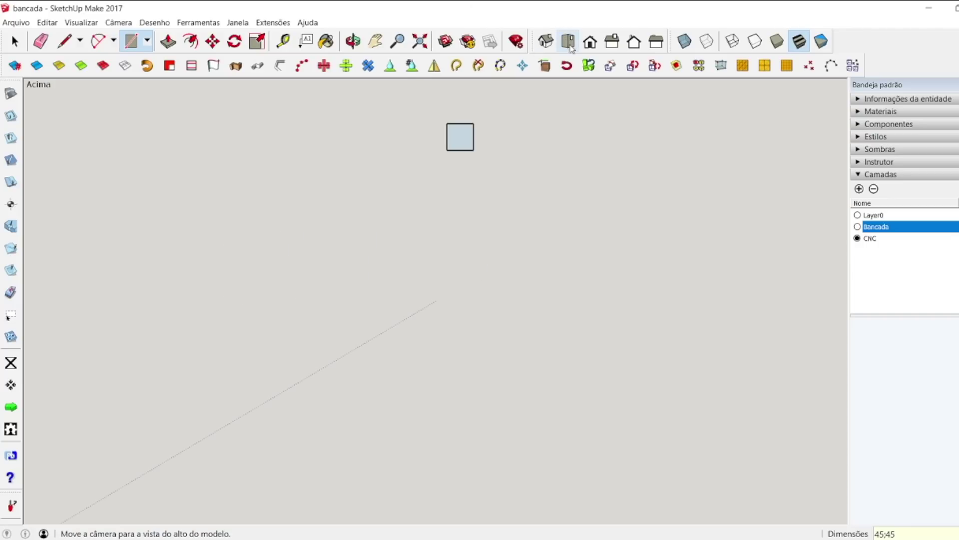
scroll(475, 95, "down", 2)
scroll(478, 119, "up", 3)
scroll(478, 118, "up", 5)
scroll(492, 150, "up", 2)
left_click(375, 41)
left_click_drag(424, 171, 436, 209)
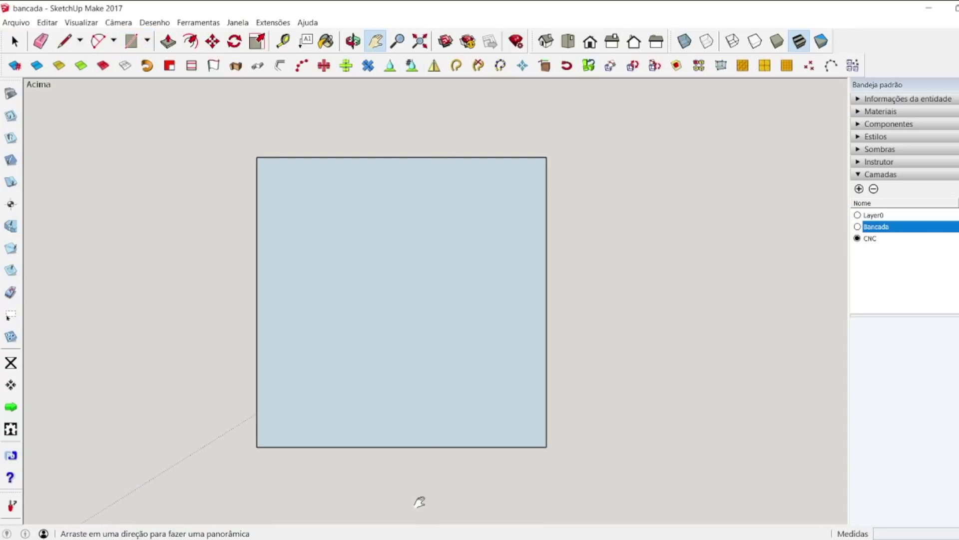
left_click(283, 41)
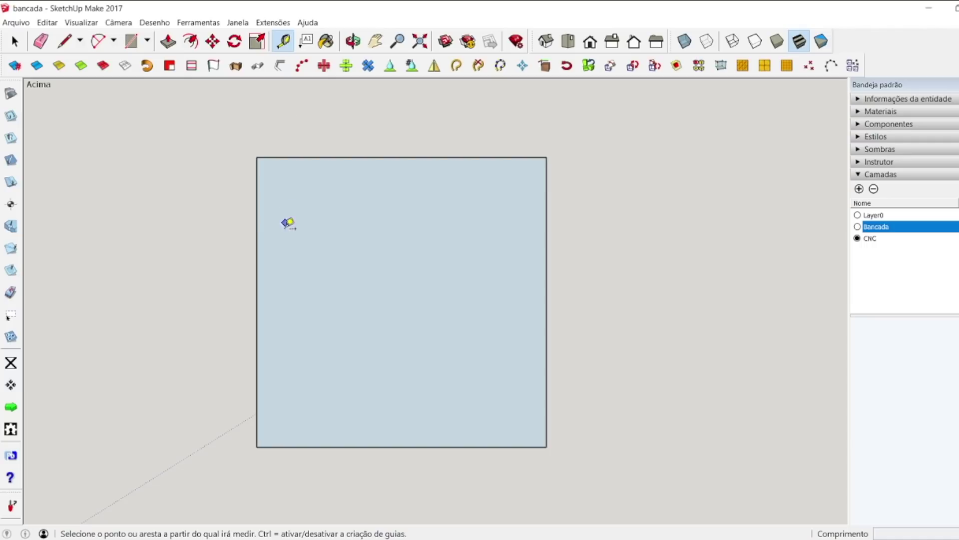
left_click(258, 231)
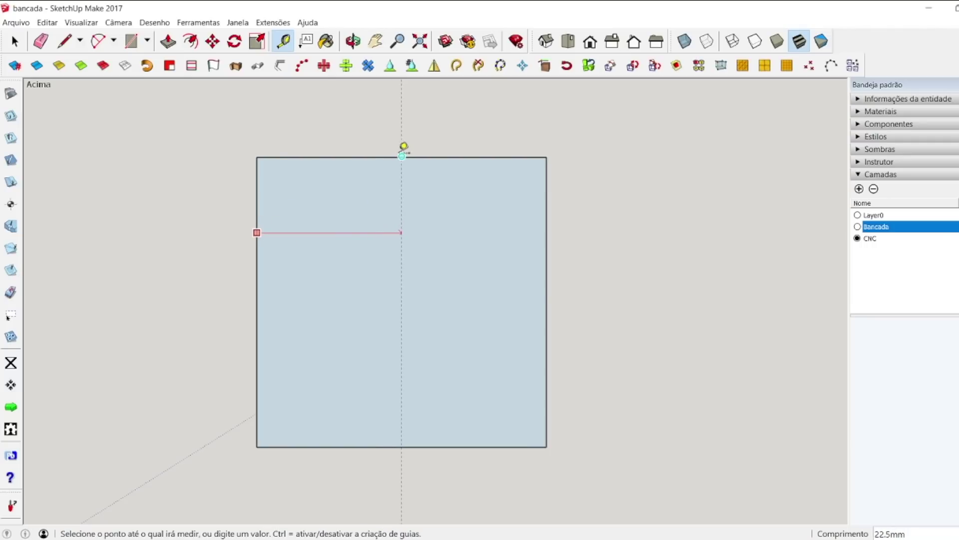
left_click(405, 149)
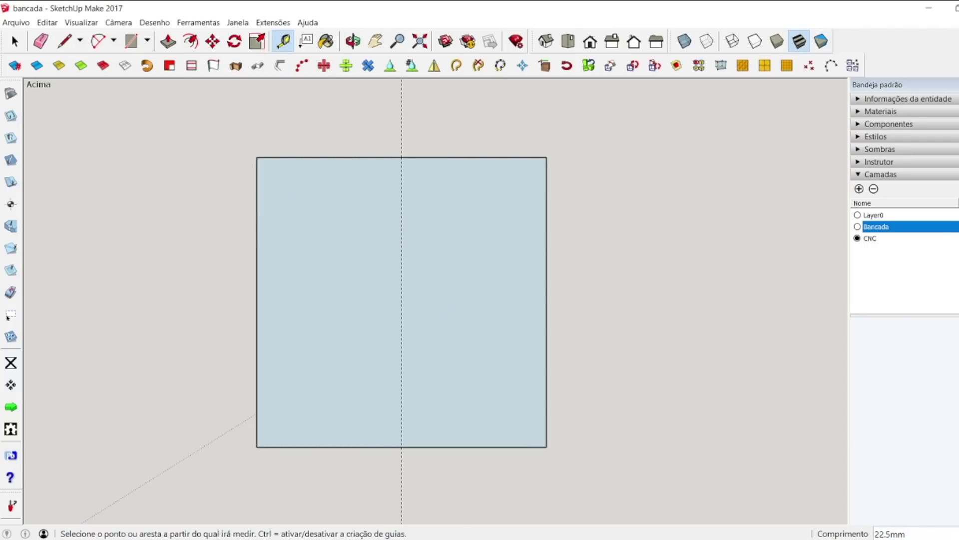
Step: Check the pillow block drawing in the browser and place a horizontal guide 25 mm above the square's lower edge
key("alt+Tab")
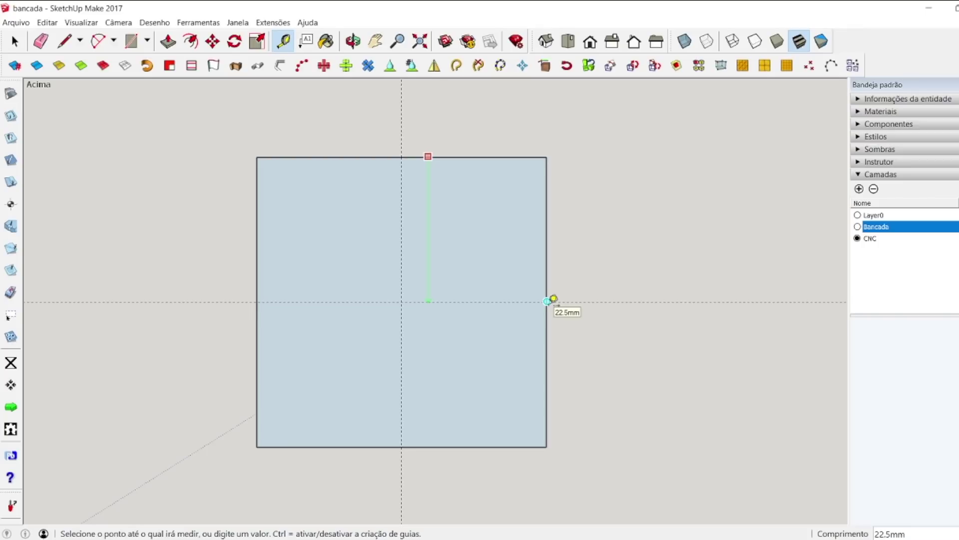
left_click(554, 298)
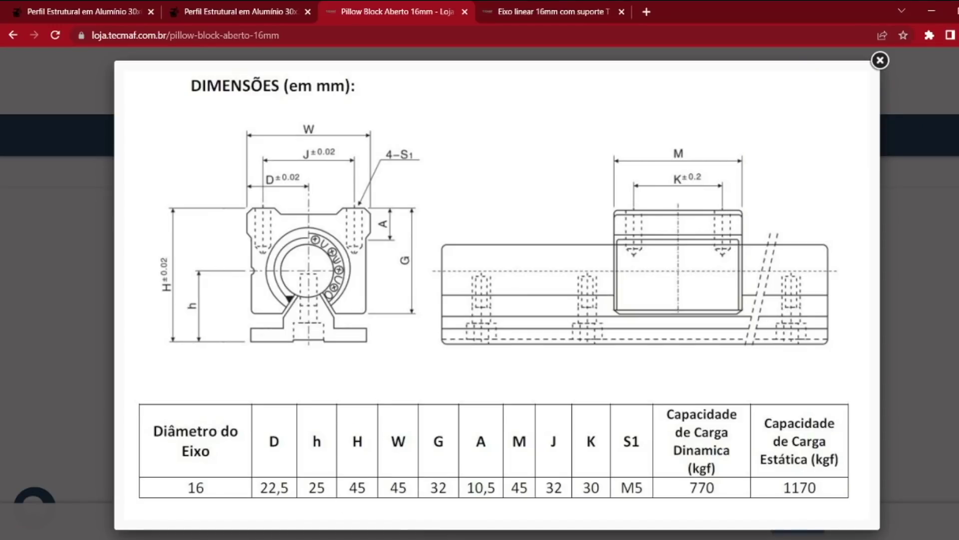
left_click(434, 499)
left_click(444, 446)
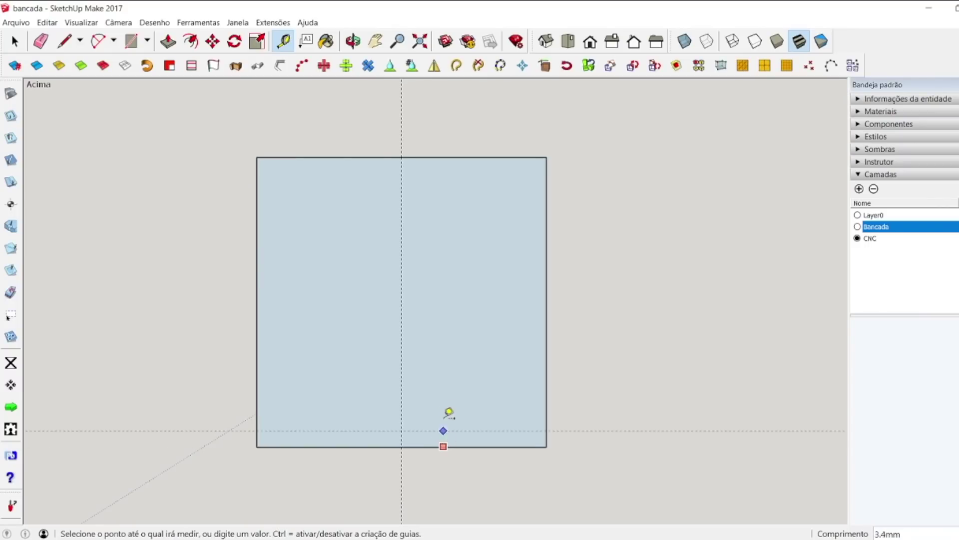
left_click(458, 360)
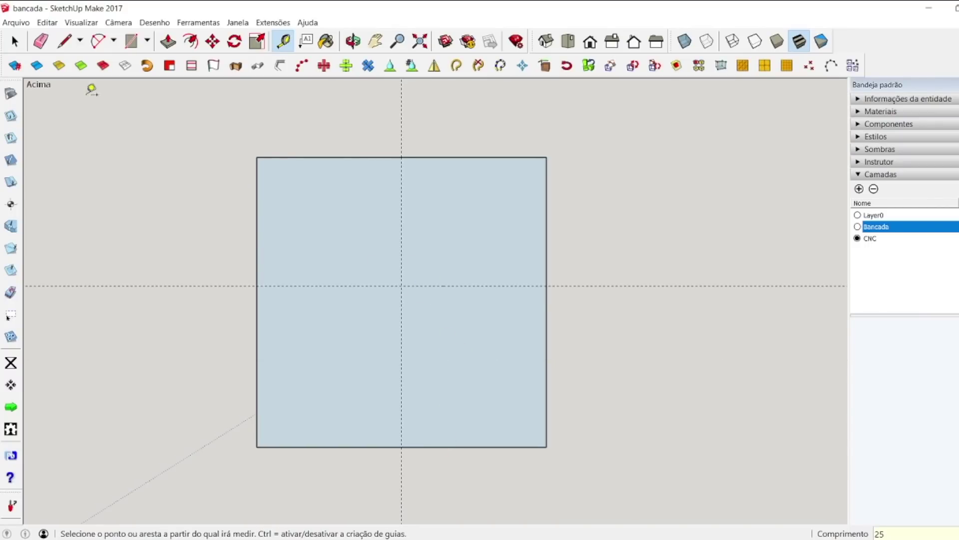
Step: Draw a circle with an 8 mm radius centred on the intersection of the two guides
left_click(147, 41)
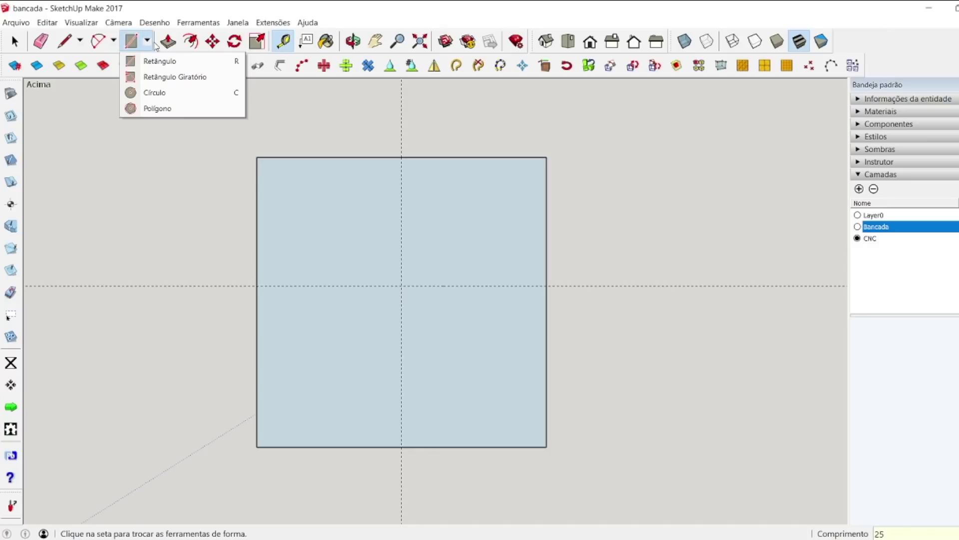
left_click(152, 93)
left_click(401, 286)
left_click(446, 242)
type("8")
key("Return")
key("space")
Step: Try to set the circle's number of segments to 80
left_click(431, 243)
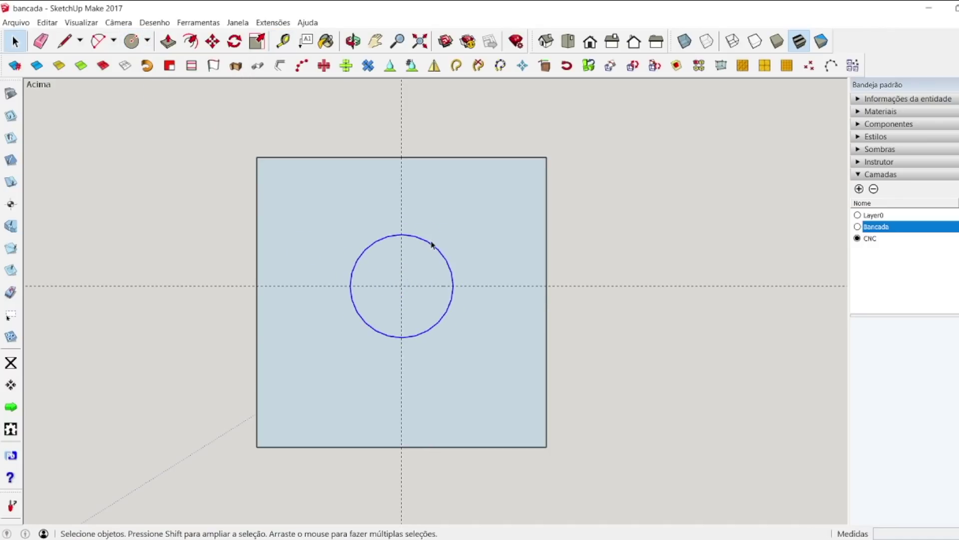
left_click(892, 99)
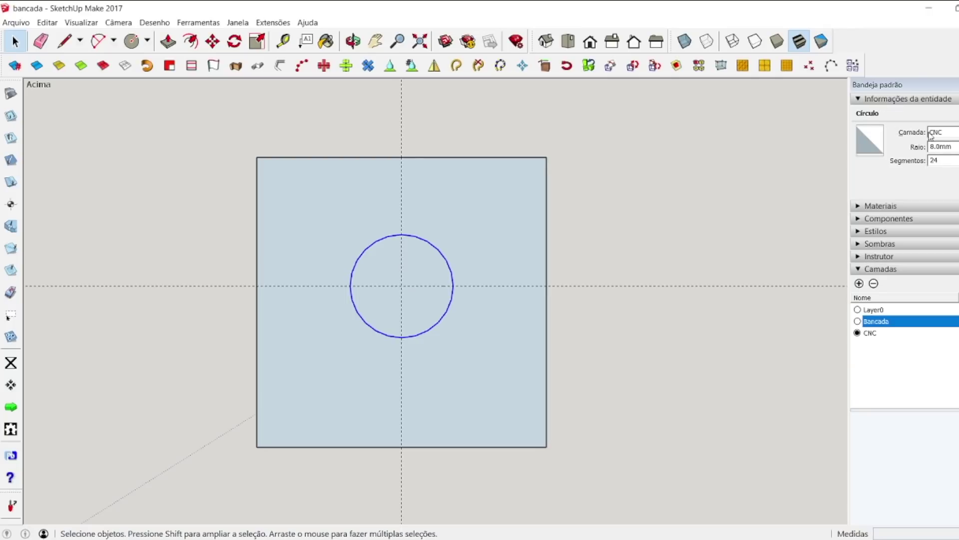
left_click(856, 143)
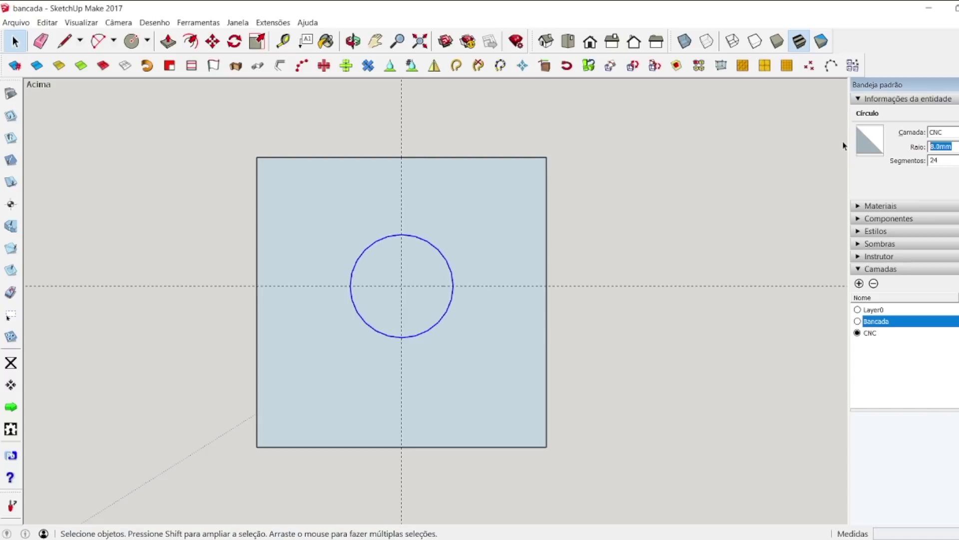
key("Tab")
type("80")
key("Return")
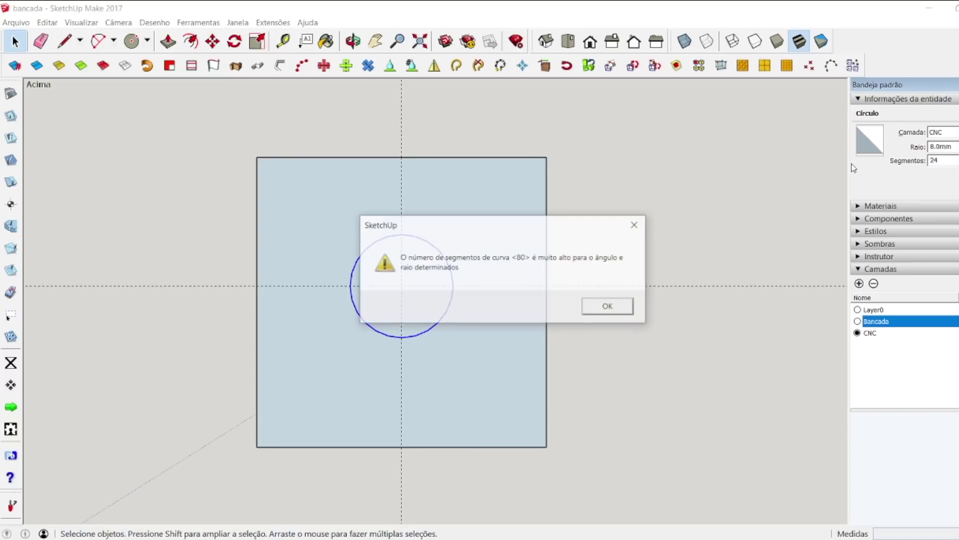
left_click(608, 306)
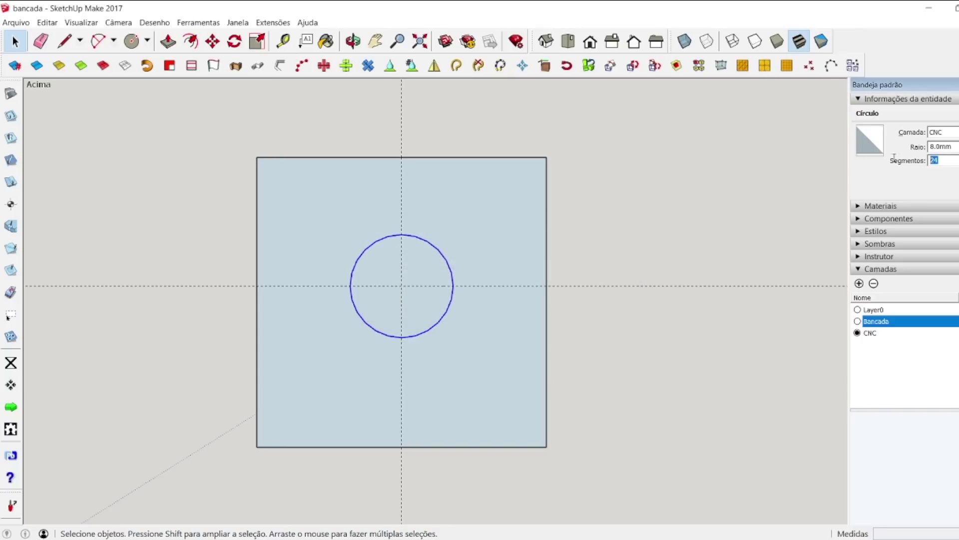
key("Return")
left_click(619, 225)
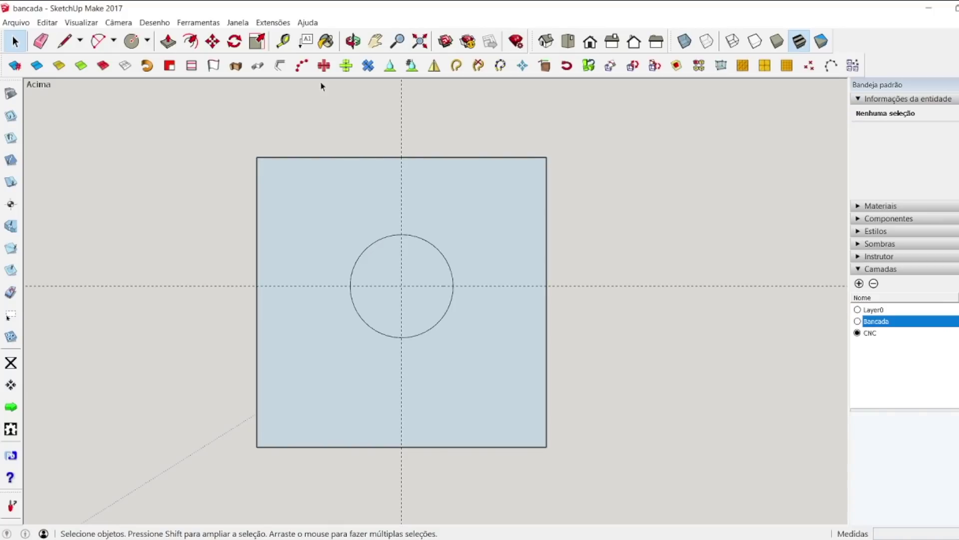
Step: Place two vertical guides, one 20 mm to each side of the centre guide
left_click(283, 41)
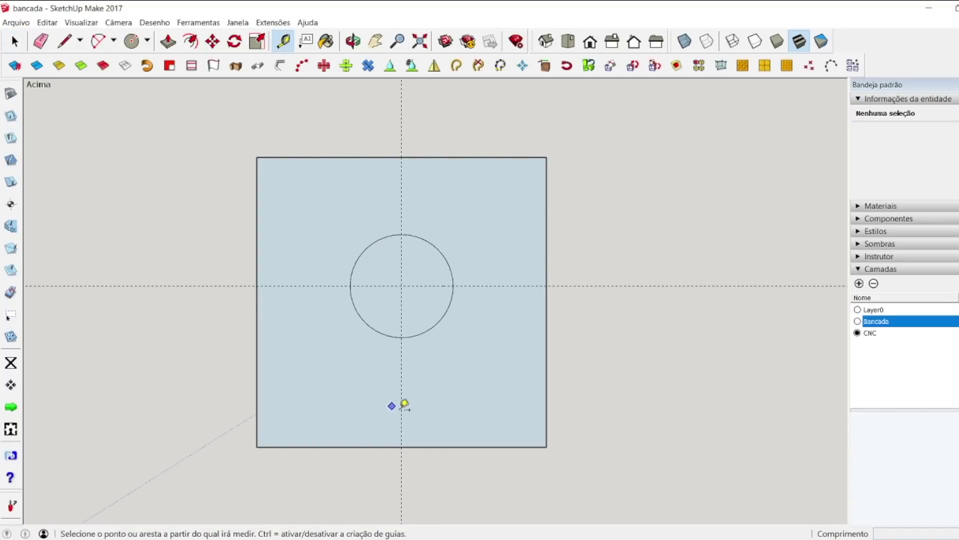
left_click(402, 396)
left_click(345, 387)
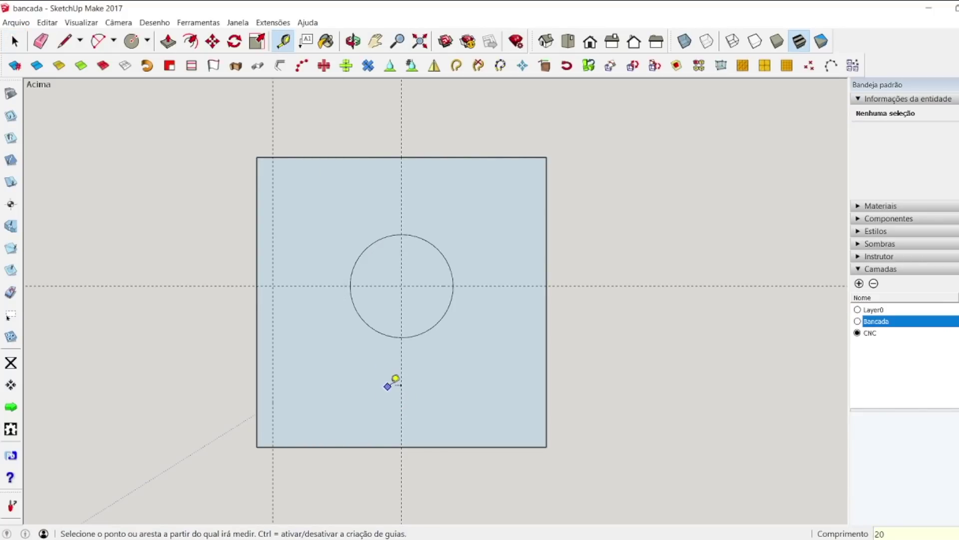
left_click(401, 388)
type("20")
key("Return")
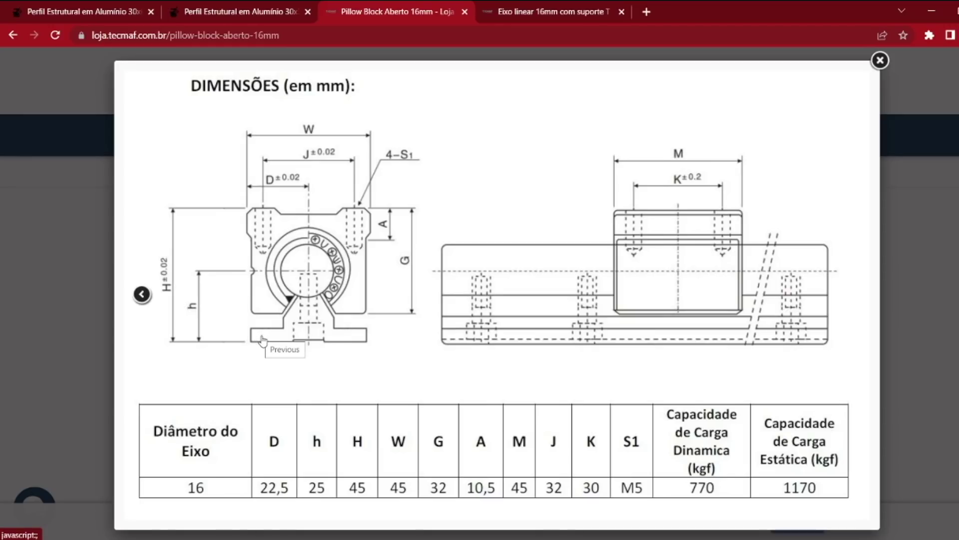
Step: Check the enlarged 16 mm linear shaft drawing in the browser and place a horizontal guide 4.5 mm above the square's lower edge in SketchUp
left_click(537, 15)
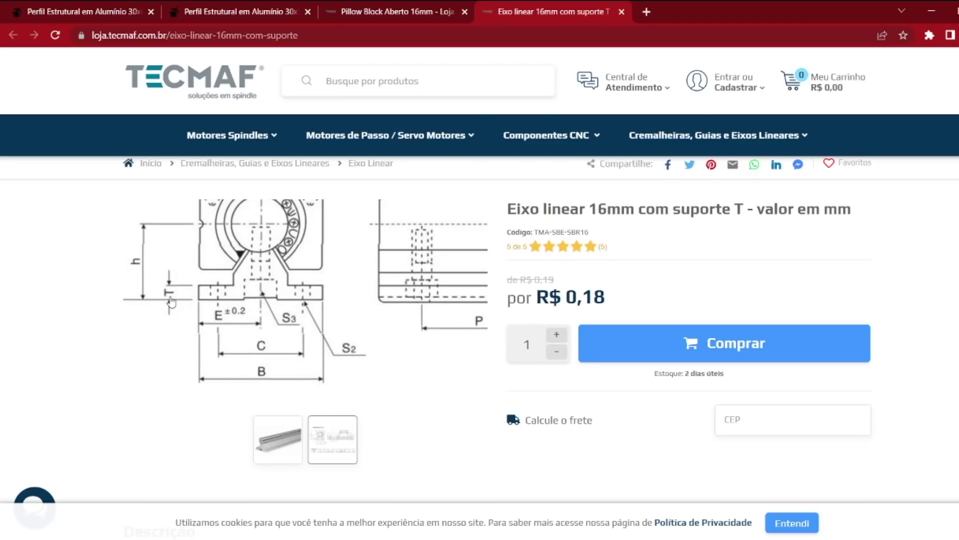
left_click(270, 292)
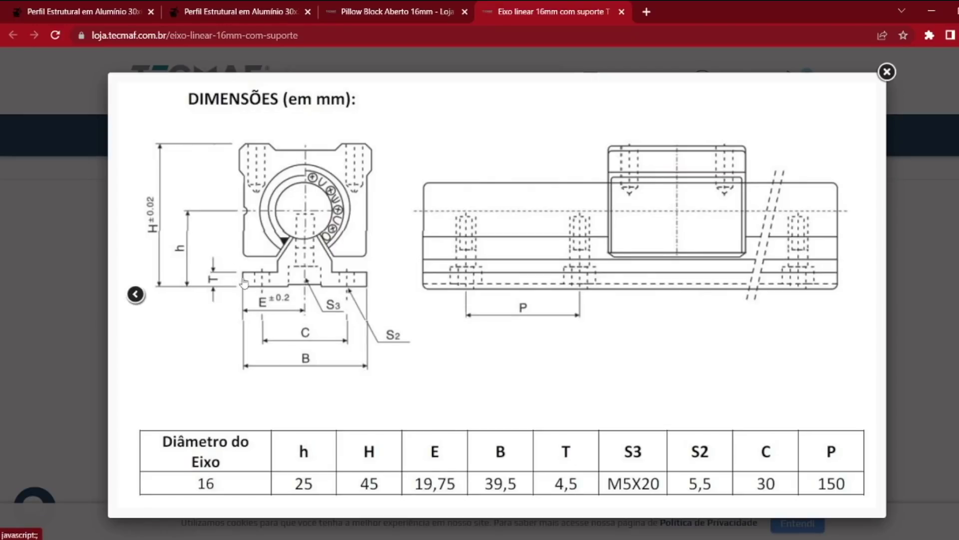
key("alt+Tab")
left_click(474, 445)
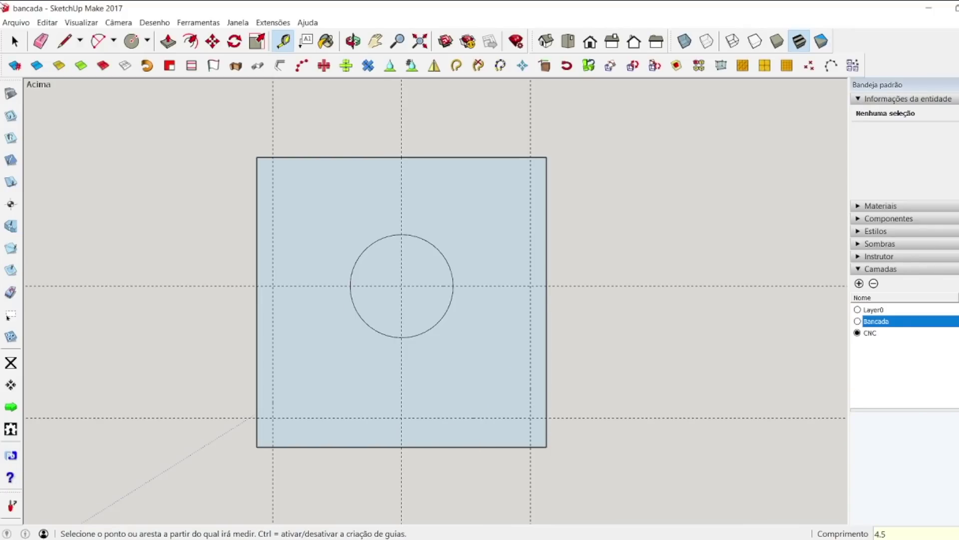
Step: Outline the rail's base along the guides as a 40 by 4.5 mm rectangle on the square's lower edge
left_click(64, 41)
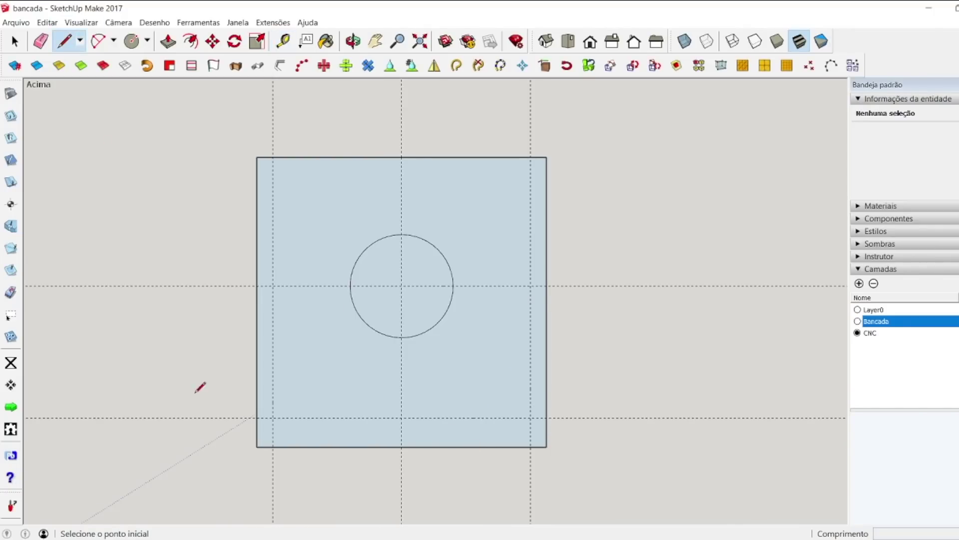
left_click(272, 447)
left_click(291, 417)
left_click(531, 417)
left_click(531, 445)
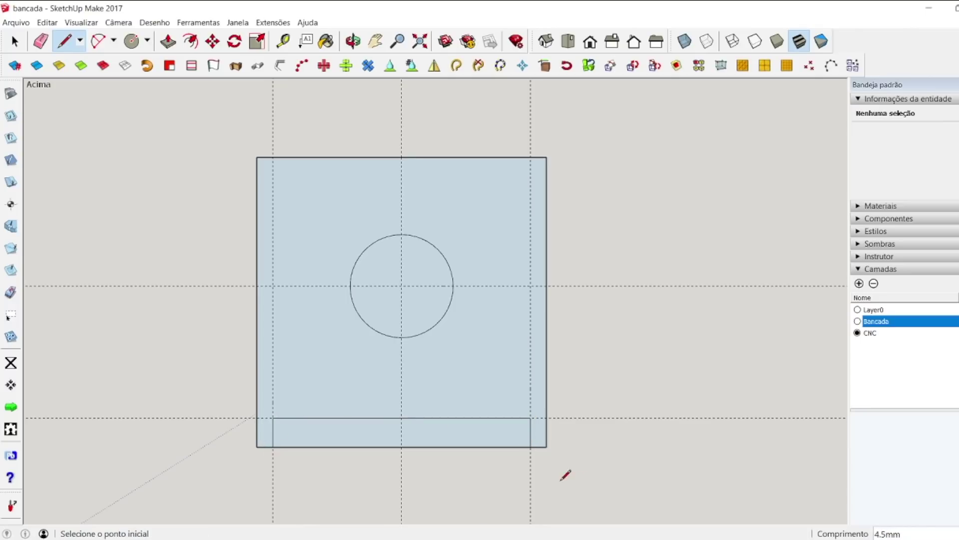
Step: Recheck the shaft drawing and place vertical guides 10 mm inward from both outer guides of the base
key("alt+Tab")
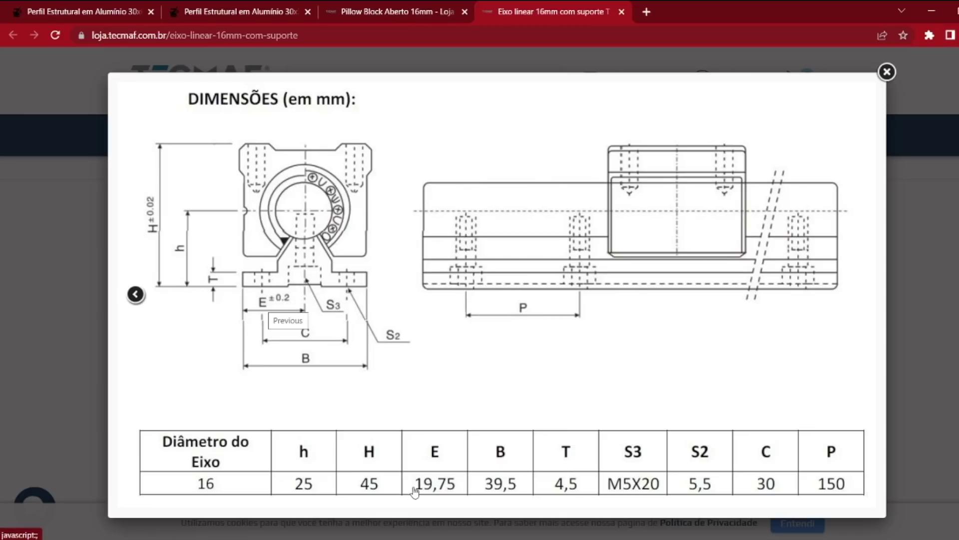
left_click(447, 530)
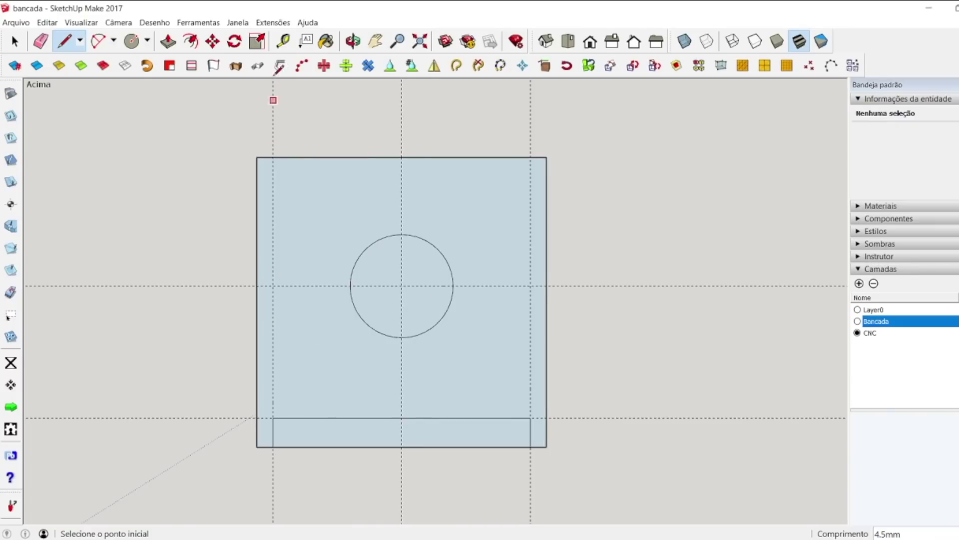
left_click(283, 41)
left_click(273, 376)
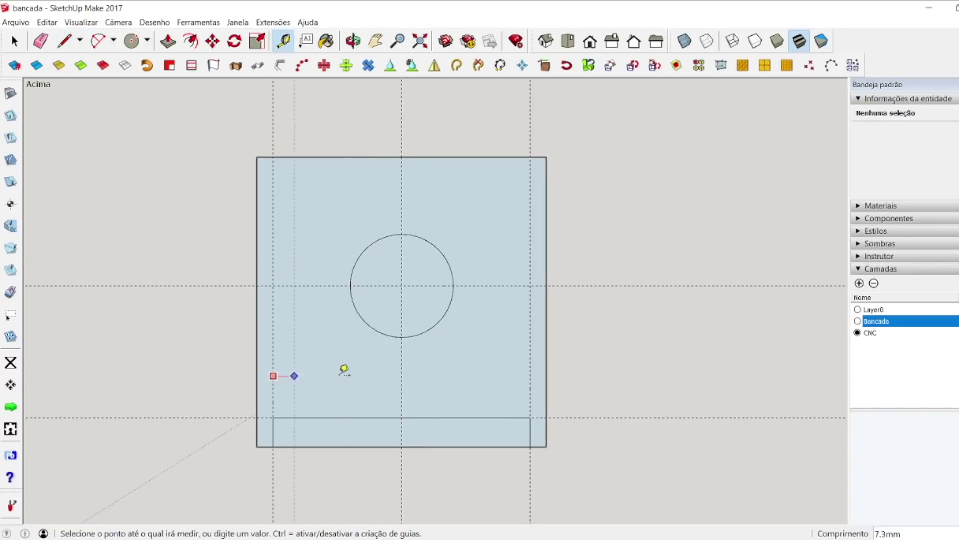
left_click(344, 368)
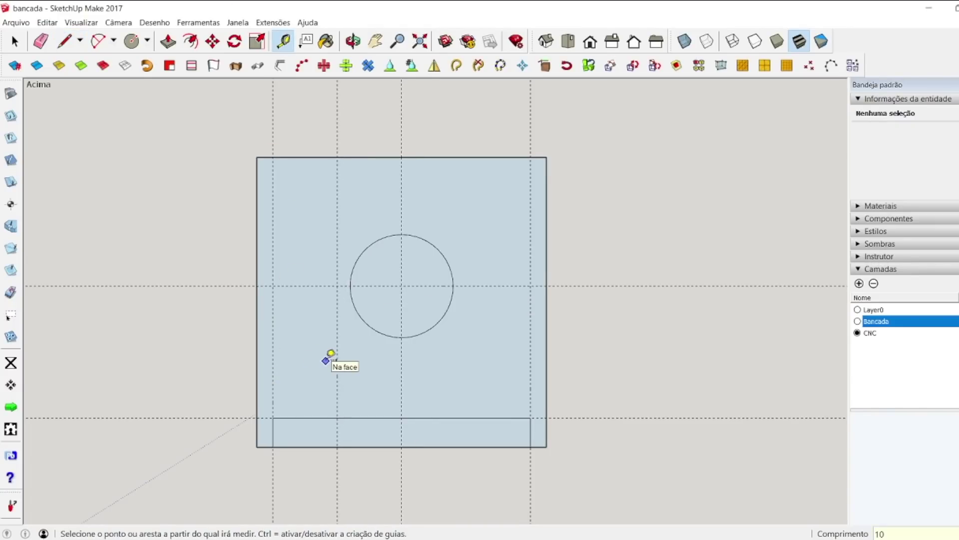
left_click(531, 376)
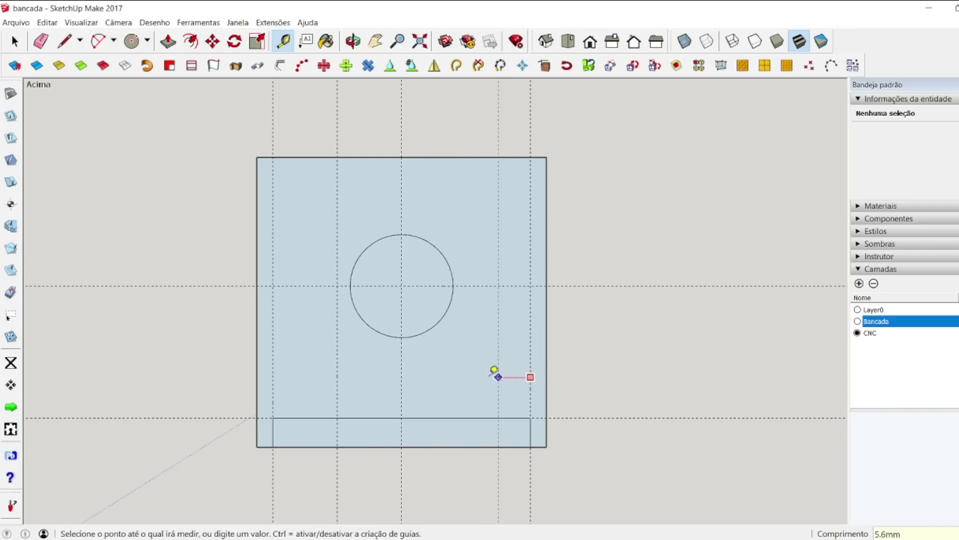
left_click(466, 372)
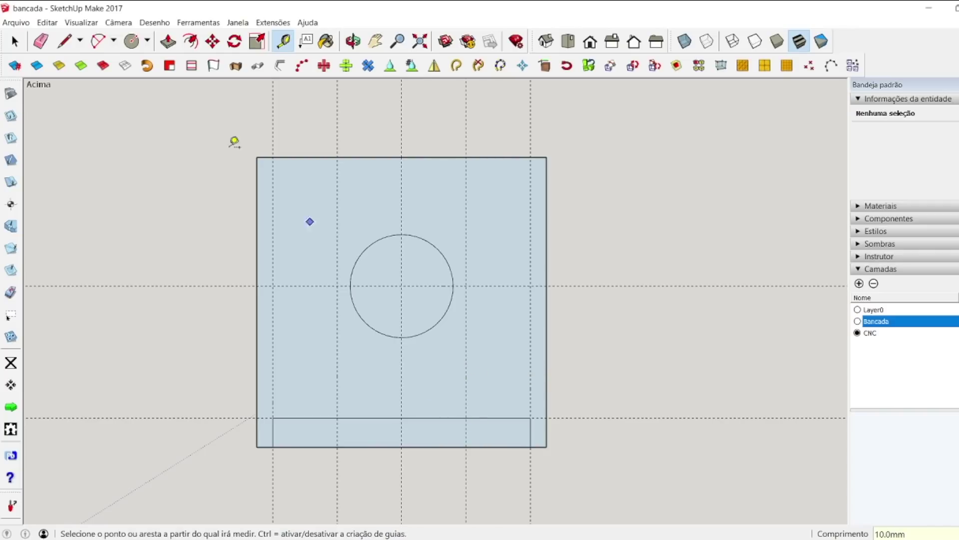
Step: Draw two slanted lines joining the inner guides' intersections on the base's upper line to the circle's centre
left_click(65, 41)
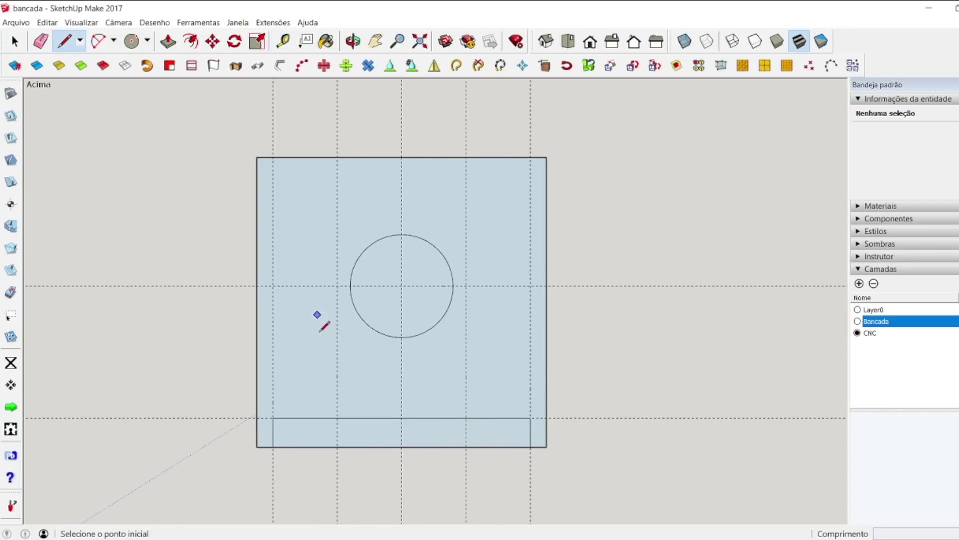
left_click(338, 418)
left_click(402, 286)
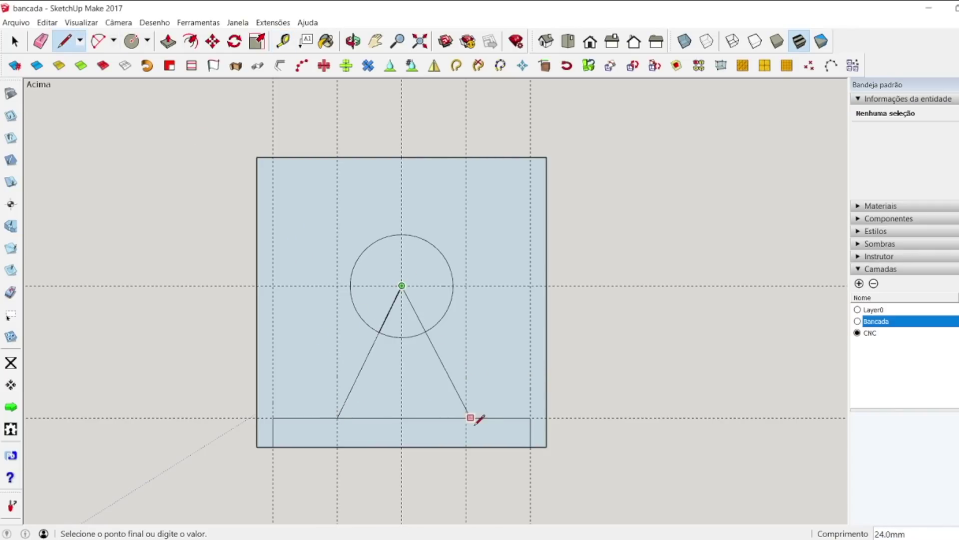
left_click(466, 417)
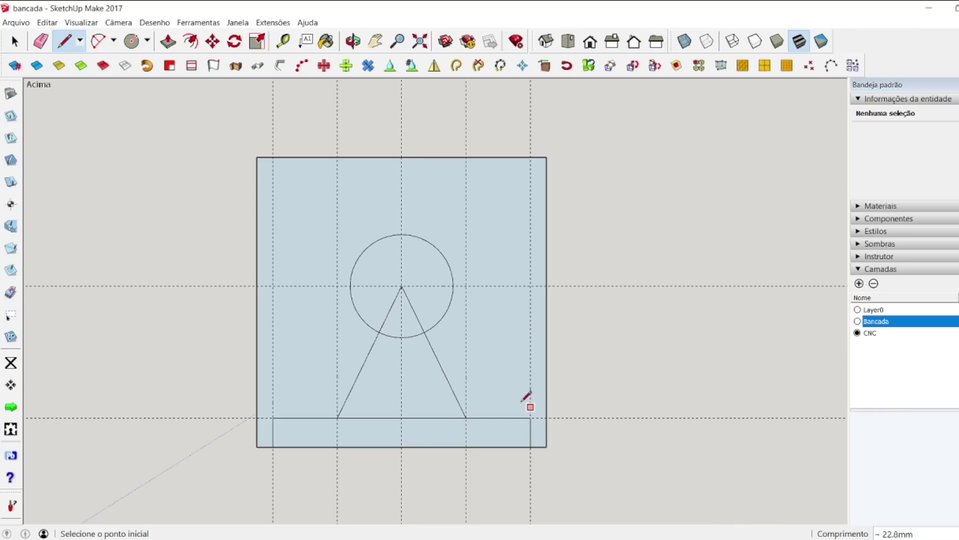
Step: Try deleting the circle's arc between the slanted lines and one slanted segment, and undo the deletion
key("space")
left_click(409, 332)
left_click(412, 337)
key("Delete")
left_click(389, 315)
key("Delete")
key("ctrl+z")
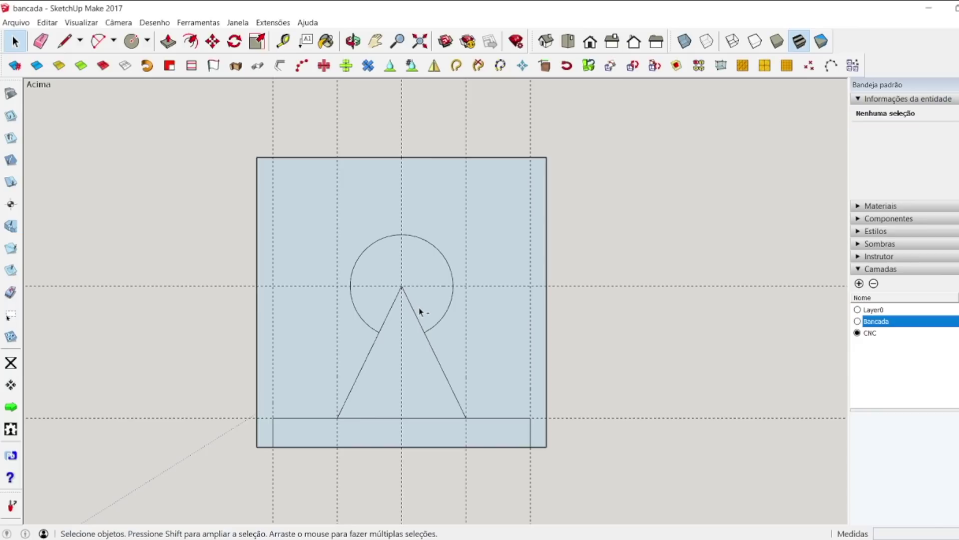
Step: Delete the two slanted line segments inside the circle
left_click(414, 310)
left_click(392, 315, "ctrl")
key("Delete")
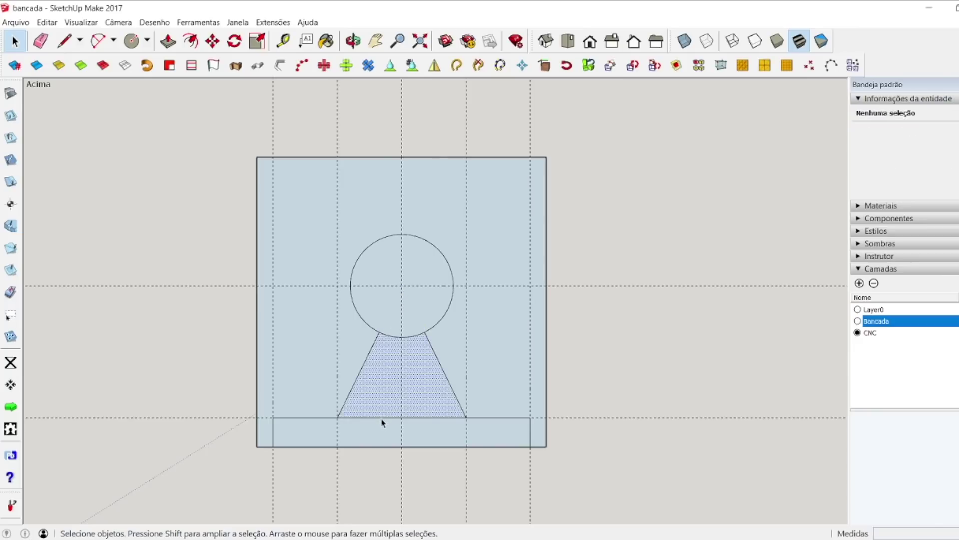
Step: Delete the base's upper line between the slanted sides, together with the horizontal base guide and the two inner vertical guides
left_click(381, 419)
key("Delete")
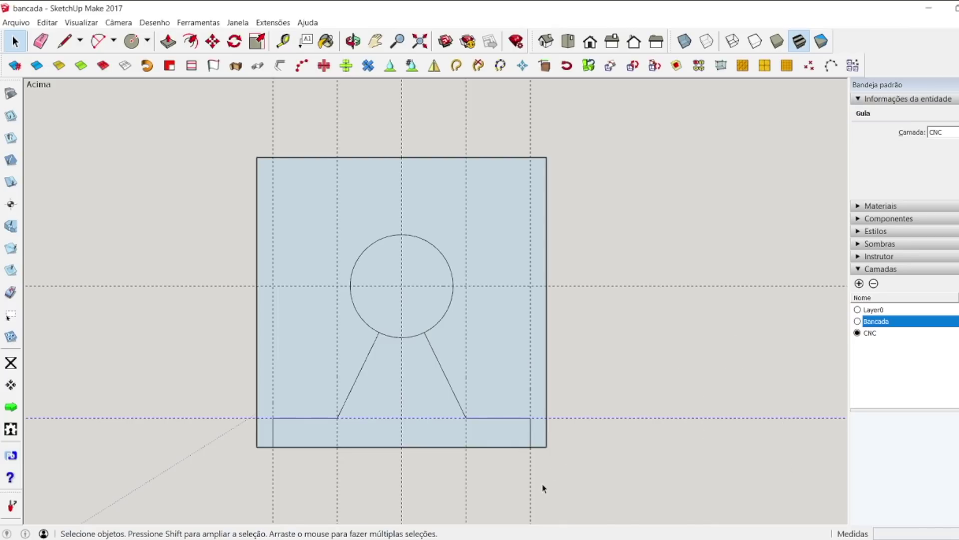
left_click(528, 501)
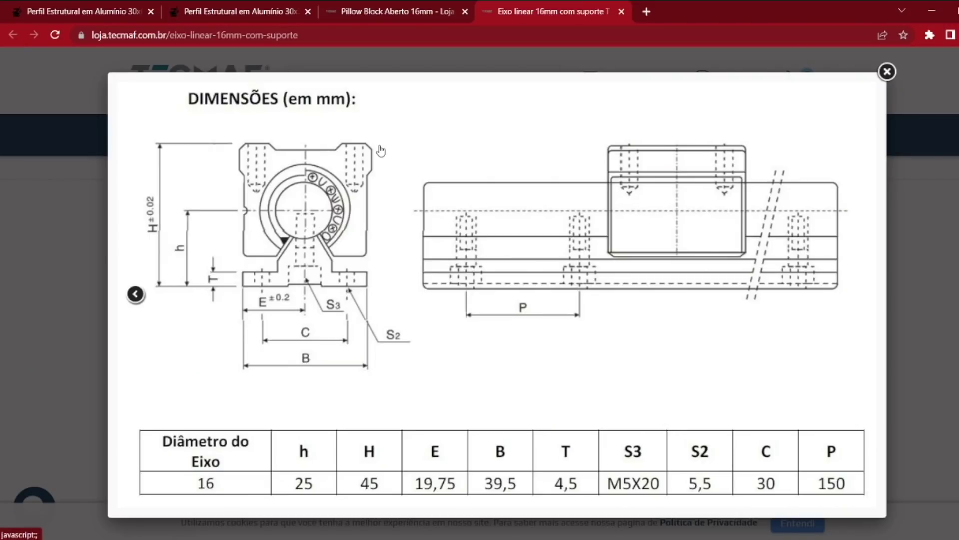
Step: Check the pillow block drawing in the browser and place a horizontal guide 32 mm below the square's upper edge in SketchUp
left_click(400, 12)
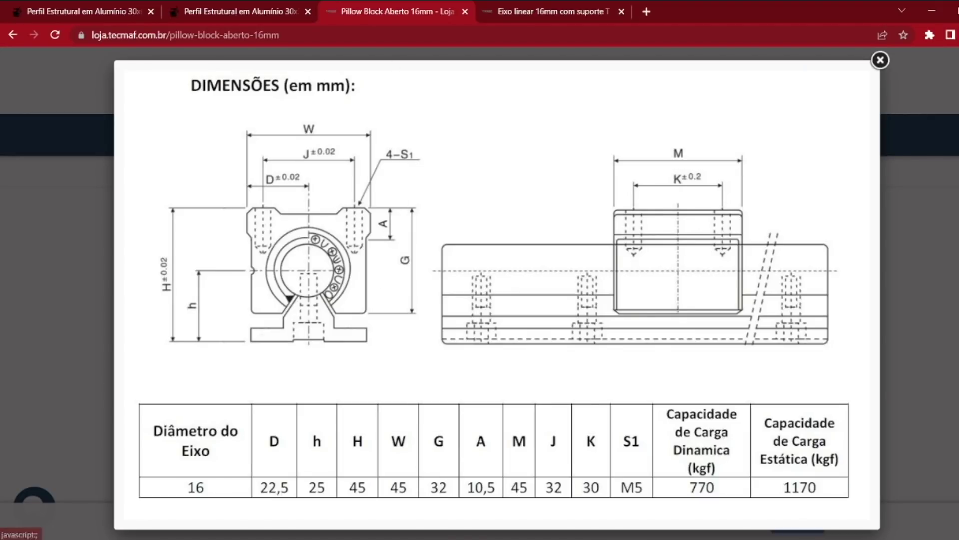
key("alt+Tab")
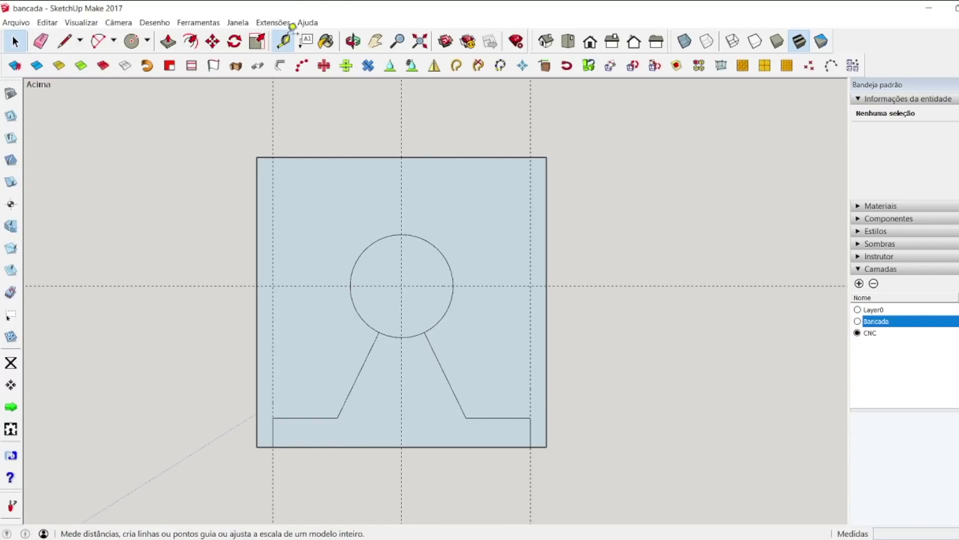
left_click(283, 41)
left_click(475, 157)
left_click(476, 196)
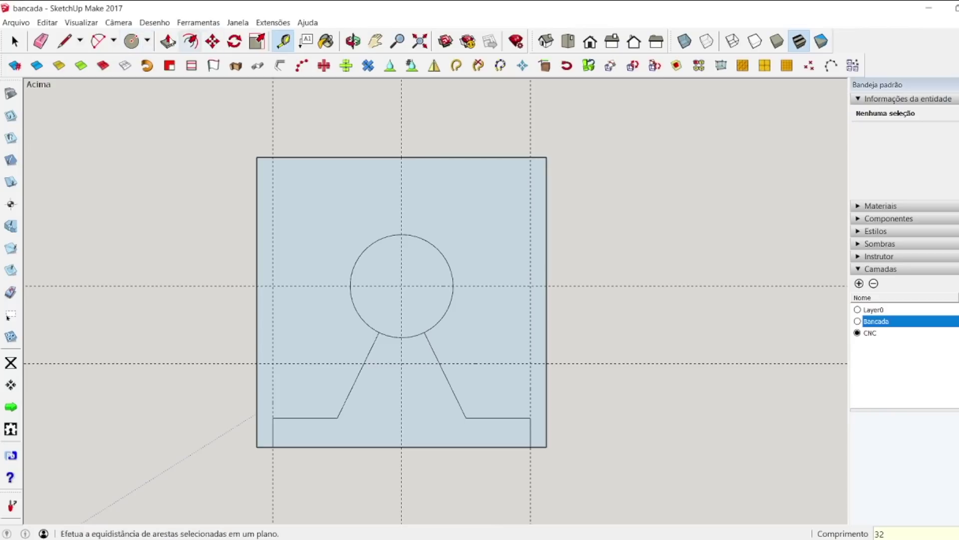
Step: Draw a line across the square along the 32 mm guide and remove the leftover areas beside the rail support
left_click(62, 42)
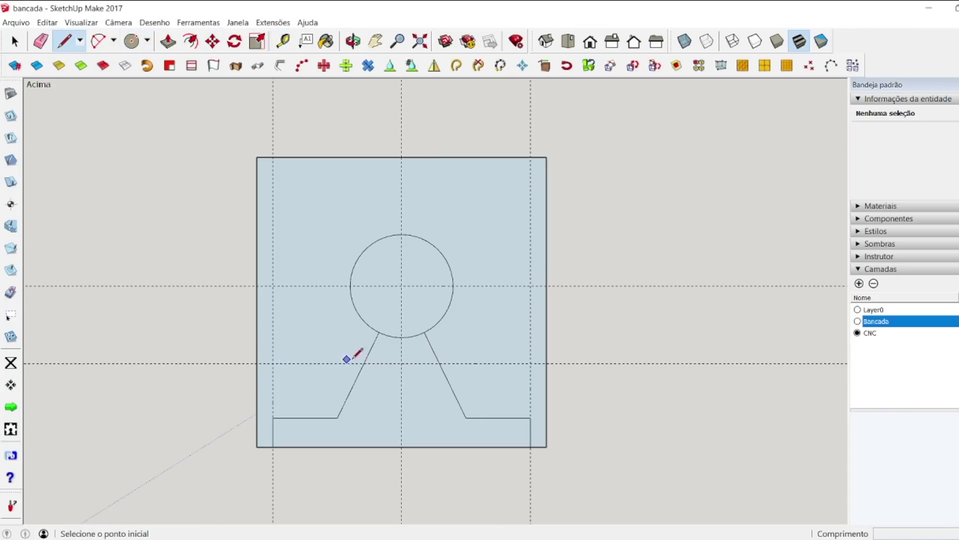
left_click(257, 363)
left_click(546, 363)
key("space")
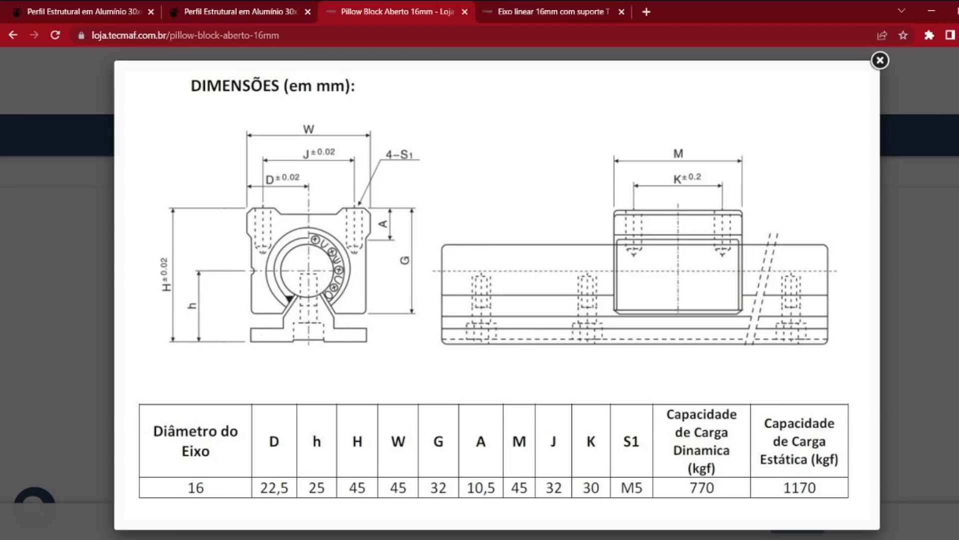
Step: Return to SketchUp and place a horizontal guide 10.5 mm below the block's upper edge
key("alt+Tab")
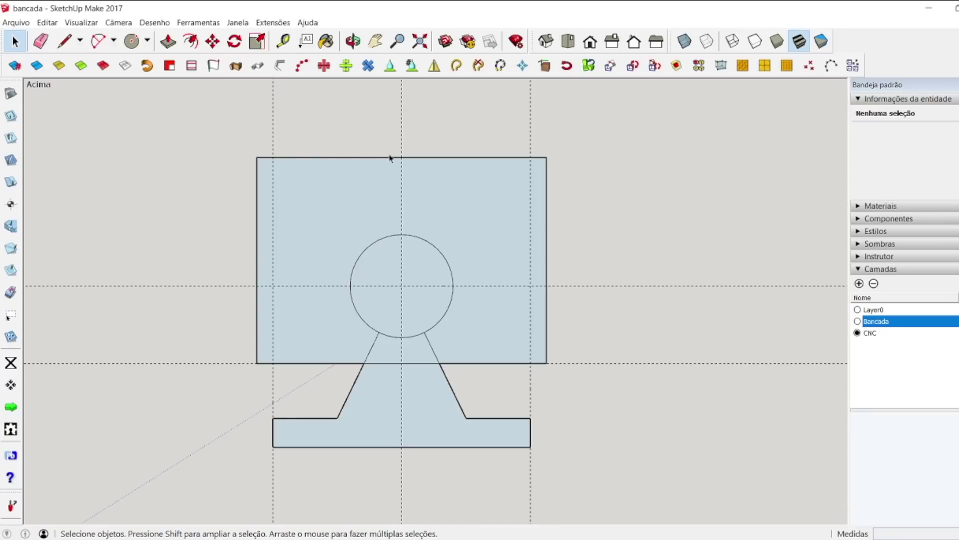
left_click(284, 41)
left_click(479, 158)
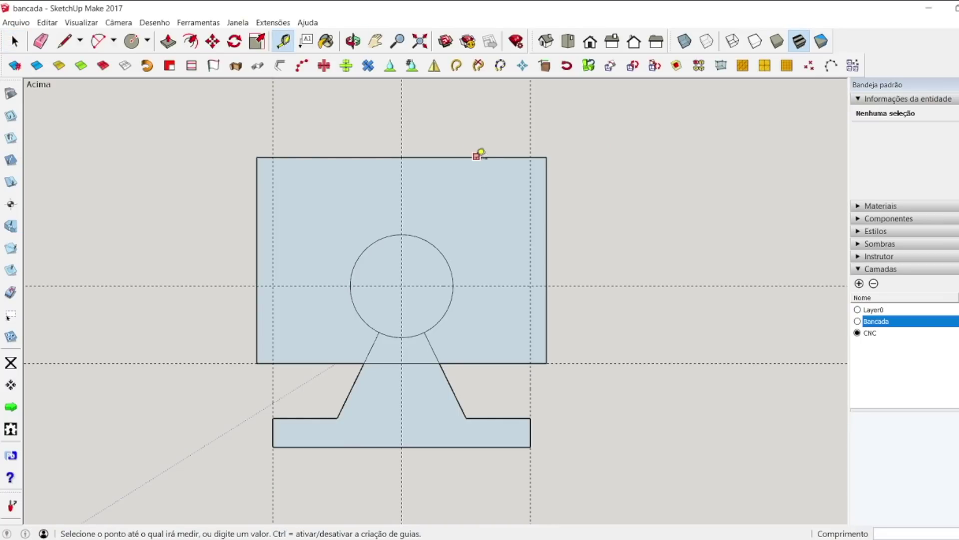
left_click(478, 192)
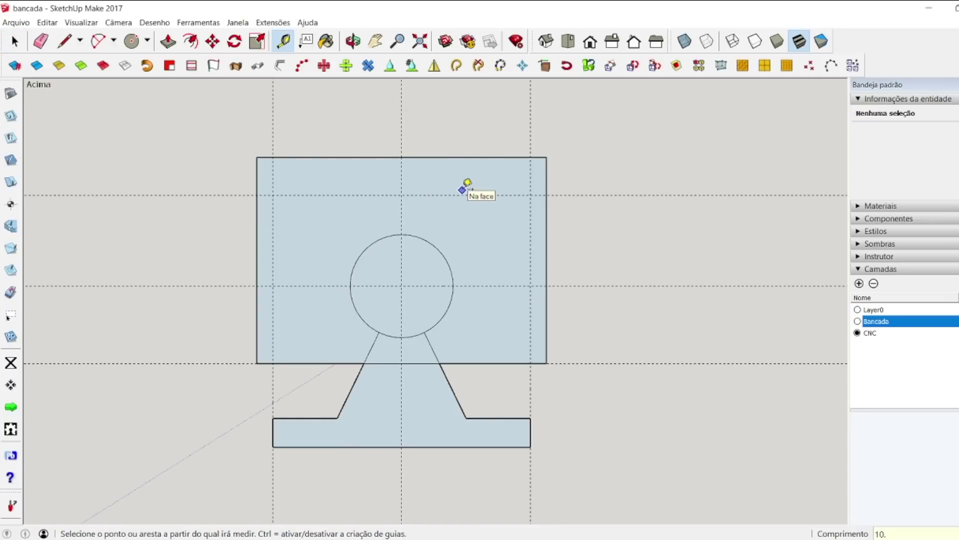
Step: Draw stepped lines on both sides of the block, inward along the 10.5 mm guide and down the vertical guides to the lower edge
left_click(65, 41)
left_click(257, 223)
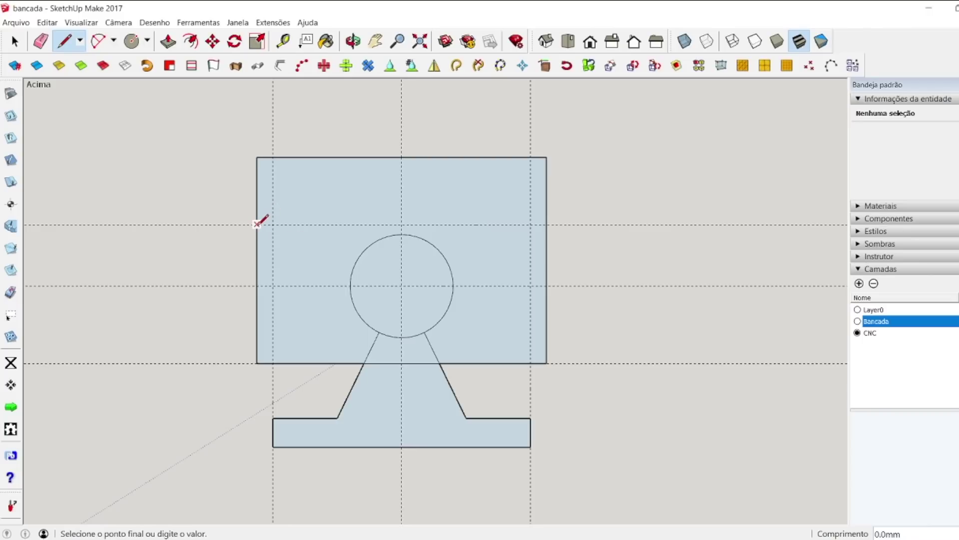
left_click(273, 363)
left_click(546, 224)
left_click(531, 225)
left_click(531, 362)
Step: Delete the narrow strips outside the new side lines of the block, together with the guides
key("space")
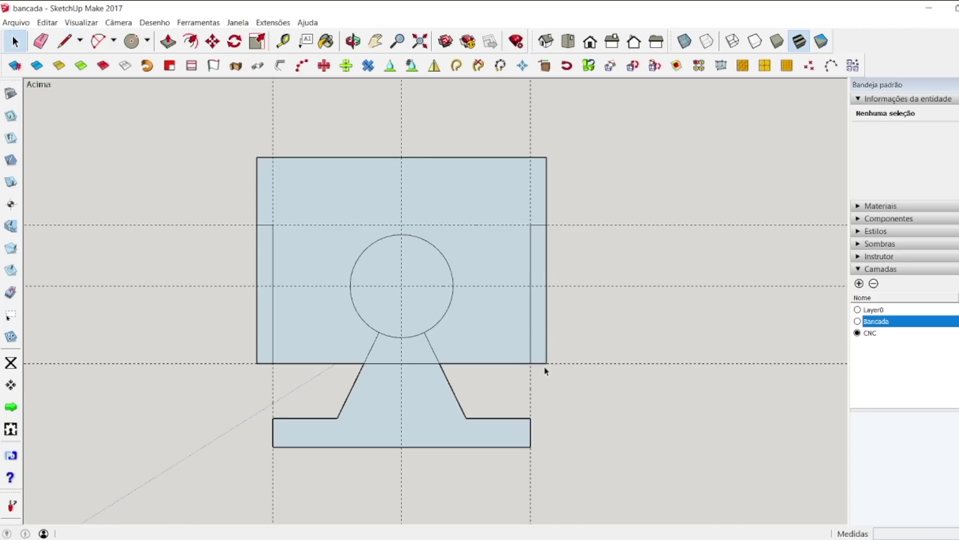
left_click(542, 358)
key("Delete")
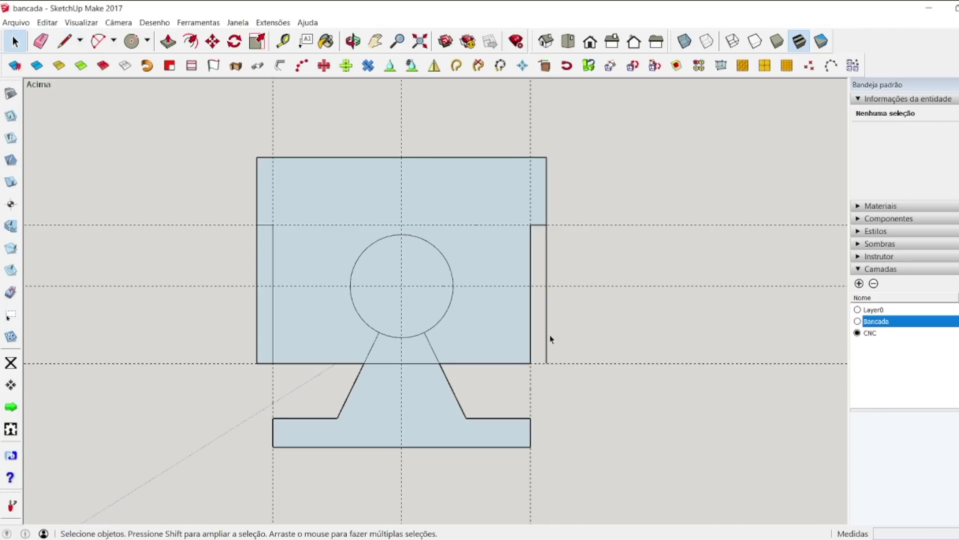
left_click(547, 338)
key("Delete")
left_click(257, 247)
key("Delete")
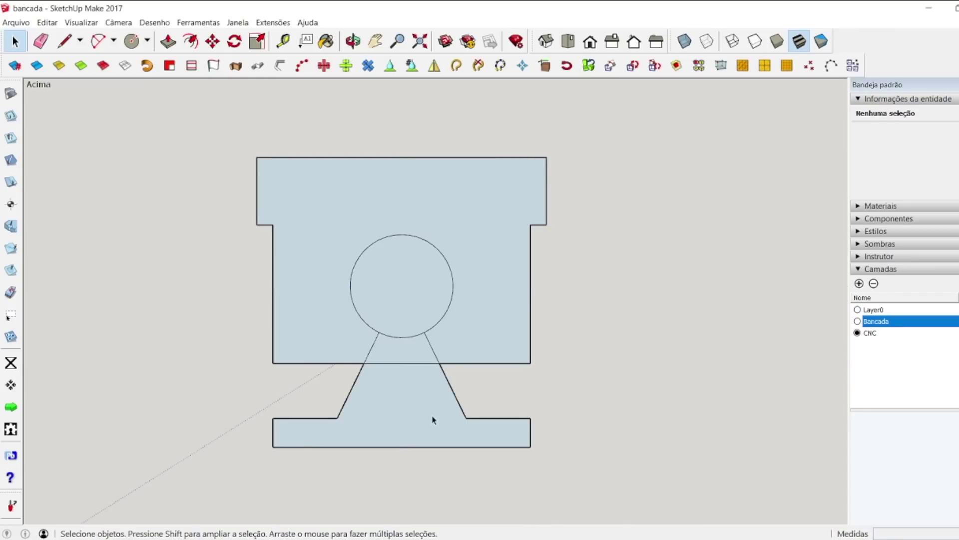
Step: Delete the block's lower line across the shaft support and check the pillow block drawing in the browser
left_click(412, 364)
key("Delete")
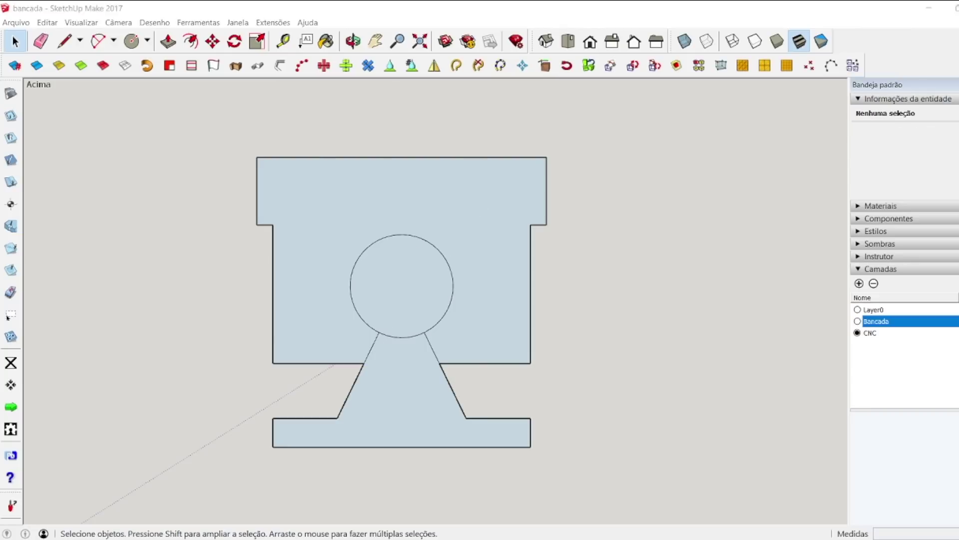
key("alt+Tab")
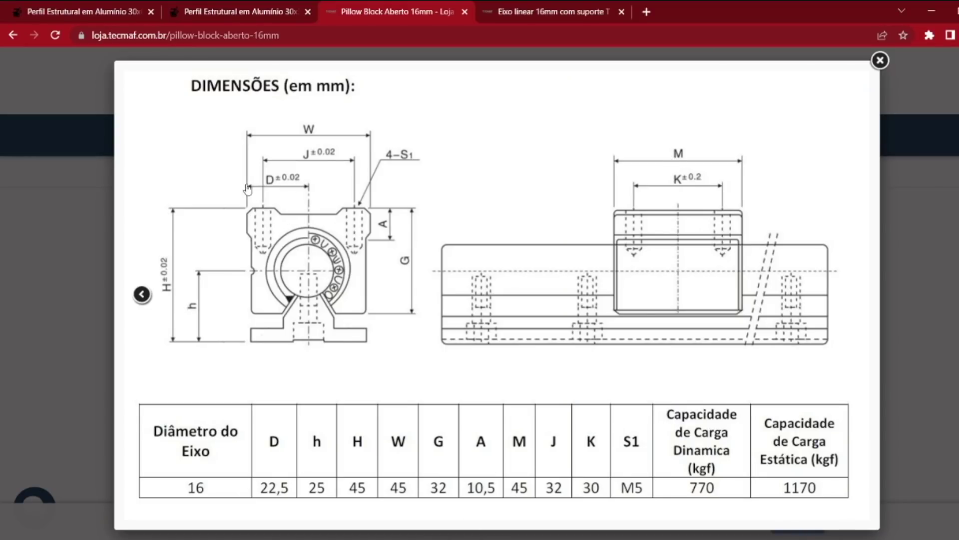
key("alt+Tab")
Step: Copy the complete block and rail profile about 85 mm sideways along the red axis
left_click_drag(186, 149, 495, 453)
left_click(212, 41)
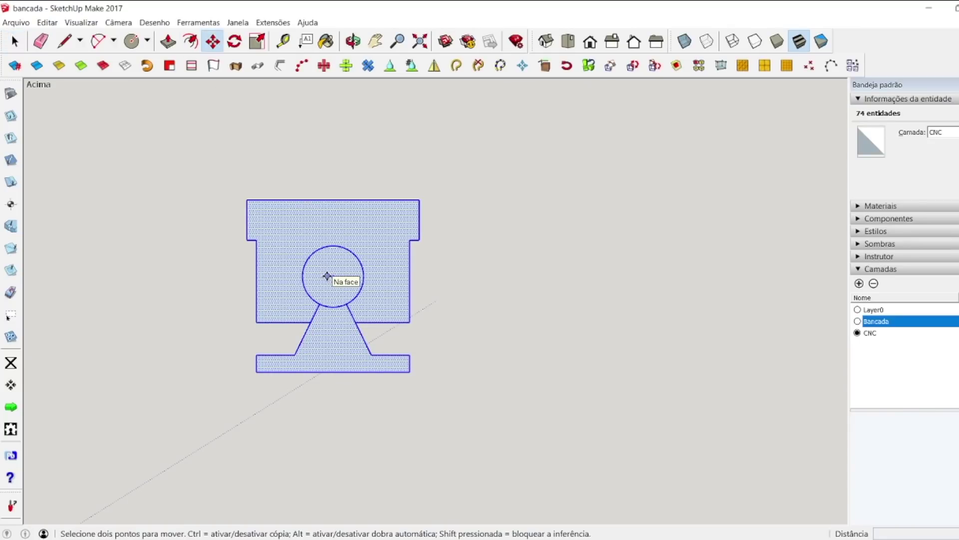
key("ctrl")
left_click(327, 275)
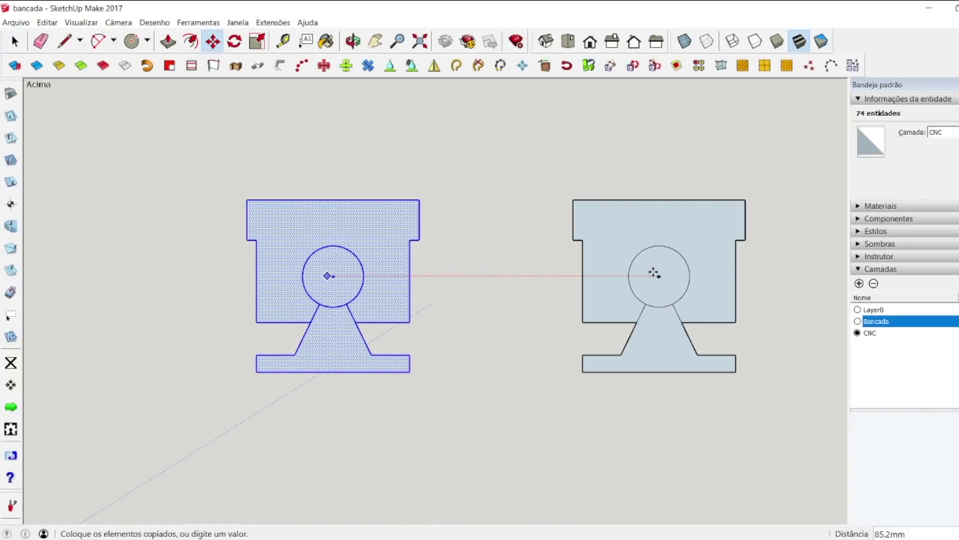
left_click(658, 276)
key("space")
left_click(464, 354)
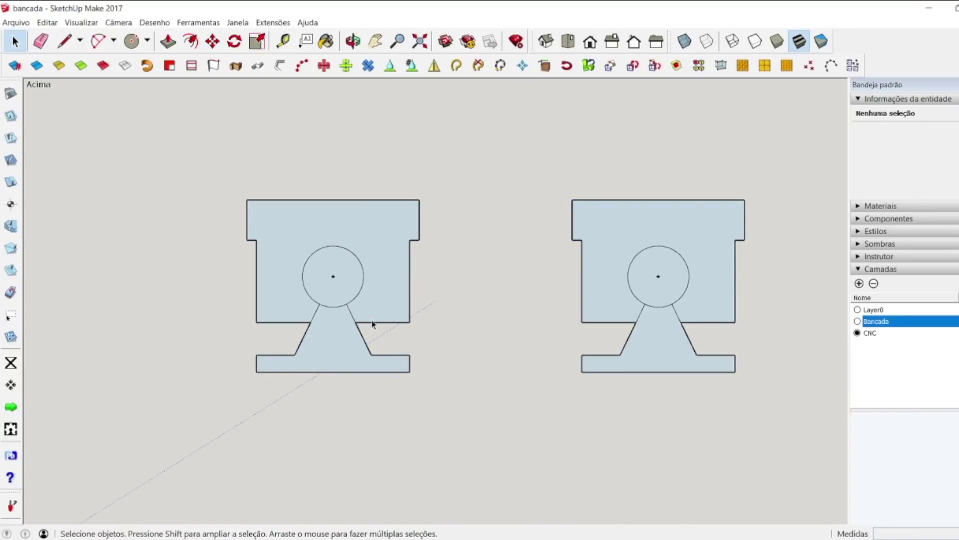
Step: Delete the block outline and the arc between shaft and support from the original profile, keeping only the supported shaft
left_click(371, 323)
key("Delete")
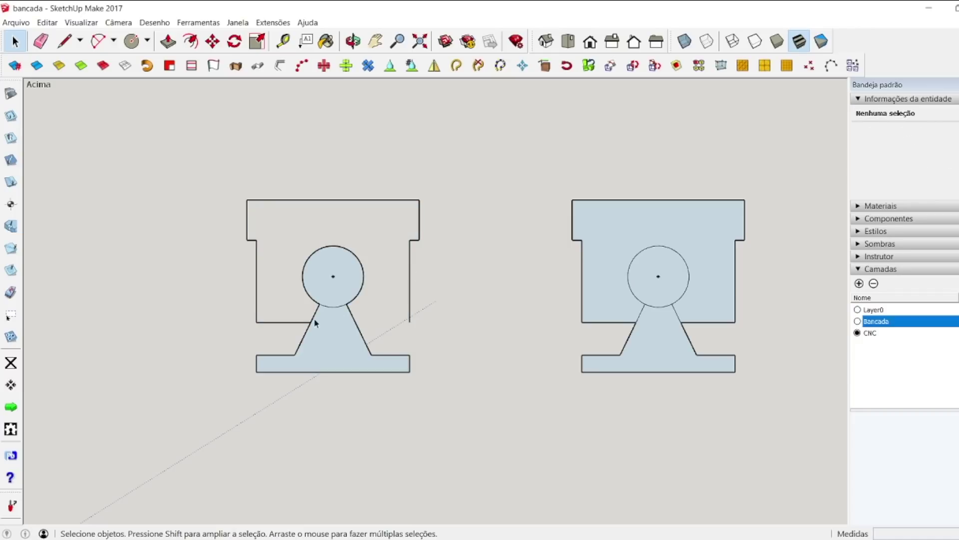
left_click(289, 322)
key("Delete")
key("Delete")
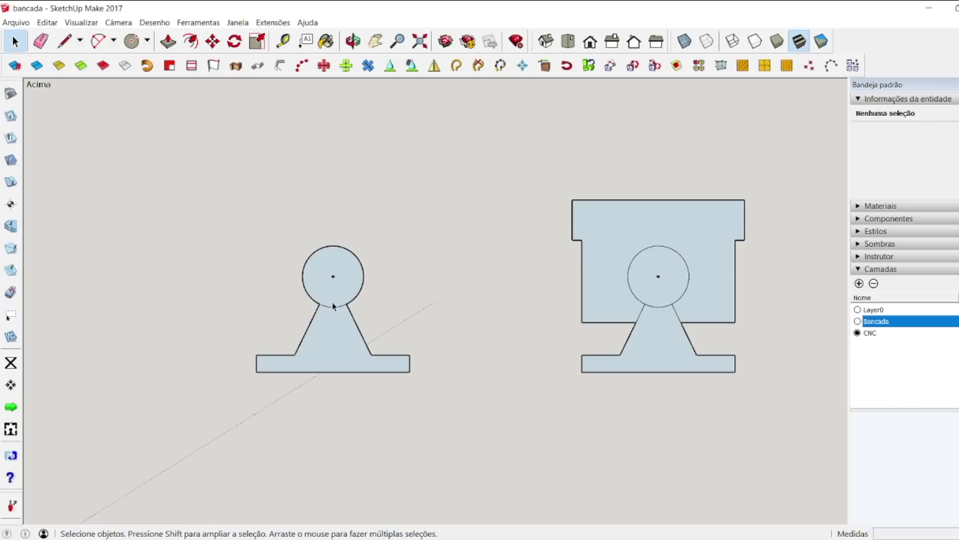
left_click(367, 288)
Step: Extrude the supported shaft profile into a solid rail with Push/Pull
left_click(354, 41)
left_click_drag(559, 309, 308, 172)
key("f")
key("p")
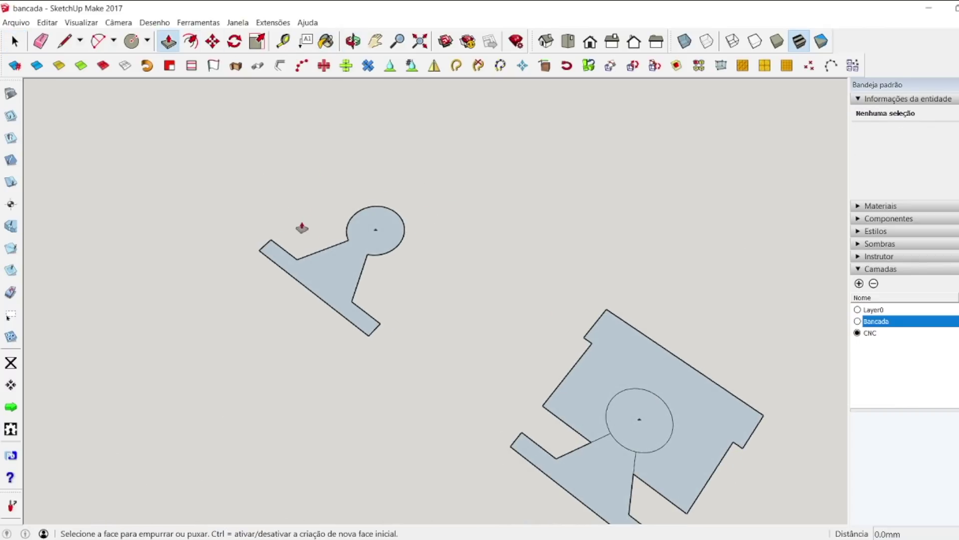
left_click_drag(334, 281, 310, 216)
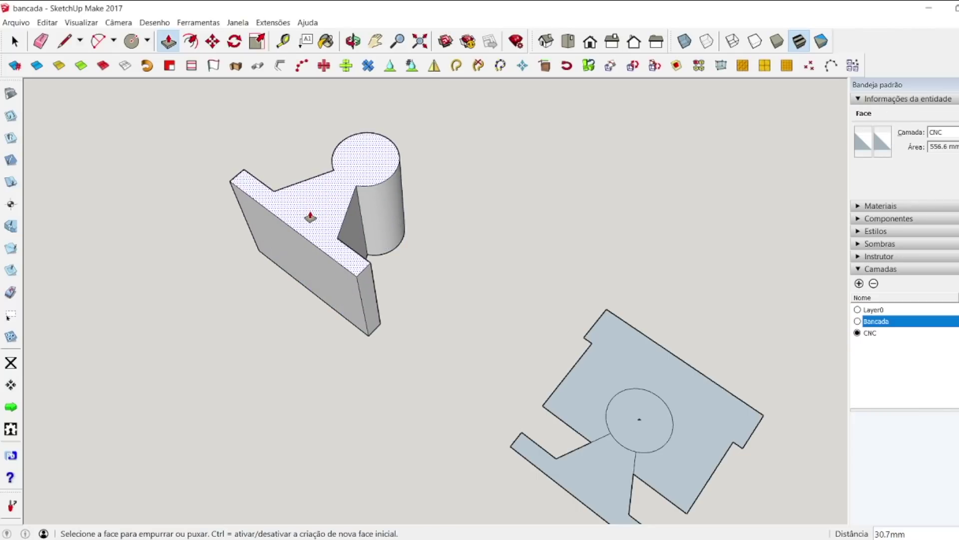
key("Return")
key("space")
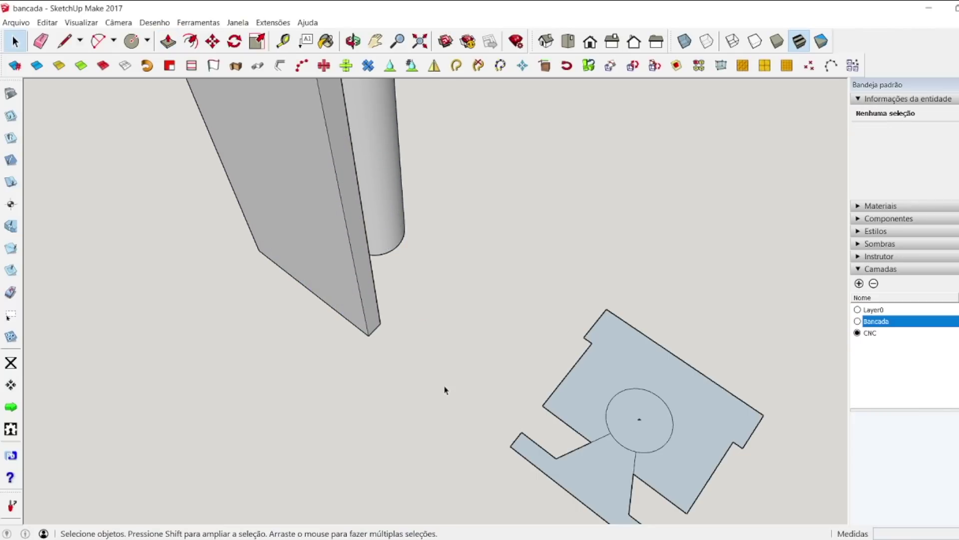
Step: Select all connected geometry of the extruded rail and make it a group
scroll(334, 258, "down", 2)
scroll(334, 258, "down", 2)
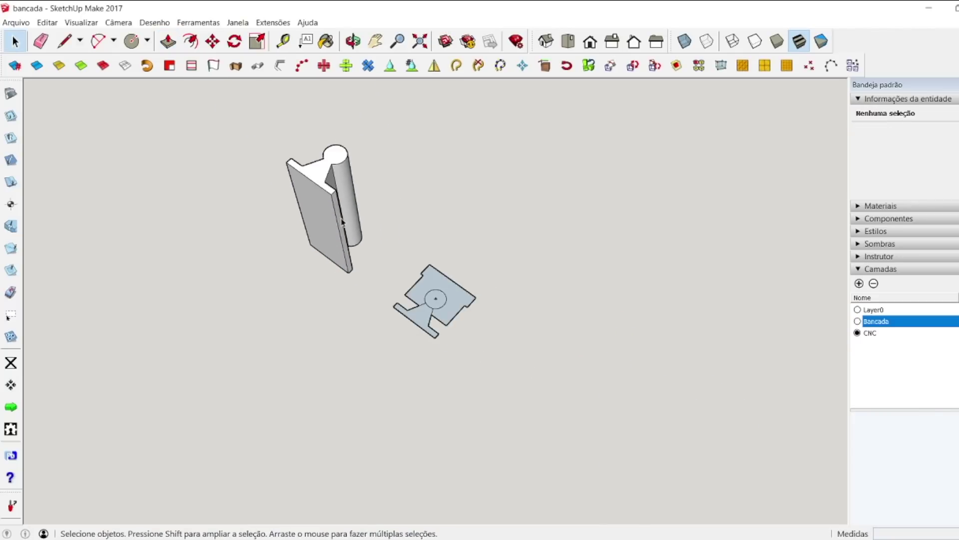
triple_click(308, 176)
right_click(308, 175)
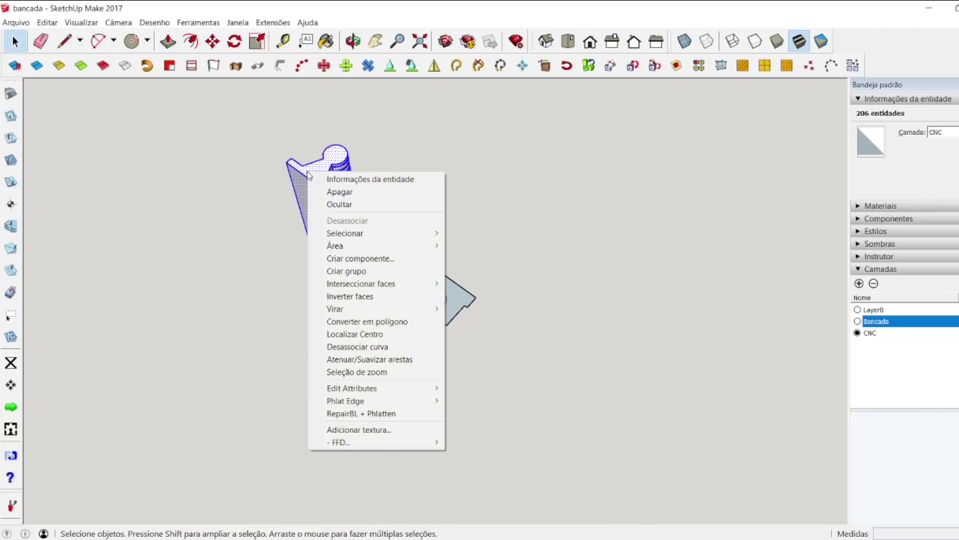
left_click(377, 276)
left_click(428, 204)
Step: Delete the support's base outline and slanted lines below the block in the copied profile
left_click(353, 41)
left_click_drag(333, 89, 539, 100)
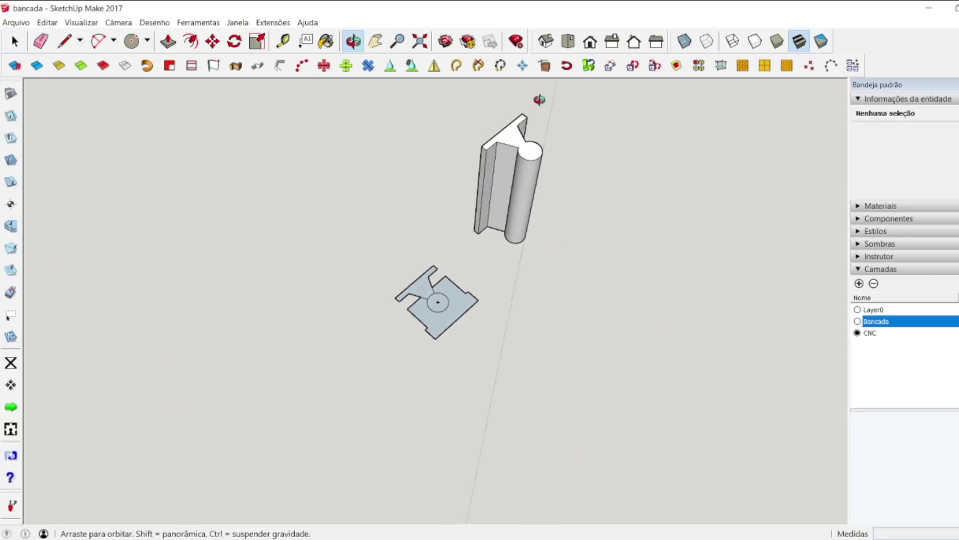
left_click(568, 40)
scroll(478, 304, "up", 2)
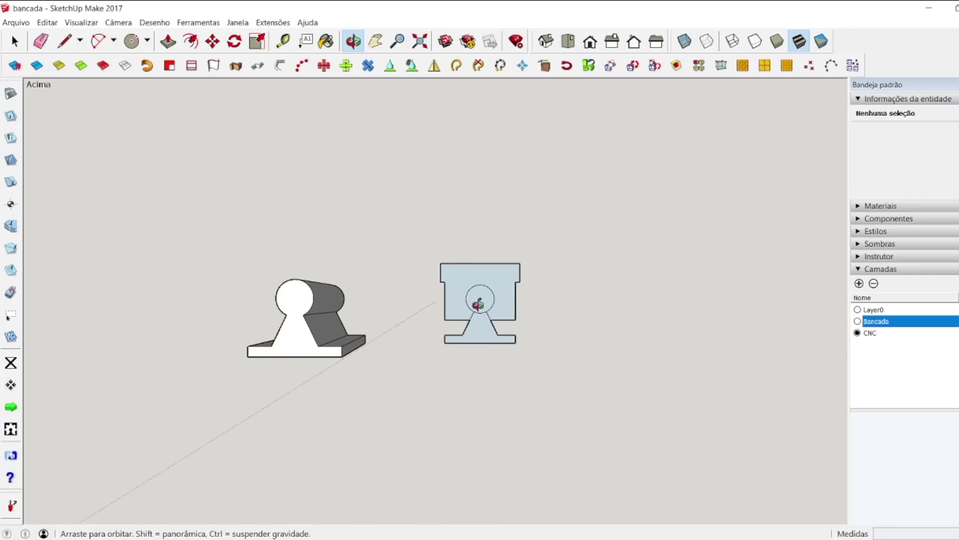
scroll(478, 303, "up", 3)
key("space")
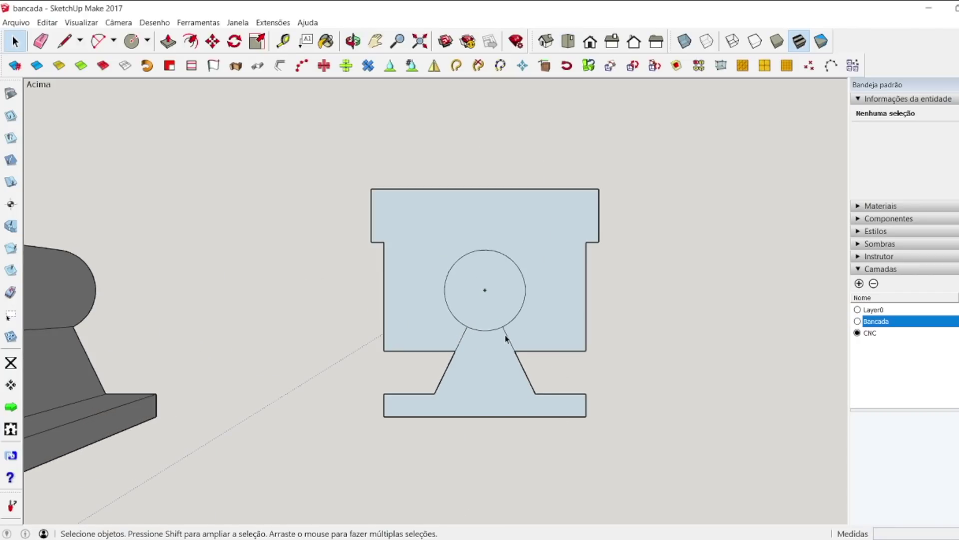
left_click(426, 362)
left_click(449, 367)
key("Delete")
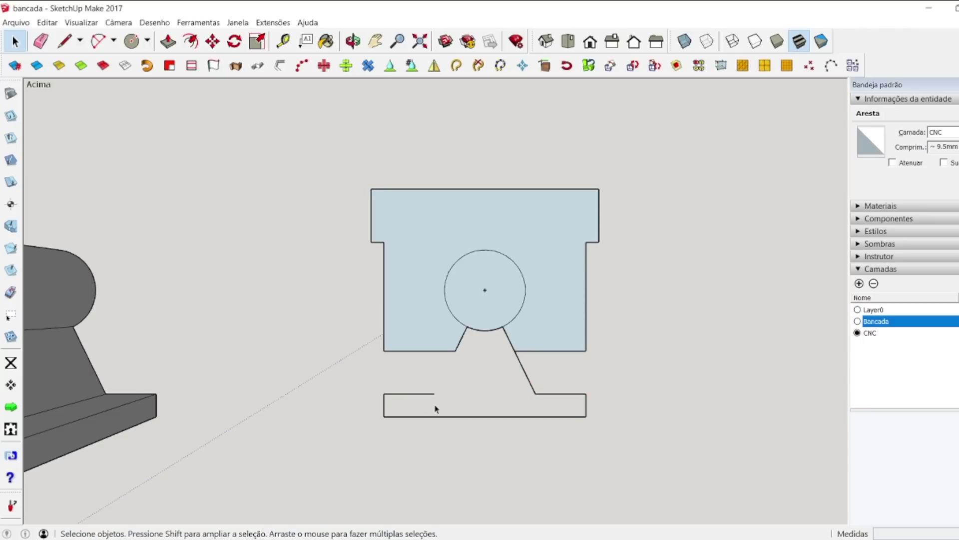
left_click(424, 394)
key("Delete")
left_click_drag(382, 398, 685, 460)
key("Delete")
left_click(534, 390)
key("Delete")
left_click_drag(524, 387, 625, 430)
key("Delete")
left_click_drag(357, 382, 452, 450)
key("Delete")
Step: Delete the arc closing the block's shaft opening and the circle's centre point
left_click(486, 331)
key("Delete")
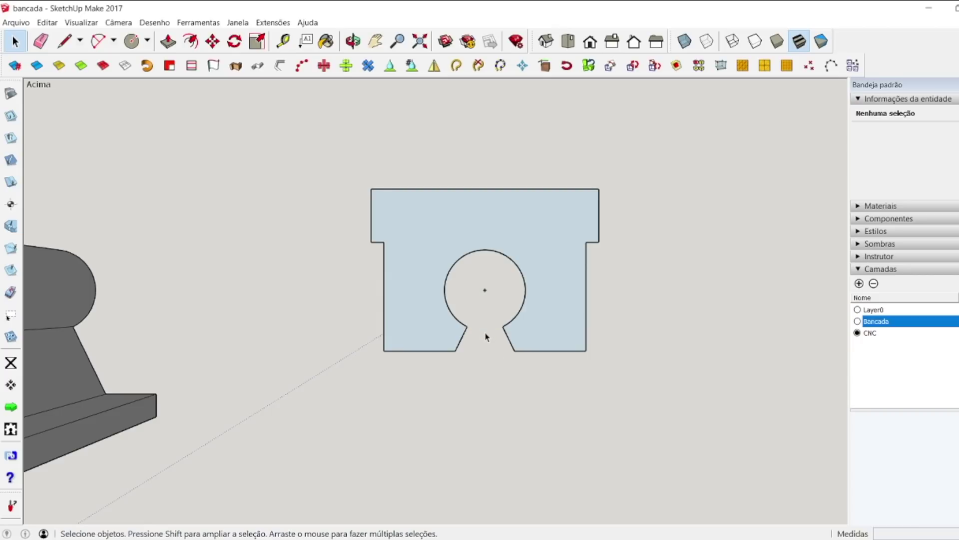
left_click_drag(467, 287, 498, 306)
key("Escape")
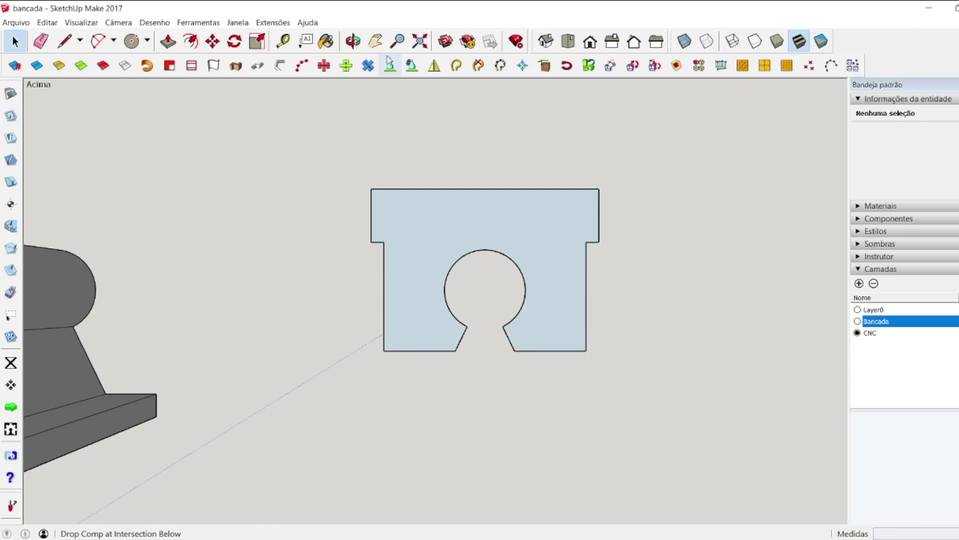
Step: Extrude the open pillow block profile 45 mm with Push/Pull
left_click(353, 40)
left_click_drag(507, 284, 309, 144)
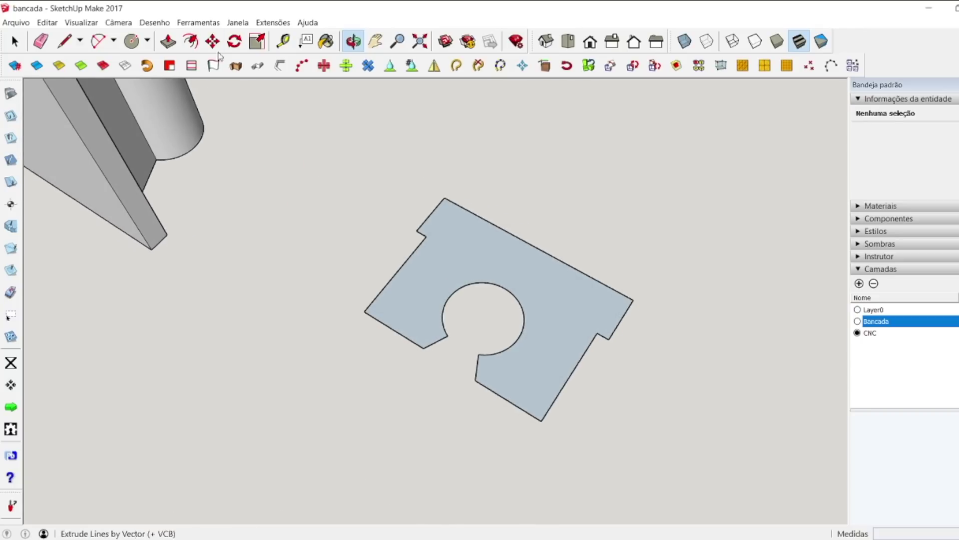
left_click(168, 41)
left_click(454, 251)
left_click(453, 230)
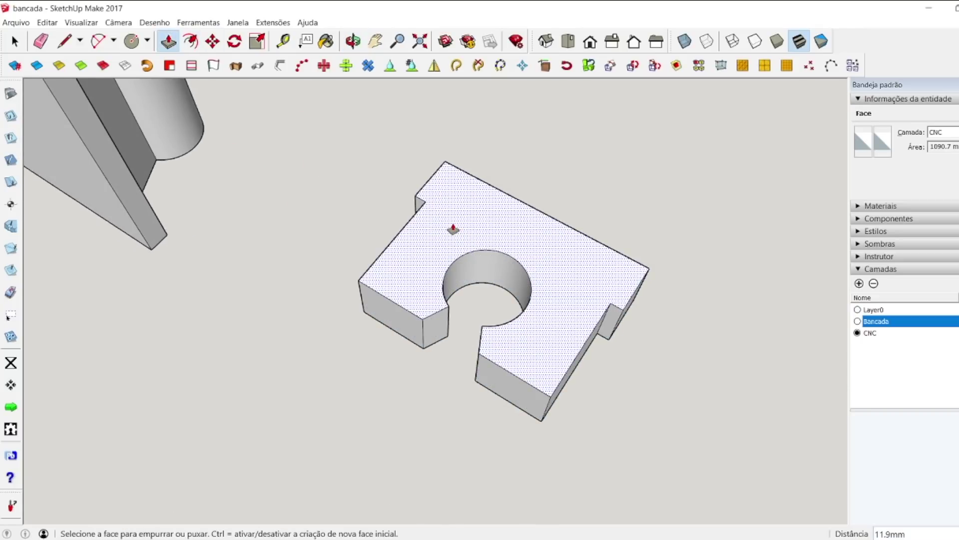
type("100")
key("Return")
key("space")
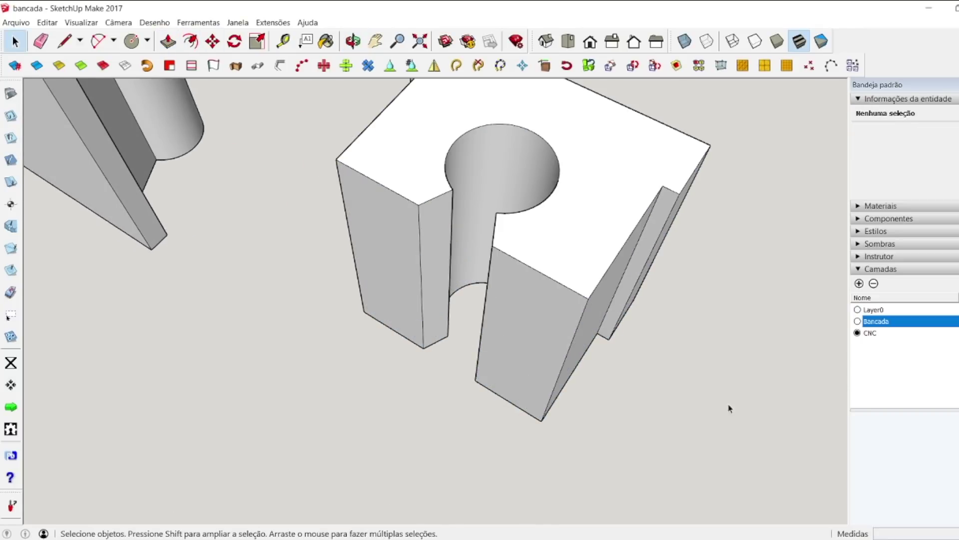
scroll(513, 280, "down", 6)
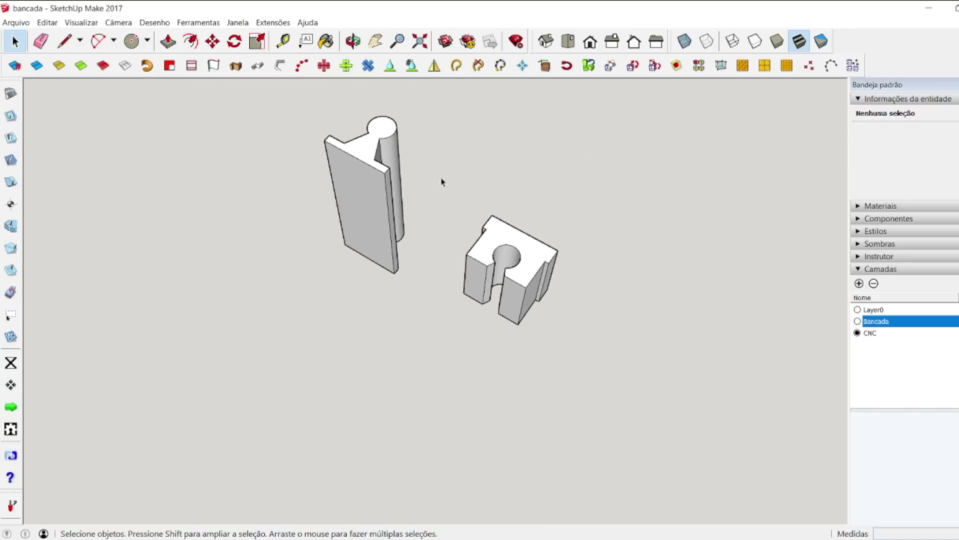
Step: Place centre guides on the block's mounting face and parallel guides 16 mm to each side of the lengthwise one
key("alt+Tab")
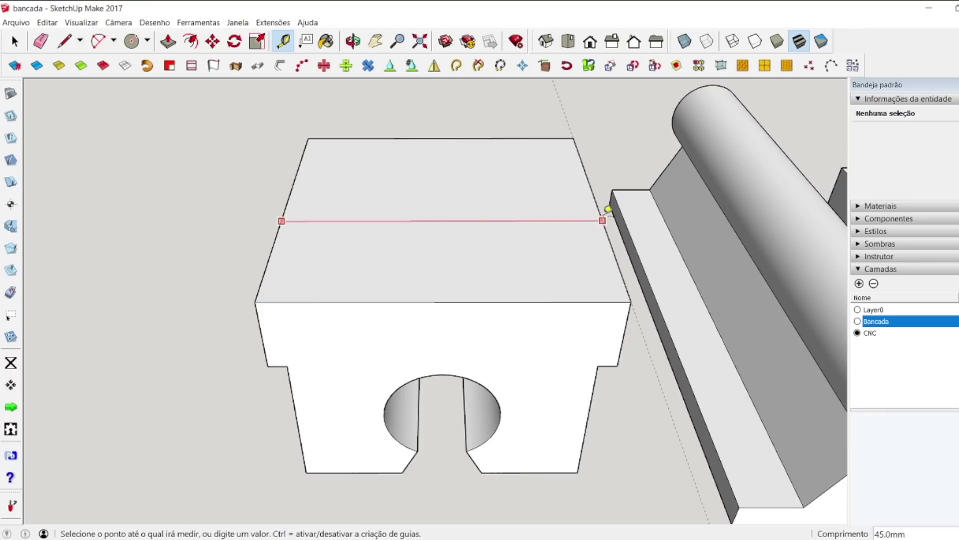
left_click(605, 214)
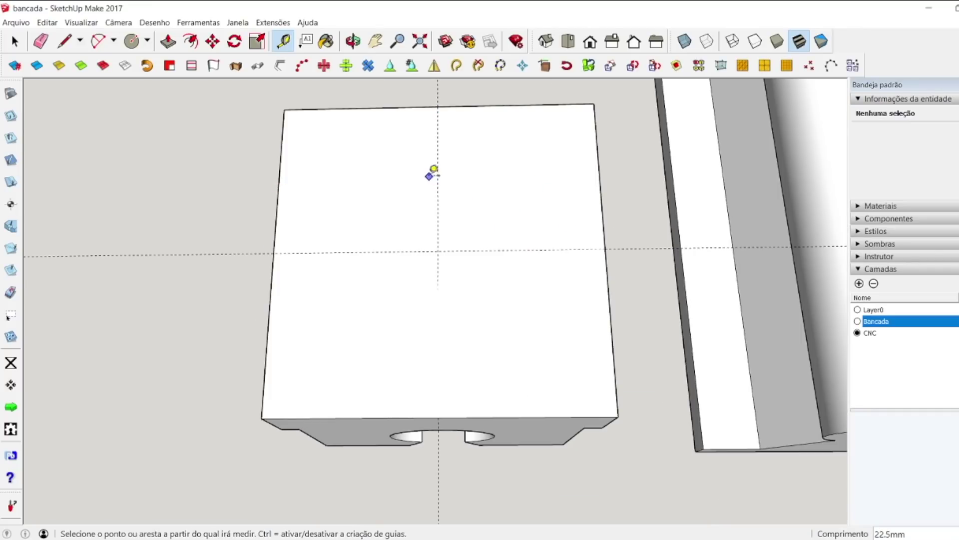
left_click(438, 169)
left_click(512, 162)
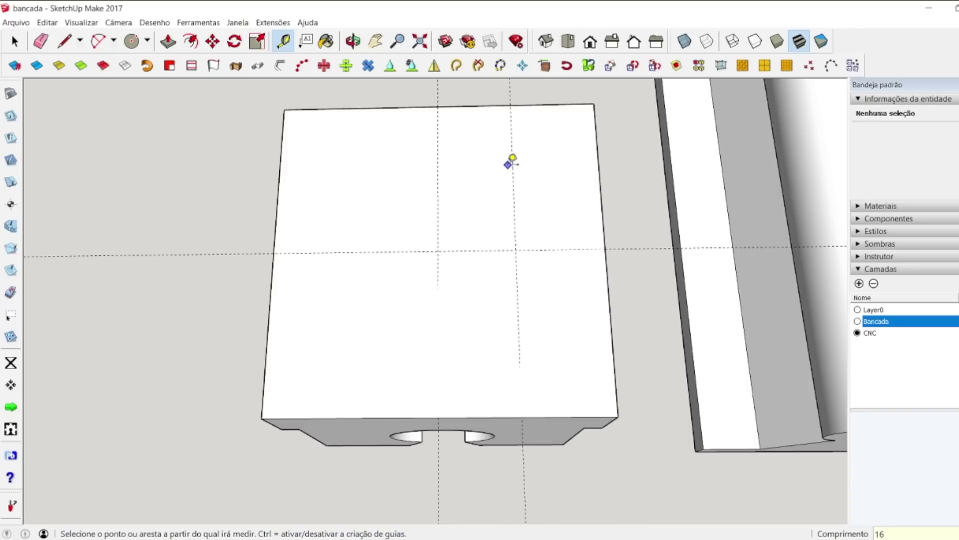
left_click(438, 178)
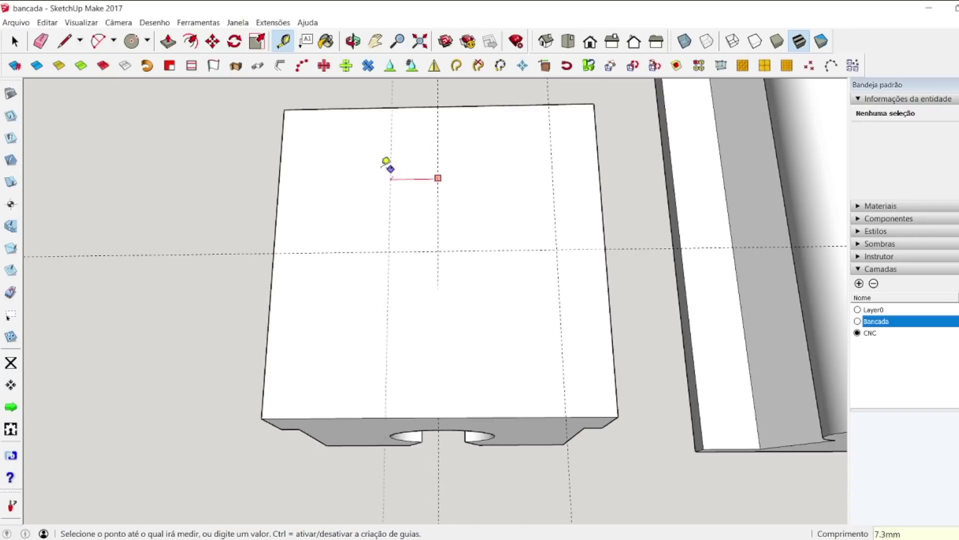
left_click(325, 163)
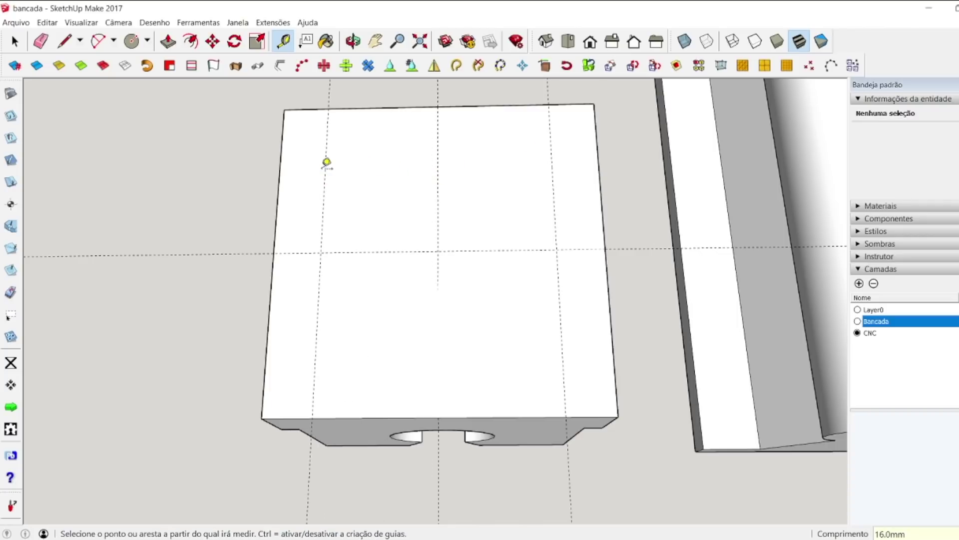
Step: Place crosswise guides 15 mm to each side of the centre guide on the block's mounting face
left_click(482, 250)
left_click(472, 142)
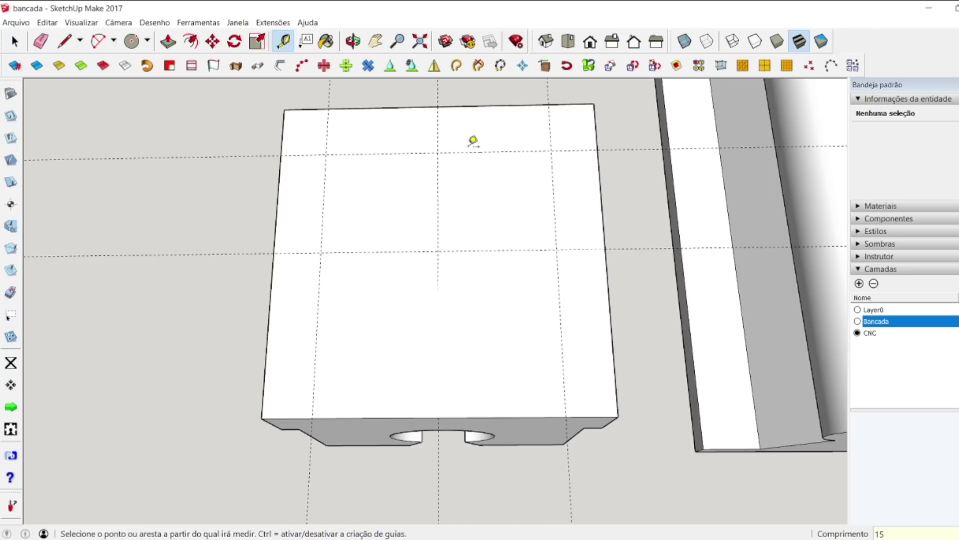
left_click(507, 250)
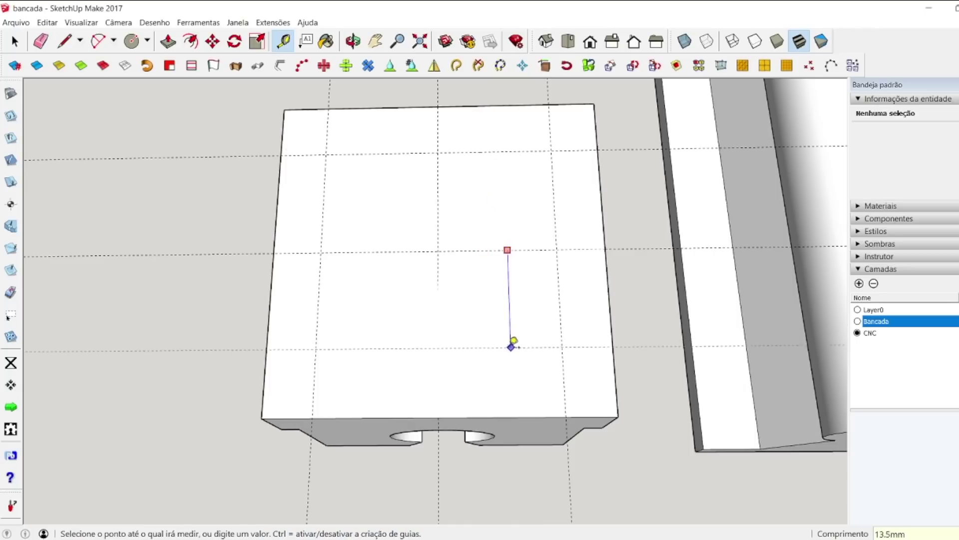
left_click(513, 358)
Step: Draw 2.5 mm radius mounting-hole circles at the four outer guide intersections on the block's mounting face
left_click(353, 41)
left_click_drag(350, 100, 527, 270)
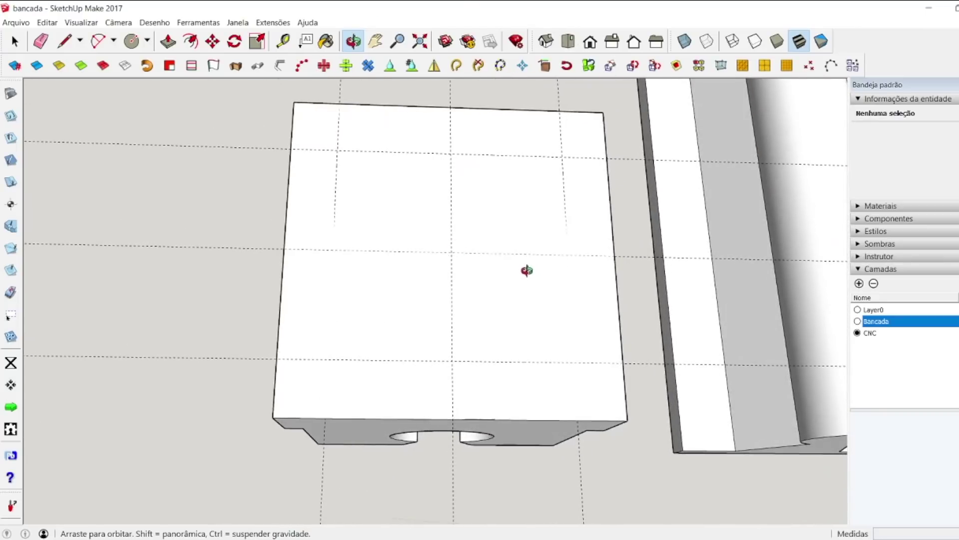
left_click(133, 41)
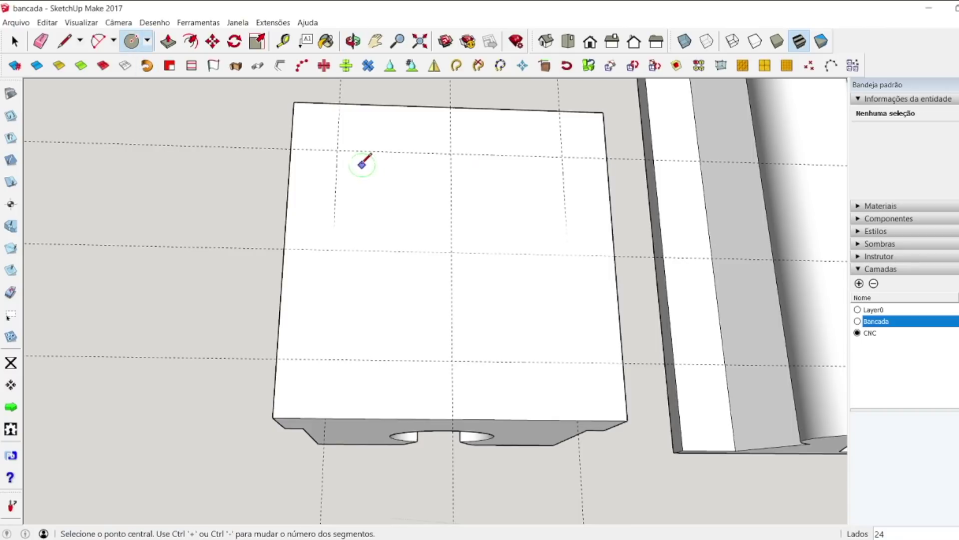
left_click(338, 150)
left_click(373, 132)
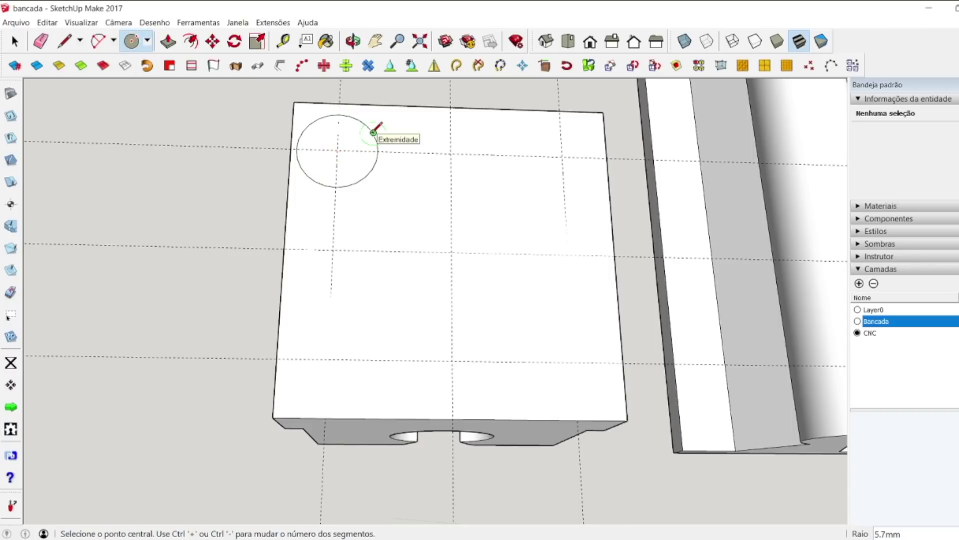
type("2.5")
key("Return")
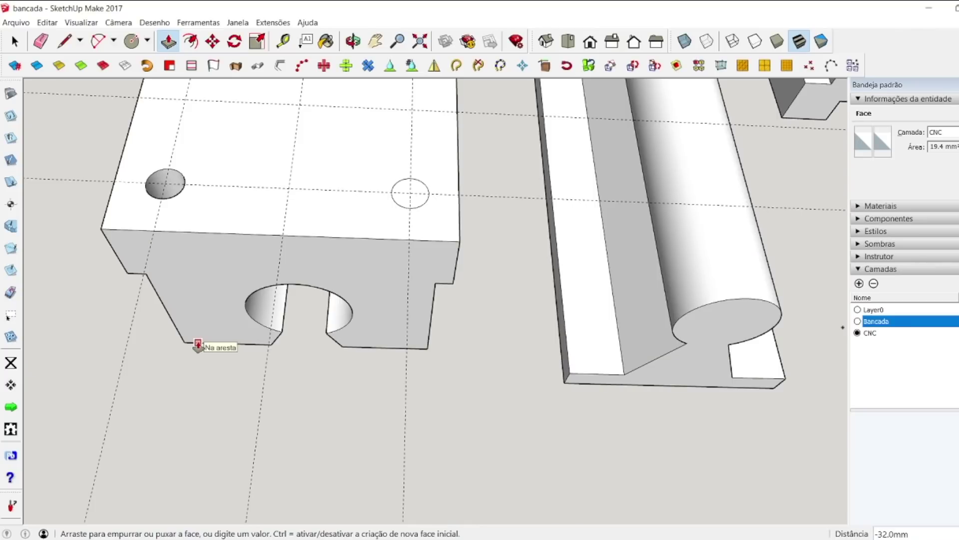
Step: Cut the four mounting-hole circles 32 mm through the block with Push/Pull
left_click(198, 345)
left_click(422, 195)
left_click(375, 327)
scroll(375, 333, "up", 3)
scroll(375, 337, "down", 6)
middle_click_drag(375, 339, 359, 224)
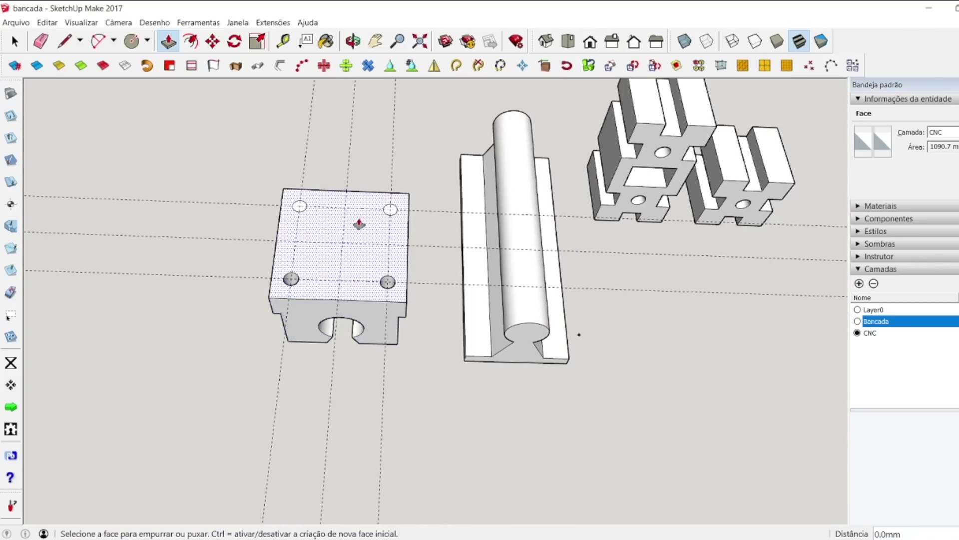
scroll(359, 223, "up", 5)
left_click(241, 214)
left_click(264, 219)
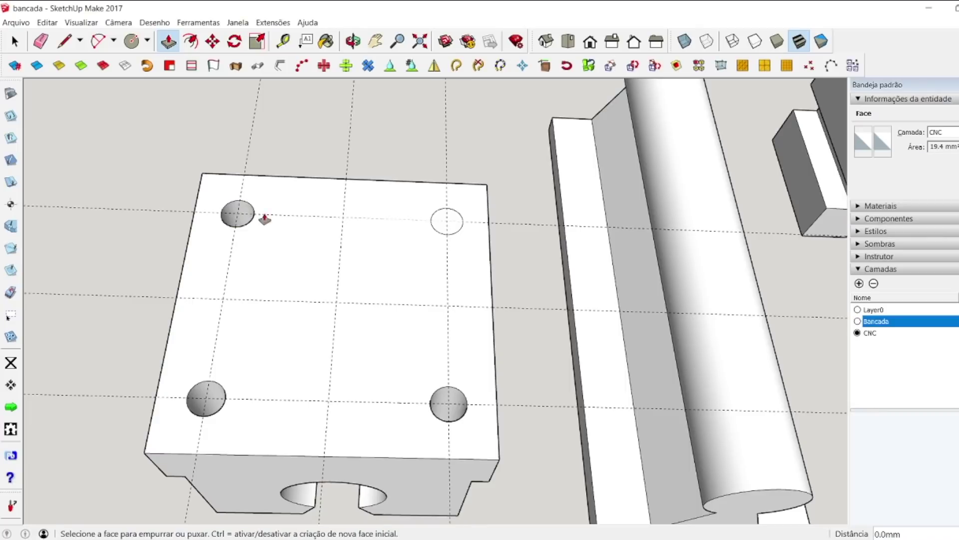
double_click(450, 220)
Step: Delete all the construction guides crossing the block
key("space")
scroll(372, 220, "down", 6)
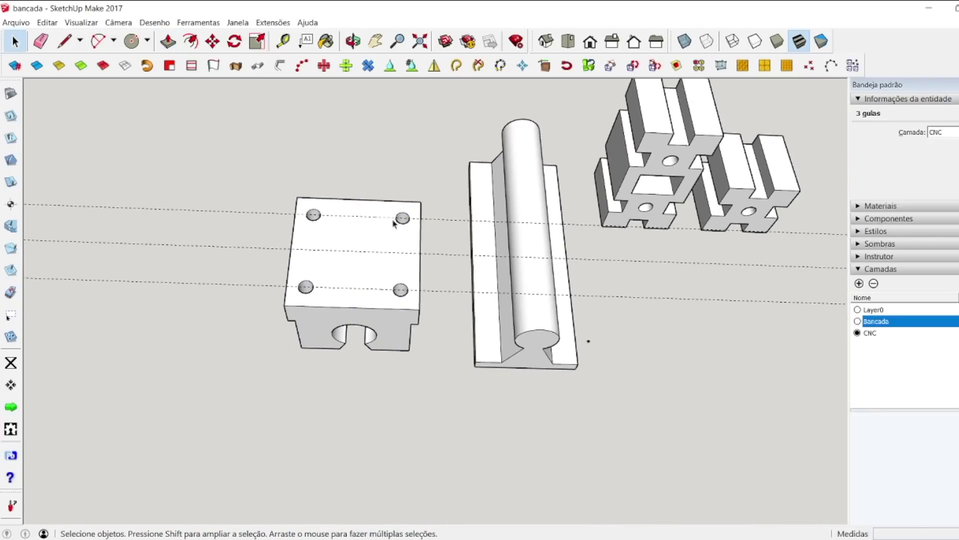
left_click(423, 226)
key("Delete")
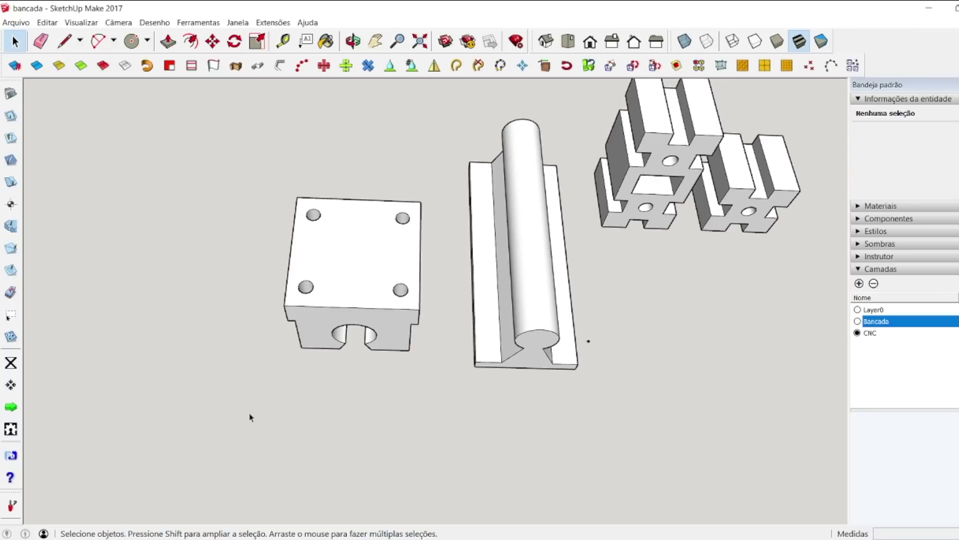
Step: Select the whole pillow block and make it a group
left_click(353, 41)
left_click_drag(353, 251, 594, 319)
key("space")
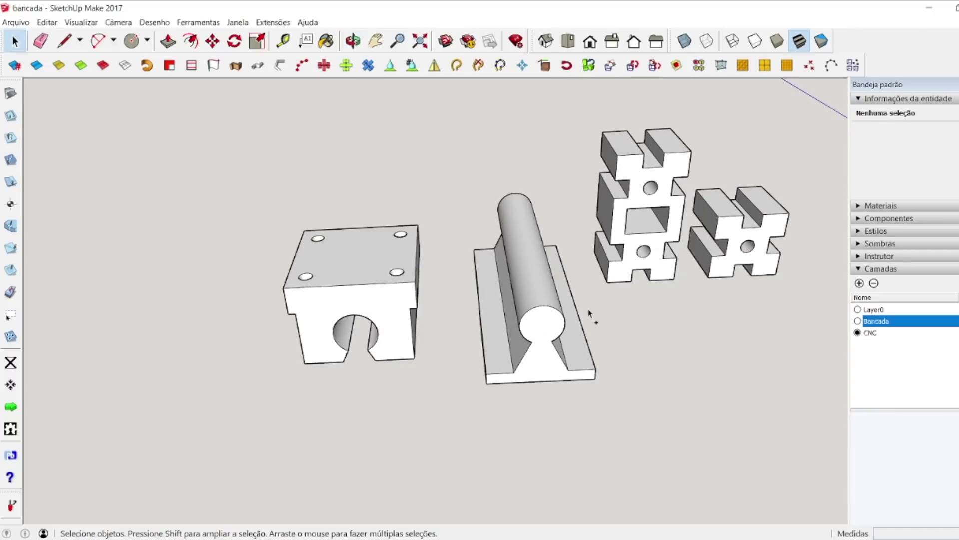
left_click_drag(150, 187, 462, 415)
right_click(350, 262)
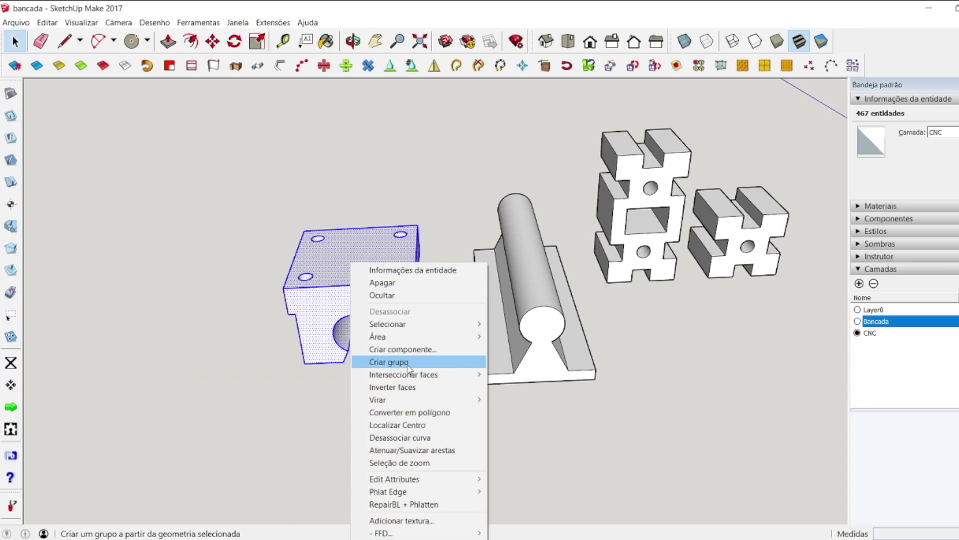
left_click(389, 362)
left_click(336, 200)
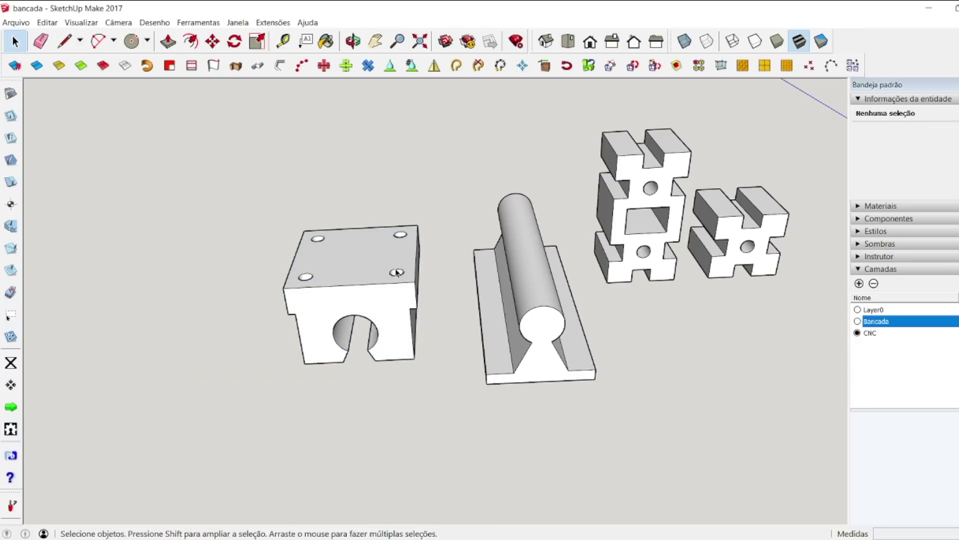
Step: Mark the centre point of the shaft's end arc inside the supported shaft group
left_click(353, 41)
left_click_drag(397, 126, 550, 322)
key("space")
left_click(533, 317)
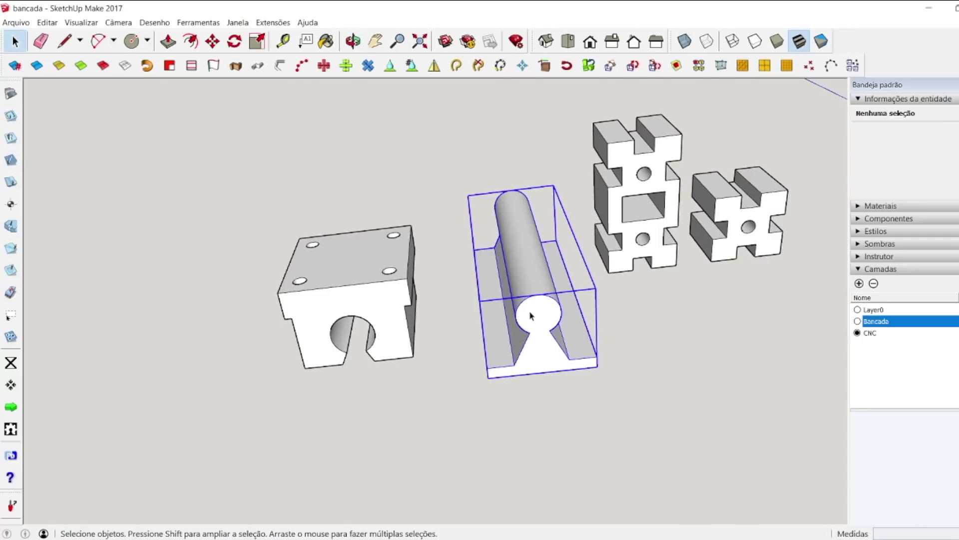
double_click(542, 321)
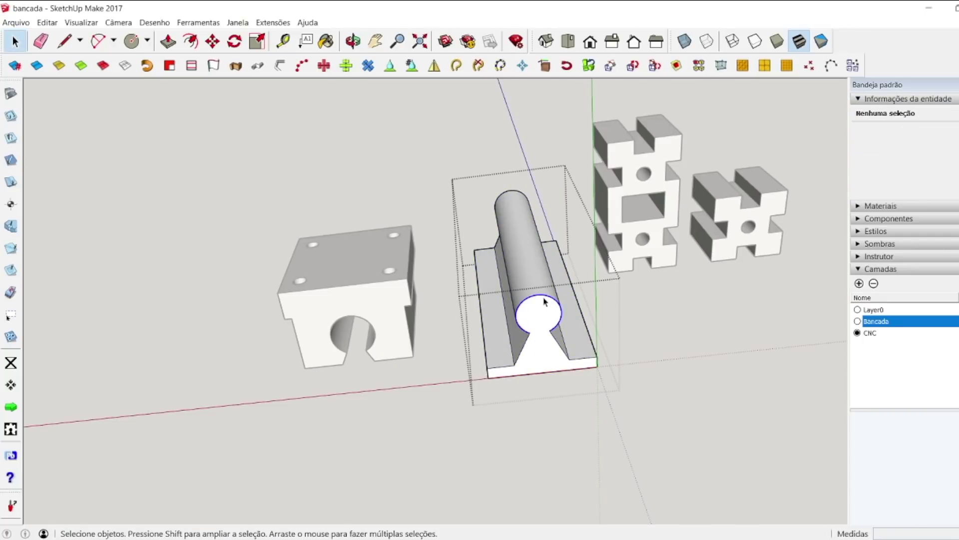
right_click(544, 302)
left_click(593, 399)
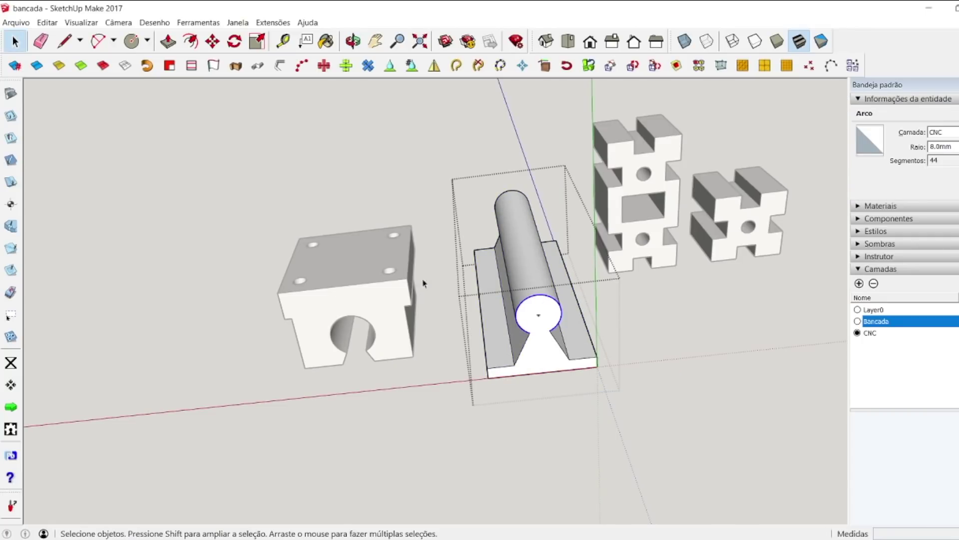
left_click(441, 297)
Step: Mark the centre point of the shaft opening's arc inside the pillow block group
left_click(363, 279)
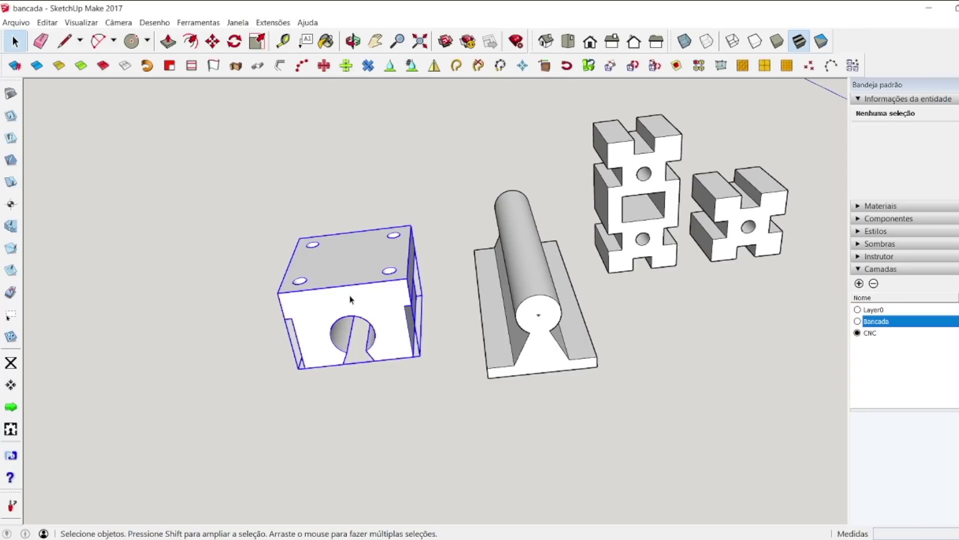
double_click(346, 266)
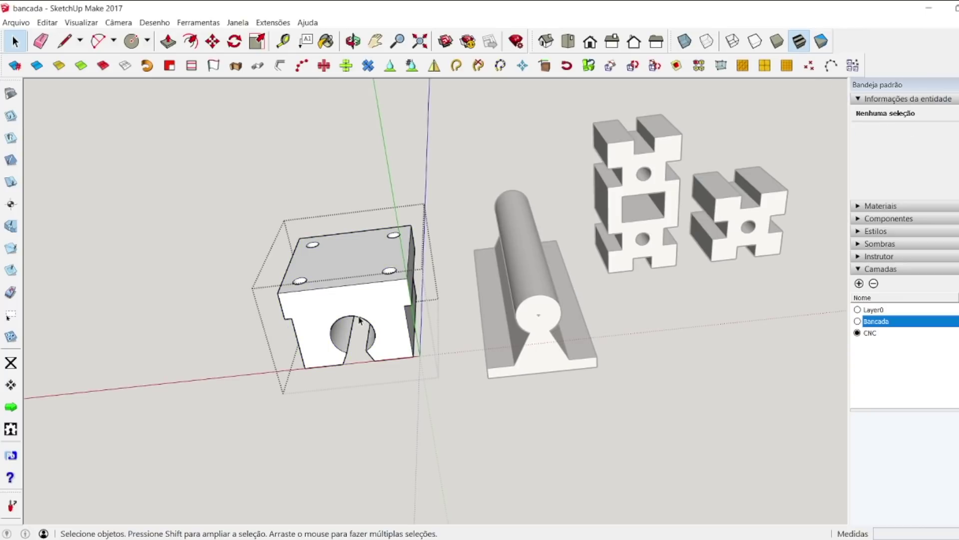
right_click(359, 320)
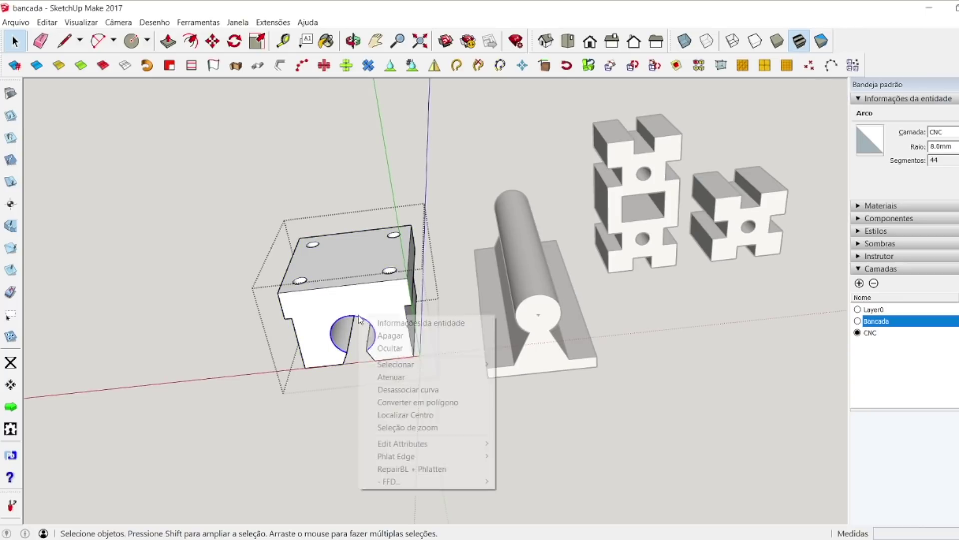
left_click(419, 412)
left_click(276, 166)
Step: Move the pillow block from its opening's centre point onto the shaft's end centre point
left_click(340, 266)
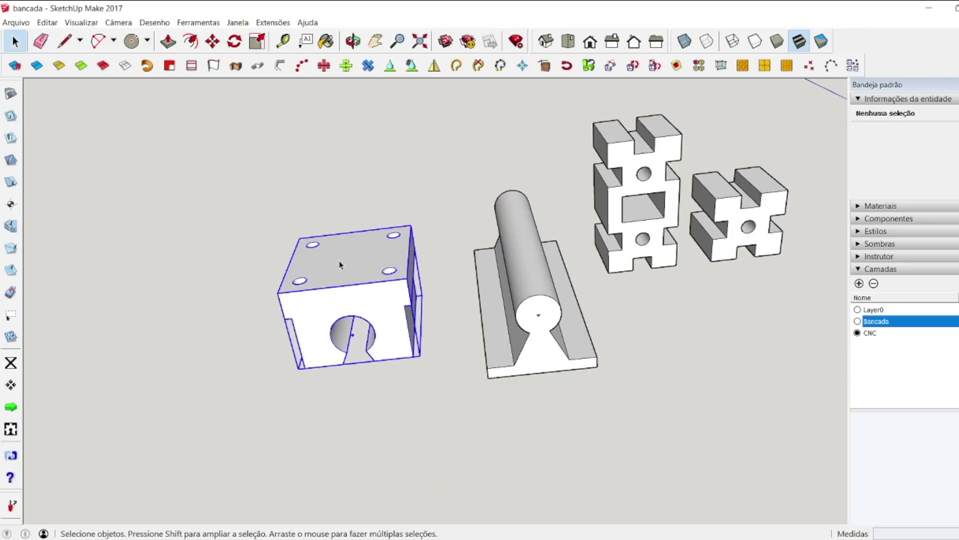
left_click(212, 41)
left_click(352, 335)
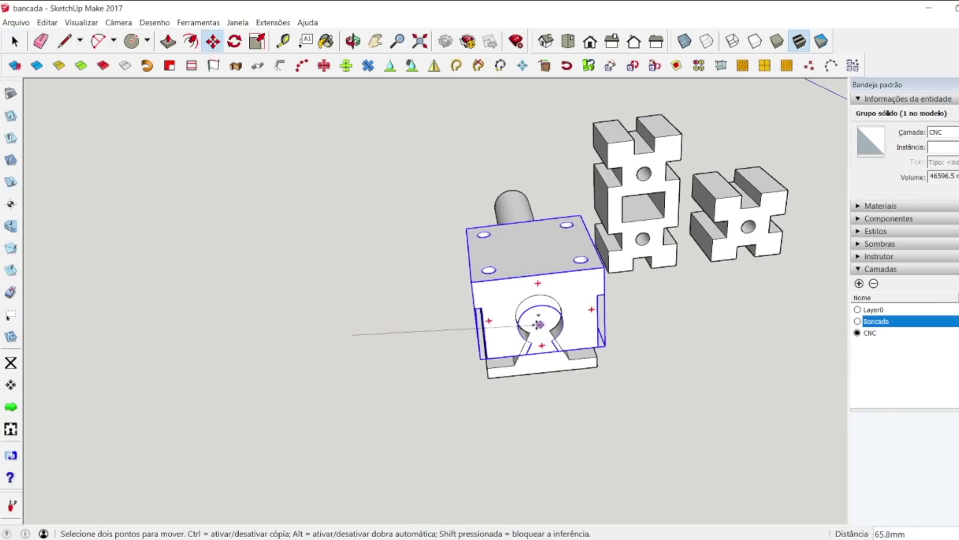
left_click(540, 314)
key("space")
left_click(392, 81)
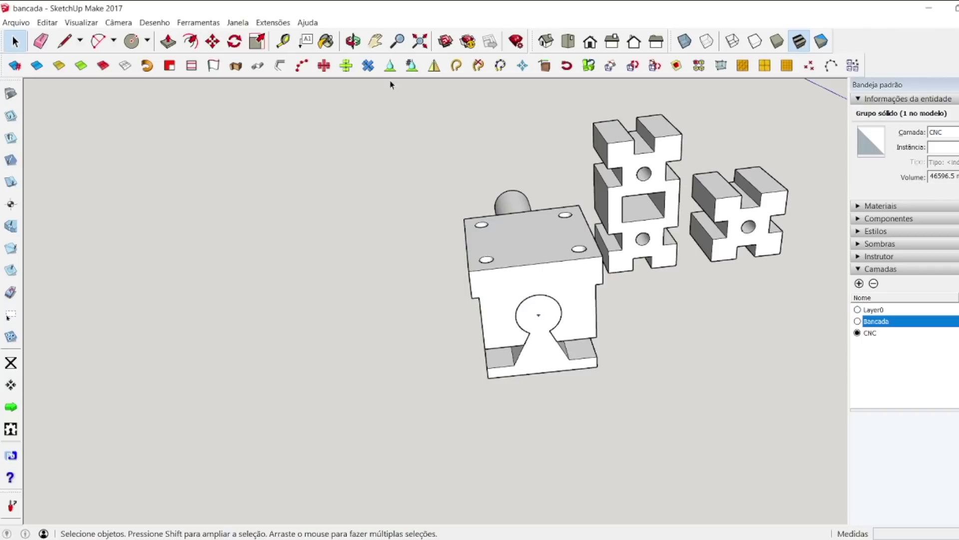
Step: Slide the pillow block along the shaft away from its end
left_click(353, 41)
left_click_drag(583, 299, 772, 340)
key("space")
left_click(516, 272)
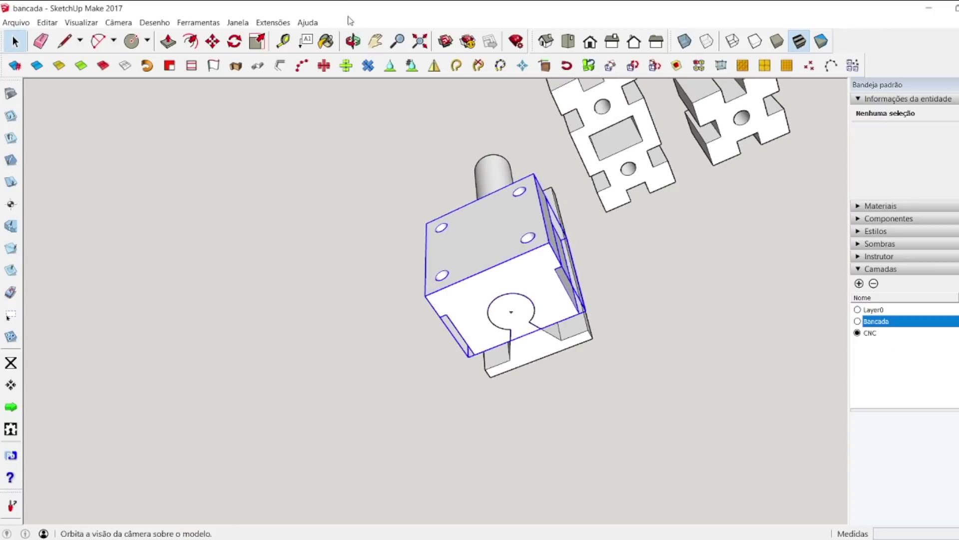
left_click_drag(605, 303, 399, 275)
key("m")
left_click(363, 323)
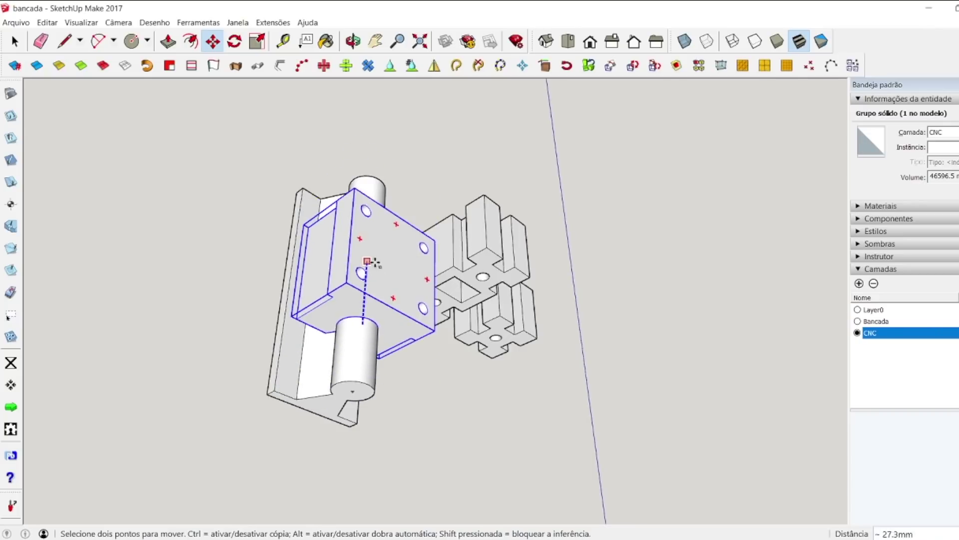
left_click(391, 255)
key("space")
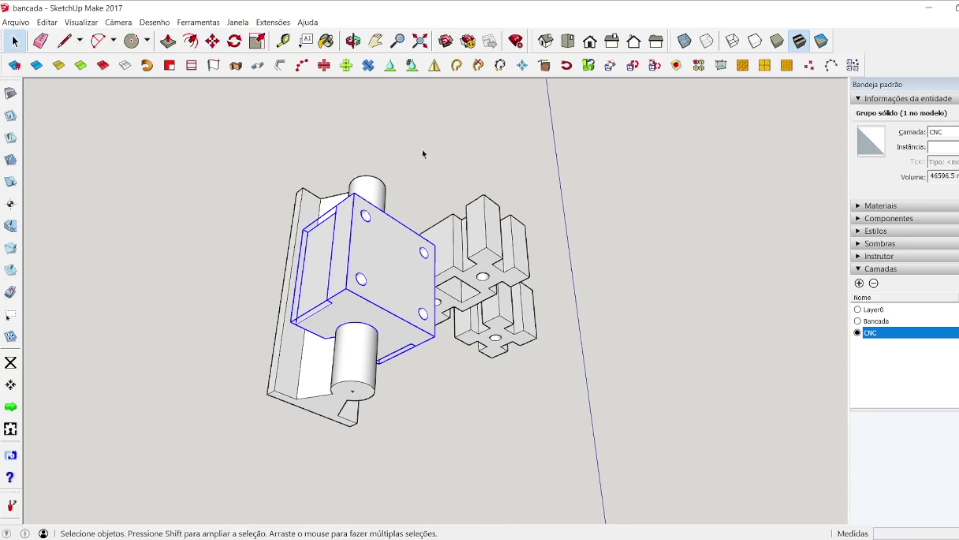
Step: Undo the pillow block's slide along the shaft
left_click(353, 41)
left_click_drag(325, 83, 395, 288)
middle_click_drag(395, 287, 359, 284)
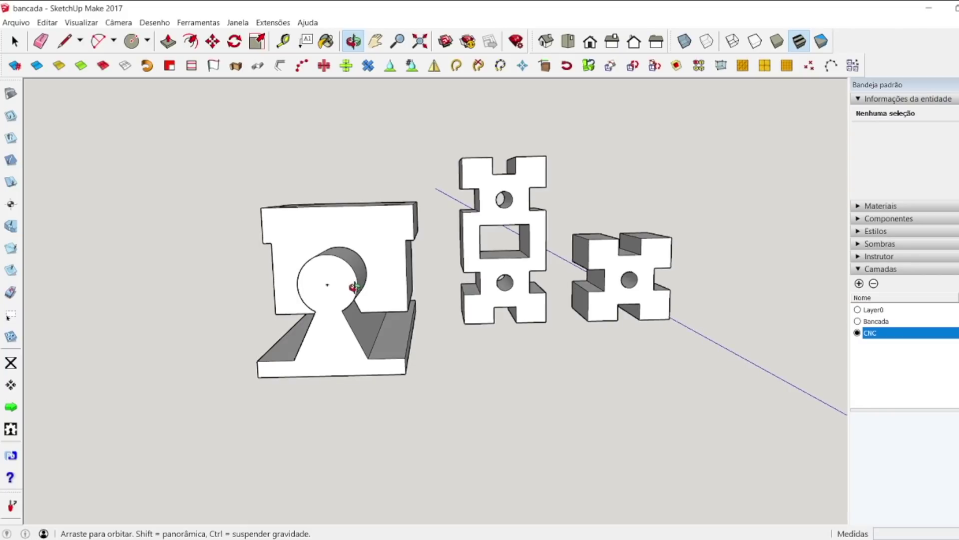
key("space")
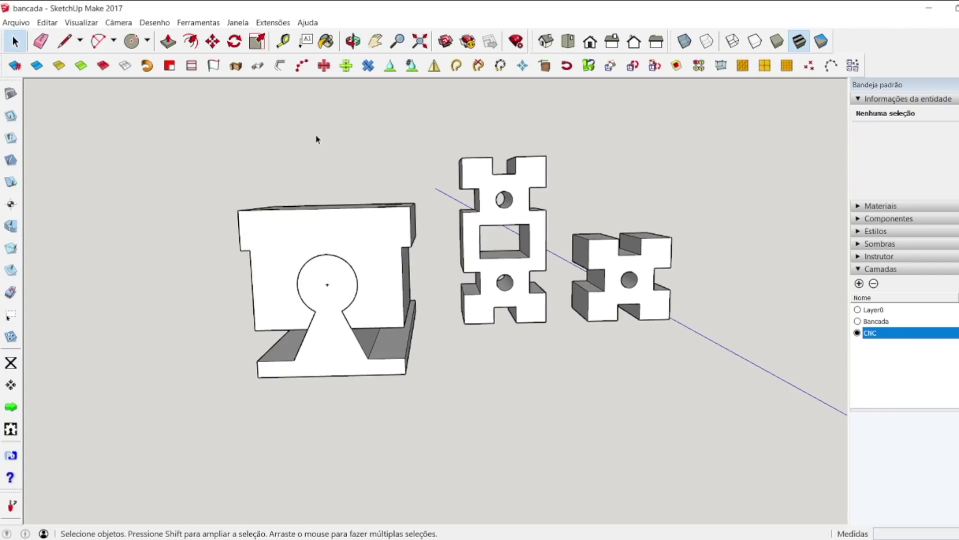
Step: Measure the assembly's height from the support's base to the block's top and delete the resulting guide
left_click(283, 42)
left_click(332, 375)
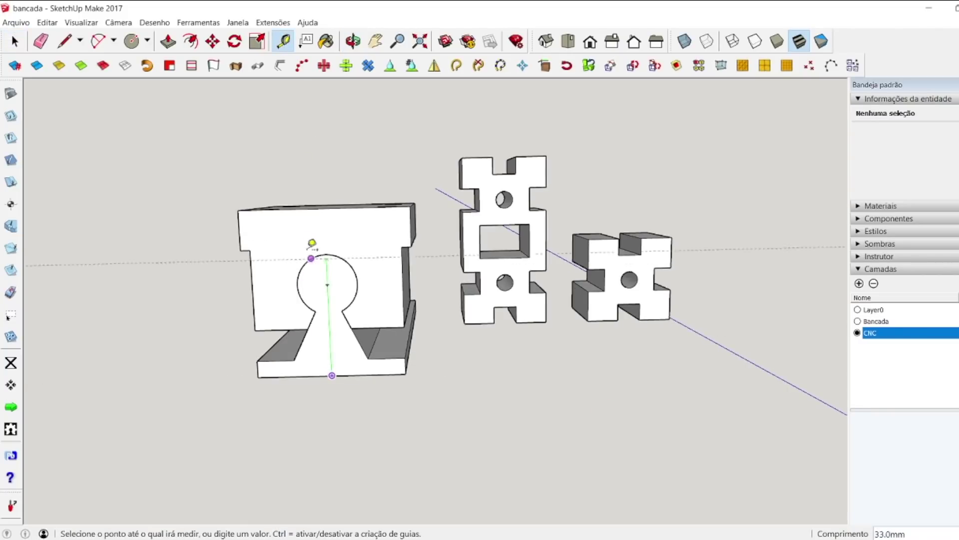
left_click(320, 204)
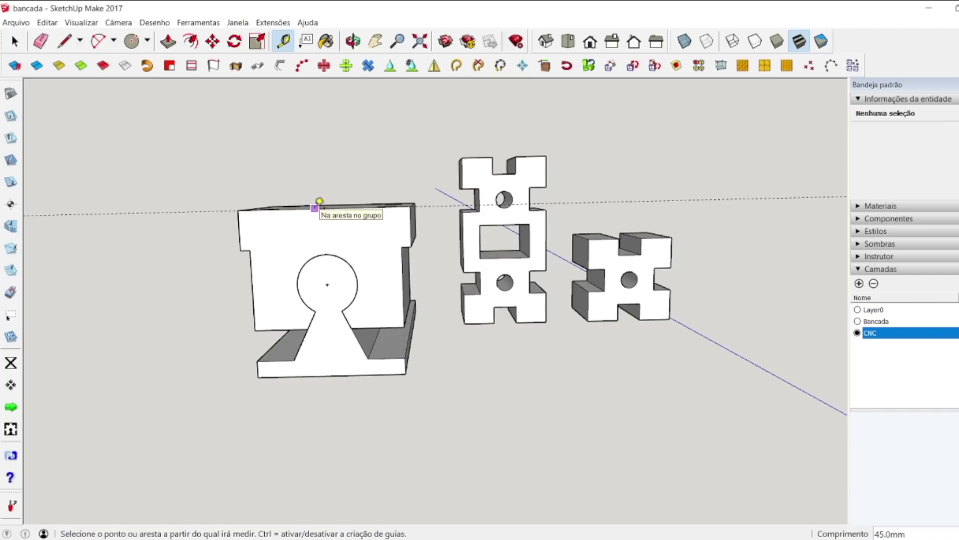
key("space")
left_click(124, 204)
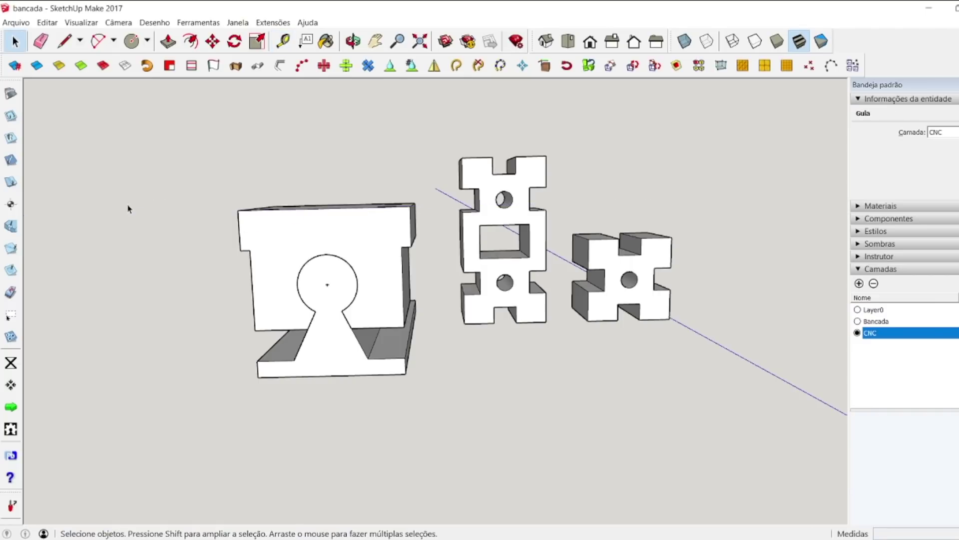
left_click(265, 193)
Step: Measure the pillow block's width between the side edges of its upper flange
left_click(284, 41)
left_click(239, 229)
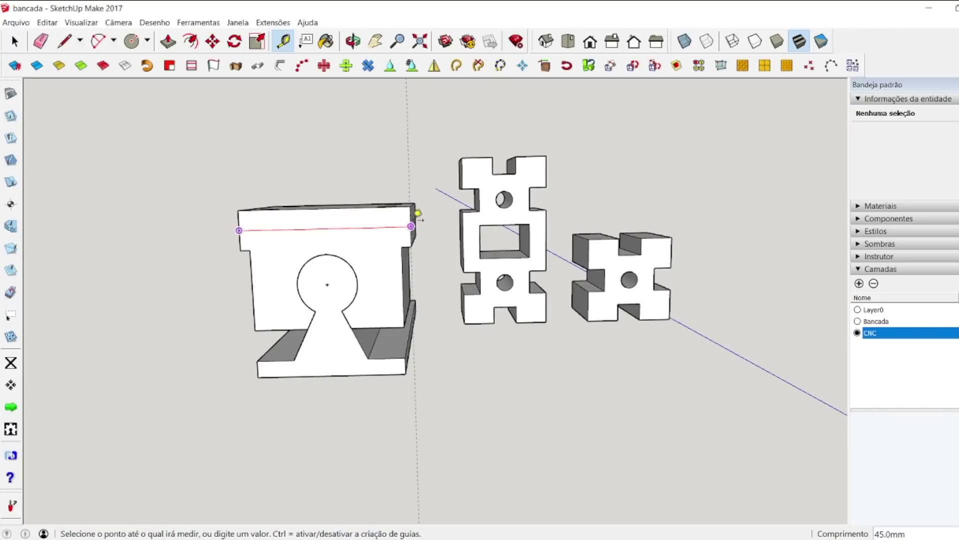
key("o")
left_click_drag(407, 199, 439, 400)
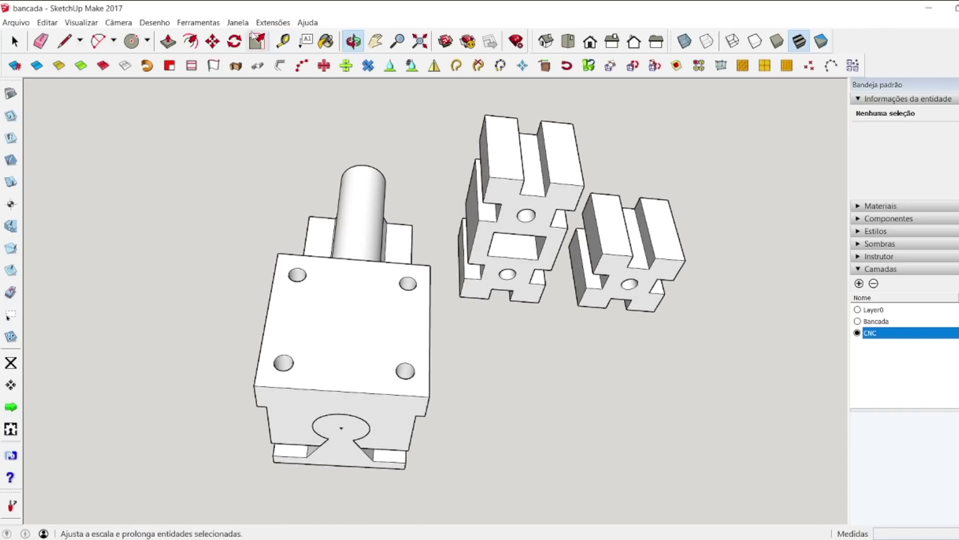
left_click(284, 41)
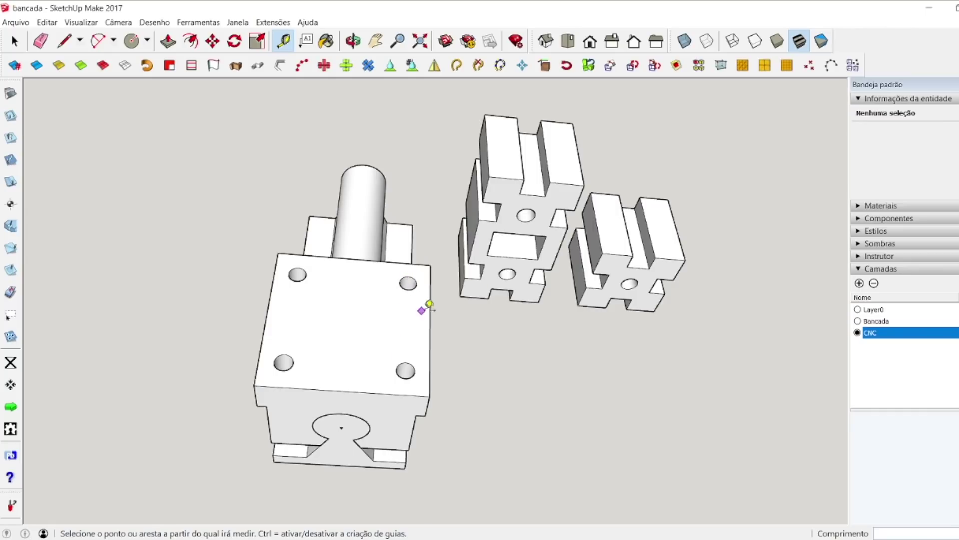
key("space")
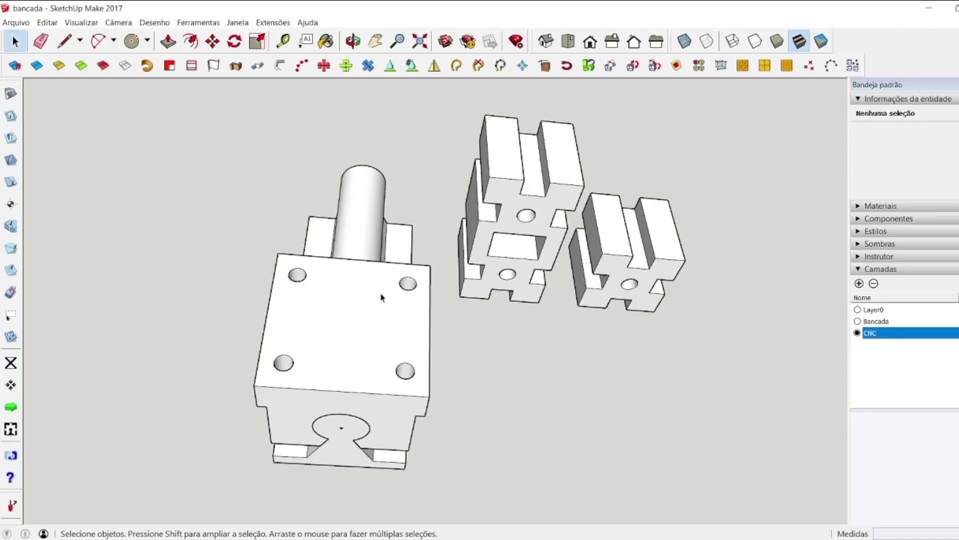
scroll(395, 313, "down", 5)
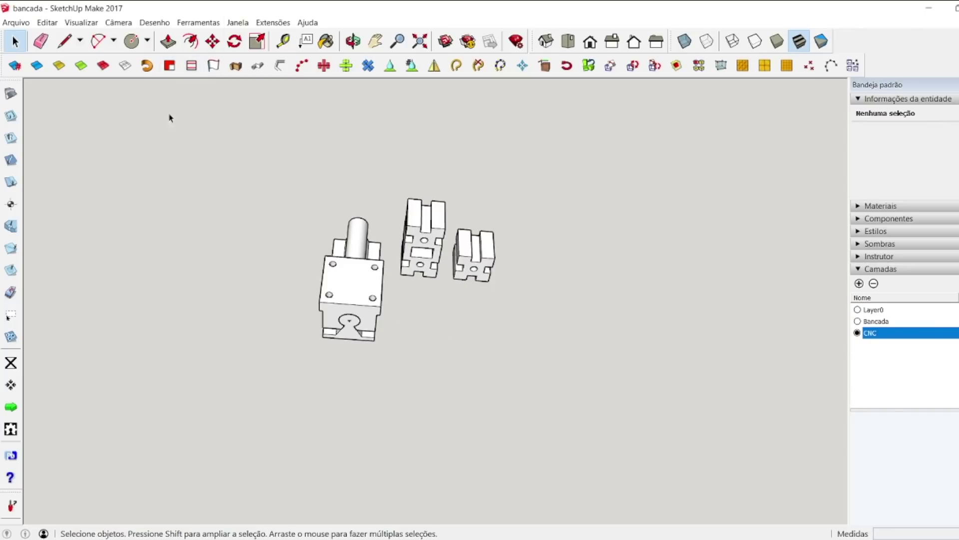
Step: Make the Bancada layer visible to bring back the bench frame around the CNC parts
scroll(205, 242, "down", 2)
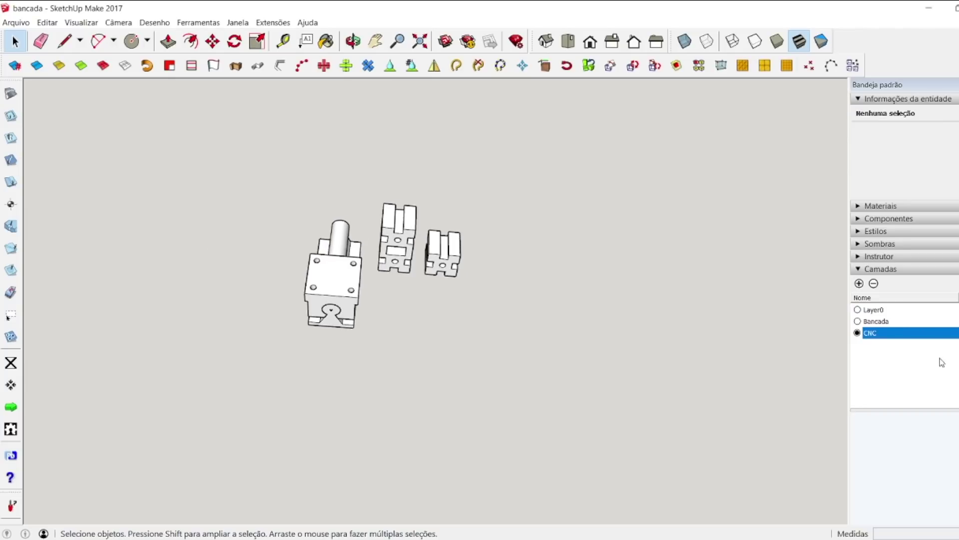
left_click(877, 321)
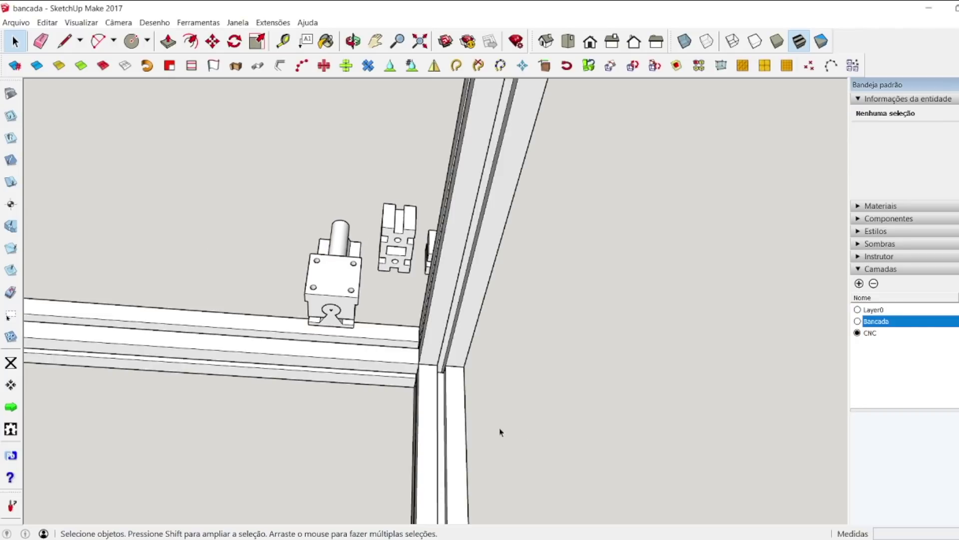
scroll(452, 147, "down", 2)
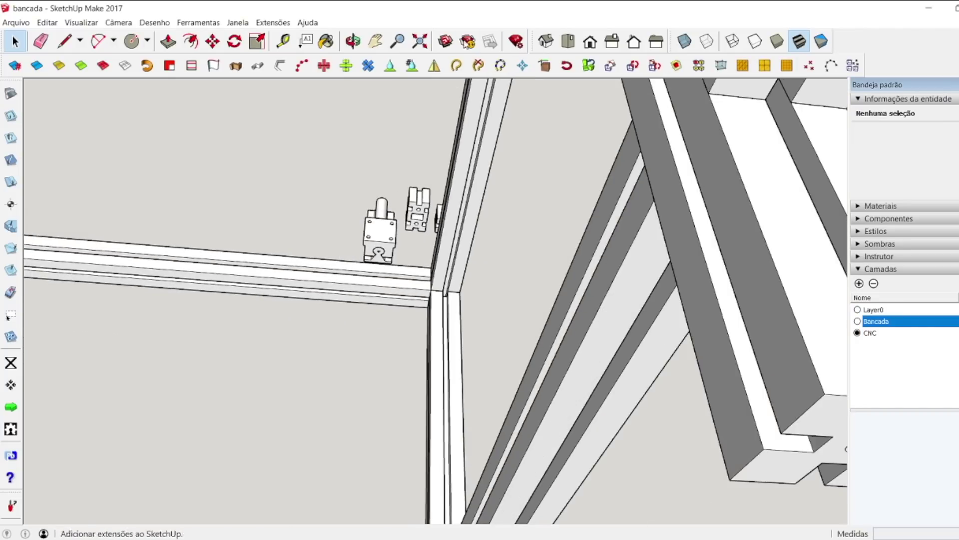
left_click(540, 45)
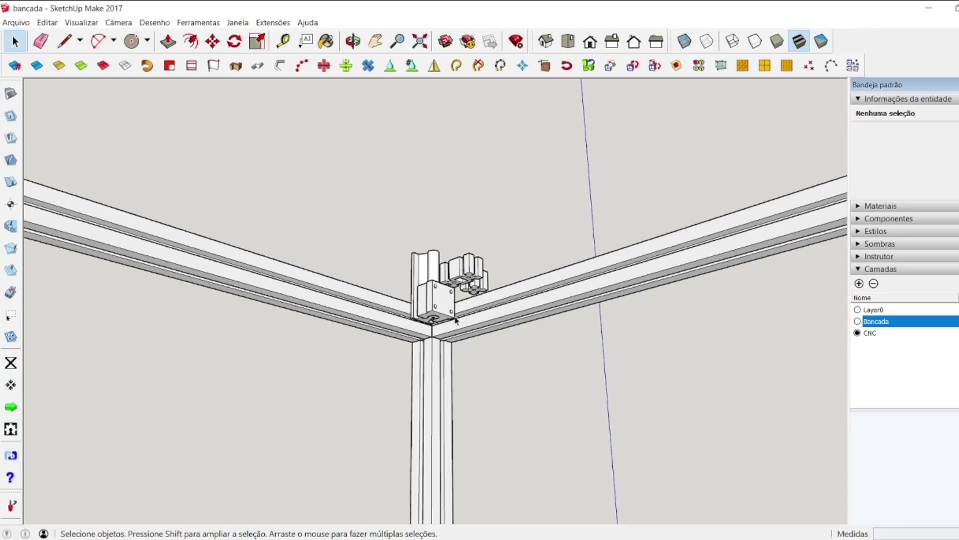
Step: Group the supported shaft and the pillow block together
left_click(423, 275)
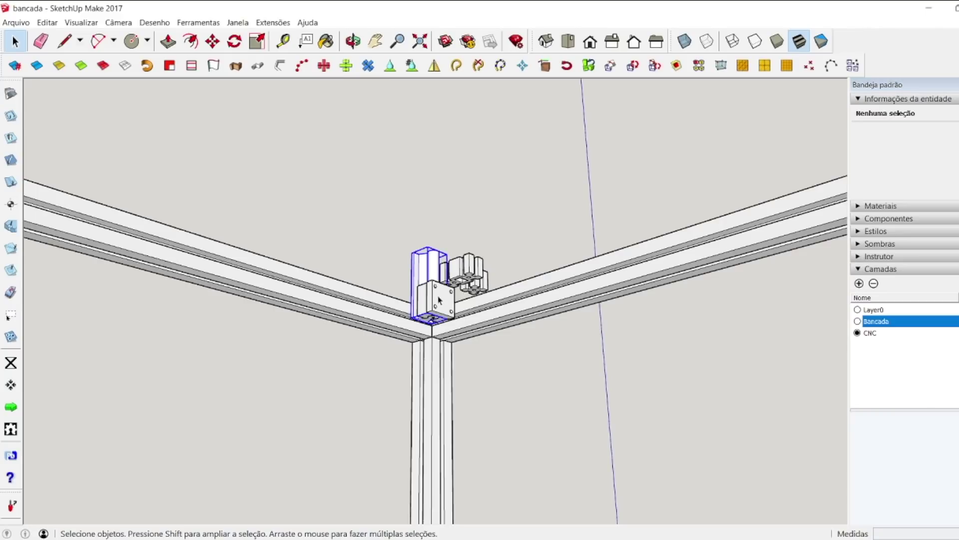
left_click(452, 287, "shift")
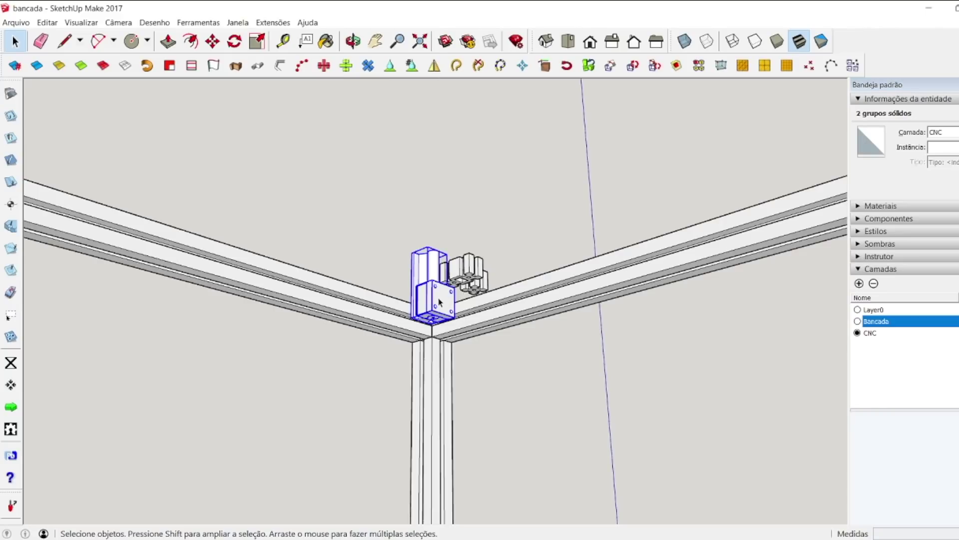
right_click(440, 298)
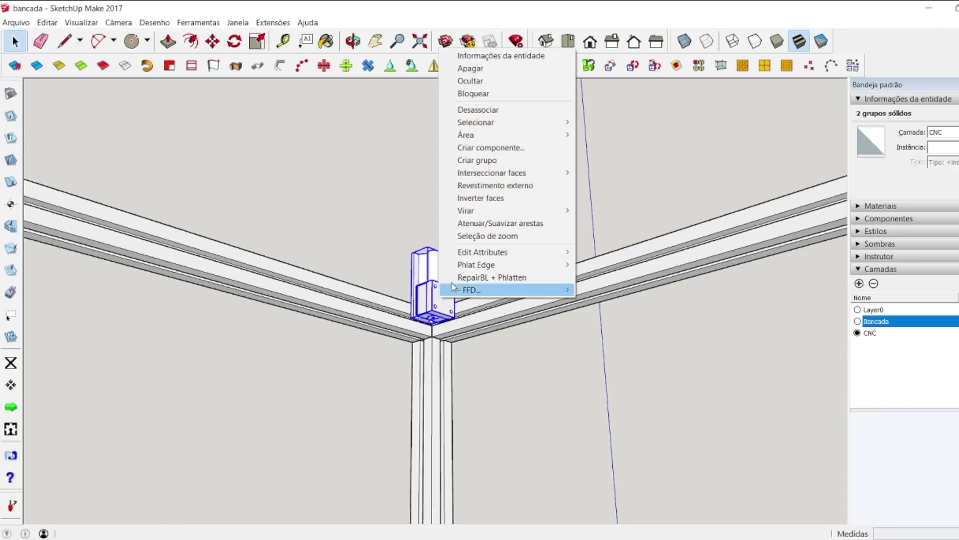
left_click(498, 160)
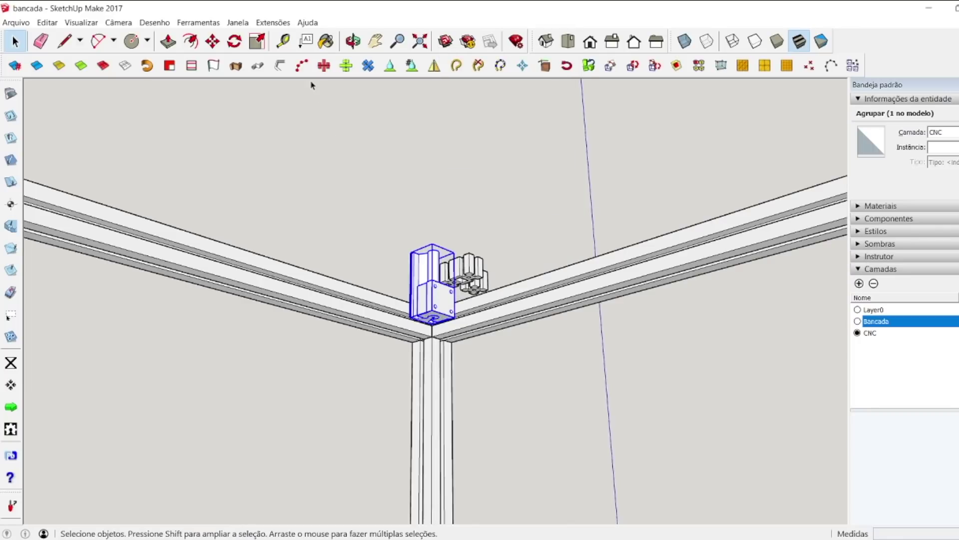
Step: Rotate the grouped shaft and pillow block so the shaft lies horizontally with its support base underneath
left_click(212, 41)
scroll(395, 295, "up", 2)
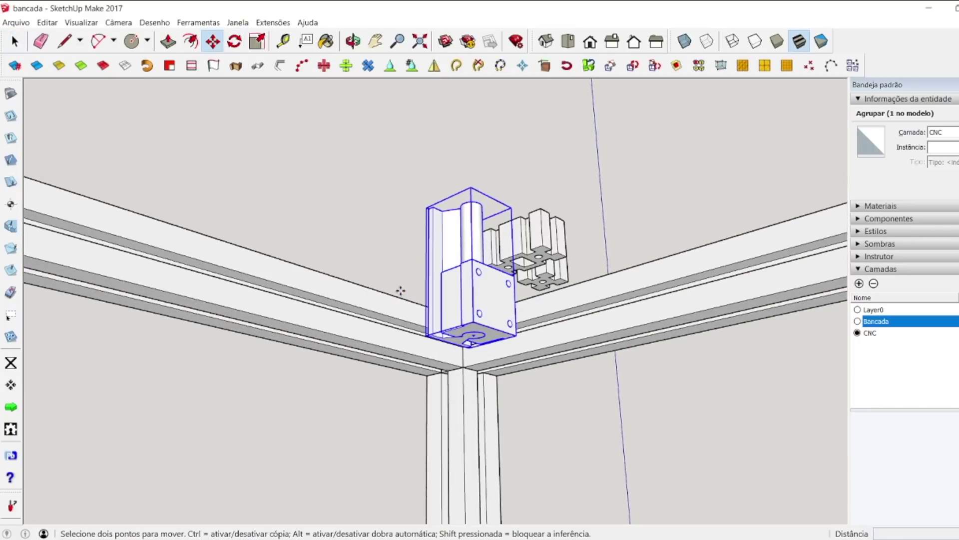
left_click(454, 214)
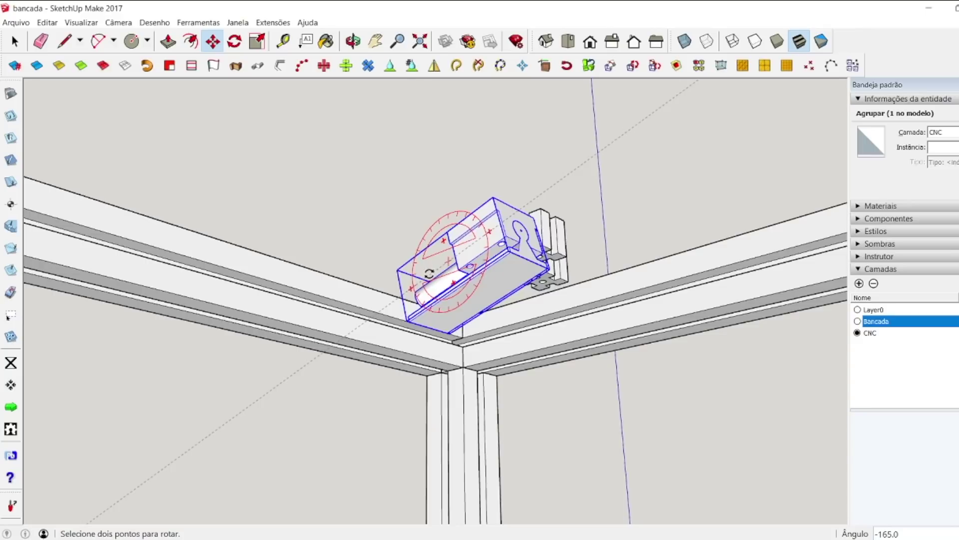
left_click(425, 265)
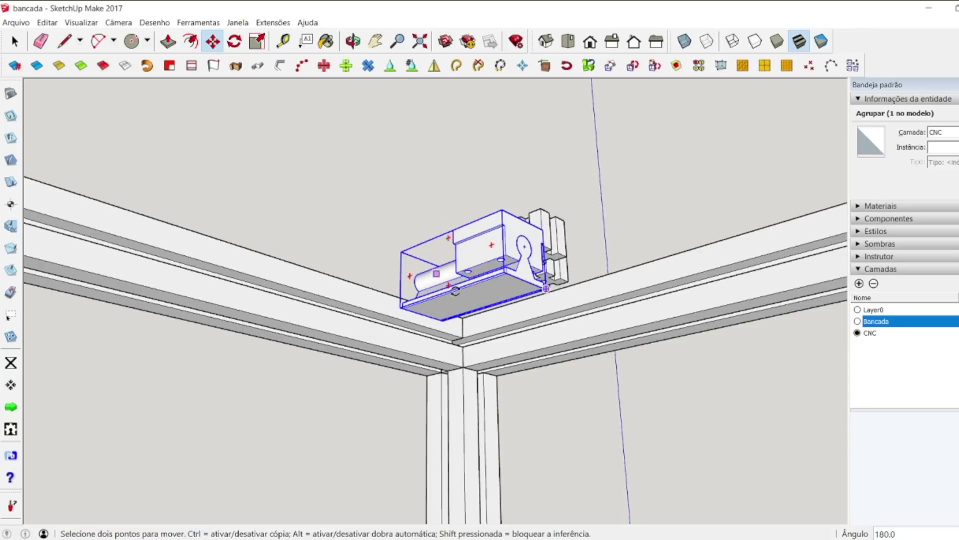
key("space")
left_click(628, 100)
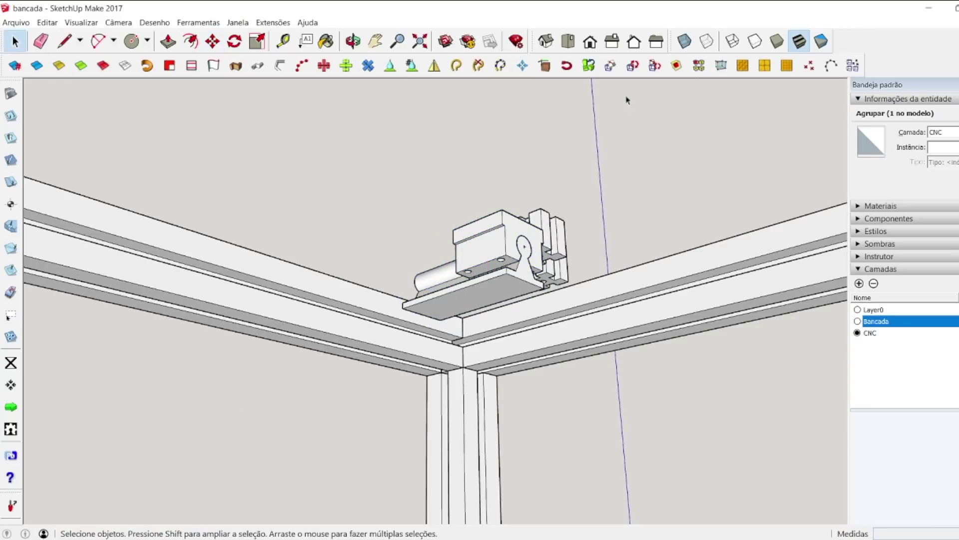
Step: Move the shaft group and both aluminium profiles together from the bench corner to open space outside the frame
left_click(353, 41)
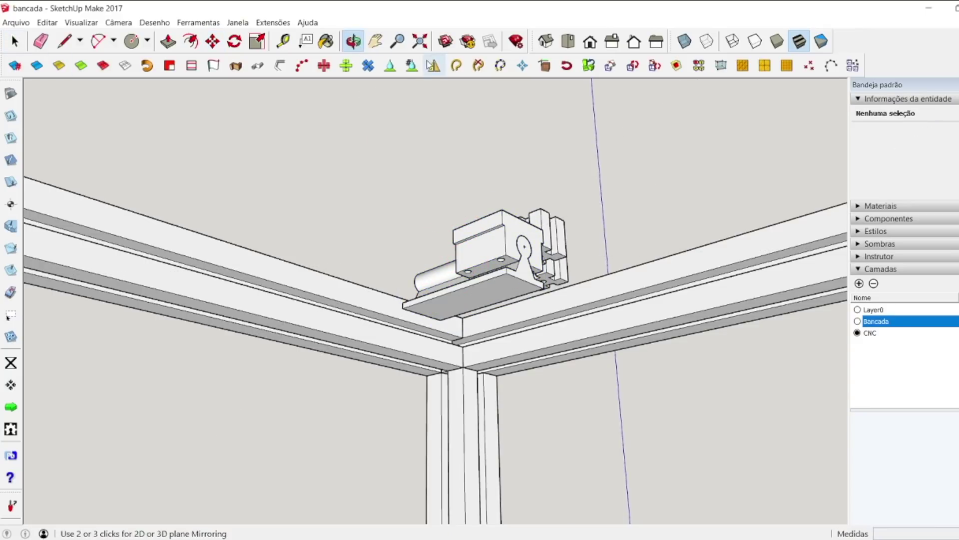
left_click(420, 41)
left_click_drag(456, 124, 310, 423)
key("space")
left_click_drag(450, 183, 542, 249)
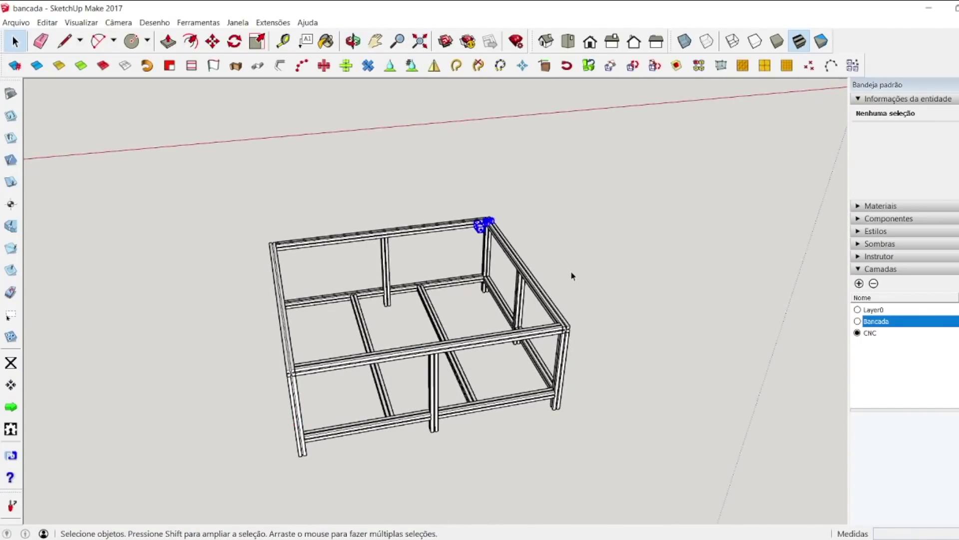
left_click(212, 41)
left_click(483, 226)
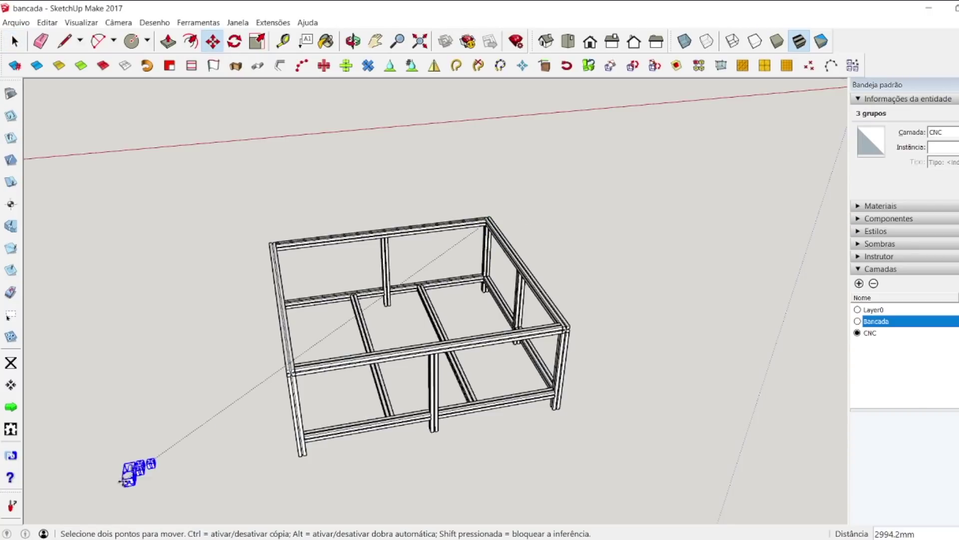
left_click(166, 444)
key("space")
left_click(246, 481)
scroll(283, 461, "up", 4)
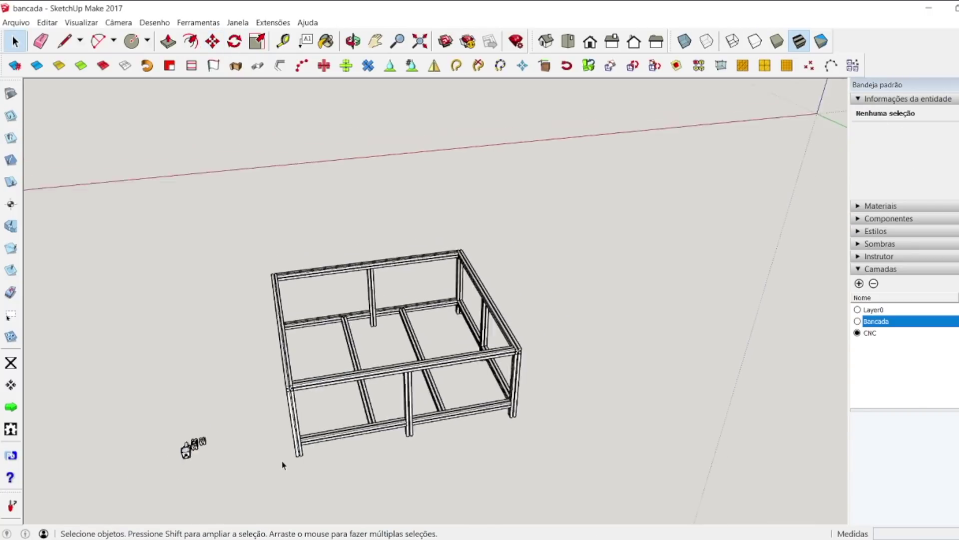
Step: Examine the bench frame, its upper corner joint and the CNC parts placed beside it
left_click(353, 41)
mouse_move(371, 107)
left_mouse_down()
mouse_move(268, 94)
mouse_move(321, 94)
mouse_move(357, 119)
left_mouse_up()
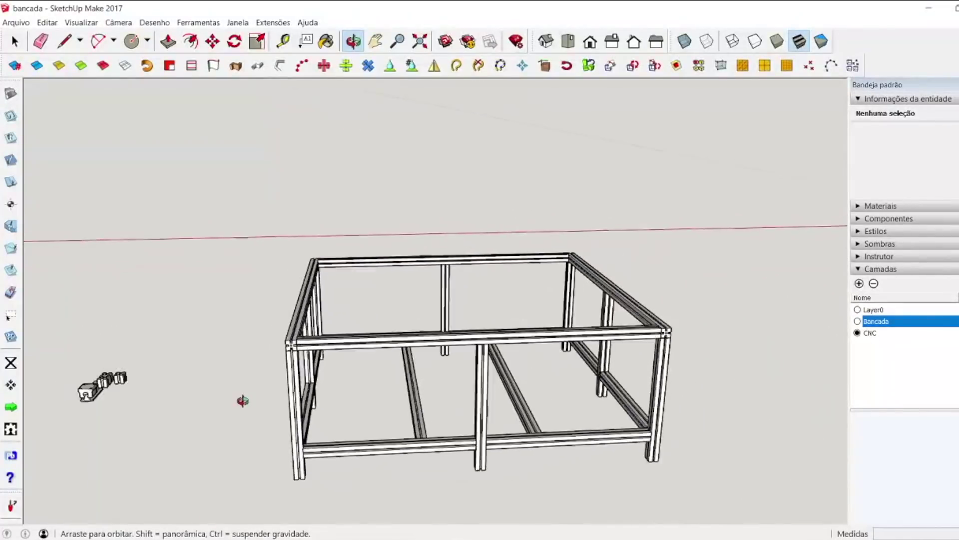
scroll(293, 385, "up", 6)
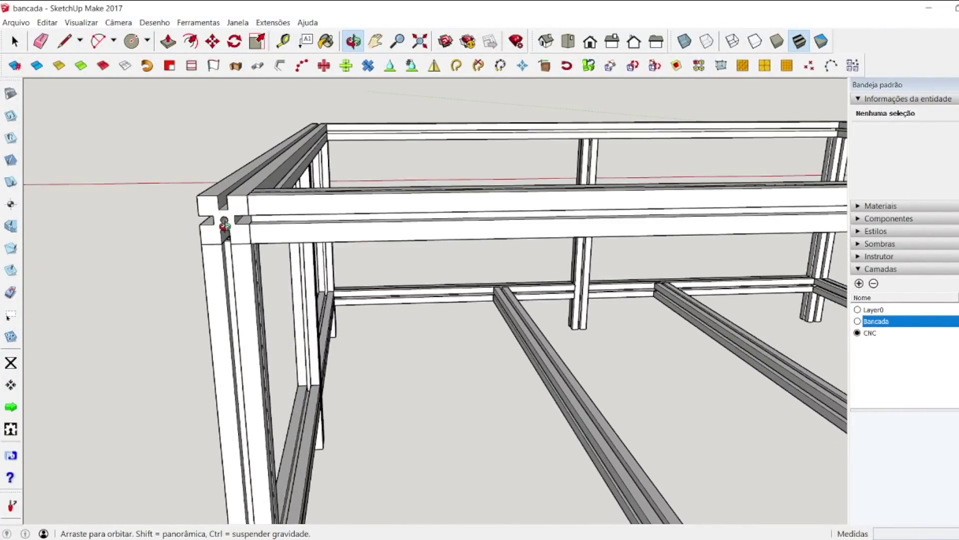
scroll(227, 219, "down", 10)
left_click_drag(439, 236, 528, 286)
left_click_drag(198, 238, 210, 265)
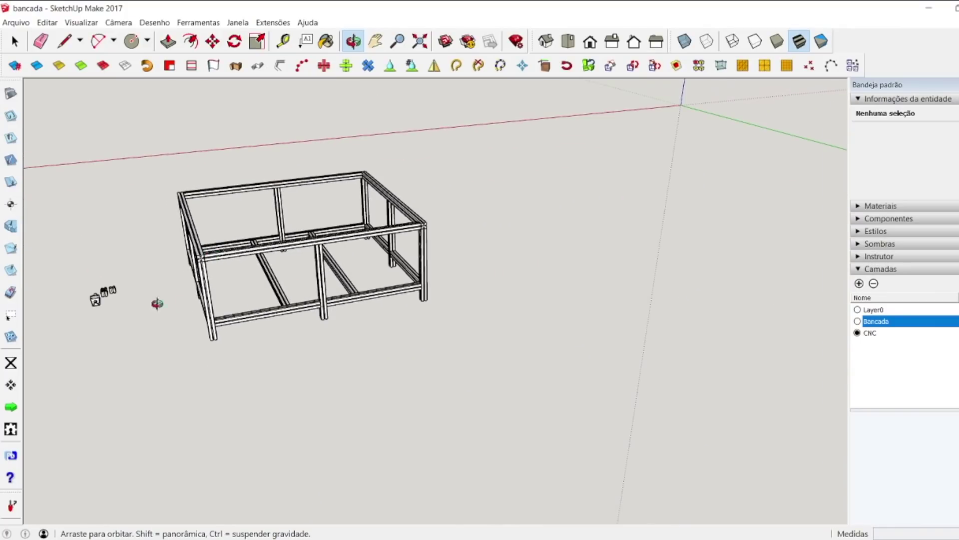
scroll(171, 231, "up", 3)
scroll(222, 209, "down", 3)
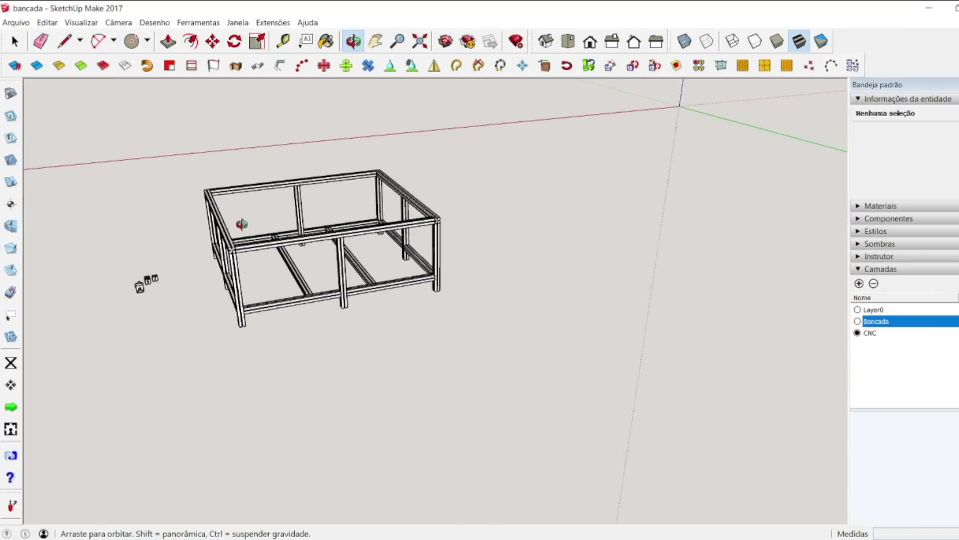
Step: Copy the larger aluminium profile about 422 mm away, next to the bench's near corner leg
key("space")
scroll(144, 287, "up", 5)
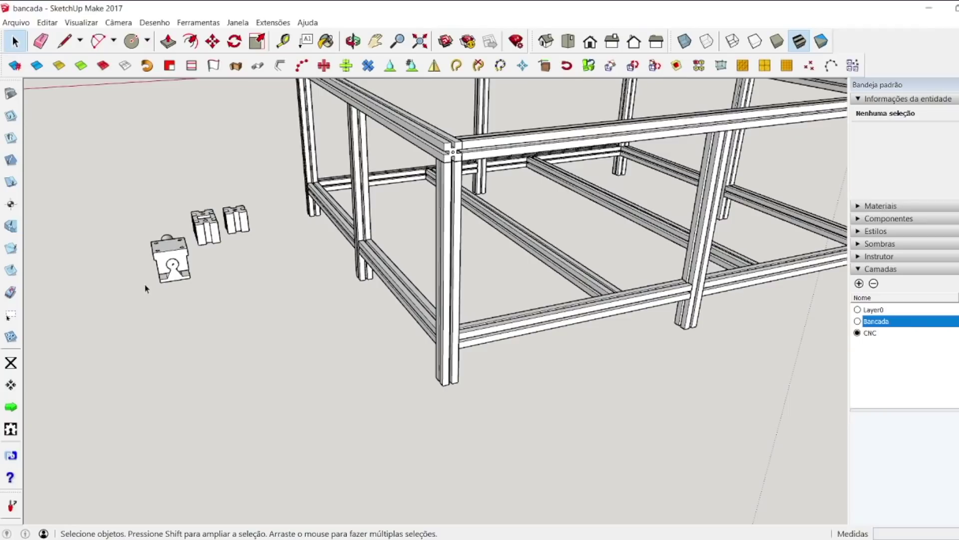
left_click(212, 41)
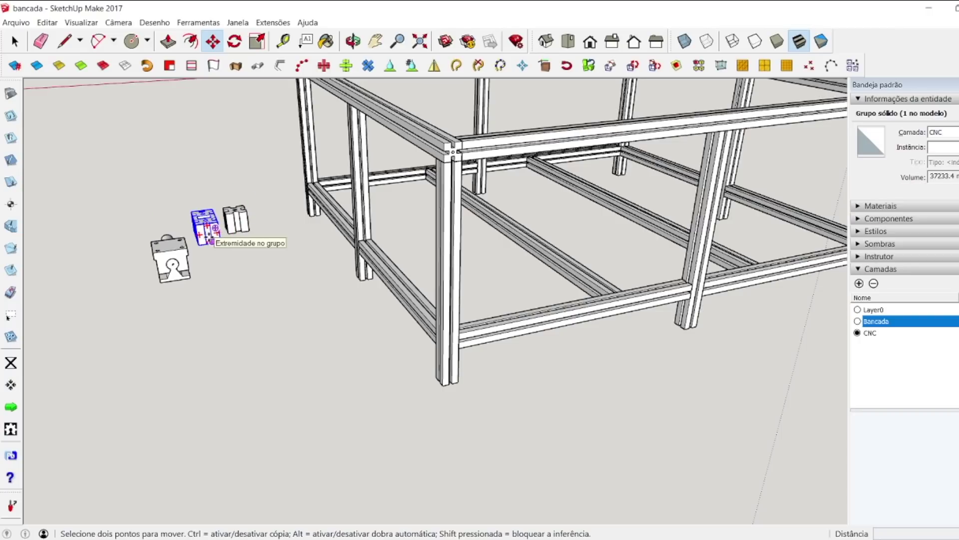
left_click(200, 232)
key("ctrl")
left_click(368, 344)
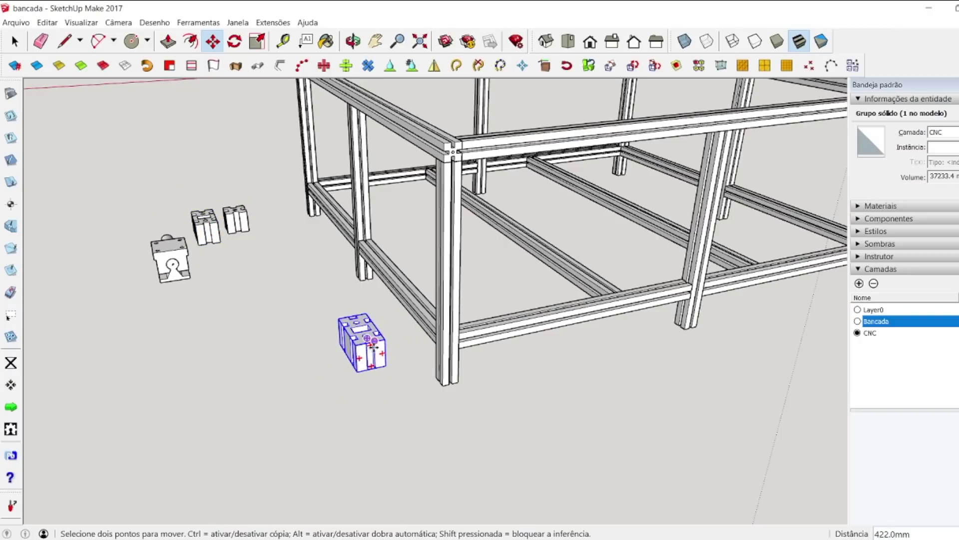
Step: Rotate the copied profile 90° so its long cross-section side stands vertically
scroll(344, 357, "up", 4)
scroll(348, 353, "down", 4)
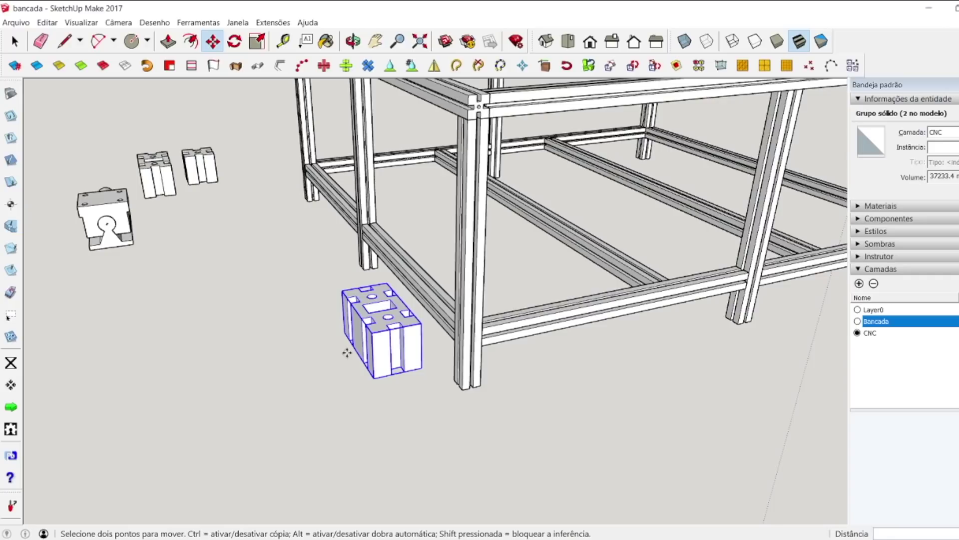
left_click(352, 41)
left_click_drag(380, 255, 524, 261)
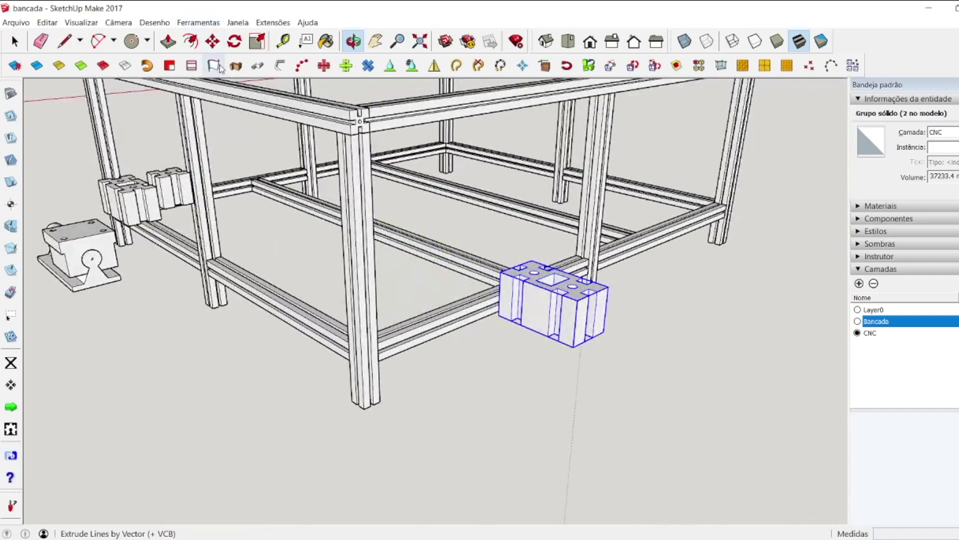
left_click(213, 41)
left_click(511, 297)
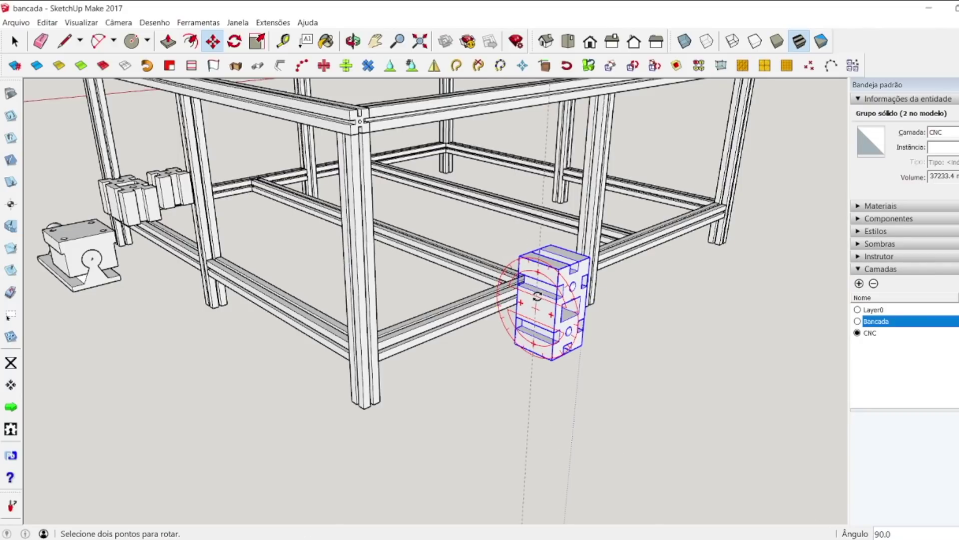
left_click(537, 296)
key("ctrl+z")
left_click(506, 299)
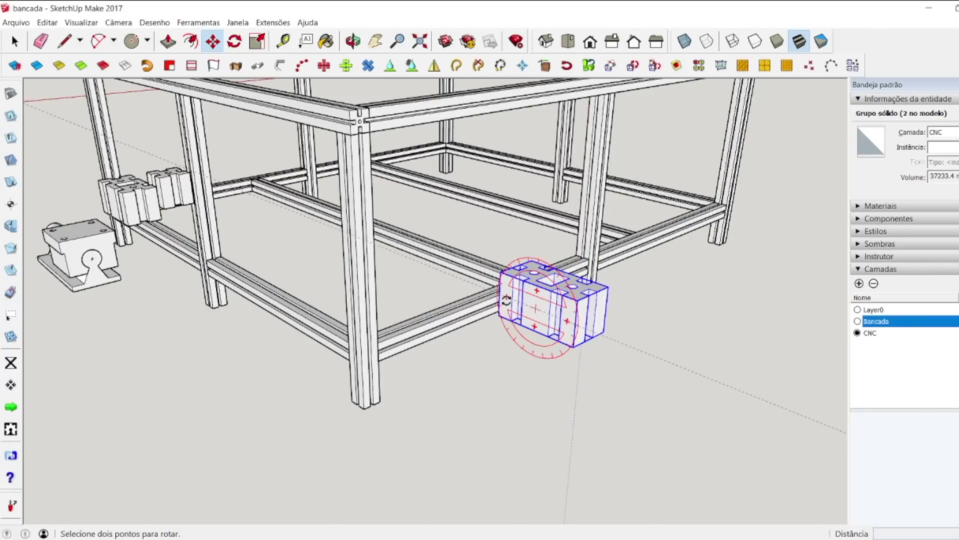
left_click(535, 284)
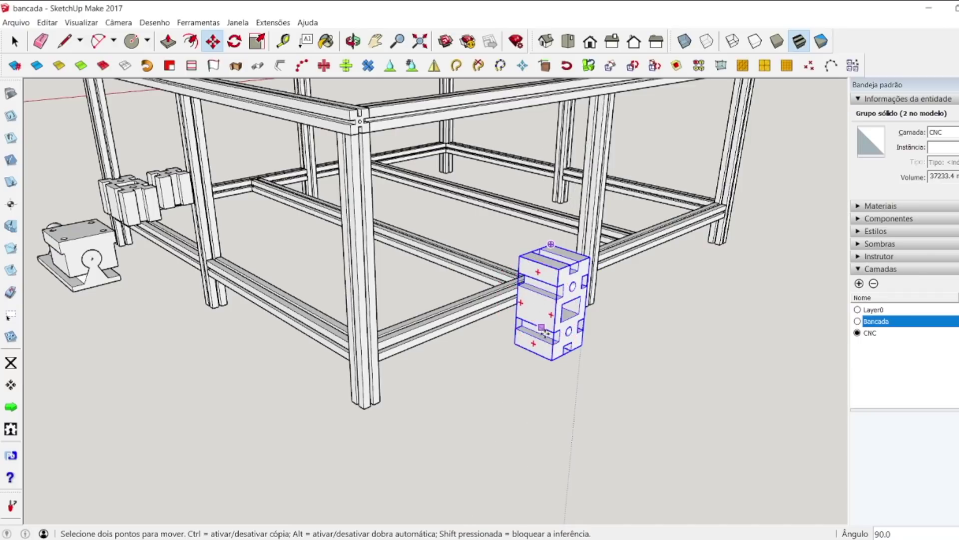
Step: Move the rotated profile copy by its lower corner onto the top outer corner of the bench frame
left_click(552, 360)
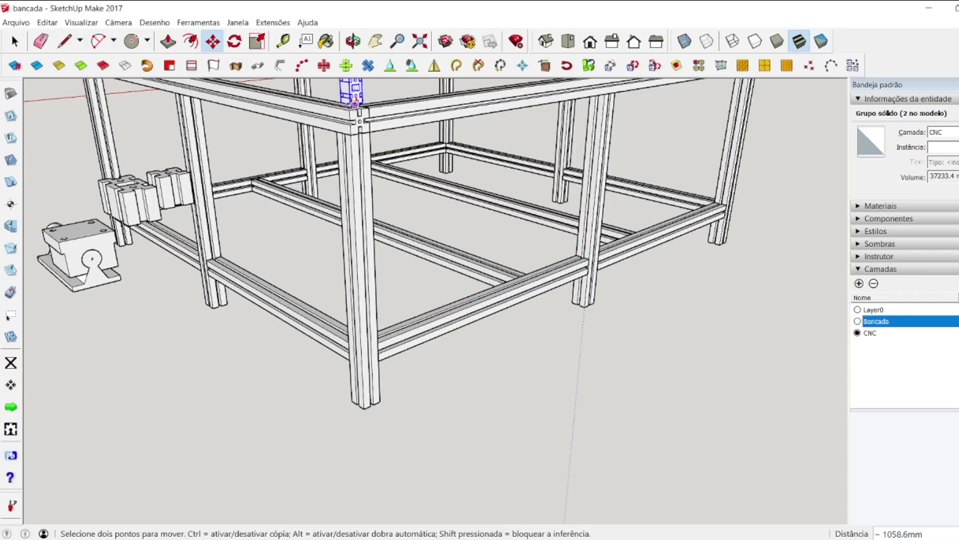
scroll(358, 119, "up", 5)
scroll(387, 285, "down", 5)
scroll(419, 430, "up", 5)
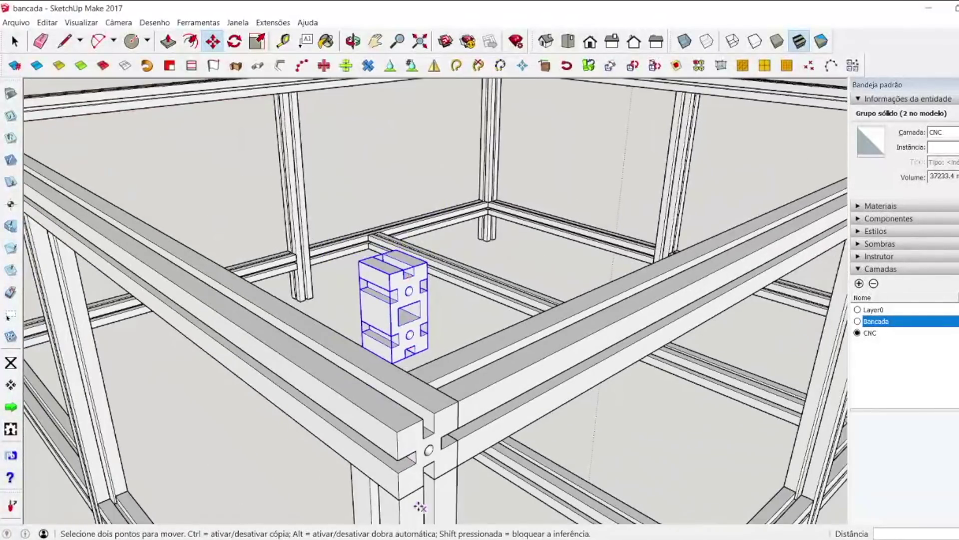
scroll(420, 509, "up", 2)
left_click(386, 392)
left_click(15, 41)
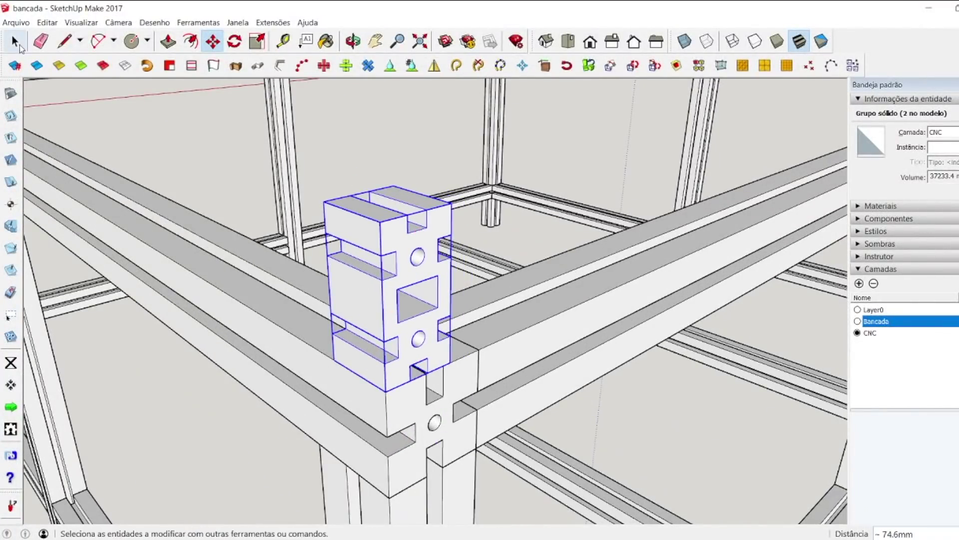
left_click(126, 127)
Step: Examine how the profile copy sits on the bench's corner joint and relative to the whole frame
middle_click_drag(127, 126, 283, 73)
left_click(353, 41)
left_click_drag(300, 115, 358, 378)
left_click_drag(370, 298, 378, 215)
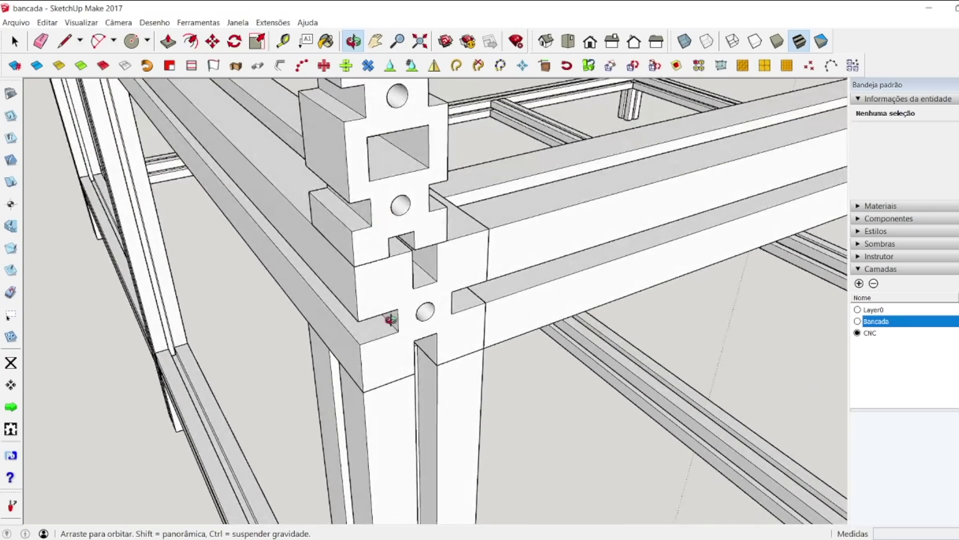
left_click_drag(391, 319, 385, 321)
left_click_drag(454, 312, 474, 295)
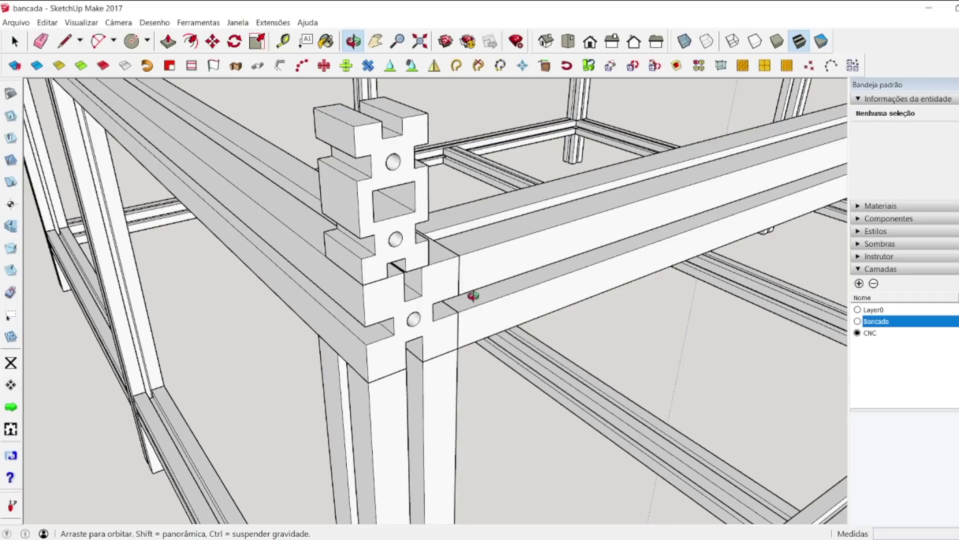
scroll(413, 351, "down", 10)
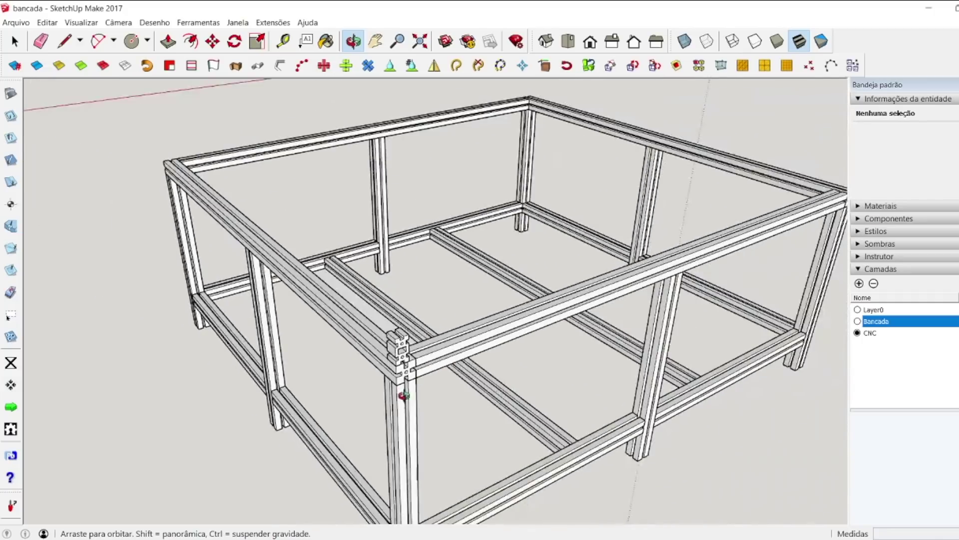
scroll(403, 396, "down", 5)
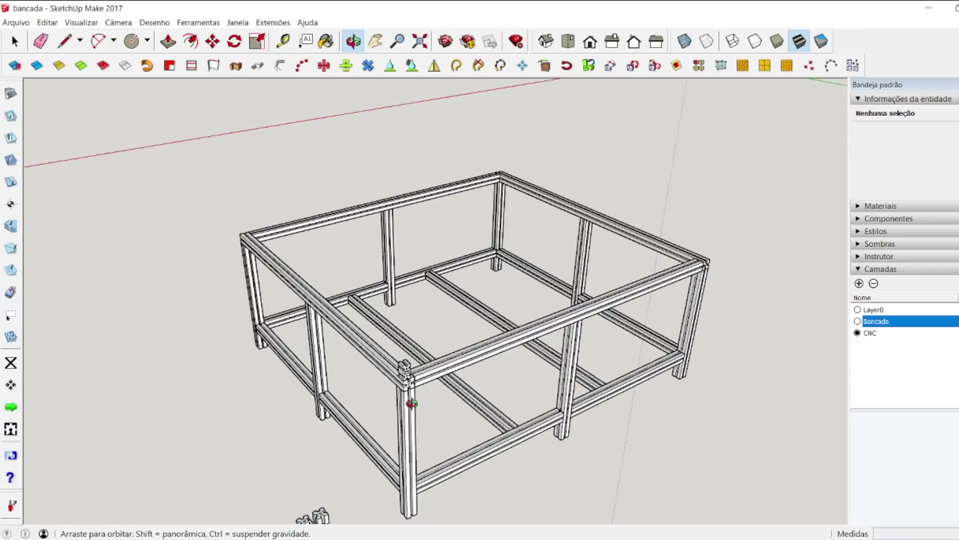
Step: Stretch the upright profile on the bench corner along the side rail by a scale factor of about 20.92
scroll(404, 421, "up", 10)
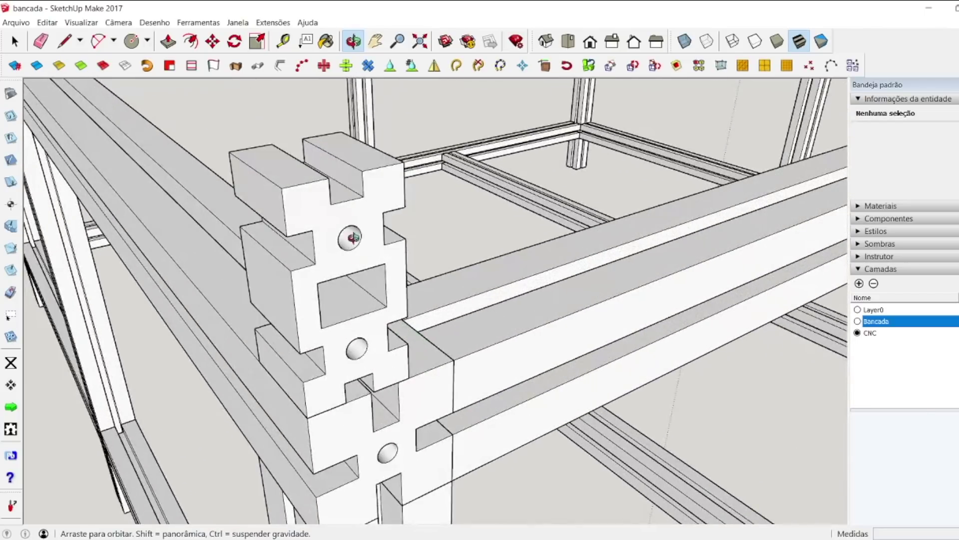
scroll(331, 328, "down", 3)
scroll(317, 380, "down", 10)
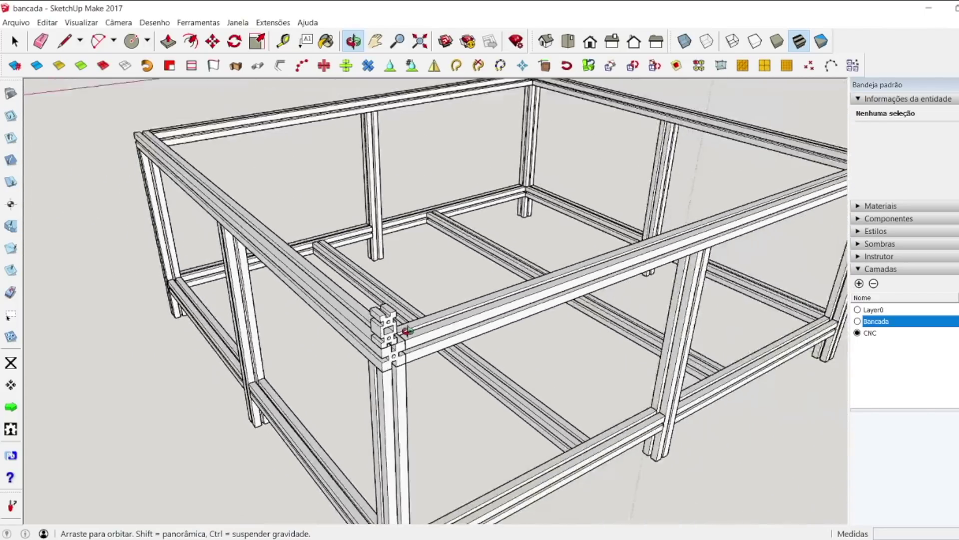
left_click_drag(392, 321, 714, 273)
key("space")
left_click(559, 274)
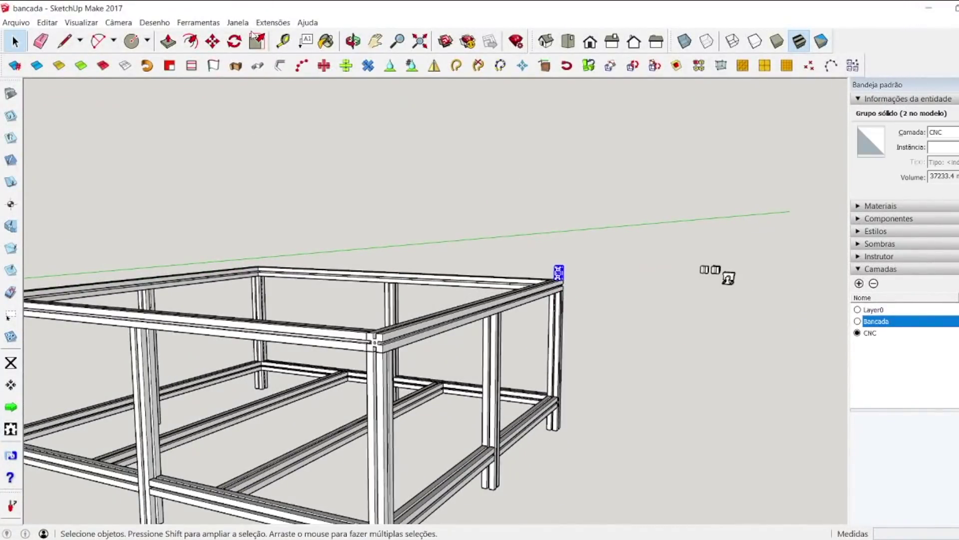
left_click(257, 41)
scroll(546, 289, "up", 2)
scroll(546, 288, "up", 2)
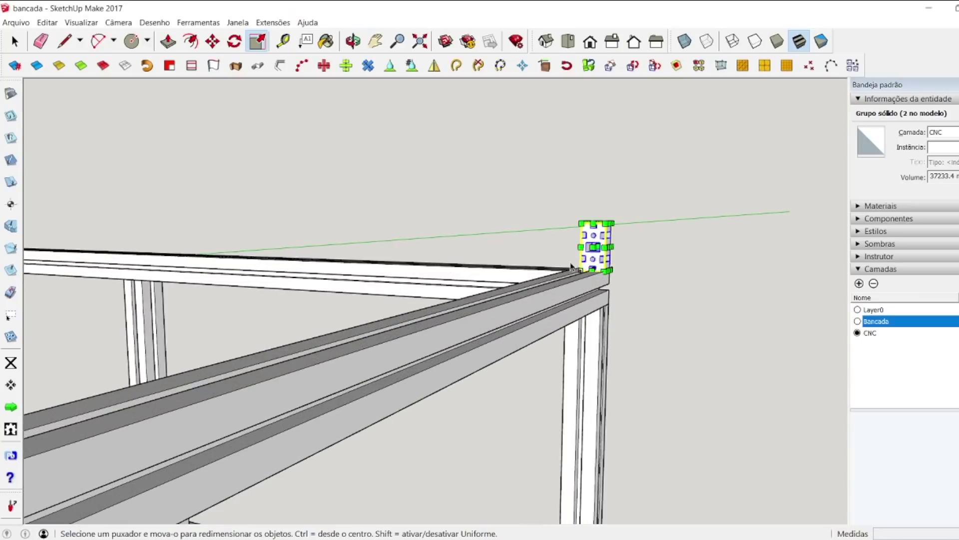
left_click_drag(595, 246, 305, 297)
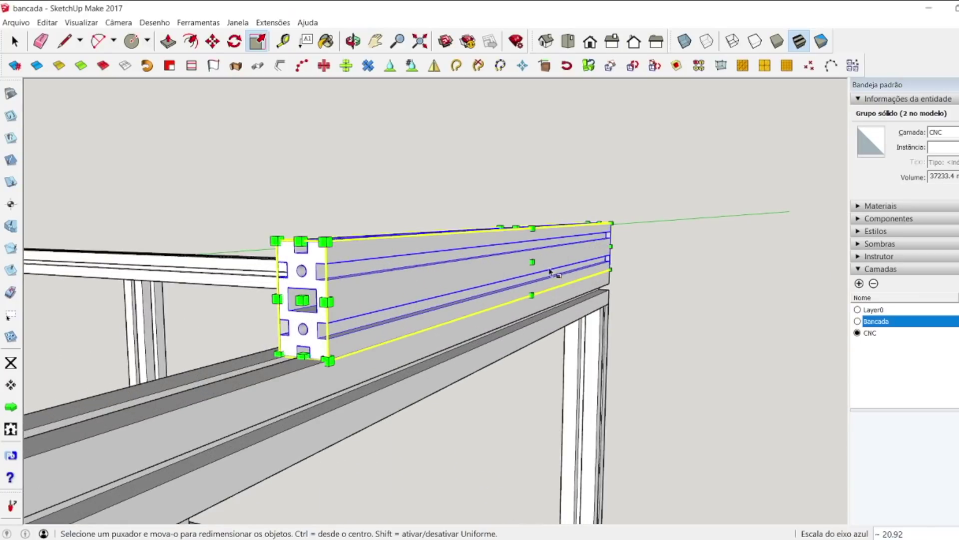
Step: Extend the stretched profile to the far end of the bench's side rail, finishing with a scale factor of about 1.02
scroll(502, 282, "down", 5)
left_click_drag(502, 280, 304, 303)
scroll(244, 350, "up", 2)
scroll(456, 247, "up", 2)
left_click_drag(438, 229, 403, 230)
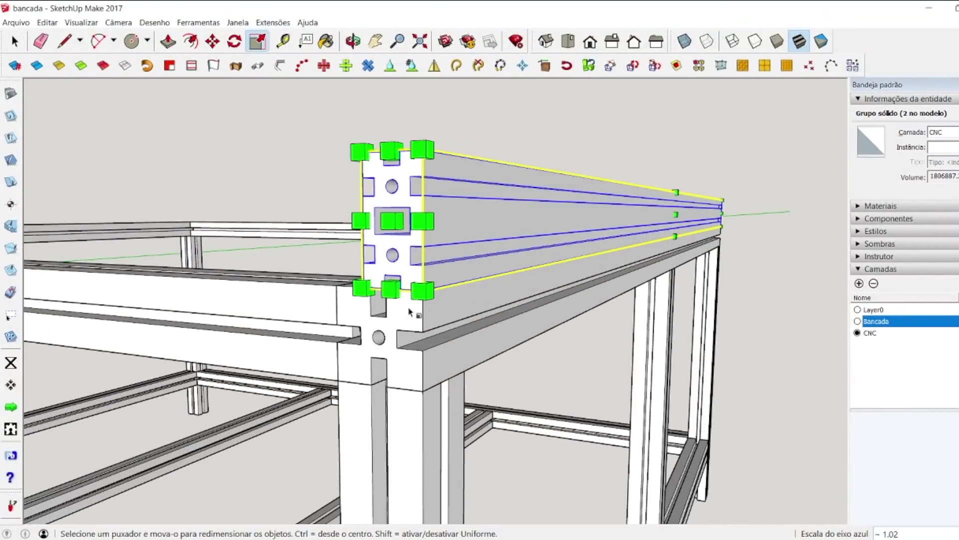
left_click(15, 42)
left_click(193, 200)
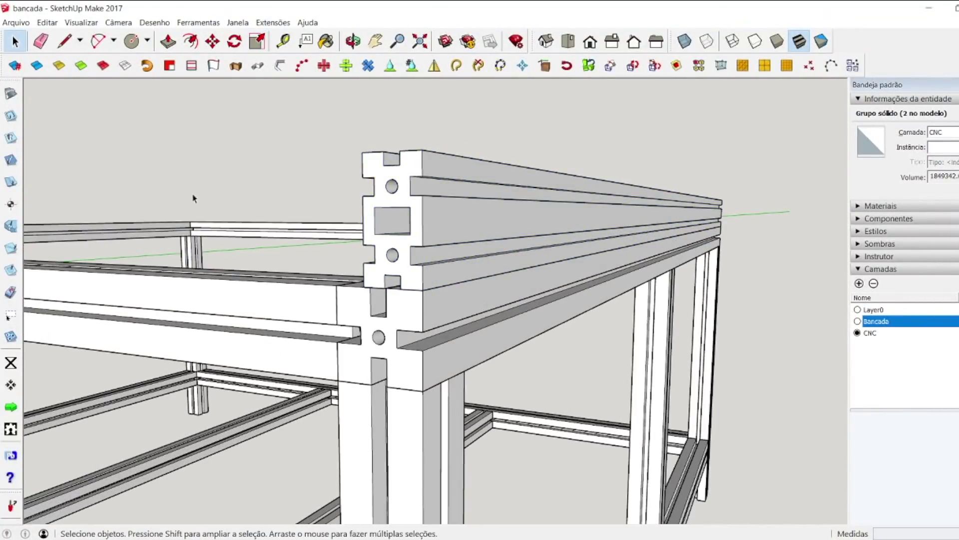
Step: Measure the length of the stretched profile from end to end
left_click(283, 42)
left_click(423, 220)
scroll(549, 225, "down", 1)
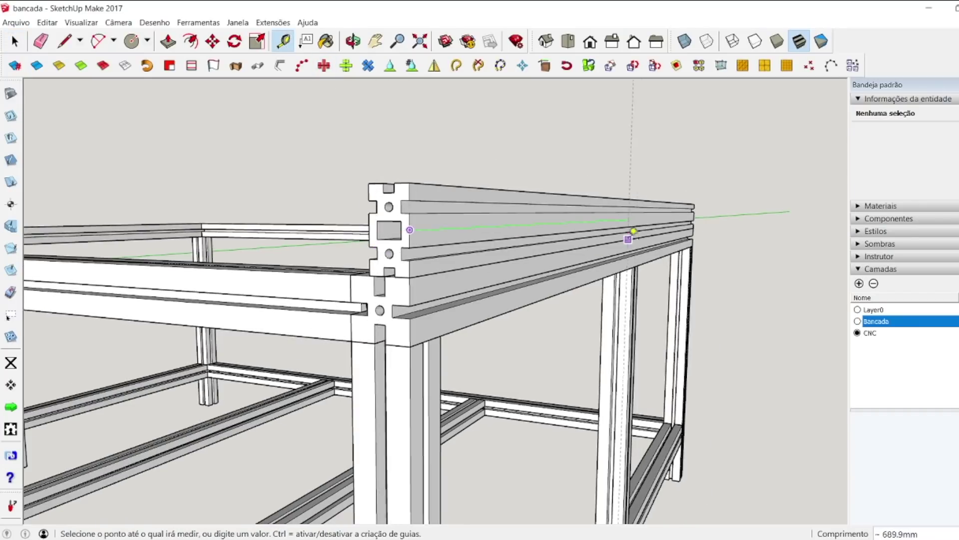
scroll(712, 205, "up", 4)
left_click(683, 204)
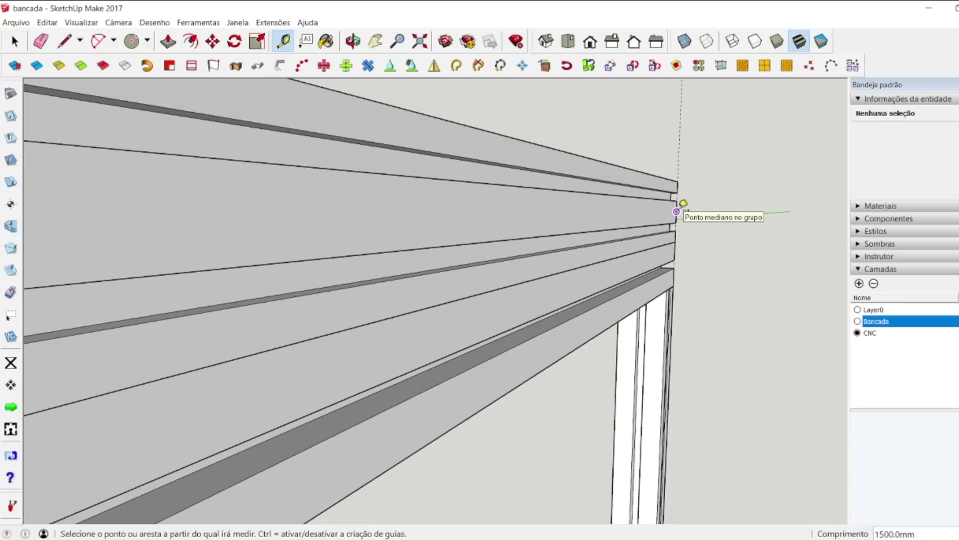
key("space")
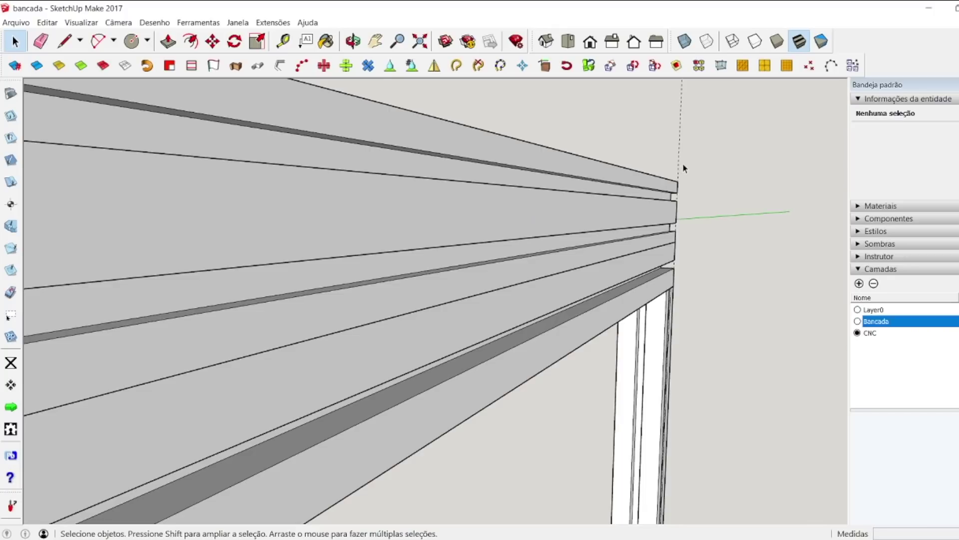
Step: Copy the long profile about 1660.8 mm across to the opposite side of the bench
left_click(353, 41)
left_click_drag(480, 253, 168, 333)
key("space")
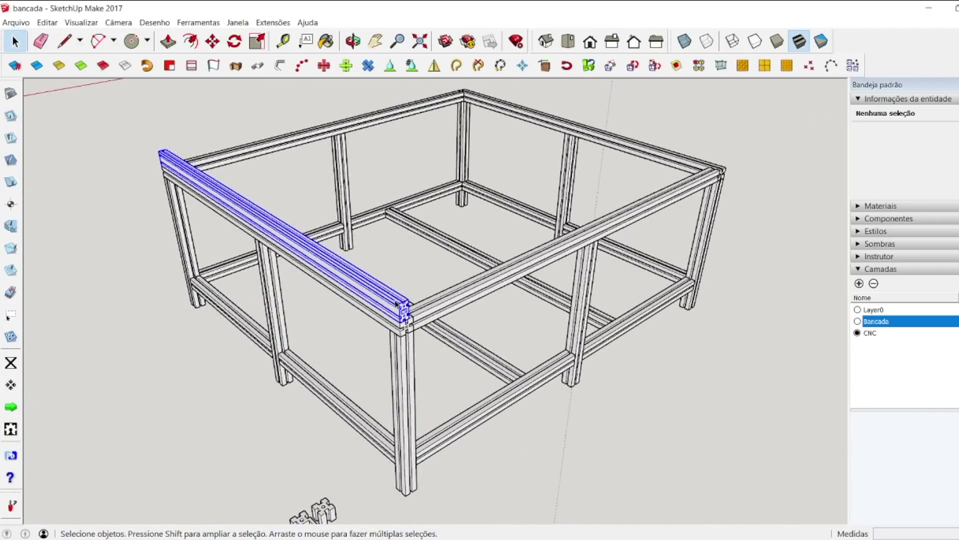
left_click(397, 304)
left_click(212, 41)
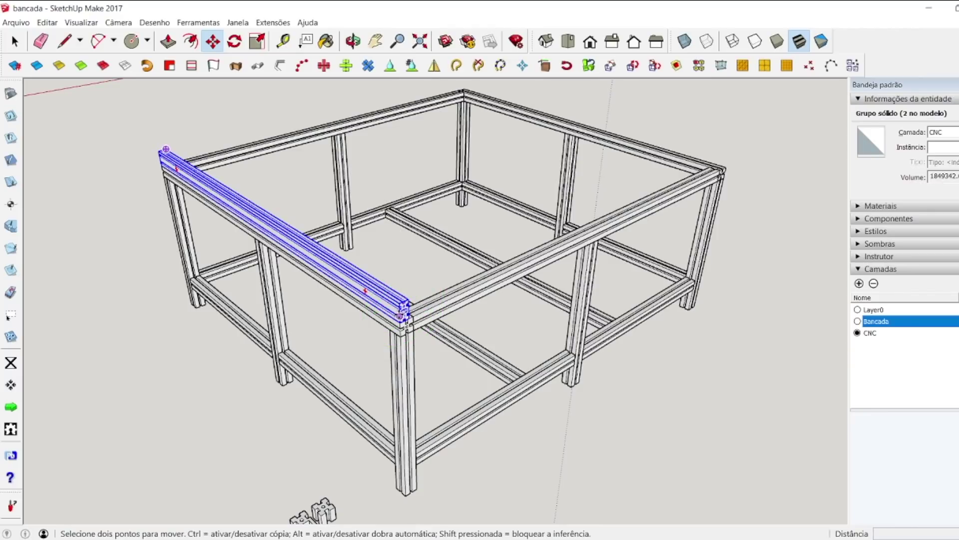
left_click(399, 315)
key("ctrl")
left_click(722, 161)
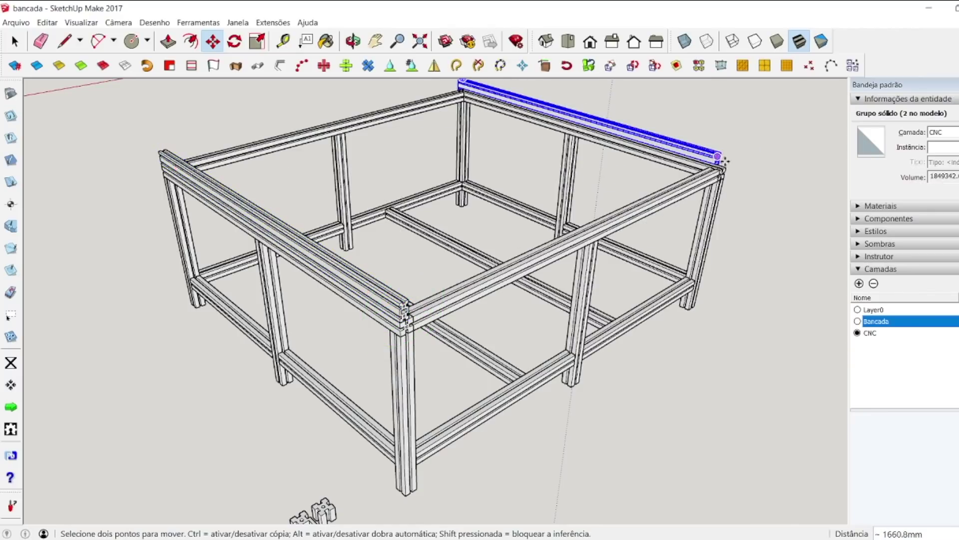
Step: Move the copied long profile by its lower outer corner onto the top outer corner of the opposite side rail
scroll(722, 161, "up", 6)
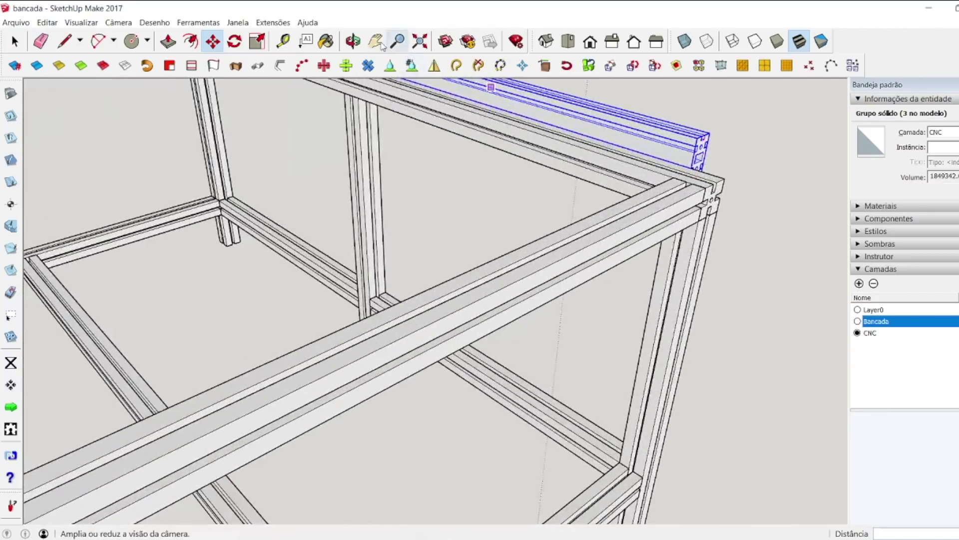
left_click(353, 40)
left_click_drag(565, 180, 166, 124)
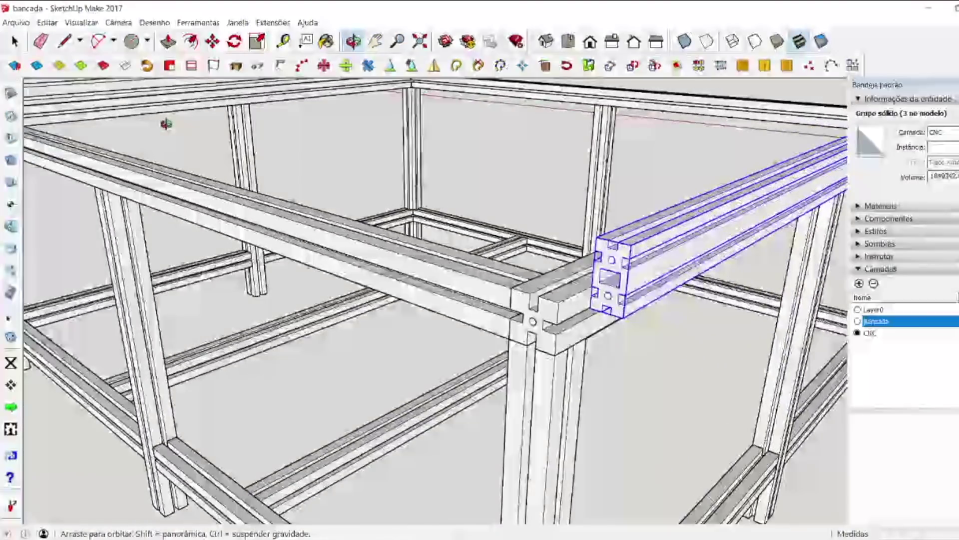
scroll(604, 306, "up", 5)
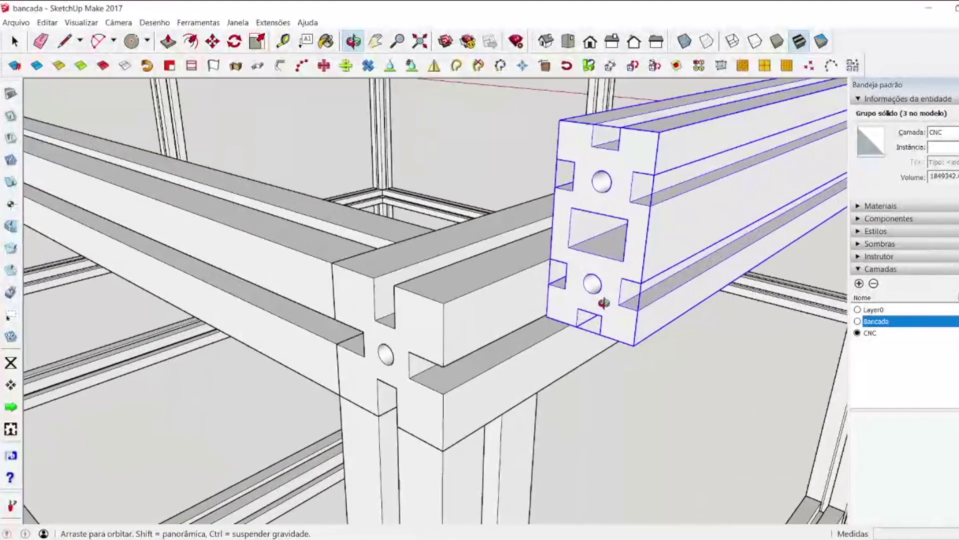
left_click(213, 41)
left_click_drag(622, 346, 444, 302)
key("space")
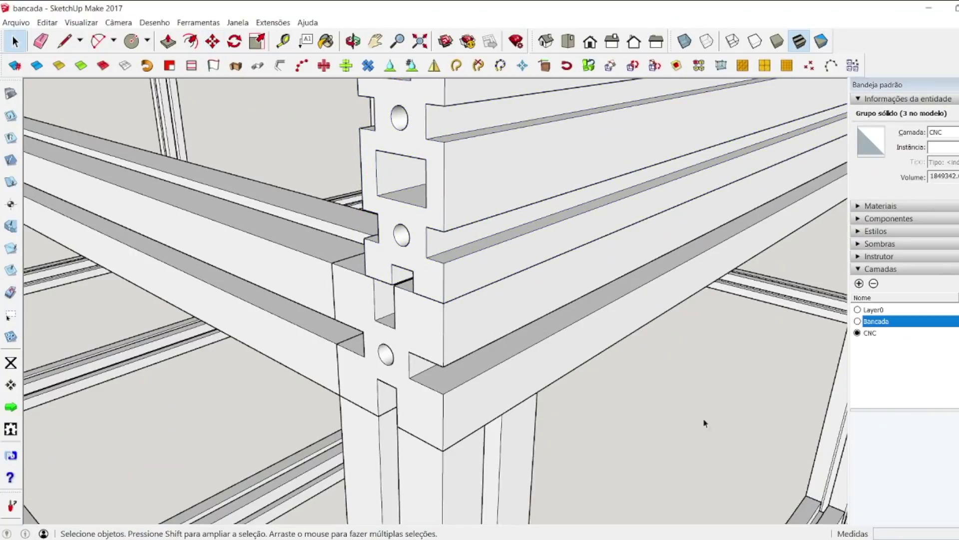
left_click(698, 427)
Step: Move the smaller aluminium profile from beside the pillow block to the bench's near corner leg, lying horizontally
scroll(617, 332, "down", 10)
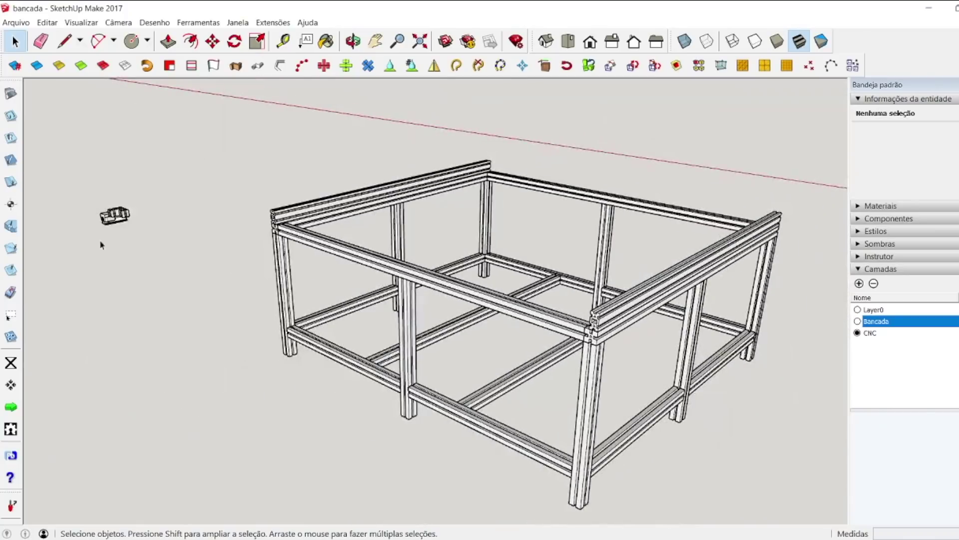
scroll(364, 284, "down", 3)
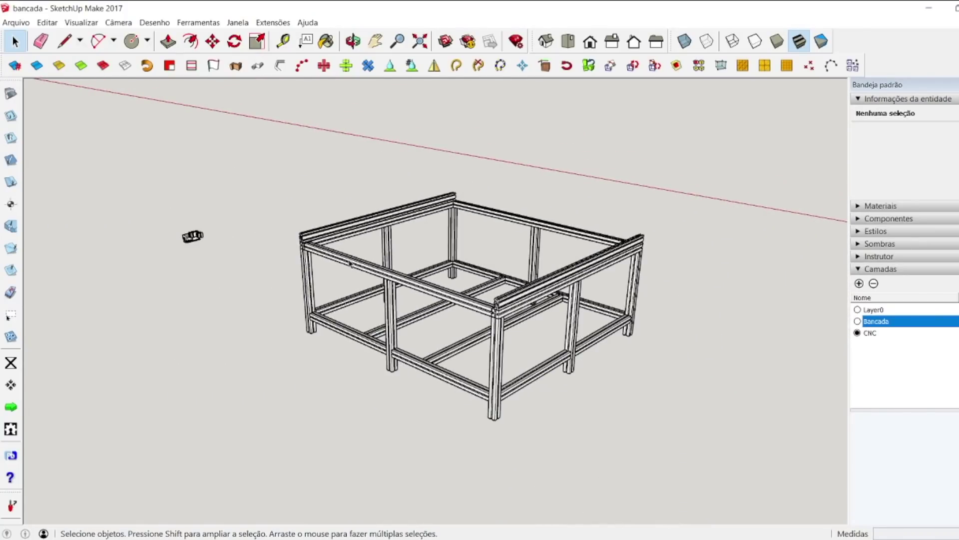
left_click(352, 41)
left_click_drag(525, 210, 561, 323)
scroll(314, 364, "up", 10)
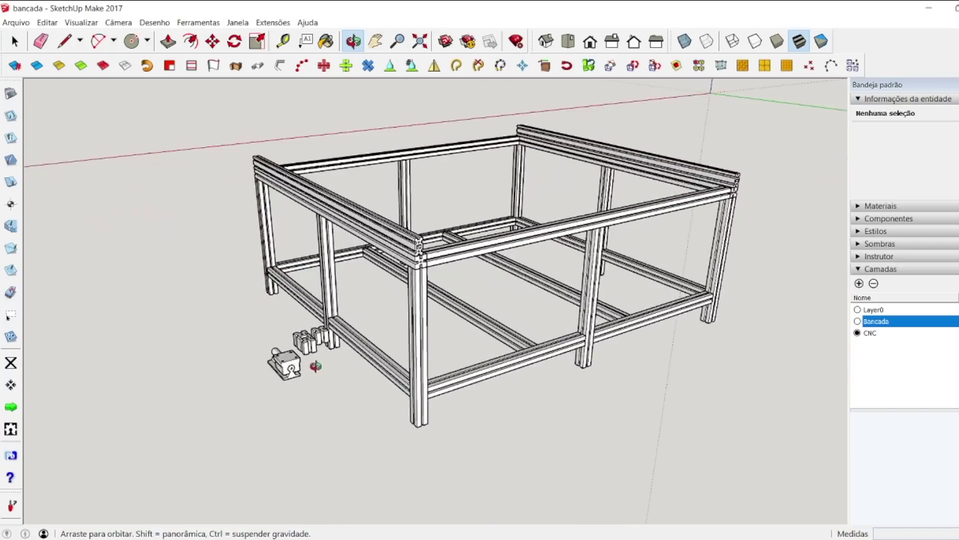
key("space")
key("m")
left_click(340, 229)
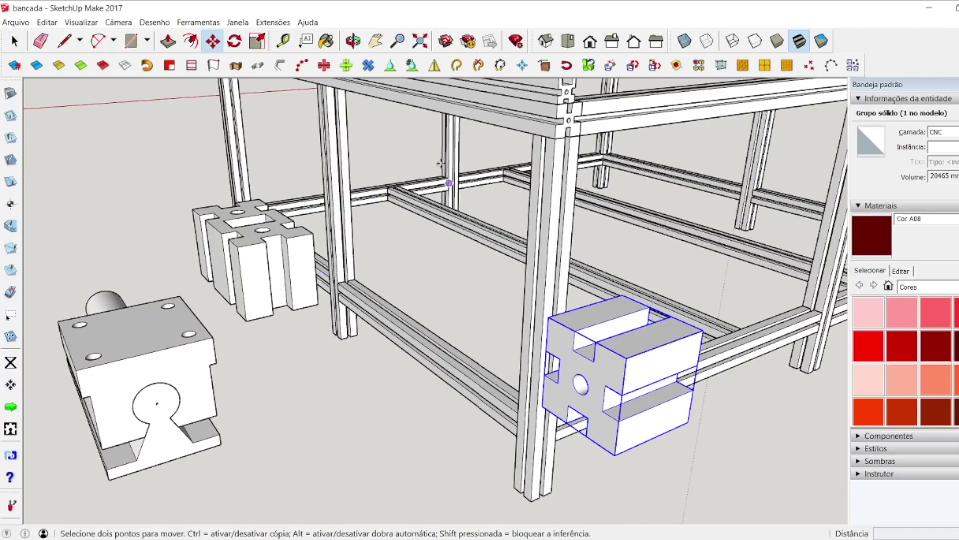
Step: Place the smaller profile on top of the bench's end rail, butted against the inner face of the long profile
middle_click_drag(617, 311, 619, 370, "shift")
scroll(593, 152, "up", 5)
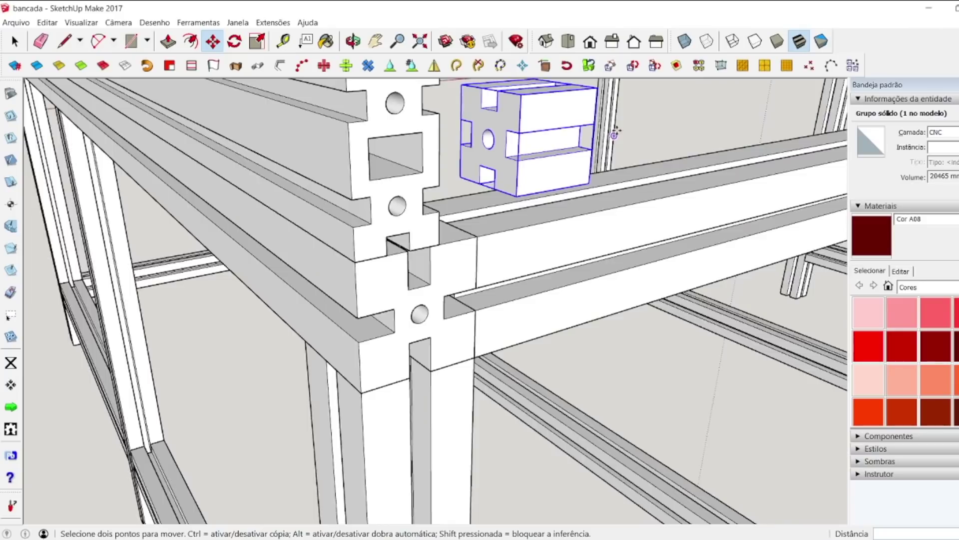
scroll(510, 245, "down", 6)
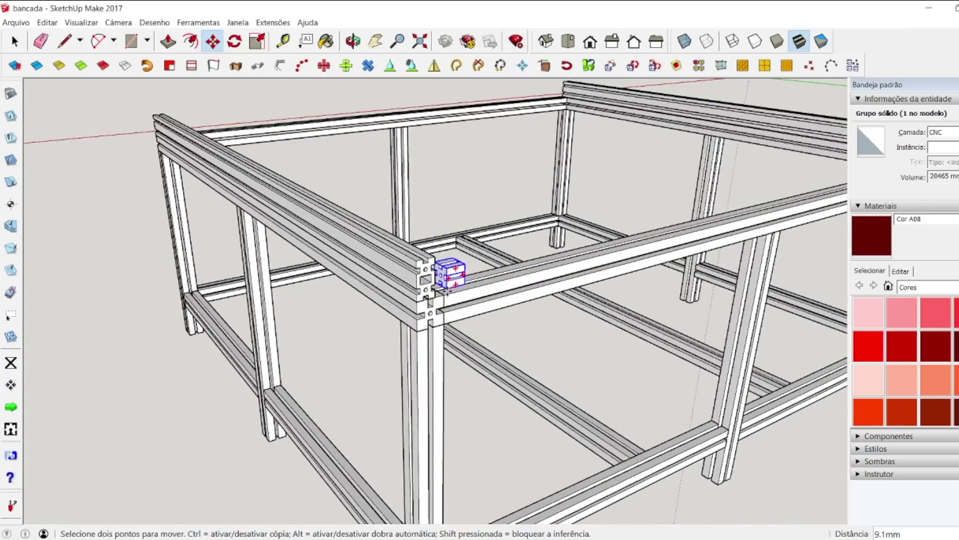
scroll(436, 292, "up", 8)
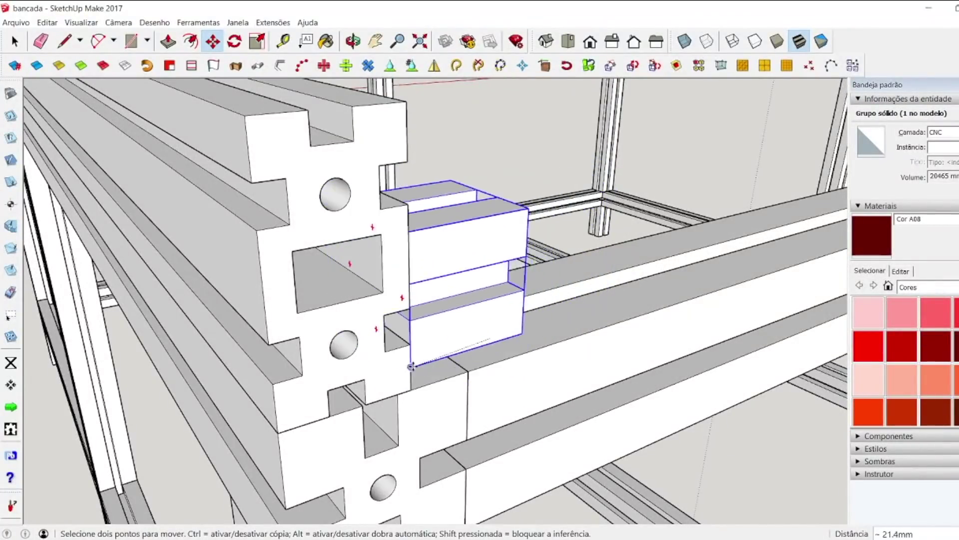
left_click(413, 394)
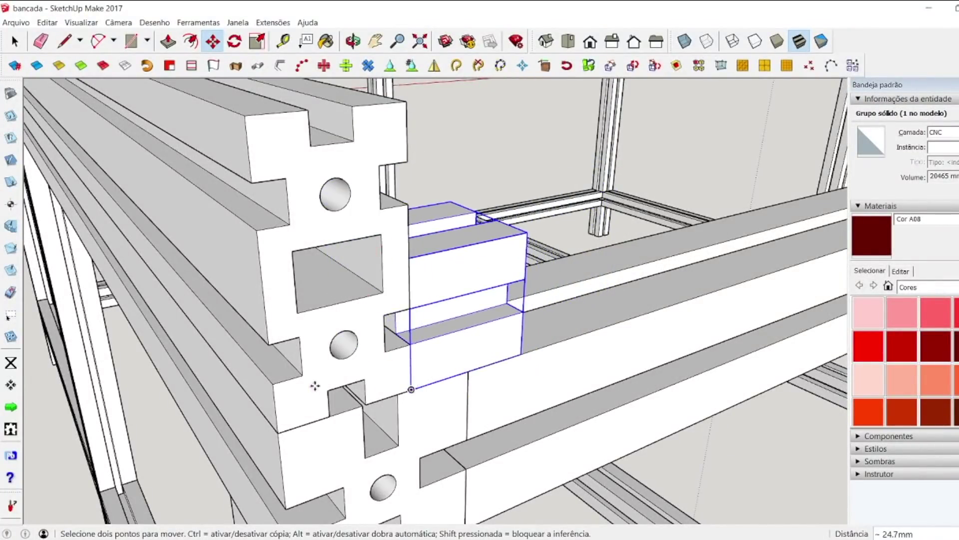
Step: Stretch the smaller profile along the bench's end rail toward the opposite long profile
scroll(296, 336, "down", 3)
scroll(294, 336, "down", 2)
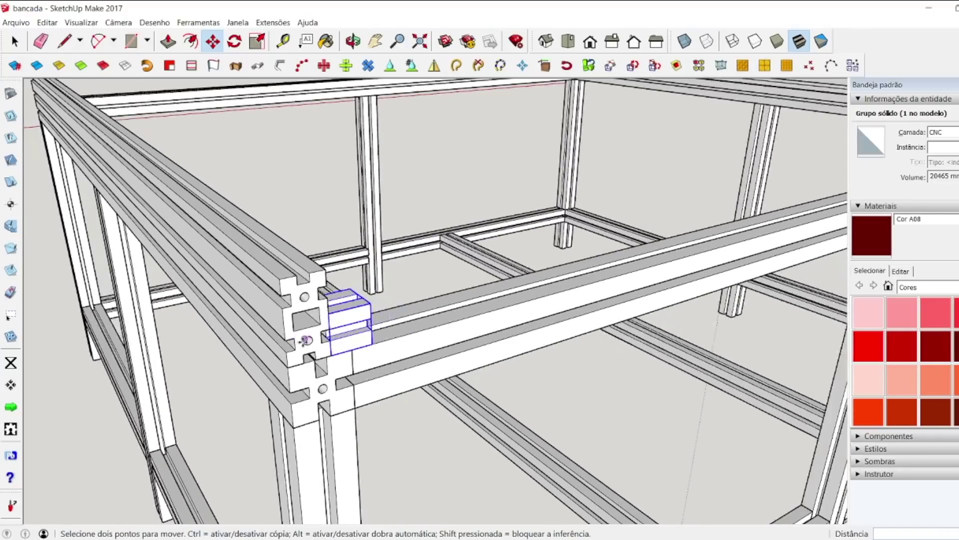
left_click(354, 44)
left_click_drag(563, 369, 246, 287)
scroll(247, 290, "down", 3)
scroll(534, 345, "up", 3)
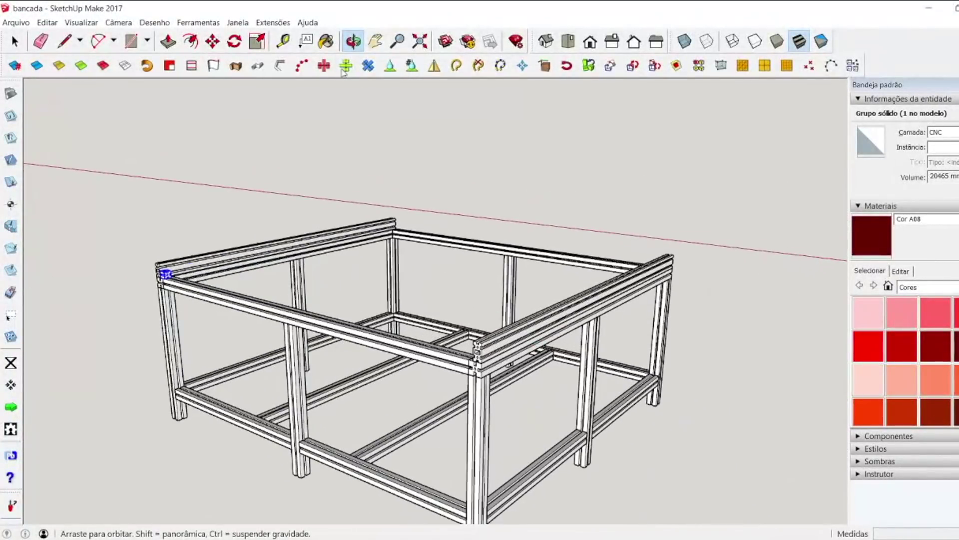
left_click(257, 41)
scroll(165, 289, "up", 5)
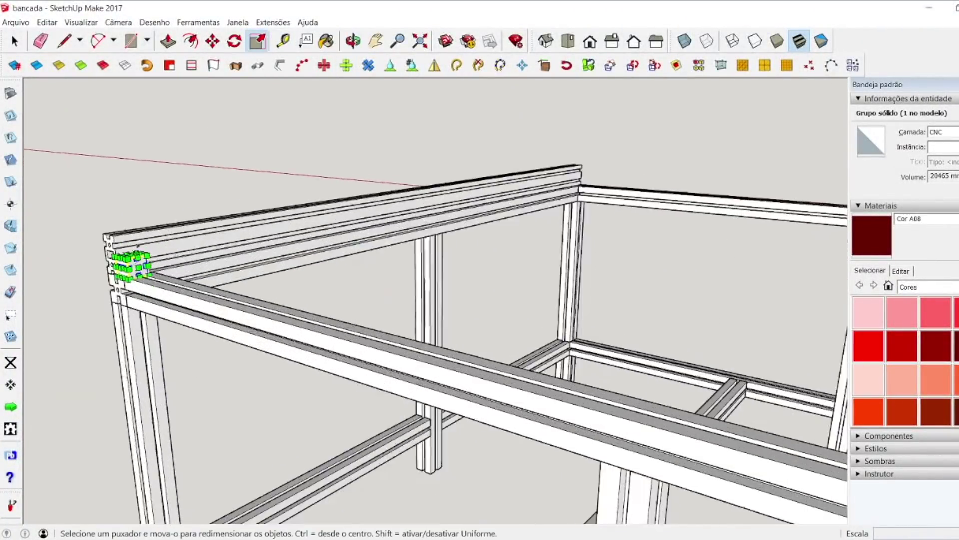
left_click_drag(148, 283, 487, 398)
scroll(245, 280, "down", 3)
scroll(239, 280, "down", 3)
scroll(369, 325, "up", 2)
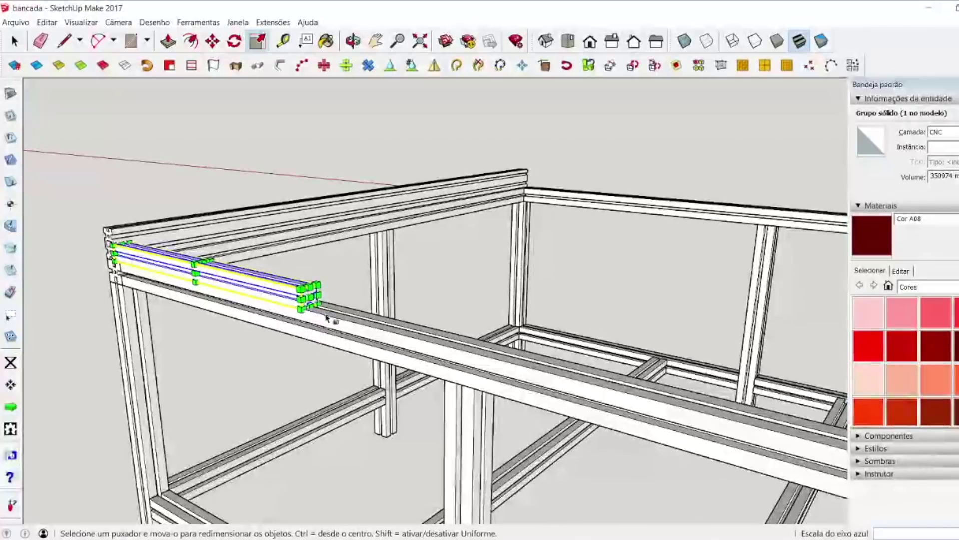
Step: Scale the short upper front profile lengthwise until its free end meets the inner face of the opposite side rail
left_click_drag(309, 298, 653, 376)
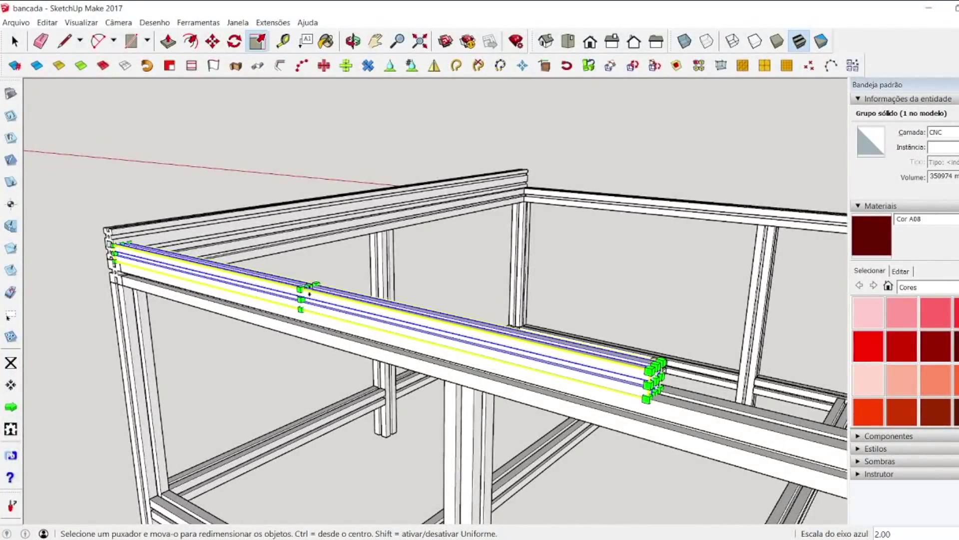
scroll(419, 330, "down", 5)
scroll(422, 330, "up", 5)
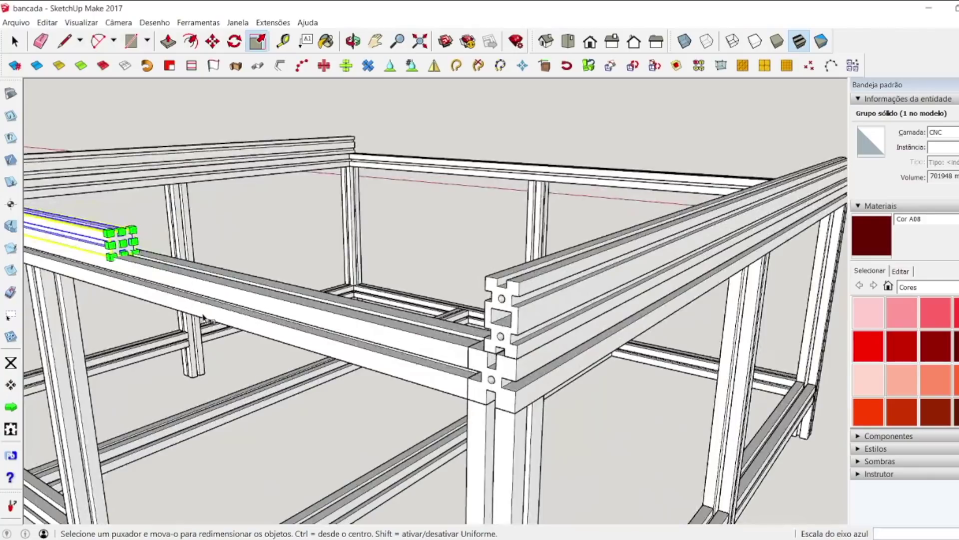
left_click_drag(136, 254, 483, 349)
scroll(505, 360, "down", 2)
scroll(498, 353, "up", 8)
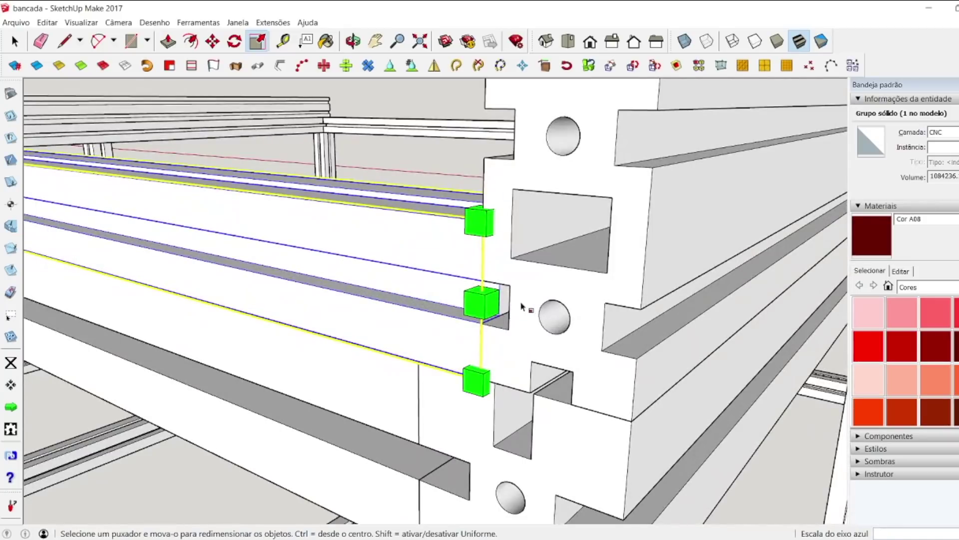
left_click_drag(524, 285, 484, 274)
key("space")
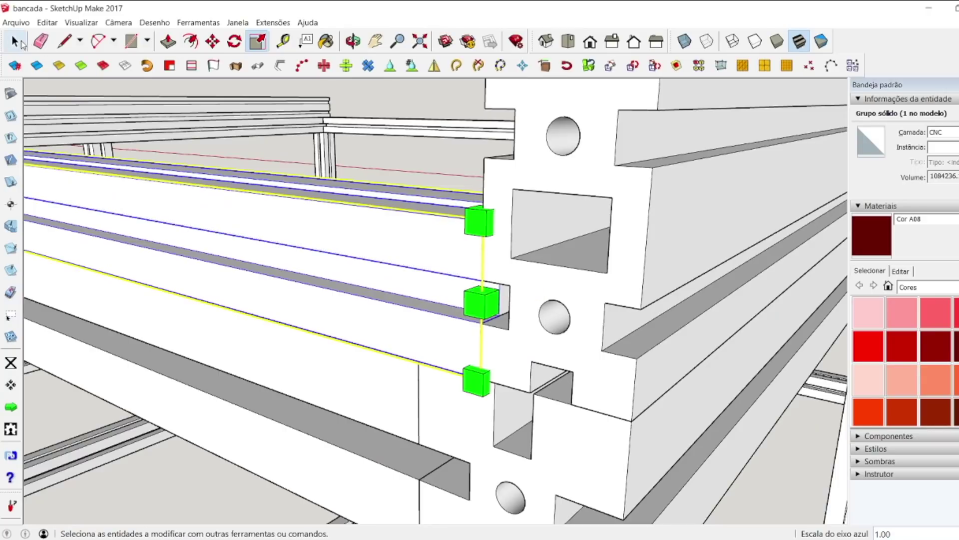
left_click(244, 164)
left_click(422, 167)
Step: Measure the upper front profile's length between the two side rails and remove the guide line left by the measurement
scroll(435, 170, "down", 5)
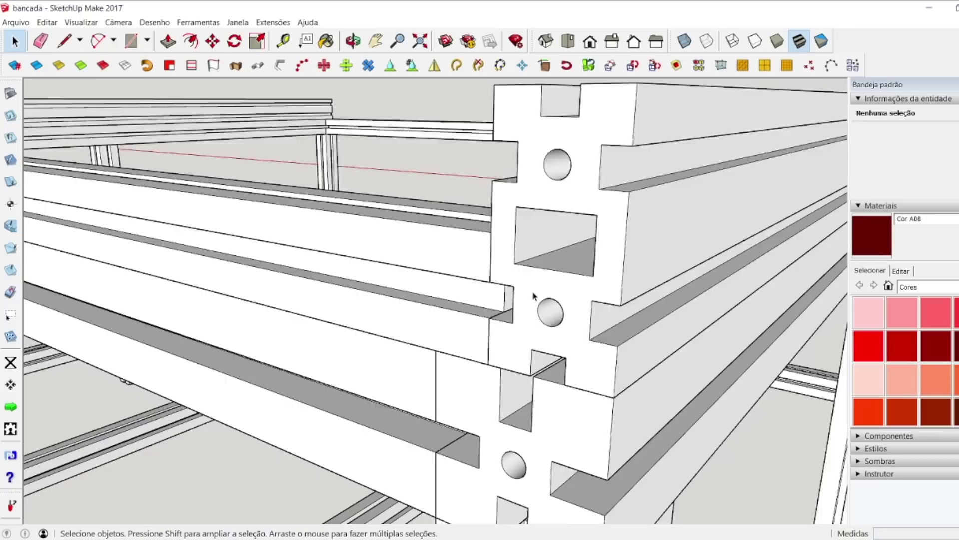
left_click(283, 41)
left_click(514, 264)
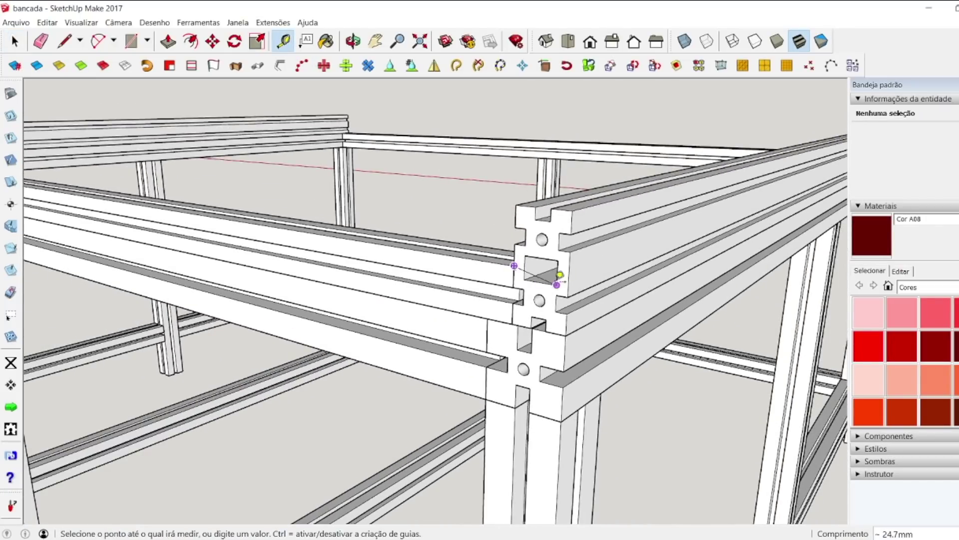
scroll(514, 265, "down", 8)
scroll(242, 247, "up", 10)
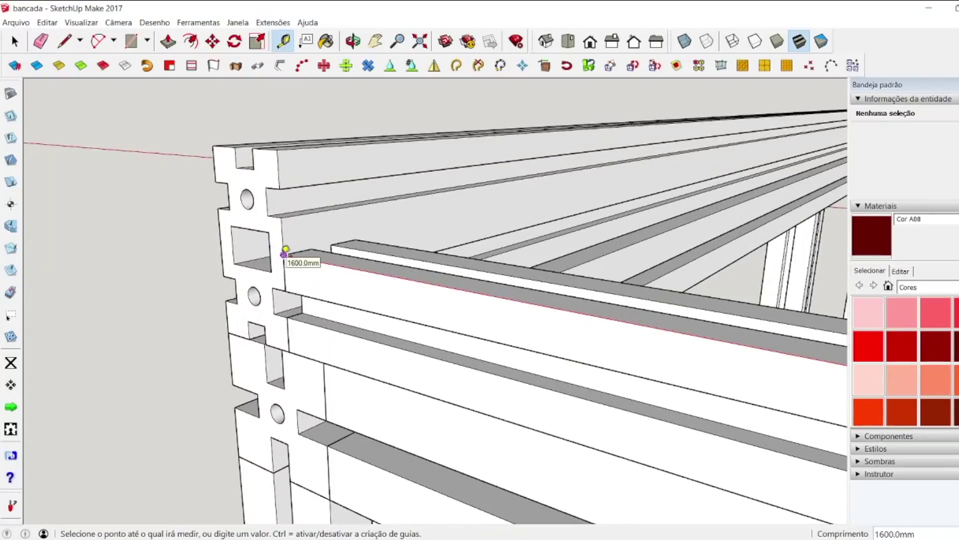
left_click(286, 250)
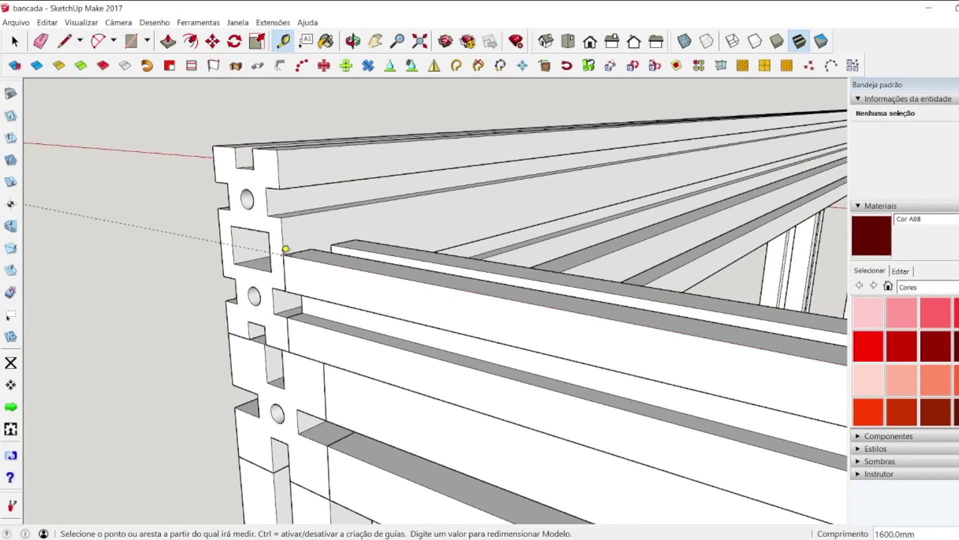
key("space")
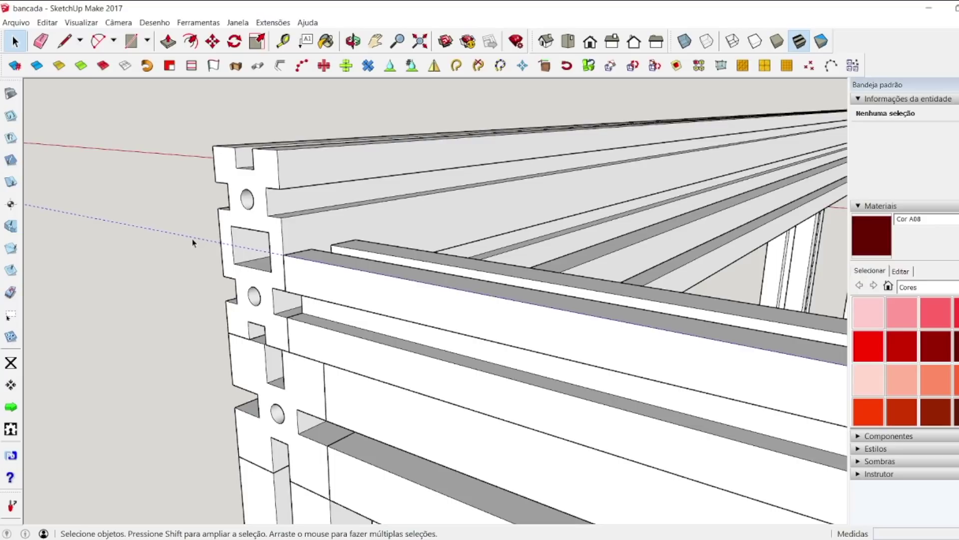
Step: Copy the upper front profile across to the rear side of the bench frame
scroll(178, 259, "down", 10)
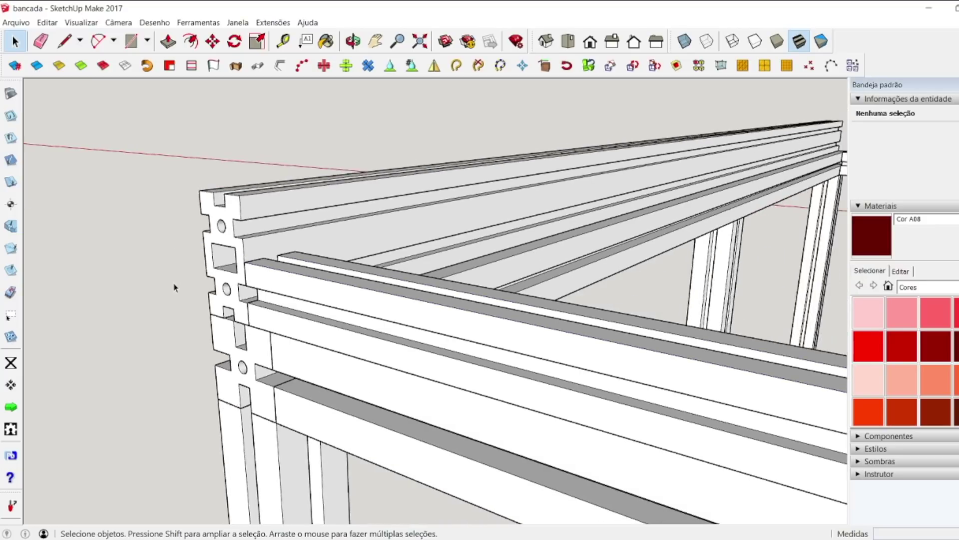
scroll(216, 322, "down", 2)
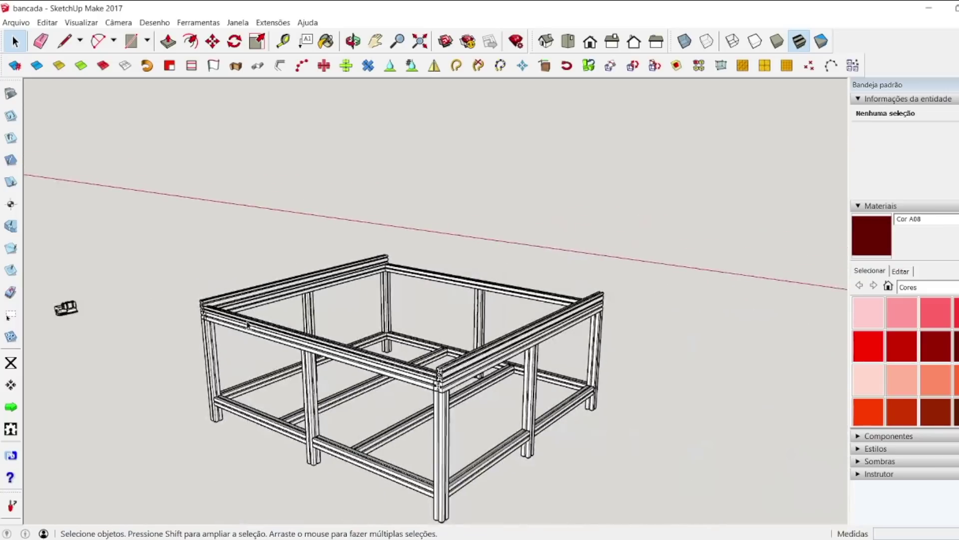
left_click(246, 320)
left_click(212, 41)
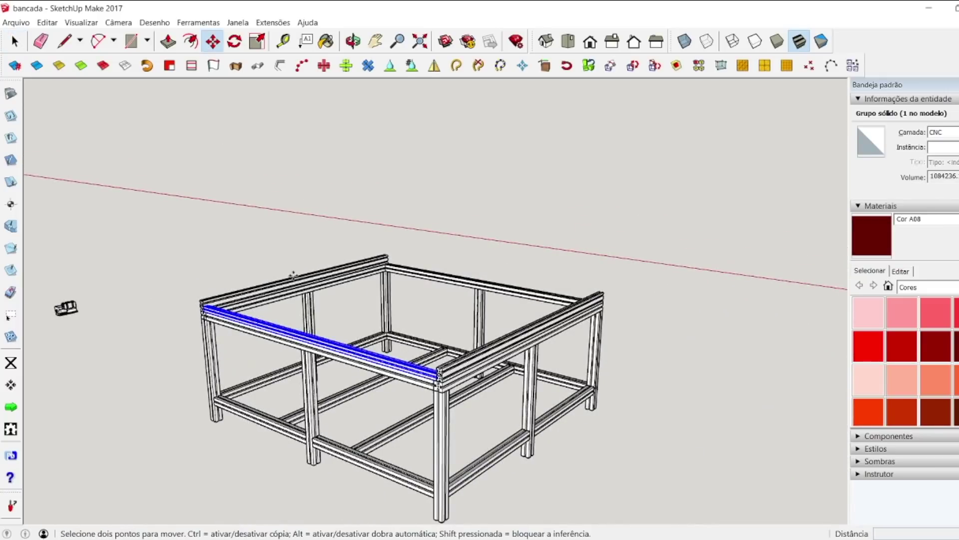
left_click(272, 326)
key("ctrl")
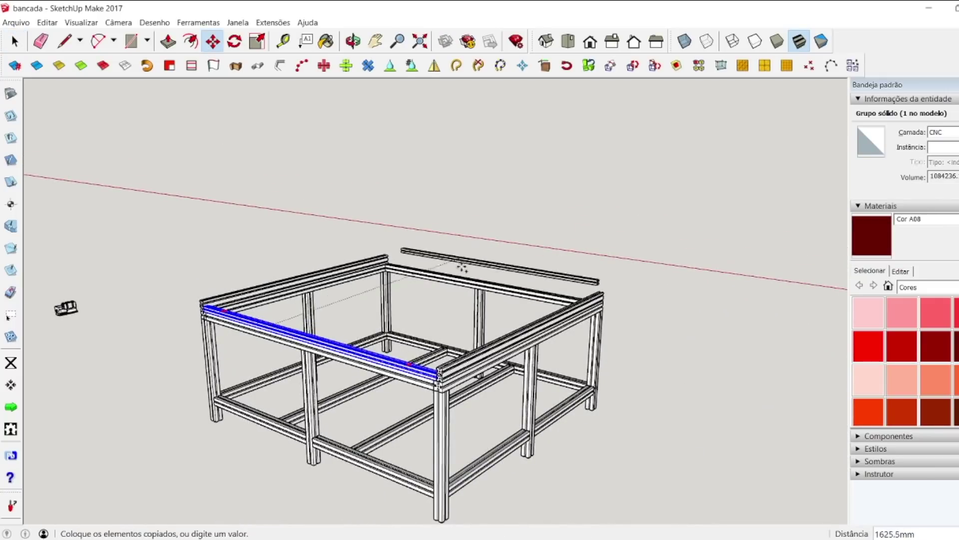
left_click(405, 260)
scroll(374, 258, "up", 4)
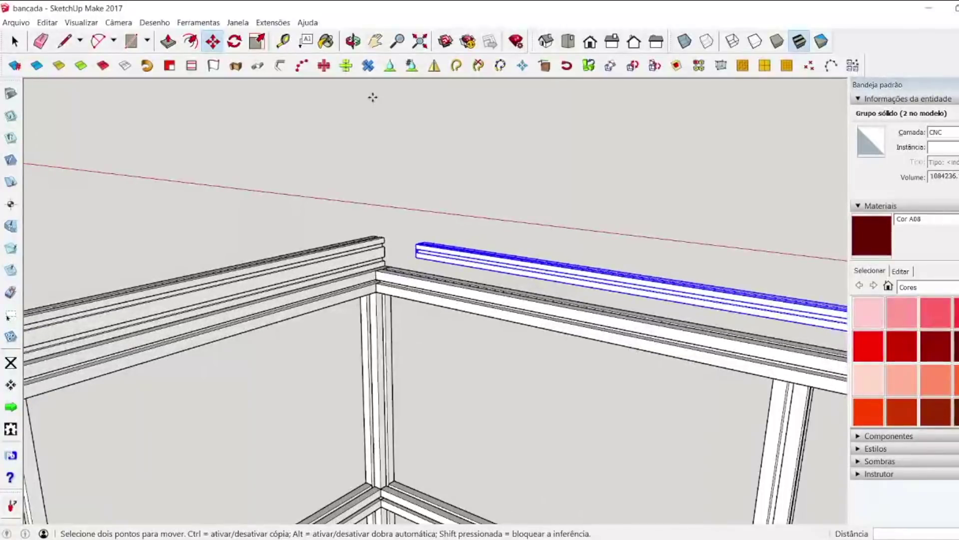
Step: Move the copied profile onto the rear crossbar so its end meets the side rail at the corner
left_click(353, 42)
scroll(360, 312, "up", 2)
left_click_drag(360, 312, 167, 110)
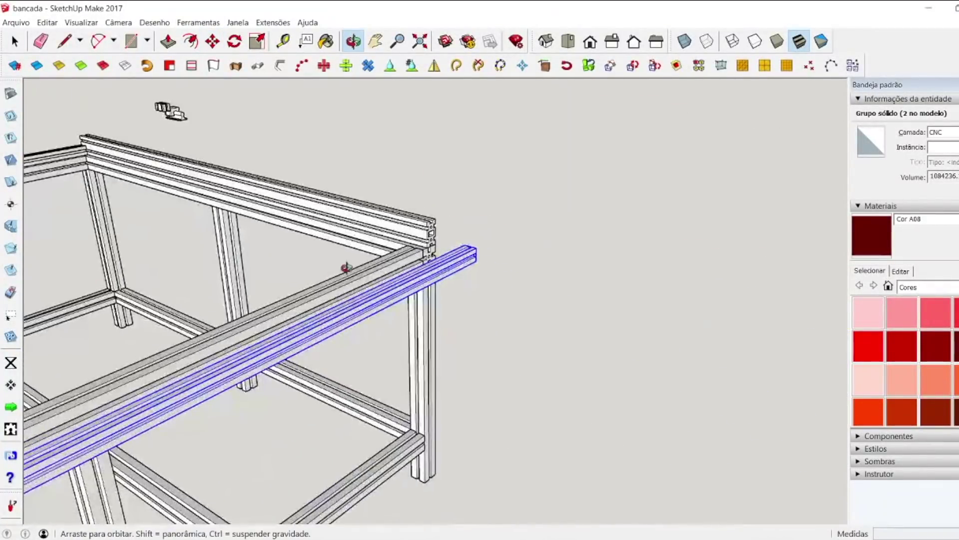
scroll(413, 241, "up", 3)
scroll(478, 267, "up", 2)
left_click_drag(486, 260, 349, 257)
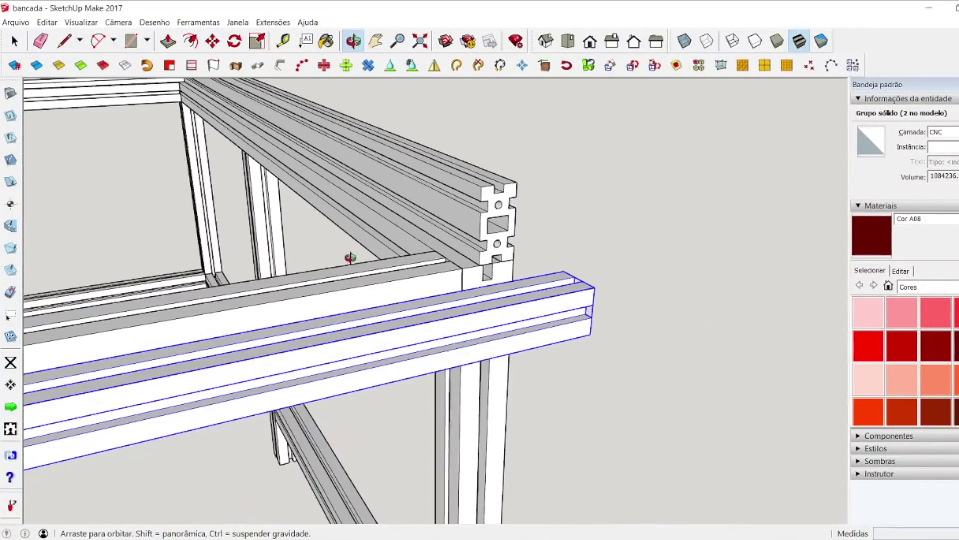
left_click(212, 41)
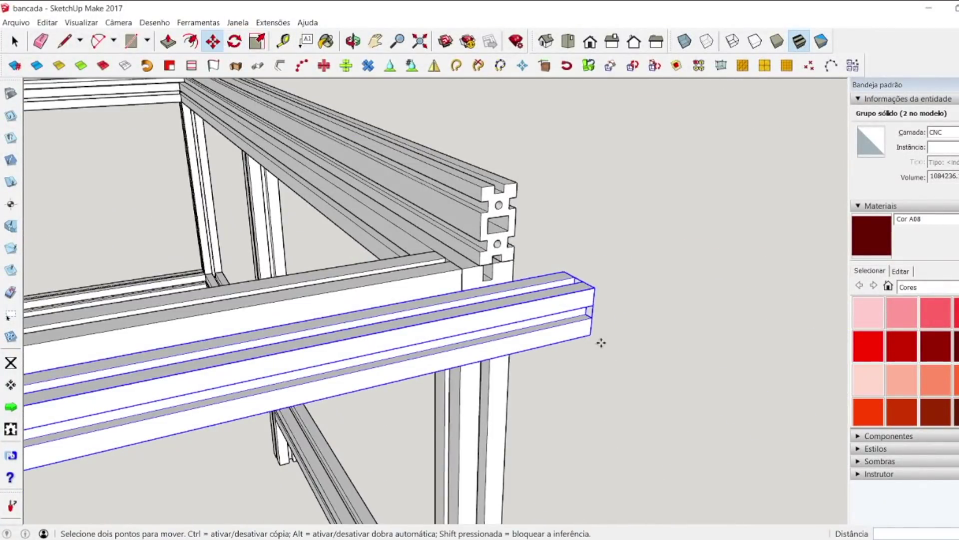
left_click_drag(534, 310, 474, 265)
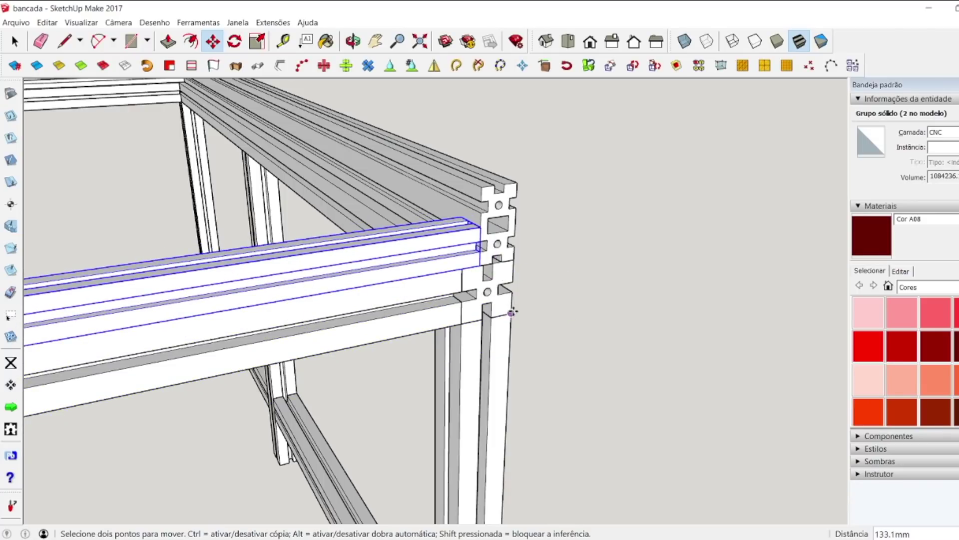
key("space")
left_click(597, 298)
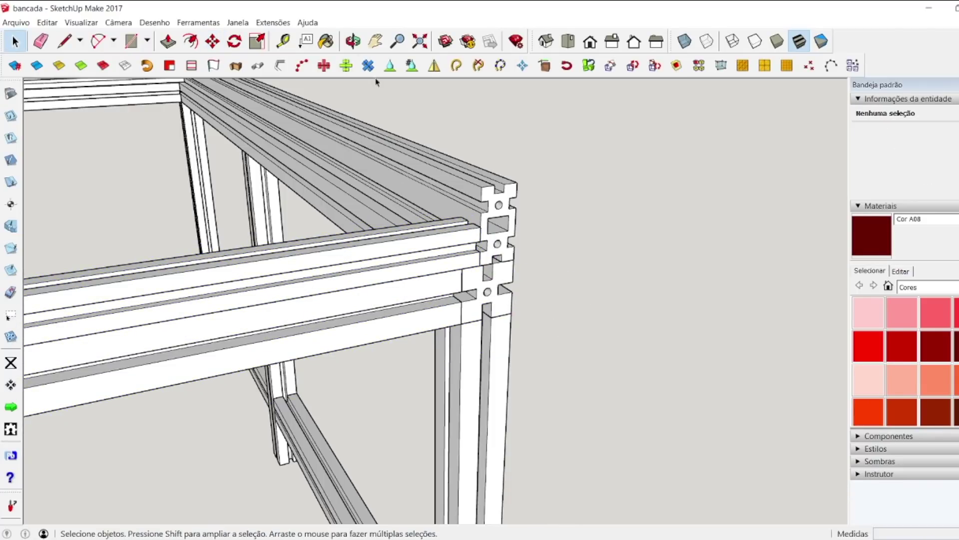
Step: Hide the Bancada layer so only the CNC parts are displayed
left_click(353, 42)
left_click_drag(462, 209, 234, 270)
scroll(417, 140, "down", 3)
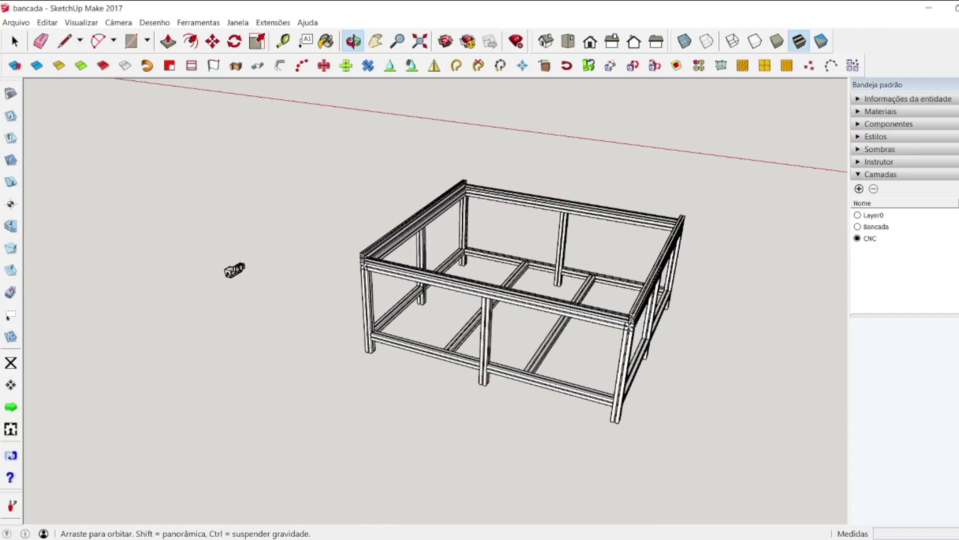
left_click(876, 226)
Step: Examine the CNC frame from several sides together with the loose linear bearing assembly
left_click_drag(554, 372, 787, 236)
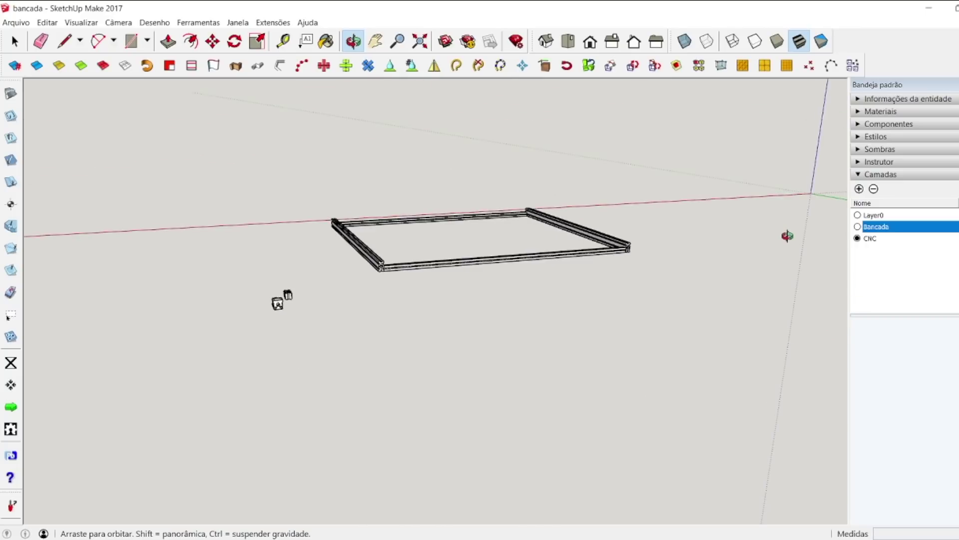
left_click_drag(448, 178, 384, 283)
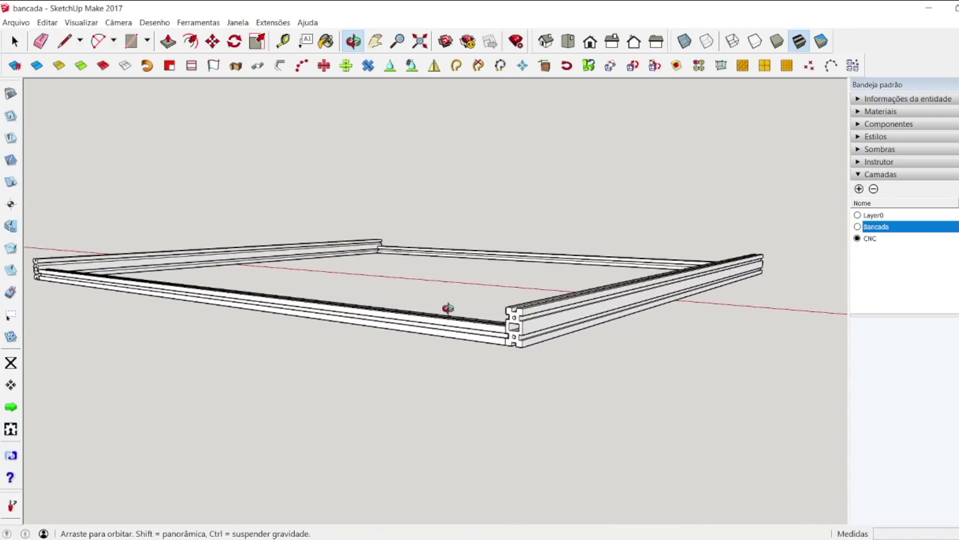
left_click_drag(684, 291, 540, 348)
left_click_drag(457, 300, 383, 331)
left_click_drag(651, 279, 568, 211)
scroll(569, 211, "down", 2)
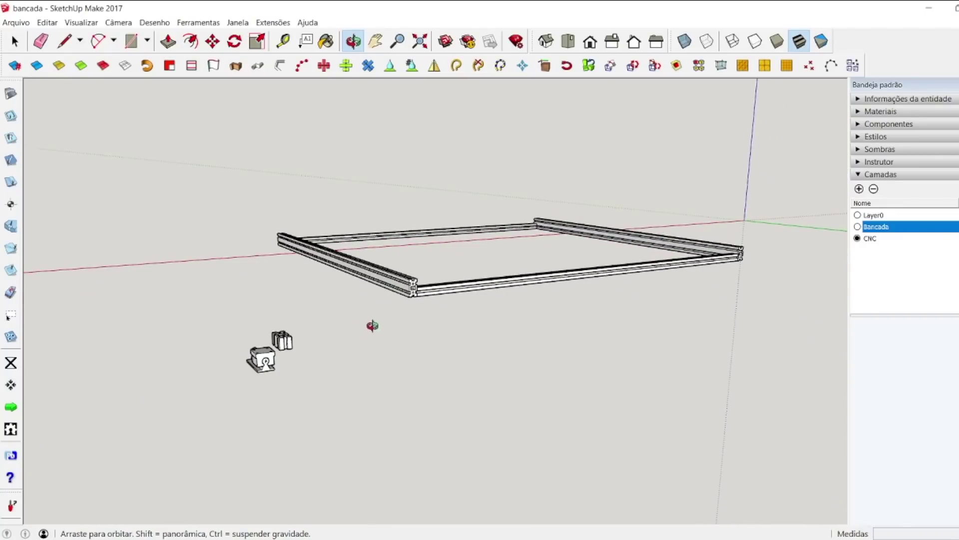
key("space")
scroll(291, 354, "down", 2)
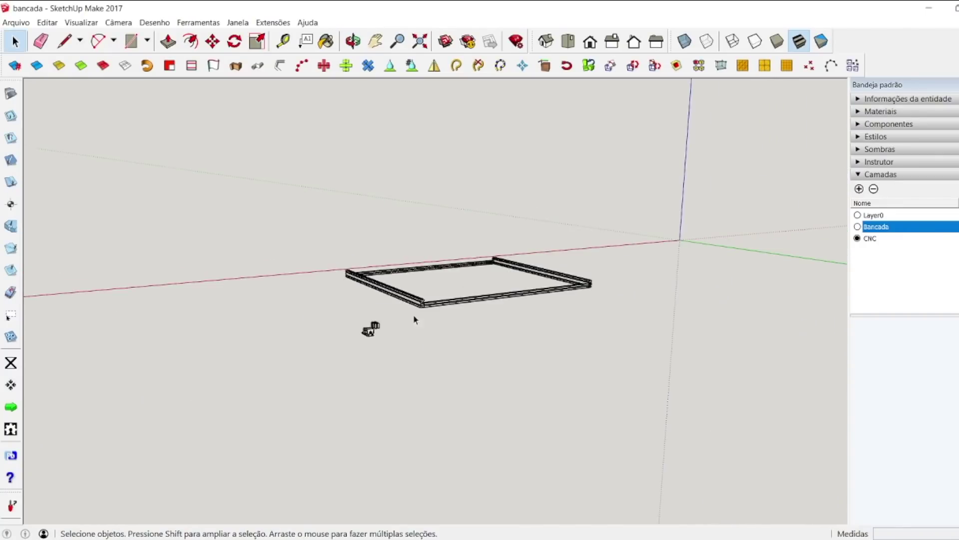
scroll(396, 334, "up", 5)
scroll(350, 292, "down", 3)
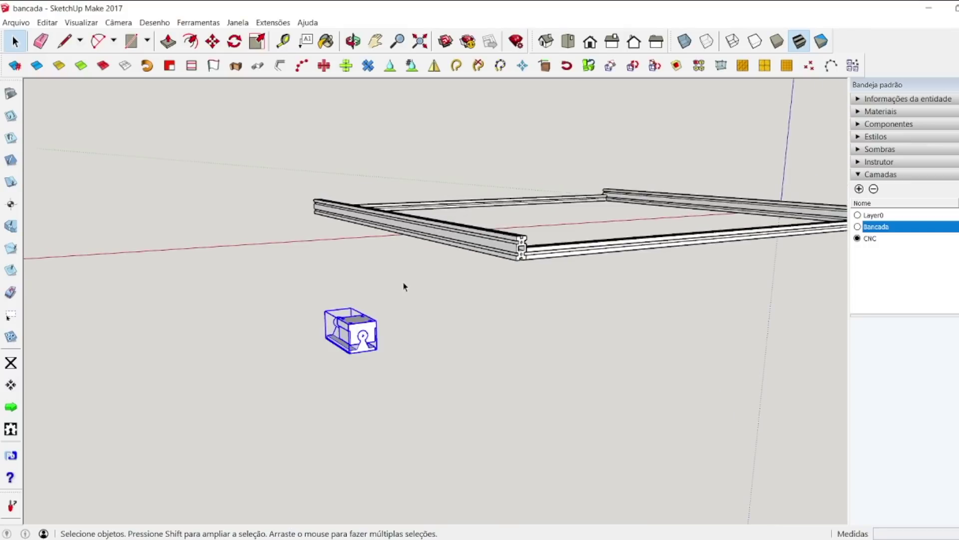
left_click_drag(451, 414, 451, 414)
Step: Examine the slotted end section of the side rail and the base of the linear bearing's guide rail up close
scroll(488, 264, "up", 4)
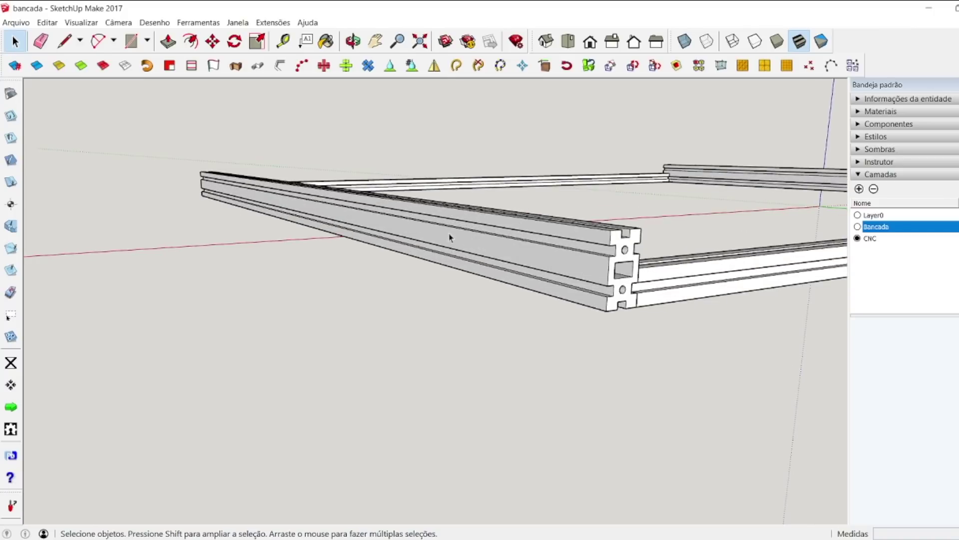
scroll(455, 240, "down", 5)
scroll(482, 242, "up", 7)
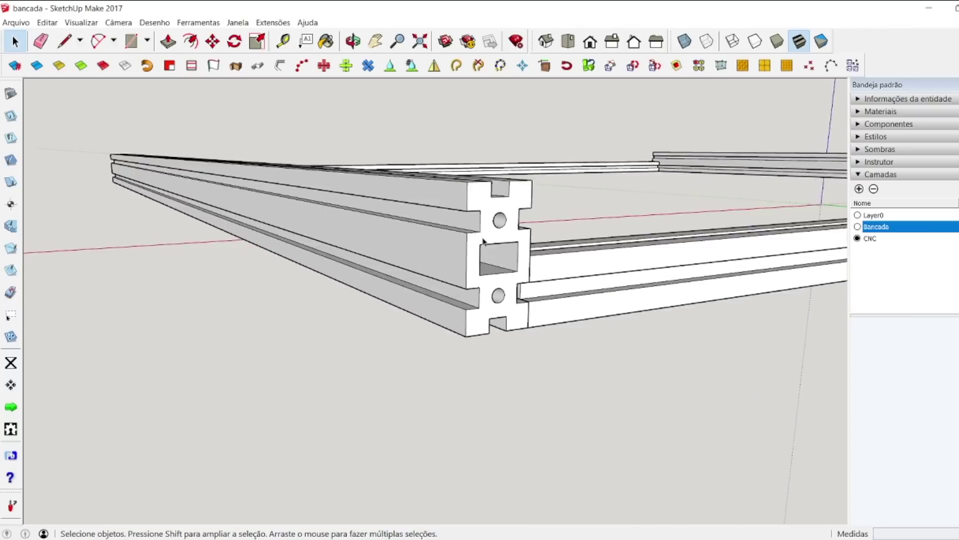
scroll(484, 243, "up", 4)
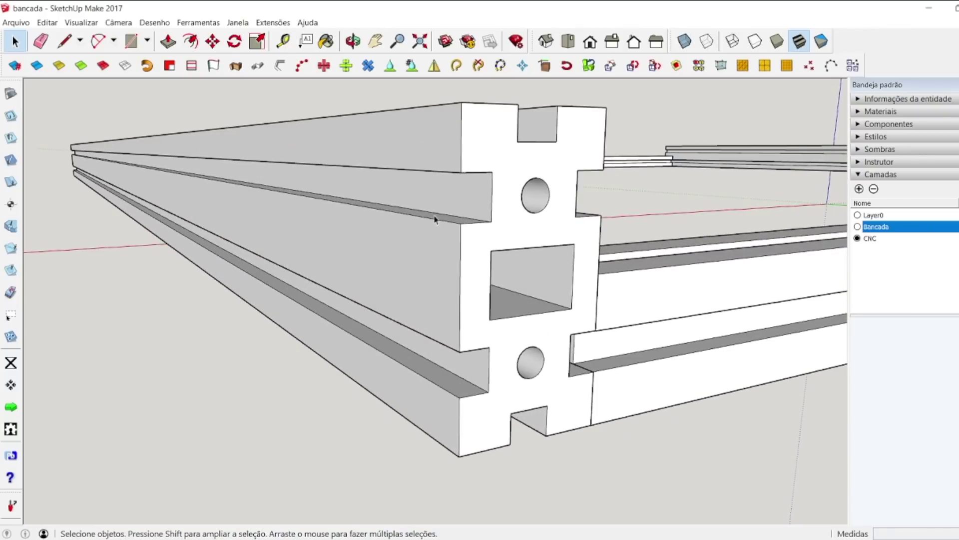
triple_click(478, 199)
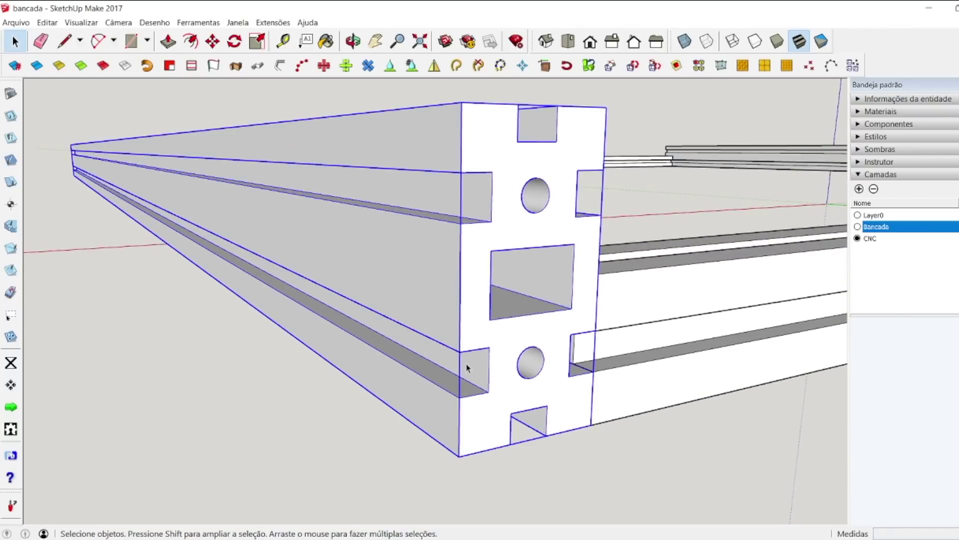
left_click(378, 446)
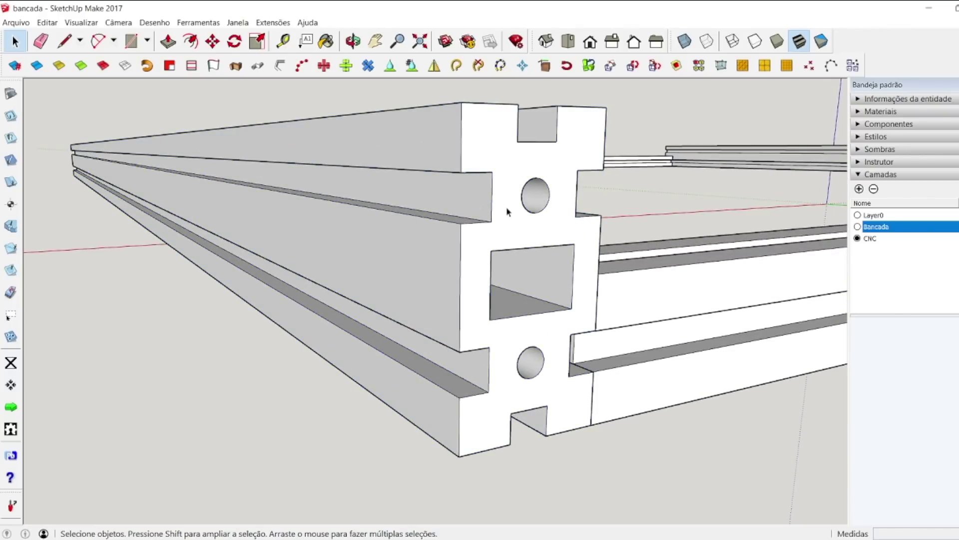
scroll(506, 208, "down", 8)
scroll(509, 212, "down", 2)
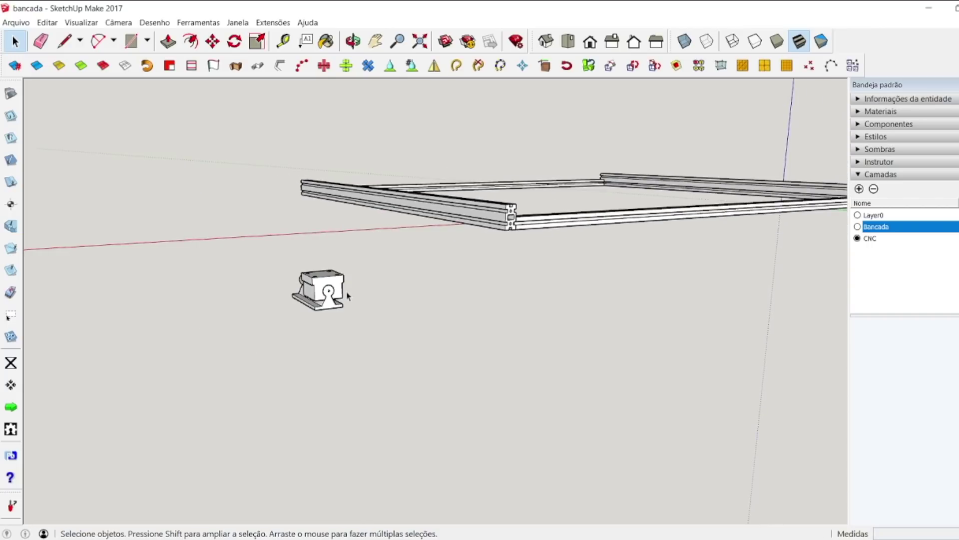
scroll(306, 327, "up", 8)
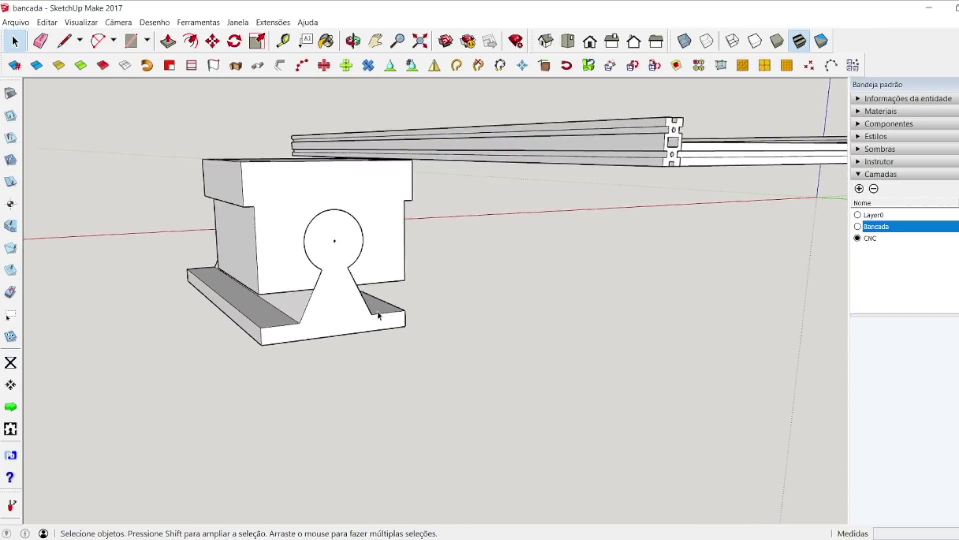
scroll(391, 321, "up", 3)
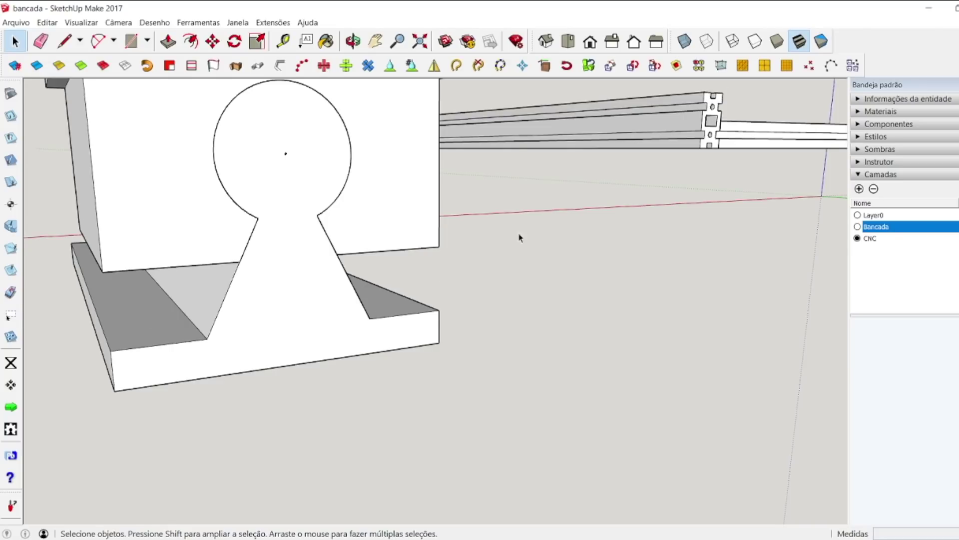
Step: Rotate the loose linear bearing assembly 90° about its length so the guide rail's base faces the side rail
scroll(422, 361, "down", 5)
left_click(406, 331)
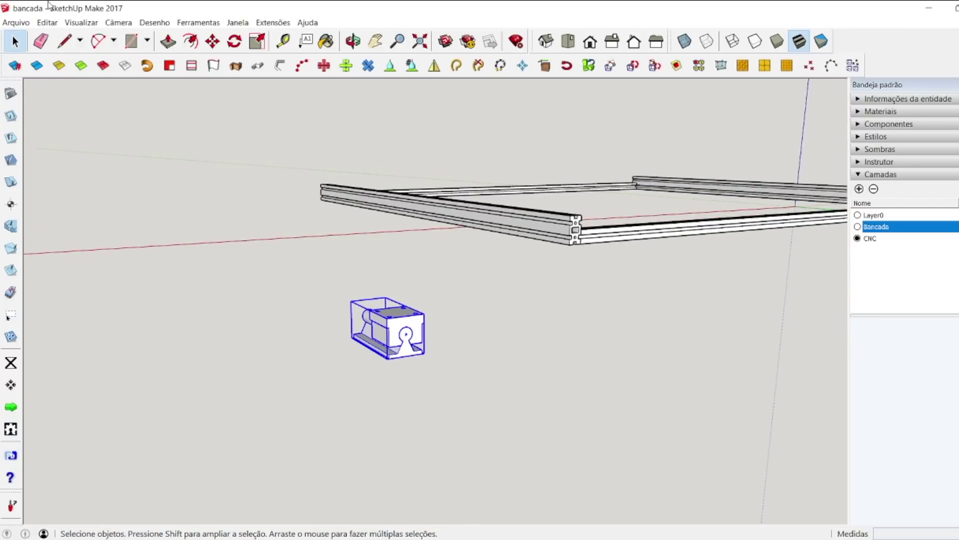
left_click(213, 41)
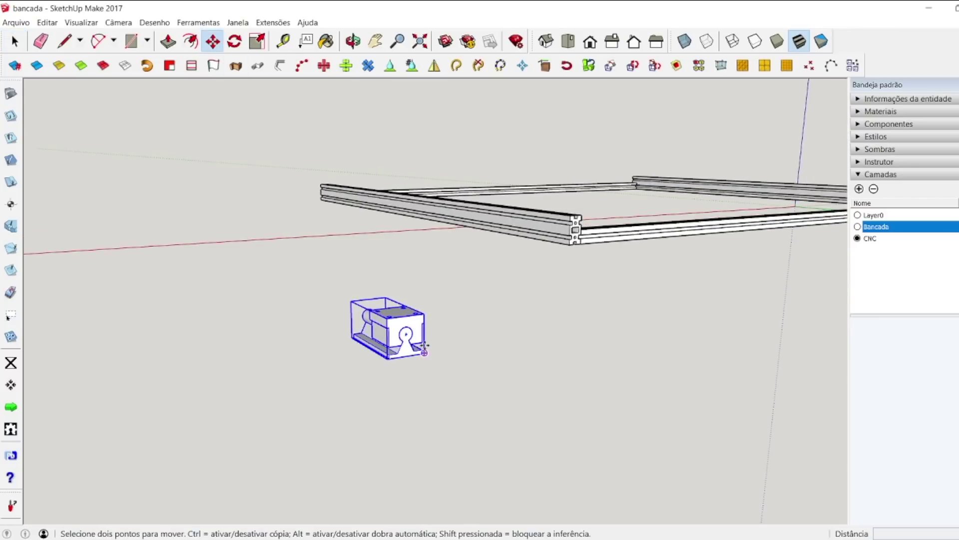
left_click(406, 320)
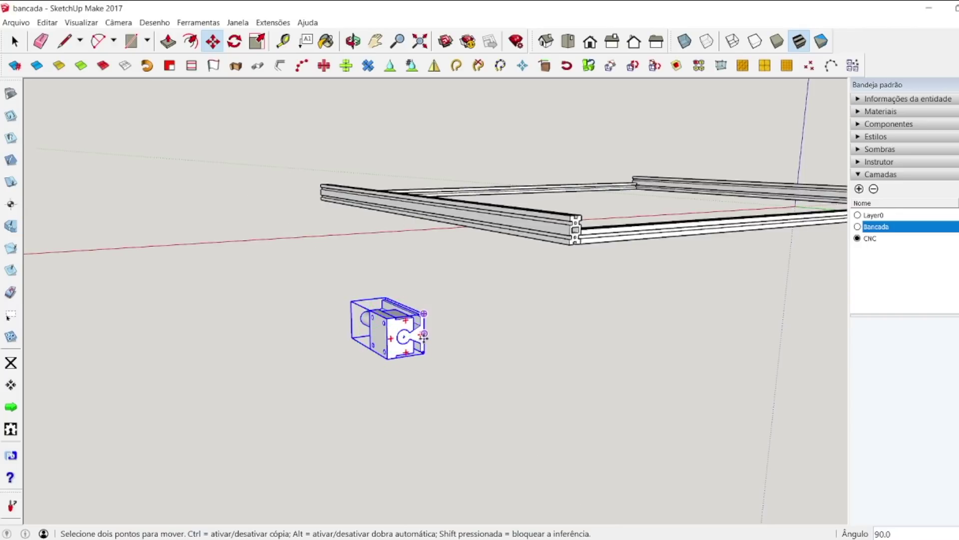
left_click(423, 345)
Step: Move the bearing assembly against the side rail so its base corner meets the lower corner of the rail's end
scroll(569, 245, "up", 5)
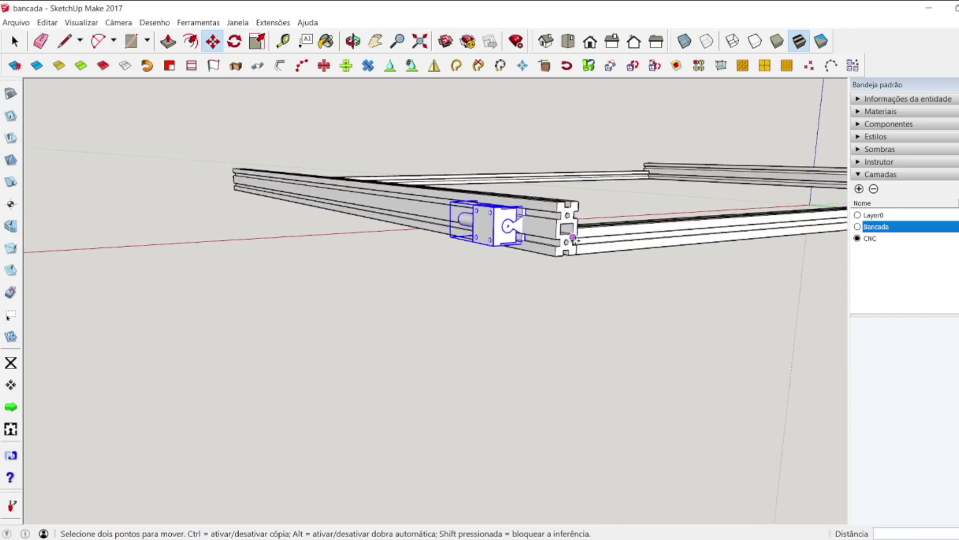
scroll(568, 245, "up", 2)
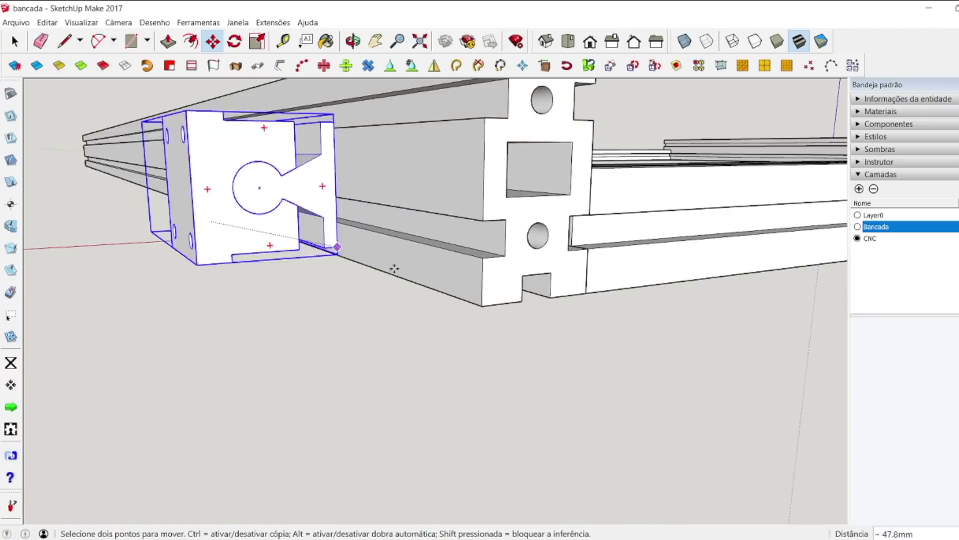
left_click(534, 453)
Step: Raise the bearing assembly 10 mm on the face of the side rail
scroll(223, 381, "down", 5)
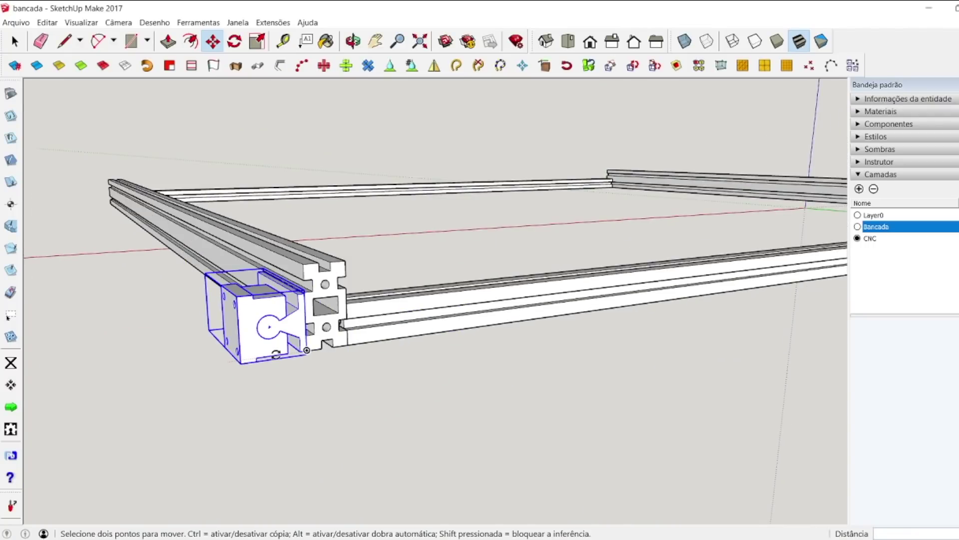
scroll(312, 315, "up", 4)
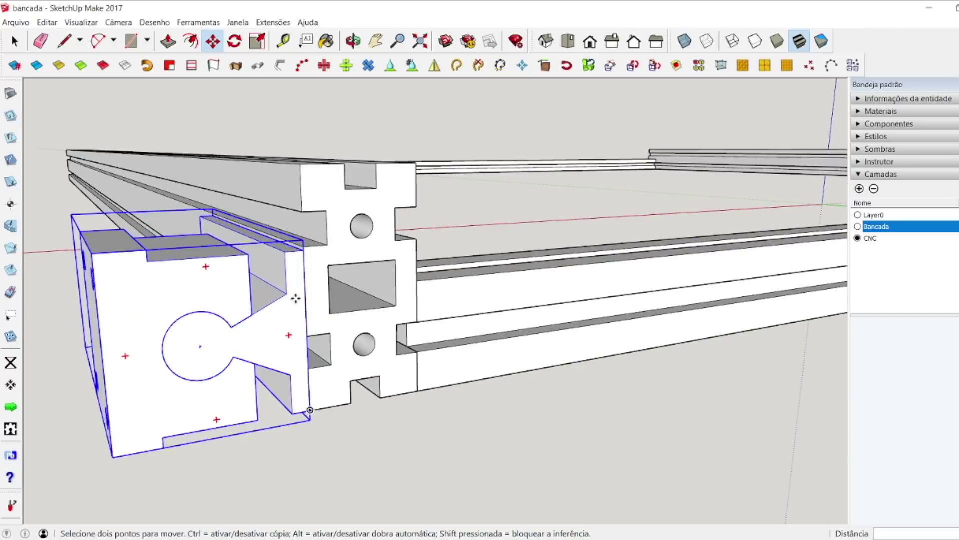
left_click(278, 343)
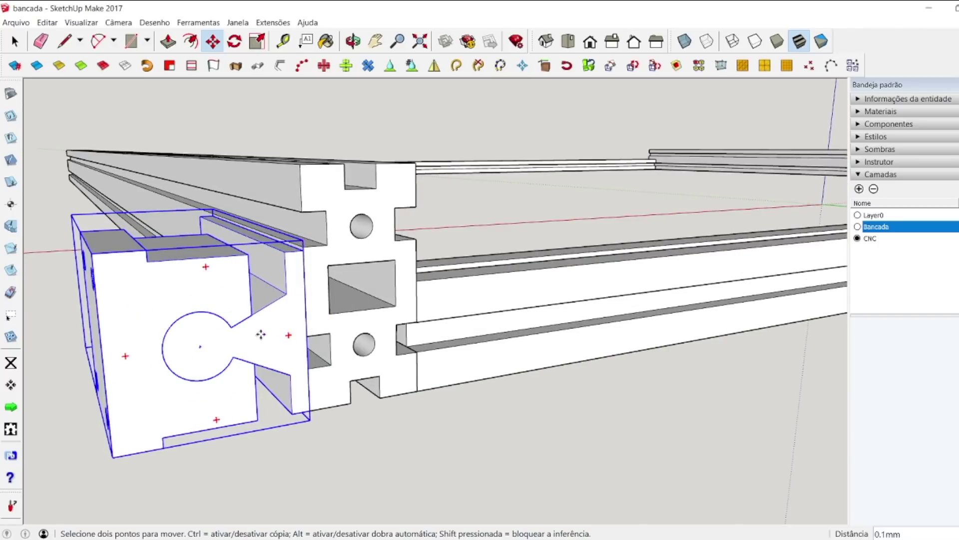
type("10")
key("Return")
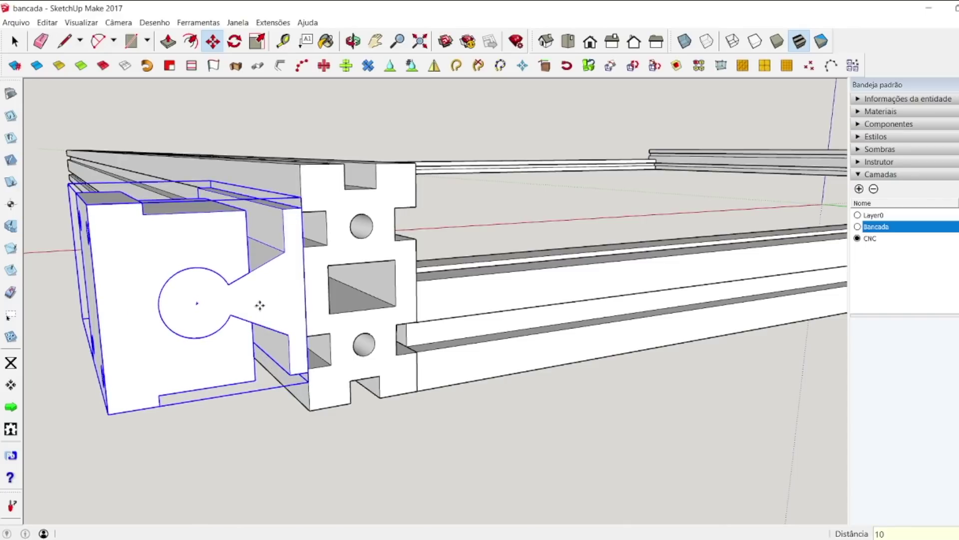
key("space")
left_click(509, 481)
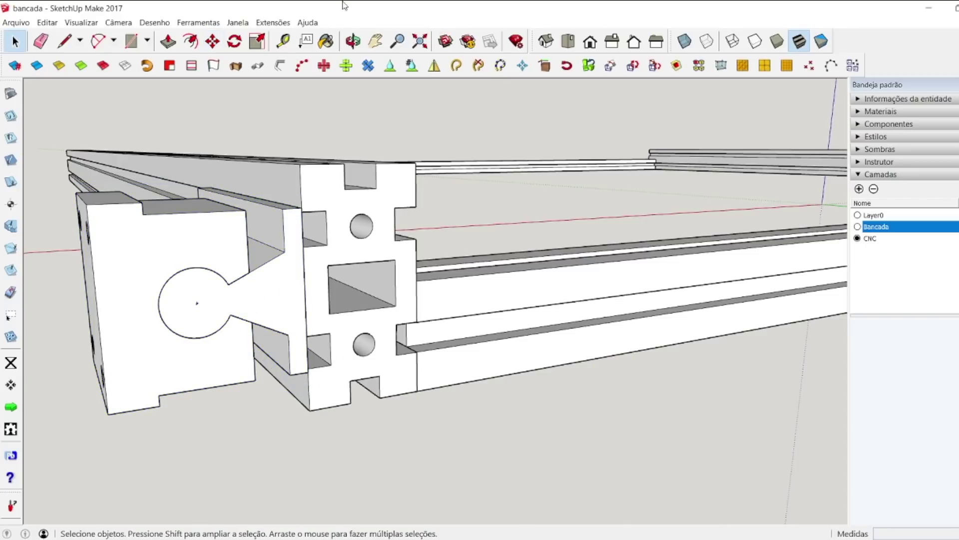
Step: Shift the bearing assembly slightly inward along the side rail, setting it back from the rail's end
left_click(353, 42)
left_click_drag(345, 85, 458, 172)
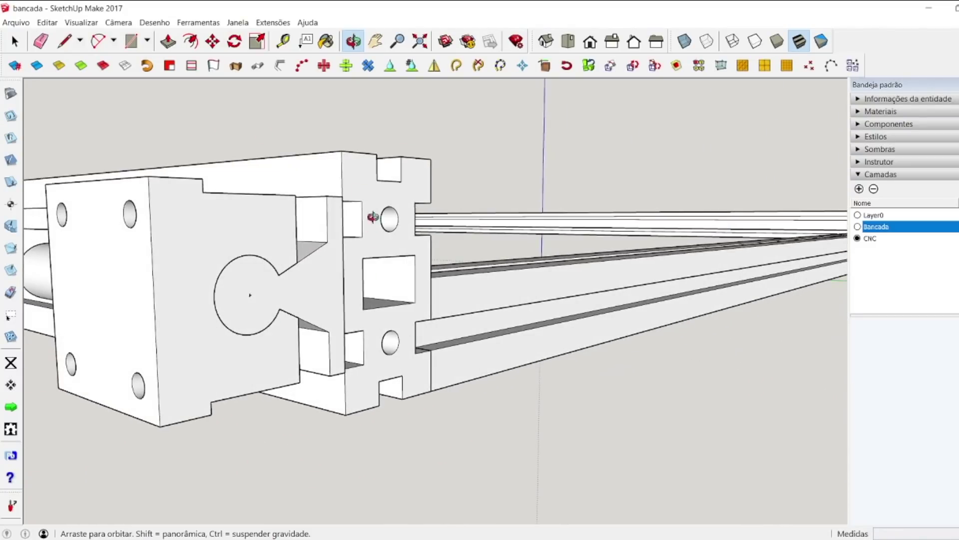
key("space")
left_click(249, 188)
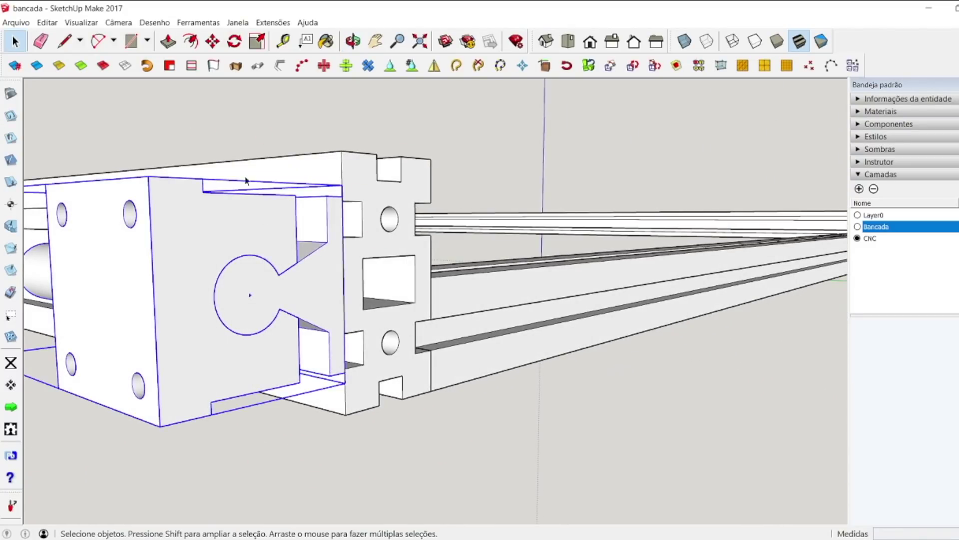
left_click(213, 42)
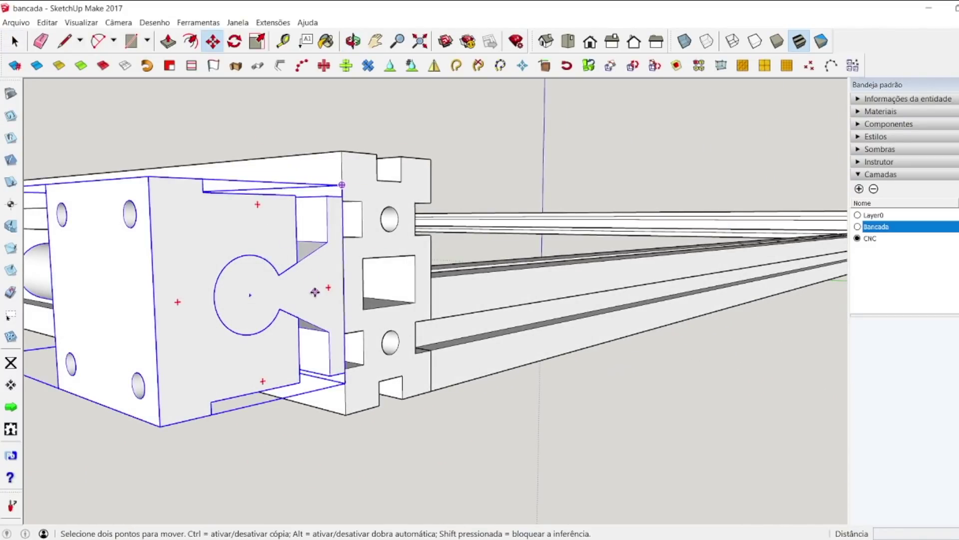
left_click(315, 292)
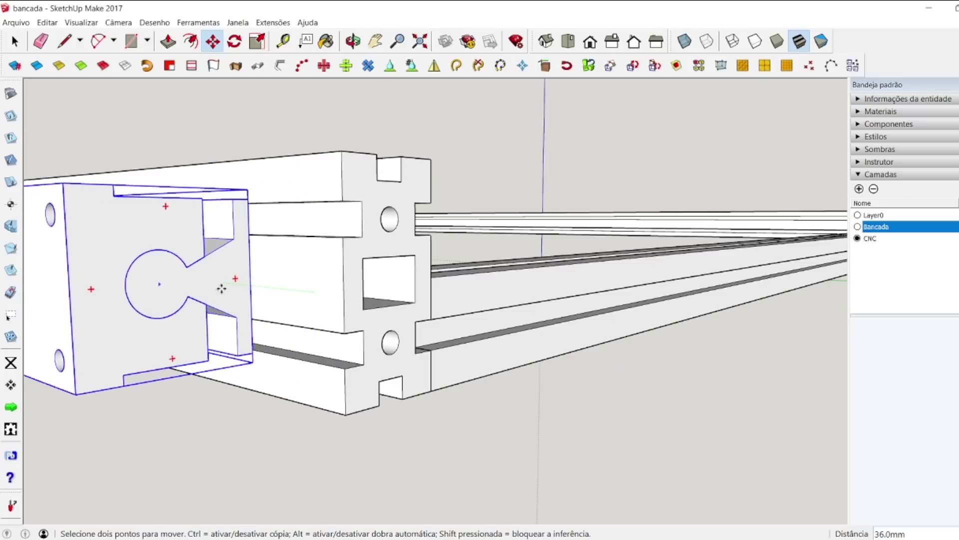
left_click(223, 287)
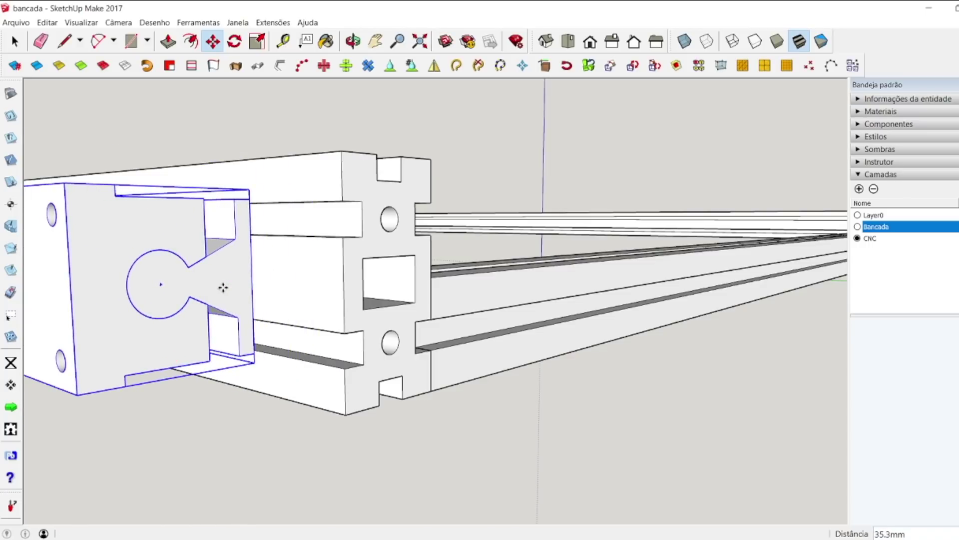
type("1")
key("Return")
key("space")
left_click(603, 454)
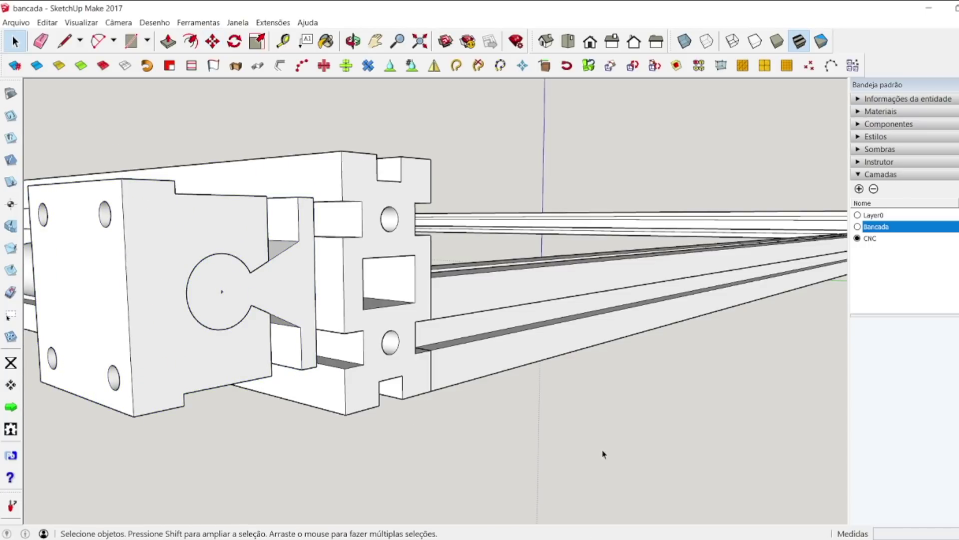
Step: Explode the linear bearing assembly on the side rail into a separate bearing block and guide rail
scroll(682, 250, "down", 8)
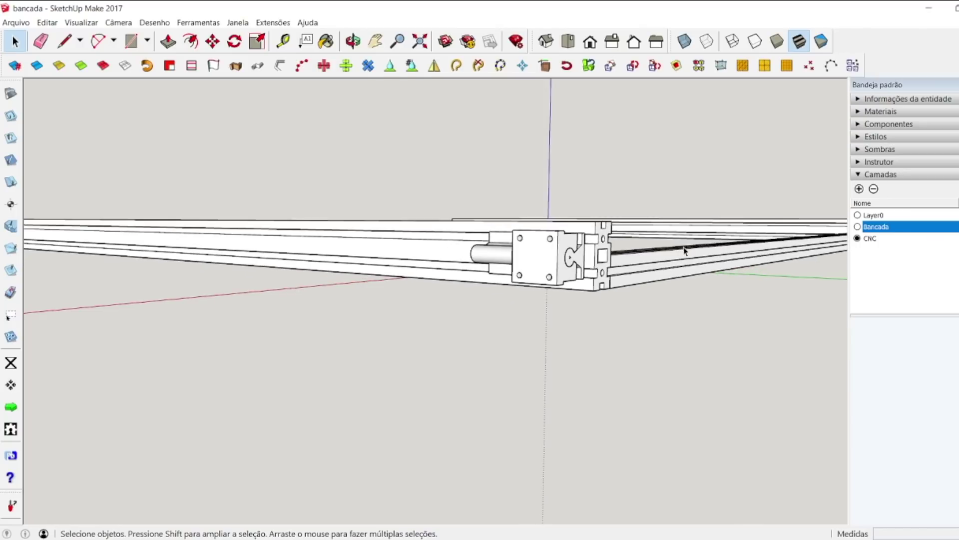
scroll(684, 249, "down", 2)
left_click(353, 41)
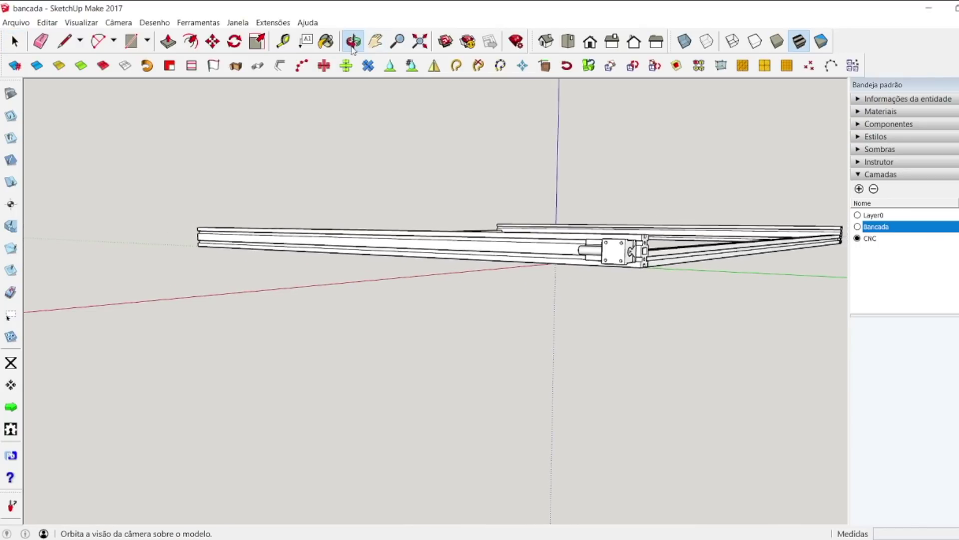
left_click_drag(192, 238, 713, 260)
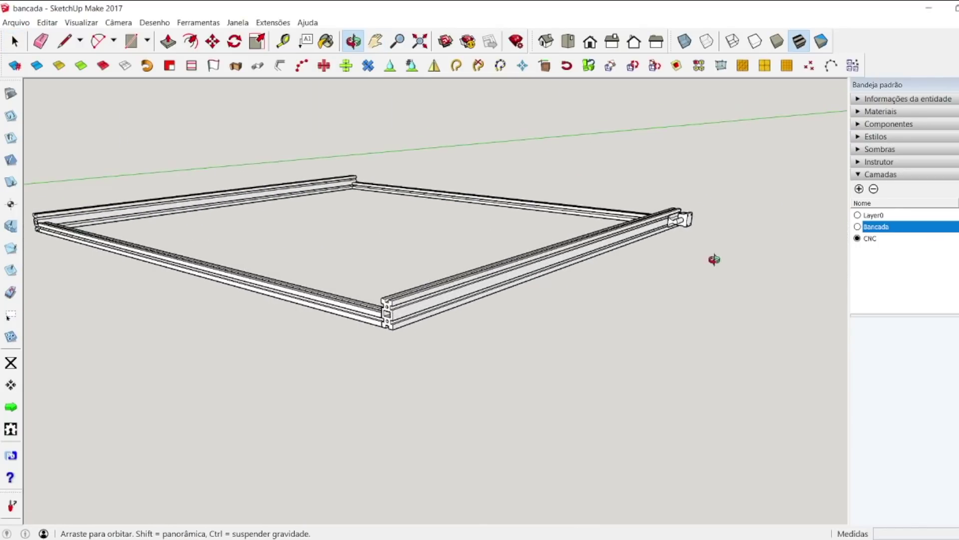
scroll(649, 242, "up", 3)
key("space")
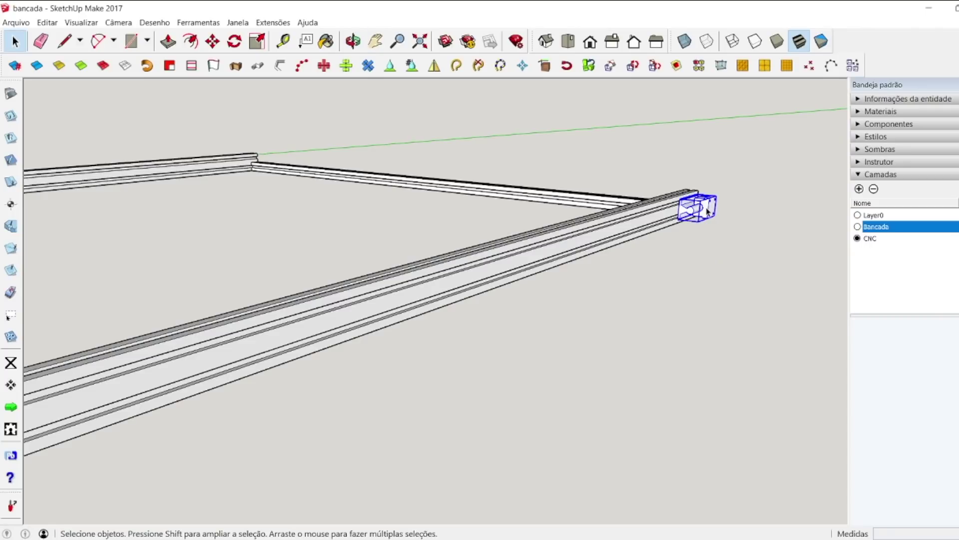
right_click(707, 211)
left_click(752, 277)
scroll(690, 210, "down", 5)
scroll(687, 208, "up", 10)
scroll(710, 206, "up", 2)
left_click(716, 205)
left_click(674, 241)
left_click(707, 240)
Step: Scale only the guide rail lengthwise along the side rail by a factor of about 6.23
left_click(645, 249)
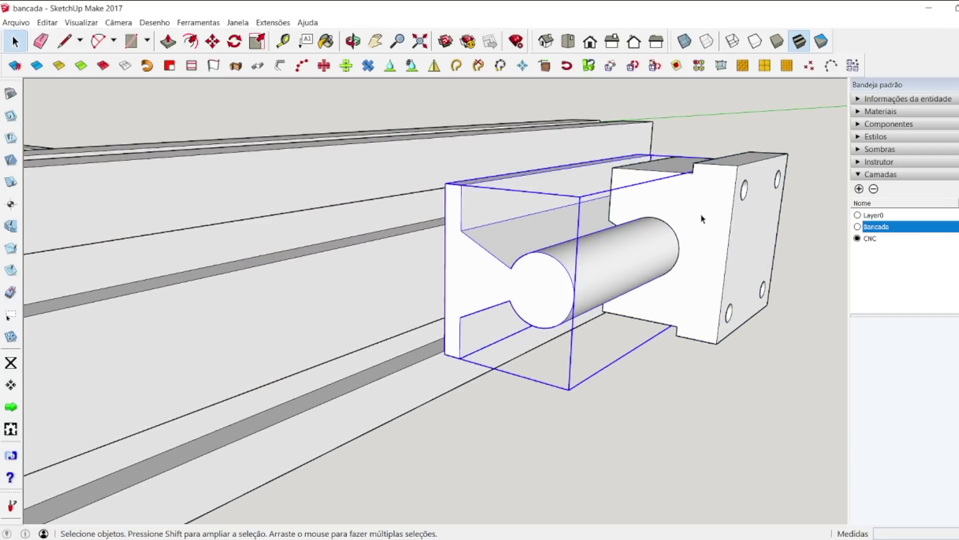
scroll(699, 218, "down", 8)
scroll(705, 216, "down", 3)
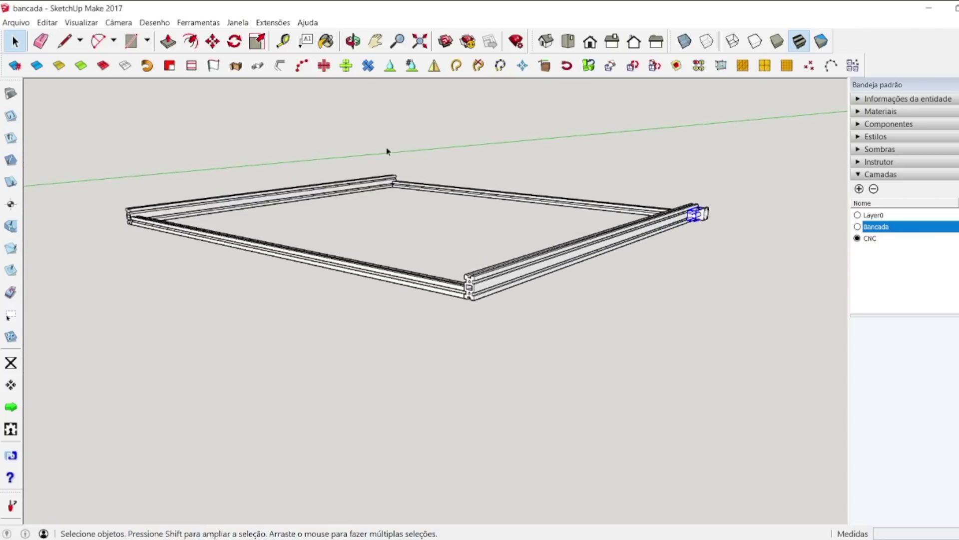
left_click(257, 41)
scroll(681, 210, "up", 5)
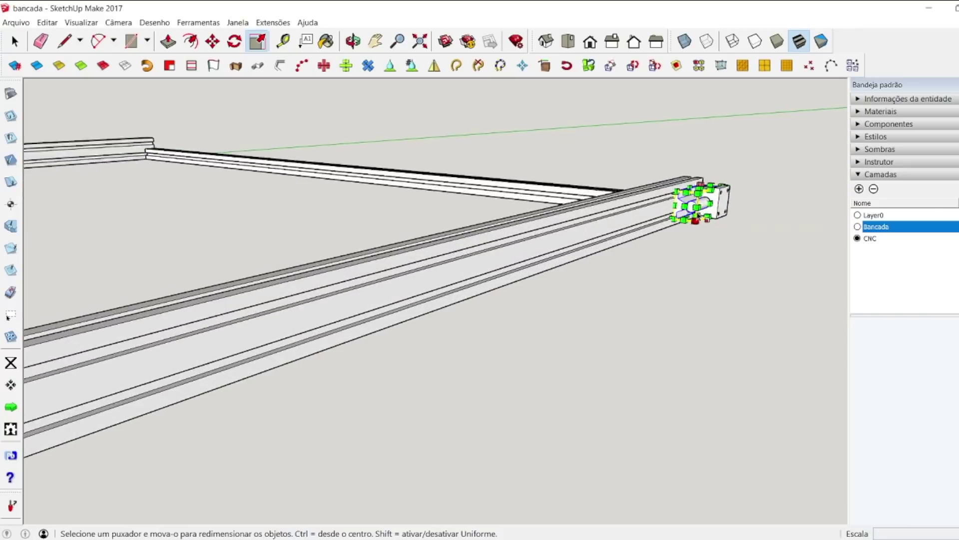
left_click_drag(680, 202, 225, 345)
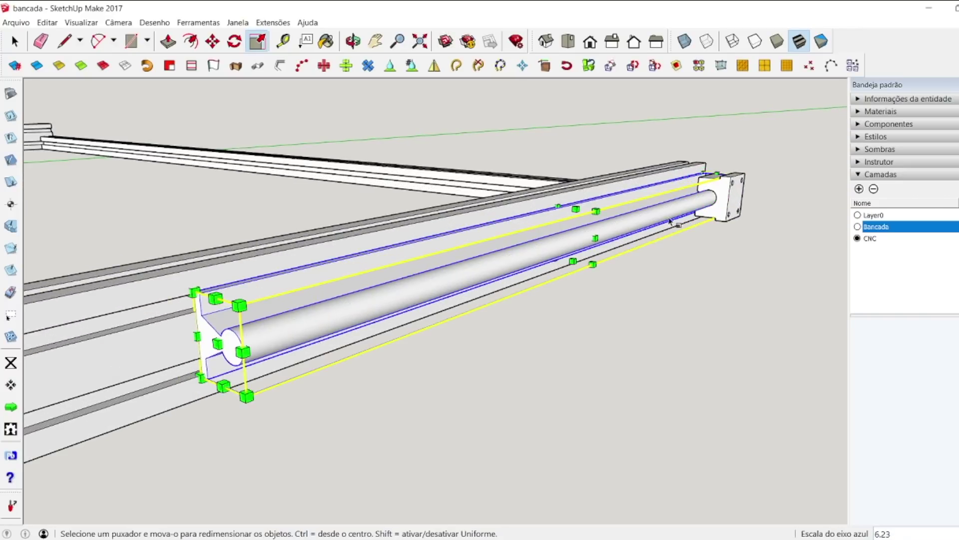
Step: Stretch the guide rail further until its free end is flush with the opposite end of the side rail
scroll(478, 283, "down", 5)
scroll(680, 213, "up", 4)
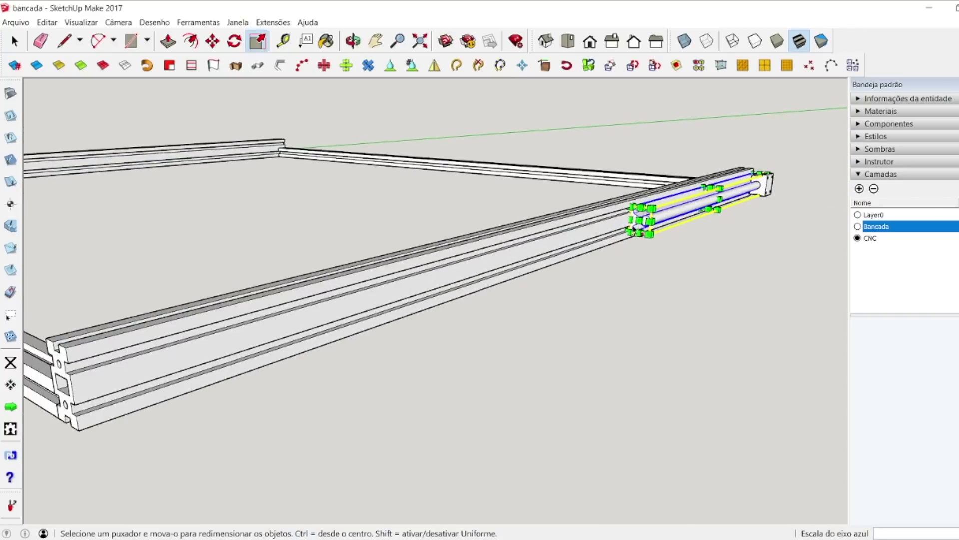
left_click_drag(630, 224, 95, 427)
scroll(45, 404, "up", 5)
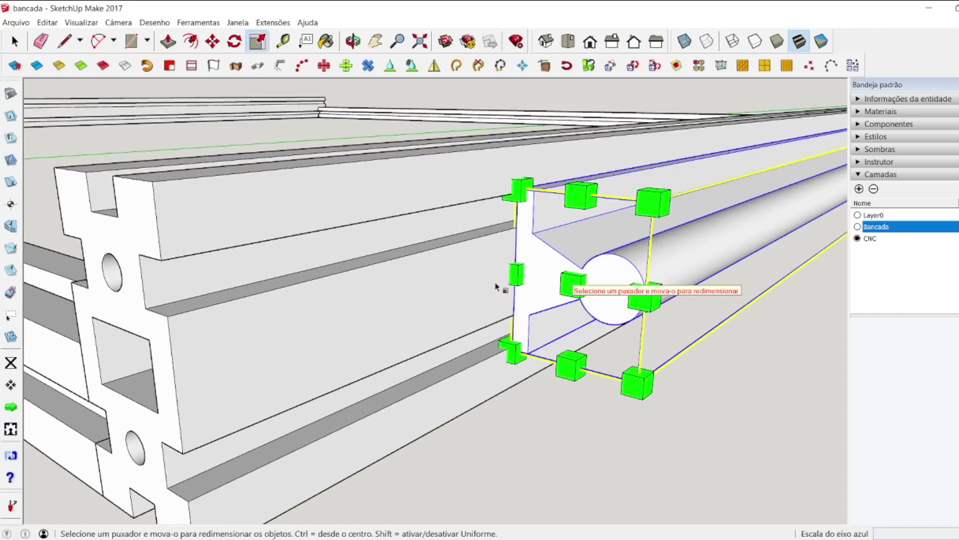
left_click_drag(573, 285, 192, 440)
left_click_drag(154, 190, 169, 201)
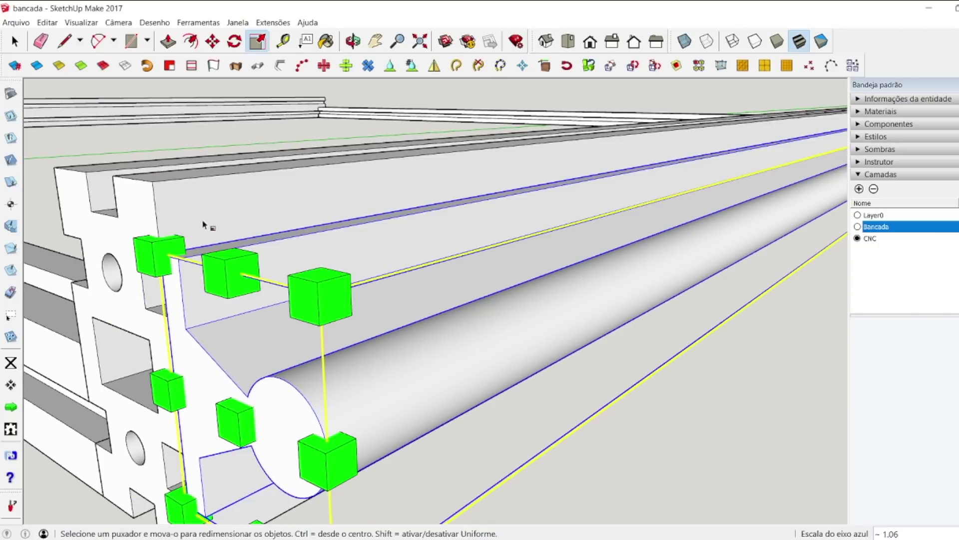
key("space")
left_click(515, 449)
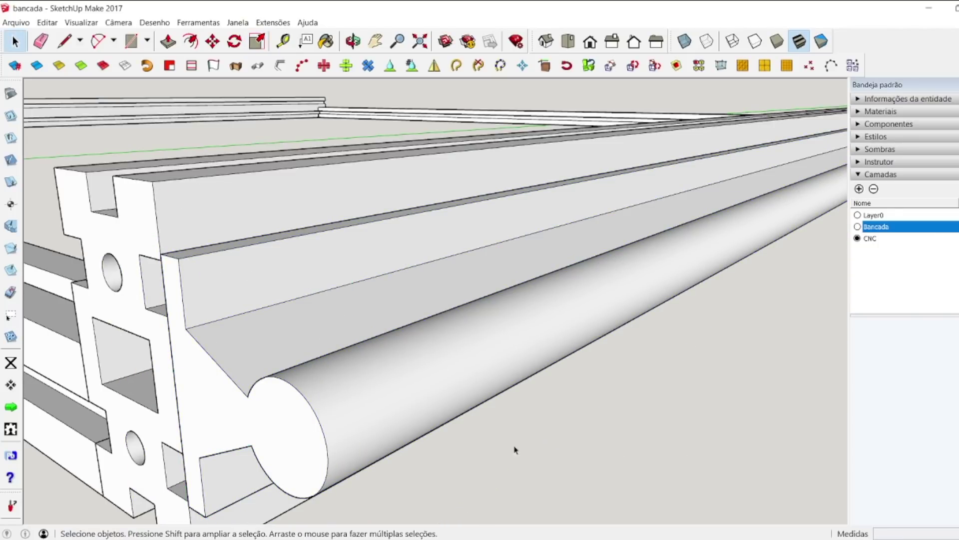
Step: Push the guide rail's end face inward by 10 mm so it sits back from the side rail's end
double_click(280, 432)
left_click(281, 430)
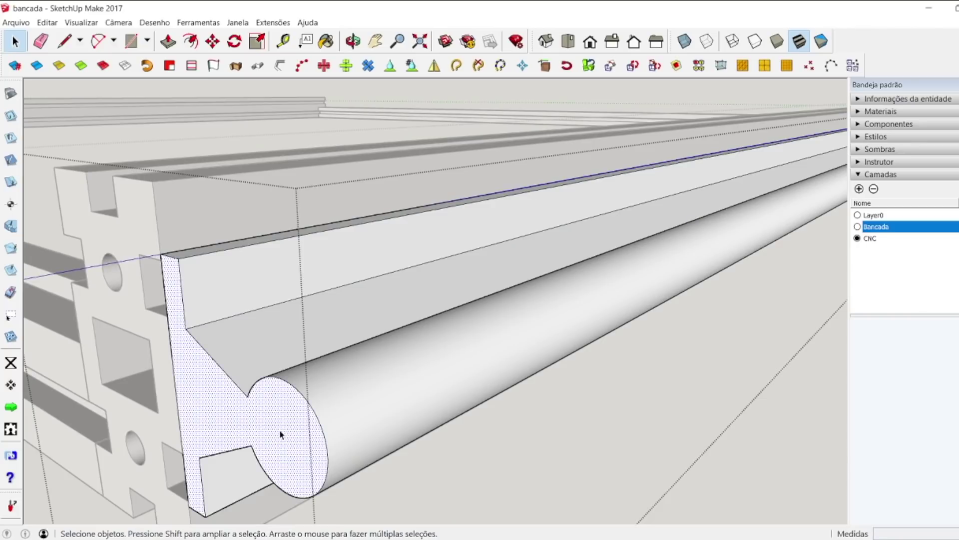
left_click(169, 42)
mouse_move(253, 392)
left_mouse_down()
mouse_move(261, 407)
mouse_move(269, 392)
left_mouse_up()
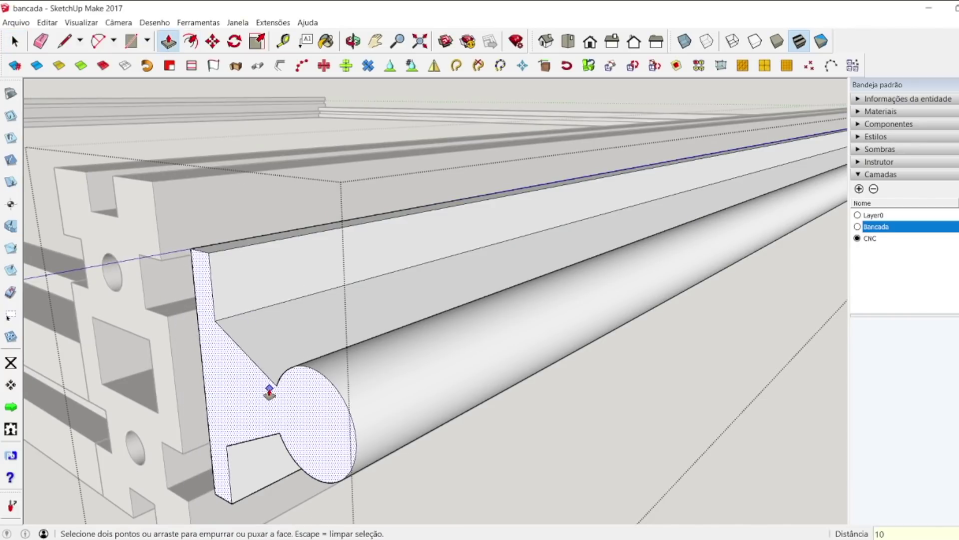
type("10")
key("Return")
key("space")
left_click(799, 499)
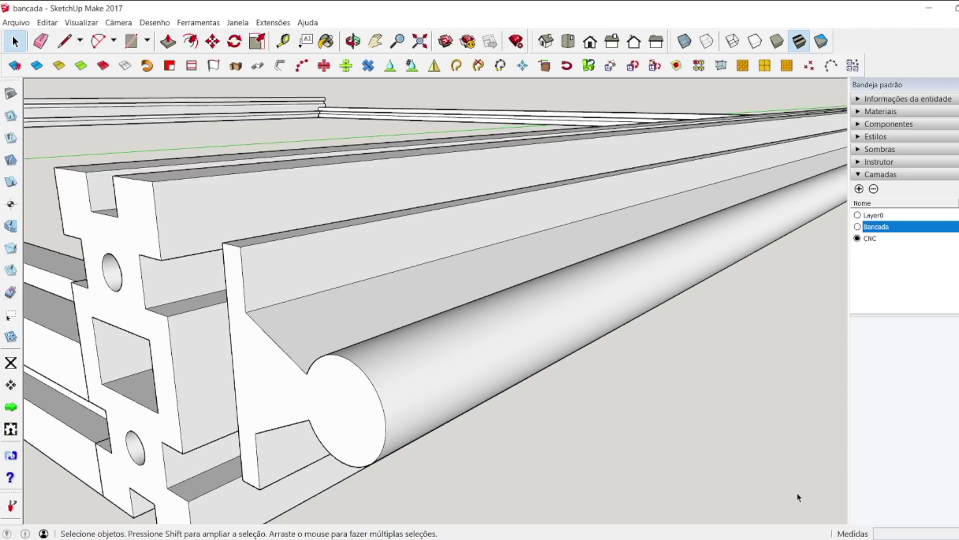
Step: Move the bearing block about 472 mm along the guide rail, inward from the rail's far end
scroll(220, 348, "down", 10)
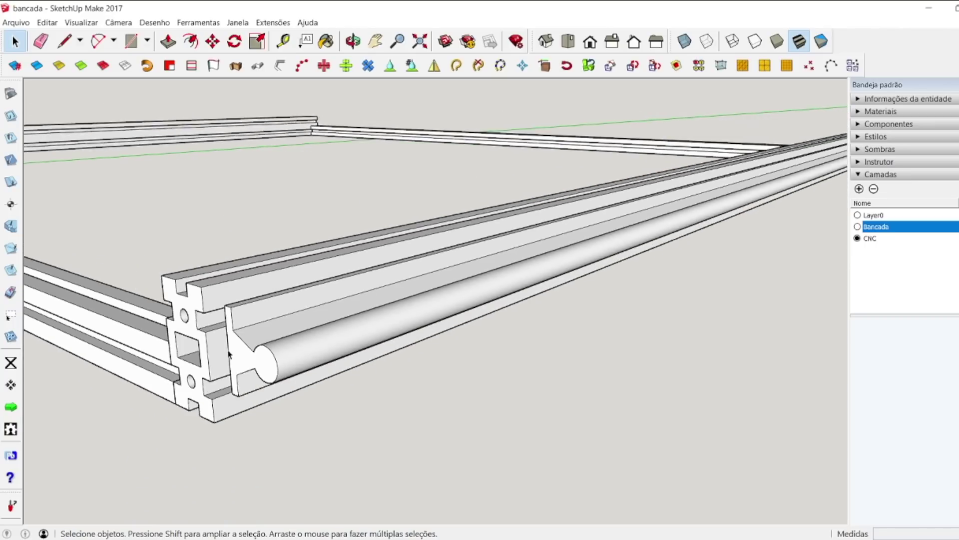
scroll(595, 243, "up", 6)
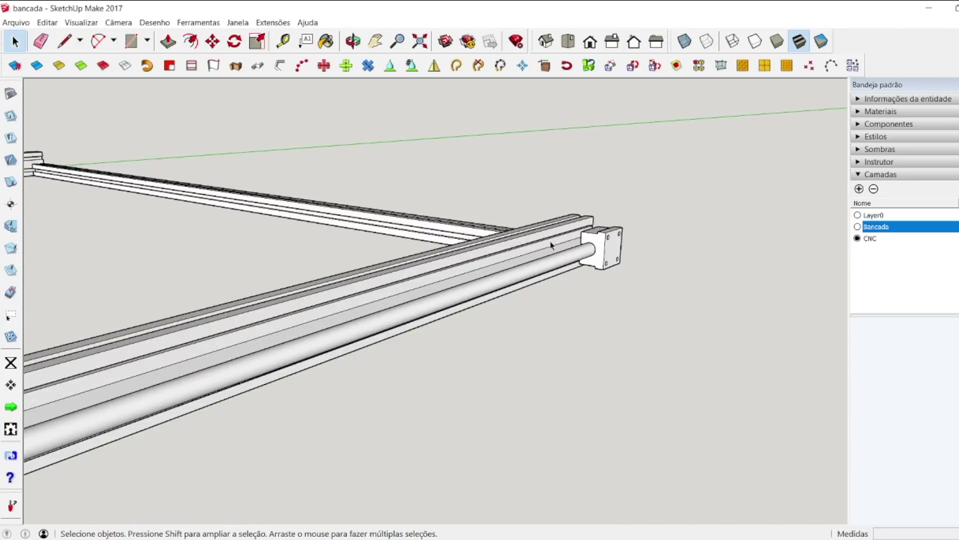
left_click(649, 264)
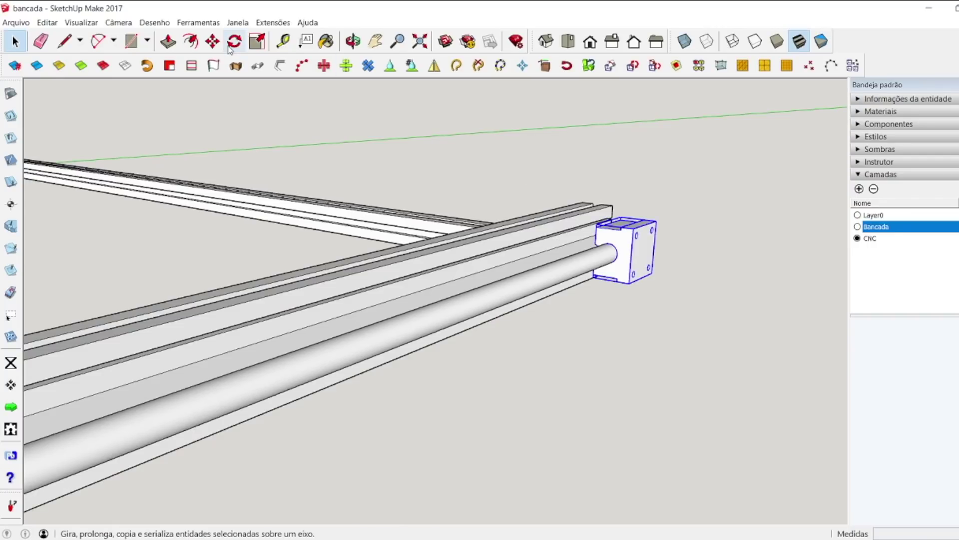
left_click(213, 41)
left_click(650, 254)
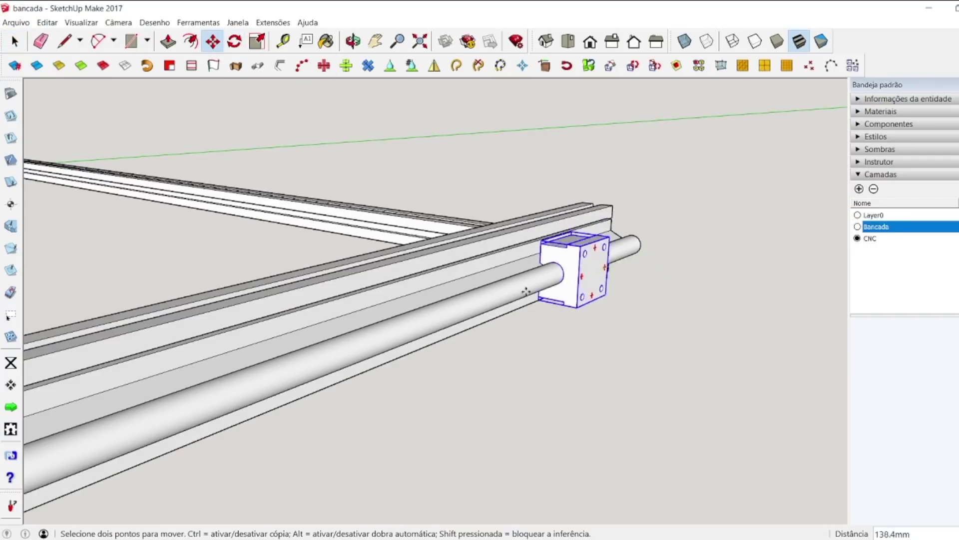
type("471.5")
key("Return")
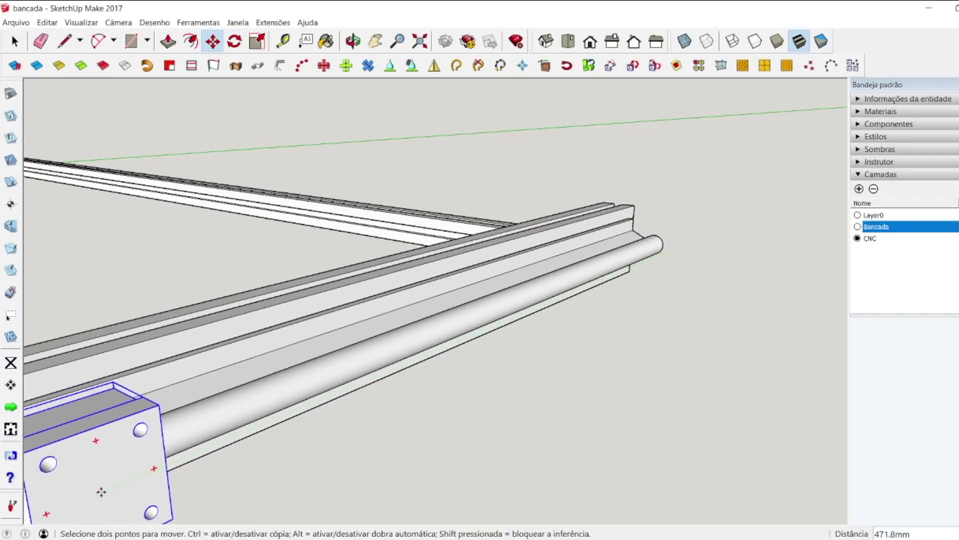
Step: Shift the bearing block about 377 mm further along the guide rail toward the middle of the side rail
scroll(527, 243, "down", 6)
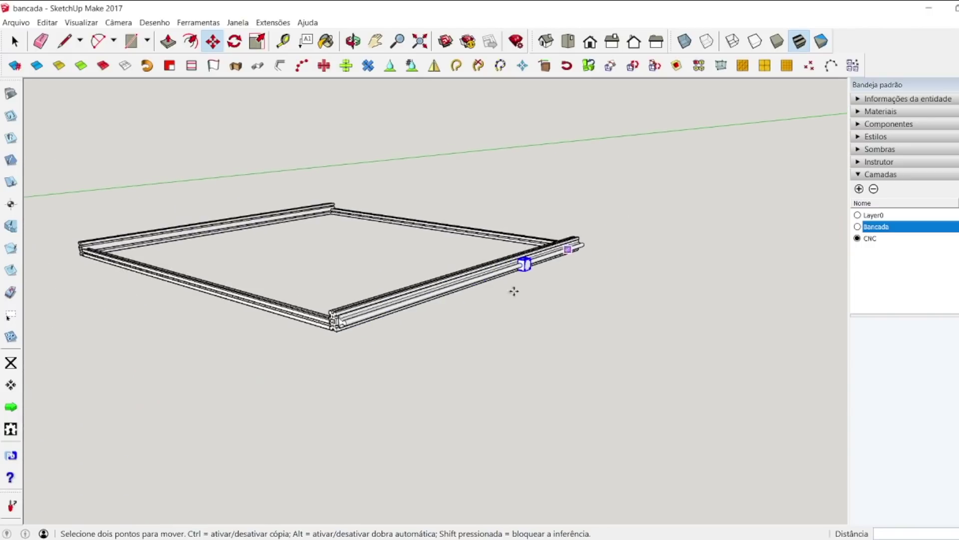
scroll(421, 311, "up", 2)
scroll(586, 243, "up", 2)
left_click(598, 243)
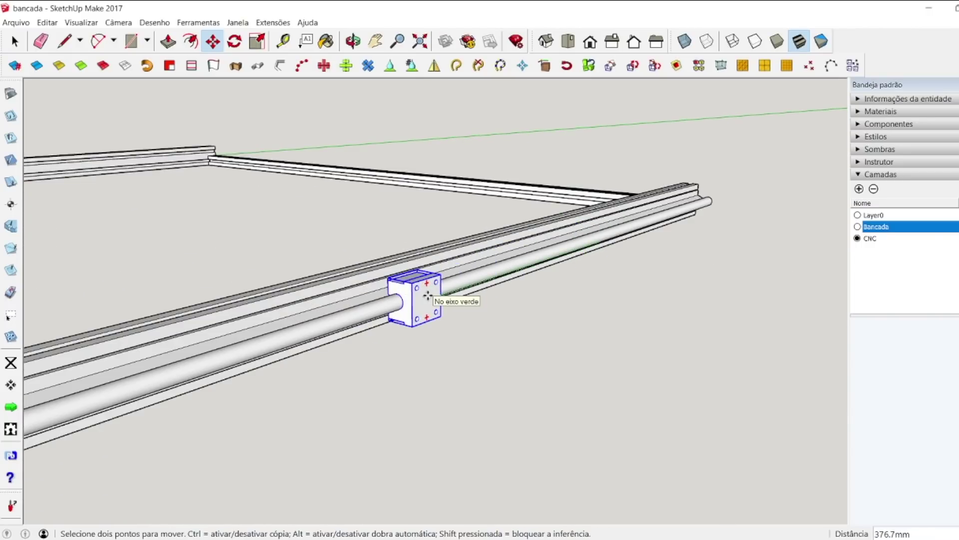
left_click(428, 295)
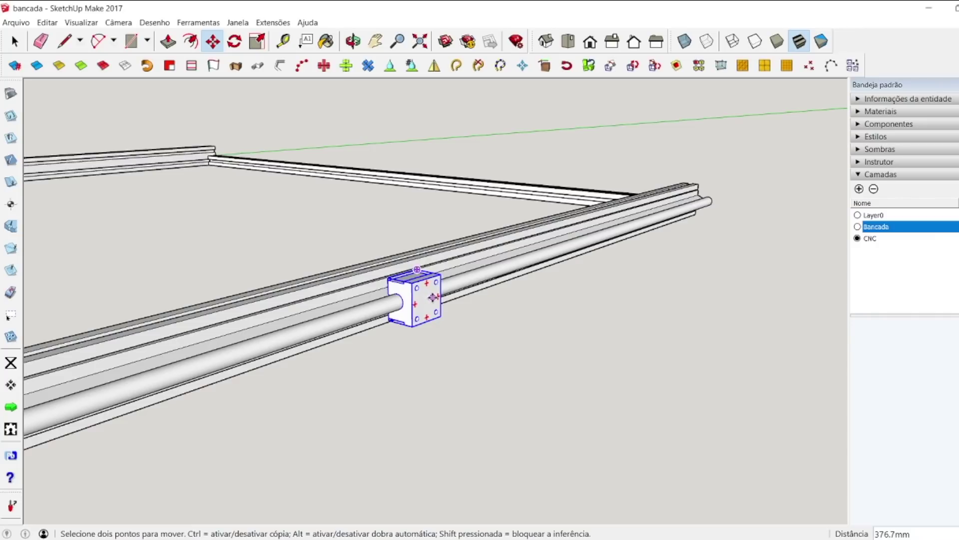
Step: Copy the bearing block along the guide rail and snap the copy corner to corner against the original block
left_click(432, 297, "ctrl")
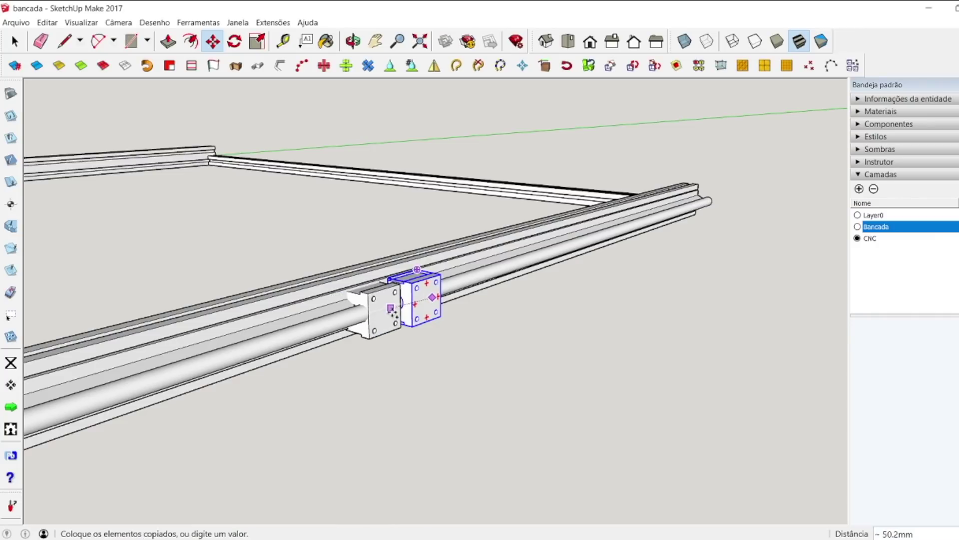
left_click(392, 310)
scroll(374, 292, "up", 5)
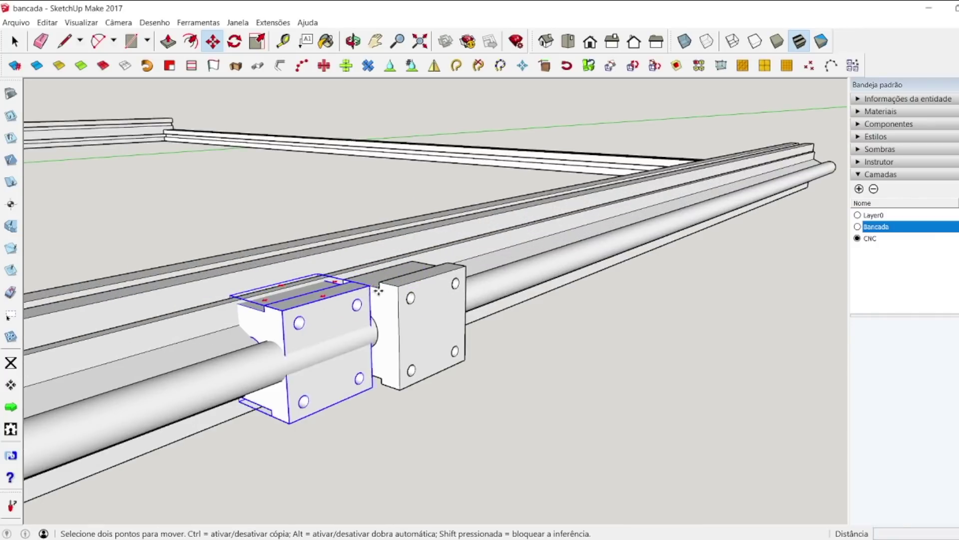
left_click(372, 289)
scroll(417, 296, "up", 5)
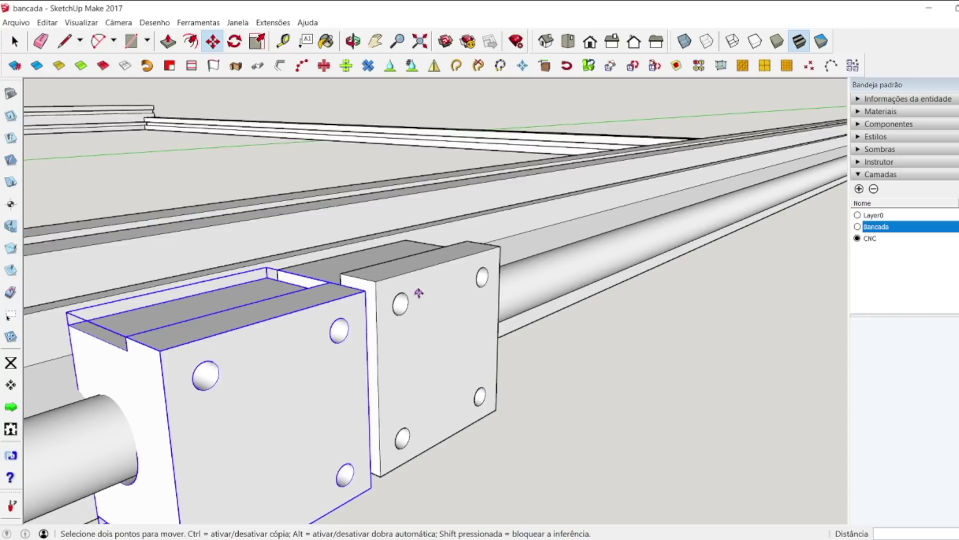
left_click(333, 289)
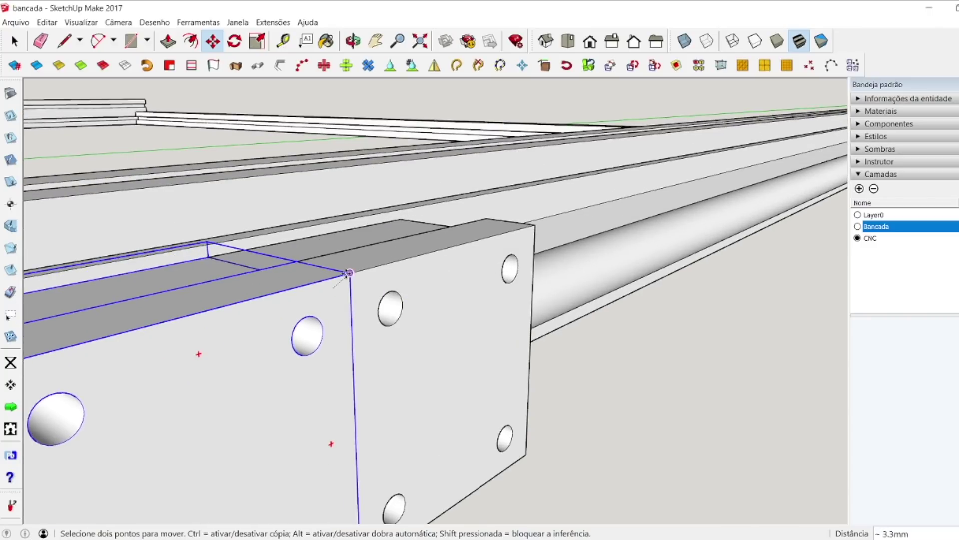
left_click(350, 274)
Step: Move the copied bearing block 100 mm along the guide rail, away from the original block
scroll(442, 300, "down", 3)
left_click(458, 298)
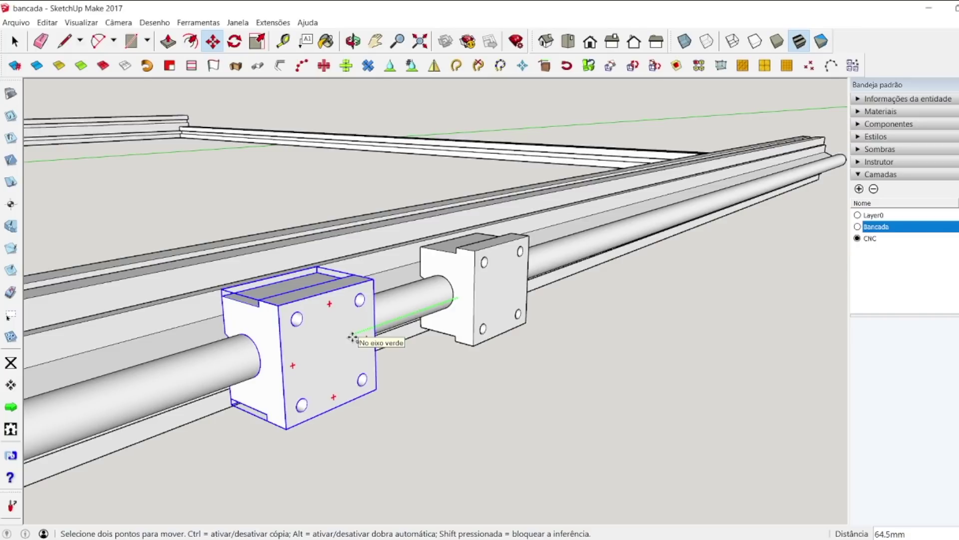
left_click(352, 338)
type("1")
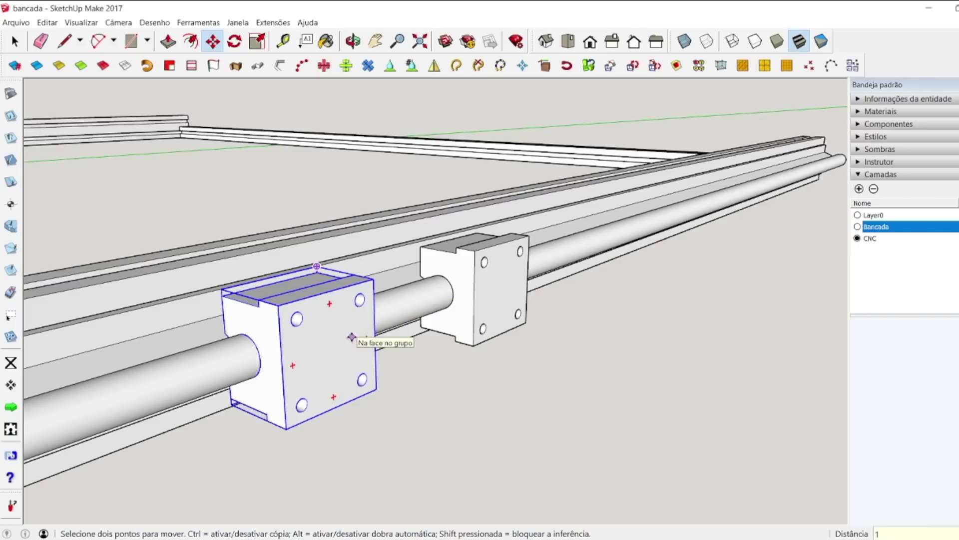
type("00")
key("Return")
key("space")
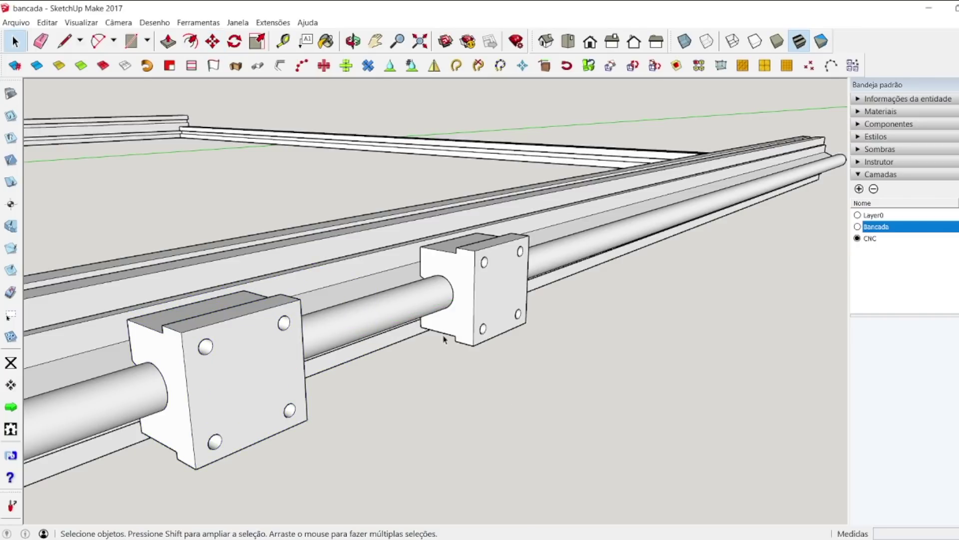
Step: Group the guide rail, both bearing blocks and the side rail's aluminium profile into a single assembly
scroll(579, 214, "down", 5)
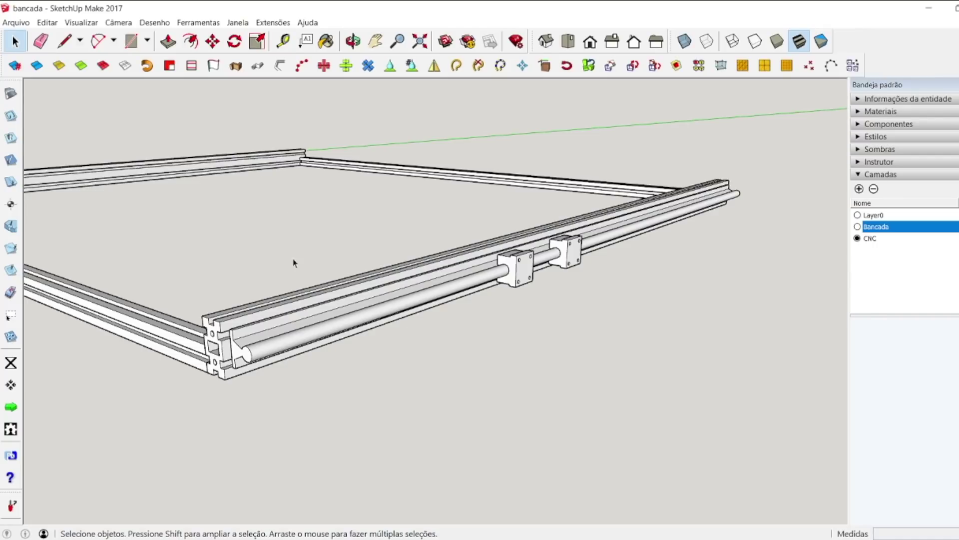
left_click(316, 336)
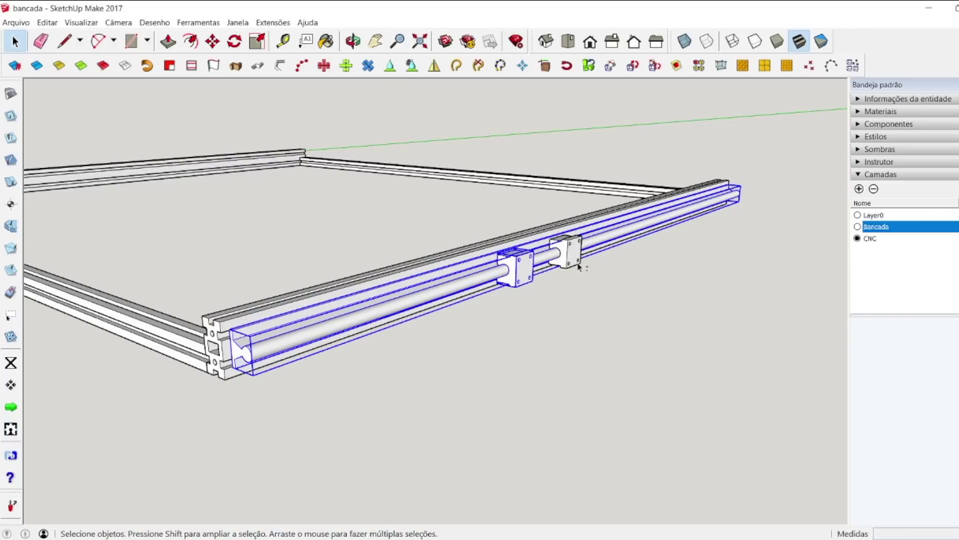
left_click(244, 322, "shift")
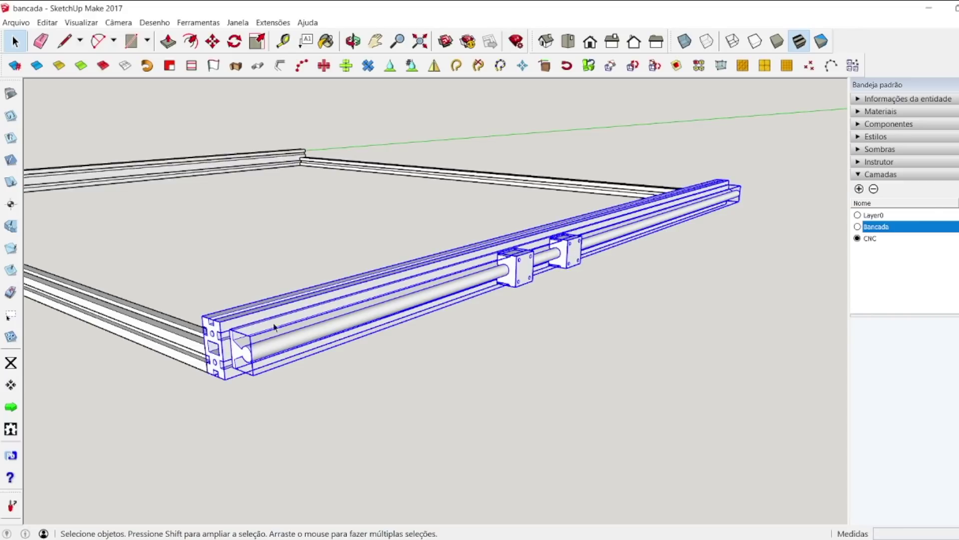
right_click(319, 336)
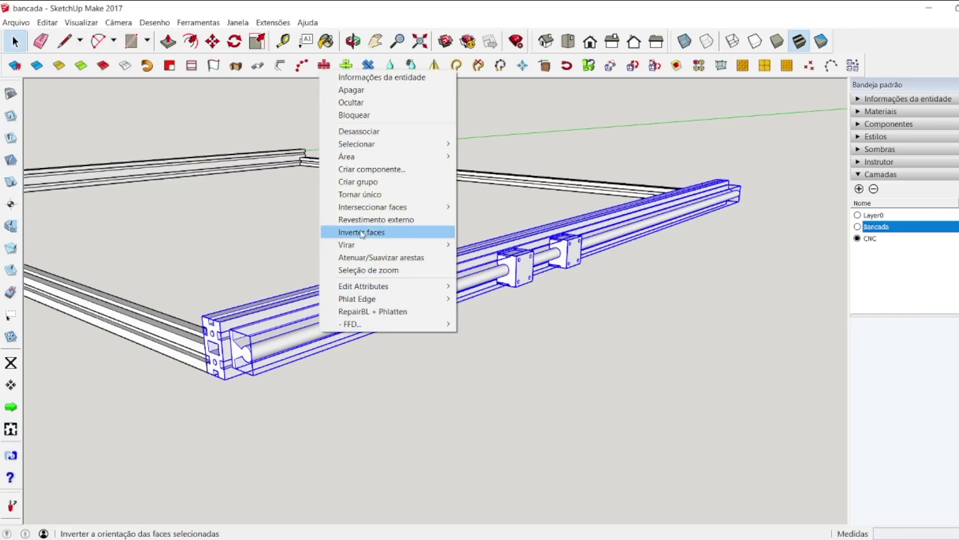
left_click(374, 182)
left_click(542, 388)
Step: Copy the grouped side rail assembly along the red axis to just beyond the opposite side of the frame
scroll(627, 253, "down", 5)
left_click(564, 265)
left_click(212, 42)
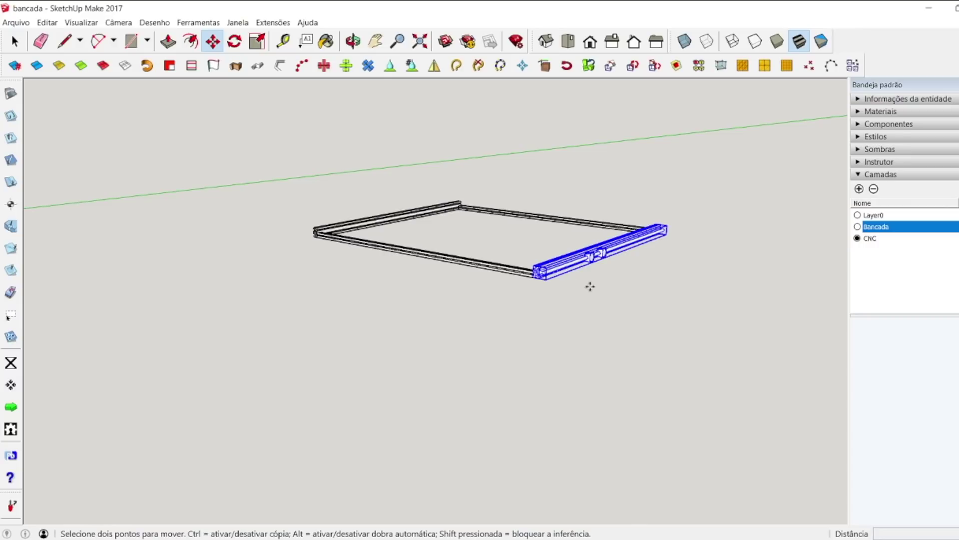
left_click(533, 277)
key("ctrl")
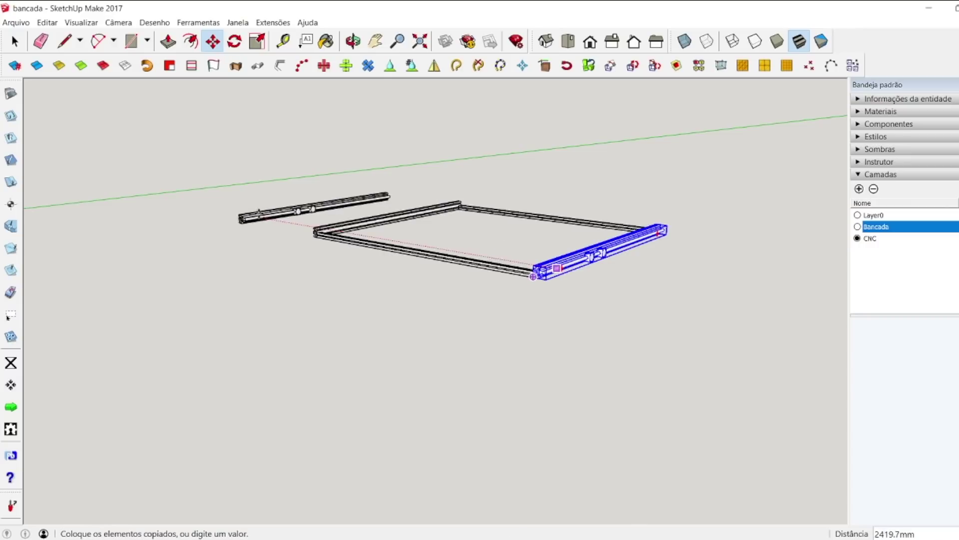
left_click(265, 227)
Step: Rotate the copied side assembly about its long axis so its guide rail and bearing blocks face away from the frame
left_click(353, 41)
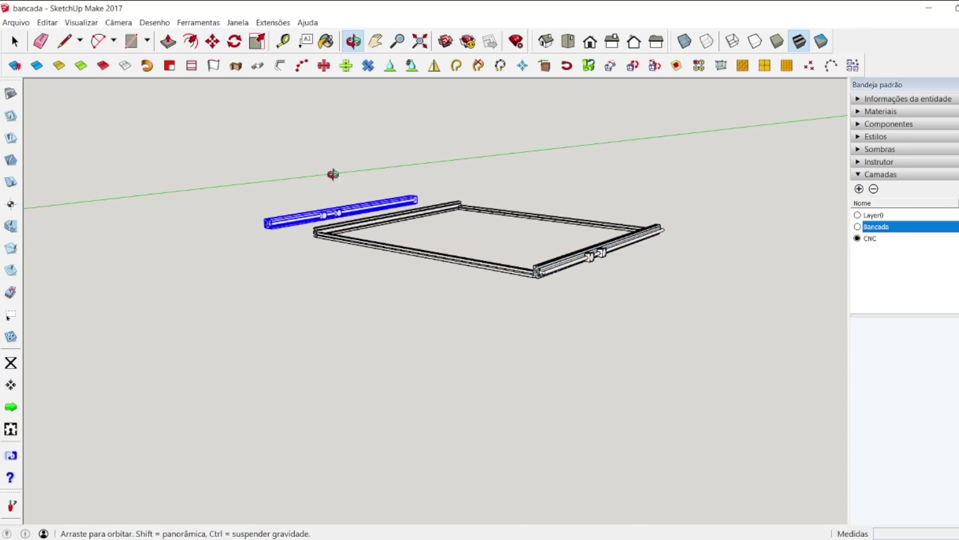
scroll(270, 226, "up", 5)
left_click_drag(280, 228, 540, 215)
left_click(212, 41)
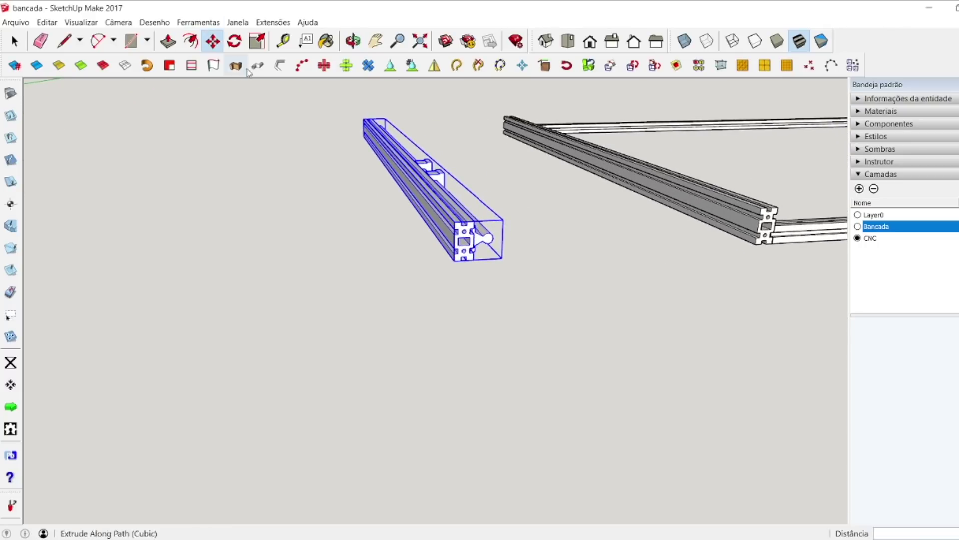
key("q")
left_click(498, 240)
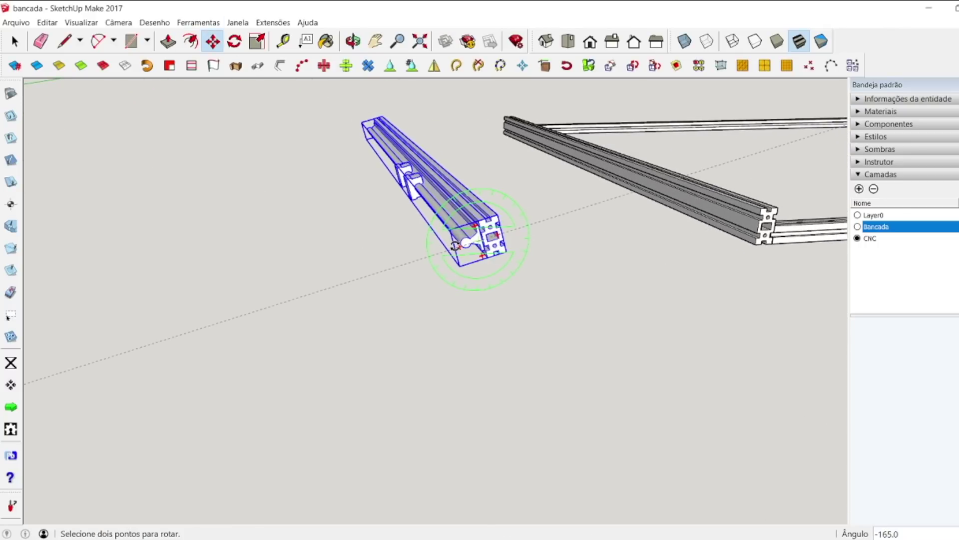
Step: Move the rotated assembly onto the opposite side rail, aligning its lower inner corner with the existing profile's corner
key("m")
left_click(465, 242)
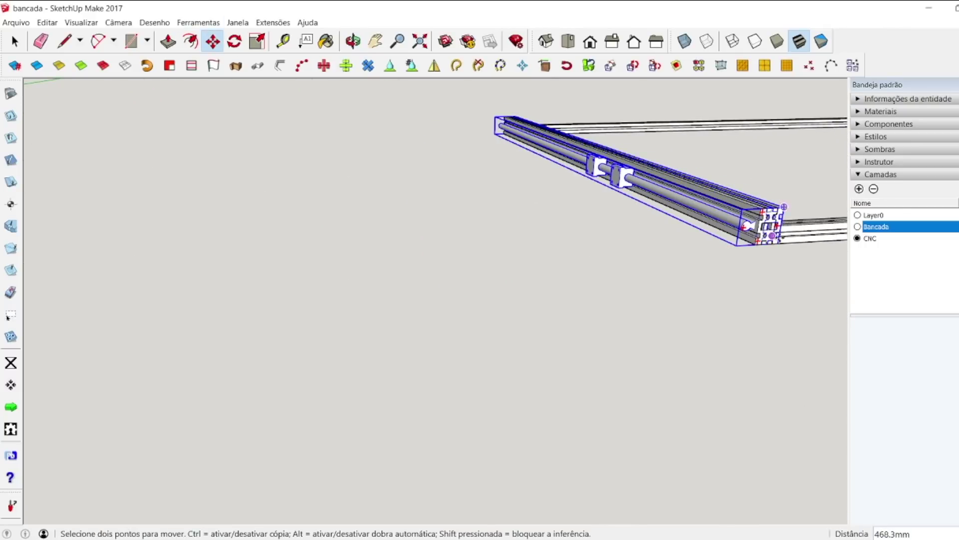
scroll(634, 270, "down", 5)
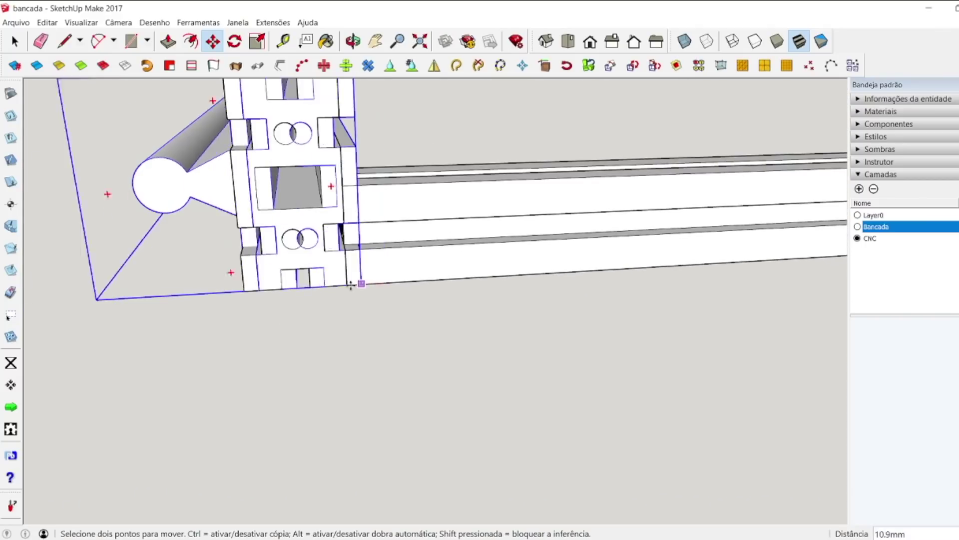
left_click(348, 285)
key("space")
left_click(333, 279)
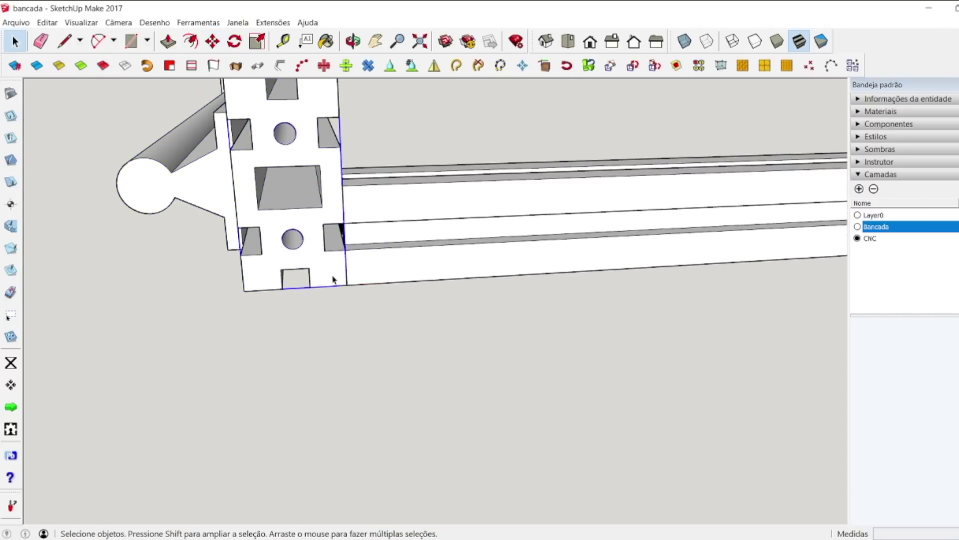
left_click(415, 338)
Step: Examine the frame from several angles, checking the corner joints and the guide rails with bearing blocks on both sides
scroll(366, 284, "down", 6)
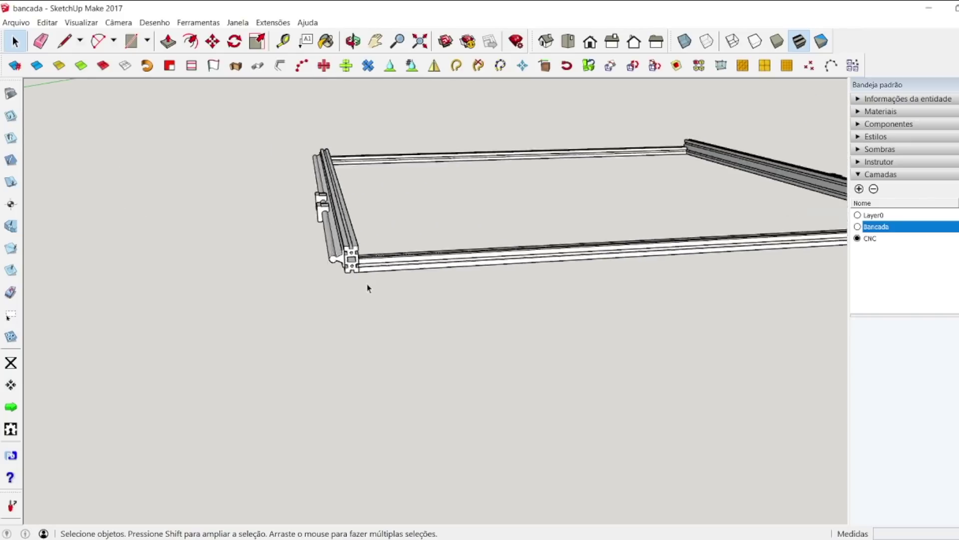
left_click(353, 41)
left_click_drag(419, 291, 252, 281)
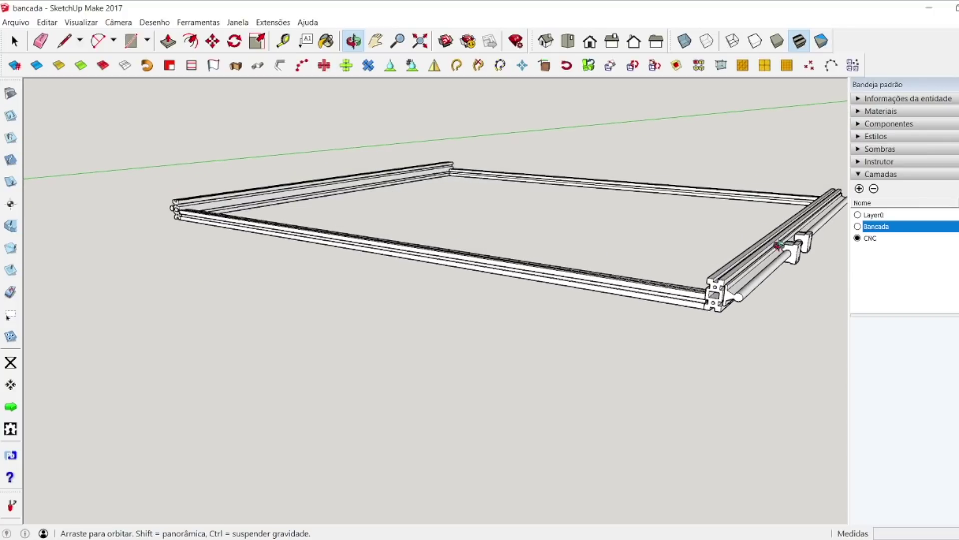
left_click_drag(187, 227, 303, 231)
scroll(407, 227, "up", 5)
left_click_drag(433, 238, 386, 338)
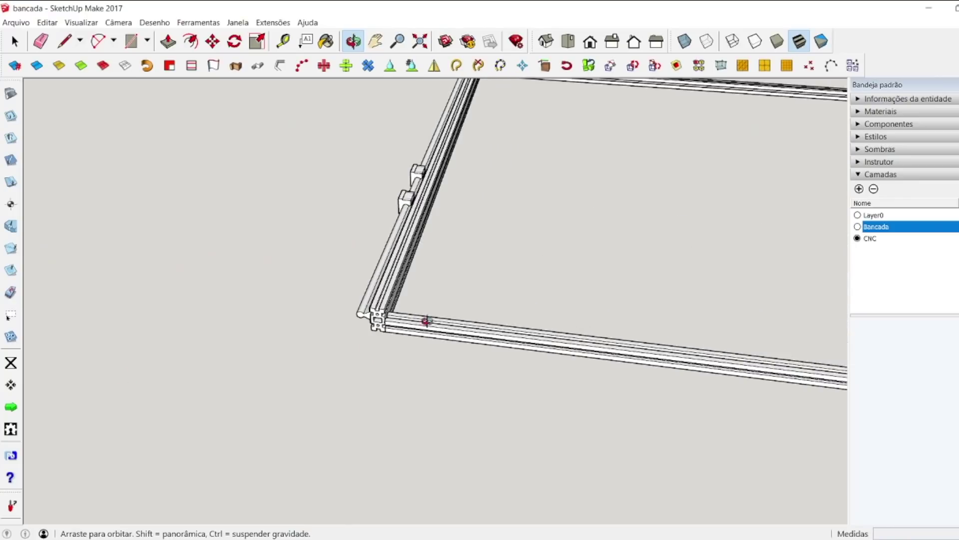
scroll(439, 364, "down", 4)
scroll(464, 223, "up", 6)
left_click_drag(456, 218, 510, 211)
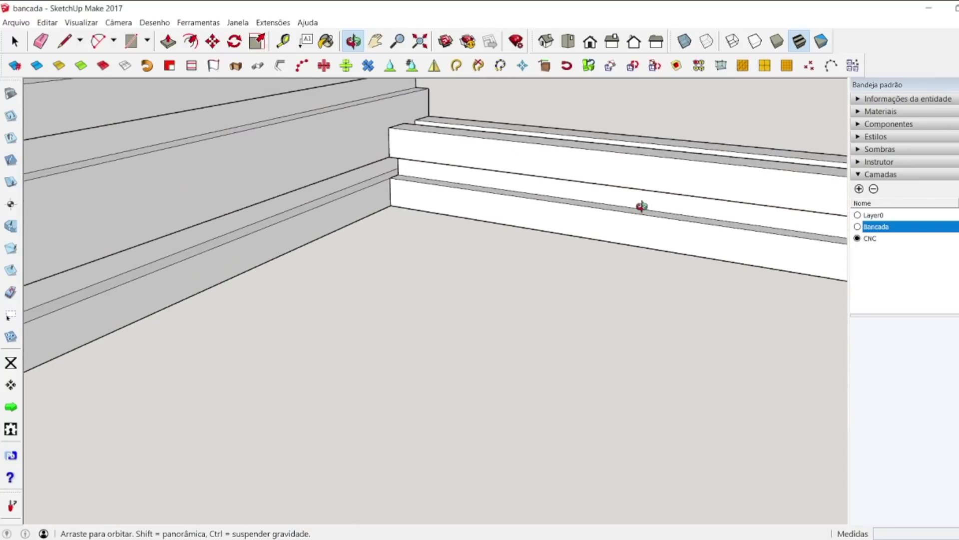
left_click_drag(646, 206, 646, 213)
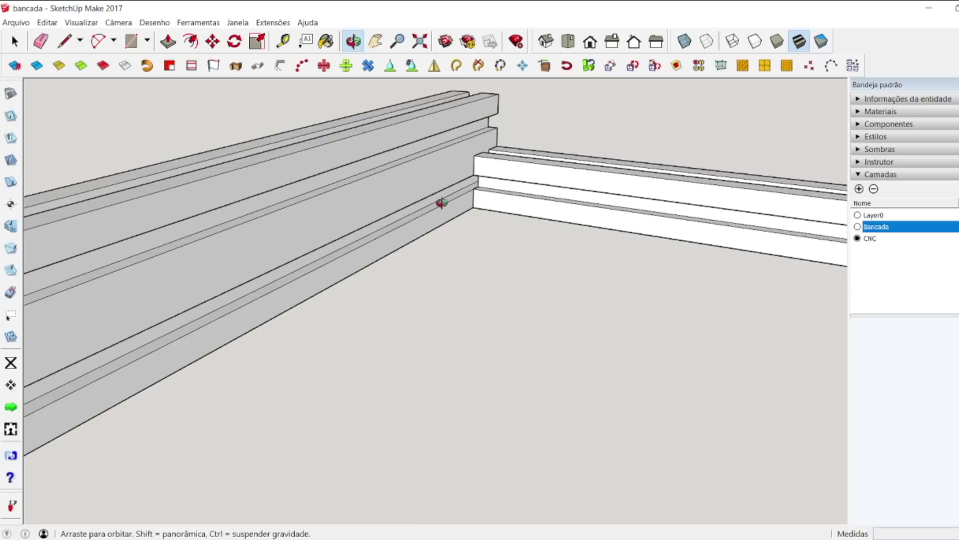
scroll(478, 191, "down", 8)
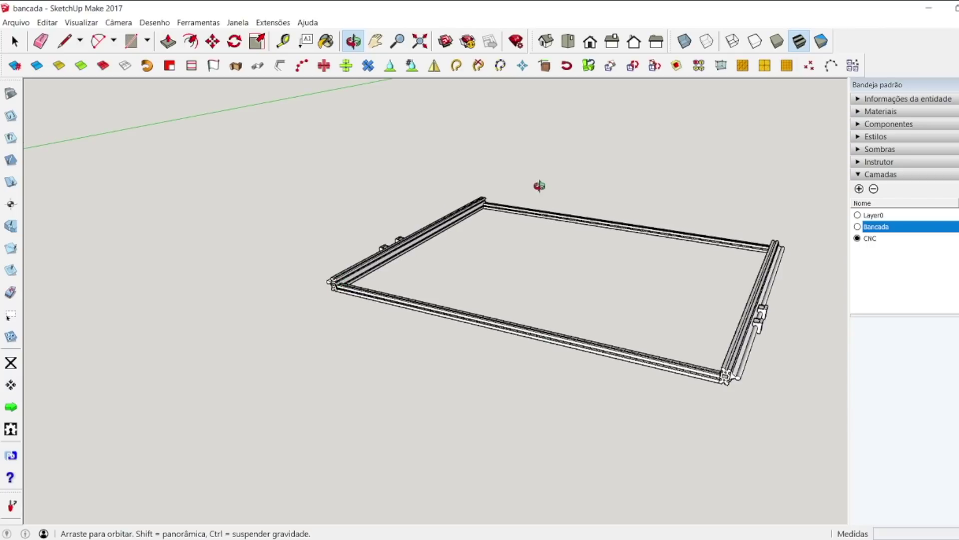
left_click_drag(332, 261, 489, 287)
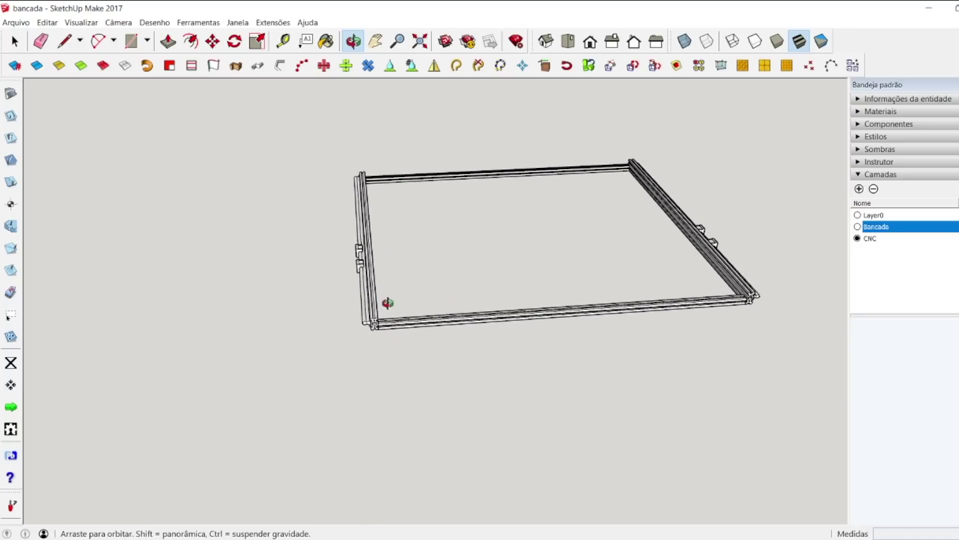
scroll(387, 184, "up", 6)
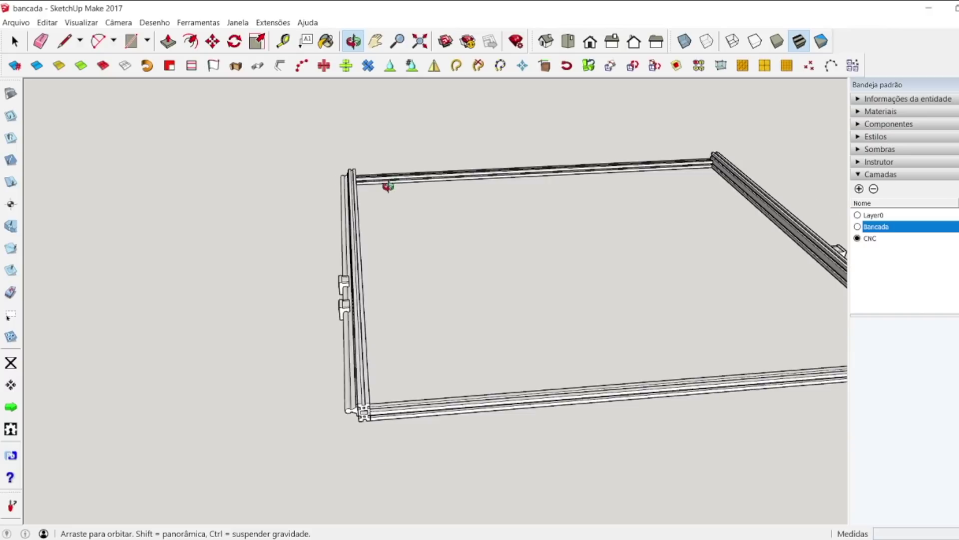
Step: Show the Bancada layer together with the CNC frame
scroll(390, 142, "down", 2)
scroll(392, 146, "down", 3)
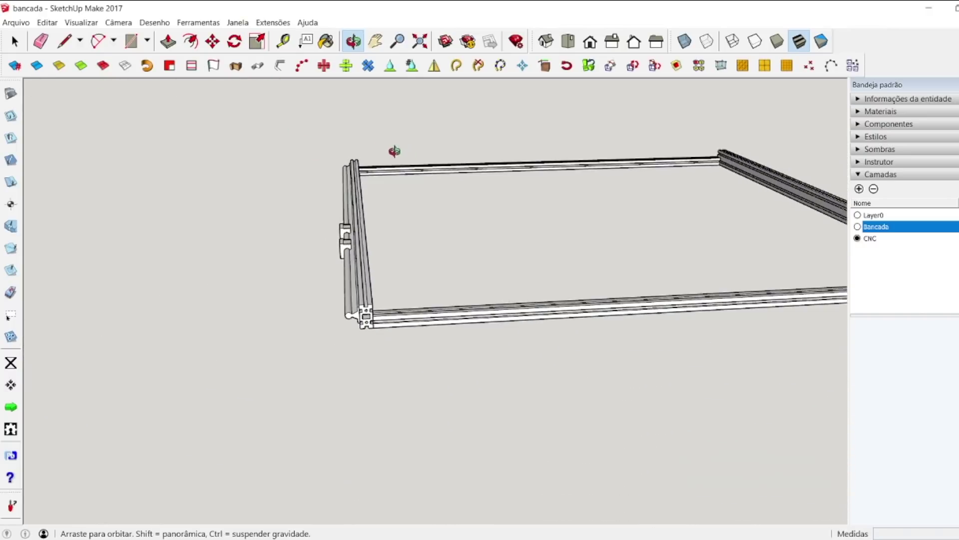
scroll(385, 325, "up", 4)
scroll(364, 277, "down", 2)
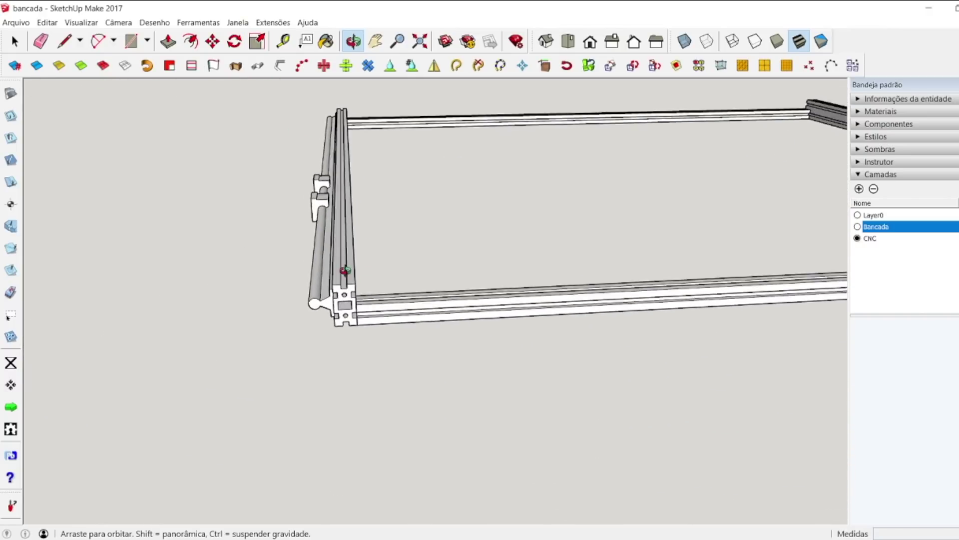
left_click_drag(395, 316, 545, 270)
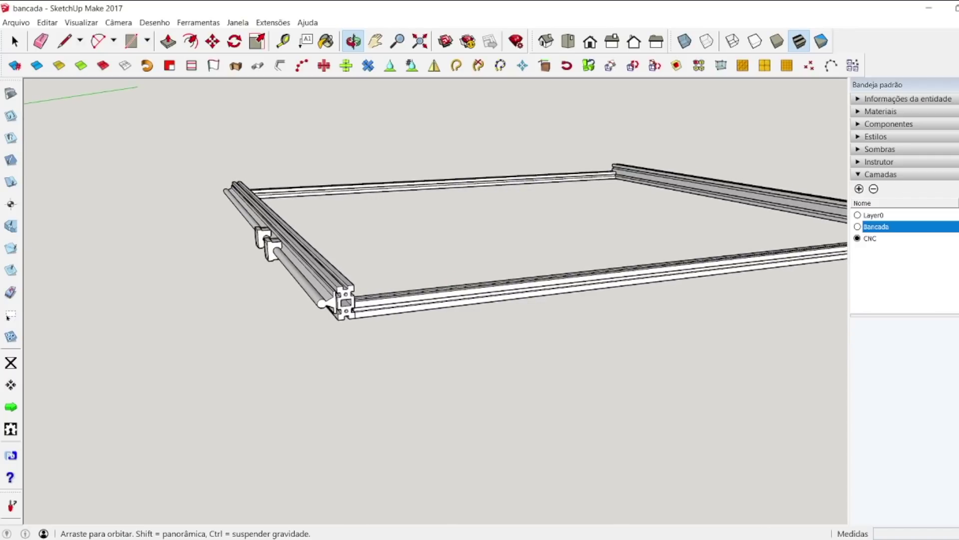
left_click(872, 239)
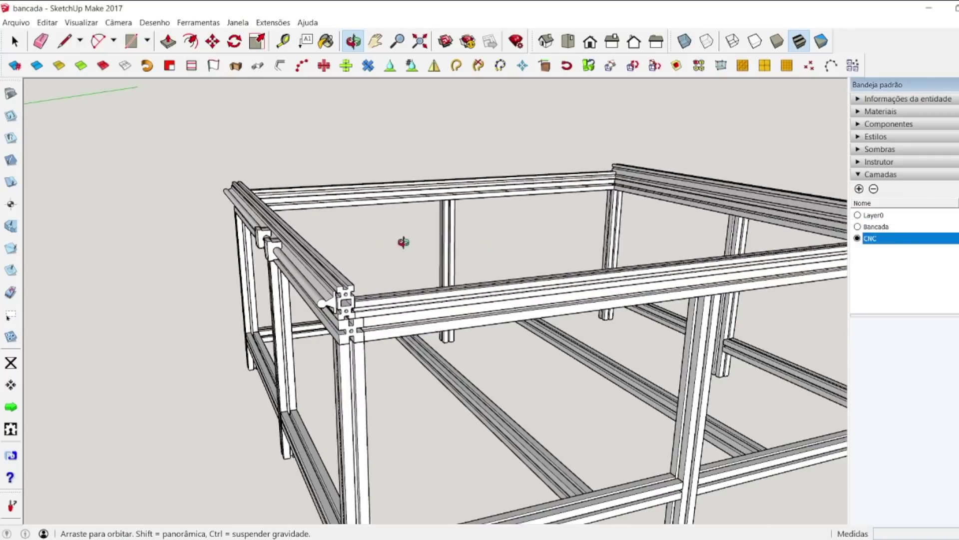
Step: Examine how the CNC frame corner sits on the bench, comparing it with the Bancada layer hidden and shown
scroll(395, 242, "down", 3)
scroll(320, 278, "up", 5)
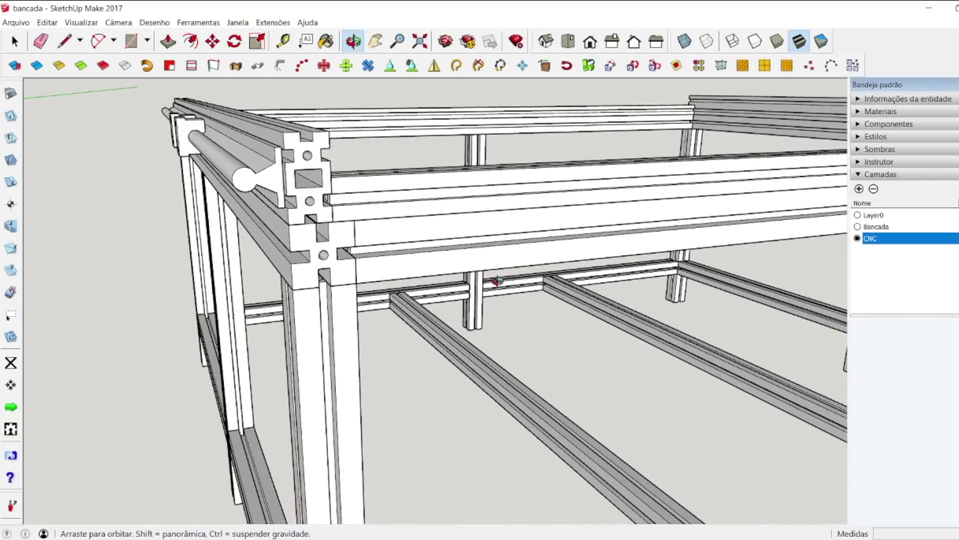
left_click_drag(423, 242, 400, 220)
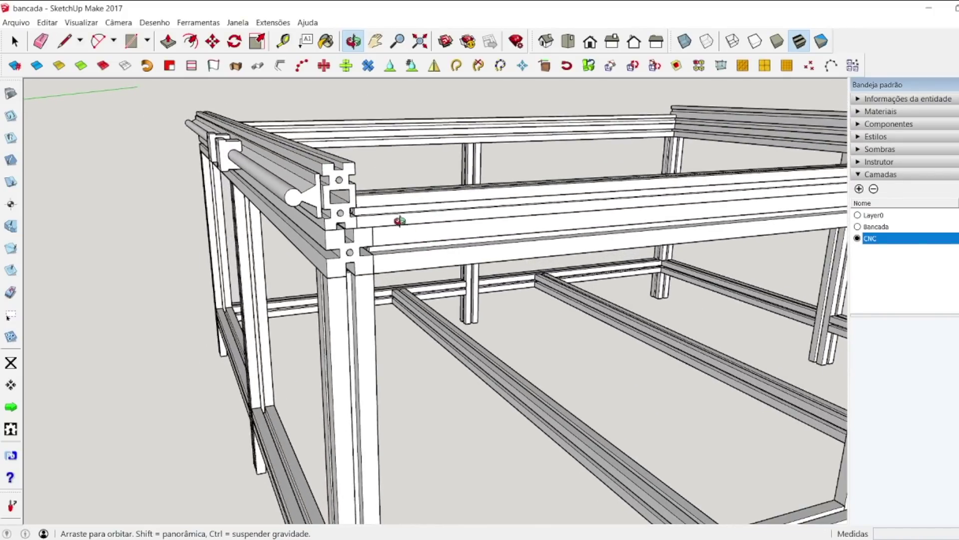
left_click(952, 227)
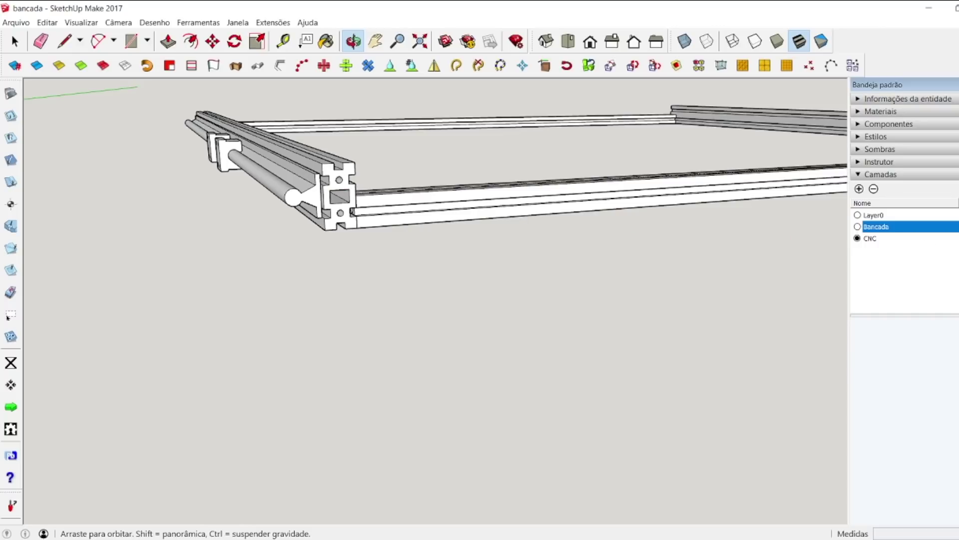
left_click(952, 226)
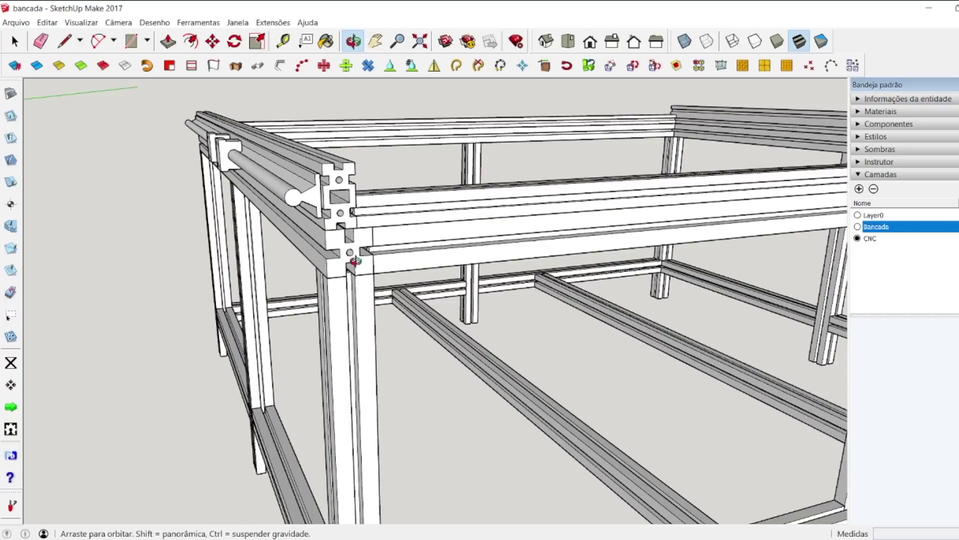
scroll(356, 262, "up", 5)
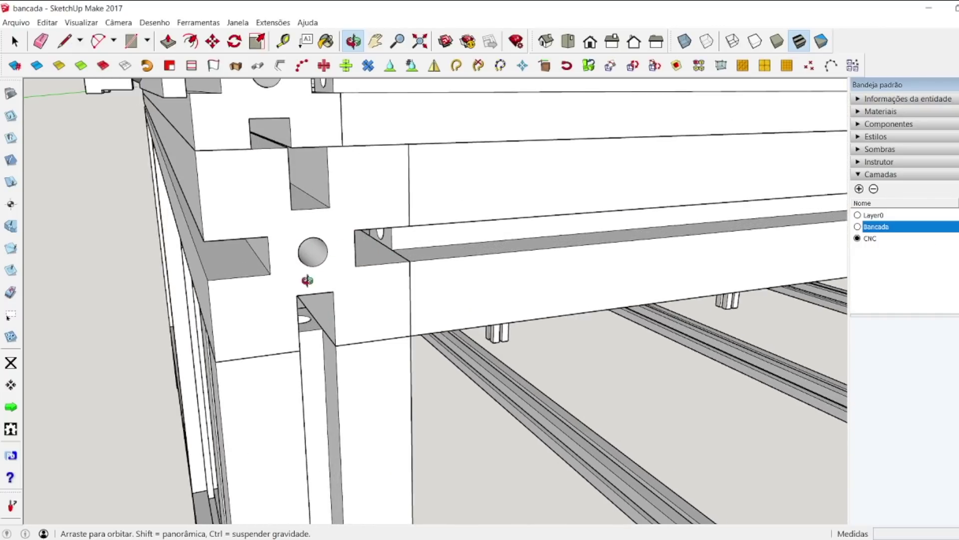
scroll(340, 287, "down", 5)
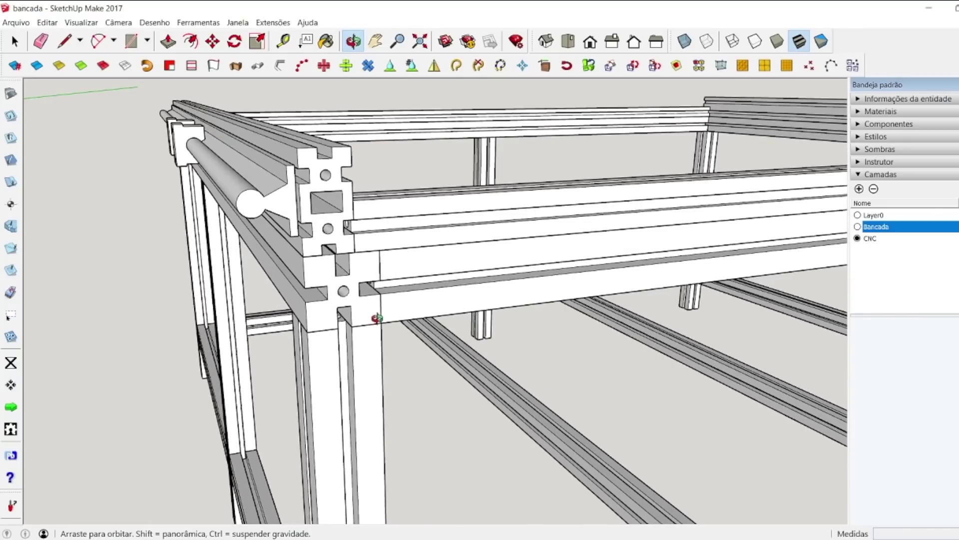
Step: Draw a rectangle about 129 x 105 mm over the corner's profile ends, spanning the height of the CNC rail and bench profile
left_click(134, 43)
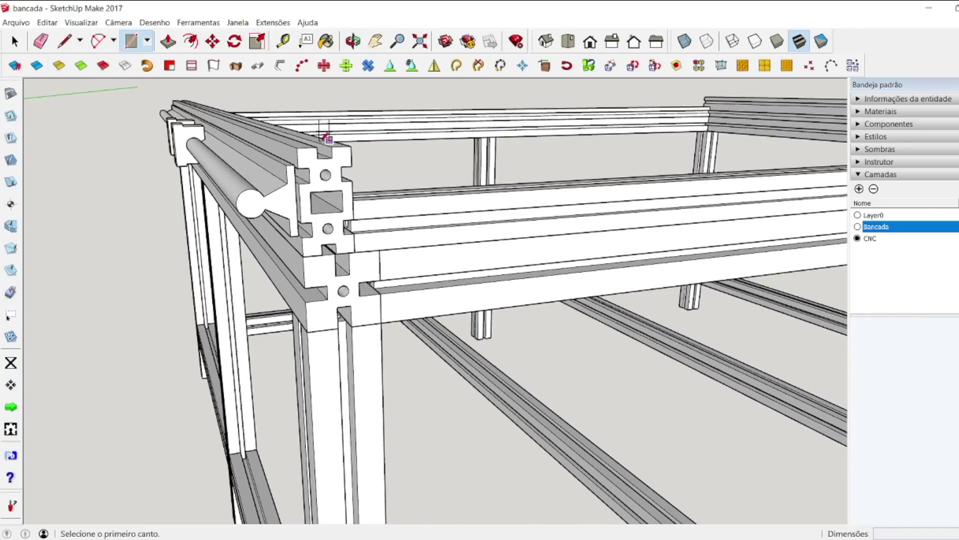
left_click(877, 238)
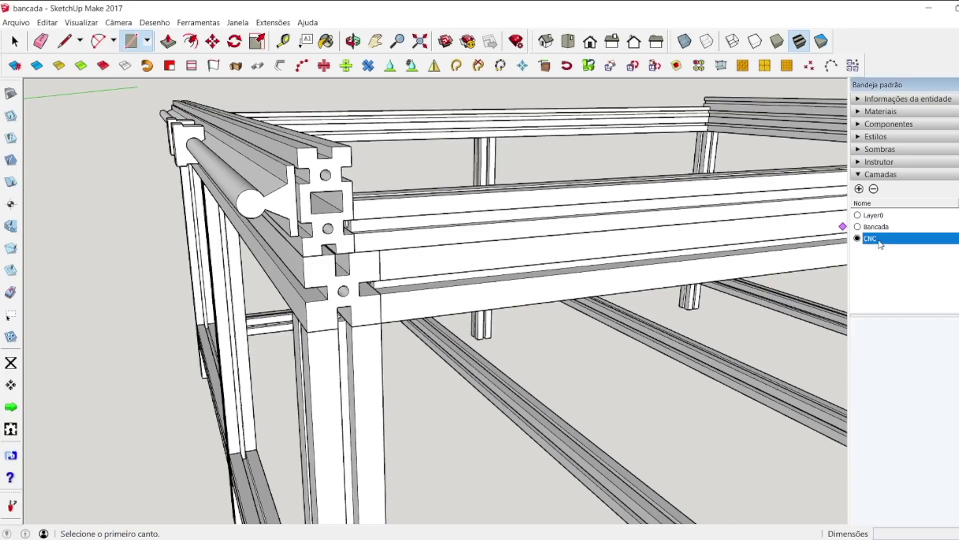
left_click(298, 146)
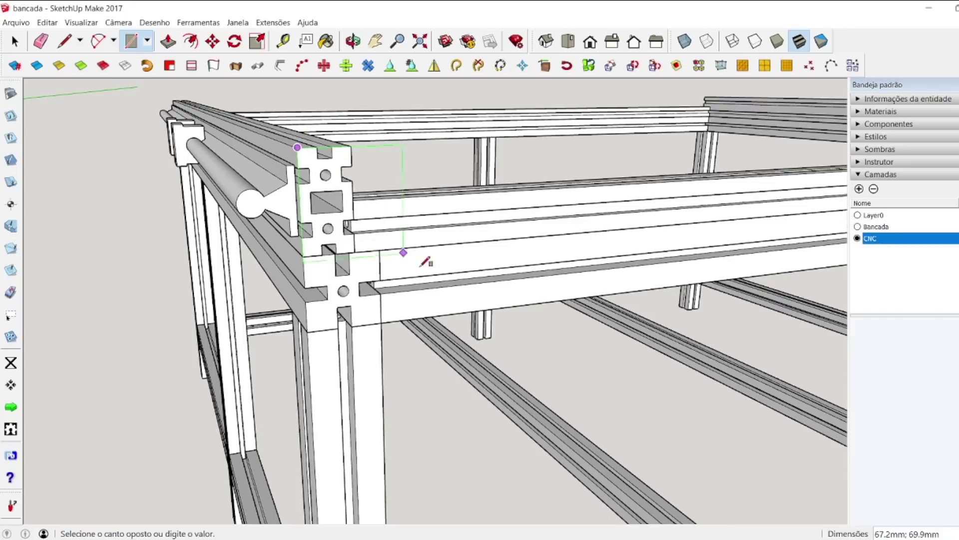
left_click(511, 304)
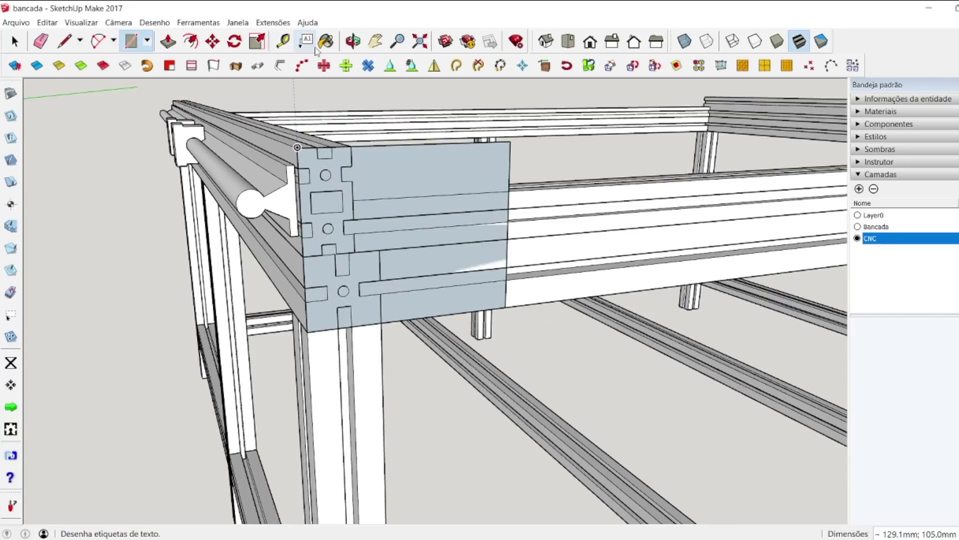
left_click(353, 44)
left_click_drag(343, 220, 469, 231)
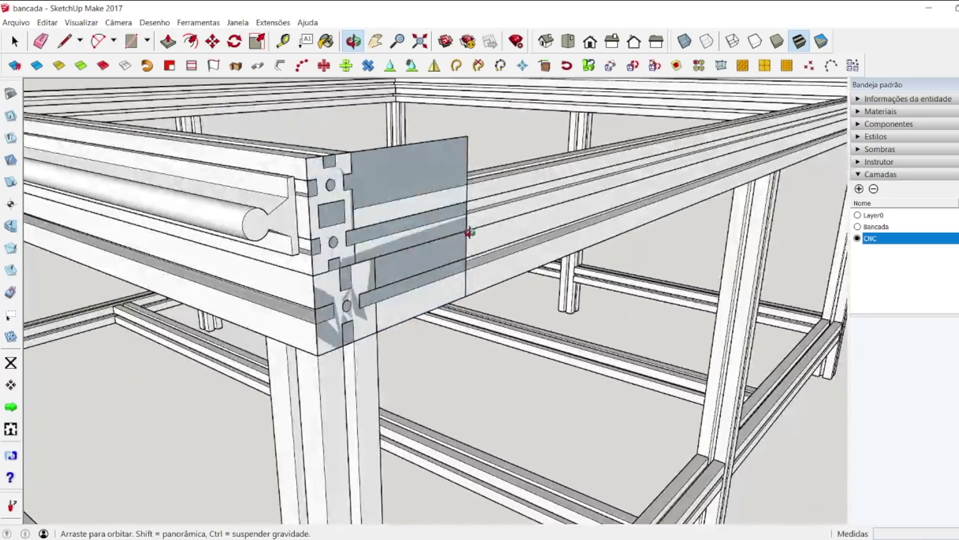
left_click(169, 42)
left_click_drag(358, 167, 382, 179)
key("Return")
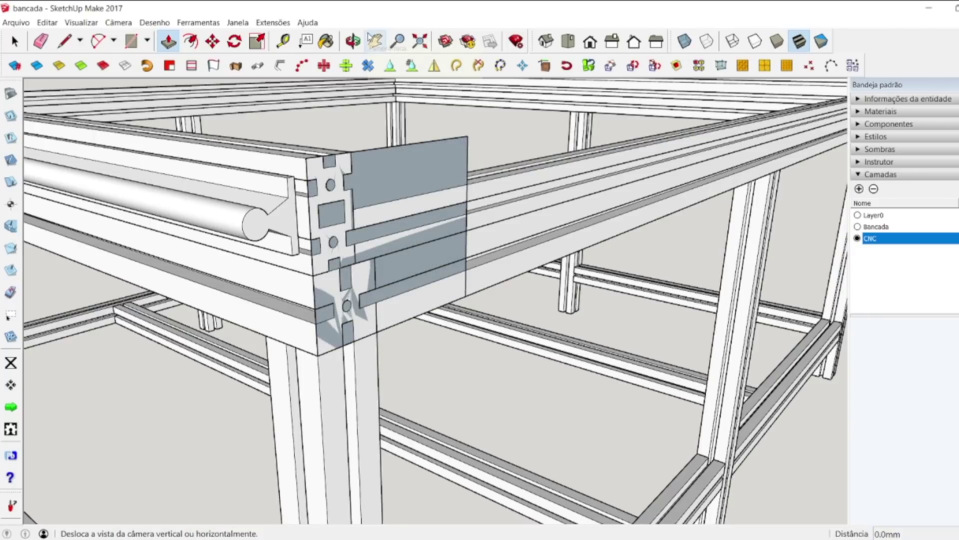
Step: Paint the new rectangle at the corner red with the colour Cor A05
left_click(326, 41)
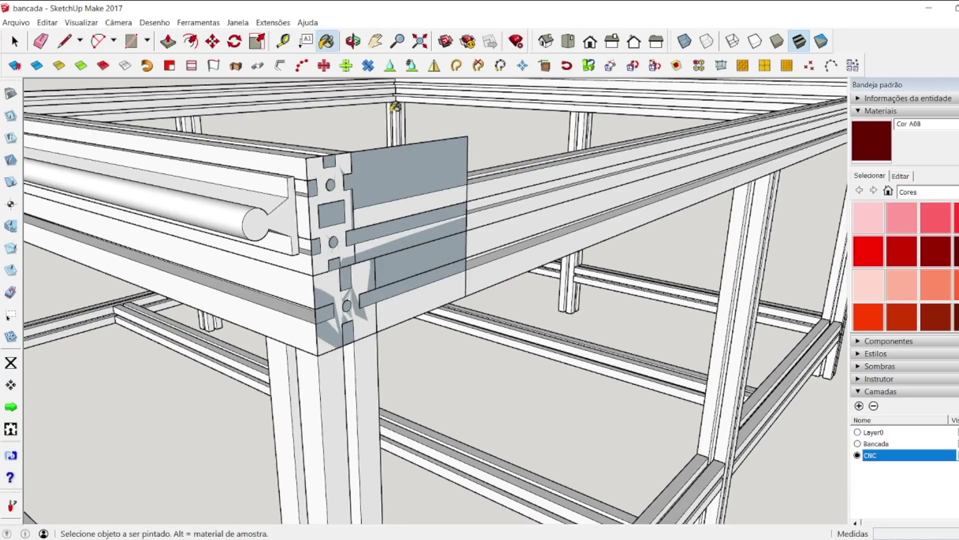
left_click(869, 250)
left_click(436, 169)
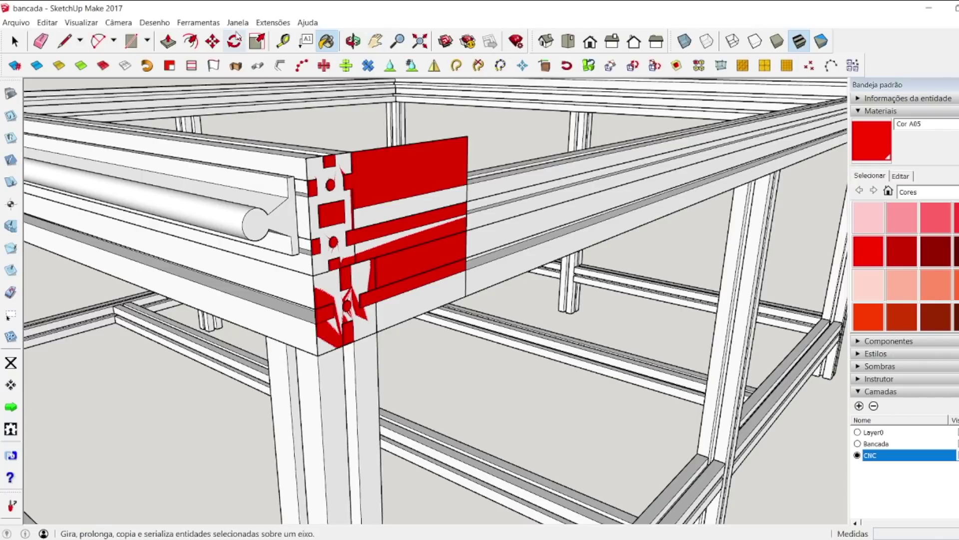
Step: Extrude the red rectangle outward 6 mm into a corner plate and collapse the materials list
left_click(168, 41)
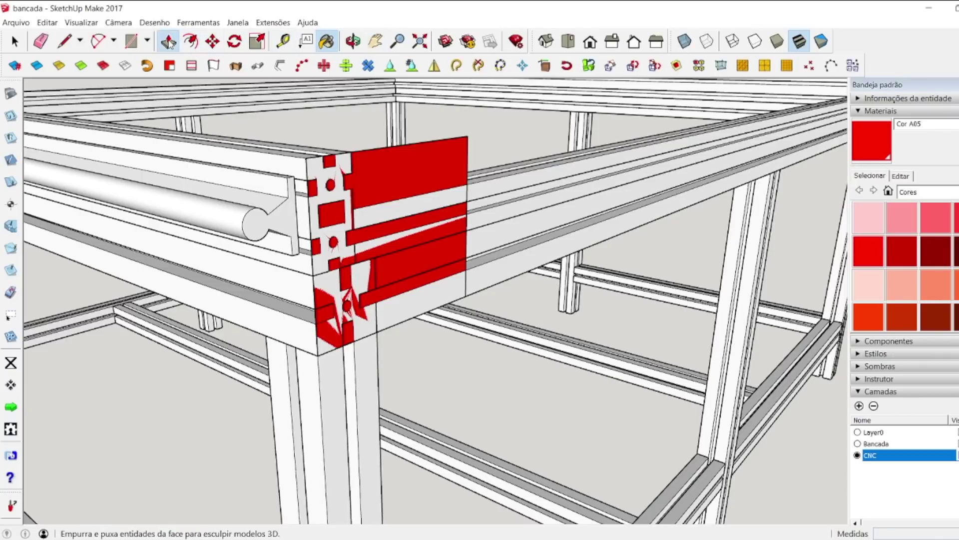
left_click_drag(411, 185, 425, 190)
left_click(425, 190)
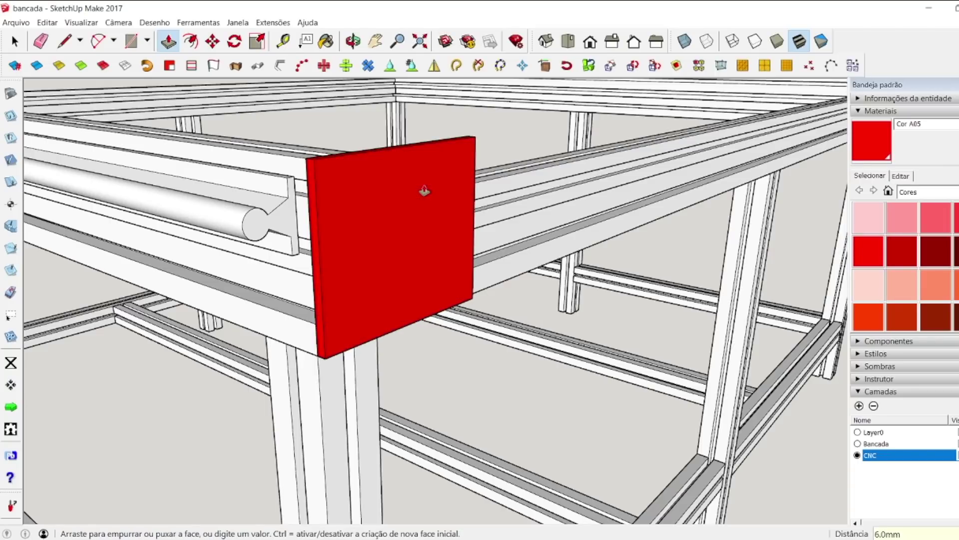
key("space")
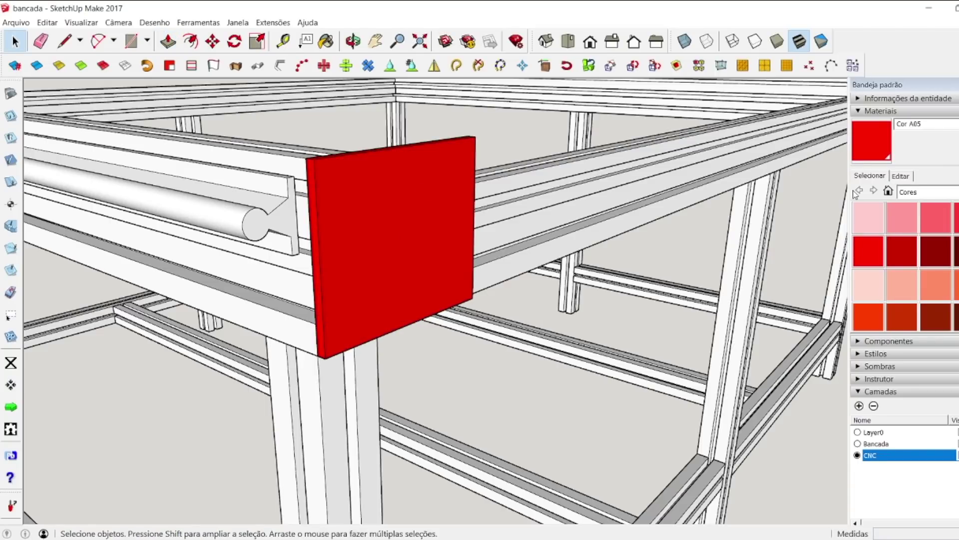
left_click(942, 112)
Step: Examine the red corner plate from several angles, checking how it covers the CNC rail and the bench profile
key("o")
left_click_drag(499, 222, 216, 190)
scroll(510, 248, "up", 2)
scroll(497, 250, "down", 2)
left_click_drag(497, 250, 587, 240)
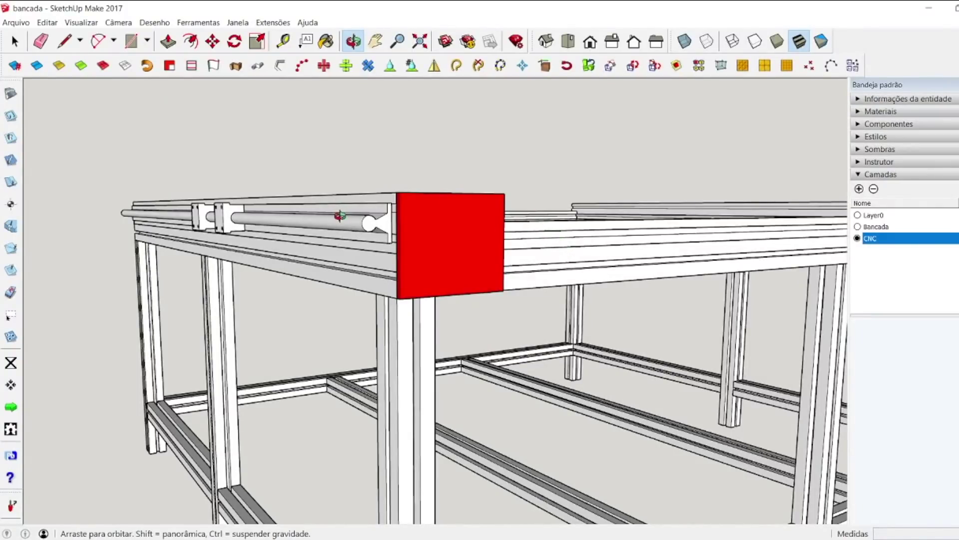
scroll(413, 223, "up", 2)
scroll(387, 216, "up", 2)
scroll(430, 172, "down", 2)
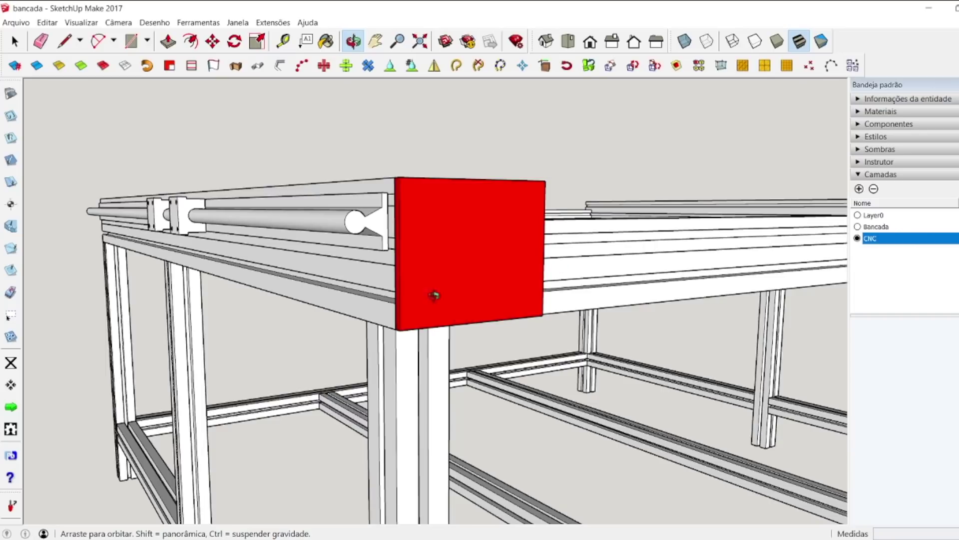
scroll(465, 307, "up", 2)
left_click_drag(465, 306, 503, 298)
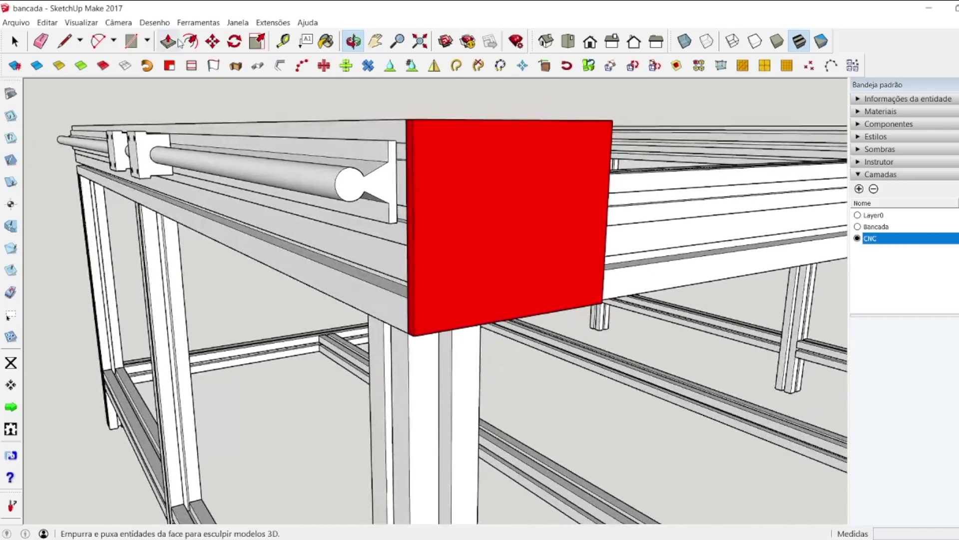
Step: Place guides on the red plate 45 mm above its lower edge and 45 mm in from its outer vertical edge
left_click(284, 41)
scroll(546, 343, "up", 3)
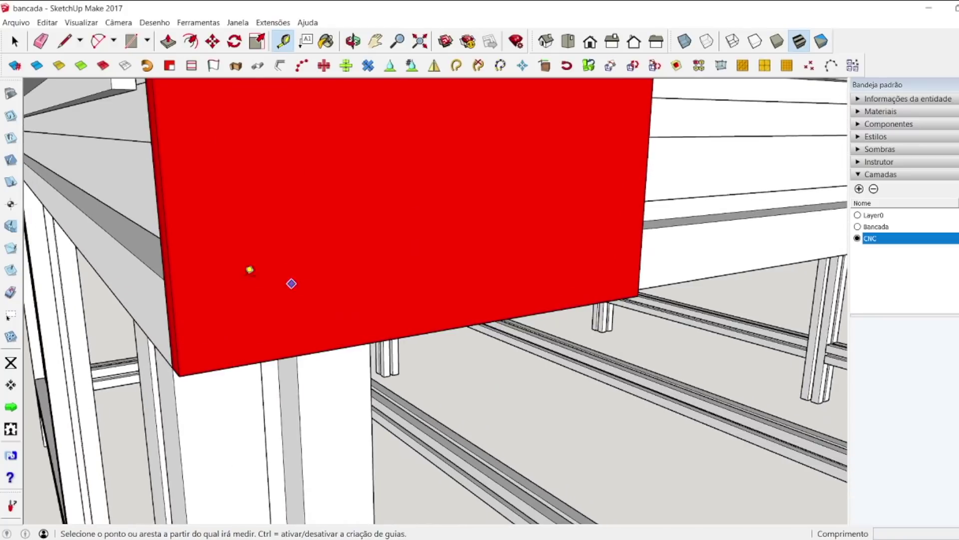
left_click(170, 263)
left_click(256, 225)
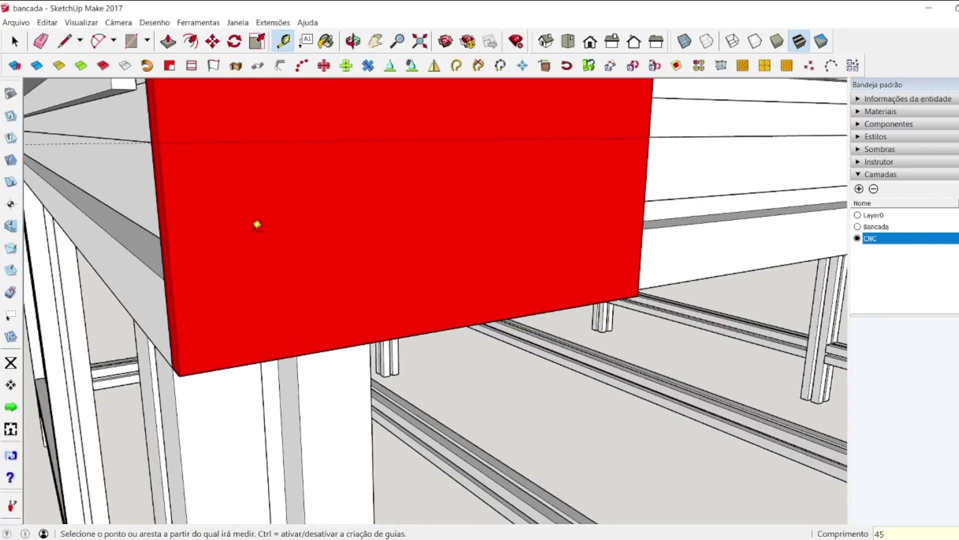
left_click(168, 233)
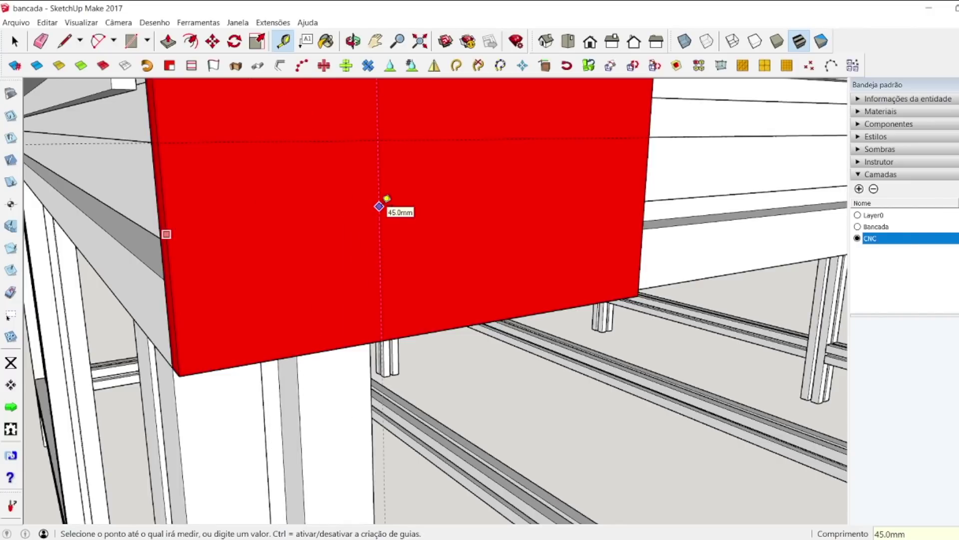
left_click(380, 205)
Step: Add guides 22.5 mm in from the plate's outer vertical edge and 22.5 mm above its lower edge
left_click(354, 41)
left_click_drag(345, 110, 445, 289)
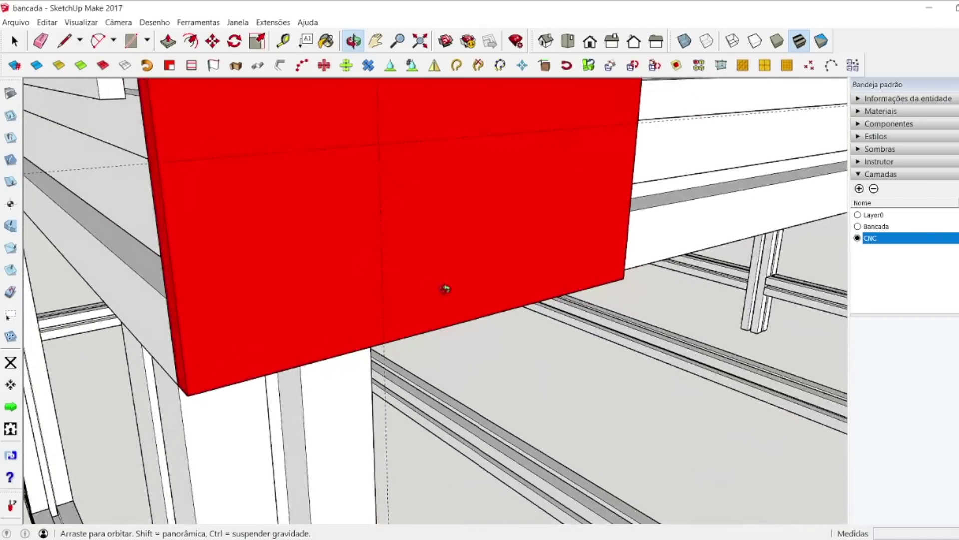
left_click(282, 43)
left_click(170, 249)
left_click(290, 217)
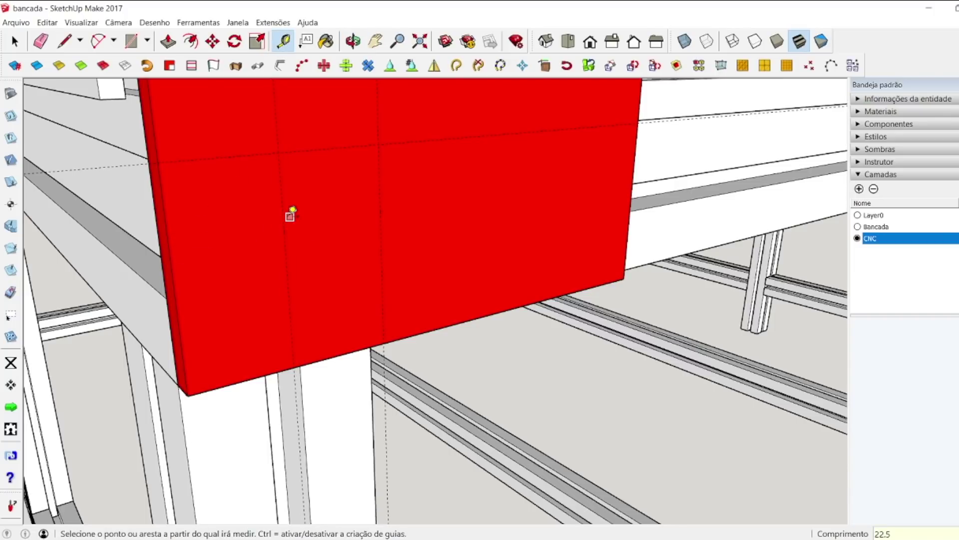
left_click(348, 352)
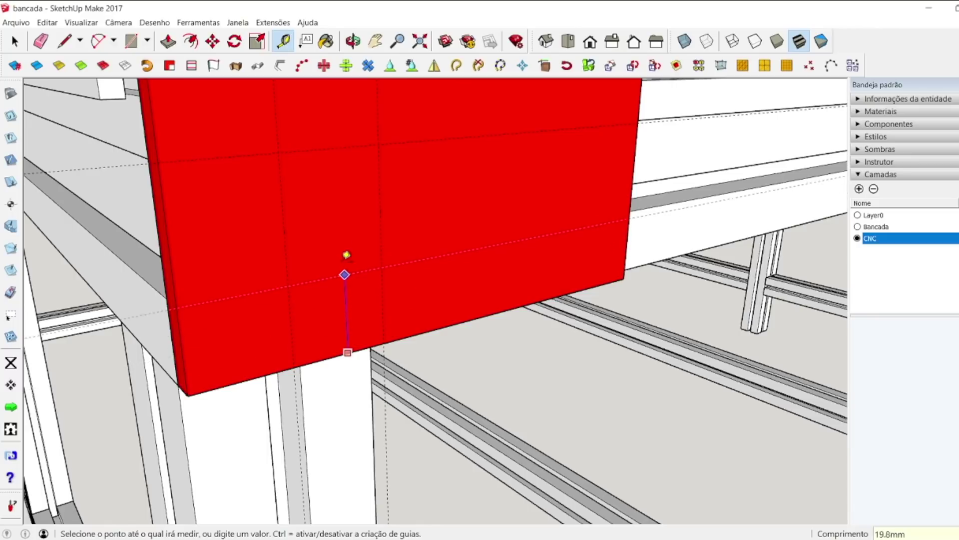
left_click(331, 258)
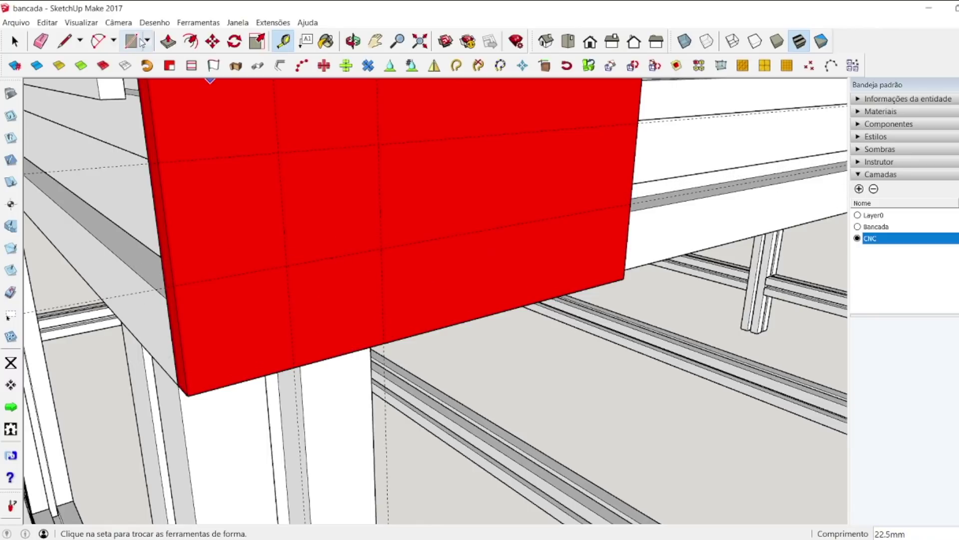
Step: Draw a circle of 4 mm radius centred where the two 22.5 mm guides cross on the plate
left_click(147, 41)
left_click(155, 92)
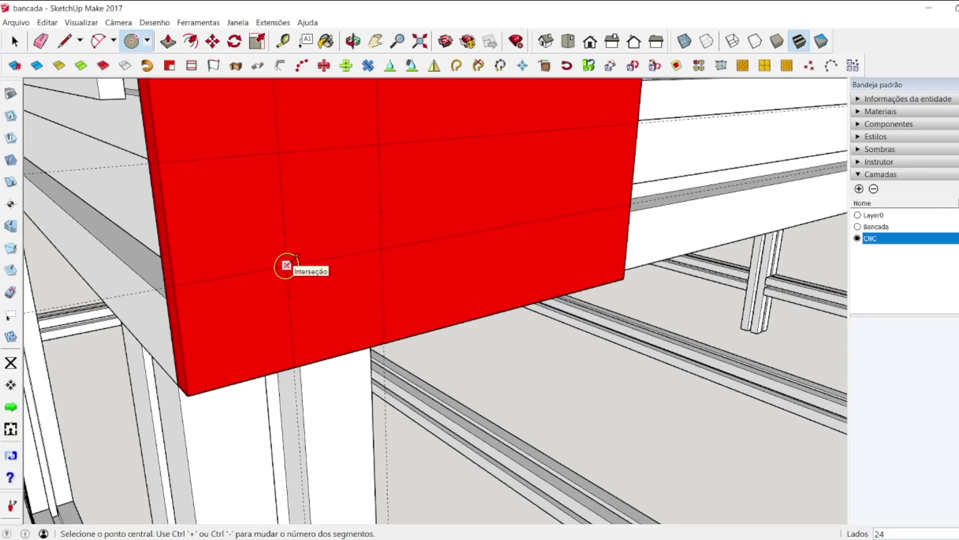
left_click(286, 265)
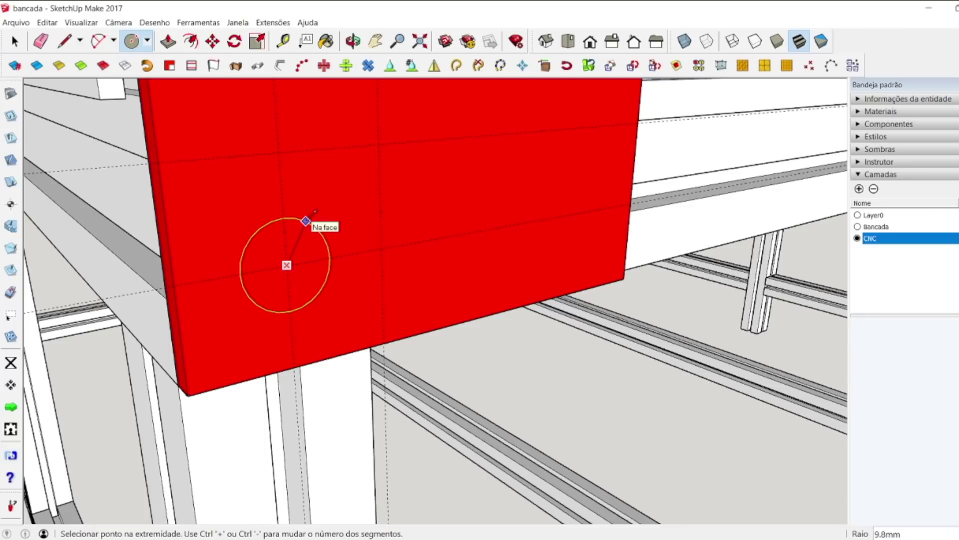
left_click(307, 219)
type("4")
key("Return")
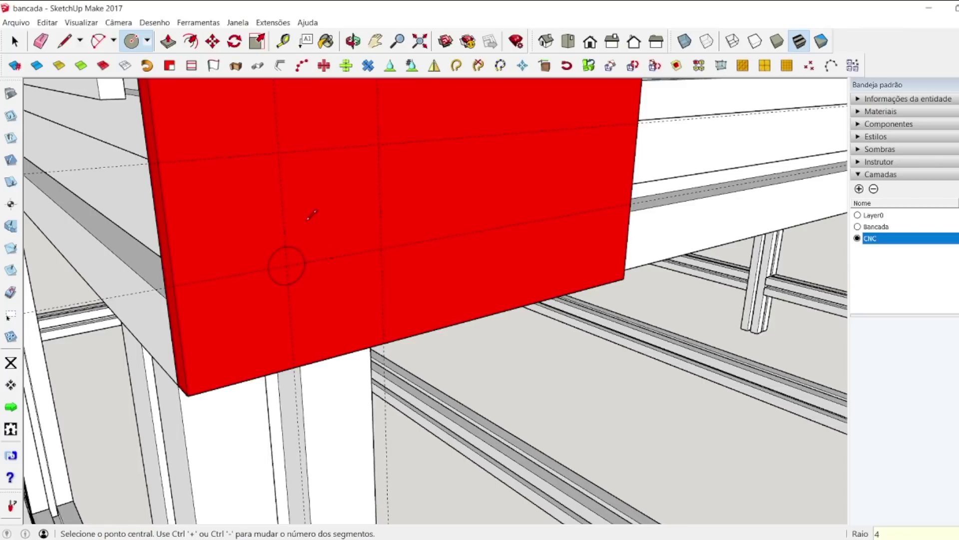
key("space")
Step: Push the 4 mm radius circle through the red plate to cut its lower hole
left_click(168, 41)
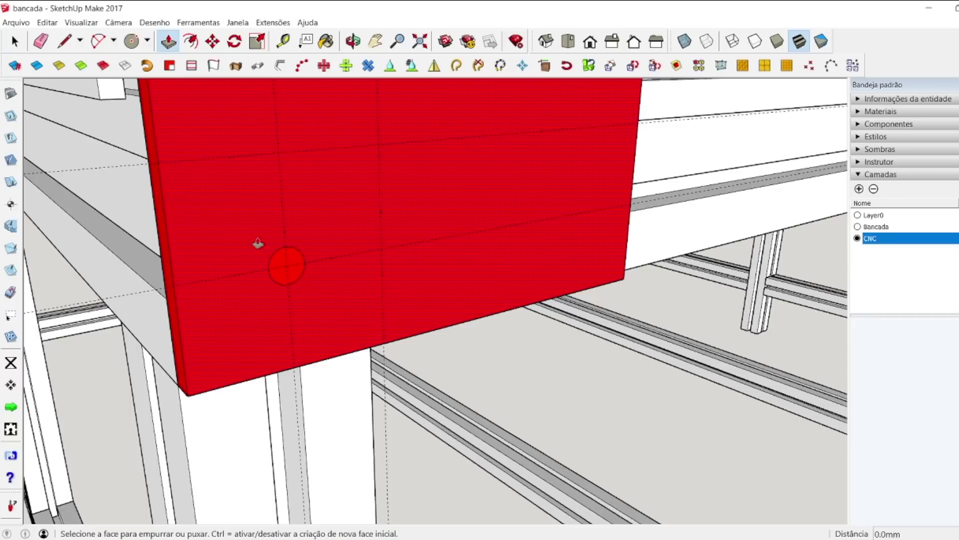
left_click(278, 270)
left_click(152, 246)
key("space")
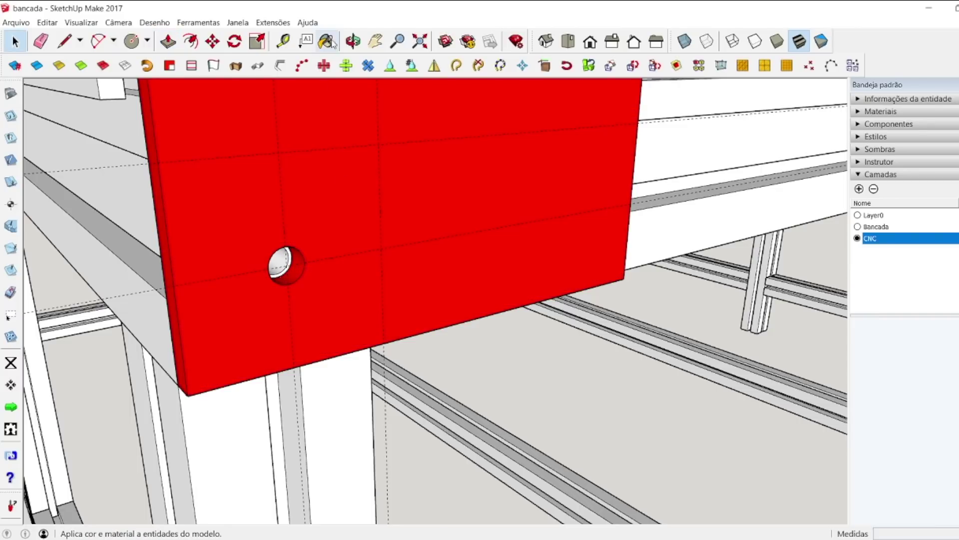
Step: Examine the drilled red plate at the bench corner from several angles and distances
left_click(353, 41)
left_click_drag(350, 125, 309, 173)
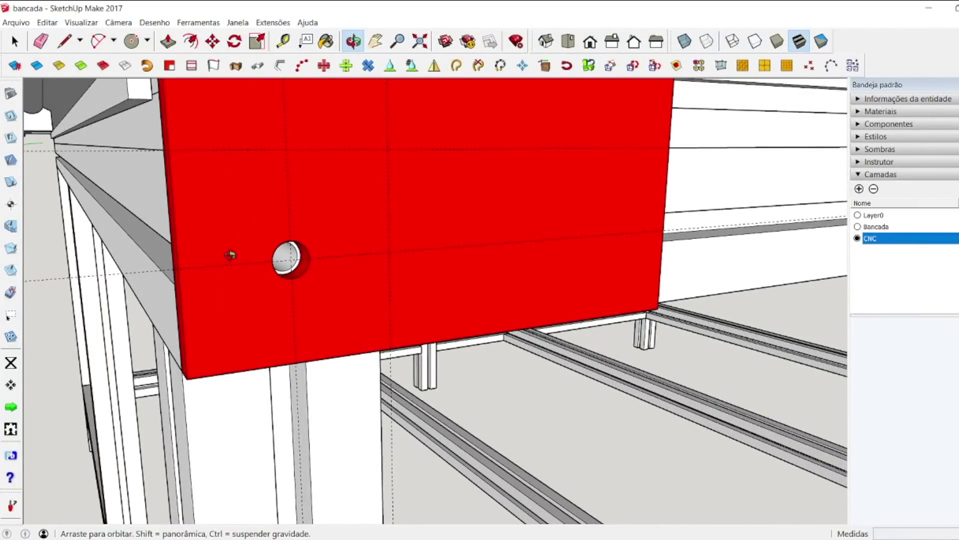
scroll(357, 314, "down", 6)
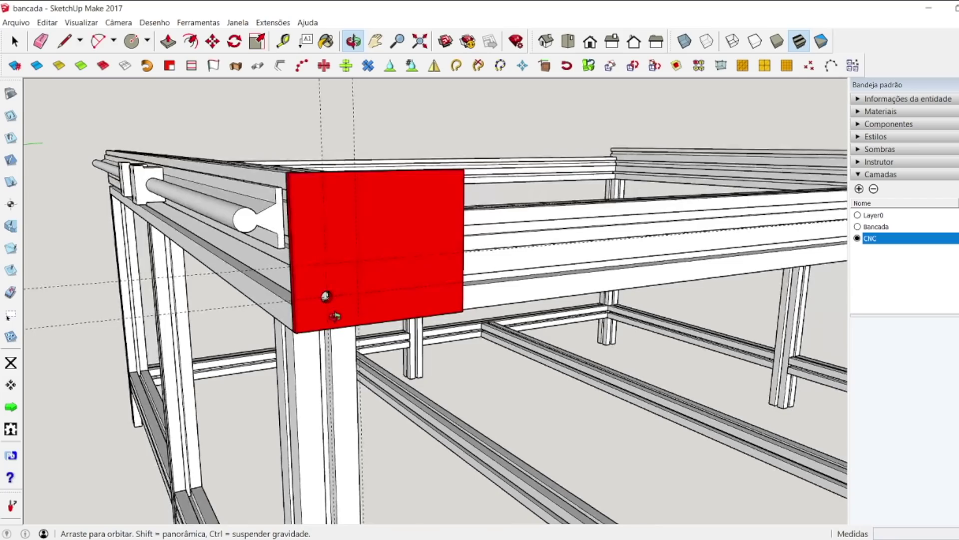
scroll(331, 301, "up", 3)
scroll(331, 301, "down", 2)
left_click_drag(395, 298, 515, 259)
scroll(387, 323, "down", 2)
scroll(388, 322, "down", 2)
key("space")
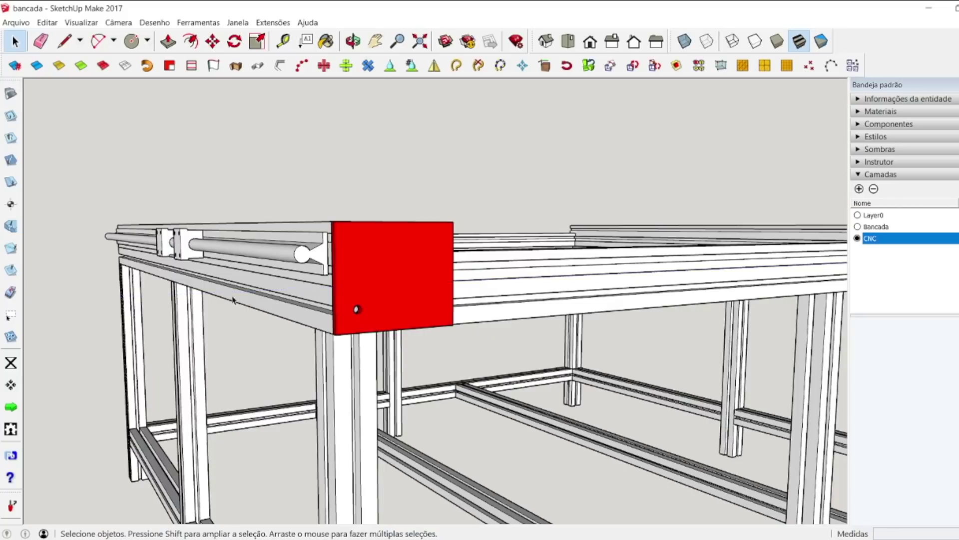
Step: Place a vertical guide inward from the plate's outer edge, just past the lower hole, and a horizontal guide 15 mm below its upper edge
left_click(282, 41)
scroll(372, 247, "up", 4)
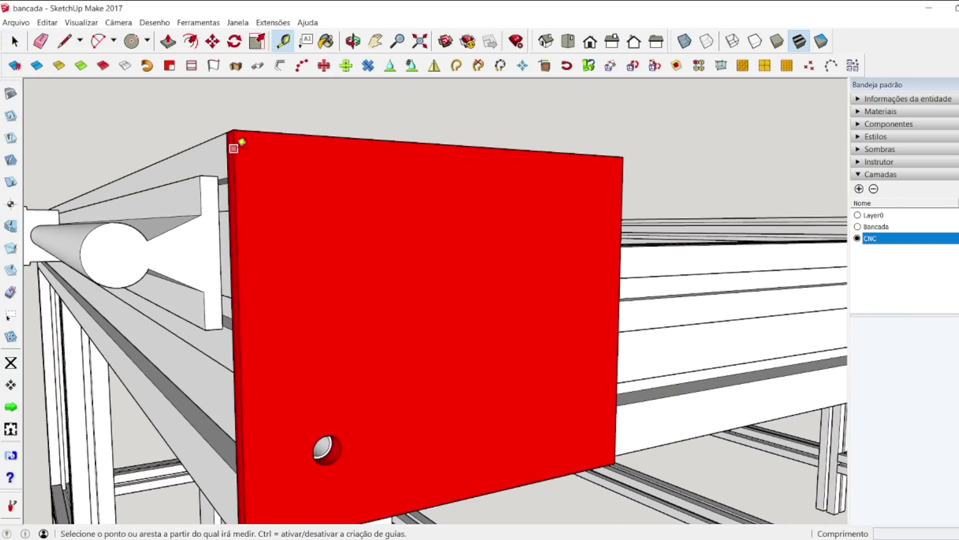
left_click(233, 149)
left_click(331, 154)
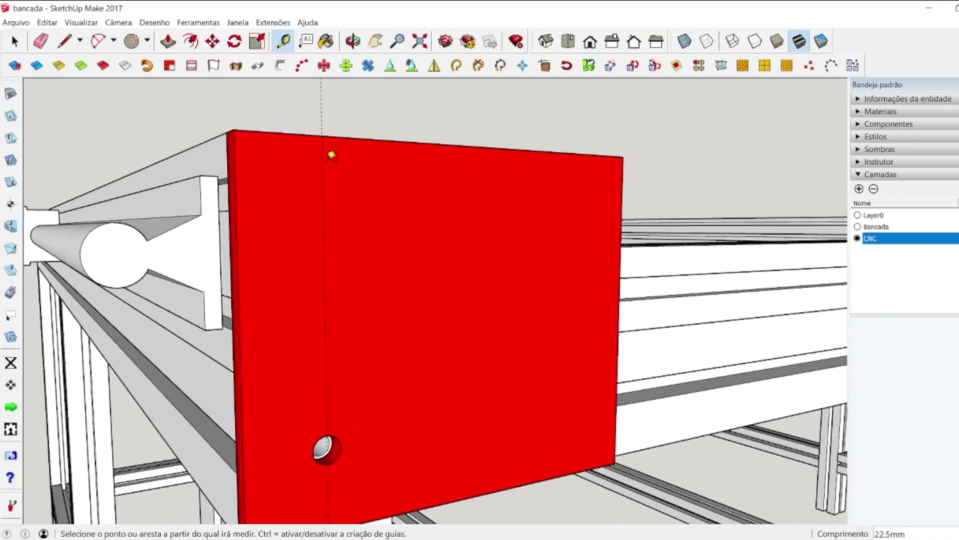
left_click(317, 135)
left_click(315, 174)
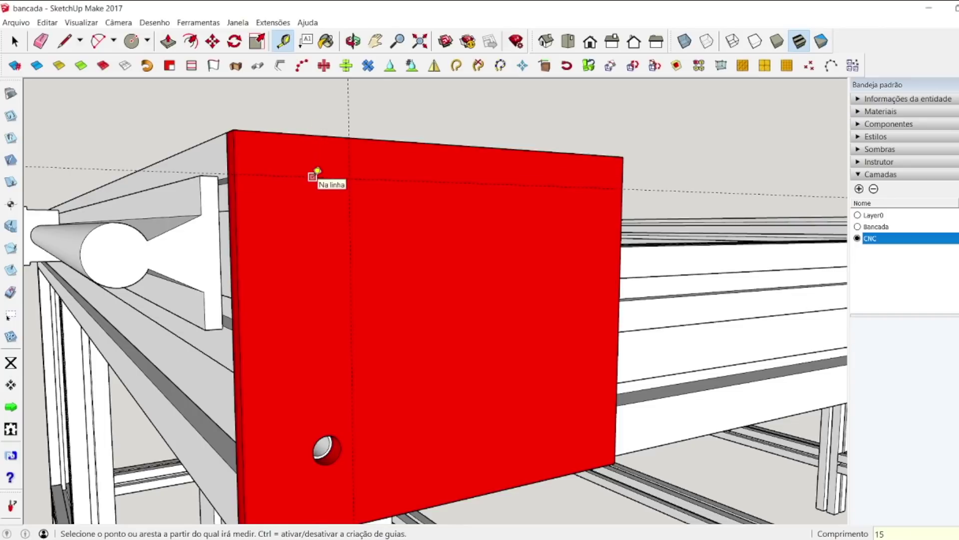
Step: Add three more horizontal guides down the plate, each 15 mm below the previous one
left_click(298, 194)
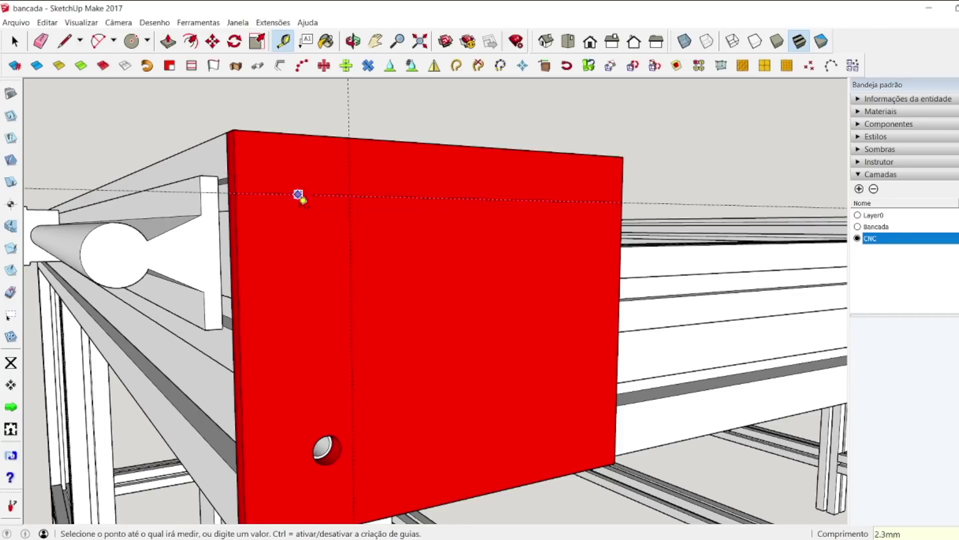
left_click(299, 255)
left_click(299, 250)
left_click(307, 308)
left_click(298, 306)
left_click(296, 369)
Step: Measure from the vertical guide towards the far edge, and add a vertical guide midway between the outer edge and the existing vertical guide
left_click(351, 328)
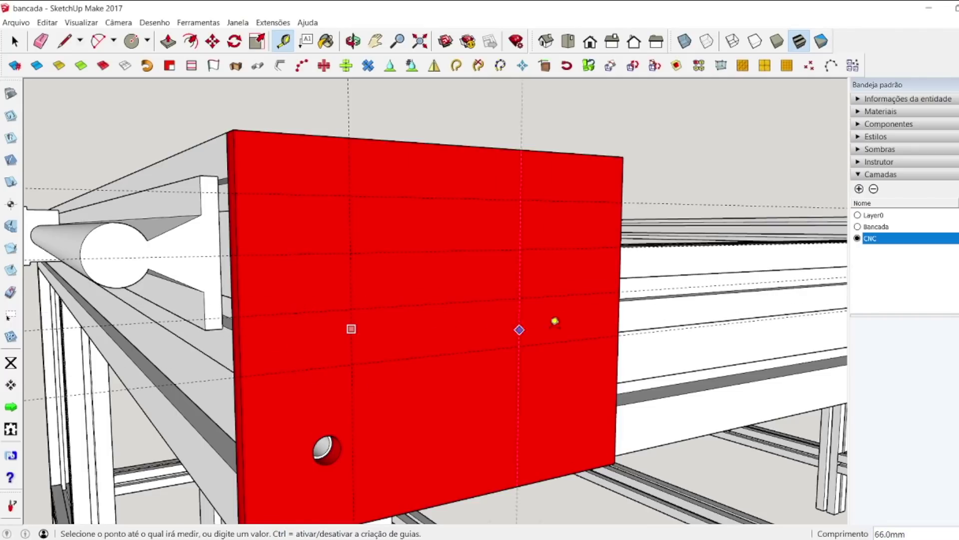
left_click(607, 319)
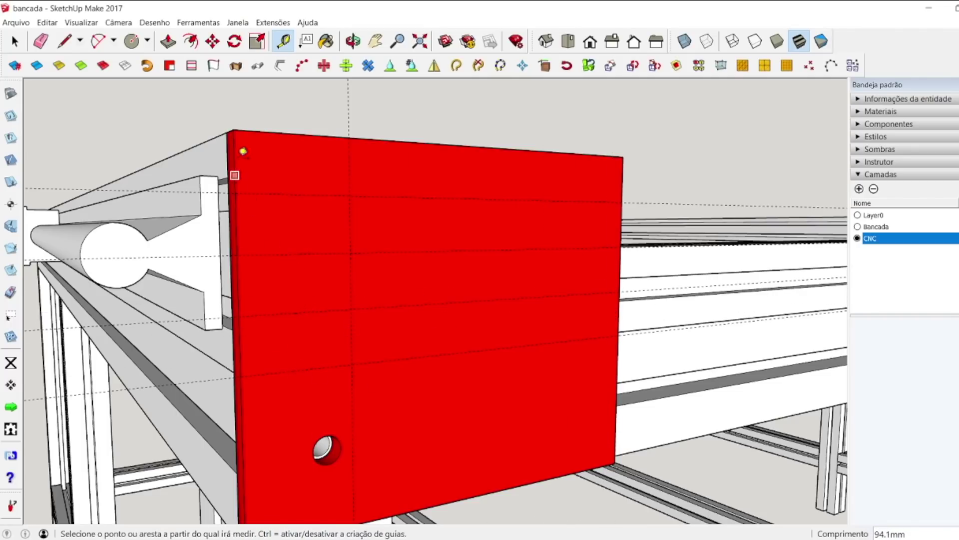
left_click(234, 153)
left_click(297, 150)
Step: Draw circles of 3 mm radius where the outermost vertical guide crosses the first and third horizontal guides
left_click(131, 41)
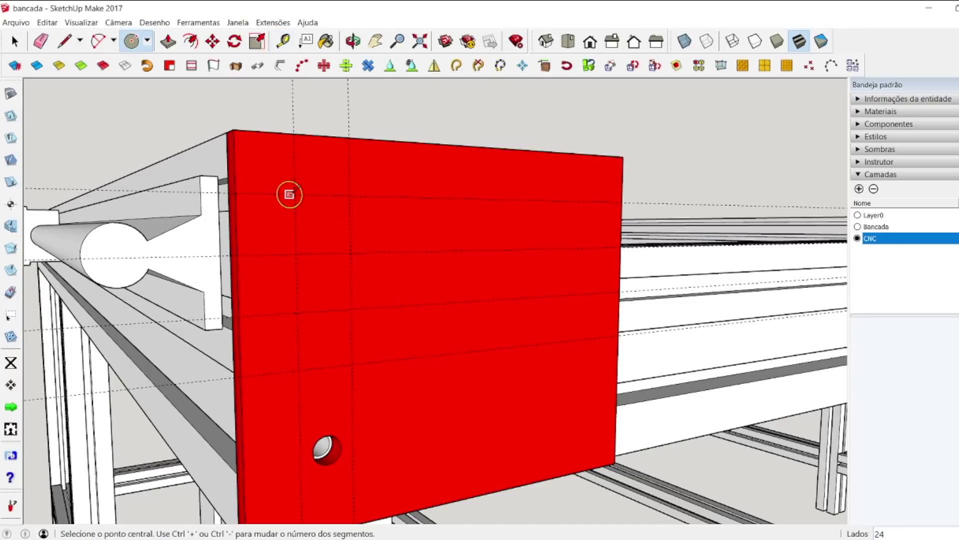
left_click(298, 194)
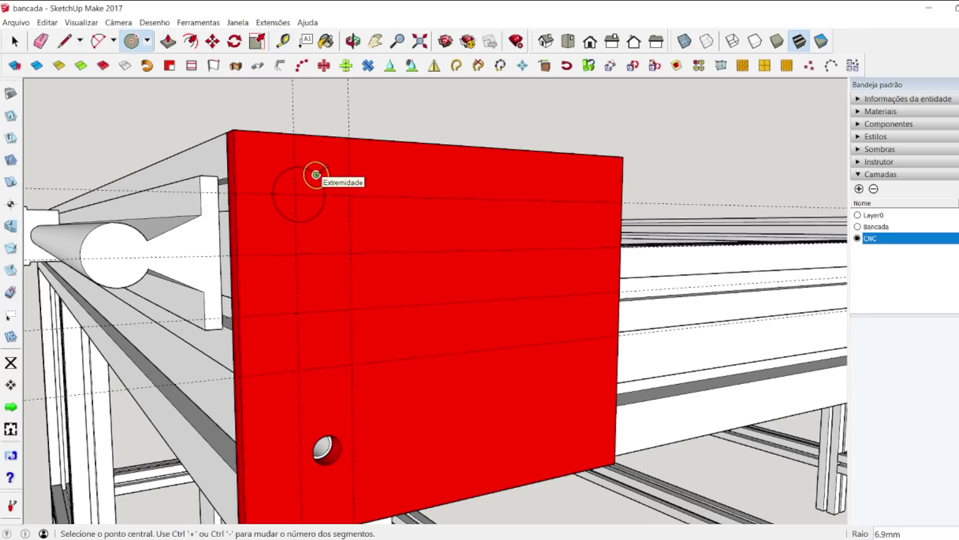
type("3")
key("Return")
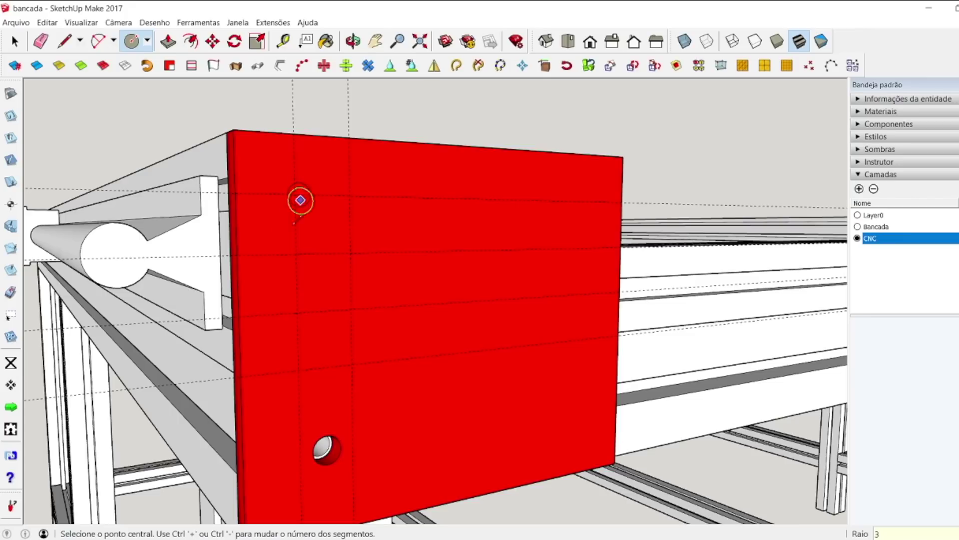
key("Return")
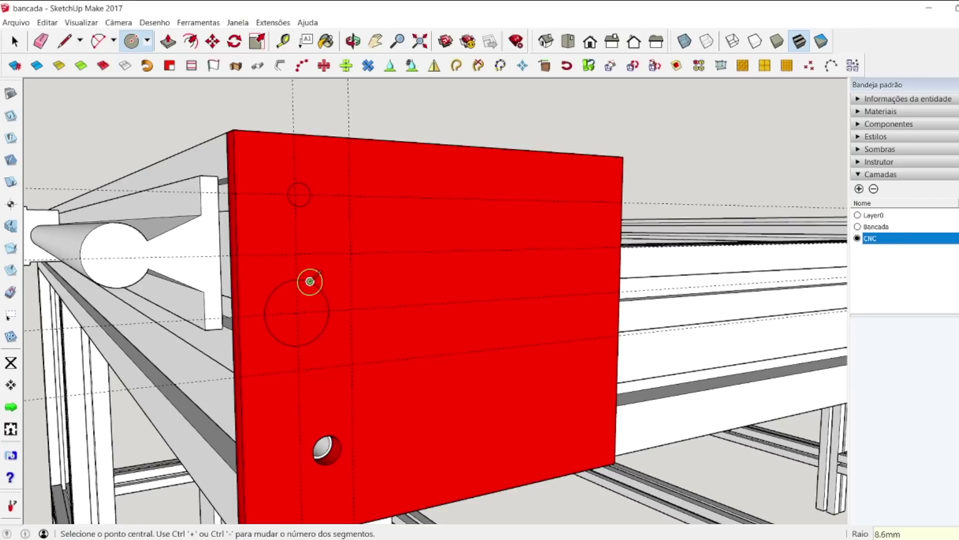
key("space")
Step: Replace the upper circle with one of 3 mm radius centred exactly on the crossing of the outermost vertical and uppermost horizontal guides
left_click(169, 41)
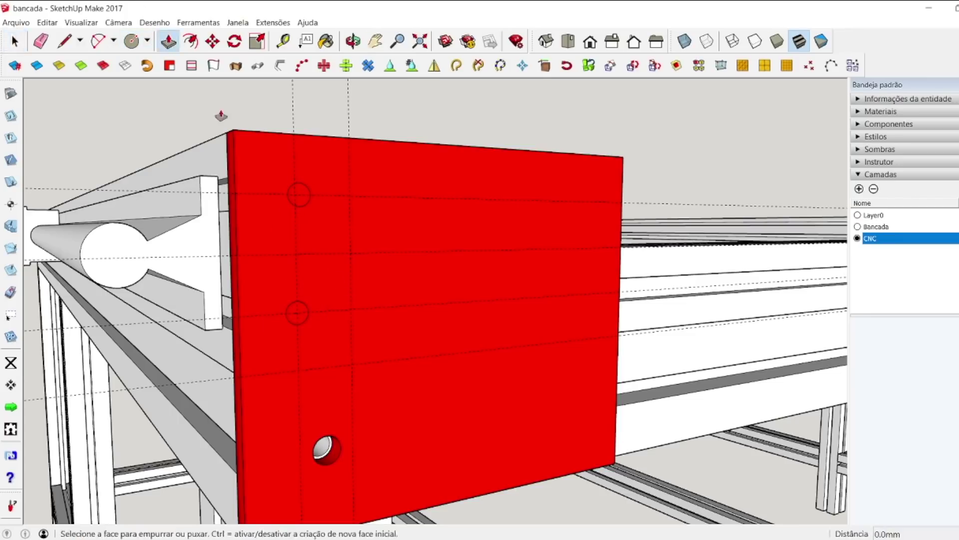
key("space")
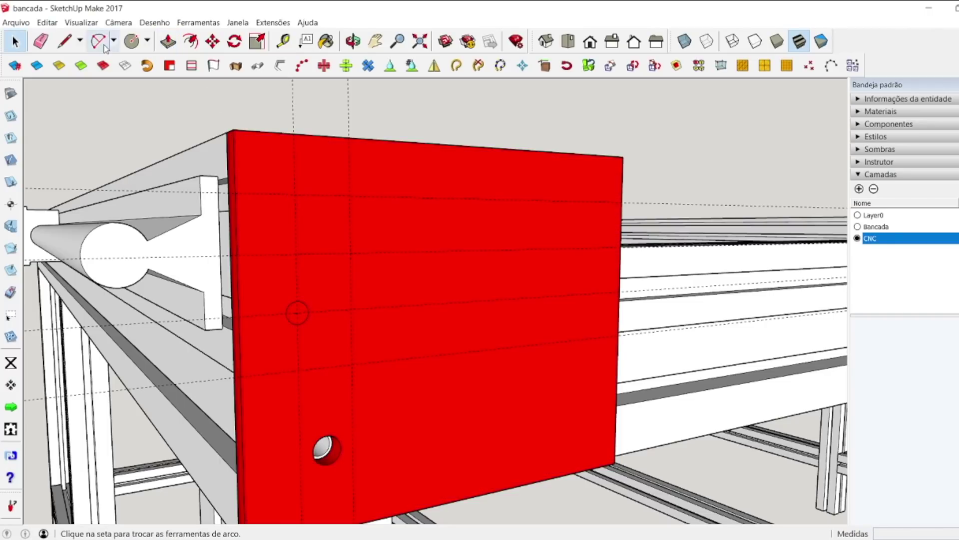
left_click(131, 41)
left_click(295, 195)
type("3")
key("Return")
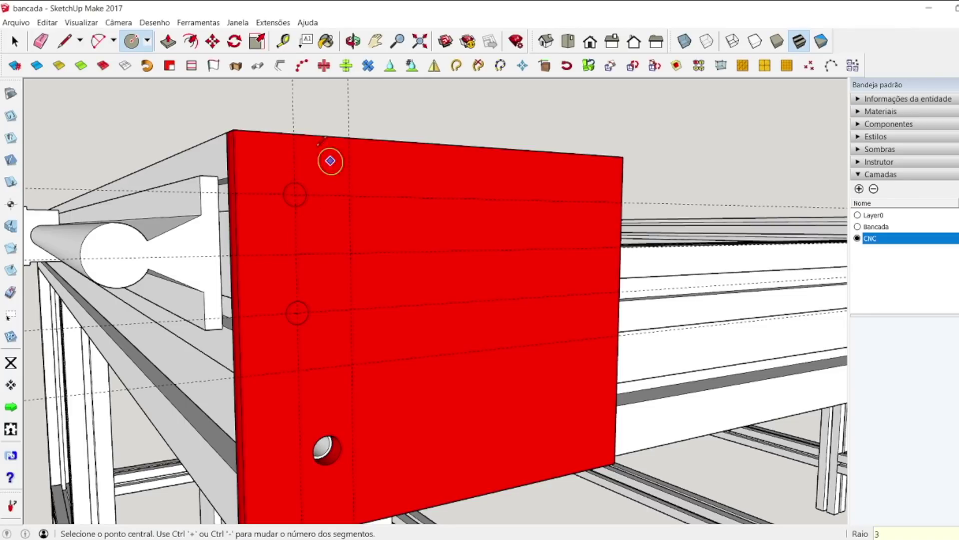
Step: Push both 3 mm radius circles 6 mm inward to cut two holes through the plate
left_click(168, 41)
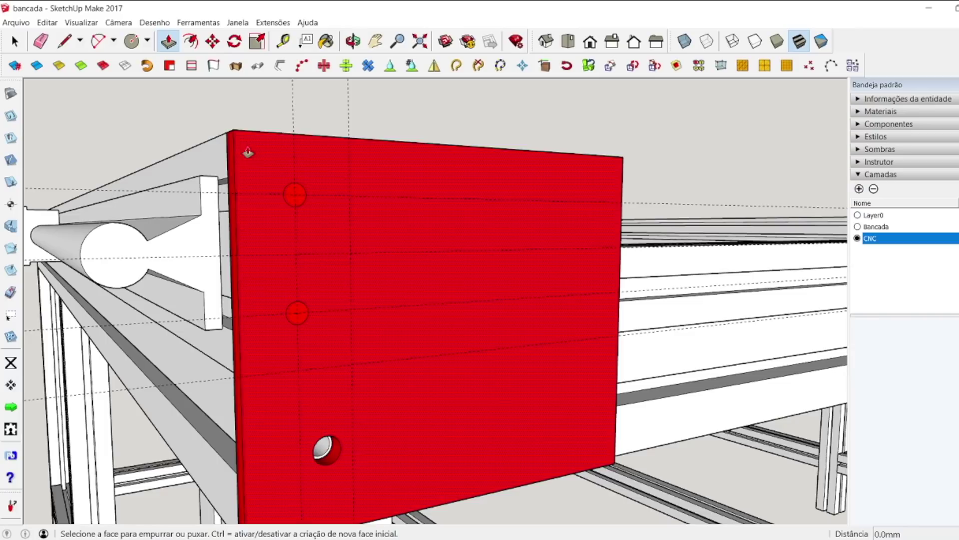
left_click(293, 210)
type("-6")
key("Return")
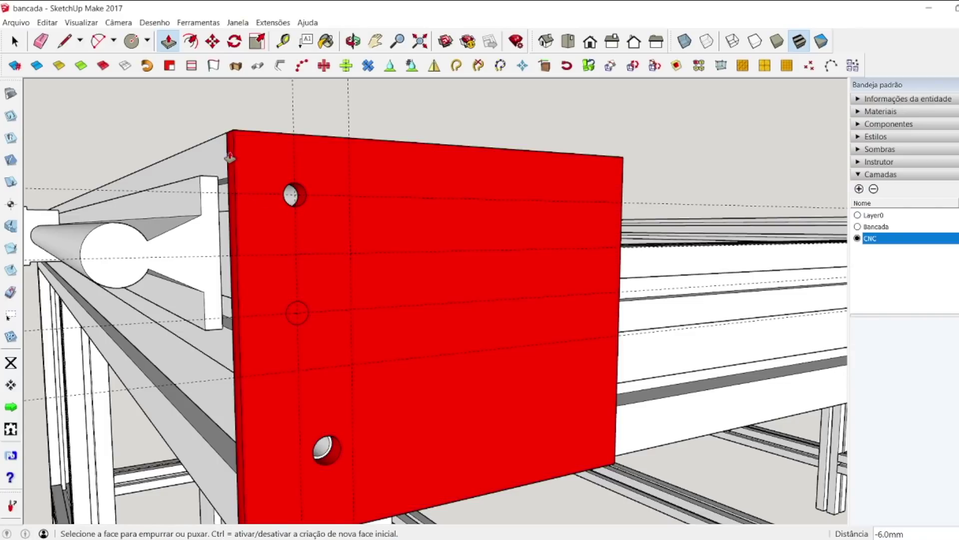
double_click(290, 314)
key("space")
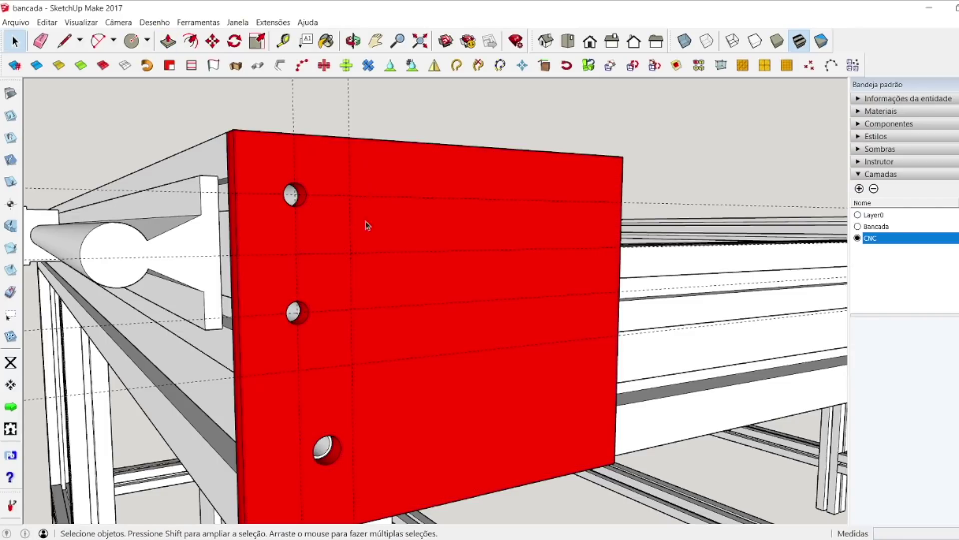
Step: Check the three plate holes against the profiles behind them in X-ray view
left_click(354, 41)
left_click_drag(320, 235, 351, 250)
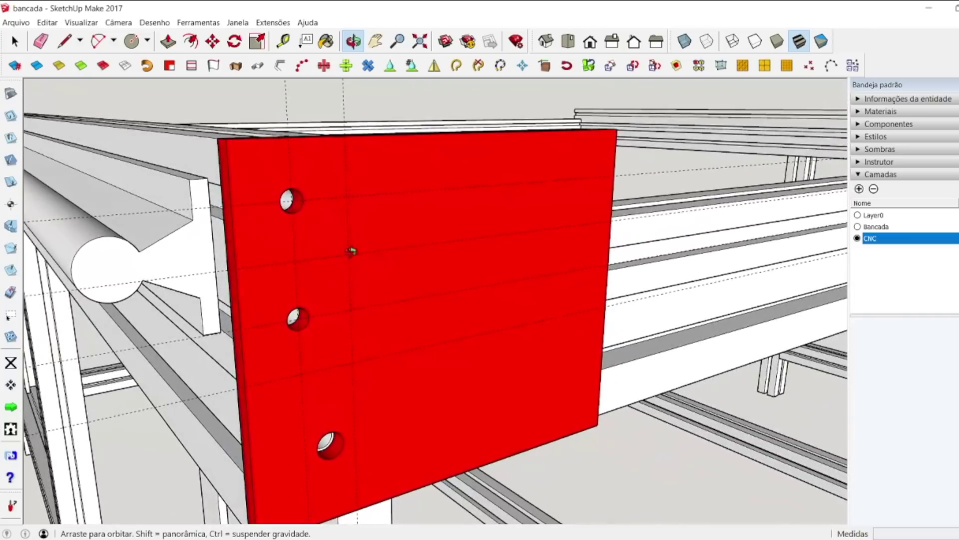
left_click(684, 41)
left_click_drag(484, 236, 460, 220)
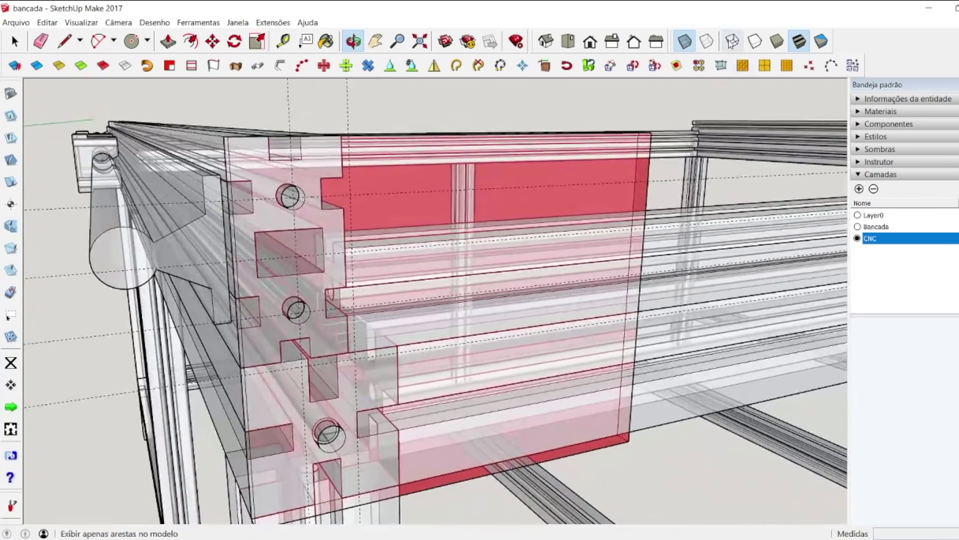
left_click(686, 44)
left_click_drag(306, 246, 334, 220)
Step: Delete the vertical and horizontal guides crossing at the uppermost hole, and hide the Bancada layer
key("space")
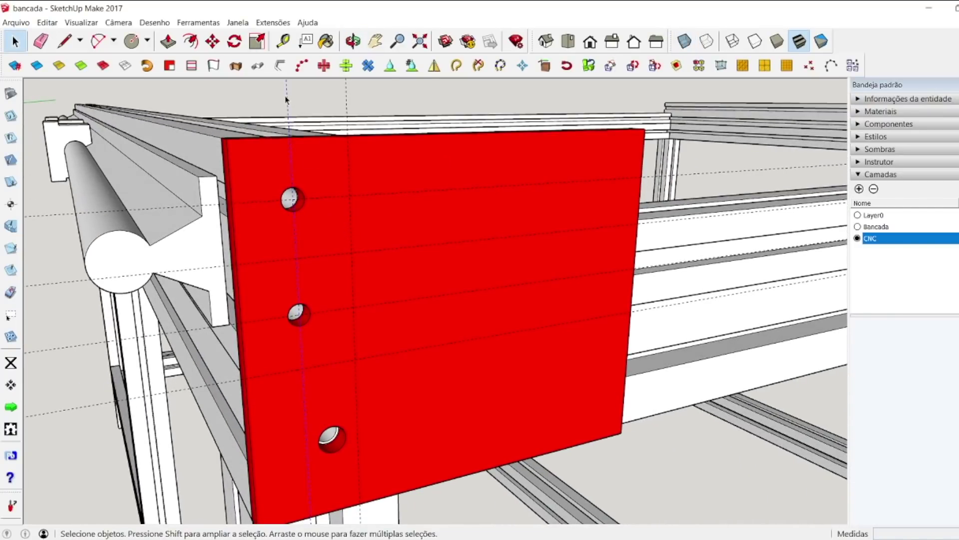
scroll(344, 265, "down", 3)
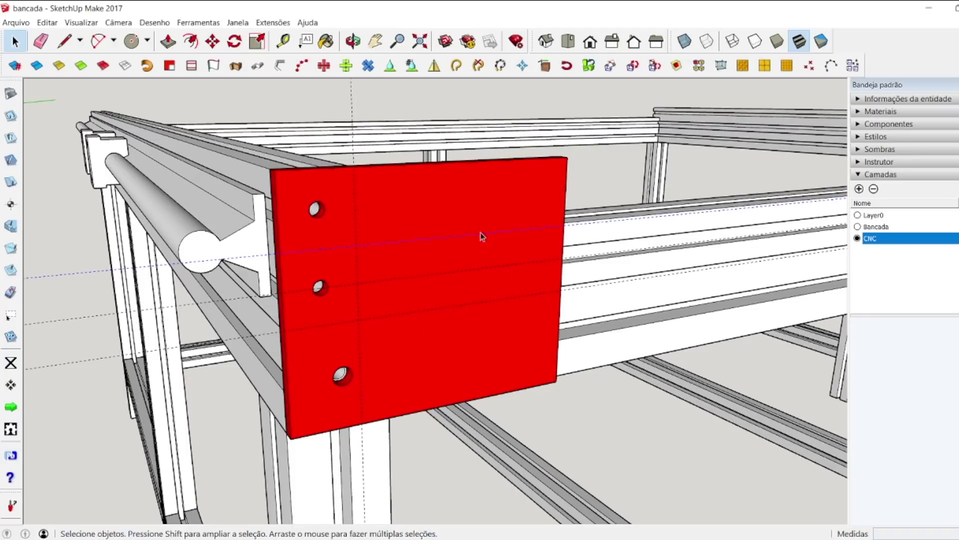
left_click(352, 41)
left_click_drag(319, 120, 281, 133)
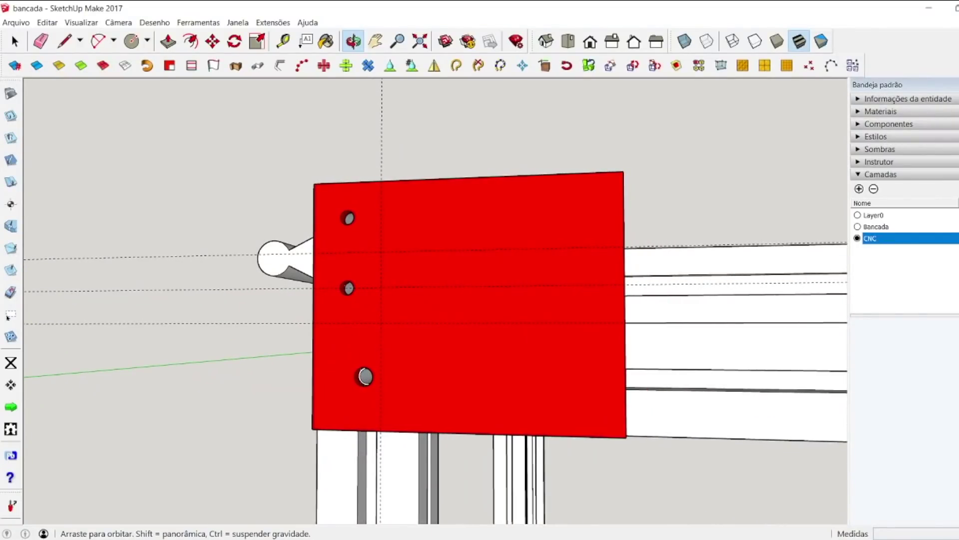
left_click(876, 227)
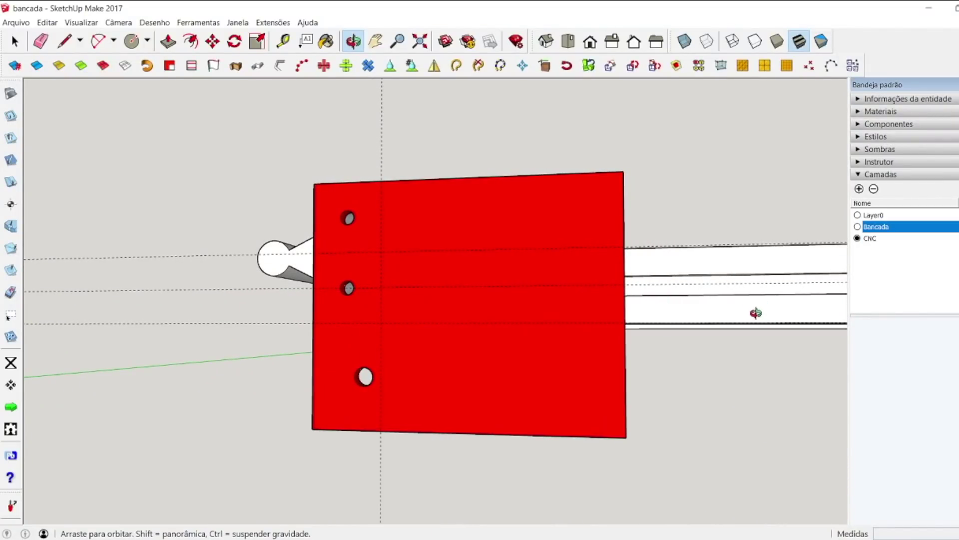
left_click_drag(499, 287, 470, 286)
Step: Place a vertical guide on the plate 60 mm inward from the existing vertical guide
left_click(283, 41)
left_click(299, 126)
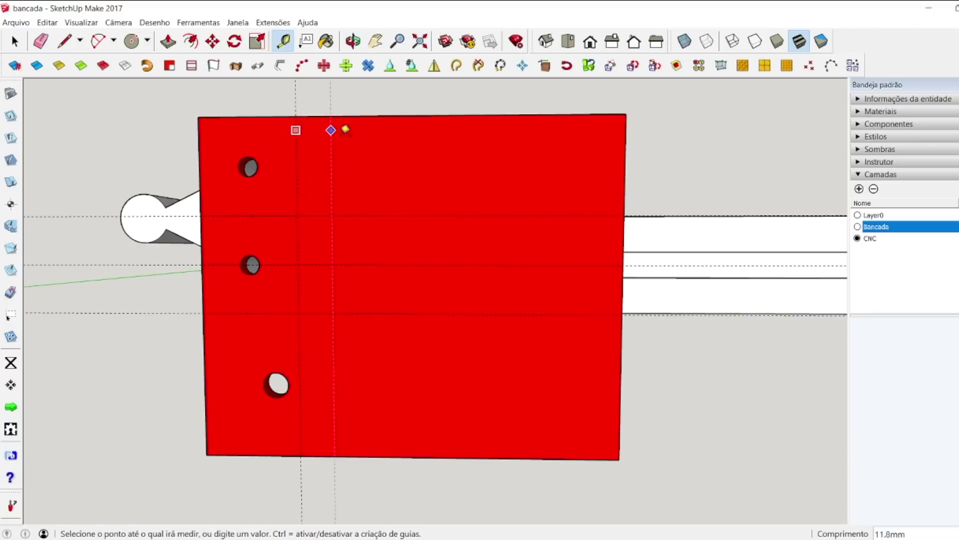
left_click(630, 119)
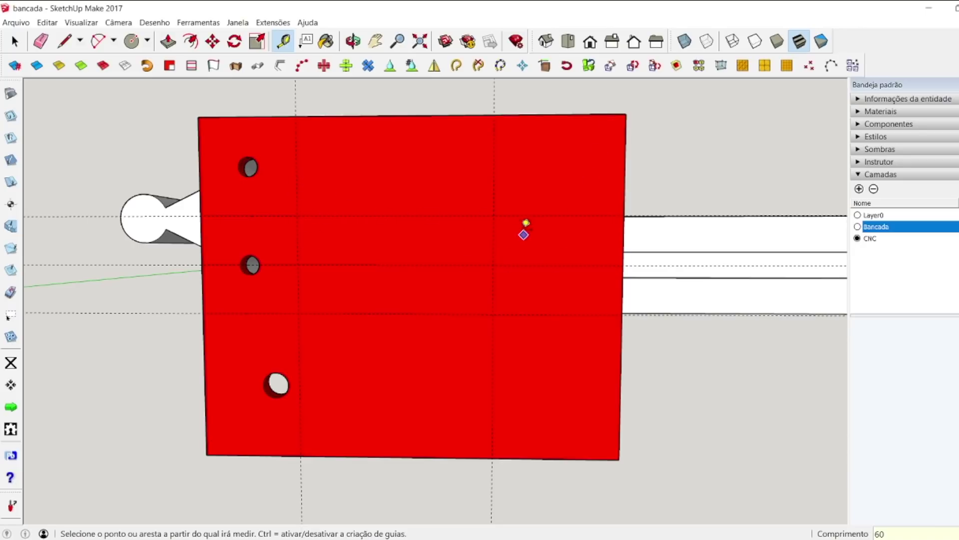
left_click(298, 180)
left_click(352, 165)
Step: Measure the spacing between the two vertical guides and add a guide 20 mm inside each of them
left_click(296, 97)
left_click(494, 87)
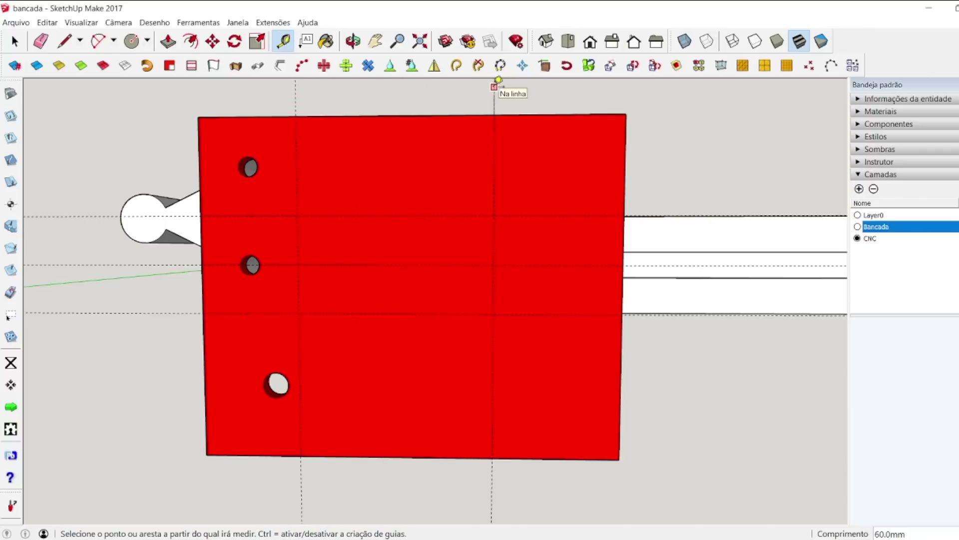
left_click(494, 86)
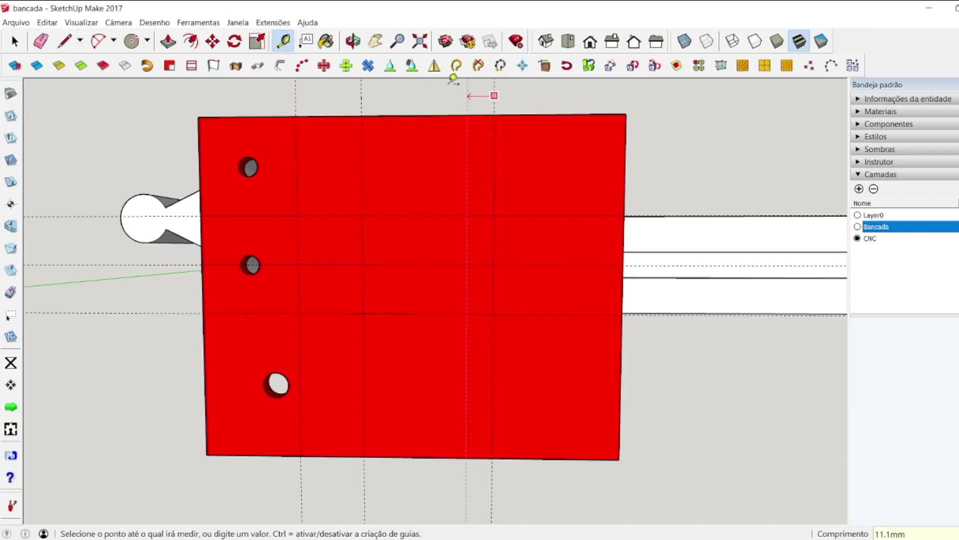
left_click(361, 87)
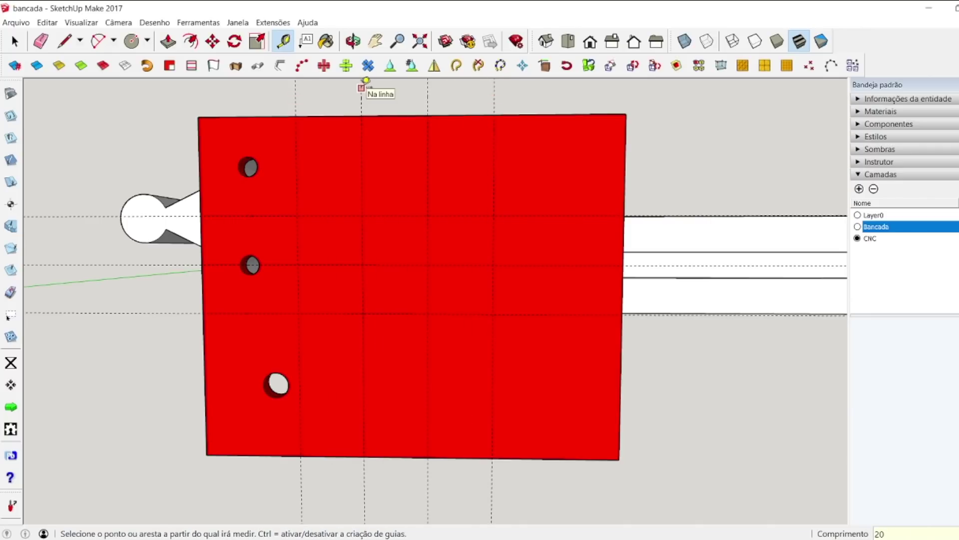
Step: Draw circles of 3 mm radius where the two inner vertical guides cross the middle horizontal guide
left_click(131, 42)
left_click(363, 265)
left_click(363, 238)
type("3")
key("Return")
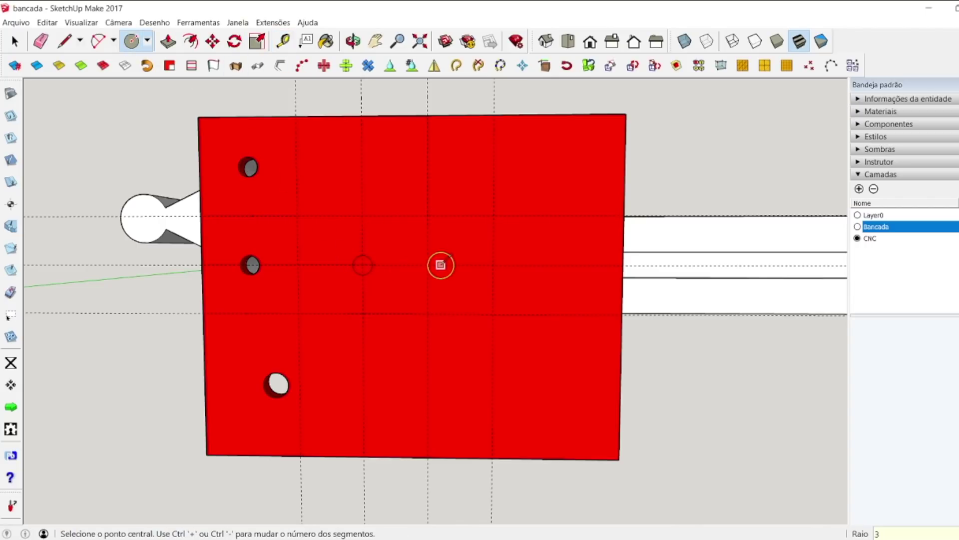
left_click(428, 264)
left_click(439, 243)
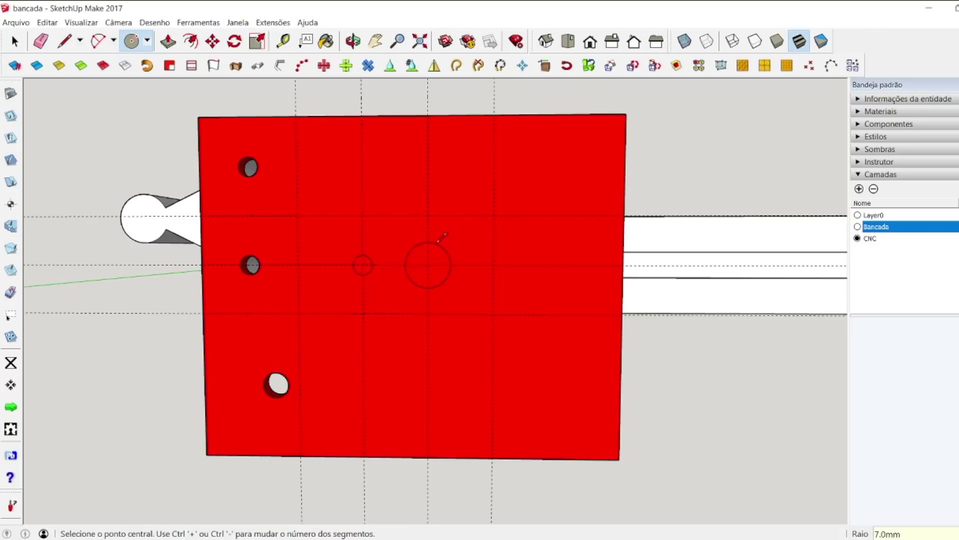
type("3")
key("Return")
key("space")
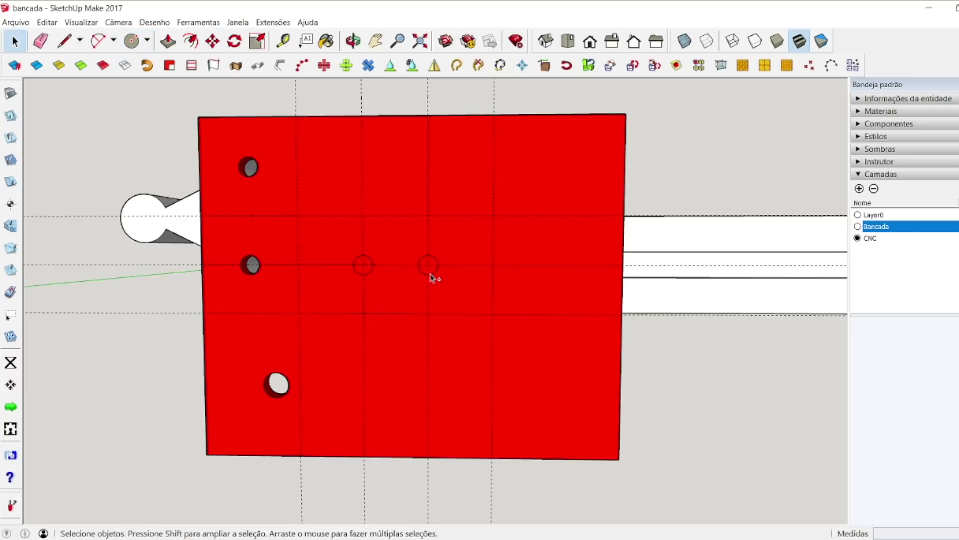
Step: Delete the second circle and its vertical guide, and place a new vertical guide 30 mm from the remaining circle's guide
left_click(435, 273)
left_click(283, 41)
left_click(362, 242)
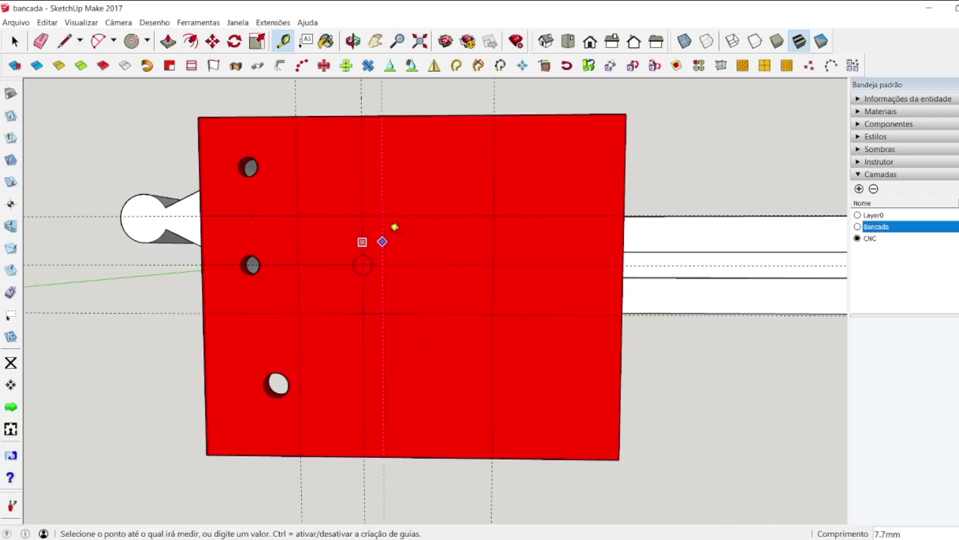
left_click(494, 233)
type("2")
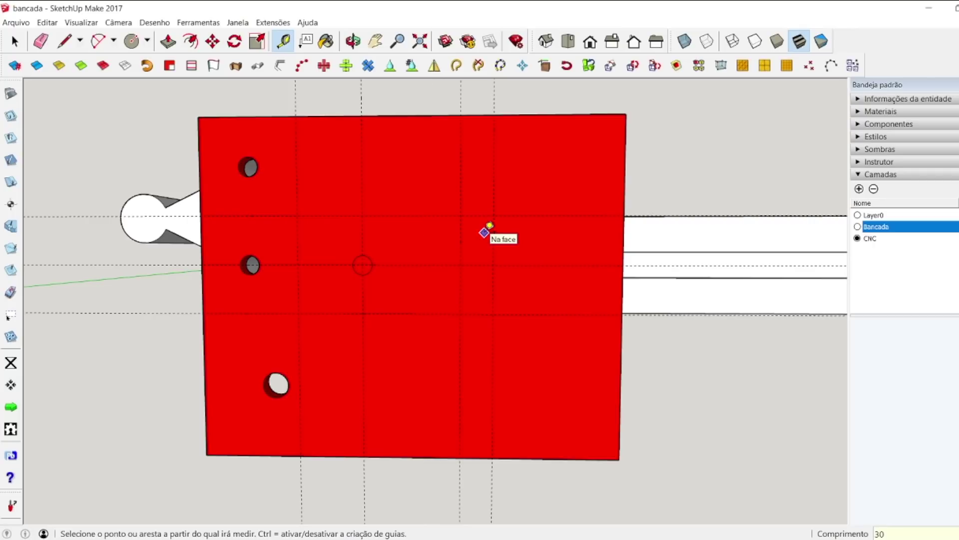
Step: Place a vertical guide 20 mm outward from the new guide, and remove the former outermost guide
left_click(461, 234)
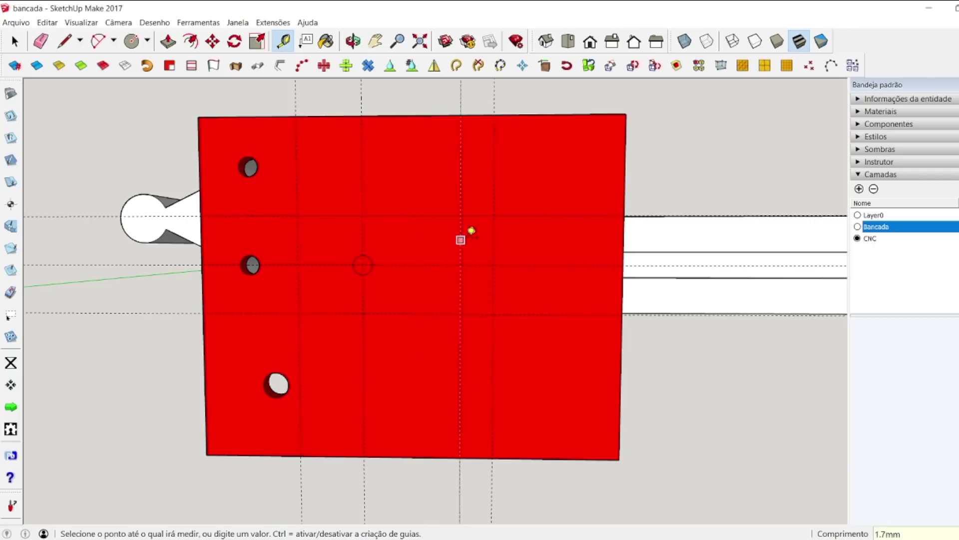
left_click(527, 229)
key("space")
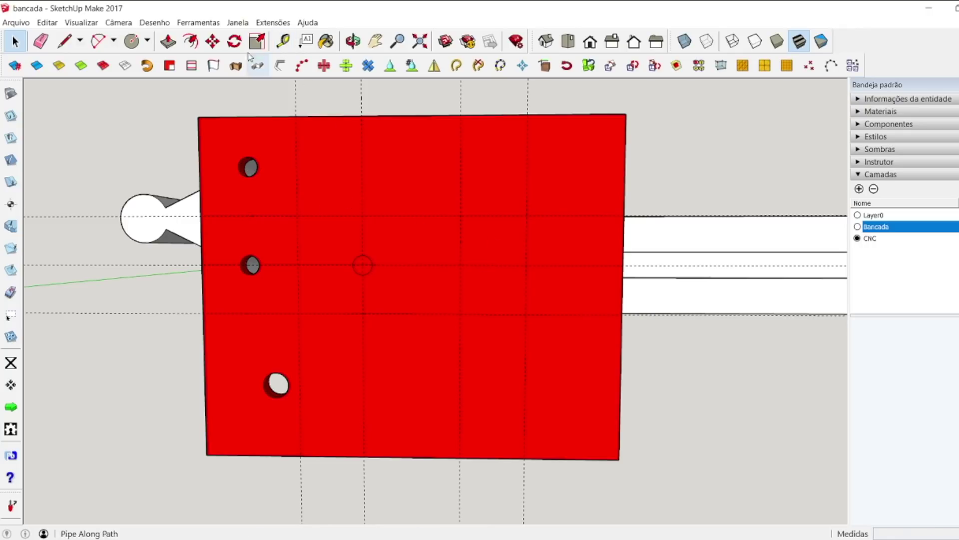
Step: Draw a circle of 3 mm radius where the 30 mm offset guide crosses the middle horizontal guide
left_click(132, 41)
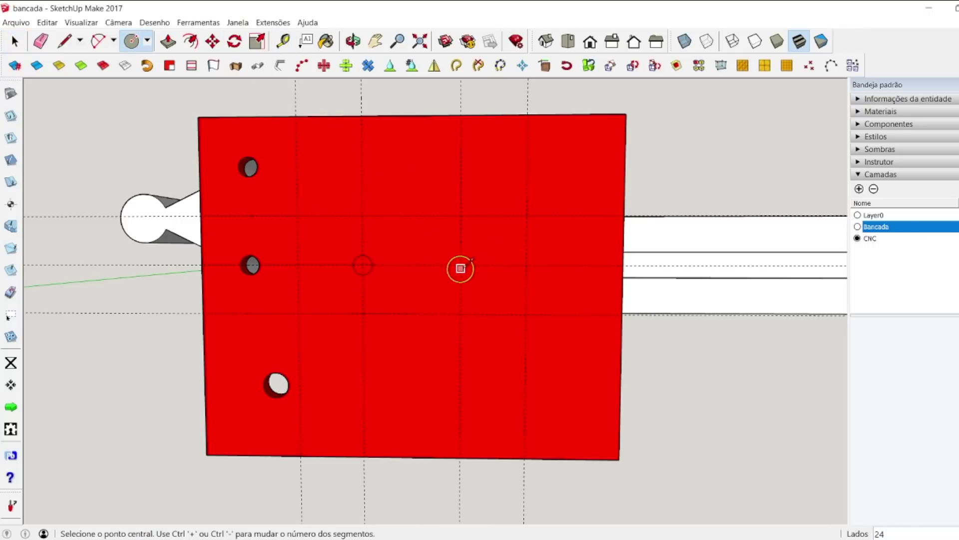
left_click(461, 265)
left_click(460, 254)
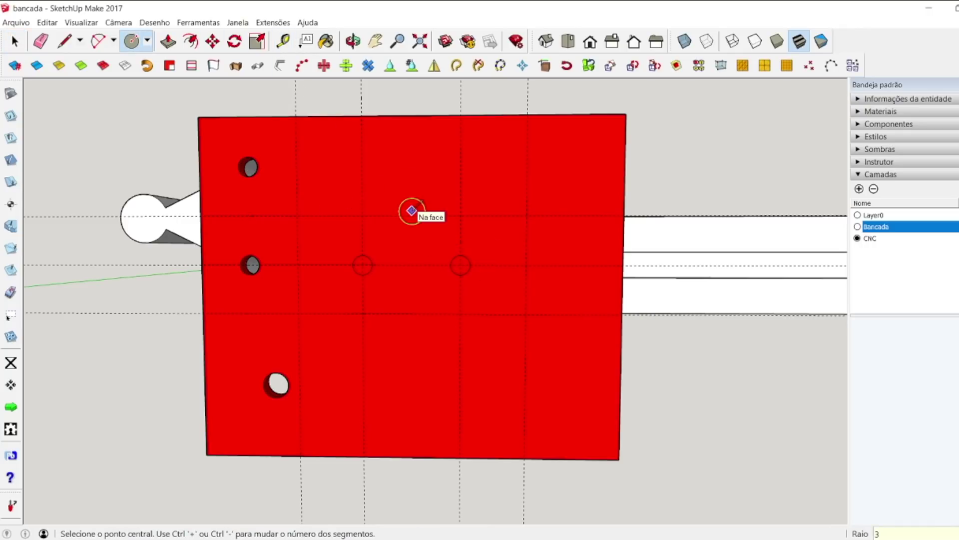
key("space")
Step: Push both 3 mm radius circles 6 mm through the plate to make bolt holes
left_click(168, 41)
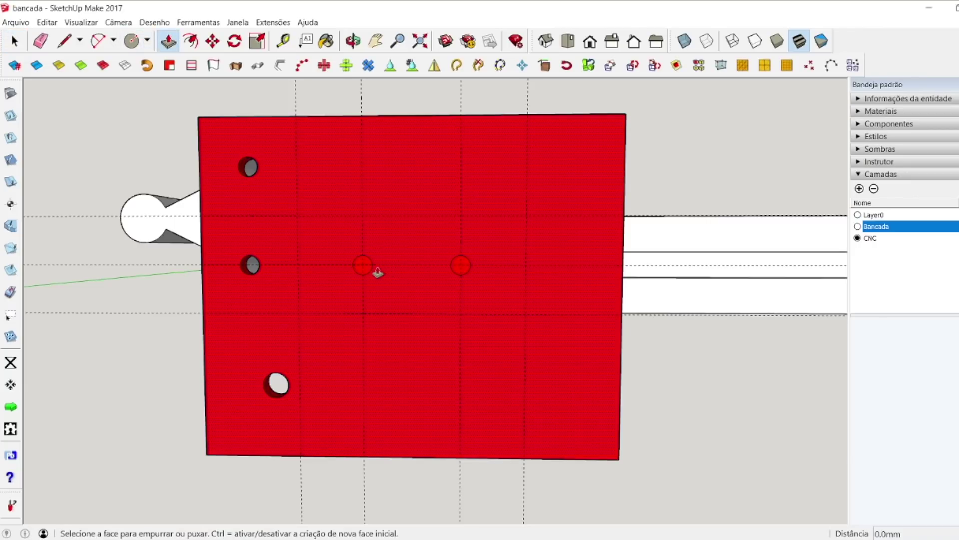
left_click(364, 269)
left_click(248, 167)
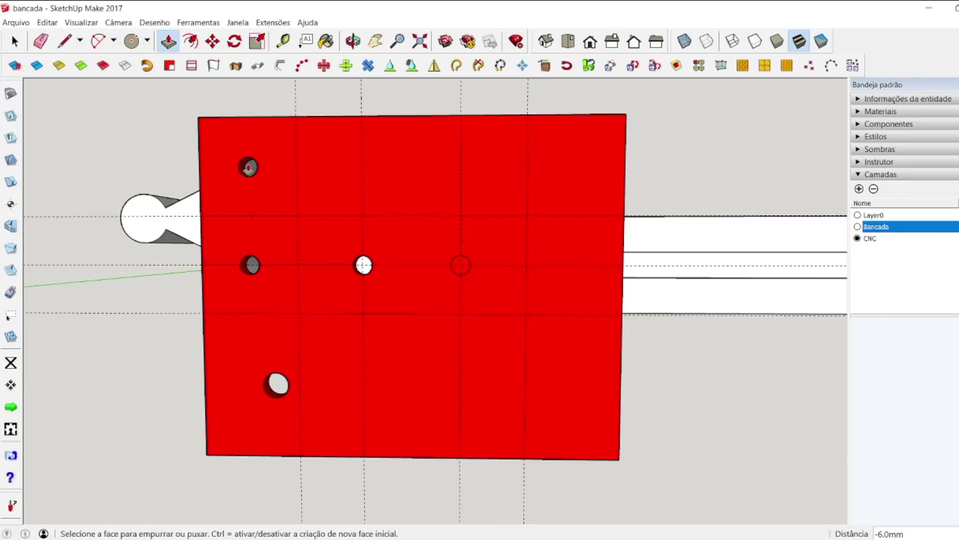
left_click(455, 279)
left_click(458, 271)
key("space")
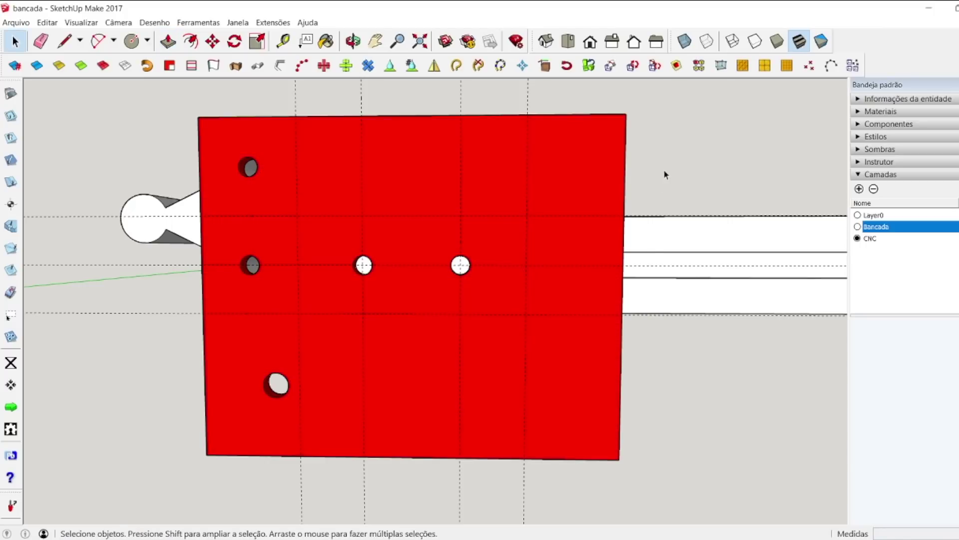
Step: Draw a line along the outermost vertical guide from the plate's upper edge to its lower edge
left_click(353, 40)
mouse_move(545, 205)
left_mouse_down()
mouse_move(240, 214)
mouse_move(419, 280)
mouse_move(786, 272)
mouse_move(878, 257)
mouse_move(837, 274)
mouse_move(469, 229)
mouse_move(495, 292)
mouse_move(599, 252)
mouse_move(520, 251)
mouse_move(524, 261)
left_mouse_up()
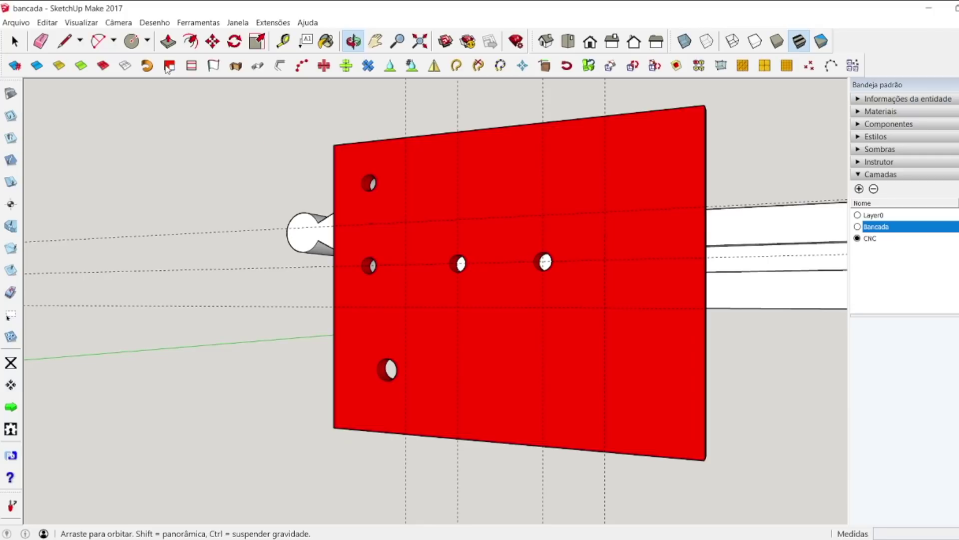
left_click(63, 42)
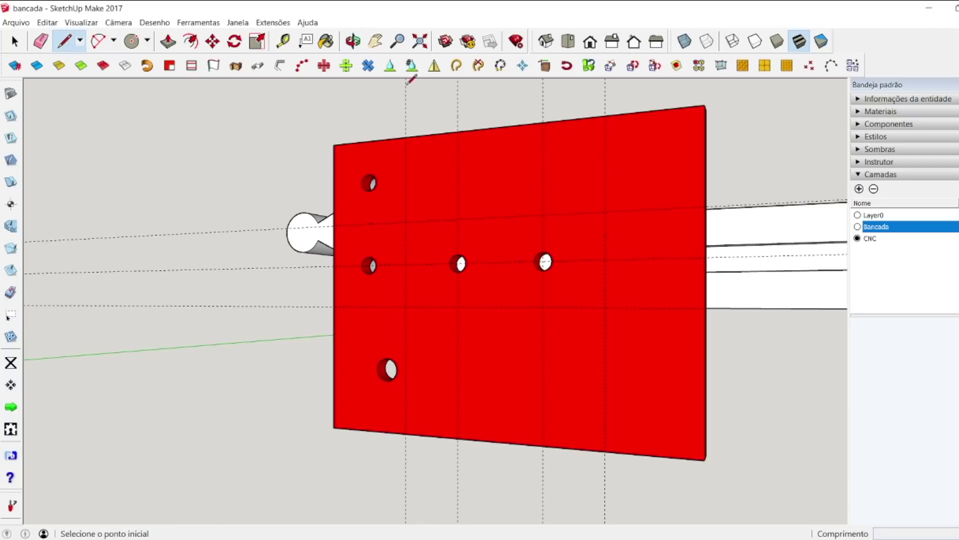
left_click(605, 115)
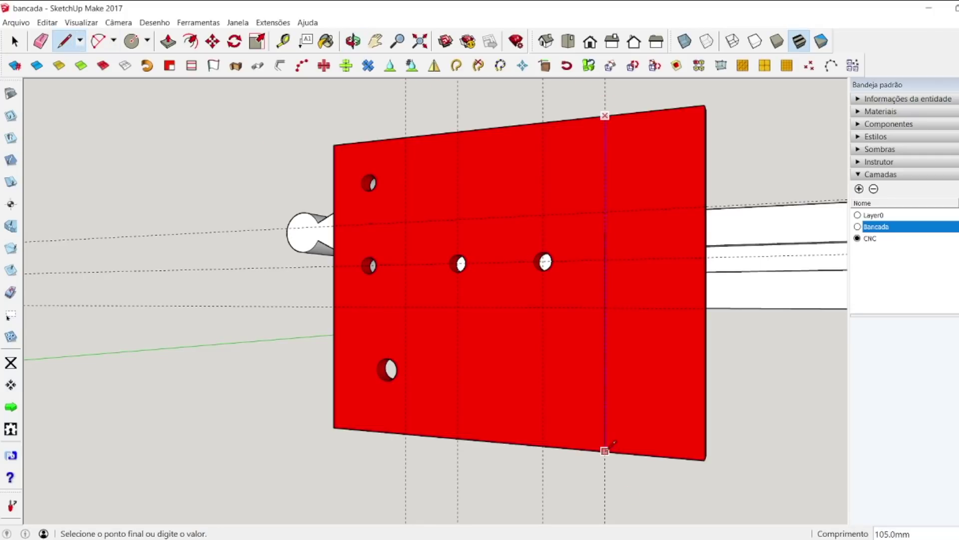
left_click(605, 451)
key("space")
Step: Push the strip outside the new line 6 mm through to trim the plate's width
left_click(168, 42)
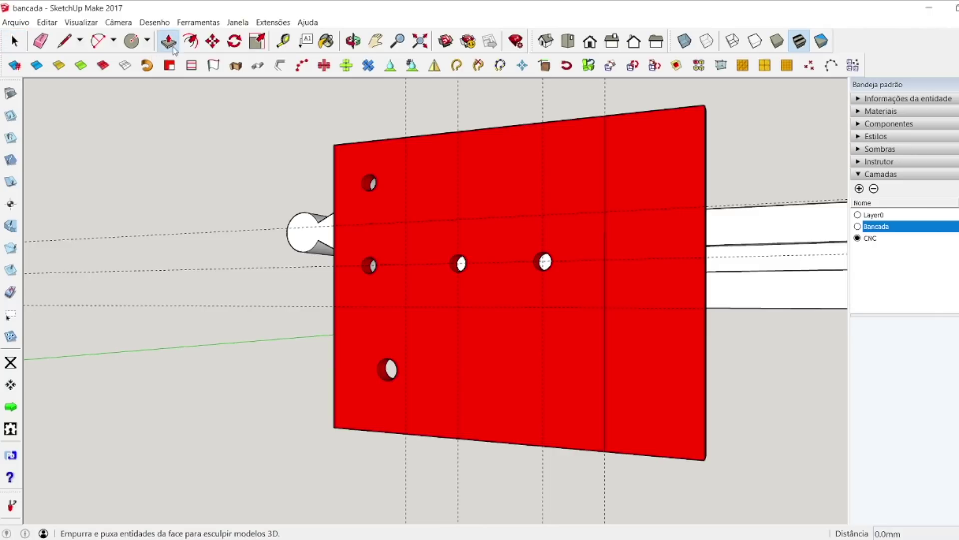
left_click(631, 364)
key("space")
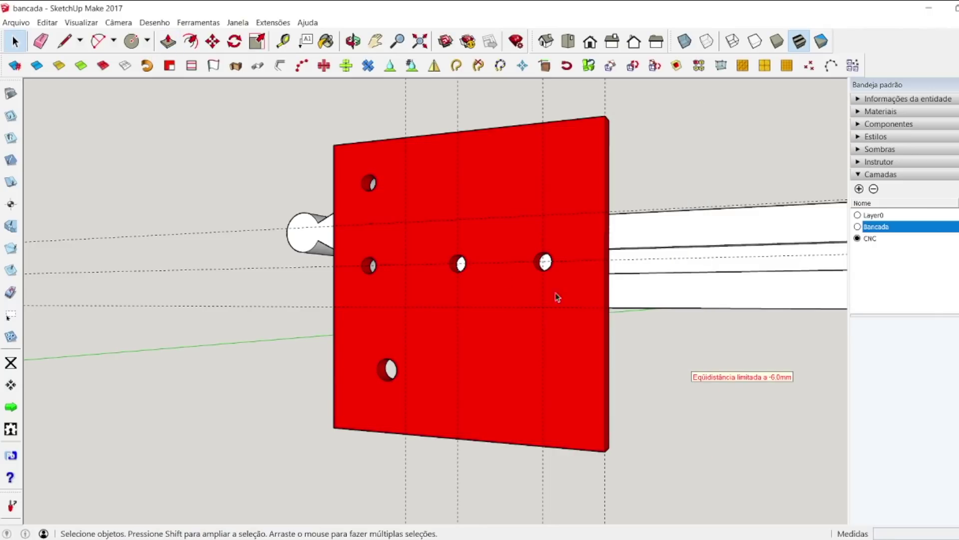
Step: Measure from the upper horizontal guide to the plate's upper edge, and offset a guide 30 mm inward from the first vertical guide
left_click(352, 41)
left_click_drag(615, 269, 551, 264)
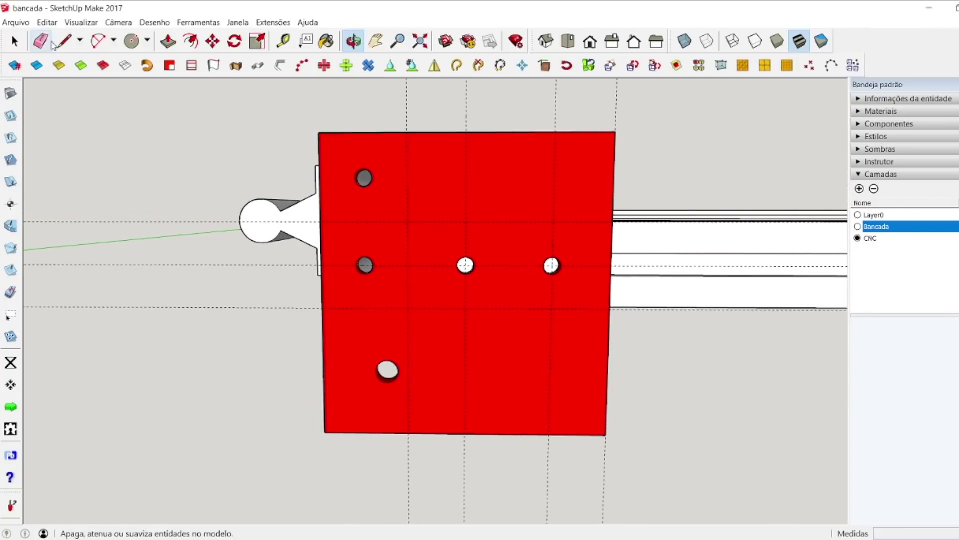
mouse_move(454, 264)
left_mouse_down()
mouse_move(325, 209)
mouse_move(503, 251)
mouse_move(522, 228)
left_mouse_up()
left_click(283, 41)
left_click(440, 221)
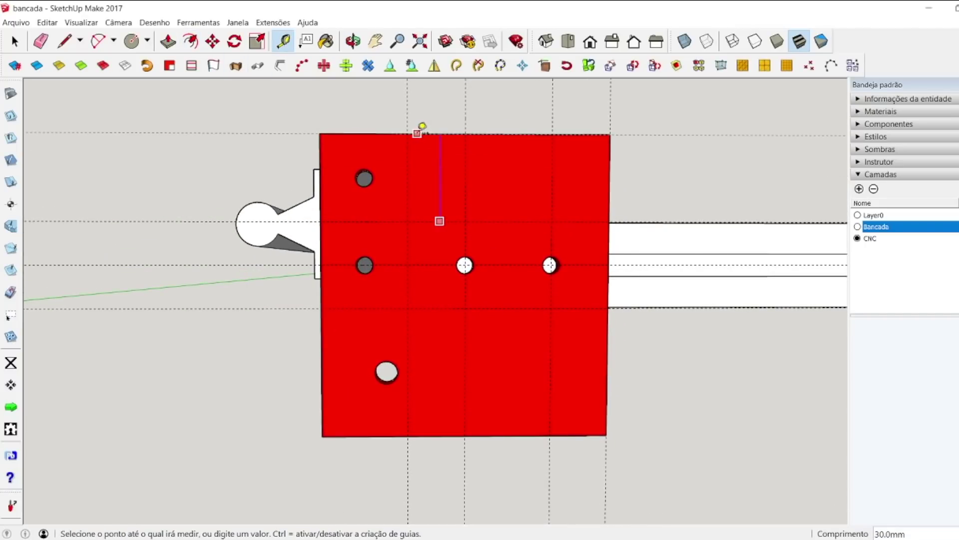
left_click(435, 167)
left_click(408, 181)
type("30")
key("Return")
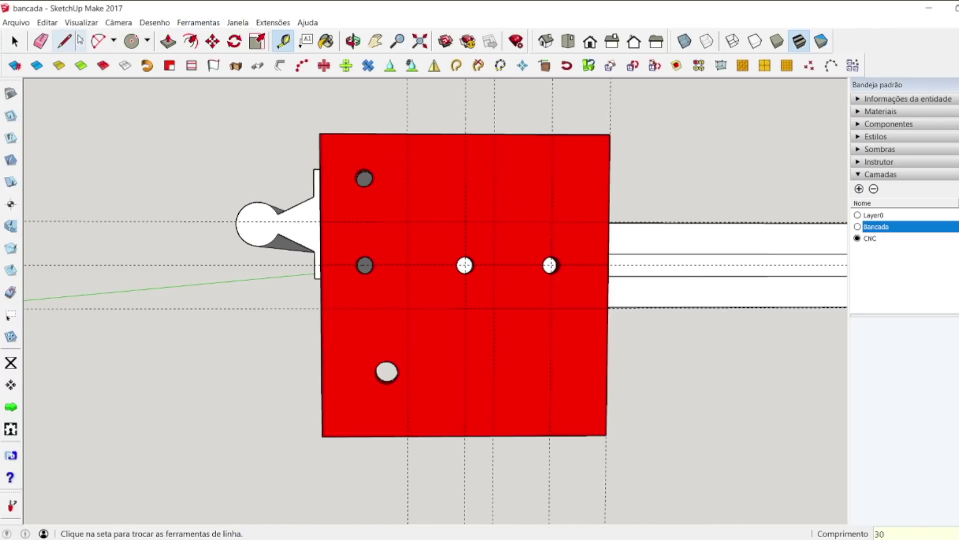
Step: Outline the upper corner with a line along the upper horizontal guide to the 30 mm guide and a diagonal up to the first vertical guide
left_click(62, 42)
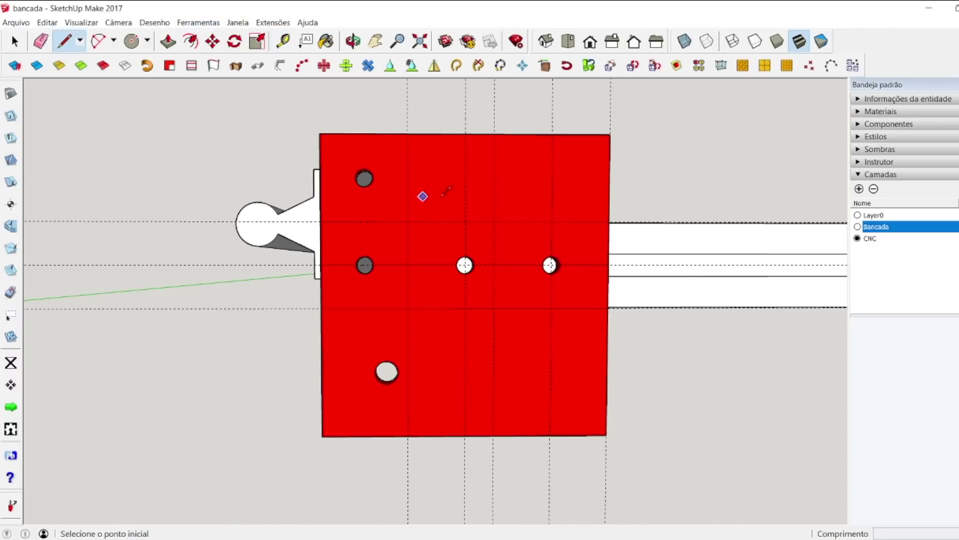
left_click(608, 222)
left_click(494, 222)
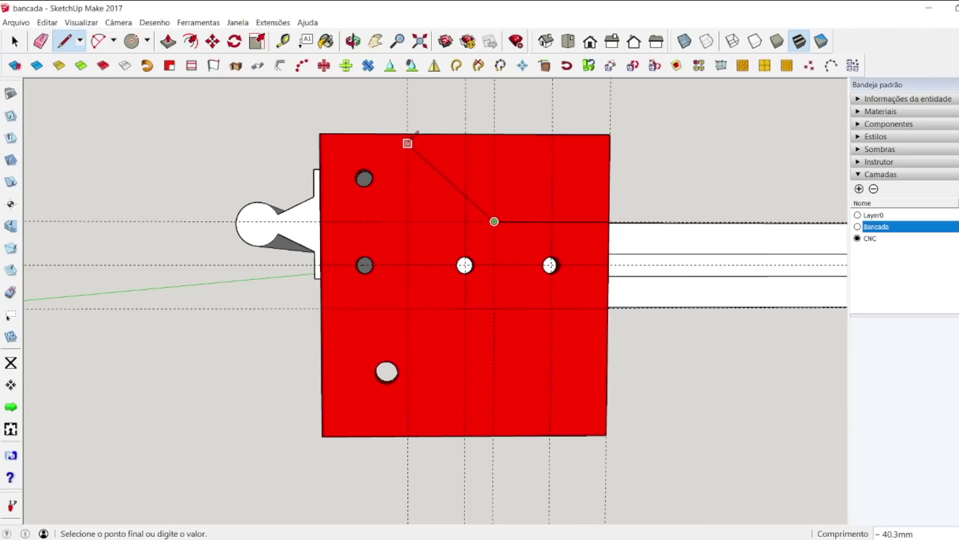
key("space")
left_click(352, 41)
left_click_drag(510, 199, 244, 290)
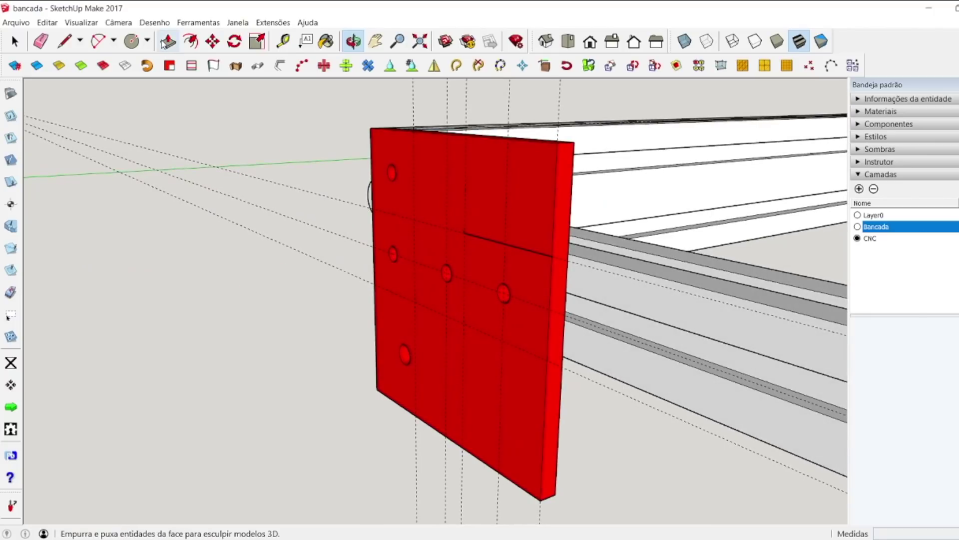
key("space")
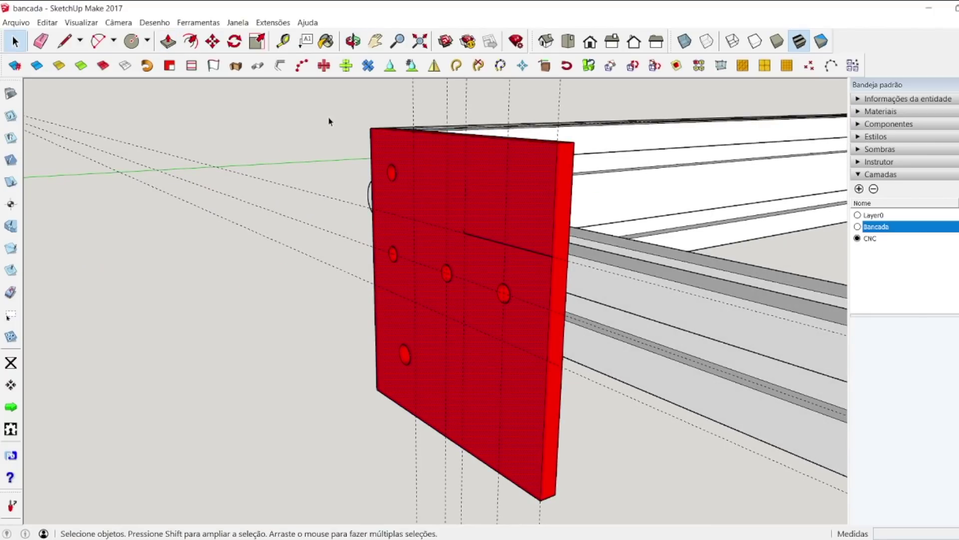
left_click(64, 41)
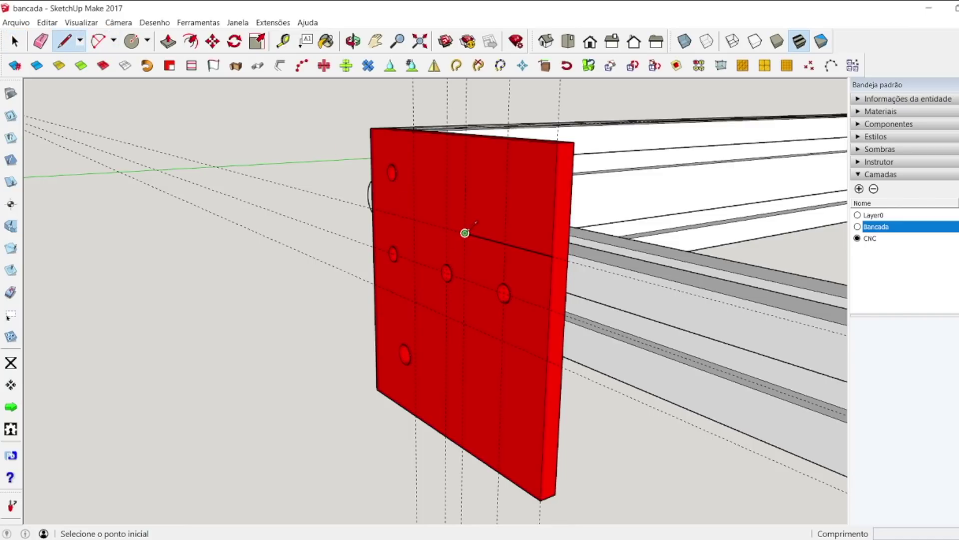
left_click(465, 233)
left_click(414, 131)
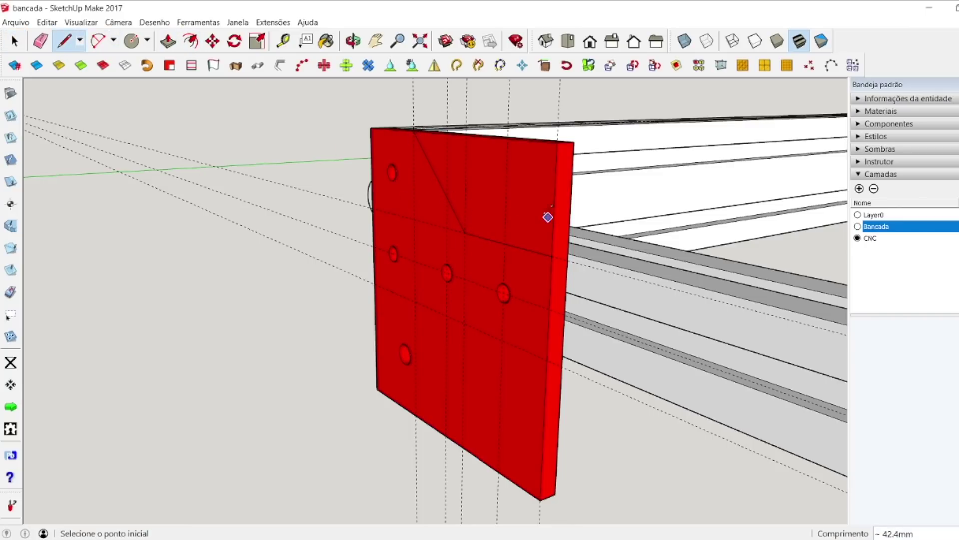
Step: Push the outlined upper corner face through the plate thickness to cut it away
key("p")
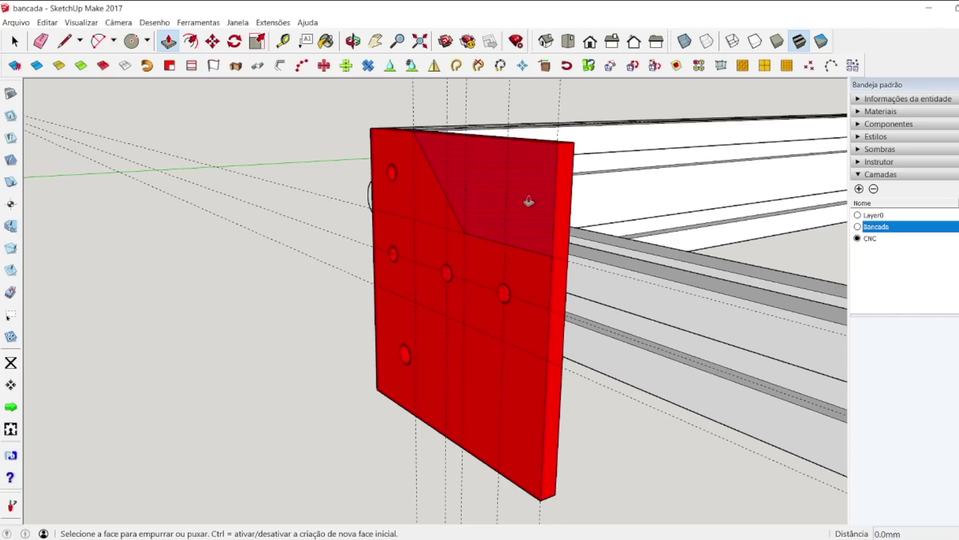
left_click(528, 201)
left_click(561, 212)
key("space")
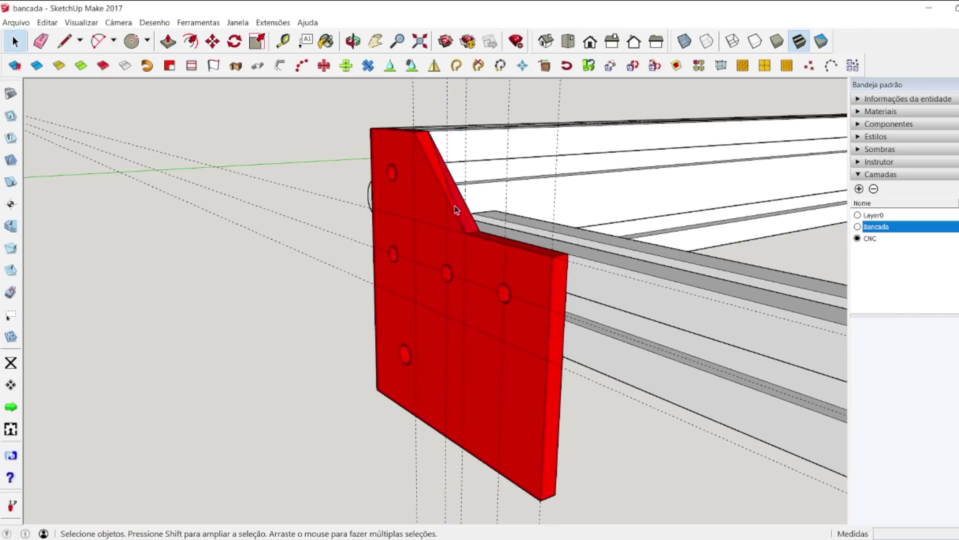
Step: Show the plate in front view and delete all guides except the lowest horizontal one
left_click(352, 41)
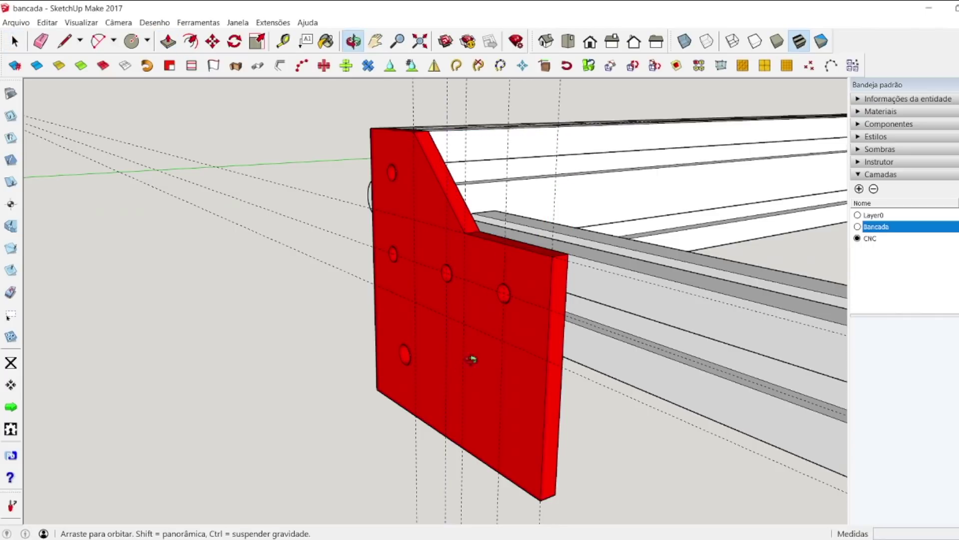
left_click_drag(471, 358, 869, 298)
left_click(590, 41)
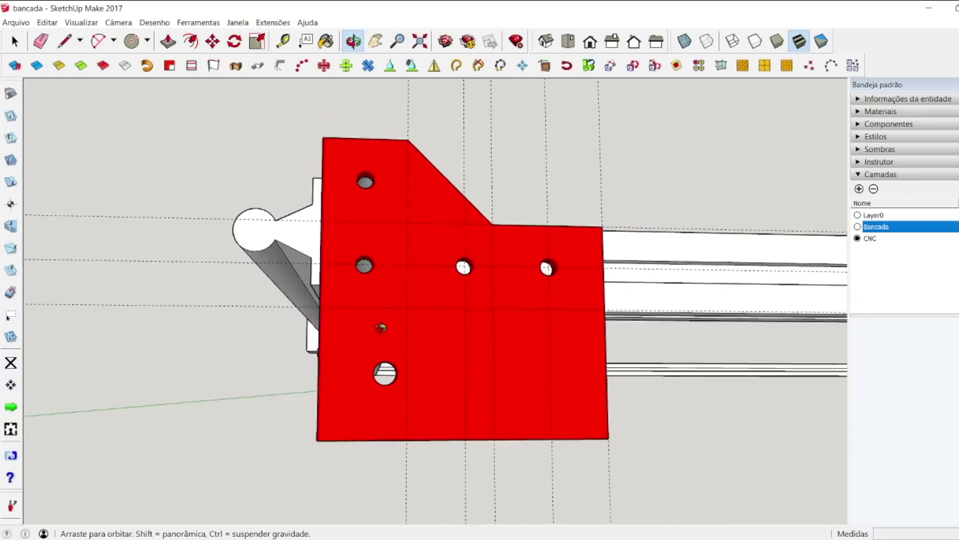
key("space")
Step: Place a vertical guide 45 mm from the plate's edge beside the bearing rail, and a second one 45 mm farther across
left_click(284, 42)
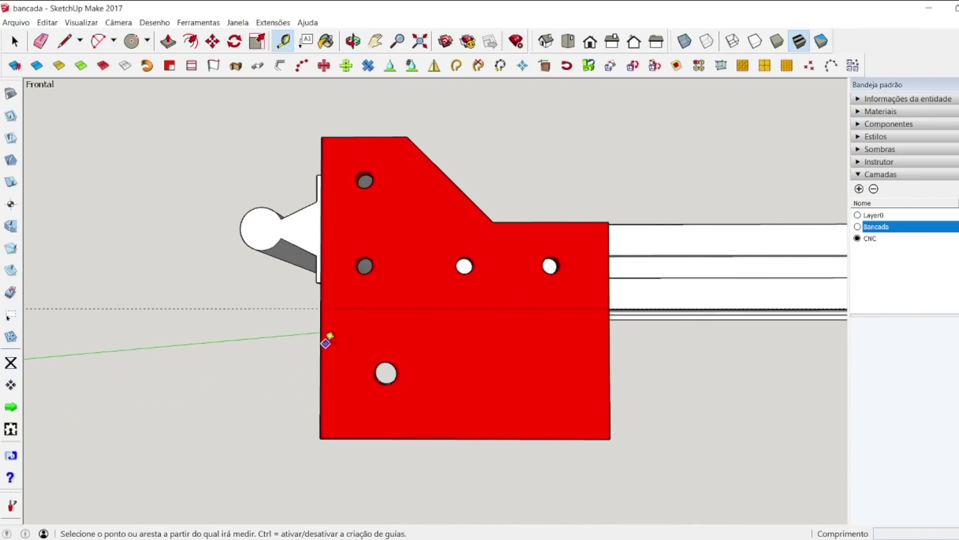
left_click(327, 343)
left_click(434, 326)
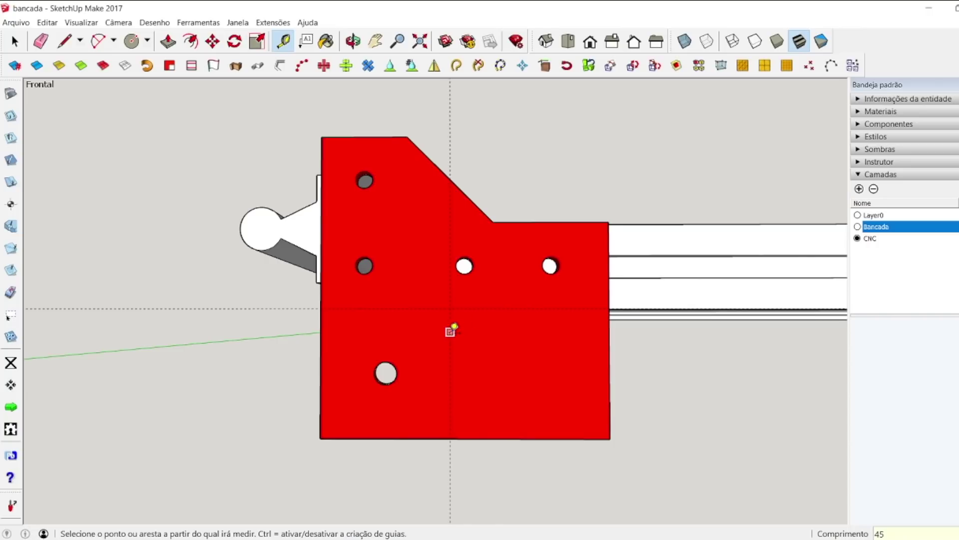
left_click(450, 334)
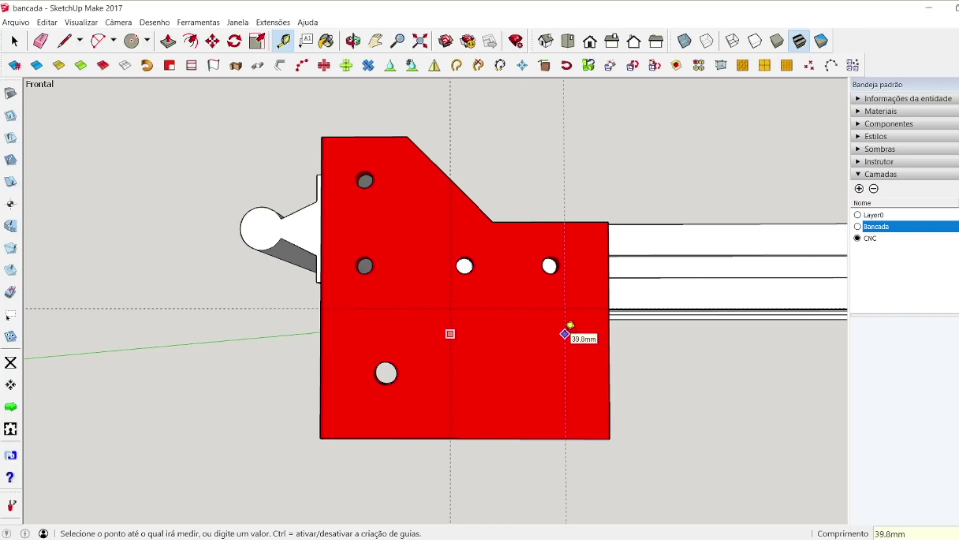
left_click(590, 325)
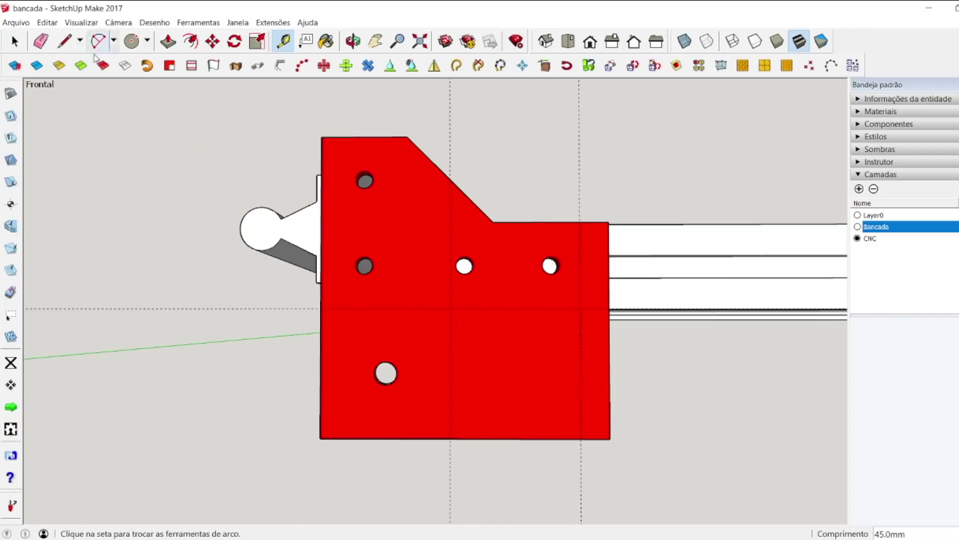
left_click(65, 42)
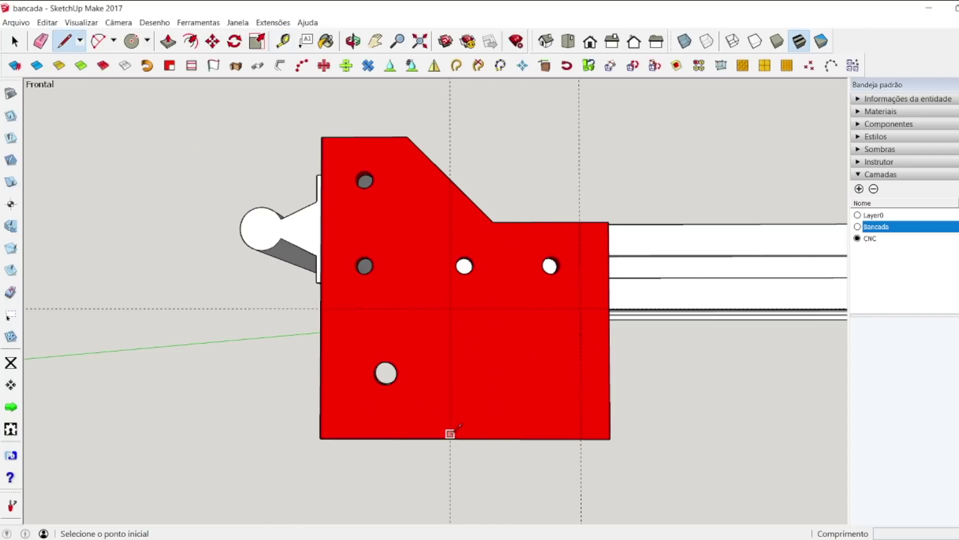
left_click(450, 433)
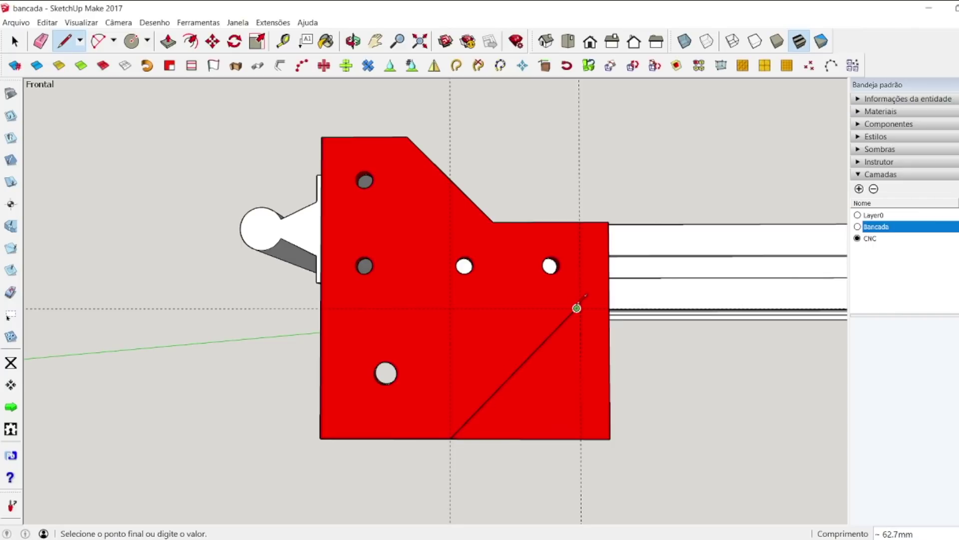
left_click(576, 308)
key("ctrl+z")
Step: Outline the lower corner with a diagonal from the first guide at the lower edge to the second guide's crossing, continuing horizontally to the plate's edge
left_click(452, 438)
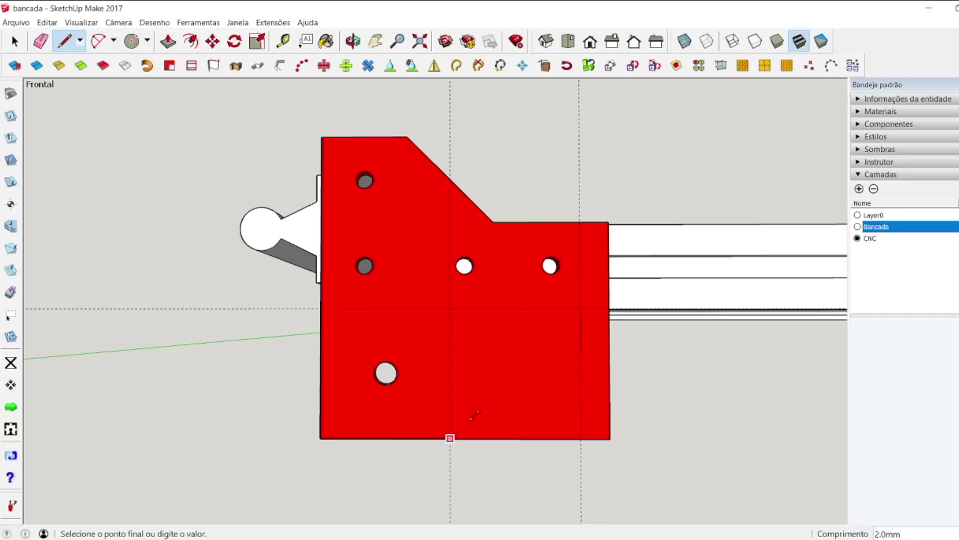
left_click(606, 305)
key("space")
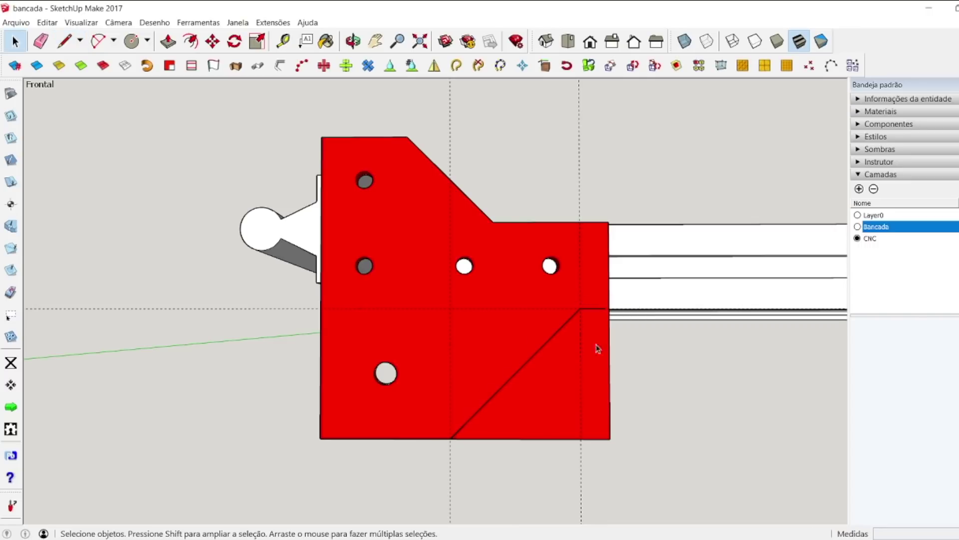
left_click(353, 41)
left_click_drag(396, 268, 143, 293)
left_click(168, 41)
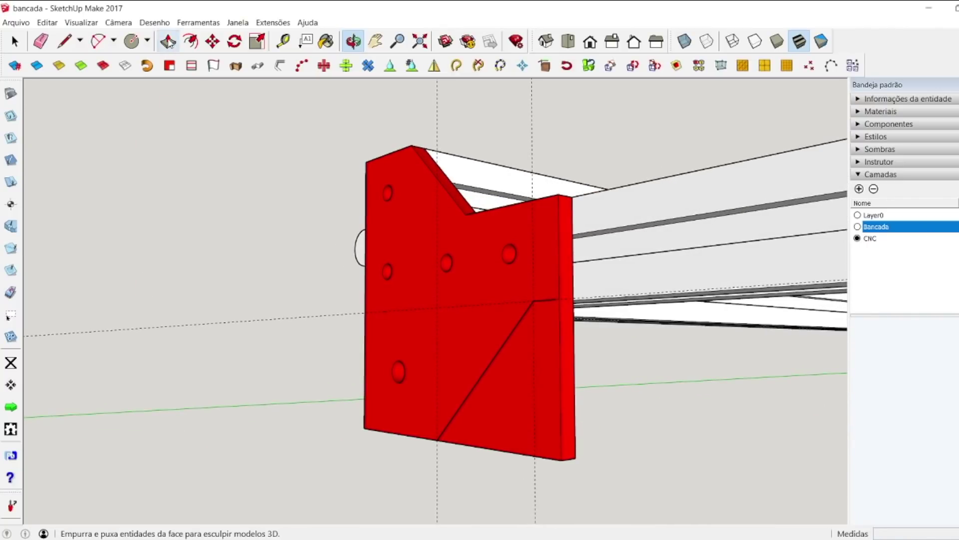
left_click(500, 414)
key("Escape")
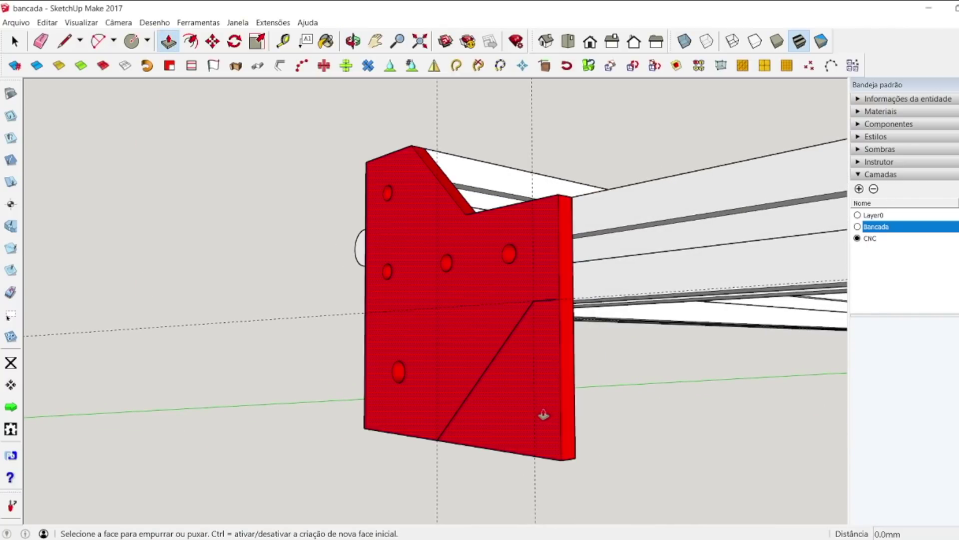
Step: Redraw the horizontal line from the diagonal's upper end to the plate's front edge, closing the lower corner outline
key("space")
scroll(556, 282, "down", 3)
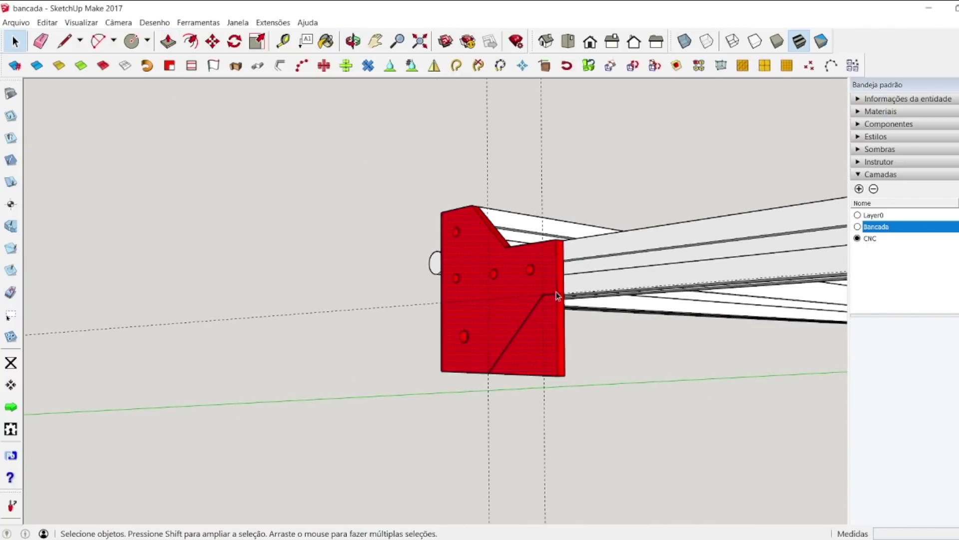
scroll(556, 293, "up", 10)
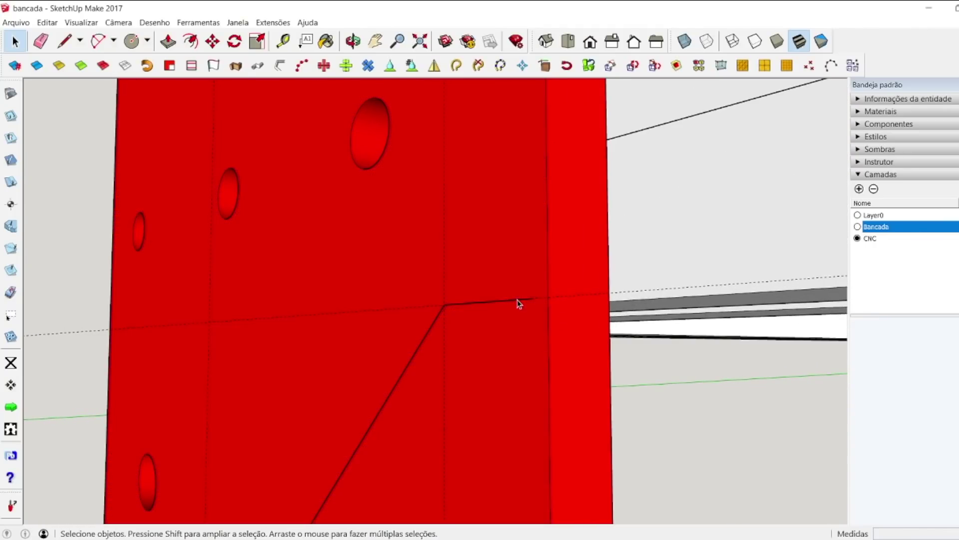
left_click(64, 41)
left_click(444, 303)
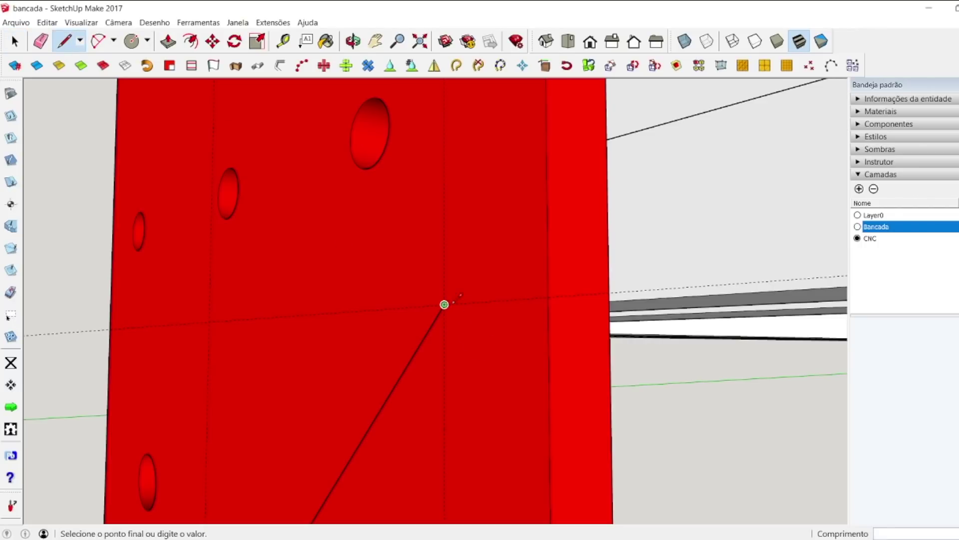
left_click(548, 297)
key("space")
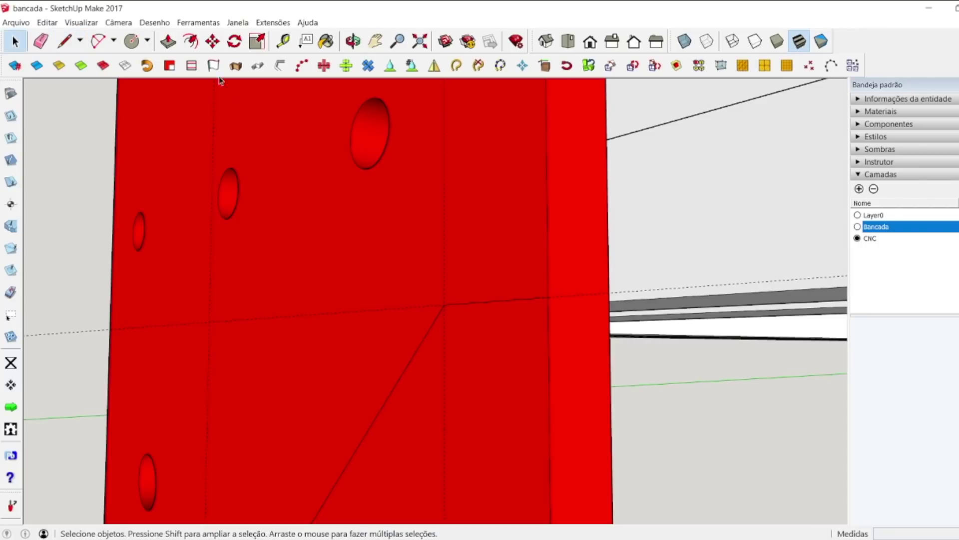
Step: Push the outlined lower corner face 6 mm through the plate to cut it away
scroll(425, 264, "down", 5)
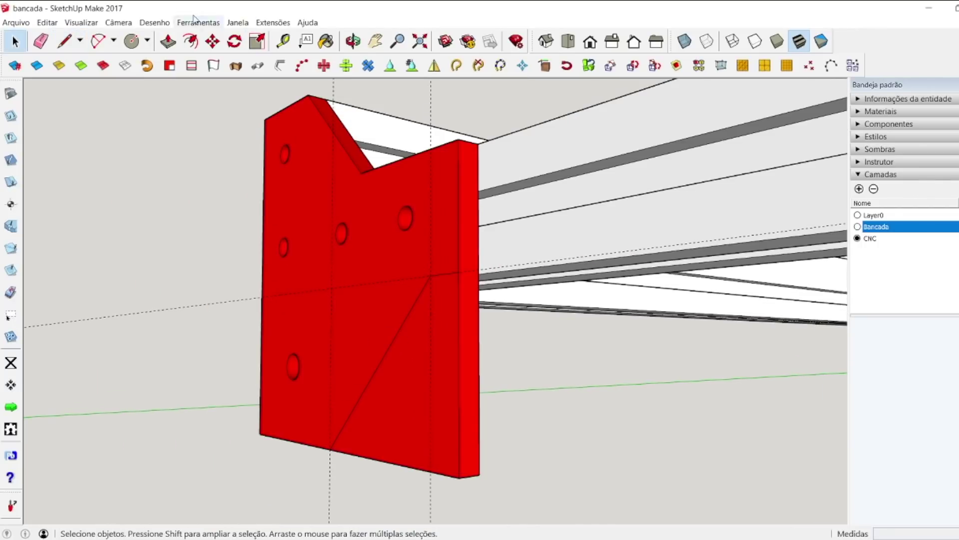
left_click(169, 41)
left_click(433, 452)
left_click(535, 444)
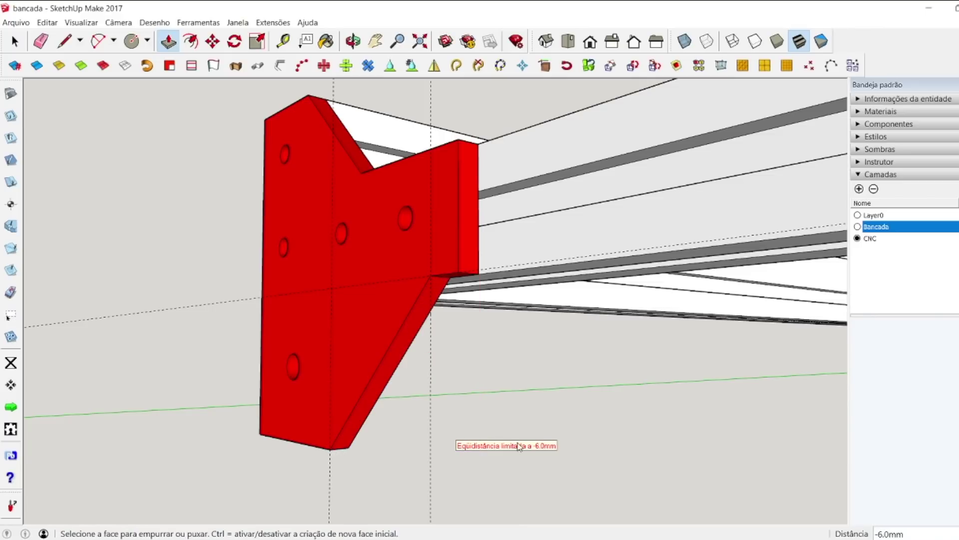
key("space")
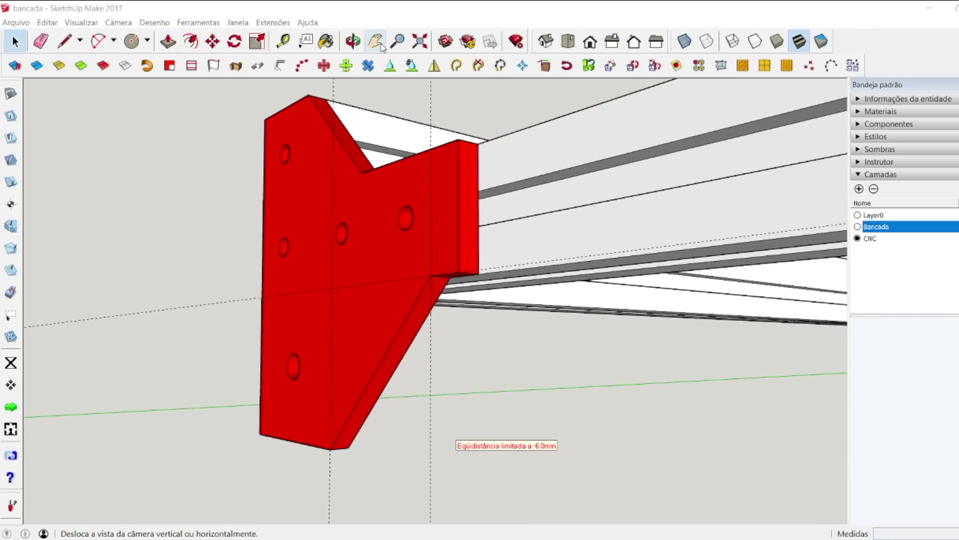
Step: Delete the remaining vertical and horizontal guides around the plate
left_click(353, 41)
left_click_drag(520, 225, 578, 257)
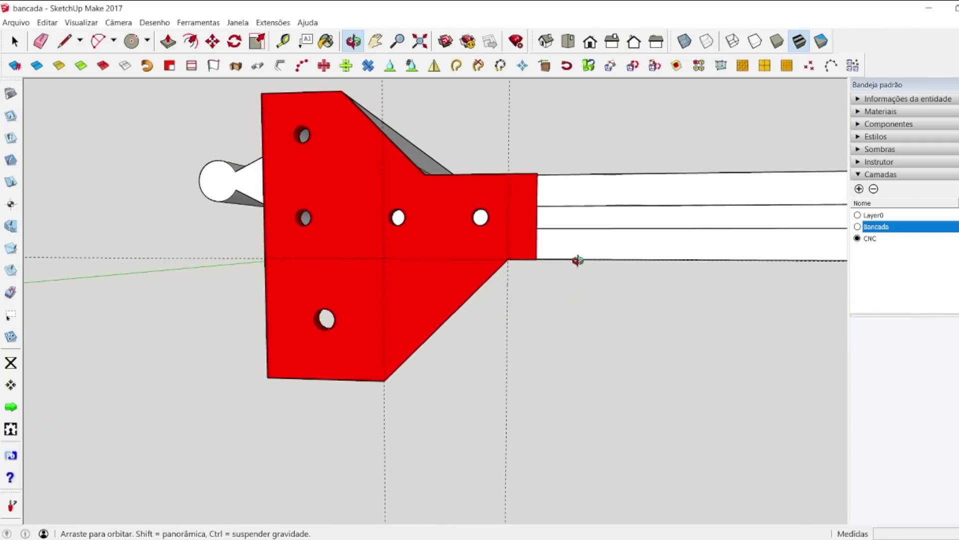
key("space")
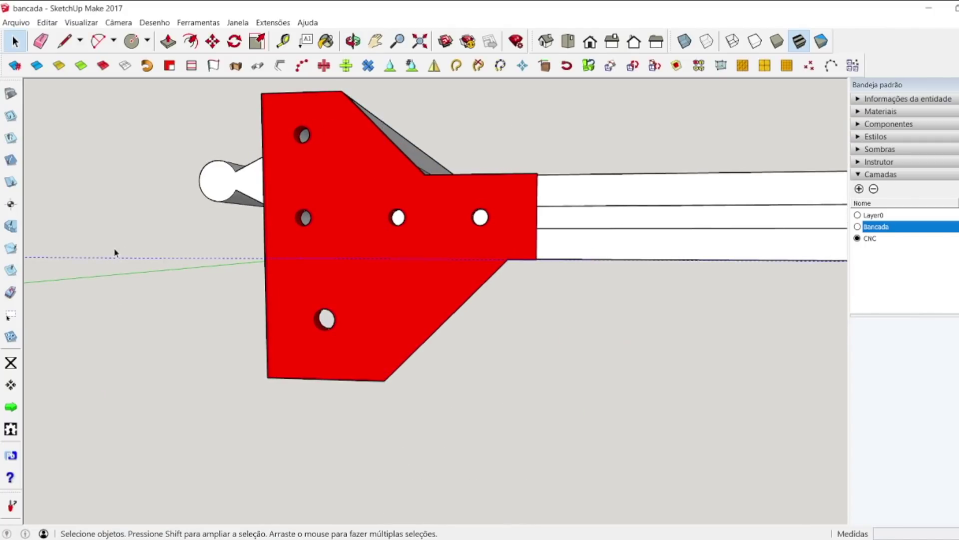
Step: Select the whole trimmed red plate and turn it into a group
left_click(353, 41)
left_click_drag(467, 282, 670, 320)
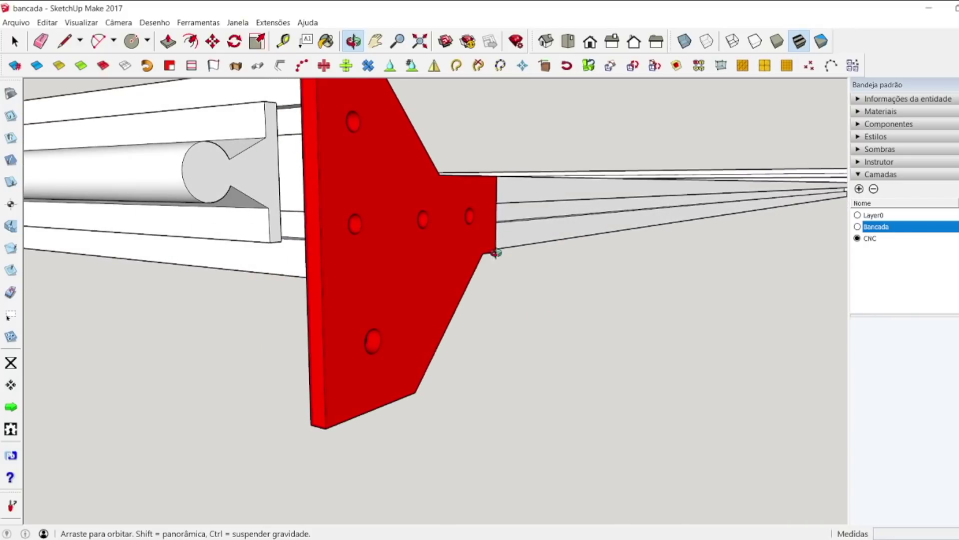
scroll(503, 241, "down", 5)
scroll(437, 288, "up", 6)
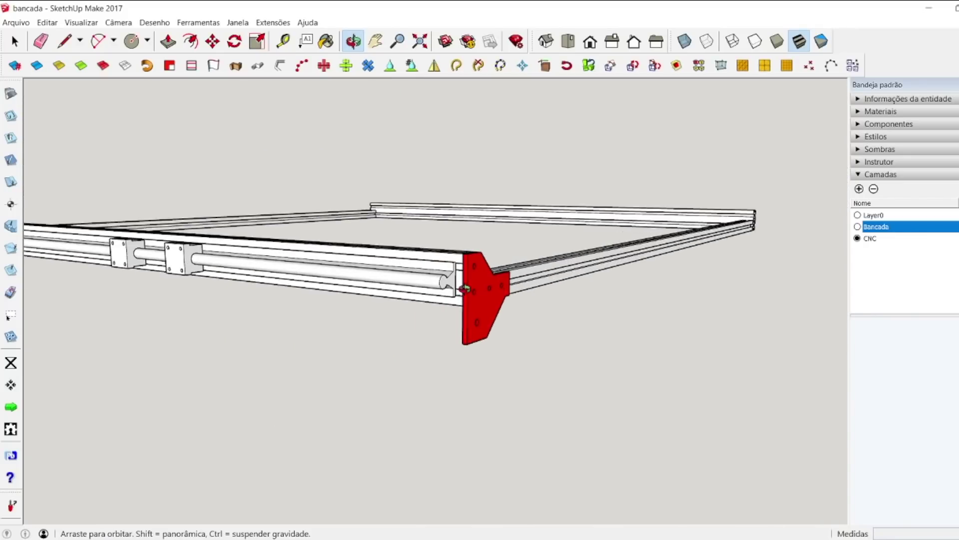
left_click_drag(492, 282, 440, 399)
key("space")
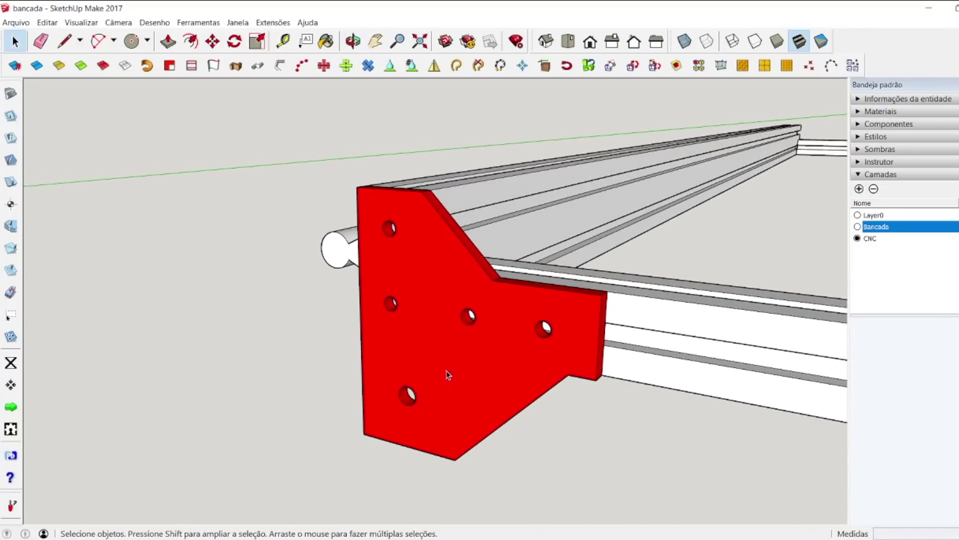
right_click(440, 361)
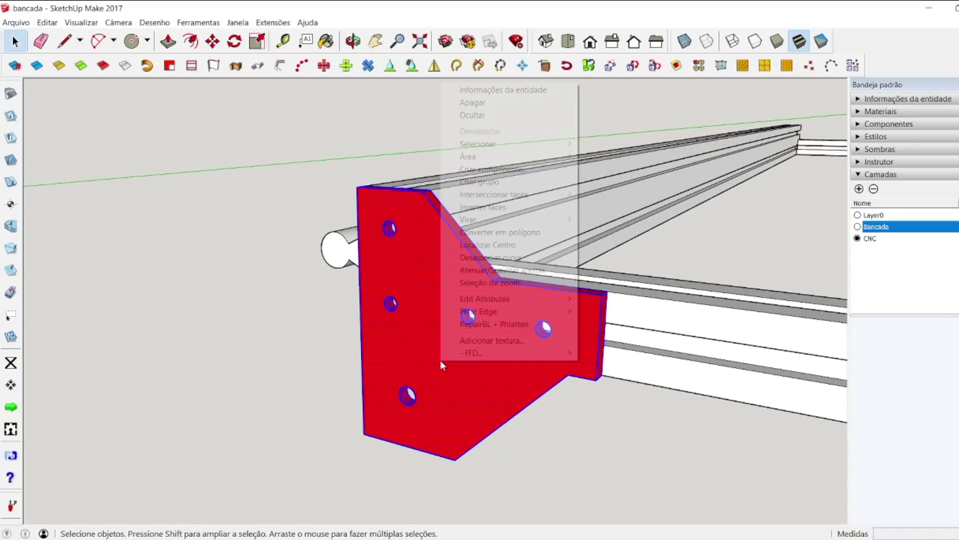
left_click(464, 181)
left_click(86, 225)
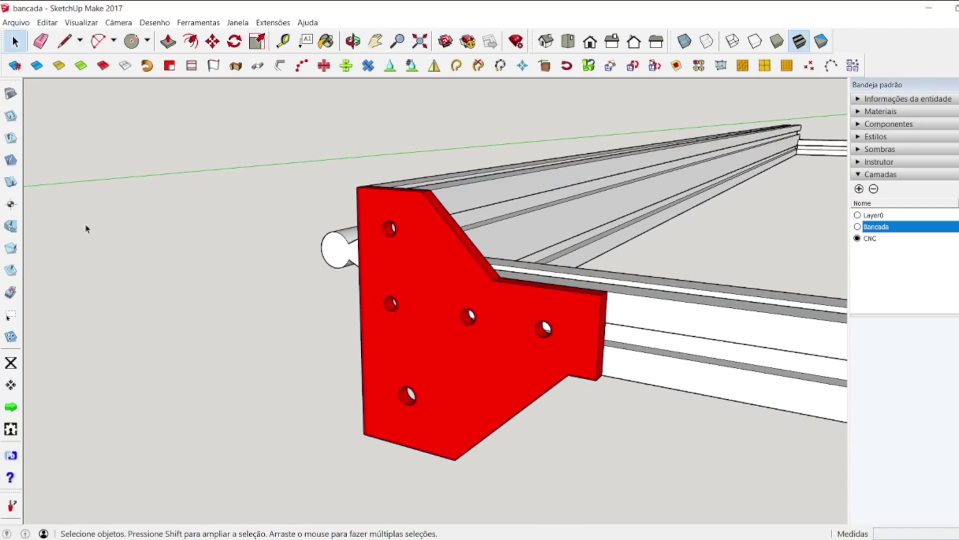
Step: Examine how the plate sits on the frame corner, from the outside and from inside the frame
scroll(125, 264, "down", 4)
scroll(269, 285, "down", 3)
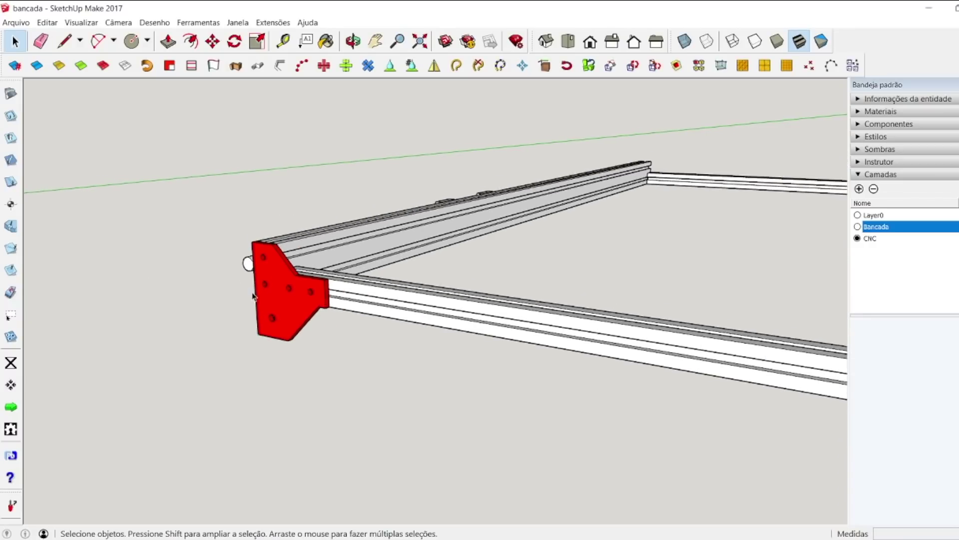
scroll(272, 294, "up", 3)
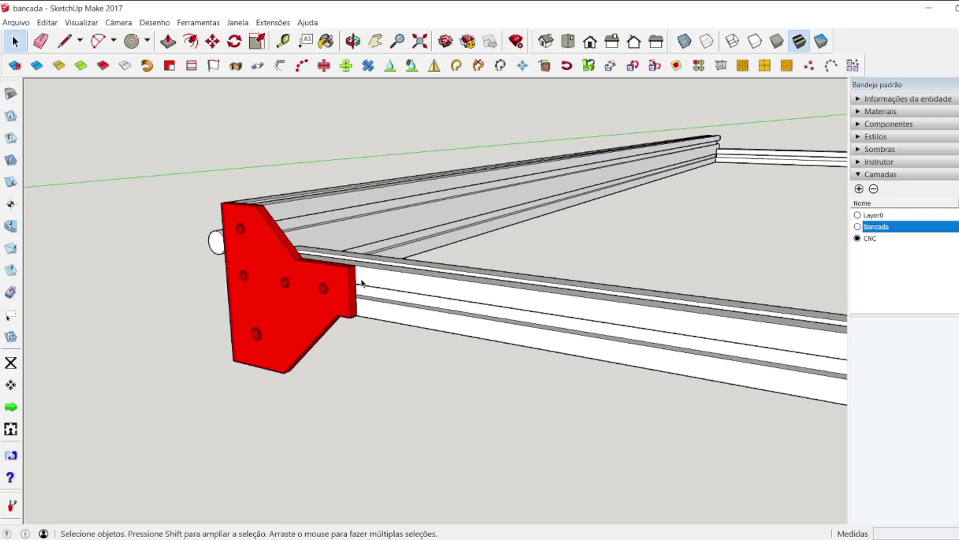
left_click(353, 41)
left_click_drag(170, 365, 320, 275)
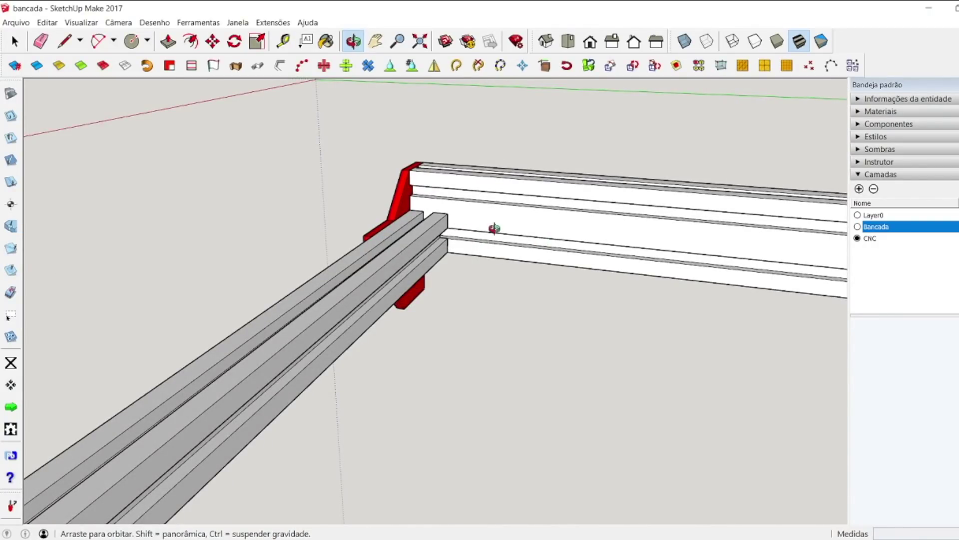
left_click_drag(424, 246, 488, 274)
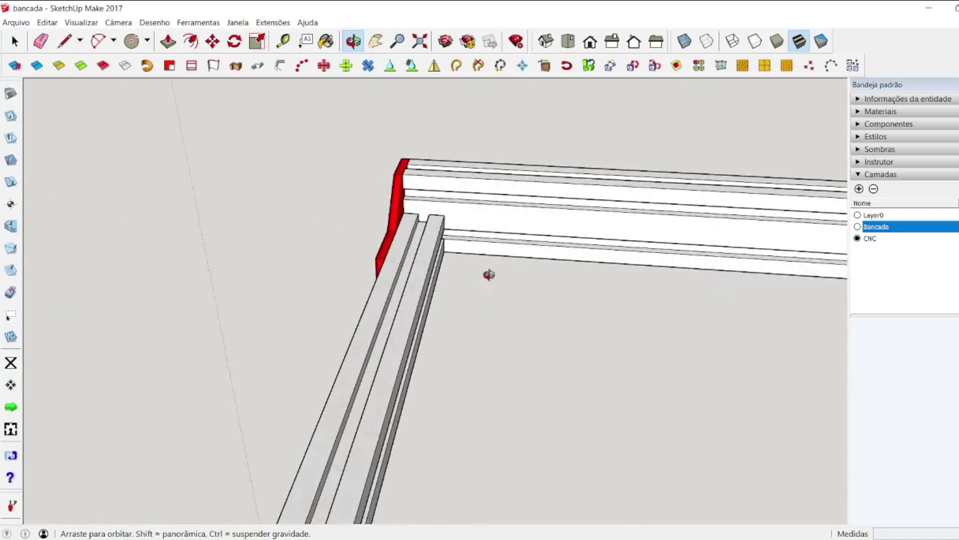
left_click_drag(432, 288, 428, 219)
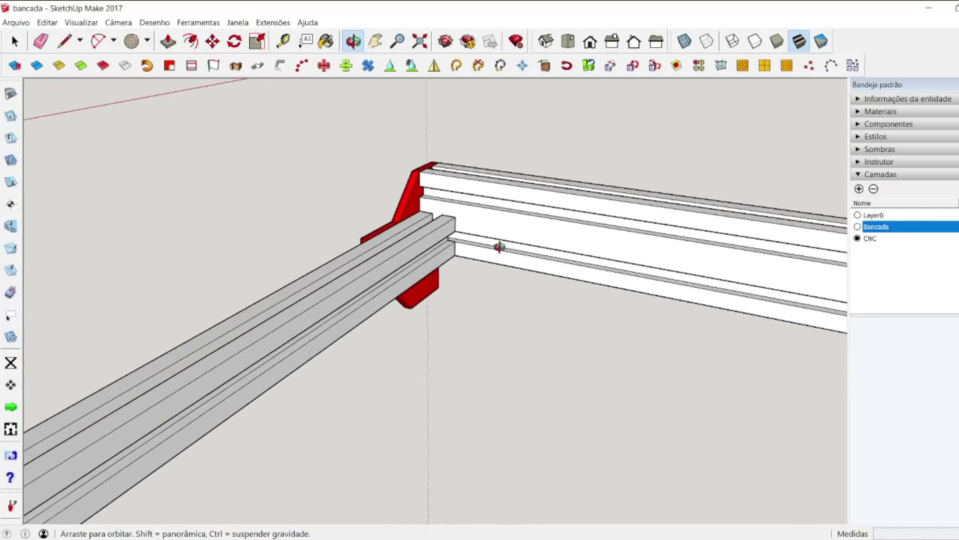
left_click_drag(410, 250, 618, 224)
left_click_drag(385, 259, 719, 221)
scroll(535, 257, "down", 10)
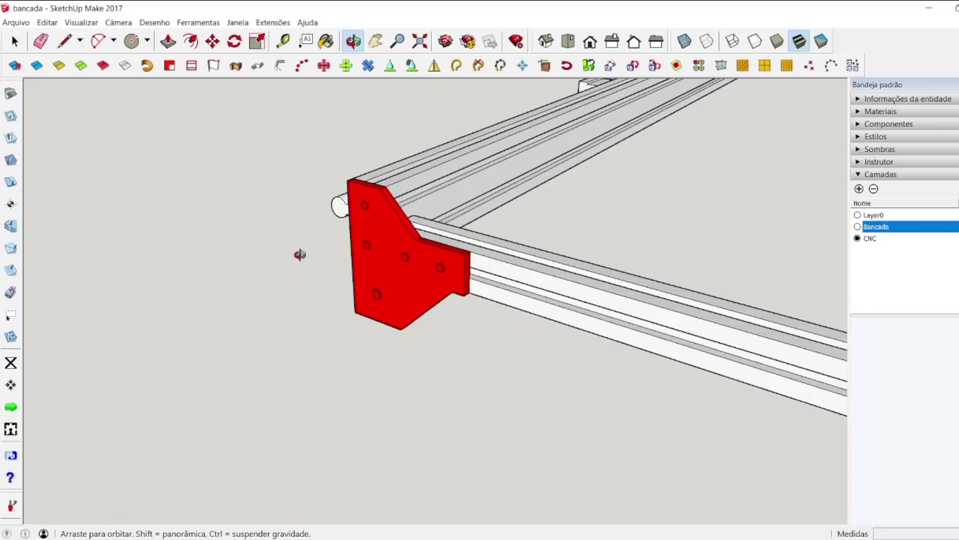
Step: Copy the grouped plate along the front beam to the frame's opposite front corner
key("space")
left_click(332, 261)
scroll(264, 265, "down", 5)
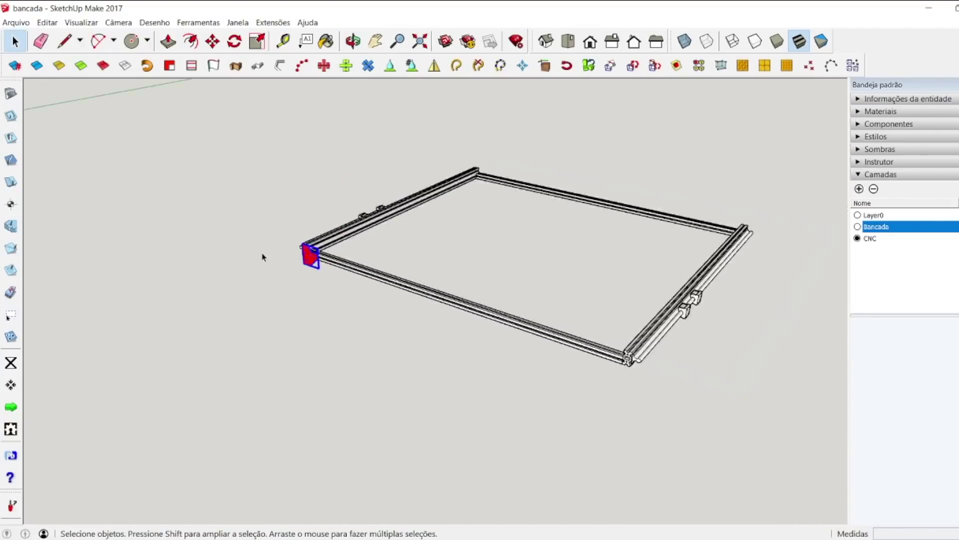
left_click(212, 41)
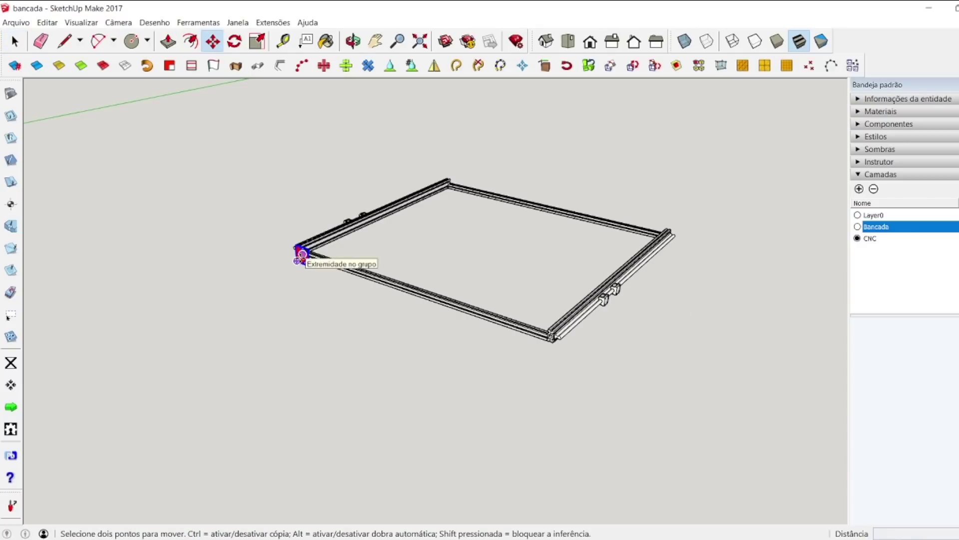
left_click(302, 254)
left_click(550, 332)
scroll(550, 332, "up", 2)
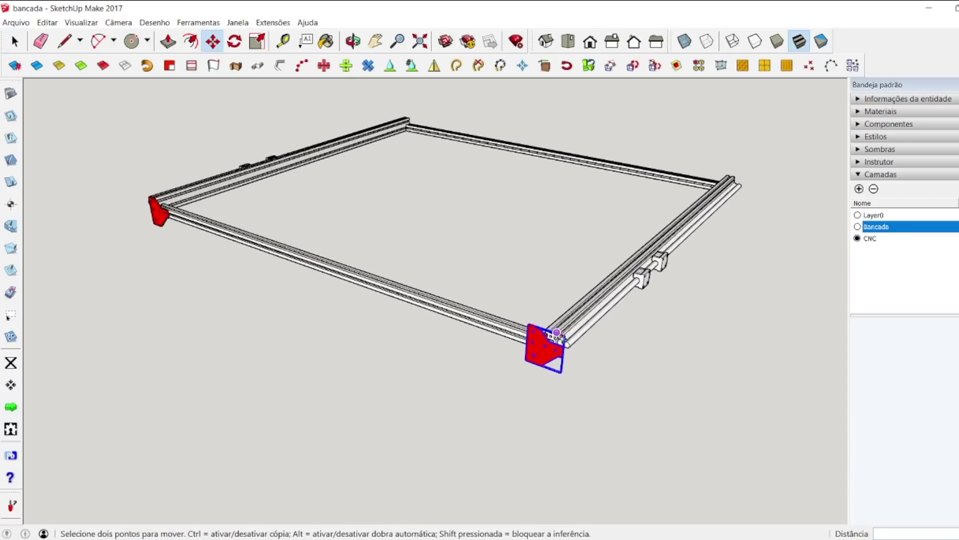
Step: Show the Bancada layer and mirror the copied plate sideways with a red-axis scale of -1
scroll(572, 345, "up", 5)
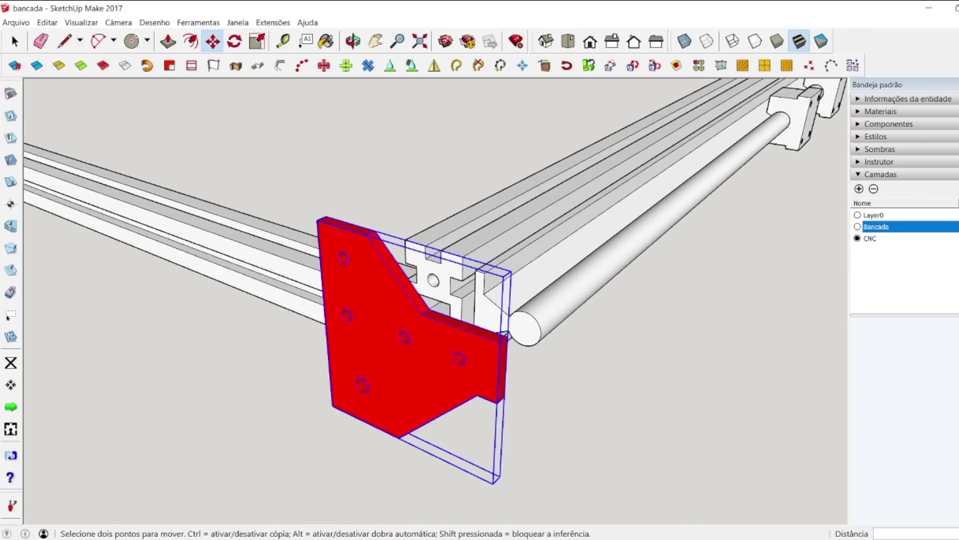
scroll(358, 297, "down", 3)
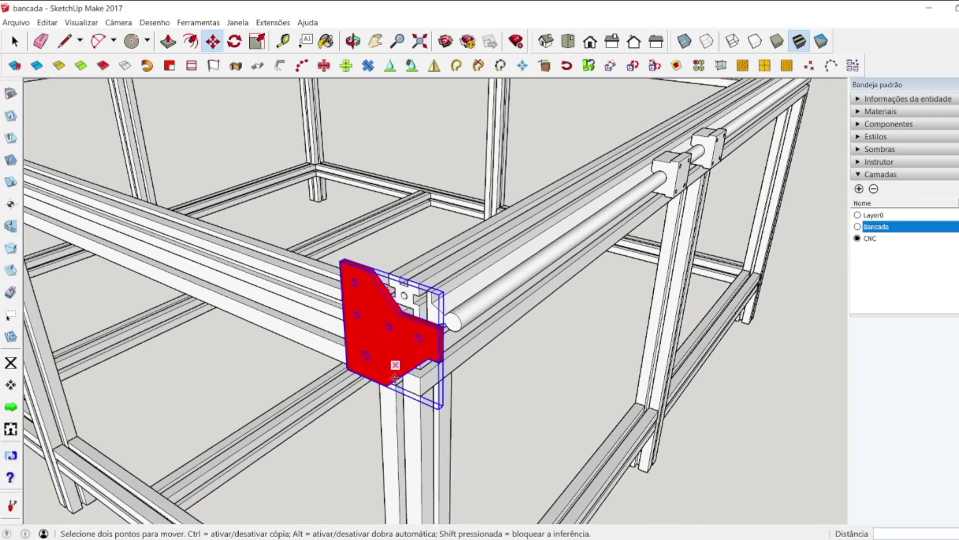
left_click(257, 41)
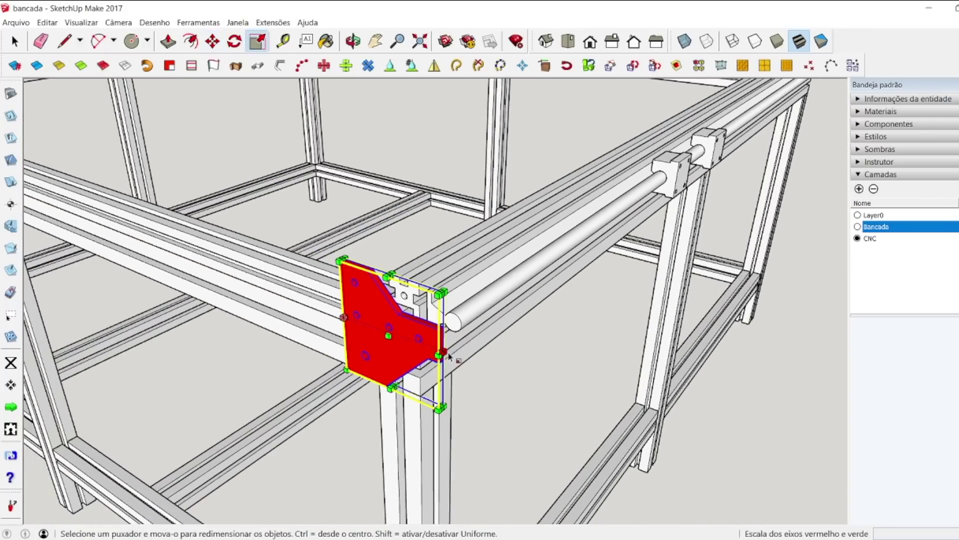
scroll(448, 357, "up", 2)
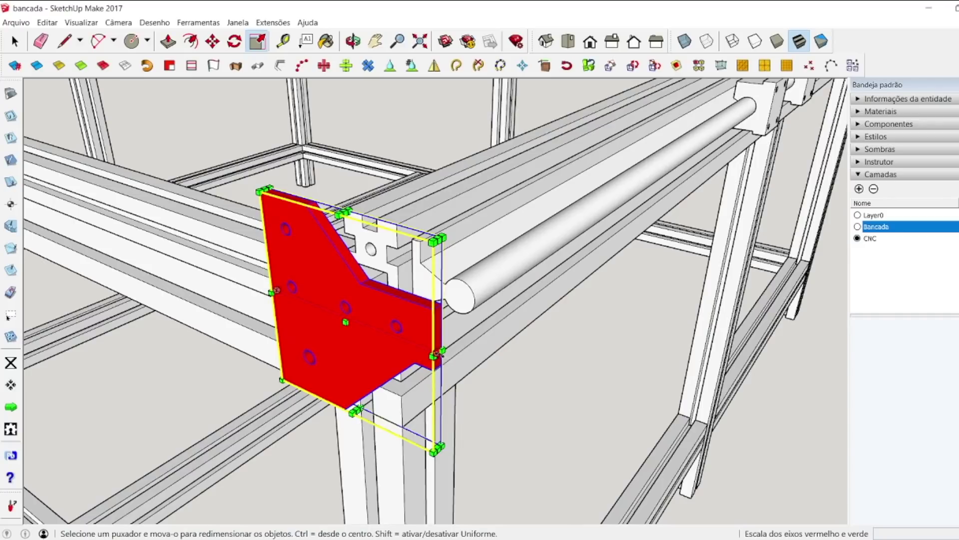
left_click_drag(439, 354, 158, 218)
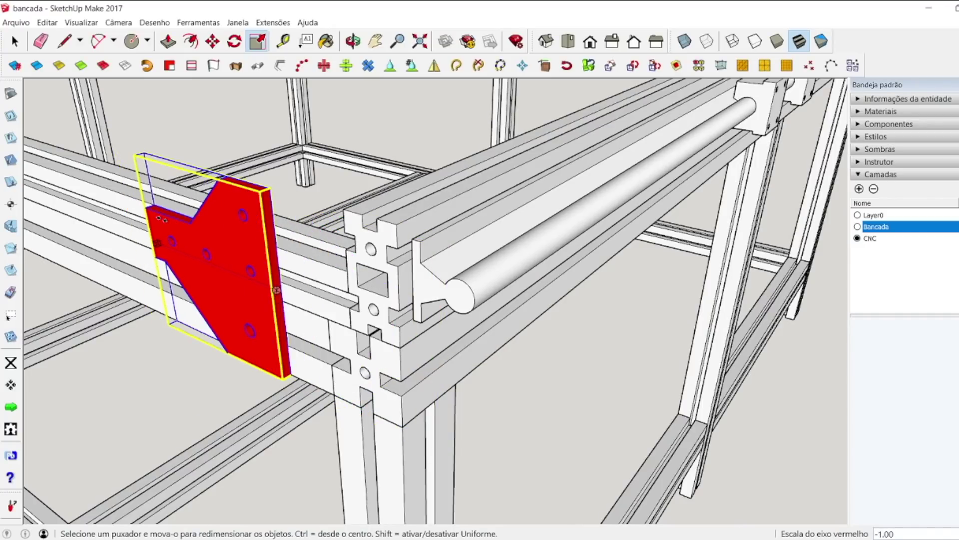
Step: Move the mirrored plate over the beam ends, snapping its lower outer corner to the lower beam's outer corner
left_click(212, 41)
left_click(282, 378)
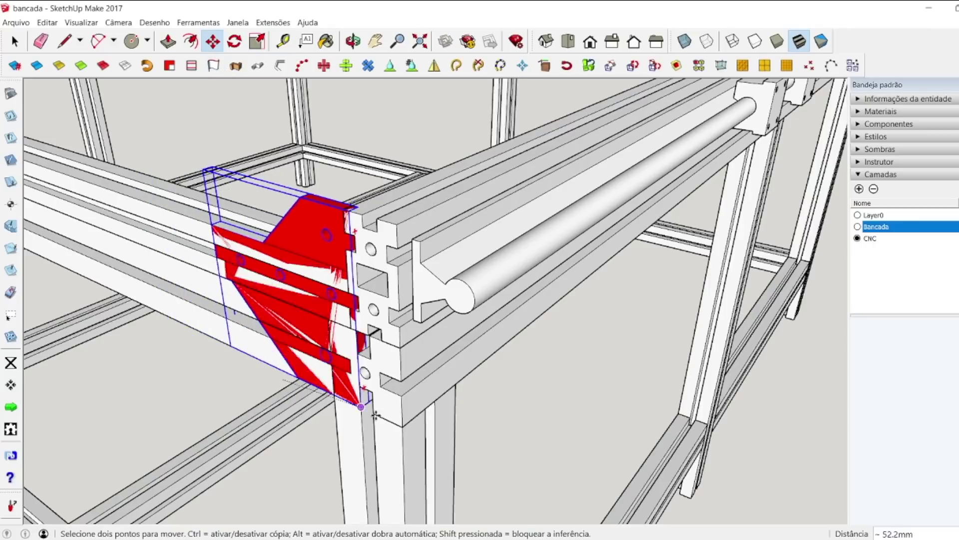
left_click(392, 428)
scroll(427, 406, "down", 4)
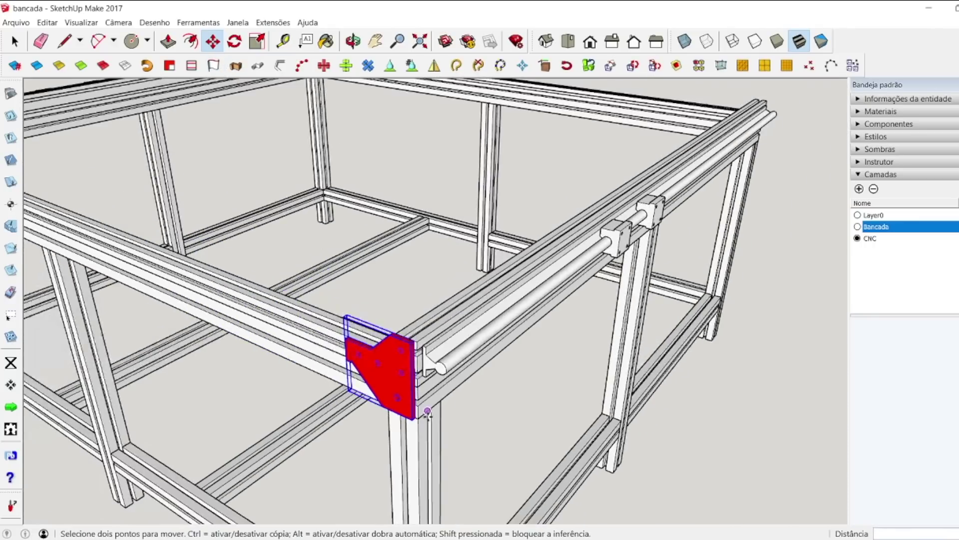
scroll(422, 414, "up", 6)
left_click(364, 411)
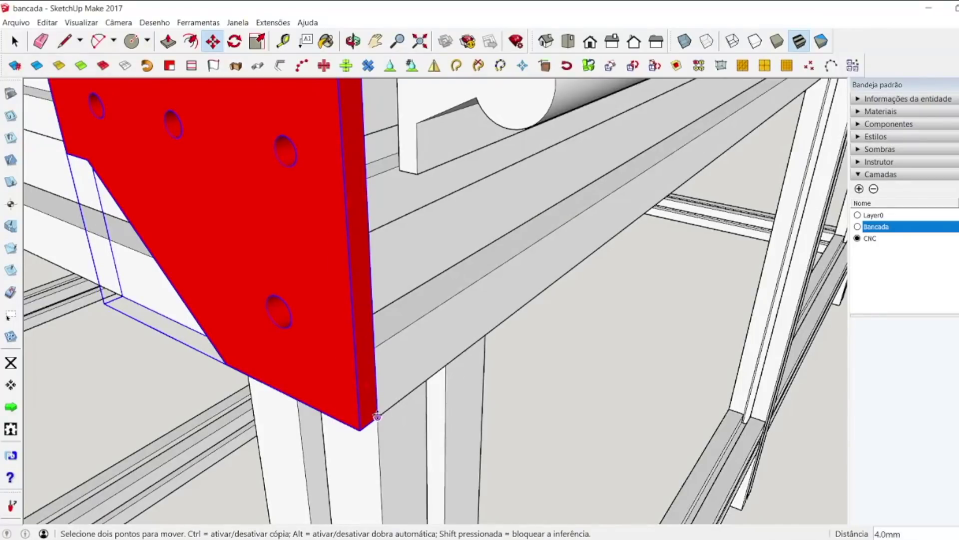
key("Escape")
key("space")
Step: Group the two front corner plates together as one pair
left_click(353, 41)
left_click_drag(425, 330, 413, 354)
scroll(413, 354, "down", 10)
scroll(317, 444, "up", 3)
left_click_drag(366, 401, 506, 281)
key("space")
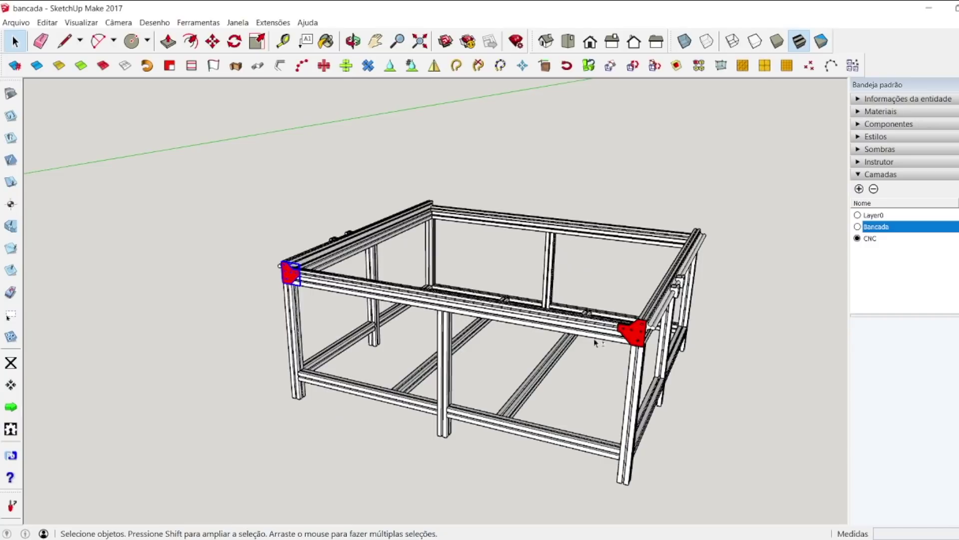
right_click(630, 340)
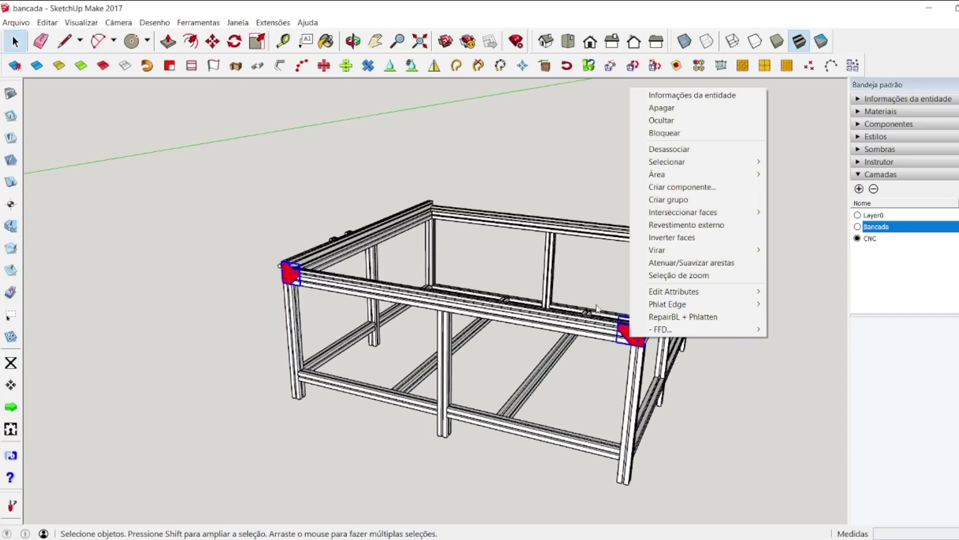
left_click(672, 203)
Step: Copy the grouped plate pair out beyond the rear side of the frame
key("m")
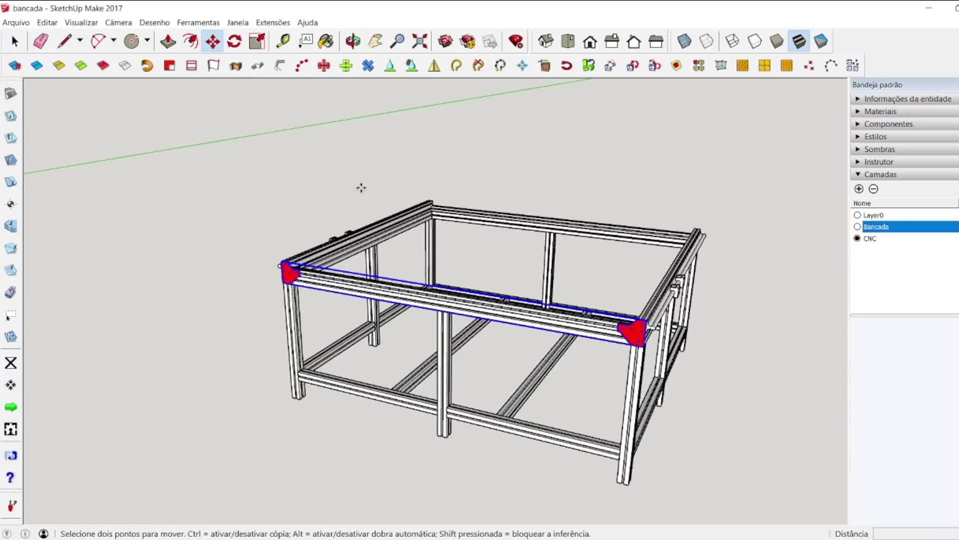
left_click(632, 340)
key("ctrl")
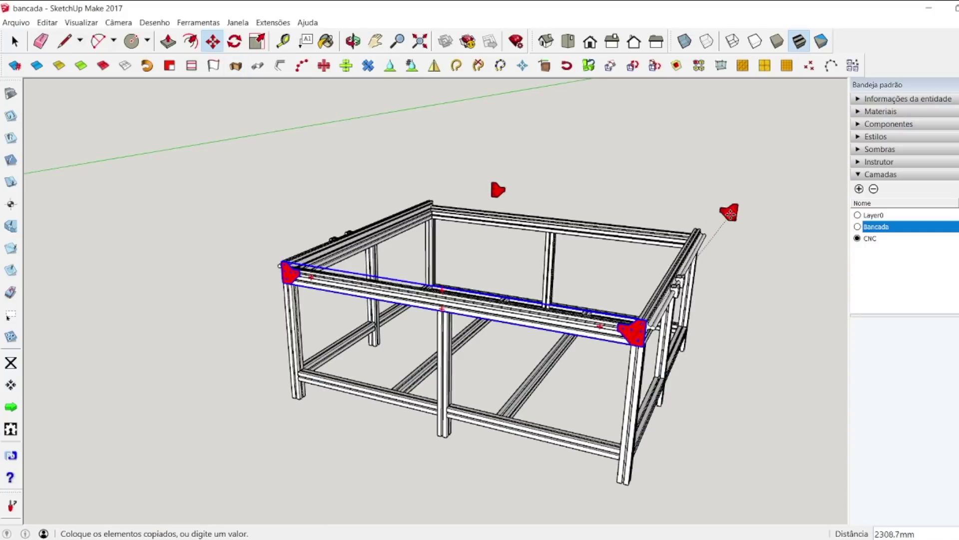
left_click(705, 215)
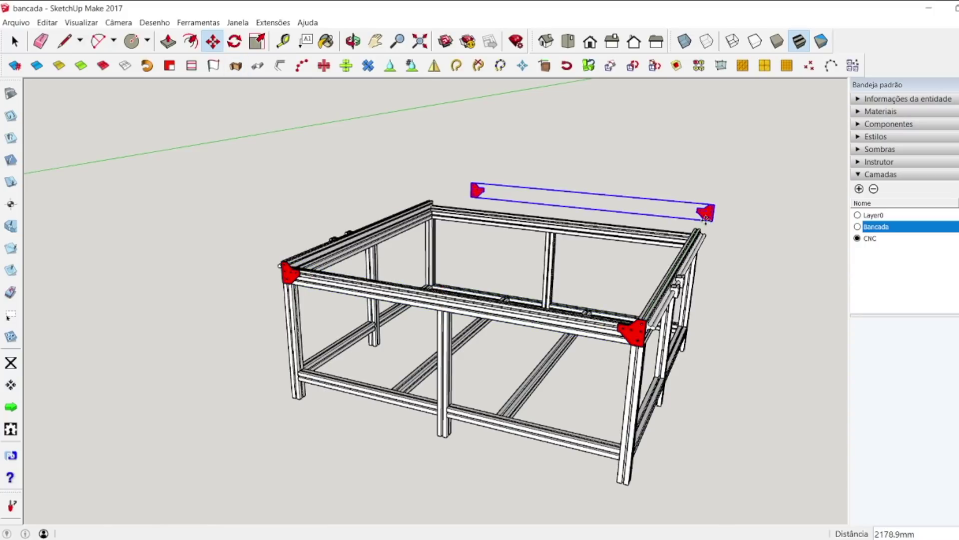
Step: Move the copied plate pair from its lower corner onto the rear beam's lower corner
left_click(353, 41)
left_click_drag(681, 214, 193, 208)
key("space")
left_click(212, 43)
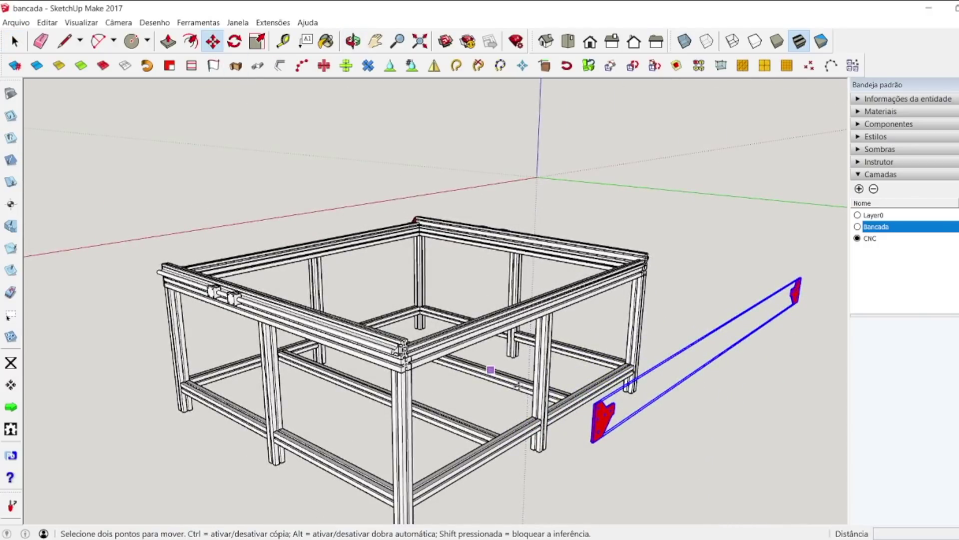
left_click(591, 442)
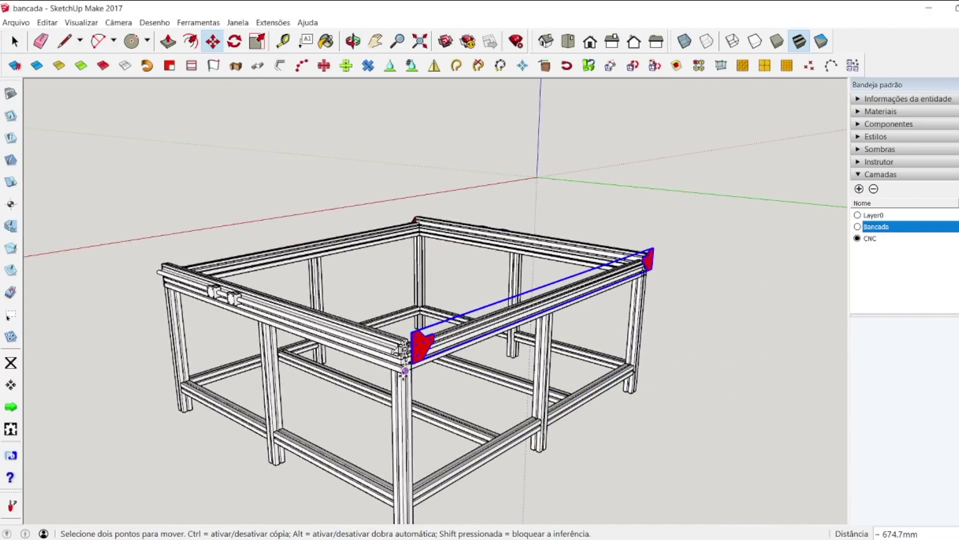
left_click(404, 368)
Step: Refine the copied pair's position, snapping the plate's lower inner corner exactly to the beam's lower outer corner
scroll(402, 370, "up", 5)
scroll(402, 363, "up", 3)
left_click(483, 311)
left_click(420, 375)
scroll(414, 386, "up", 3)
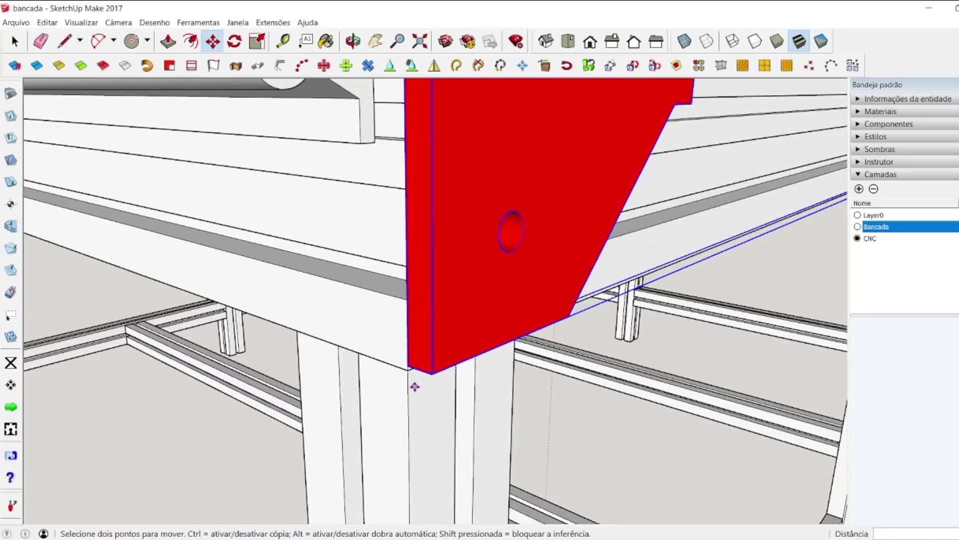
scroll(415, 386, "up", 2)
left_click(403, 346)
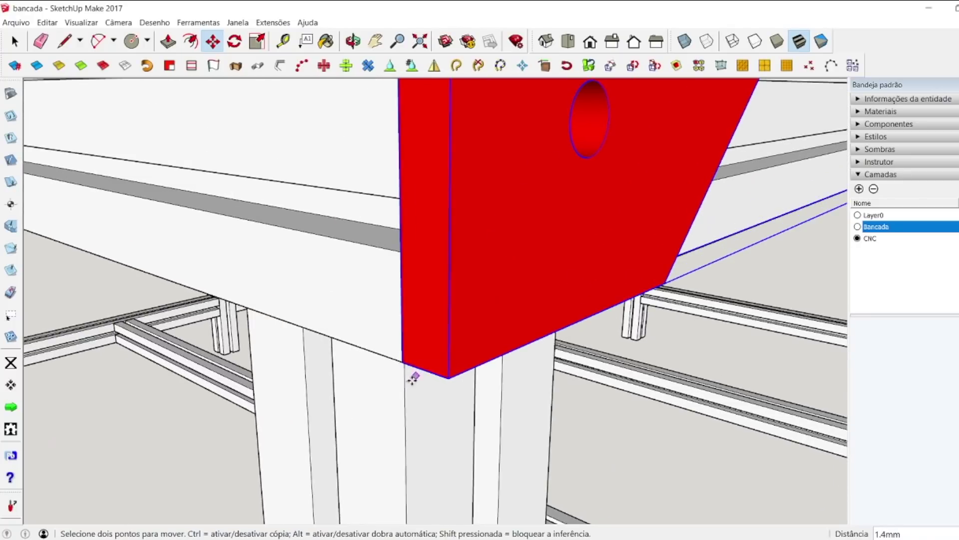
scroll(413, 378, "up", 2)
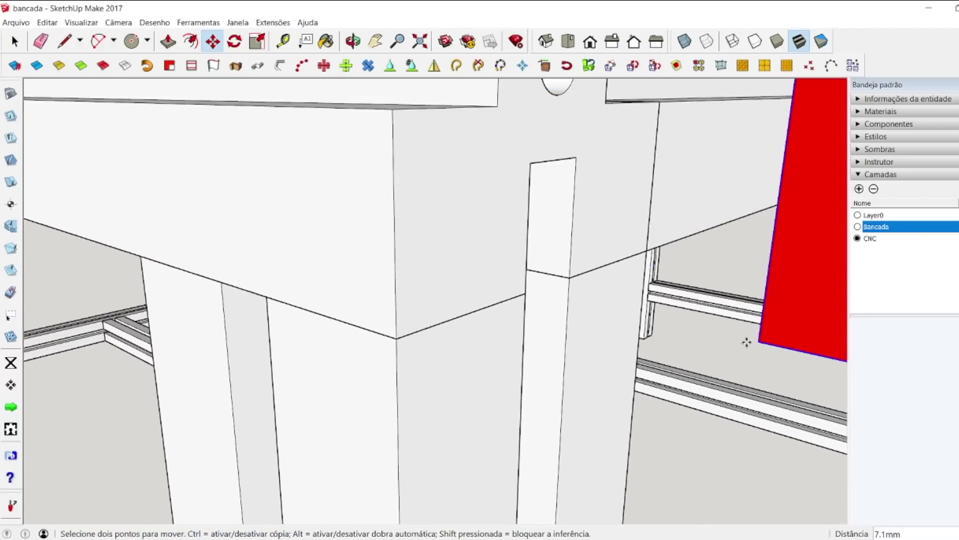
left_click(408, 336)
key("space")
scroll(420, 350, "down", 6)
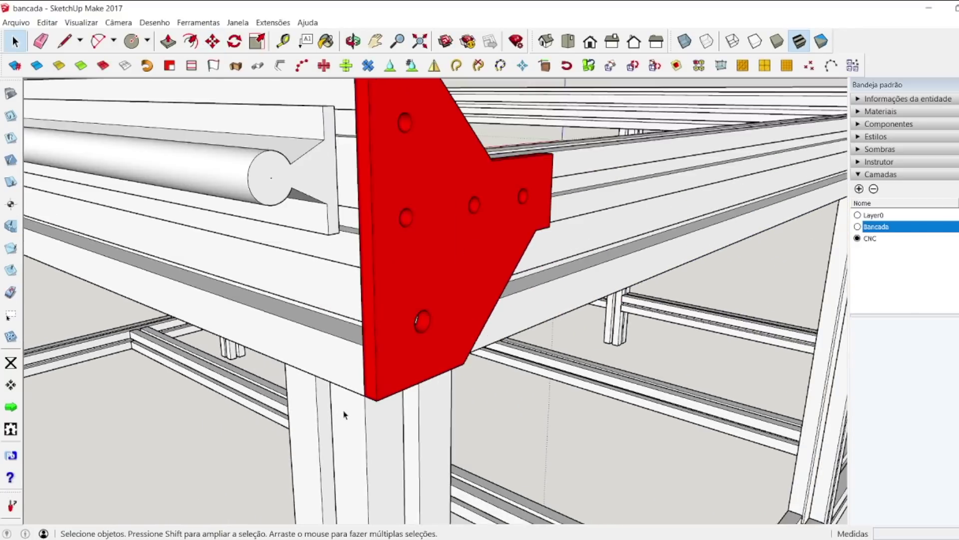
scroll(348, 376, "down", 6)
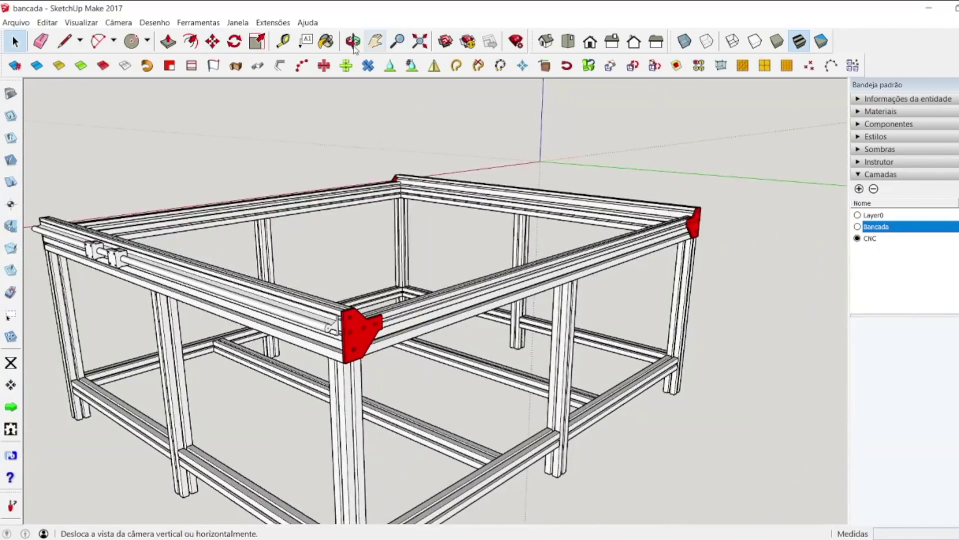
Step: Examine the fitted corner plates and their hole positions from several sides of the frame
left_click(352, 42)
left_click_drag(688, 225, 208, 241)
scroll(329, 234, "up", 3)
scroll(332, 258, "up", 3)
left_click_drag(331, 258, 434, 331)
scroll(434, 330, "down", 8)
left_click_drag(175, 306, 419, 355)
scroll(311, 254, "up", 6)
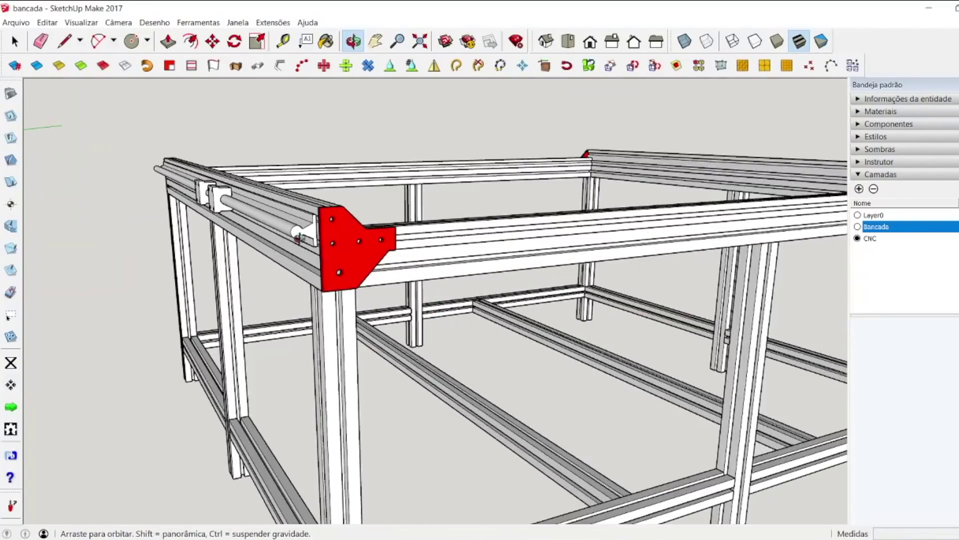
left_click_drag(330, 261, 272, 215)
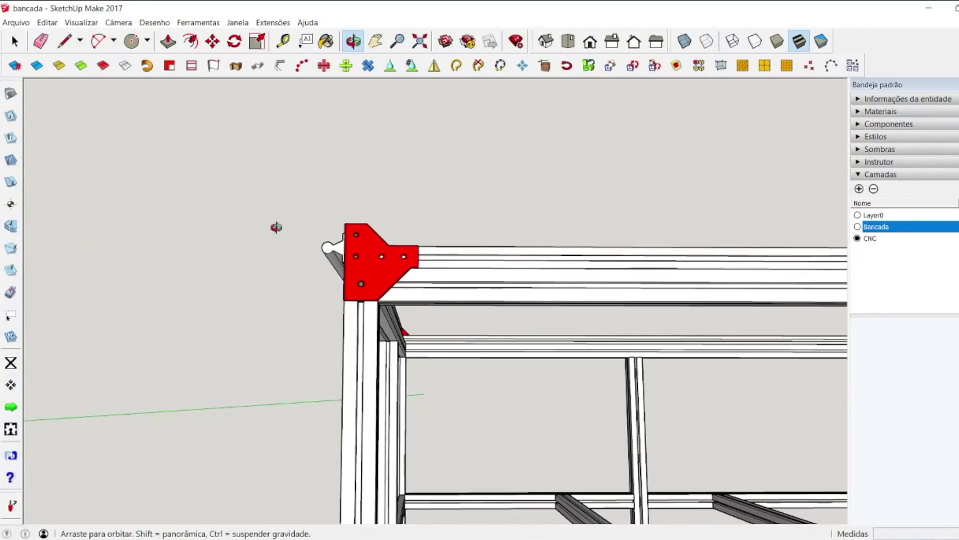
left_click_drag(323, 283, 429, 324)
scroll(512, 293, "down", 6)
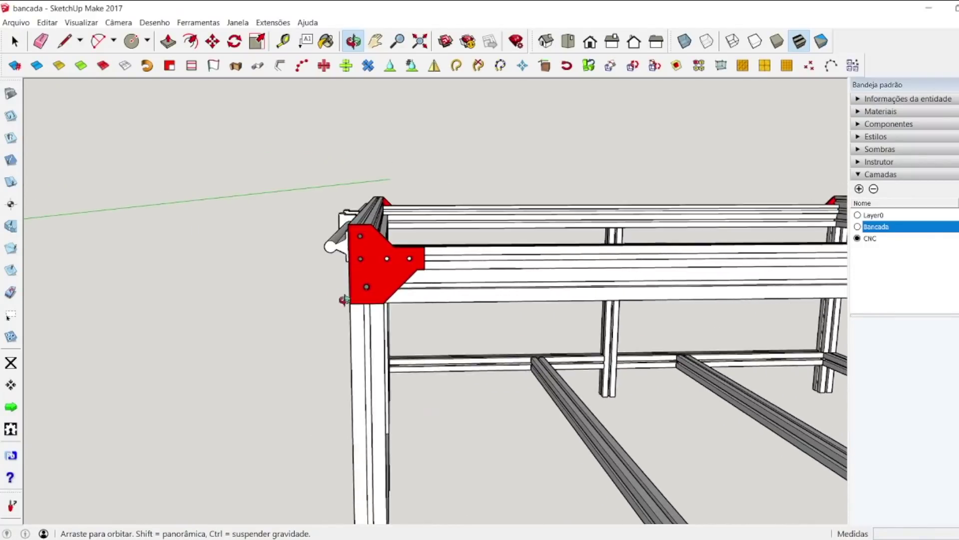
scroll(438, 327, "up", 4)
left_click_drag(239, 334, 320, 281)
scroll(267, 259, "up", 5)
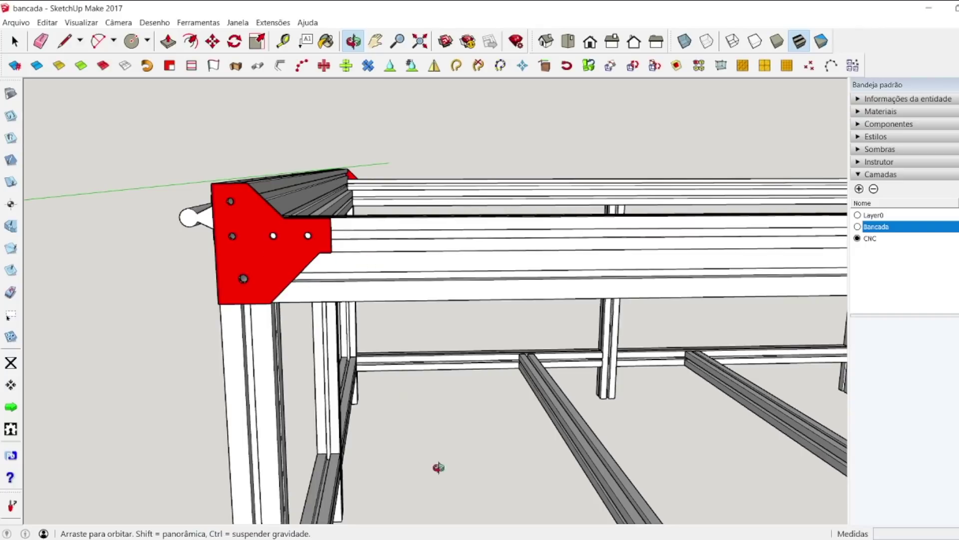
scroll(332, 295, "down", 3)
scroll(314, 265, "up", 8)
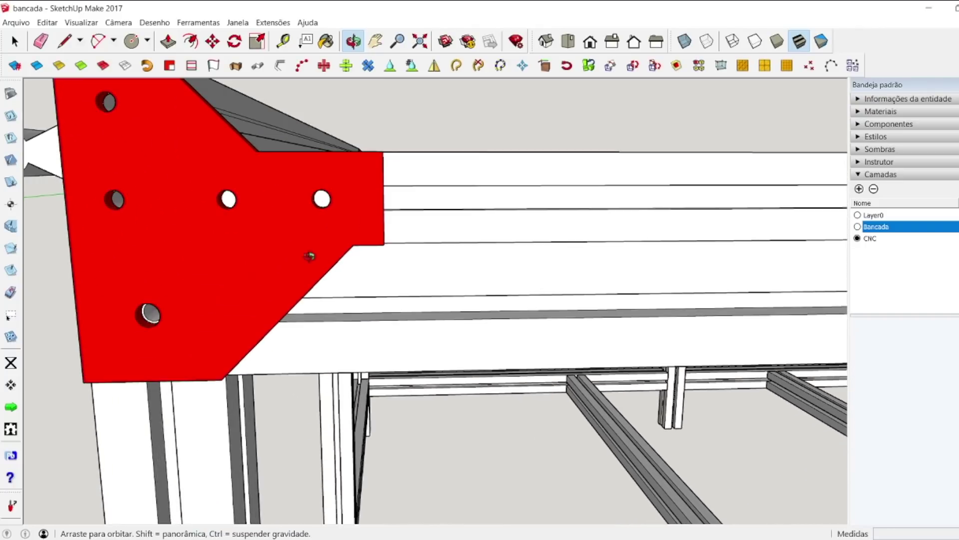
Step: Ungroup the plate pair, and ungroup the corner plate at the rail end into editable geometry
scroll(336, 234, "down", 3)
key("space")
left_click(320, 249)
right_click(321, 244)
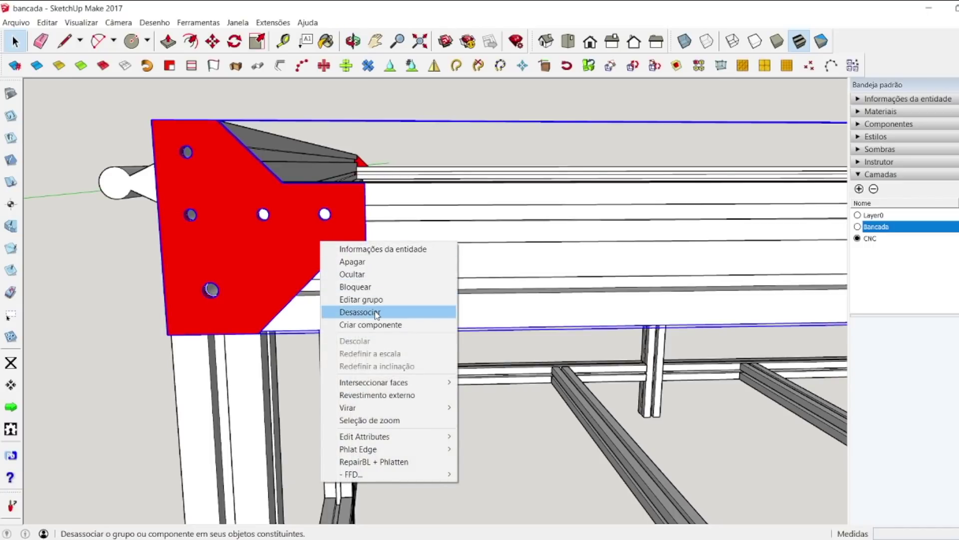
left_click(378, 312)
left_click(305, 249)
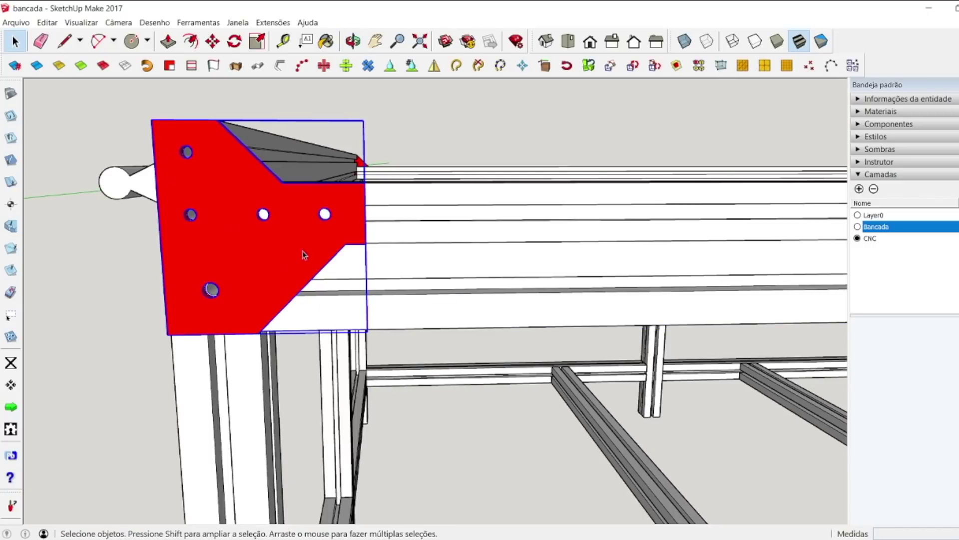
right_click(289, 226)
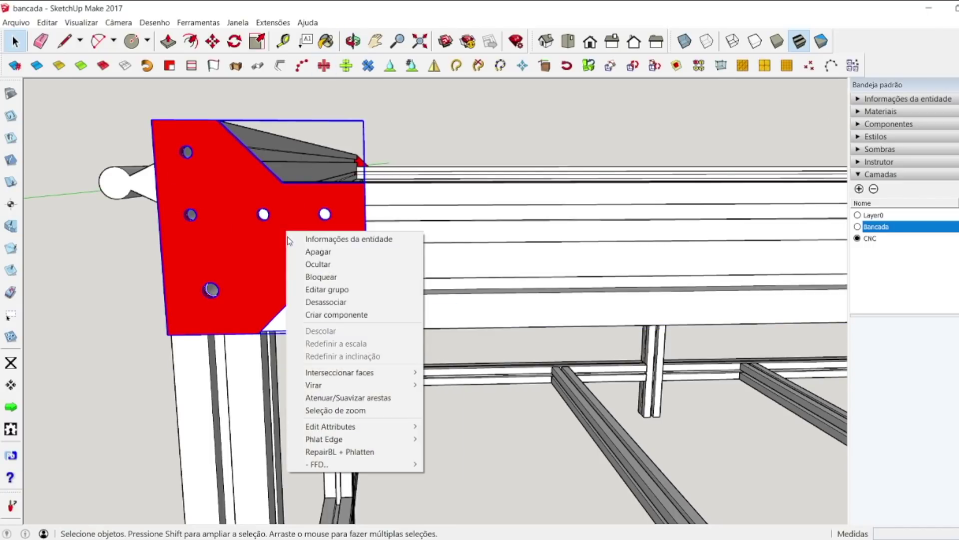
left_click(323, 302)
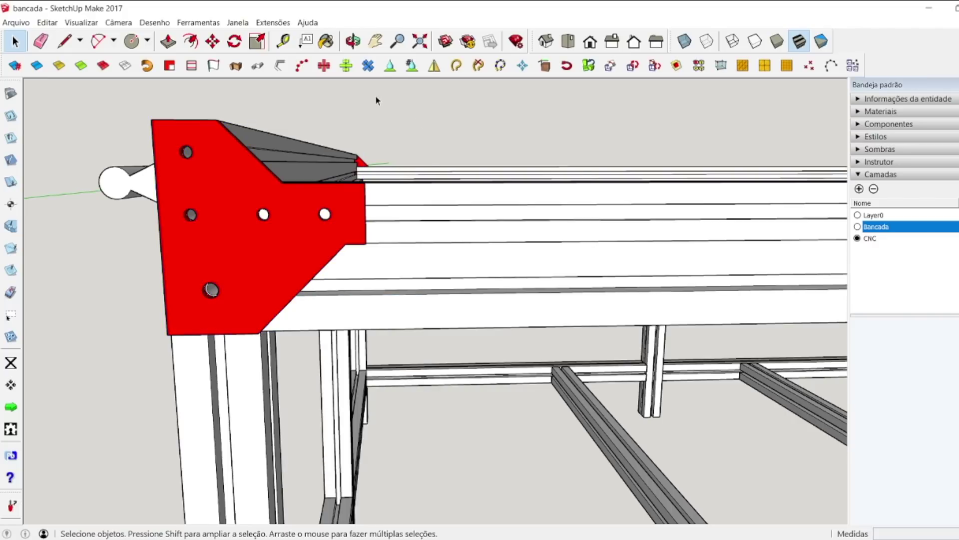
Step: Lengthen the plate's horizontal arm along the beam by pulling out its end face with Push/Pull
left_click(352, 41)
left_click_drag(320, 219, 344, 223)
scroll(343, 224, "up", 3)
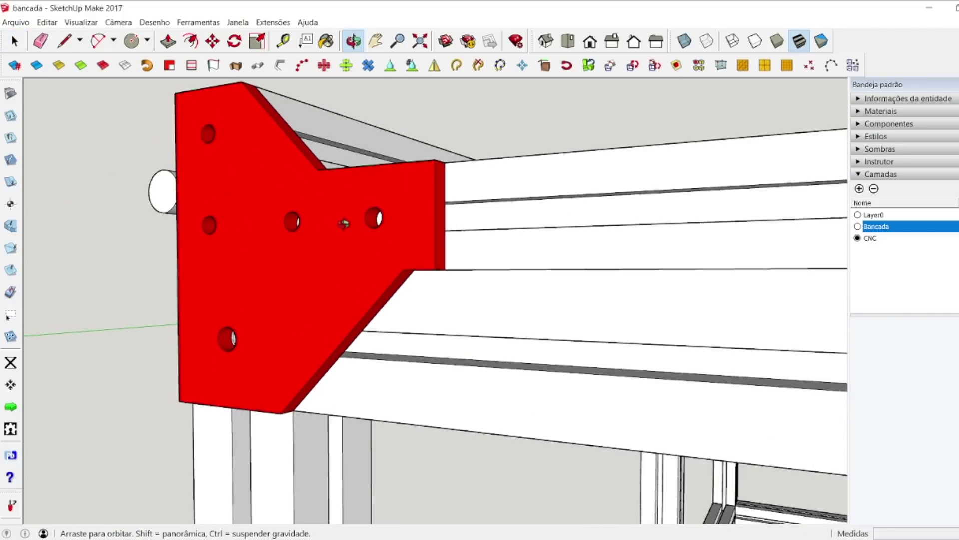
left_click(168, 41)
left_click_drag(440, 231, 798, 231)
key("space")
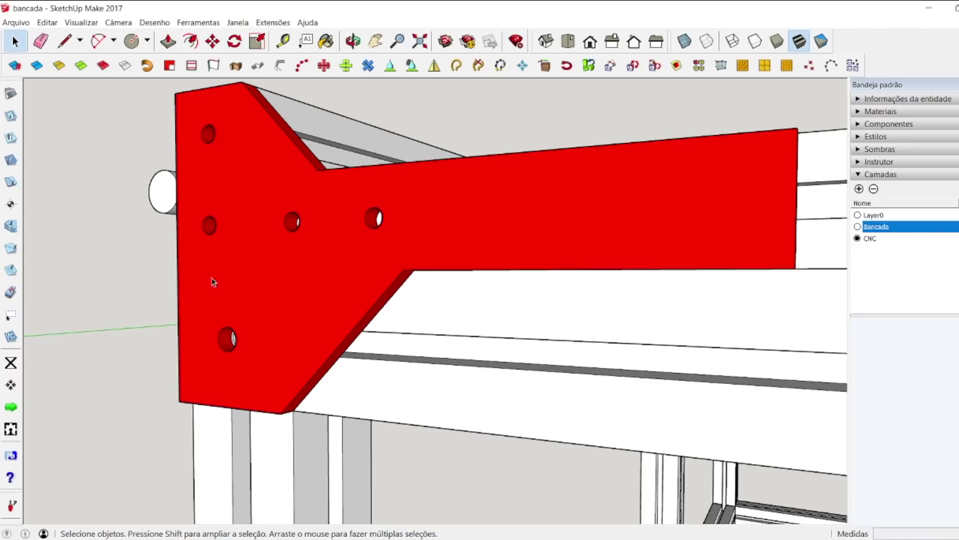
Step: Mark the centre point of the existing hole farthest along the plate's horizontal arm
left_click(352, 41)
left_click_drag(389, 235, 425, 235)
key("space")
right_click(424, 229)
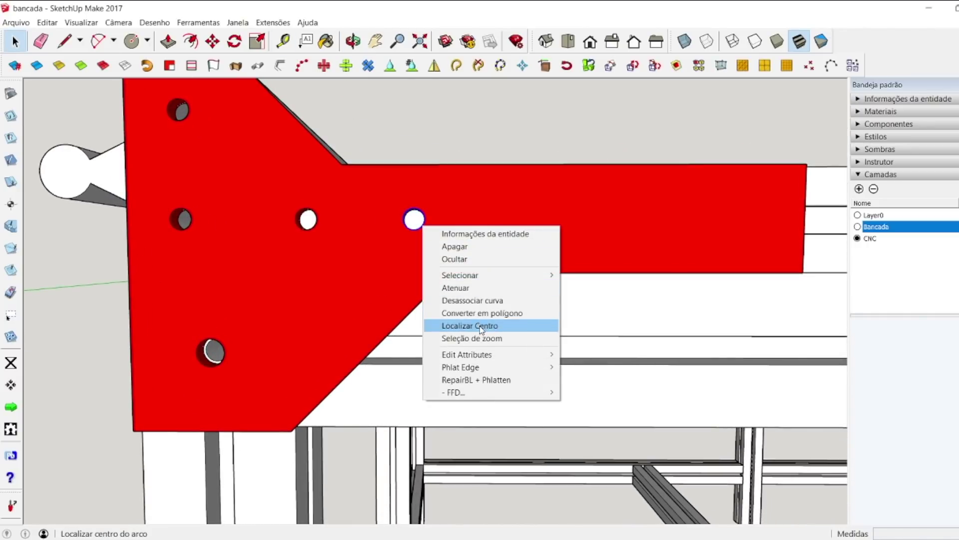
left_click(456, 324)
left_click(192, 66)
Step: Place vertical guides 80 mm from the plate's outer edge and 30 mm farther along, plus a horizontal guide 15 mm below the arm's upper edge
left_click(283, 41)
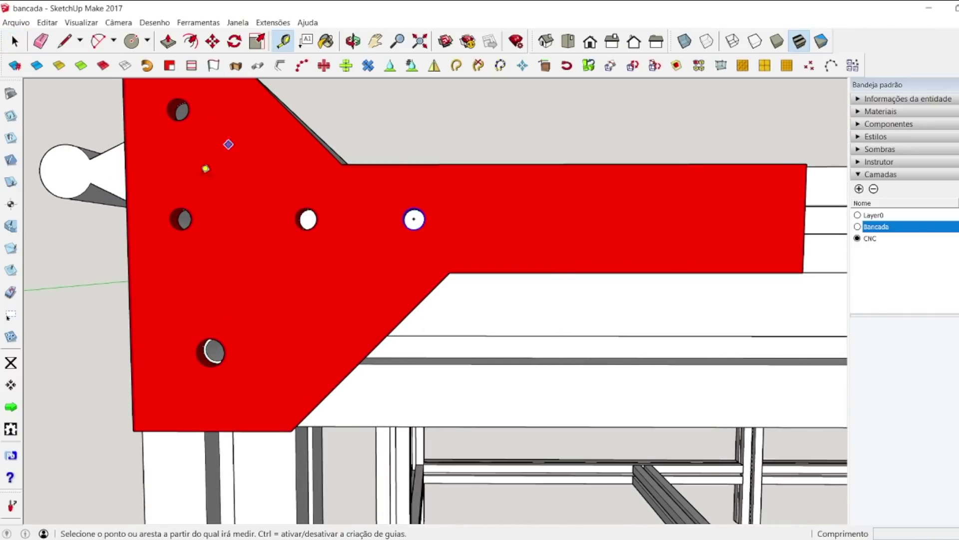
left_click(132, 184)
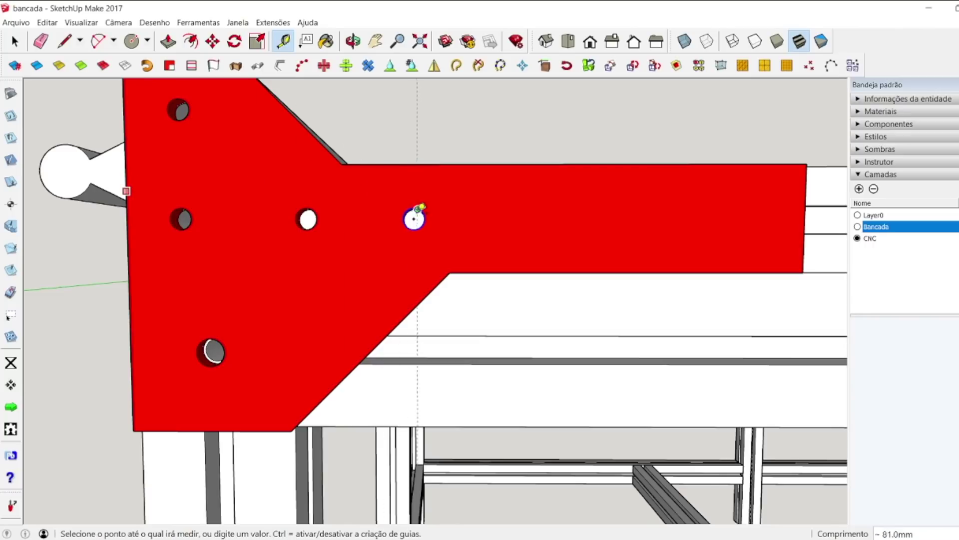
left_click(421, 210)
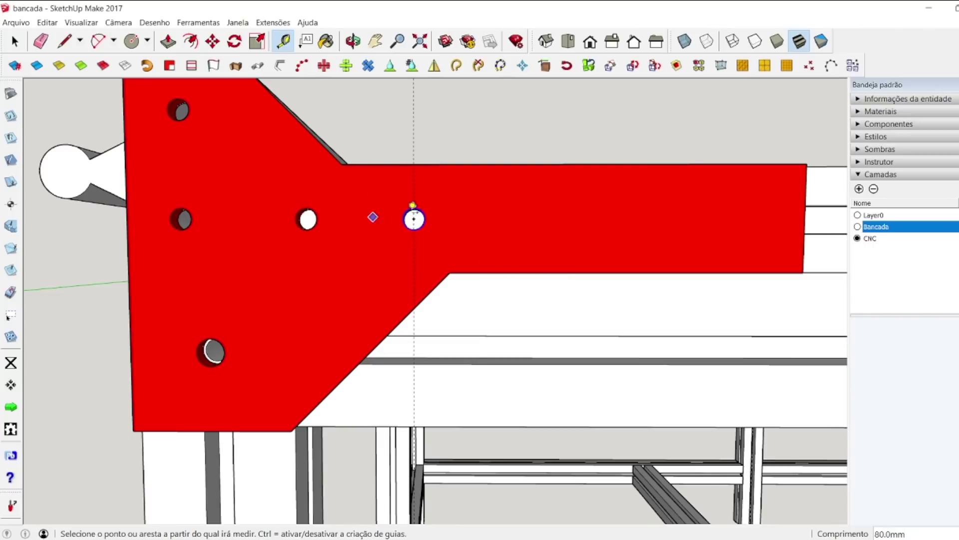
left_click(414, 187)
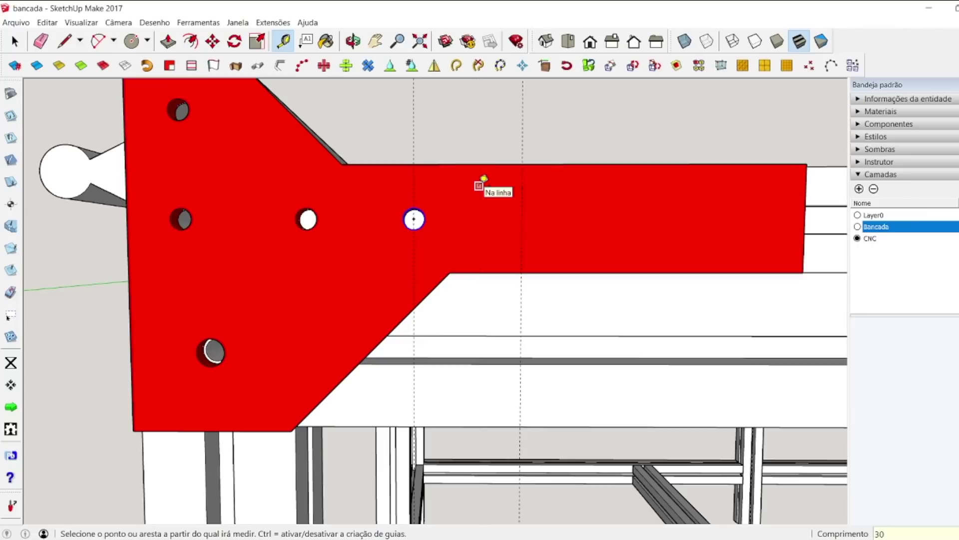
left_click(466, 162)
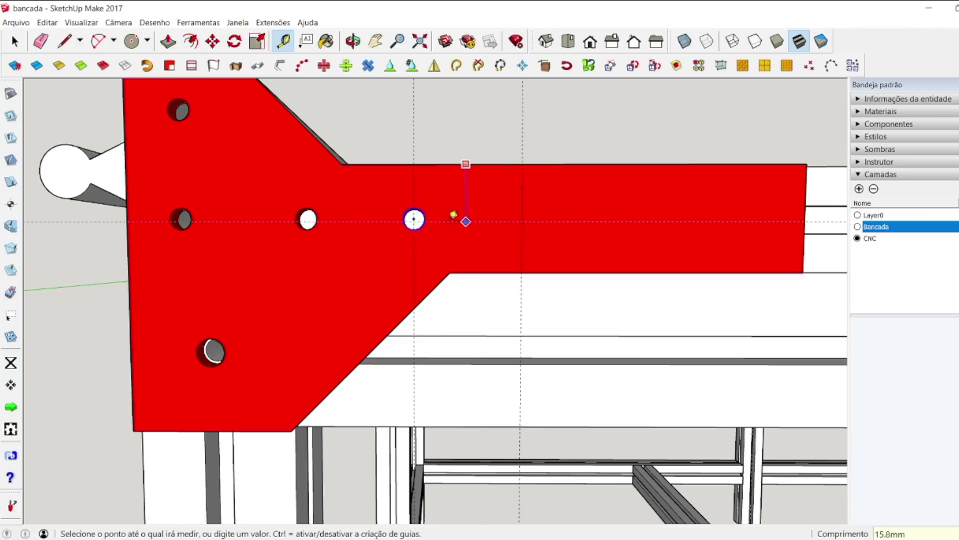
left_click(414, 217)
Step: Draw a circle of 5 mm radius where the outer vertical guide crosses the horizontal guide on the arm
left_click(131, 41)
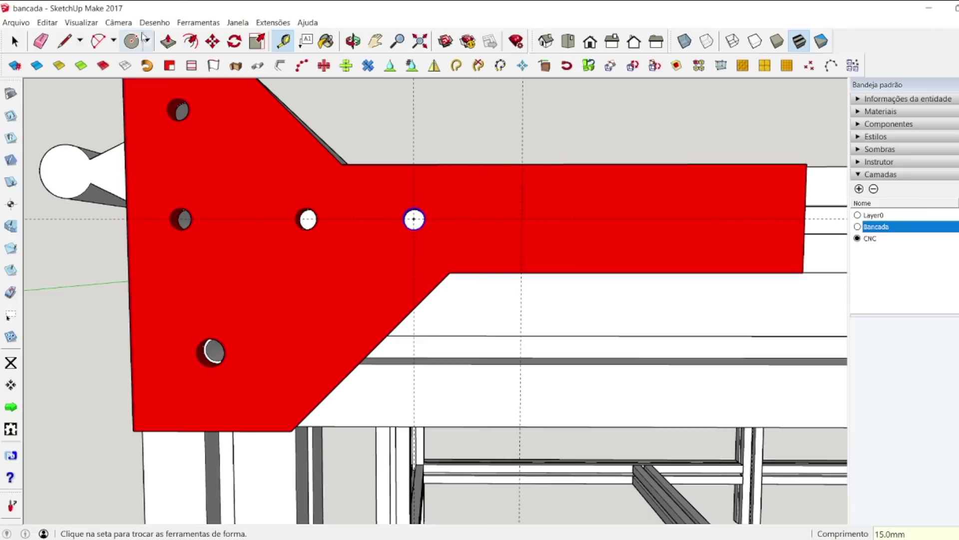
left_click(522, 218)
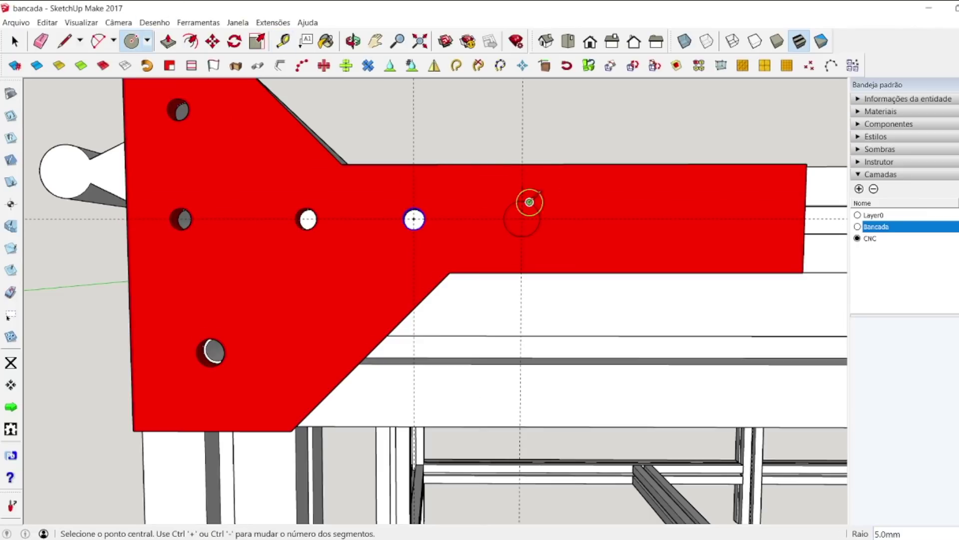
key("Return")
key("space")
Step: Cut the new circle through the plate's arm with Push/Pull
left_click(353, 40)
left_click_drag(380, 215, 341, 238)
key("p")
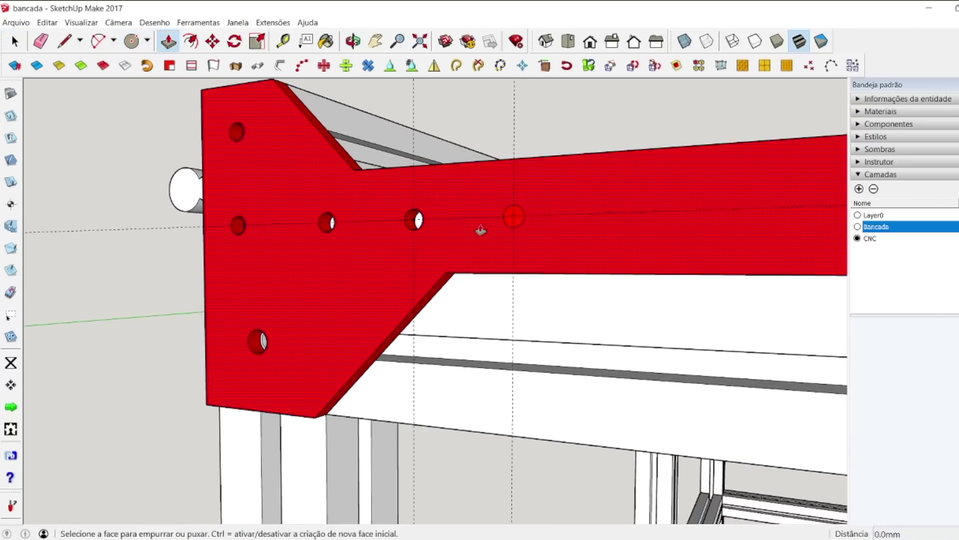
Step: Cut the outermost hole through the red corner plate and trim the plate's arm 20 mm beyond it
mouse_move(511, 222)
left_mouse_down()
mouse_move(459, 210)
mouse_move(419, 216)
mouse_move(500, 234)
left_mouse_up()
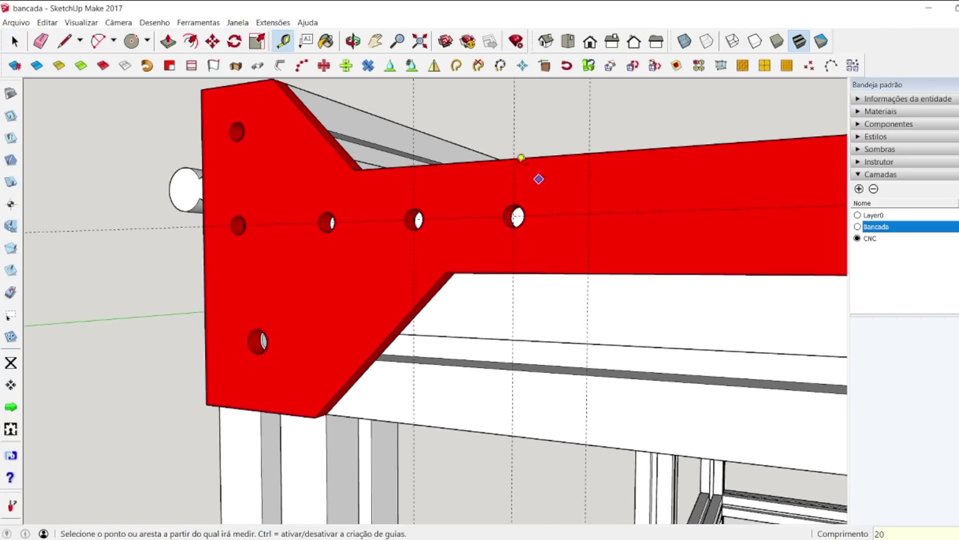
key("space")
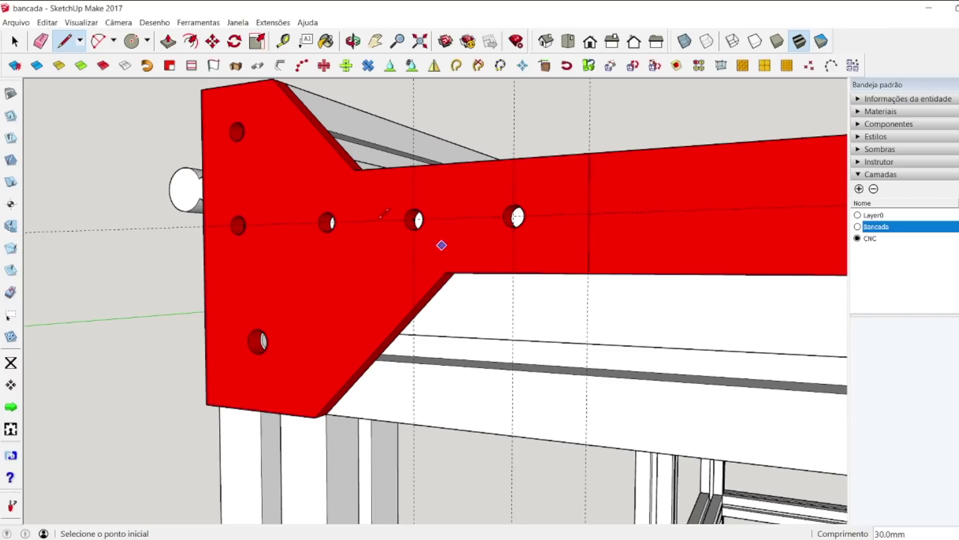
key("space")
scroll(223, 270, "down", 5)
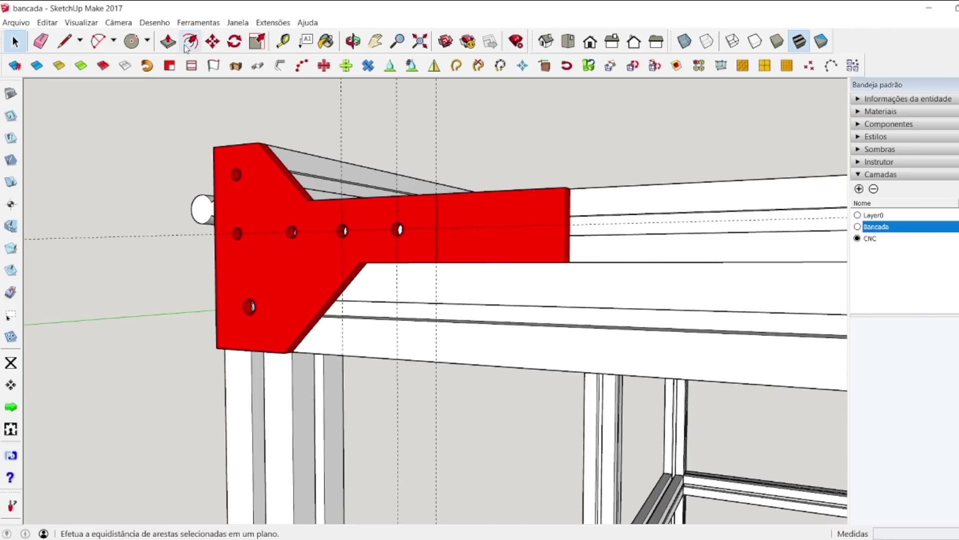
left_click(499, 199)
key("space")
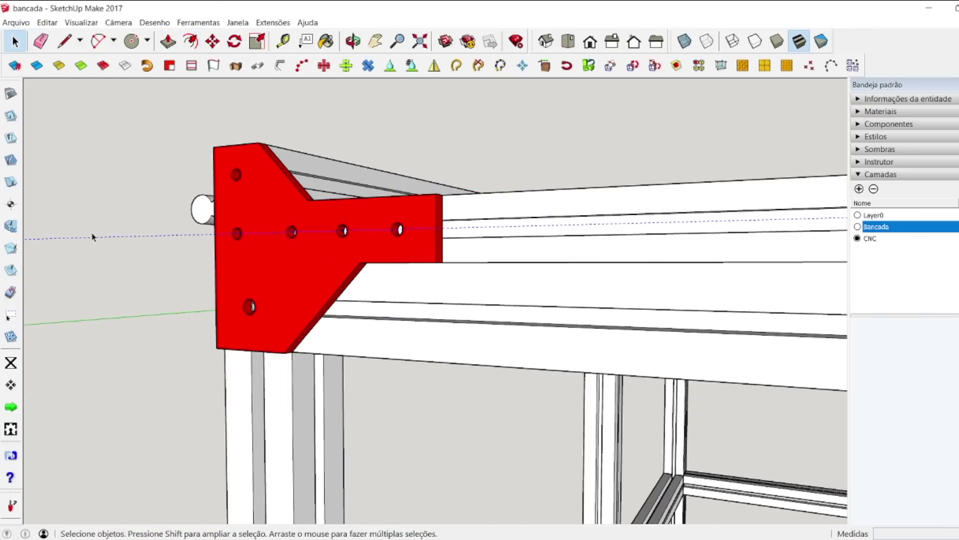
Step: Group the whole red corner plate after removing the remaining guide line
right_click(291, 290)
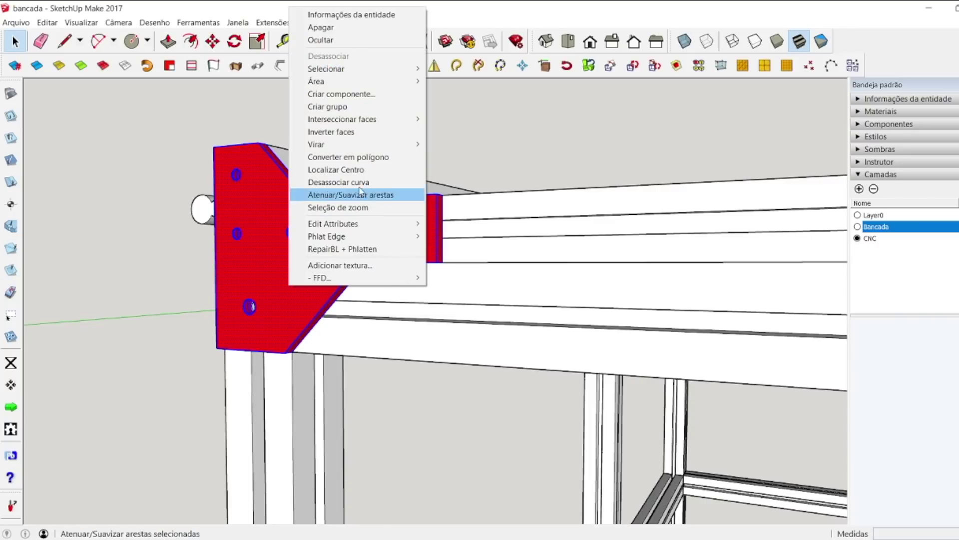
left_click(330, 107)
left_click(128, 174)
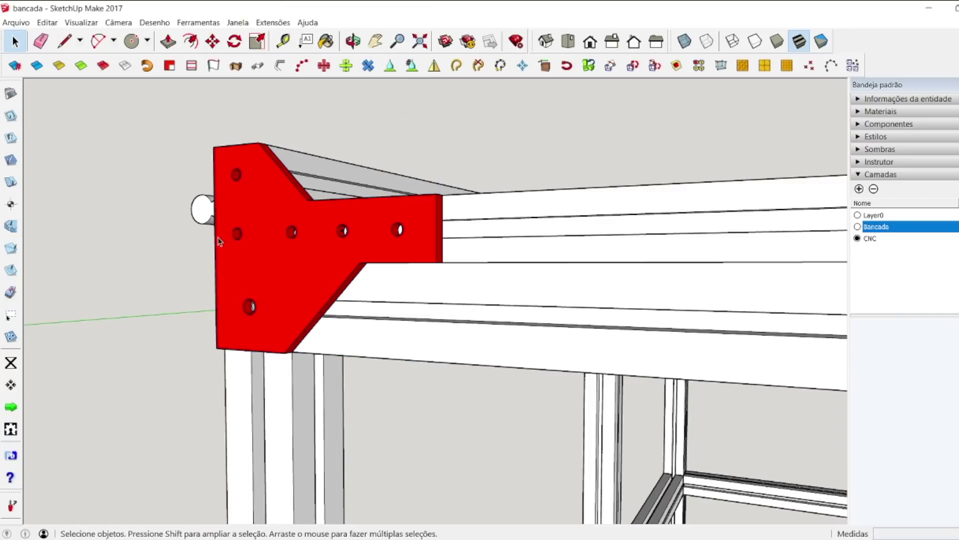
Step: Inspect the grouped red corner plate in place on the frame from several angles
scroll(423, 347, "down", 2)
scroll(433, 348, "up", 1)
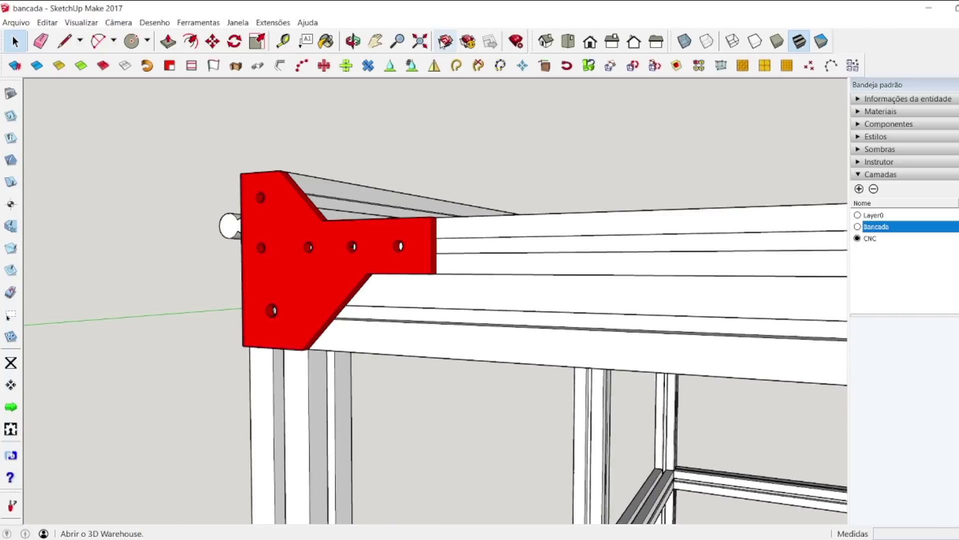
left_click(353, 44)
left_click_drag(318, 273, 299, 334)
left_click_drag(627, 267, 344, 344)
scroll(345, 344, "up", 8)
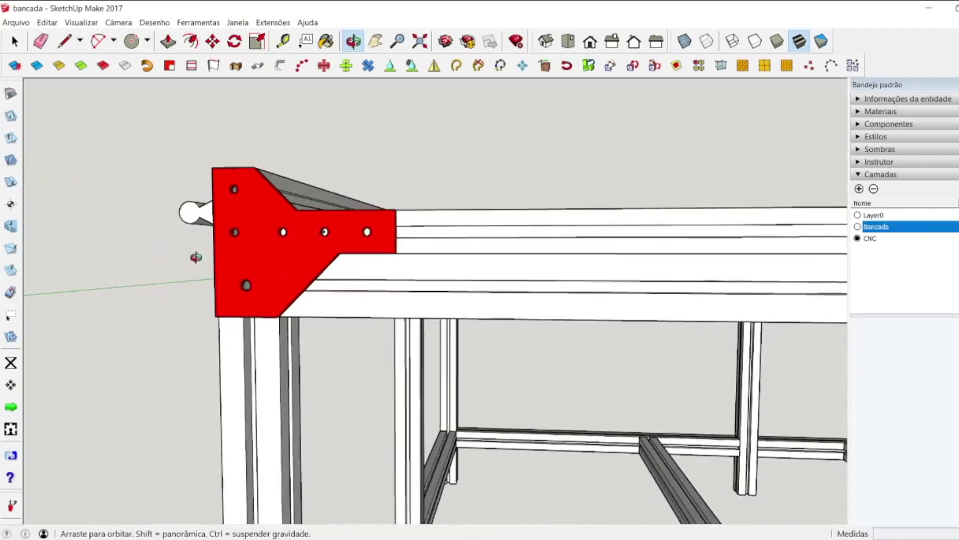
left_click_drag(196, 257, 432, 298)
scroll(520, 328, "down", 5)
left_click_drag(428, 339, 461, 238)
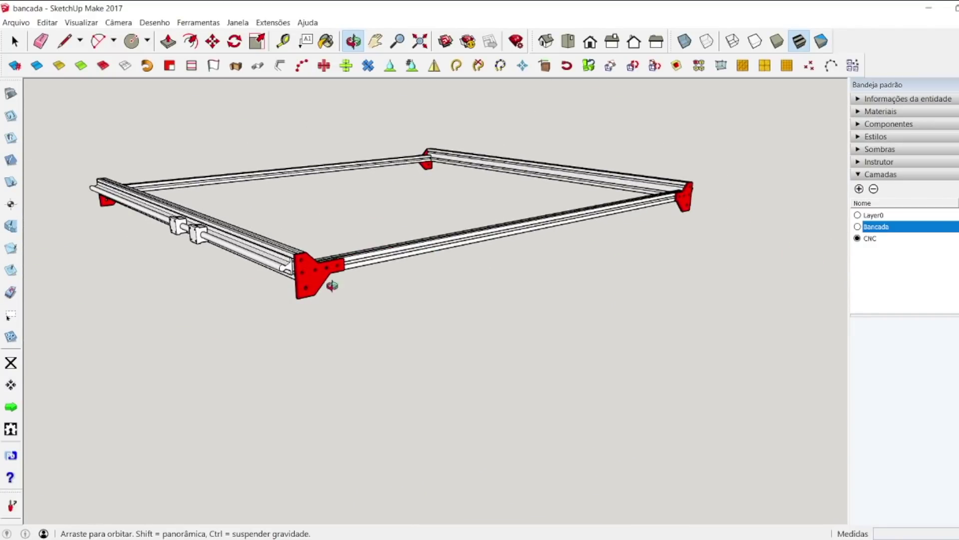
Step: Examine the red corner plates around the CNC frame, comparing close-up and overall views of their holes and fit
scroll(283, 298, "up", 3)
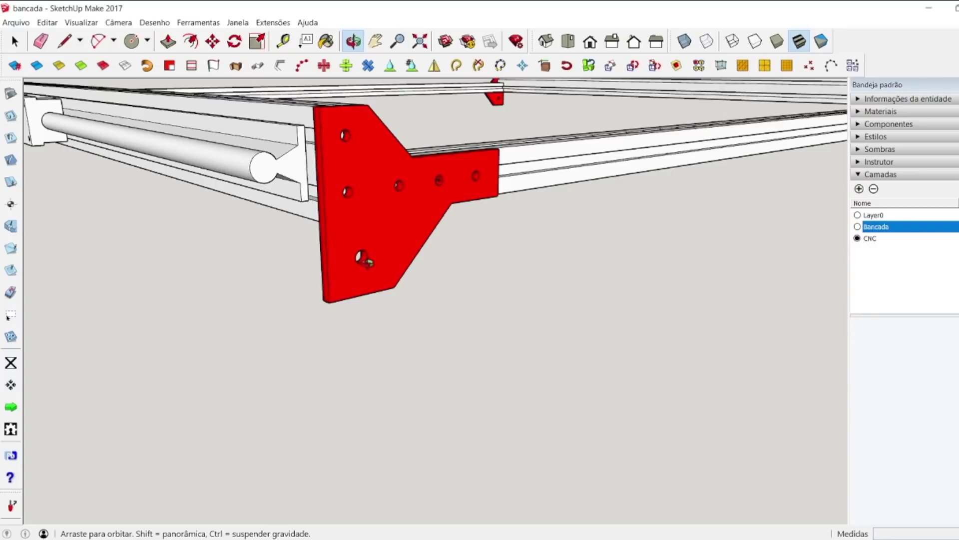
scroll(365, 259, "down", 2)
scroll(235, 179, "down", 3)
left_click_drag(236, 179, 202, 177)
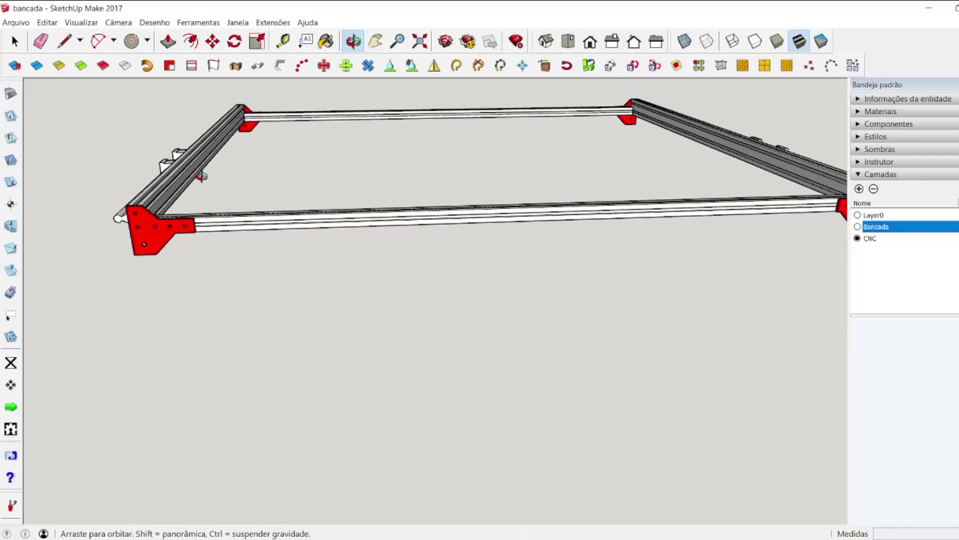
left_click_drag(200, 217, 389, 99)
left_click_drag(332, 113, 120, 150)
left_click_drag(432, 205, 212, 243)
scroll(167, 241, "up", 5)
left_click_drag(212, 283, 253, 278)
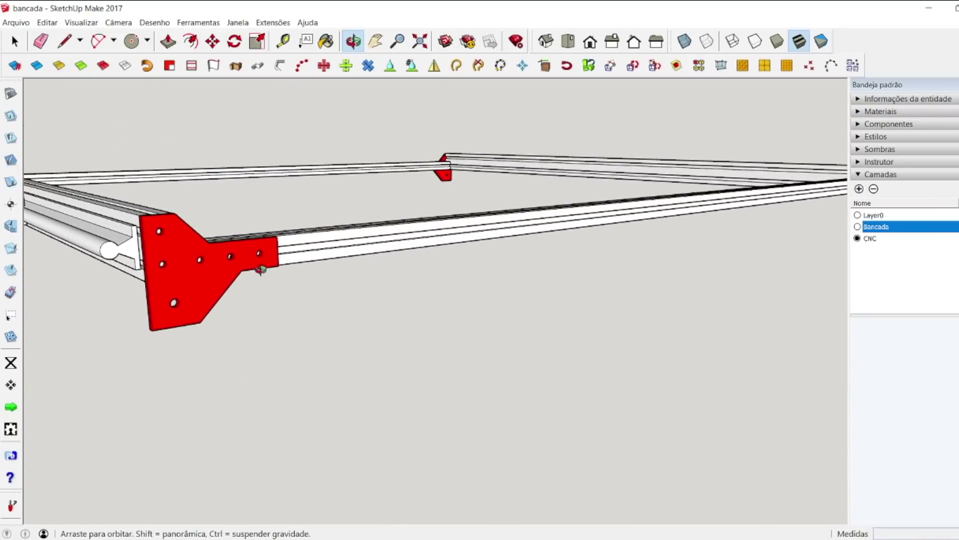
scroll(374, 217, "down", 3)
scroll(295, 239, "up", 5)
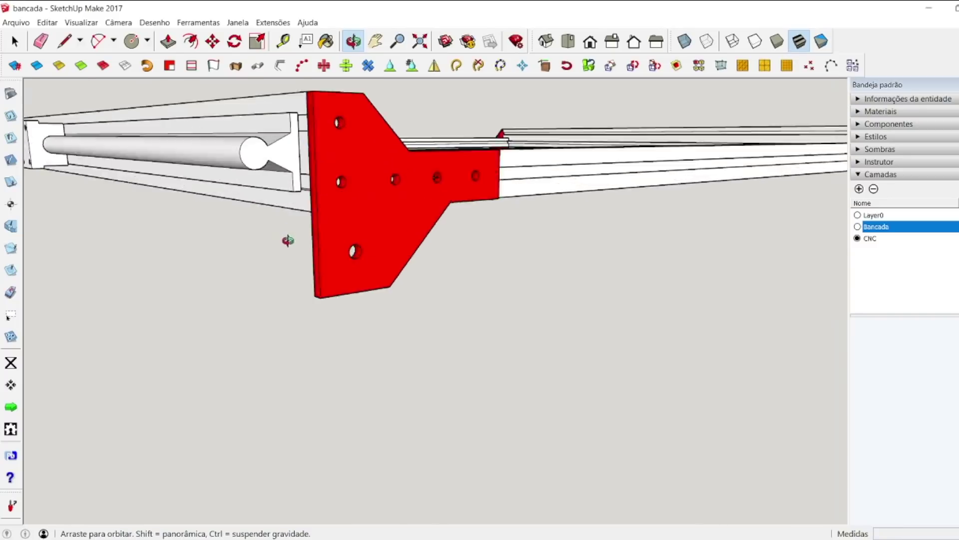
scroll(418, 193, "down", 5)
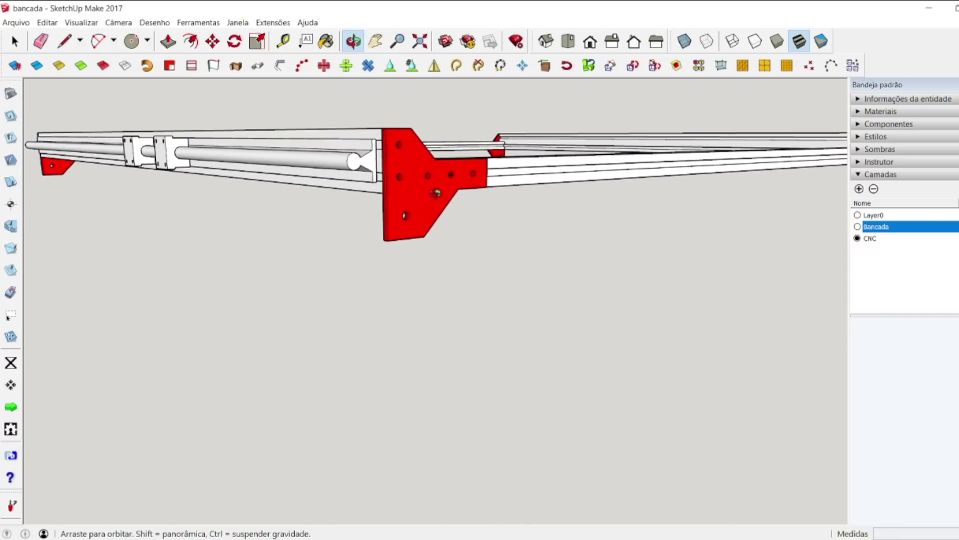
left_click_drag(401, 203, 684, 178)
scroll(625, 170, "up", 6)
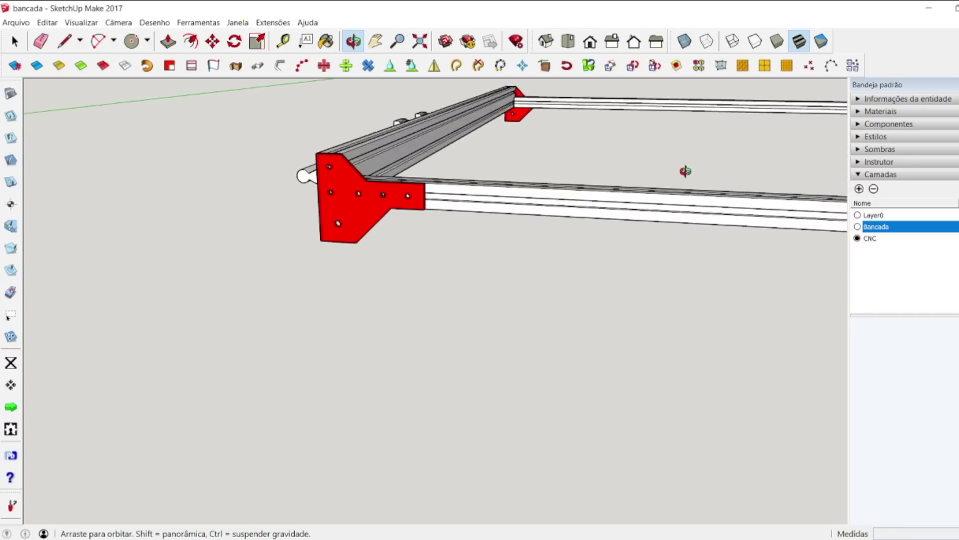
scroll(630, 188, "down", 4)
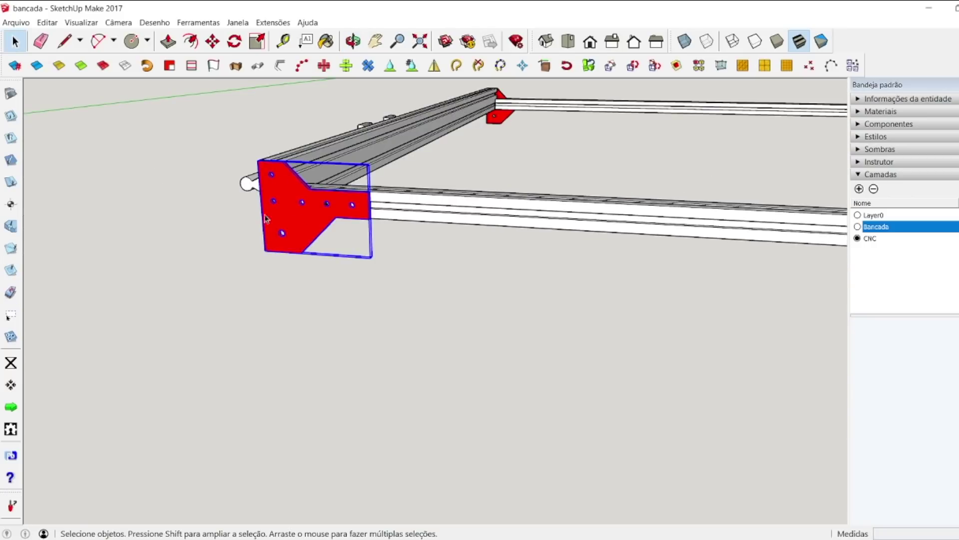
scroll(280, 209, "down", 4)
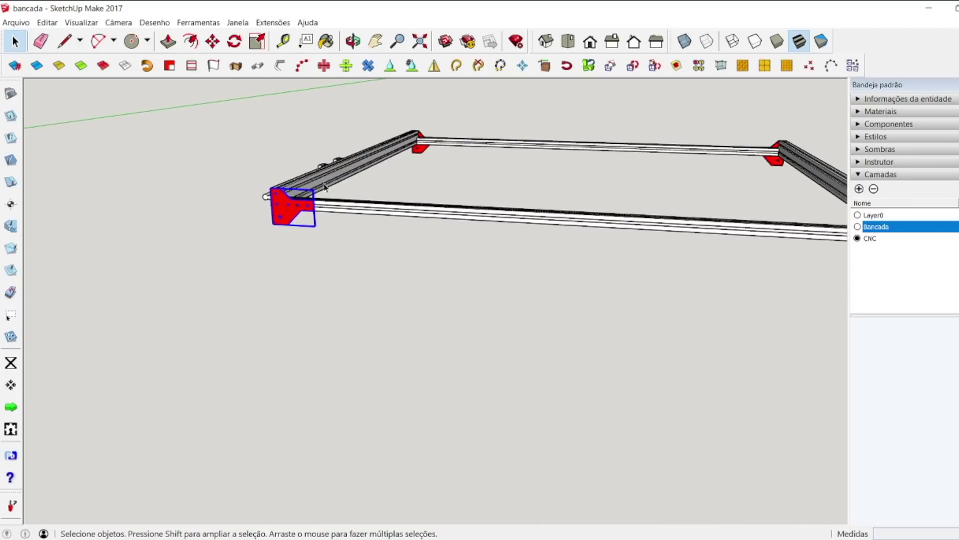
left_click_drag(250, 192, 450, 210)
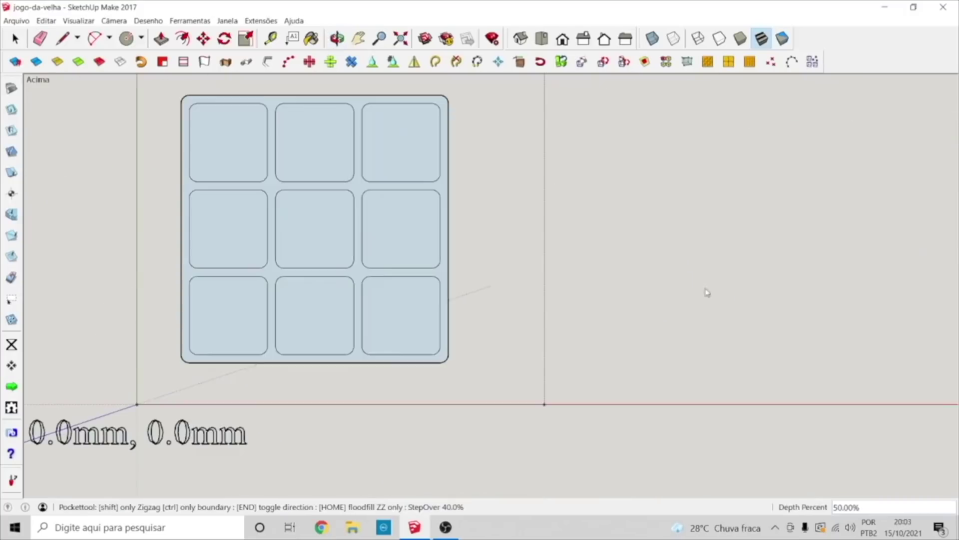
Step: In the jogo-da-velha file, pocket the eight remaining board squares at 50% depth with a 40% step-over
left_click(314, 143)
left_click(400, 142)
left_click(231, 242)
left_click(314, 229)
left_click(400, 229)
left_click(229, 315)
left_click(285, 330)
left_click(400, 315)
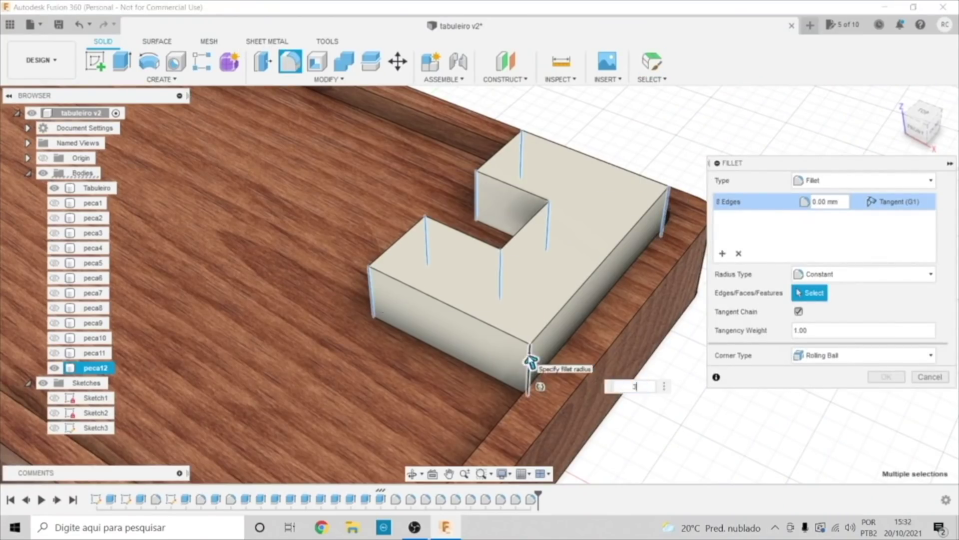
Step: In Fusion 360, fillet the eight selected vertical edges of peca12 with a 3 mm radius
key("Return")
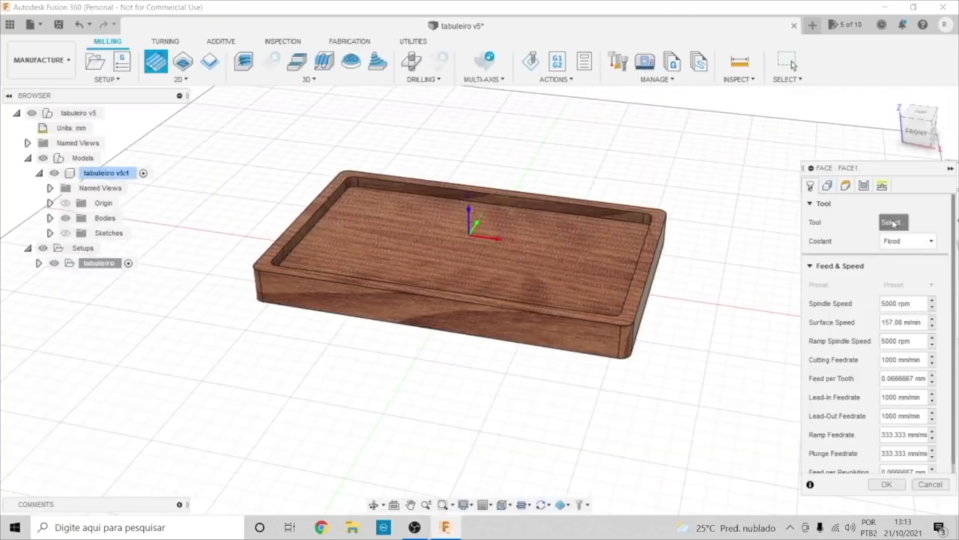
Step: Open the tool selection for the Face milling operation on the tabuleiro setup
left_click(895, 222)
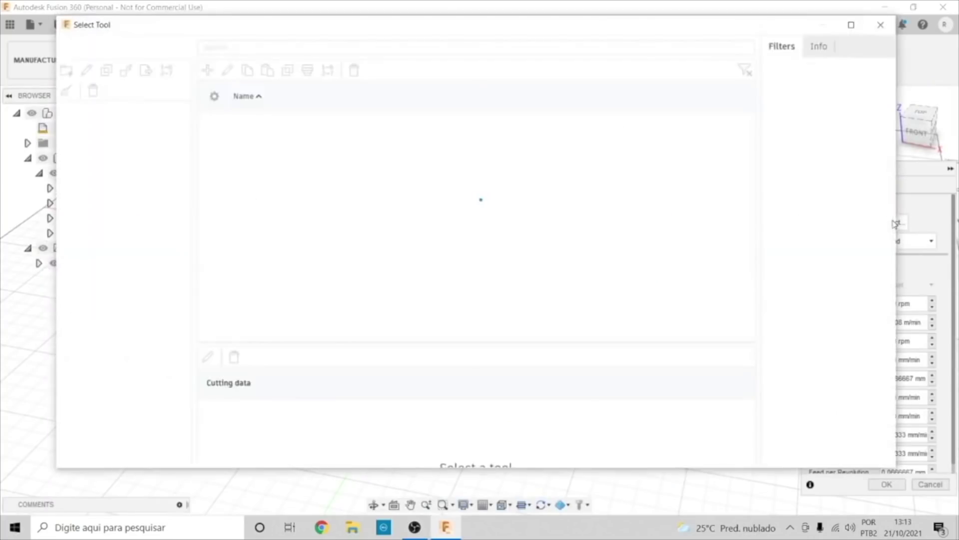
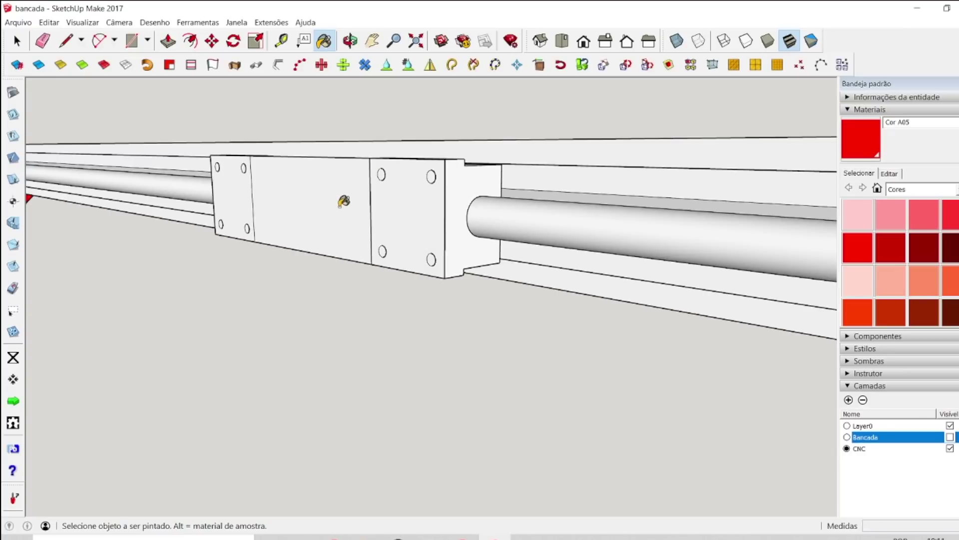
Step: In SketchUp's bancada model, extrude the red plate over the two bearing blocks to a thickness of 6 mm
left_click(168, 41)
left_click_drag(287, 216, 291, 218)
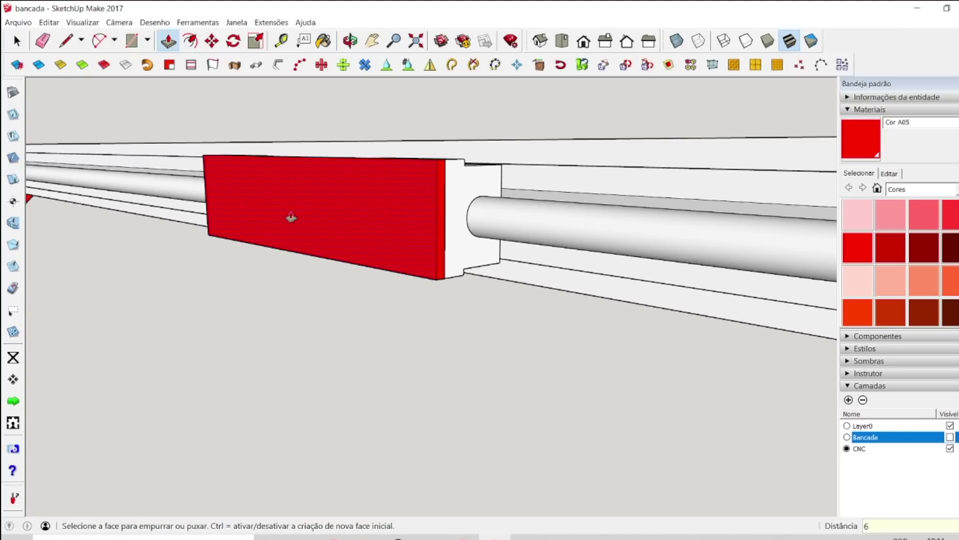
left_click(291, 217)
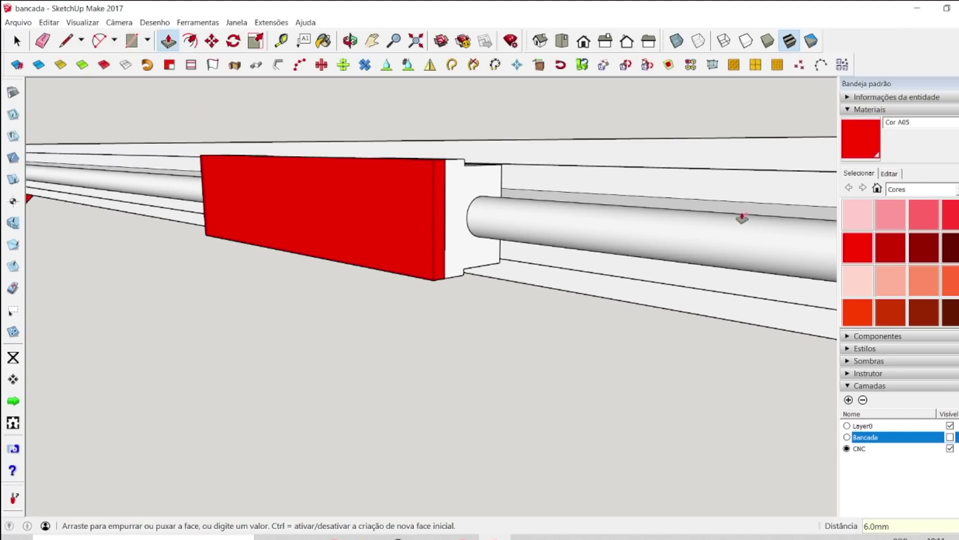
left_click(913, 110)
Step: Extend the red bearing-block plate upward by 150 mm with Push/Pull
left_click(350, 41)
left_click_drag(350, 172, 379, 299)
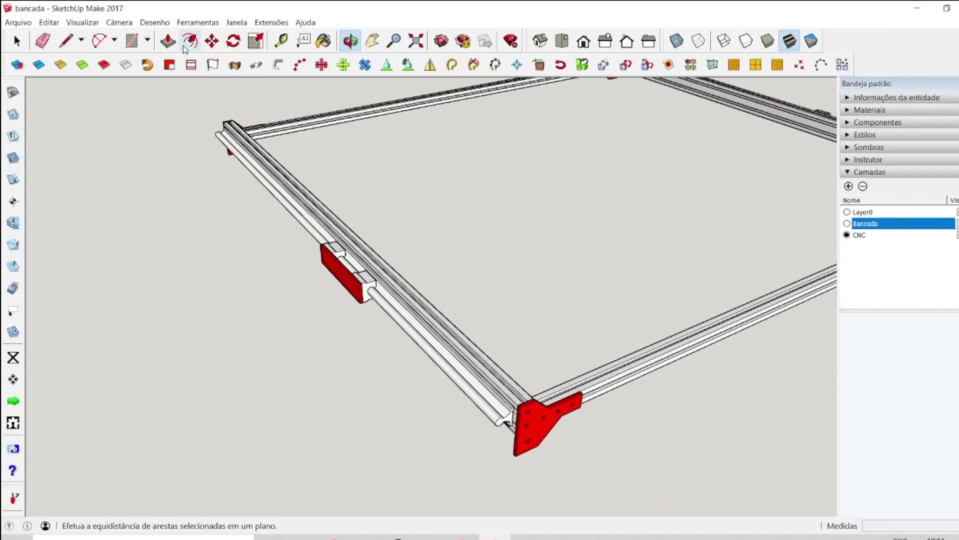
left_click(168, 41)
scroll(345, 241, "up", 5)
scroll(329, 267, "up", 2)
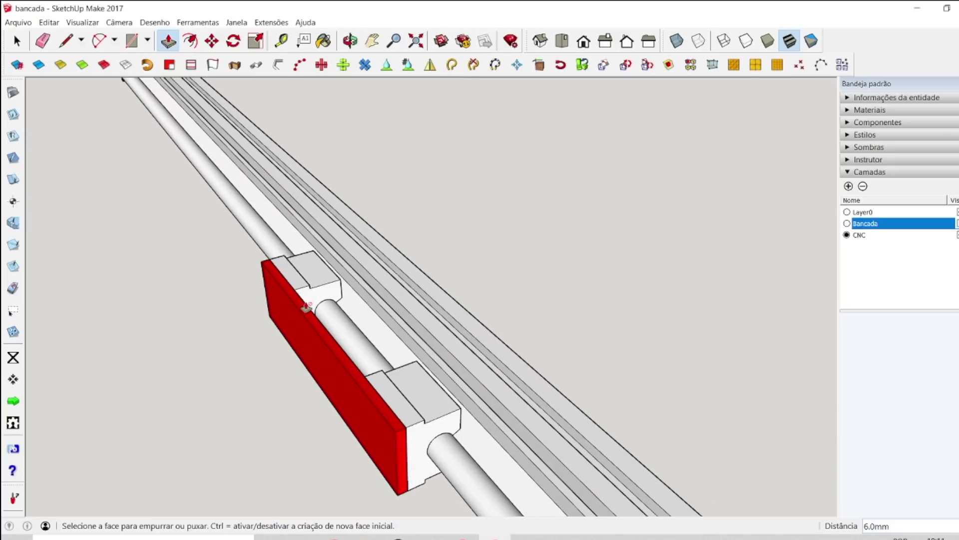
left_click_drag(302, 313, 293, 200)
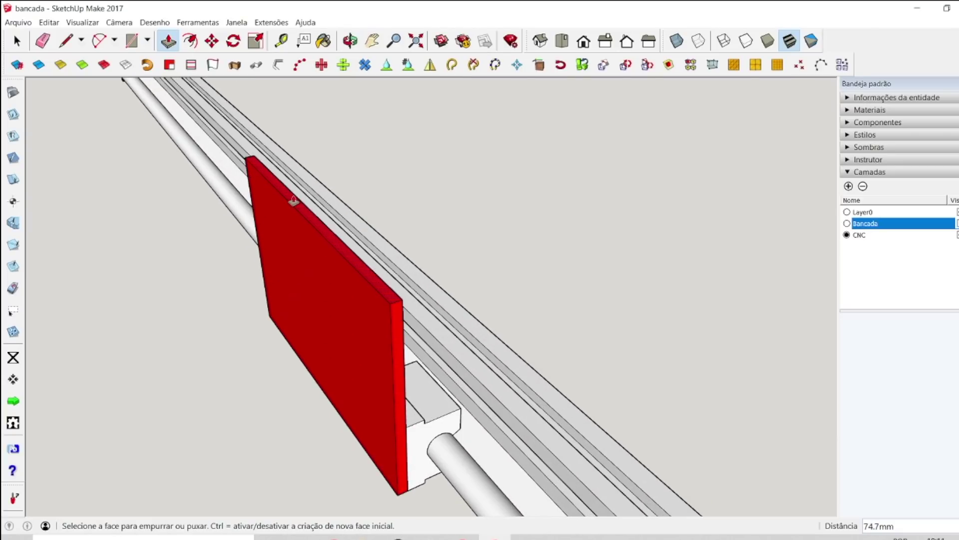
key("Return")
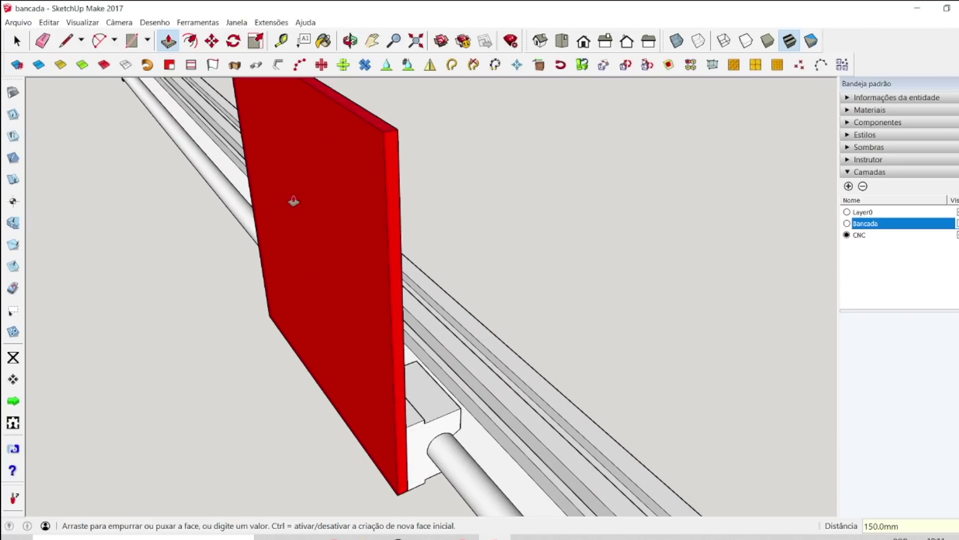
scroll(369, 259, "down", 2)
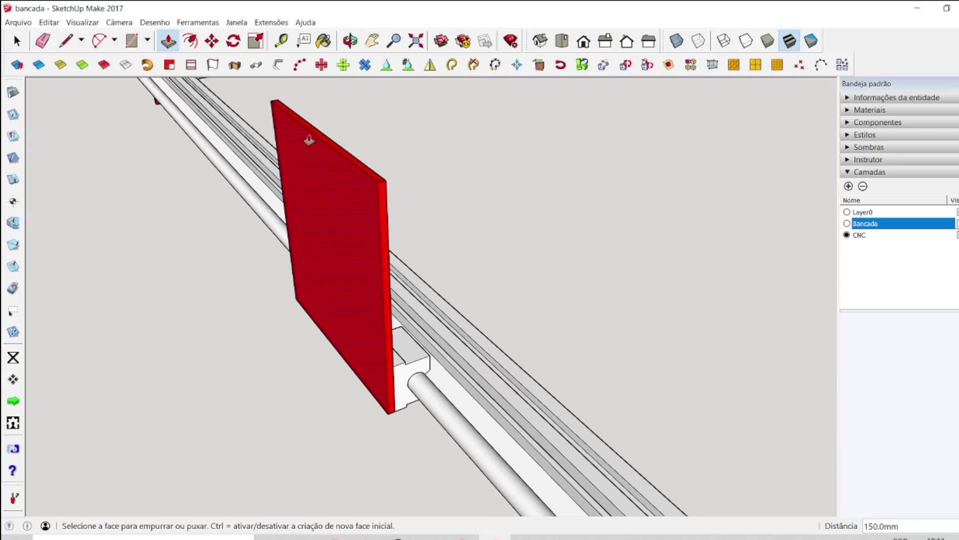
Step: Pull the red plate's top face further up and turn the whole plate into a group
left_click_drag(322, 140, 319, 122)
left_click(318, 122)
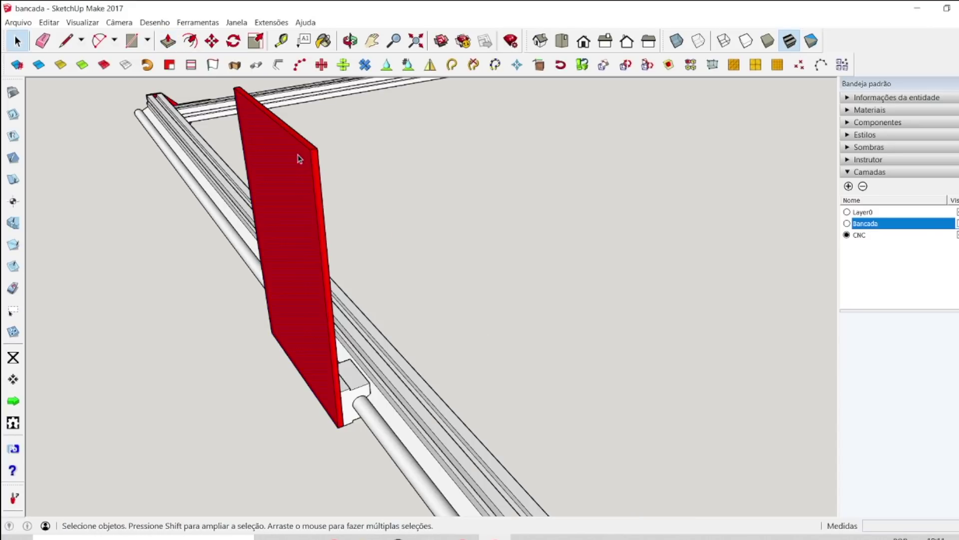
right_click(299, 159)
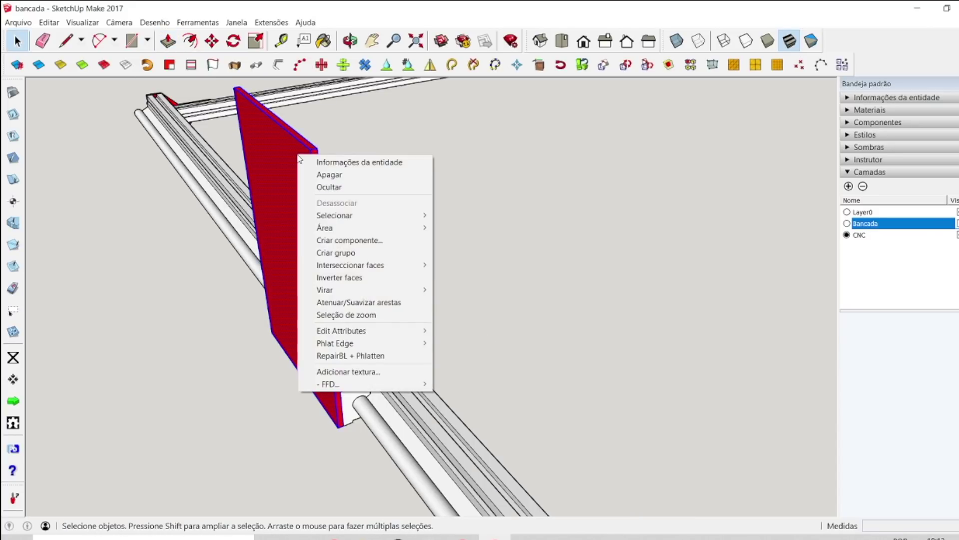
left_click(340, 253)
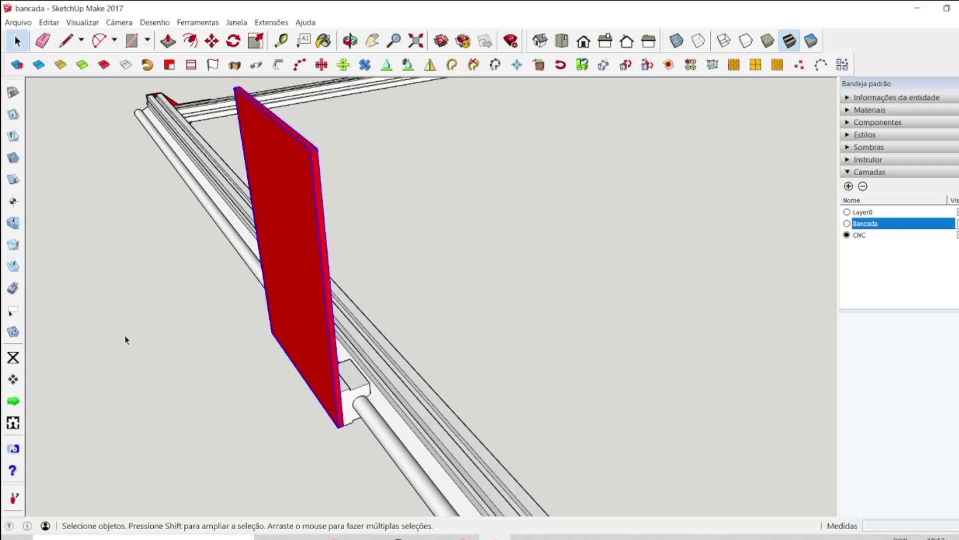
Step: Copy the red plate group across the frame to the opposite rail's bearing blocks, about 1942 mm away
key("shift+z")
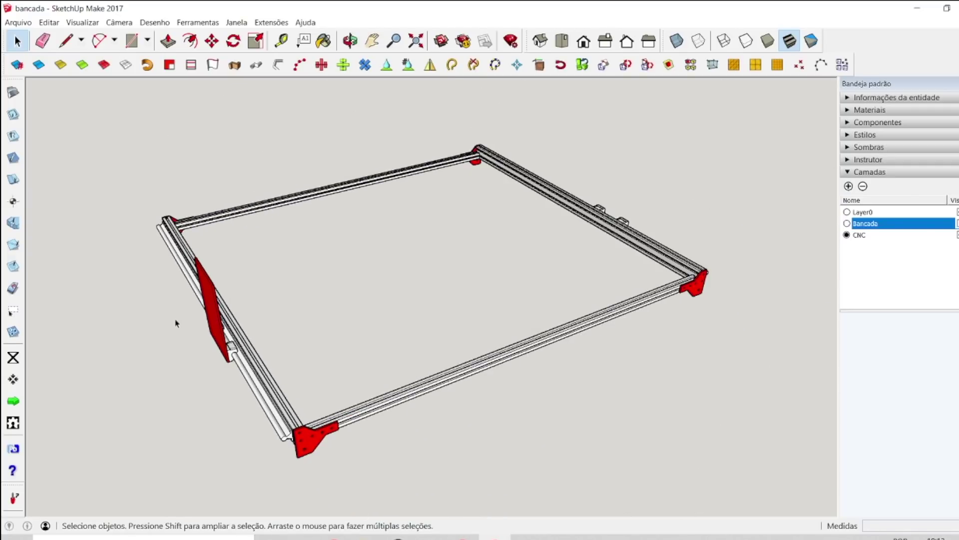
left_click(212, 41)
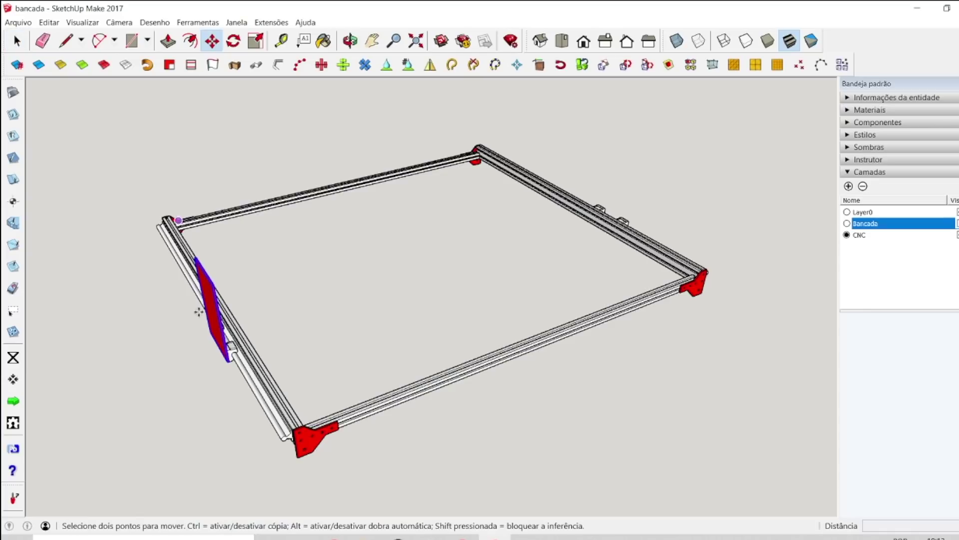
left_click(212, 339)
key("ctrl")
left_click(624, 219)
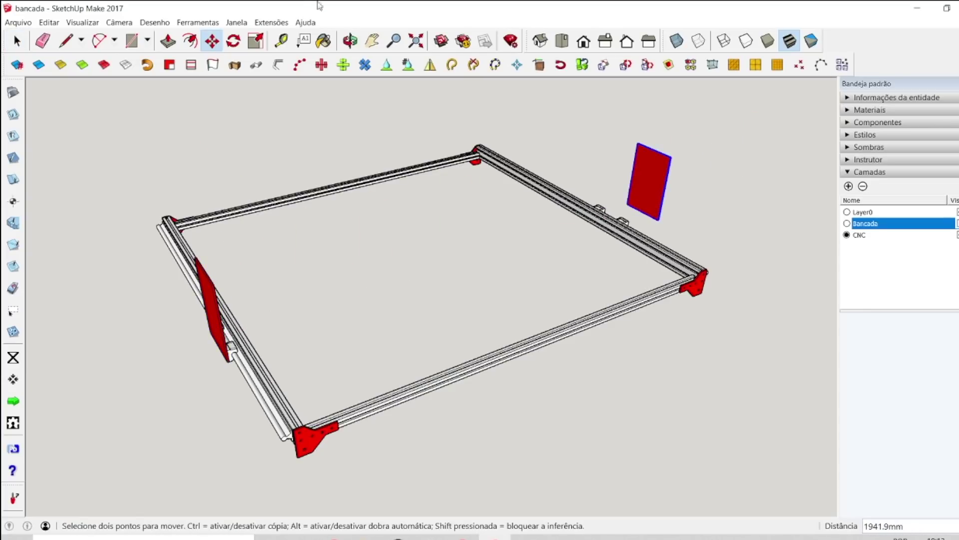
Step: Move the copied red plate about 186 mm so its bottom corner snaps onto the outer corner of the bearing block
left_click(350, 40)
left_click_drag(379, 150, 262, 131)
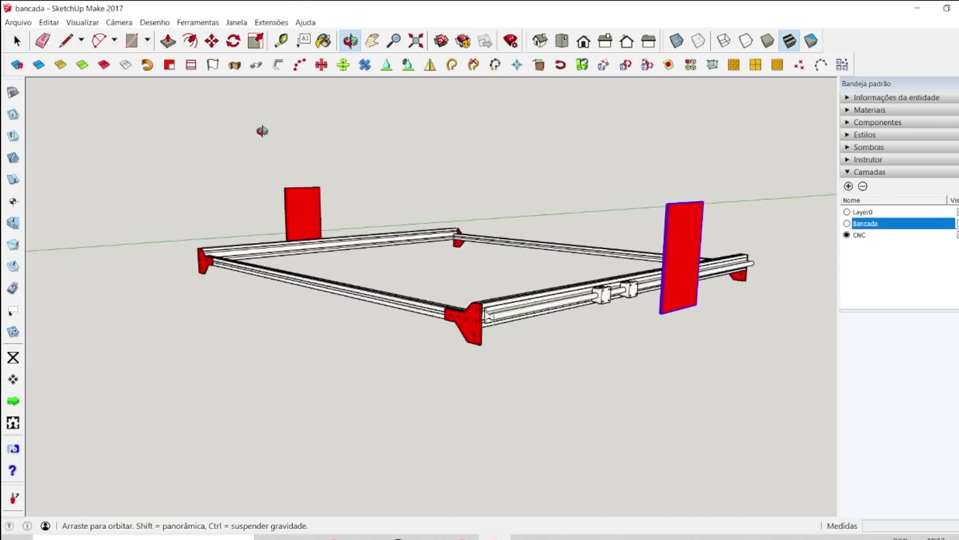
scroll(644, 303, "up", 6)
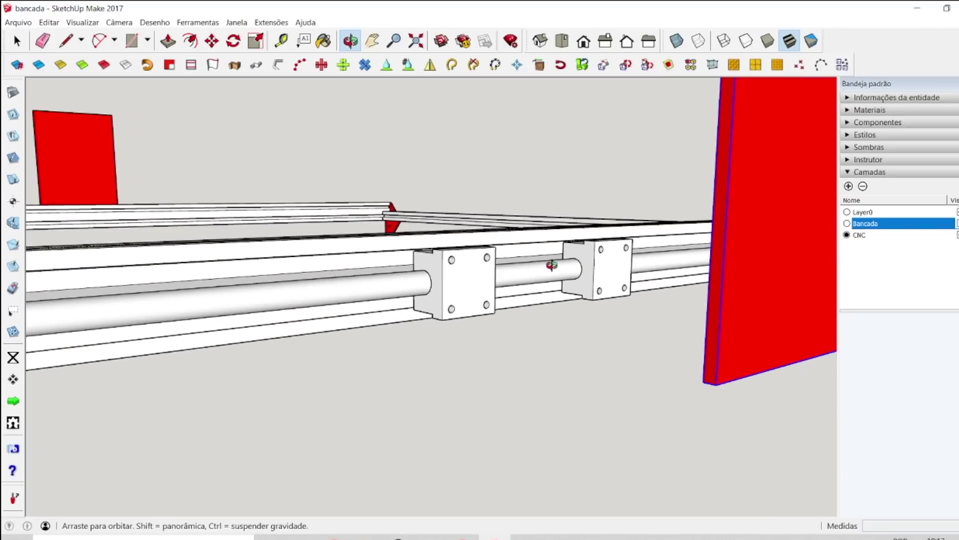
left_click(212, 40)
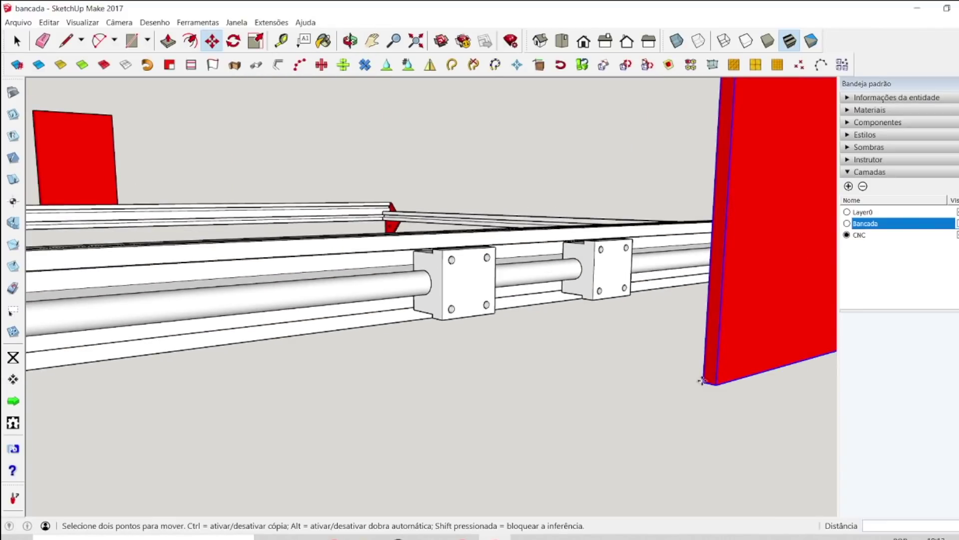
left_click(695, 375)
left_click(443, 321)
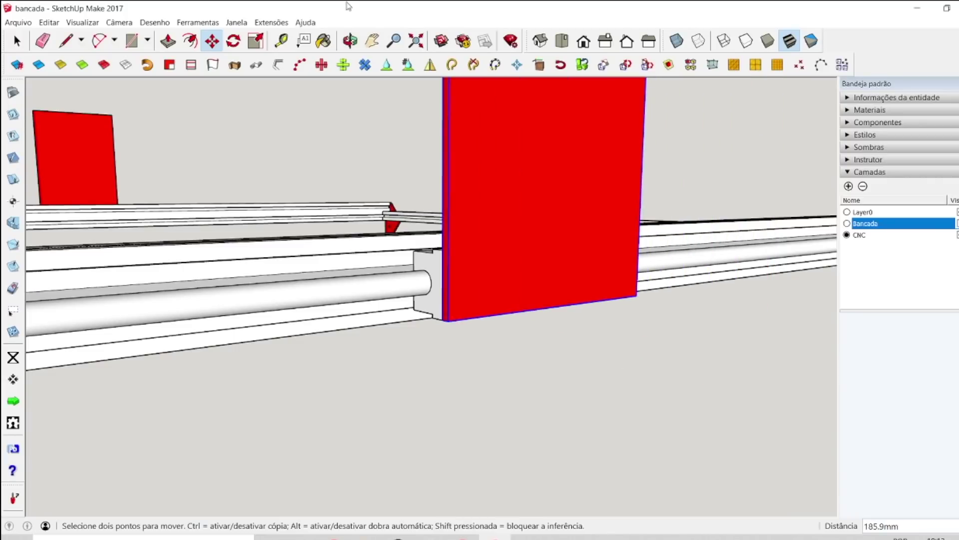
Step: Copy the side rail assembly with its bearing blocks to a free spot across the front of the frame
left_click(350, 41)
left_click_drag(347, 299, 445, 315)
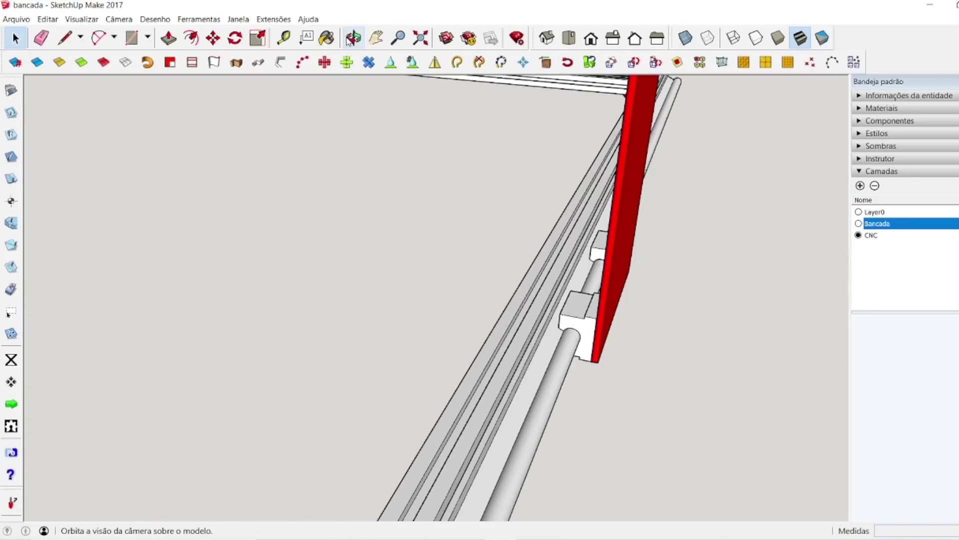
left_click(353, 38)
left_click_drag(573, 324, 317, 206)
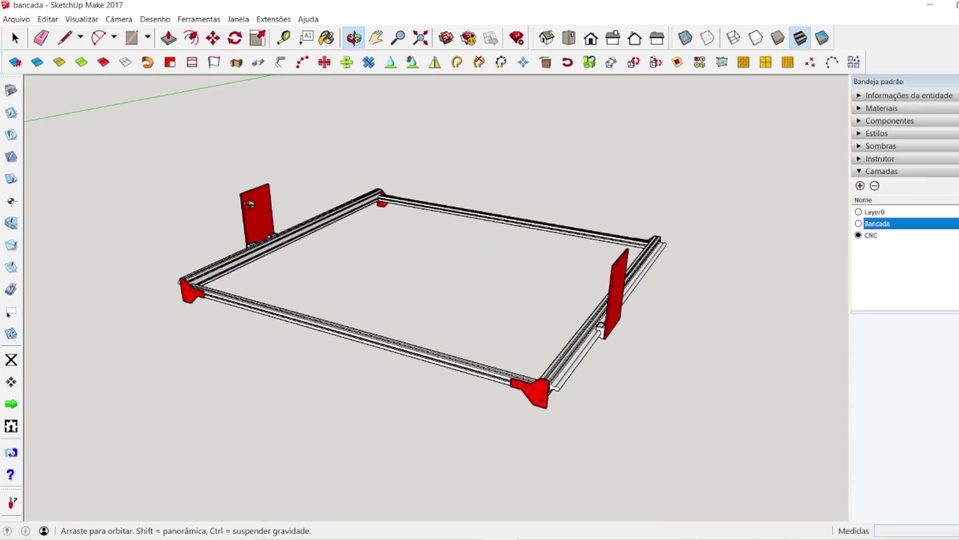
key("space")
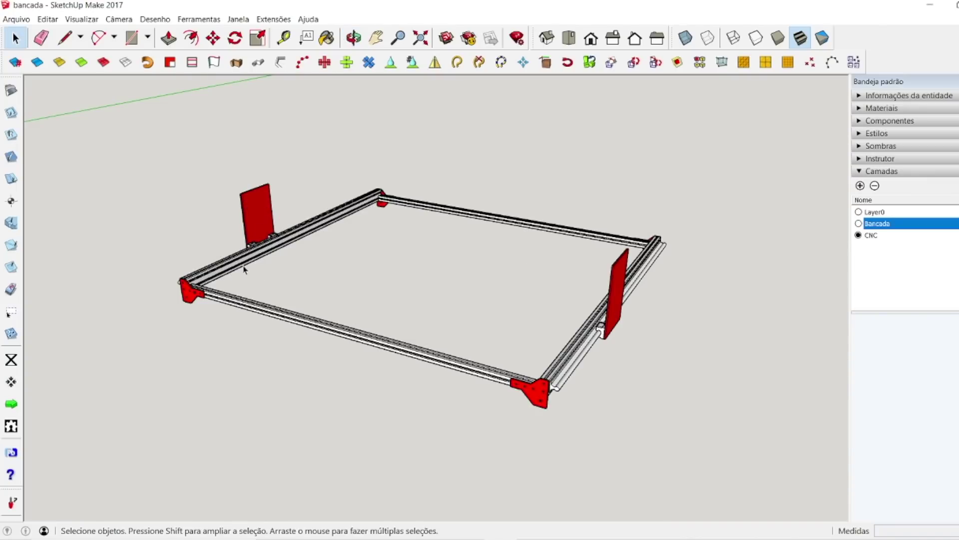
left_click(234, 269)
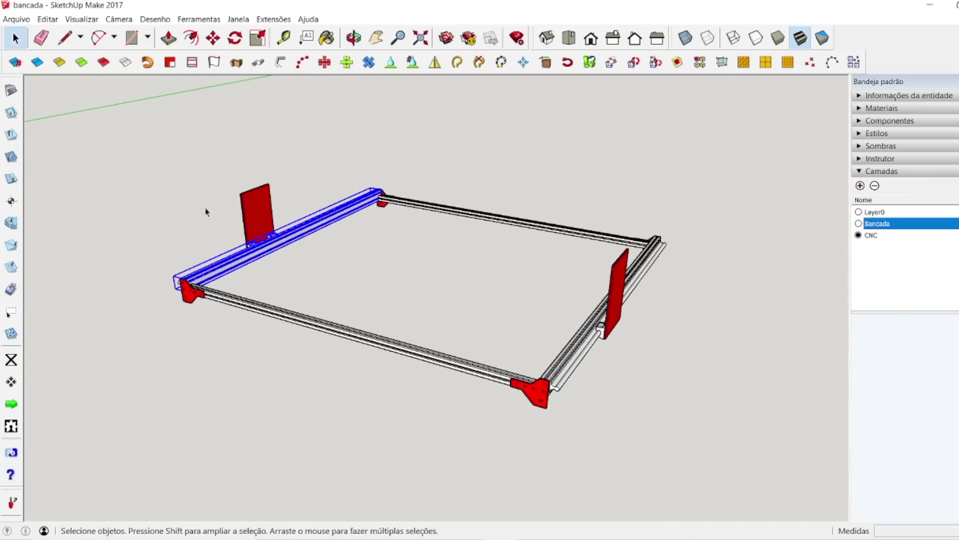
left_click(214, 38)
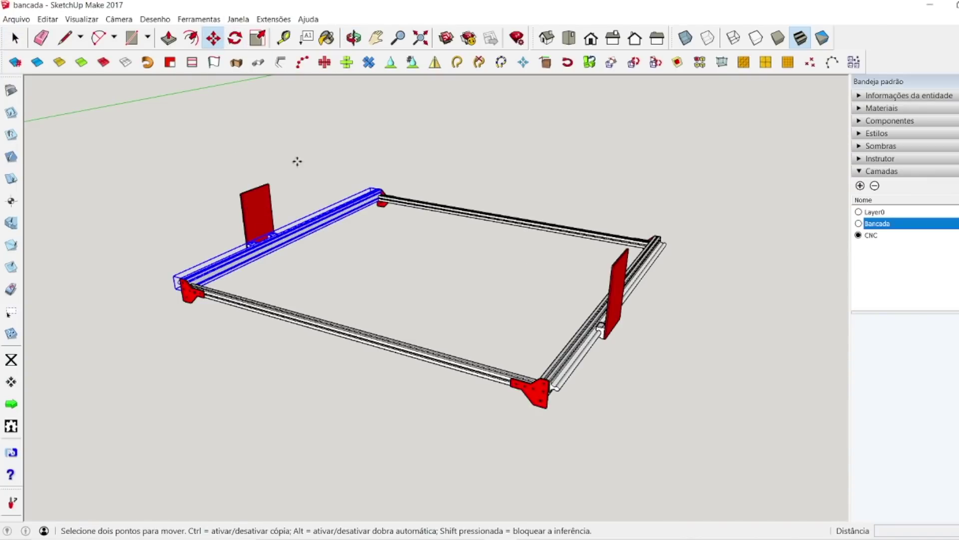
left_click(300, 229)
key("ctrl")
left_click(288, 401)
key("space")
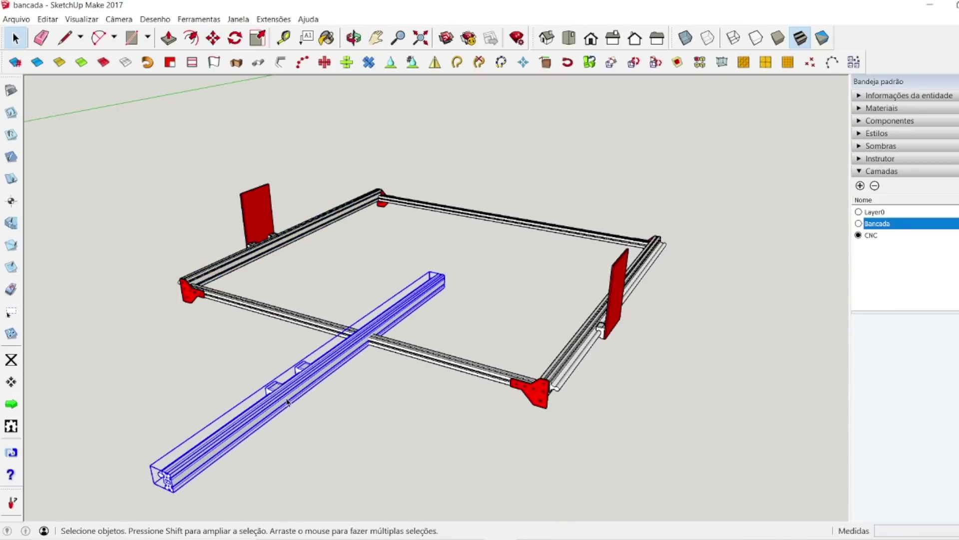
Step: Inside the copied rail group, delete the round shaft and both bearing blocks, leaving only the aluminium profile
double_click(288, 402)
triple_click(276, 391)
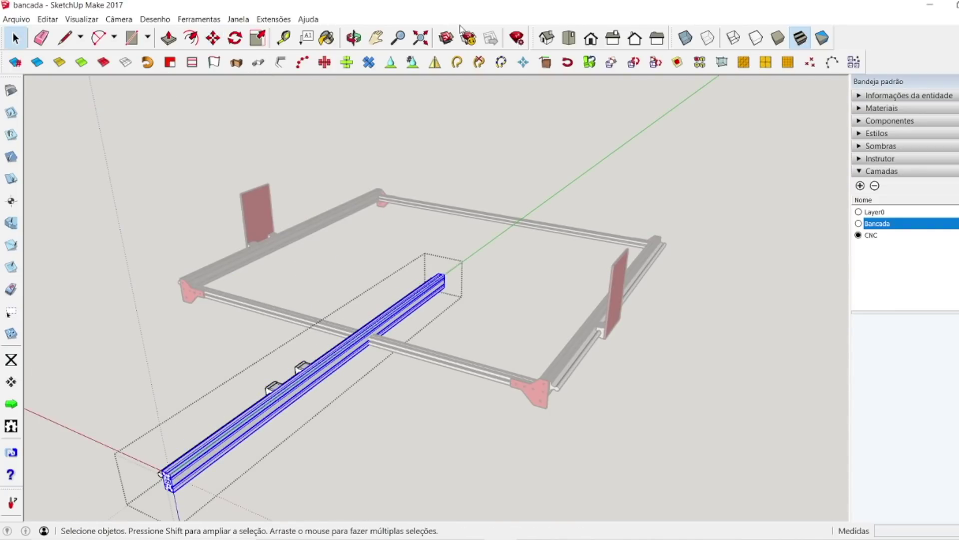
left_click(354, 37)
left_click_drag(282, 385, 497, 330)
scroll(496, 330, "up", 3)
key("space")
left_click(477, 323)
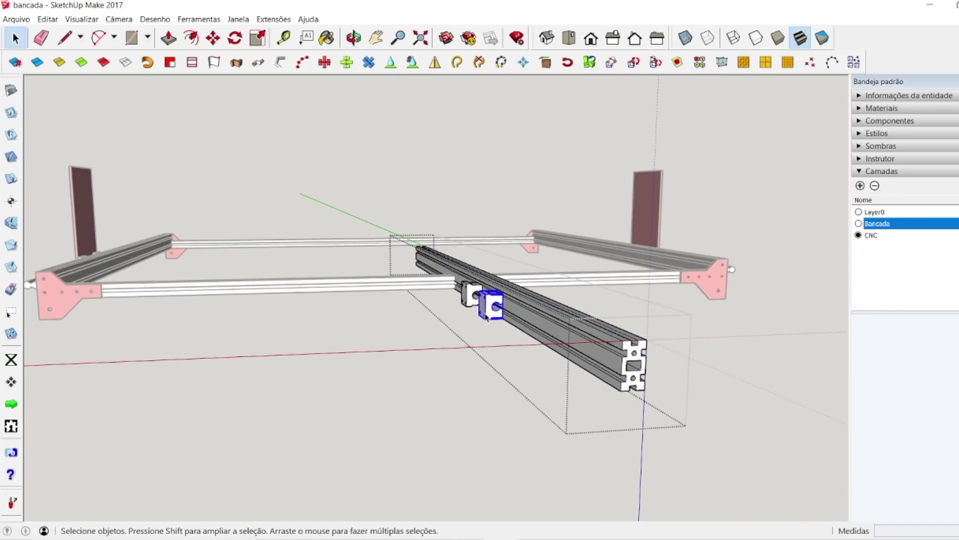
left_click(480, 380)
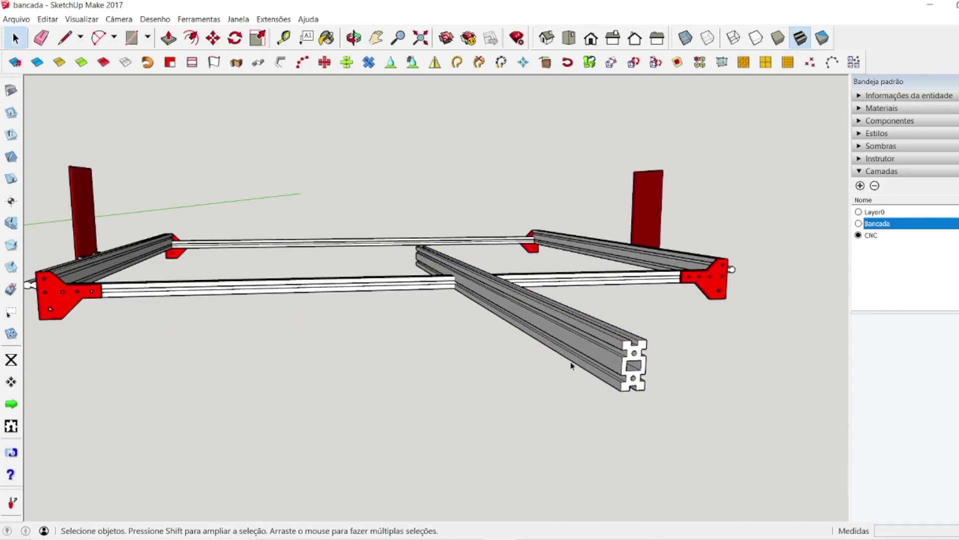
Step: Copy the bare aluminium profile 30 mm sideways so the two profiles sit flush side by side
left_click(213, 38)
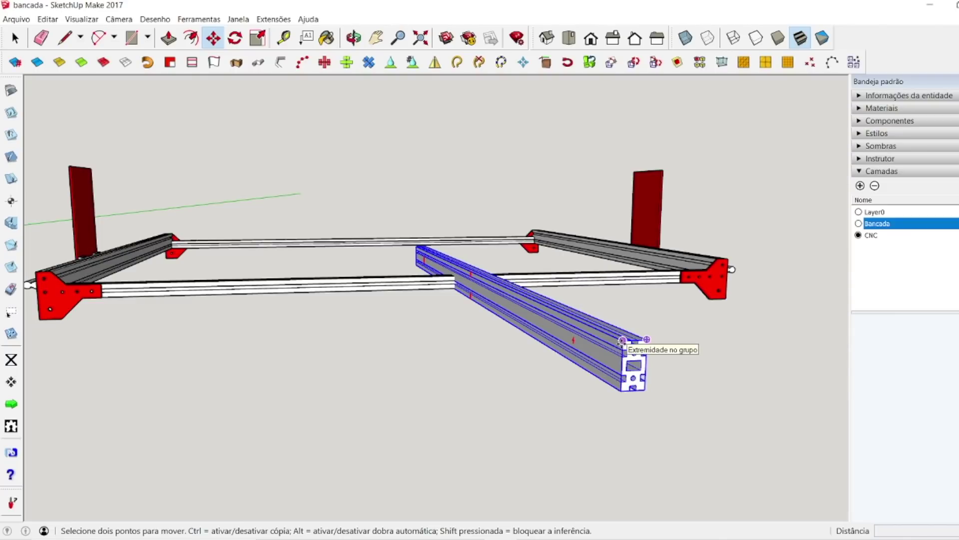
key("ctrl")
left_click(623, 342)
left_click(647, 339)
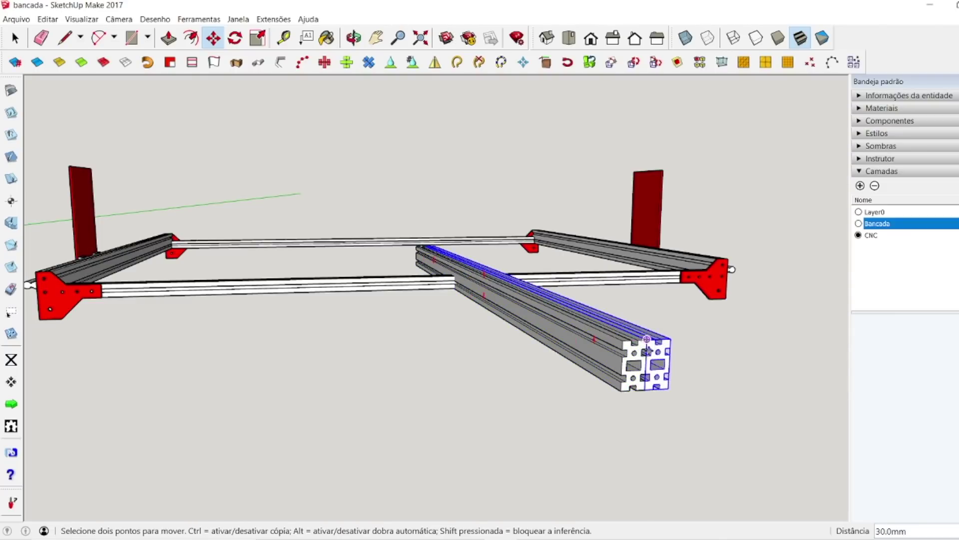
Step: Select both adjoining aluminium profiles and combine them into one group
scroll(668, 372, "up", 6)
key("space")
left_click(712, 387)
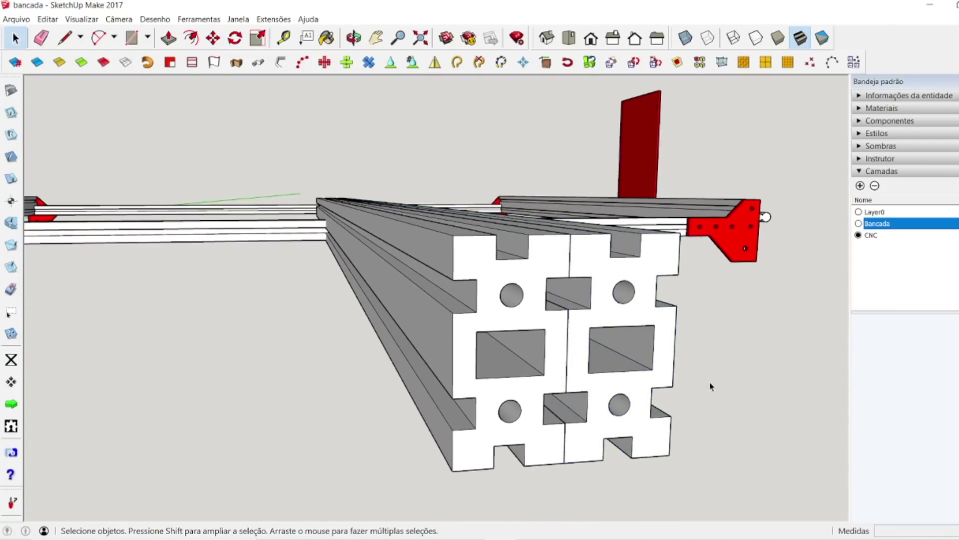
left_click(570, 366)
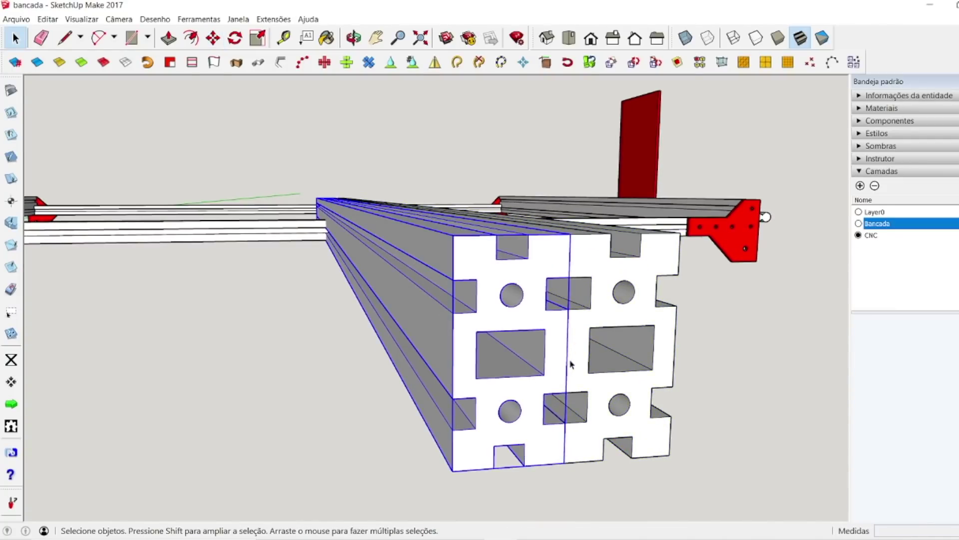
scroll(577, 363, "down", 10)
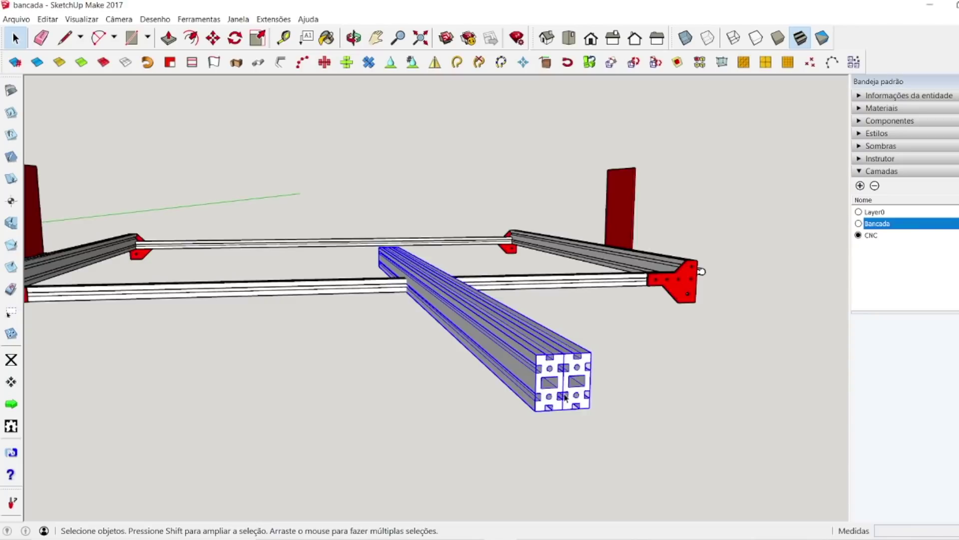
right_click(556, 375)
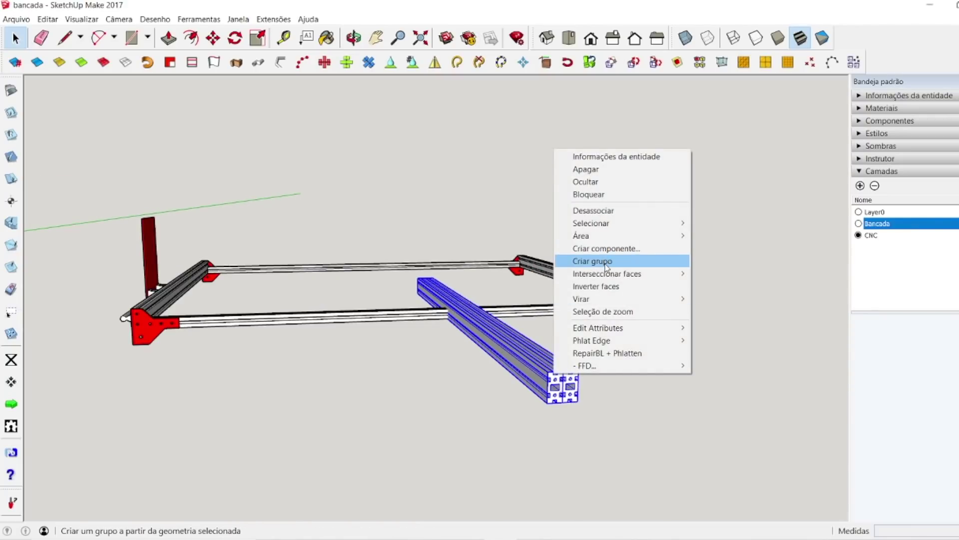
left_click(580, 260)
Step: Rotate the double-profile beam 90° so it runs crosswise, parallel to the frame's front member
left_click(354, 37)
left_click_drag(493, 165, 472, 220)
scroll(472, 220, "down", 3)
left_click_drag(493, 310, 450, 379)
left_click(213, 38)
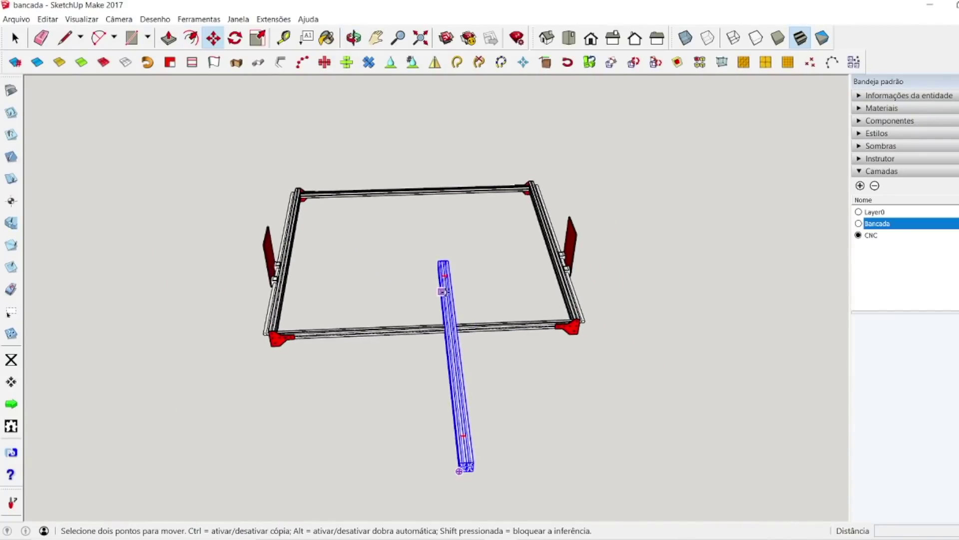
left_click(445, 274)
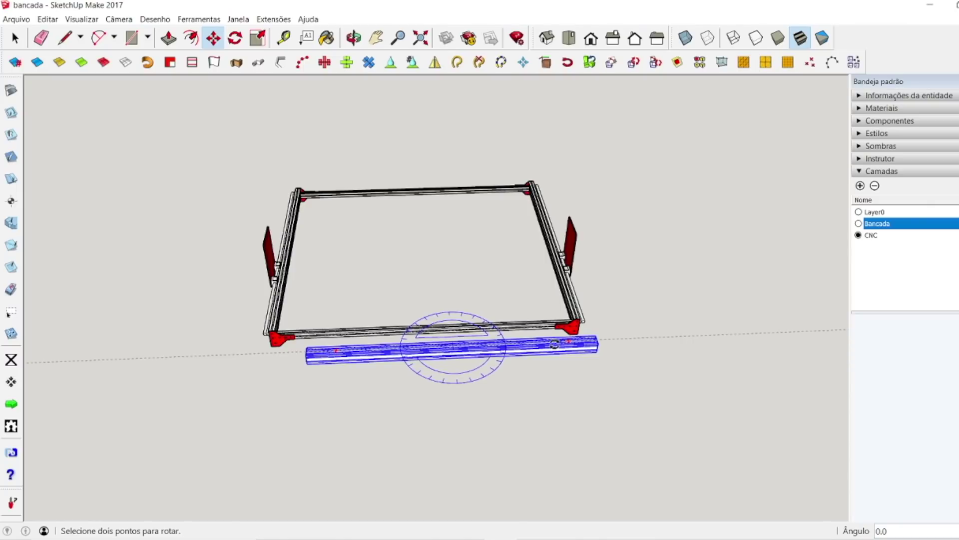
left_click_drag(555, 343, 510, 373)
type("90")
key("Return")
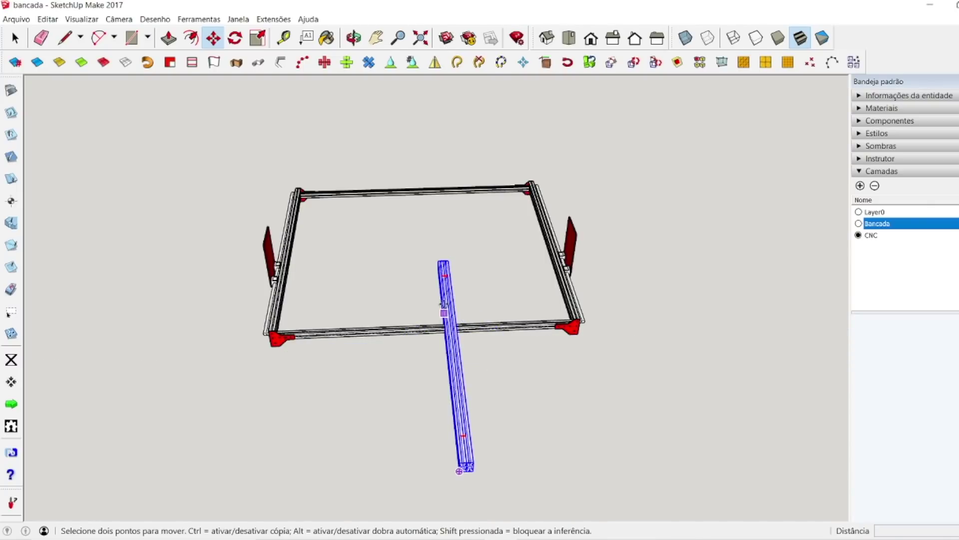
left_click_drag(443, 280, 552, 339)
left_click(552, 339)
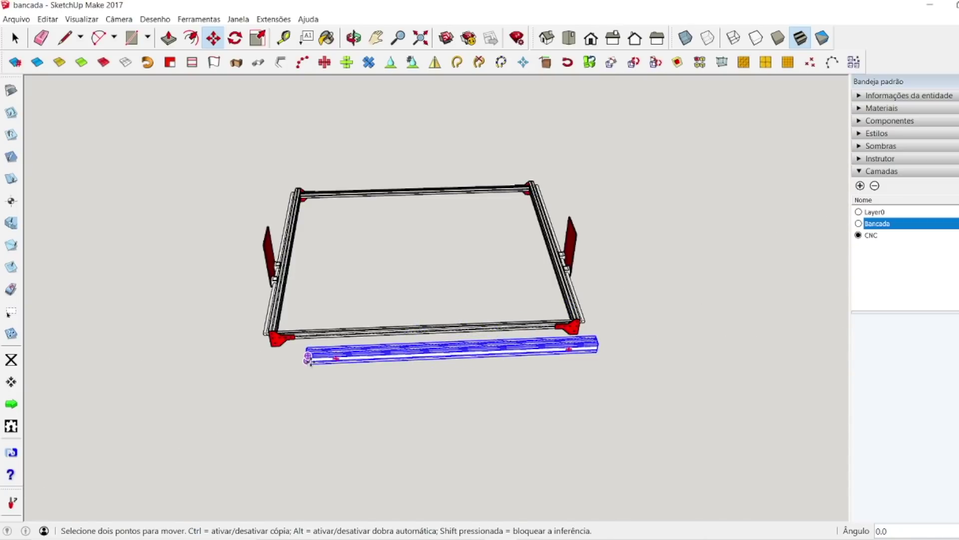
Step: Move the double-profile beam about 742.5 mm by its end corner onto the top of the nearer red side plate
left_click(308, 359)
scroll(319, 263, "up", 10)
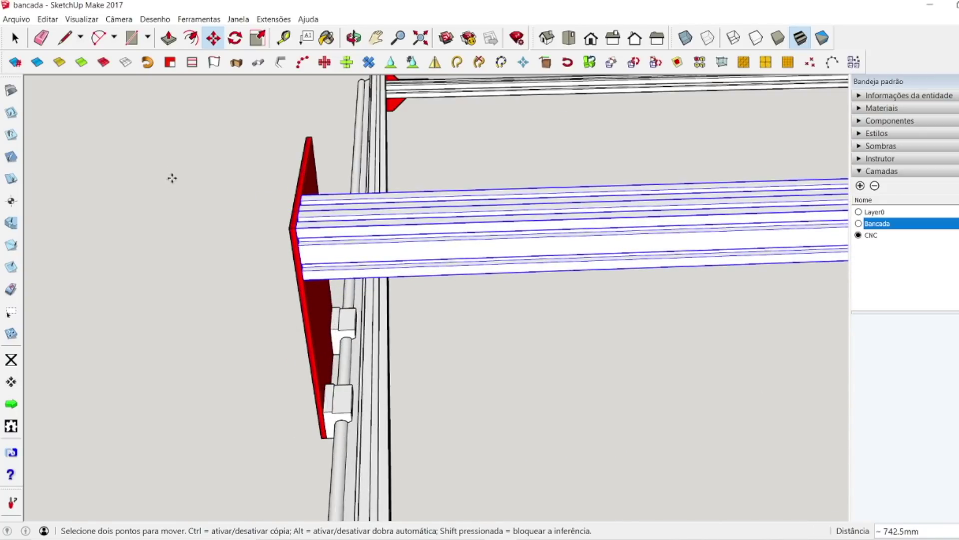
scroll(172, 178, "down", 5)
scroll(228, 227, "up", 5)
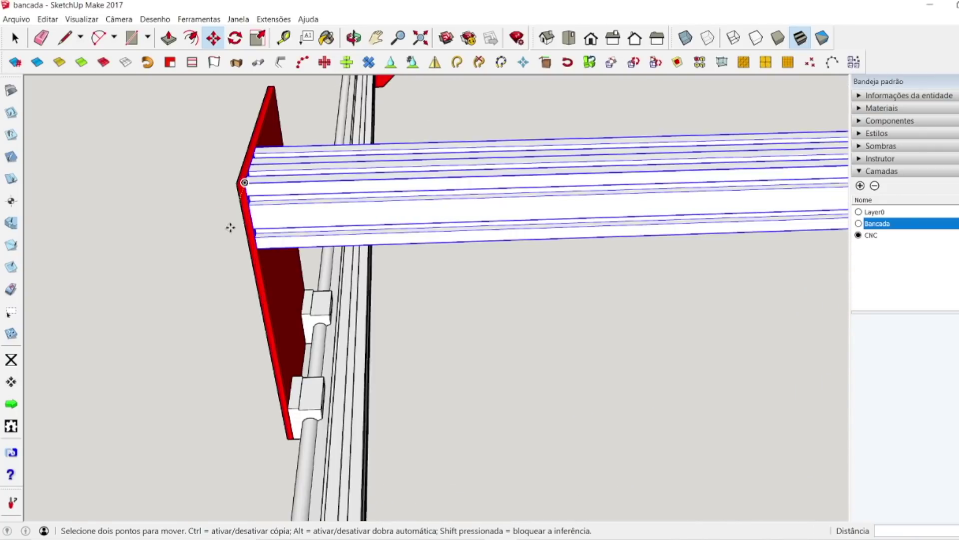
Step: Slide the beam along the red plate's top edge and snap its end corner to the plate's inner top corner
left_click(353, 38)
left_click_drag(321, 175, 832, 322)
scroll(617, 218, "up", 3)
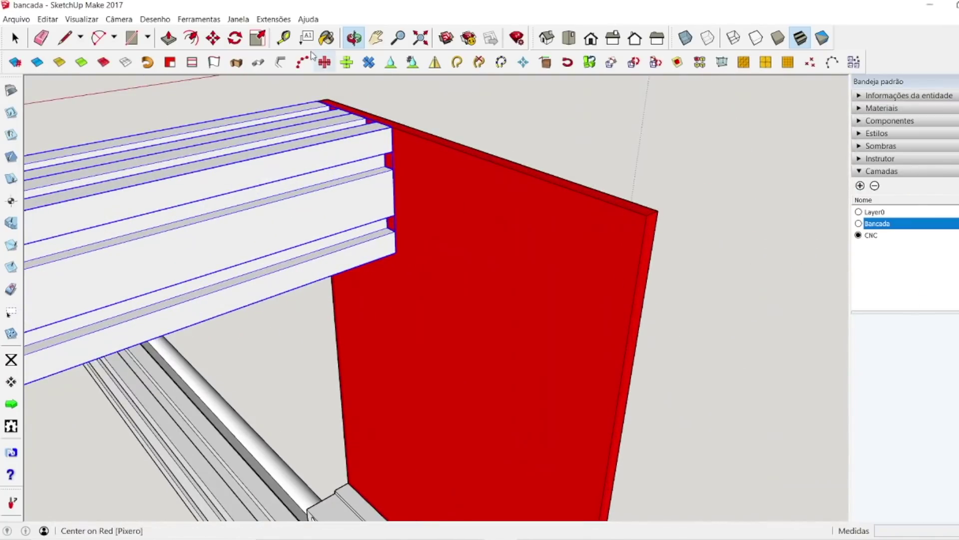
left_click(222, 42)
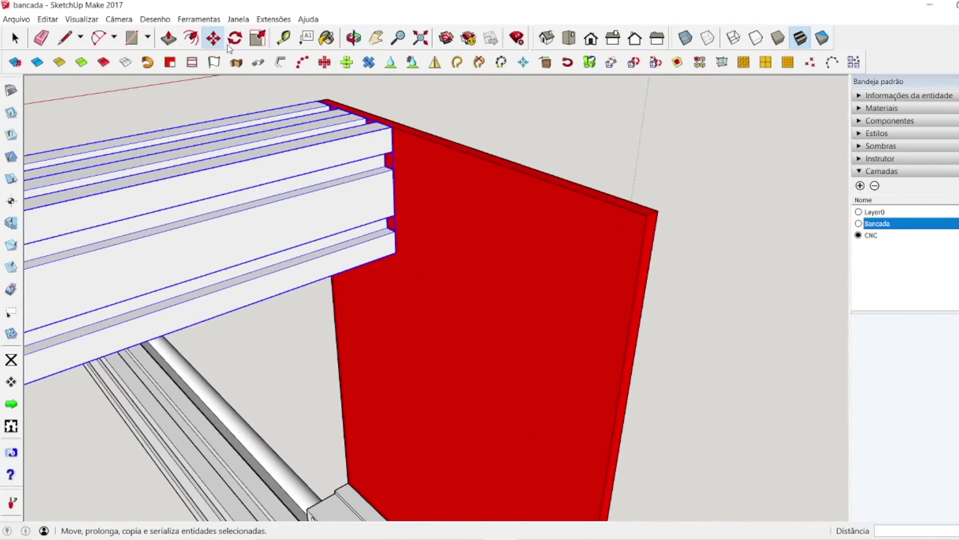
left_click(392, 128)
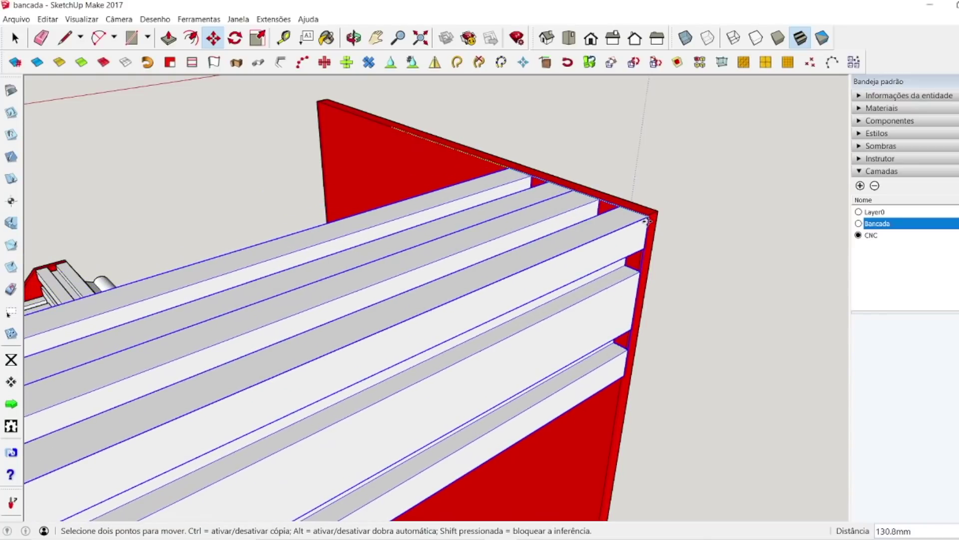
left_click(649, 222)
scroll(657, 225, "up", 2)
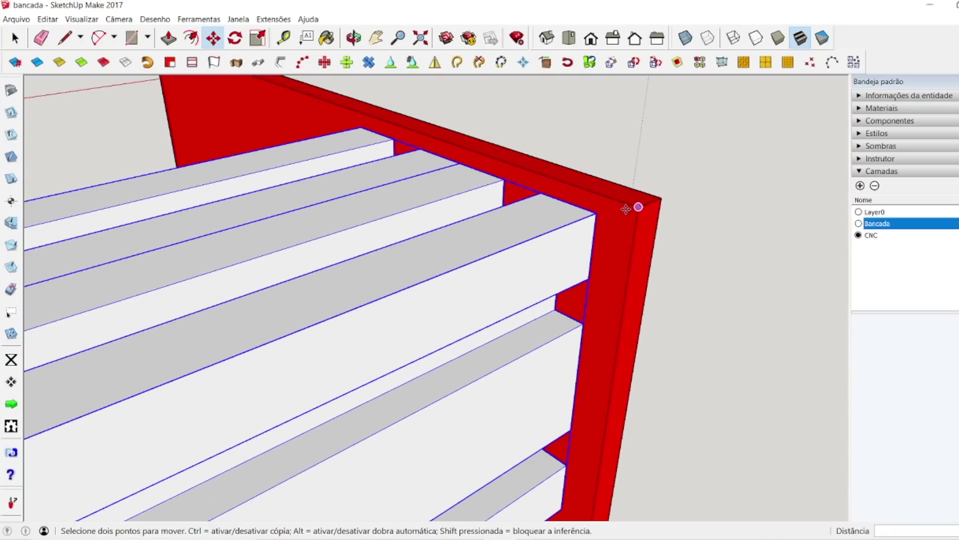
left_click(596, 213)
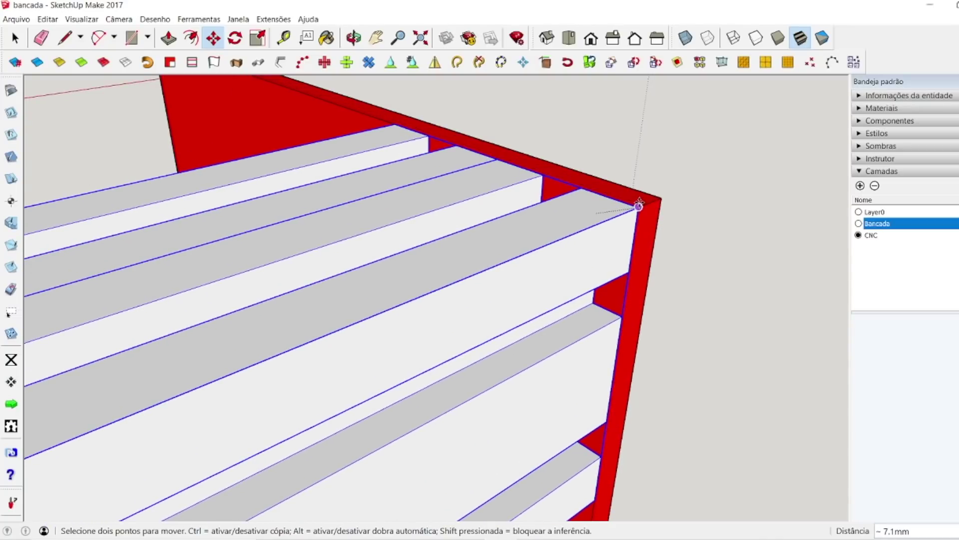
key("space")
left_click(716, 265)
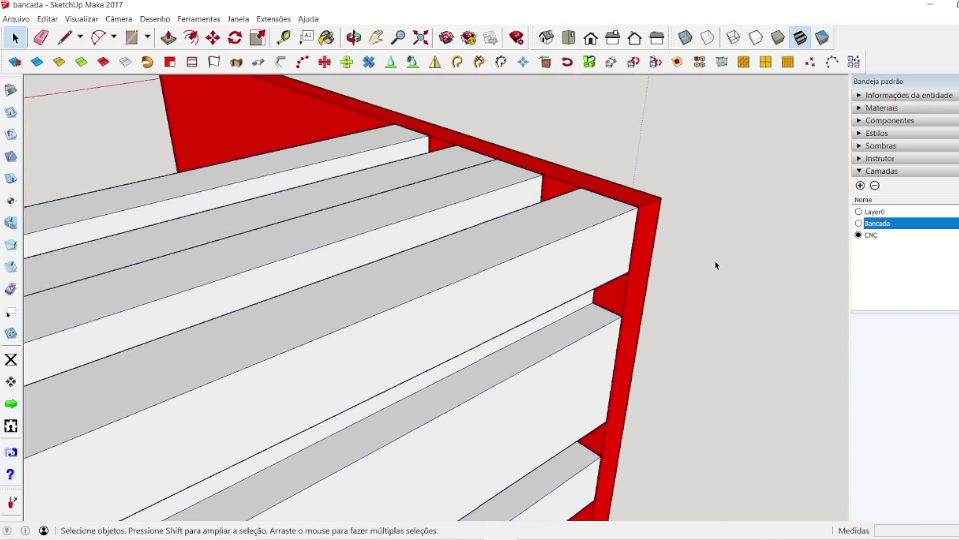
Step: Scale the double-profile beam lengthwise so its free end meets the inner face of the opposite red side plate
left_click(354, 37)
left_click_drag(439, 214, 516, 318)
scroll(517, 318, "down", 10)
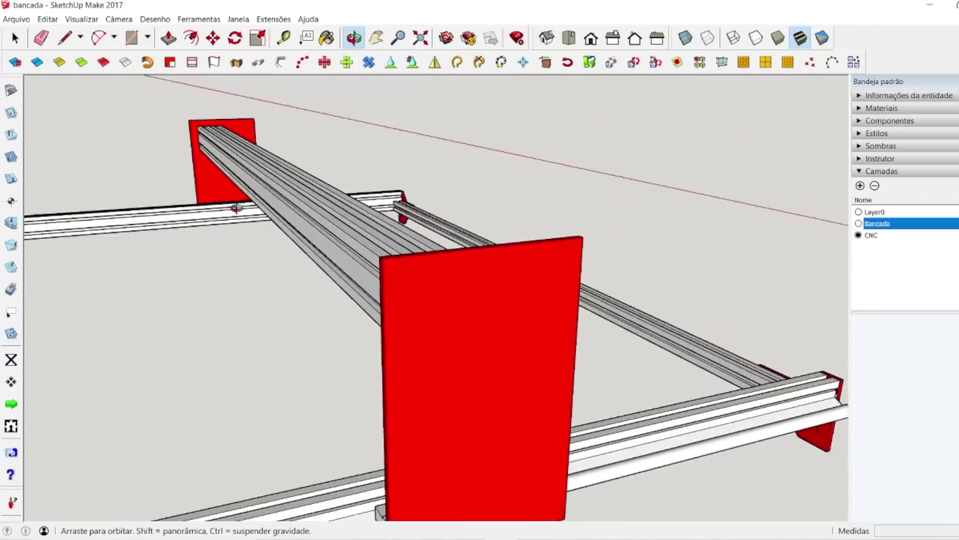
left_click_drag(370, 234, 699, 302)
left_click_drag(361, 284, 601, 302)
scroll(271, 390, "up", 5)
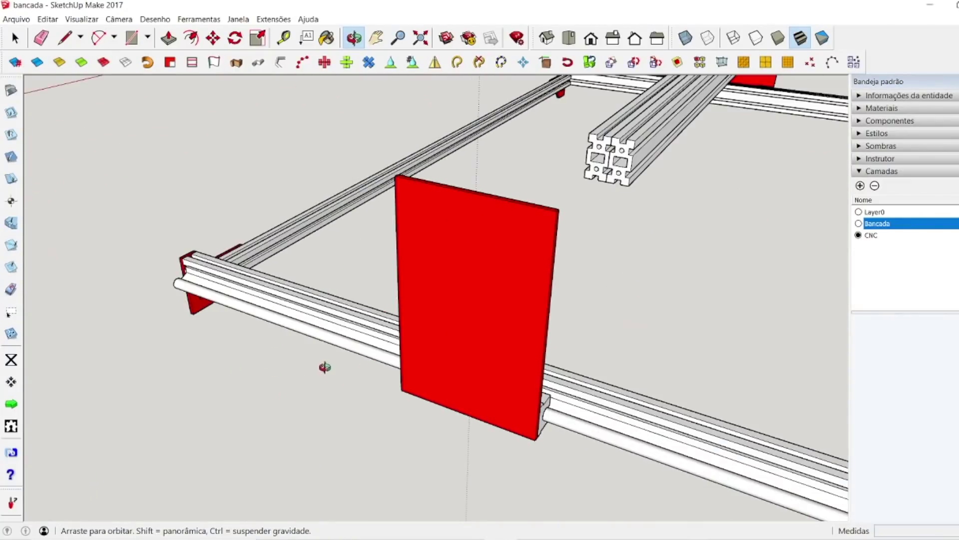
scroll(326, 368, "up", 5)
scroll(408, 333, "down", 7)
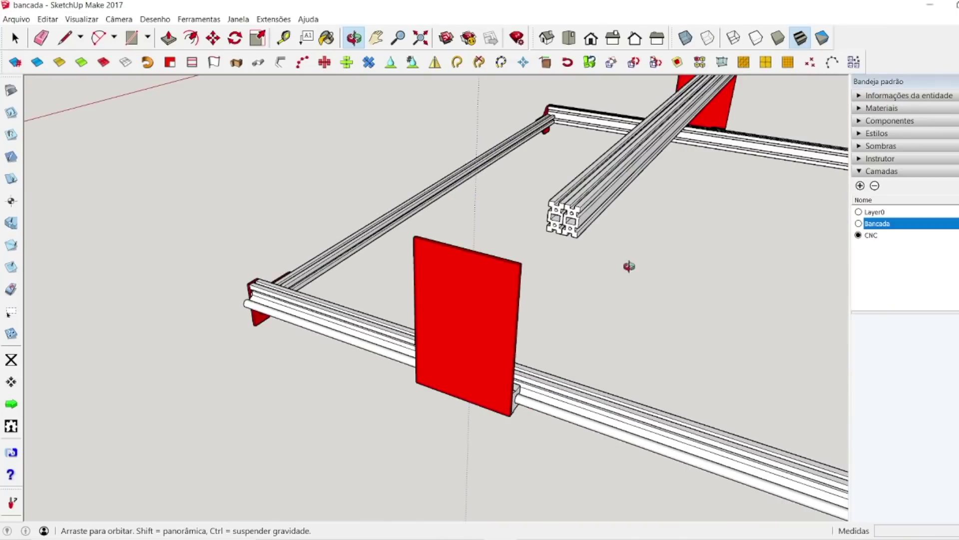
key("space")
left_click(585, 216)
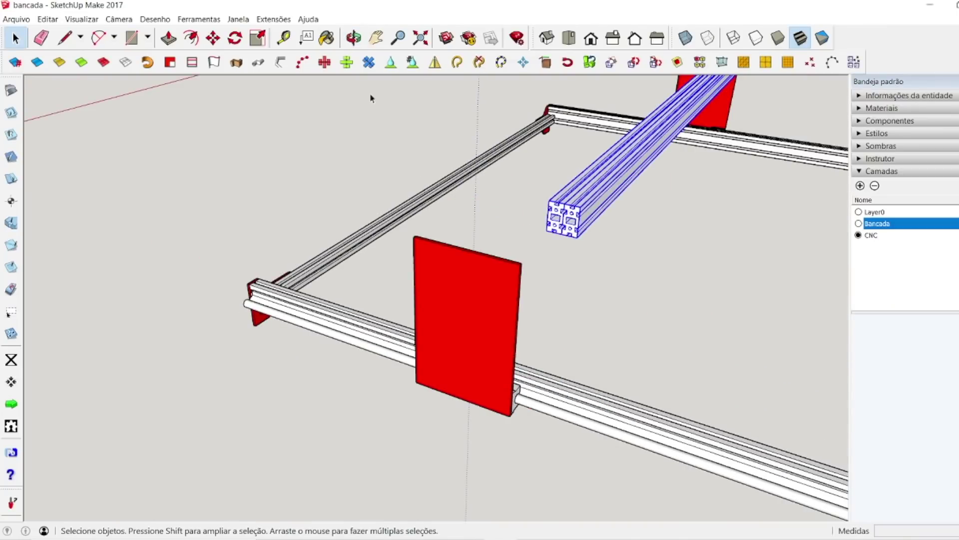
left_click(258, 38)
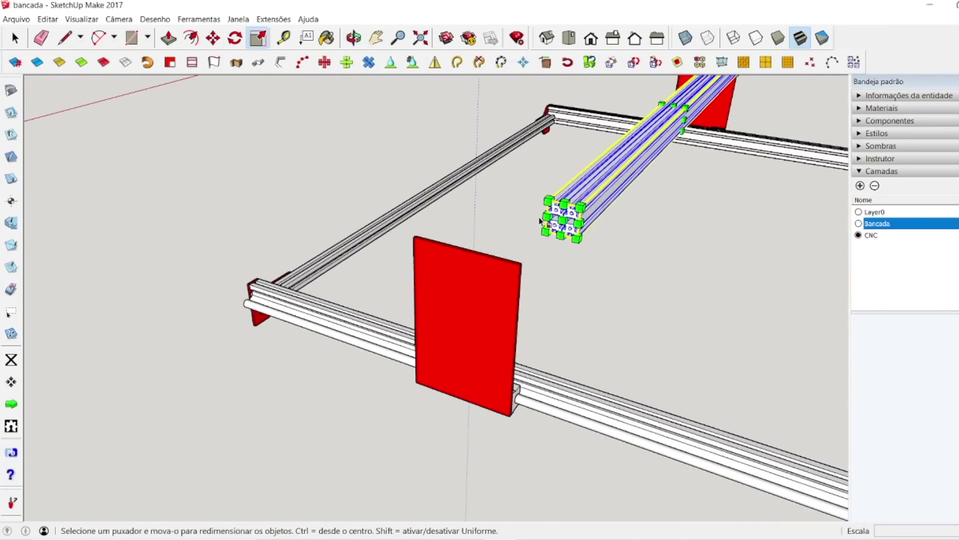
left_click_drag(550, 216, 567, 322)
scroll(535, 285, "up", 5)
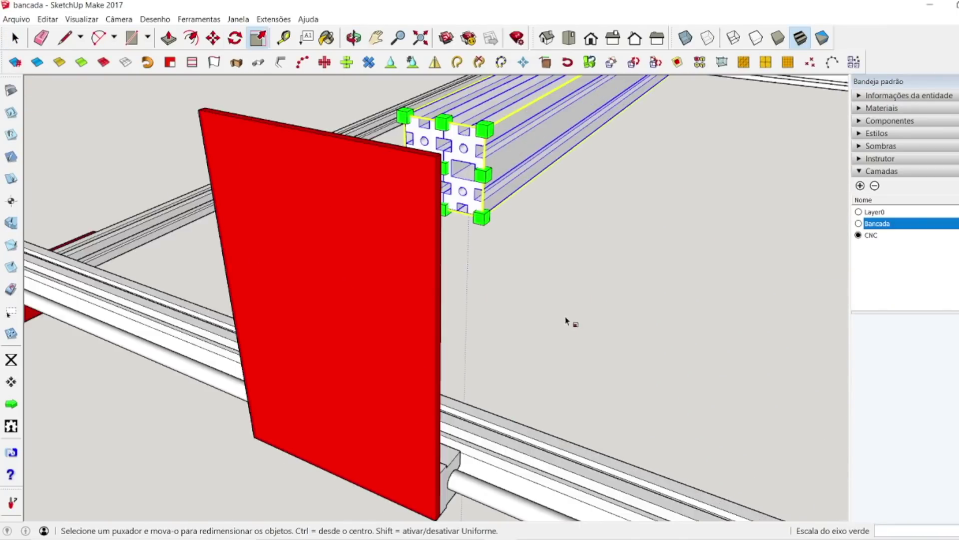
scroll(567, 322, "up", 3)
scroll(398, 254, "down", 4)
left_click_drag(324, 159, 320, 240)
key("space")
left_click(368, 239)
Step: Measure the gantry beam's length between the inner faces of the two red side plates
left_click(354, 37)
left_click_drag(350, 83, 329, 88)
scroll(329, 87, "up", 10)
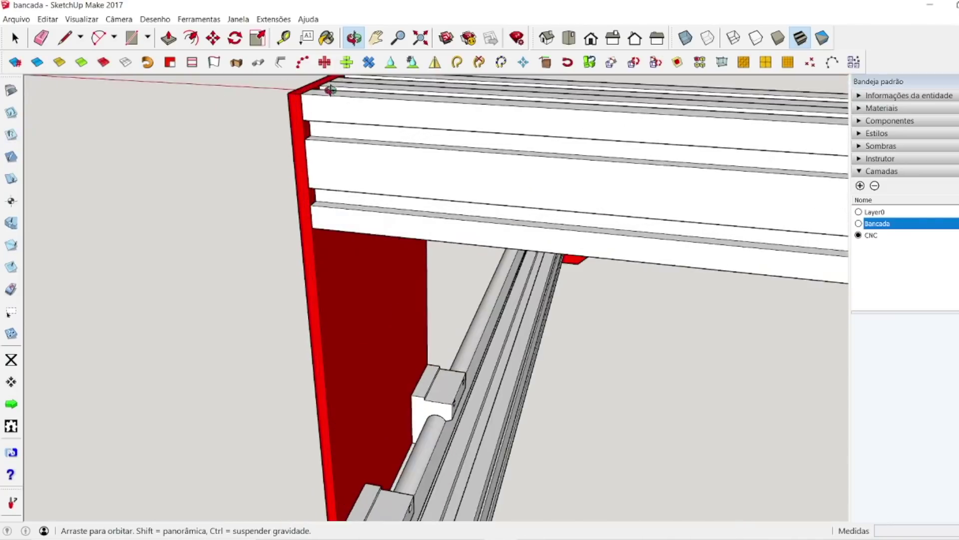
scroll(237, 187, "down", 5)
key("t")
left_click(241, 174)
scroll(235, 200, "down", 3)
scroll(263, 225, "down", 10)
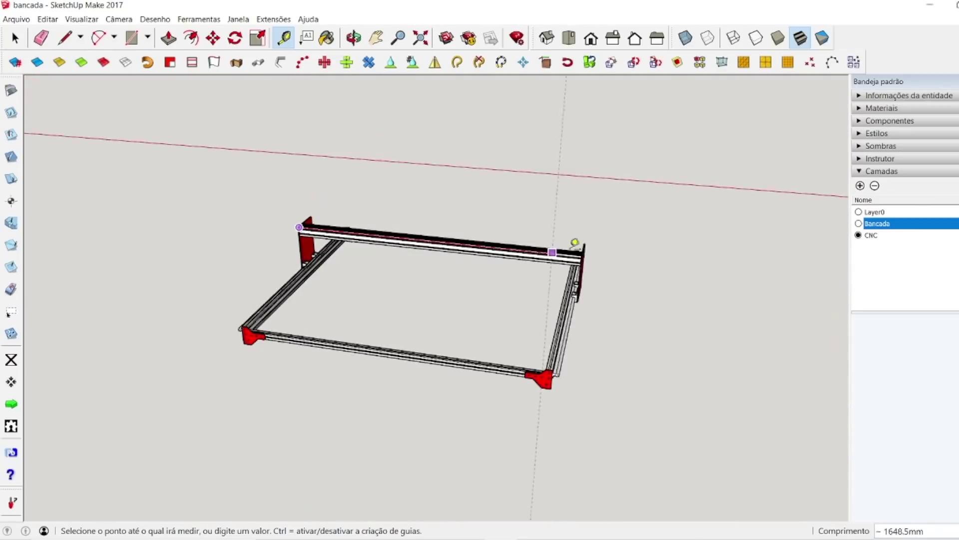
scroll(574, 245, "up", 8)
scroll(542, 246, "up", 4)
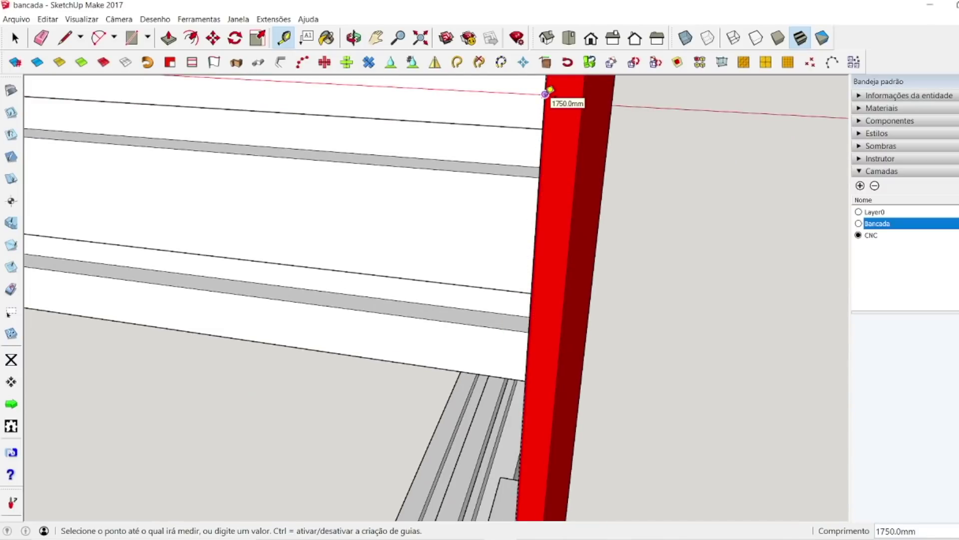
left_click(546, 93)
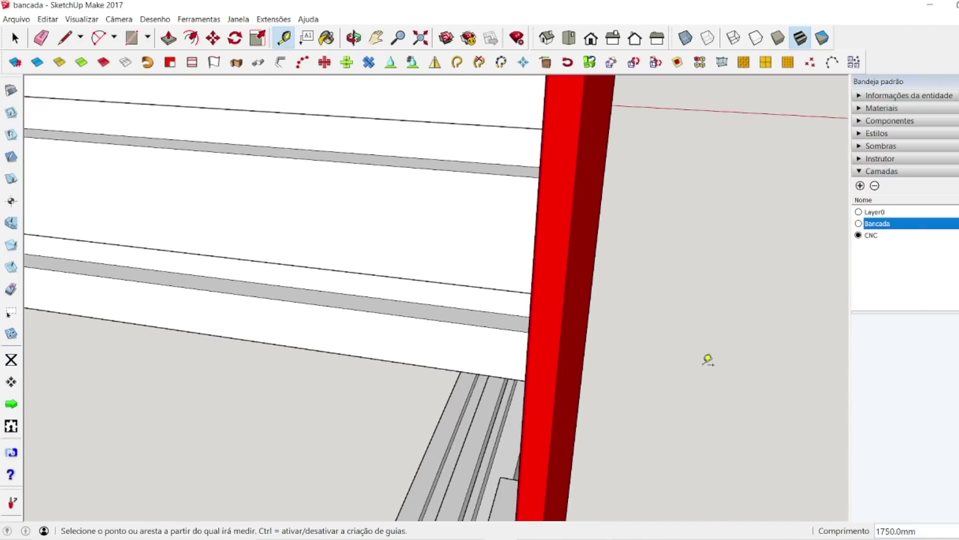
scroll(572, 374, "down", 8)
key("space")
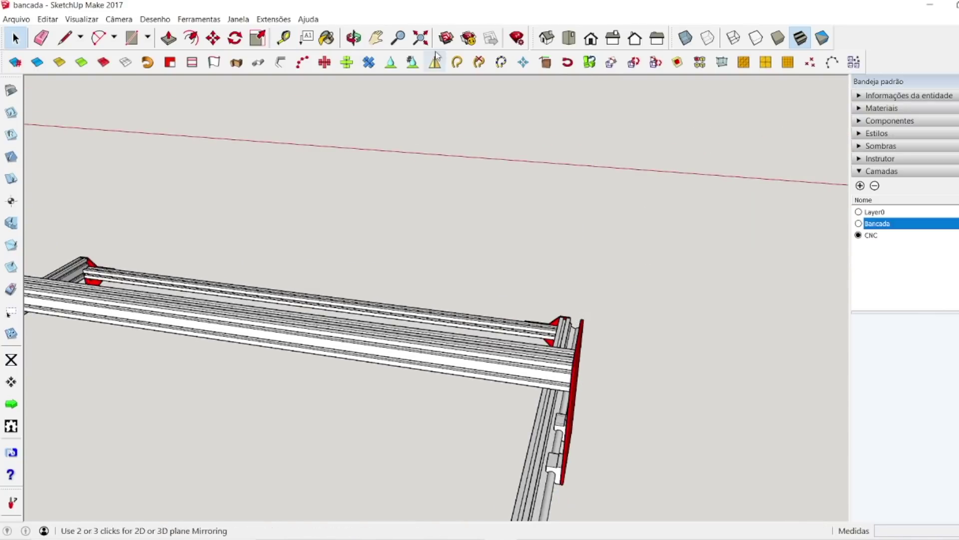
Step: Open the long side-member group and copy its linear guide rail with the bearing blocks, leaving the group afterwards unchanged
left_click(354, 37)
left_click_drag(488, 257, 552, 283)
scroll(388, 388, "up", 5)
scroll(373, 359, "up", 2)
left_click_drag(364, 332, 365, 300)
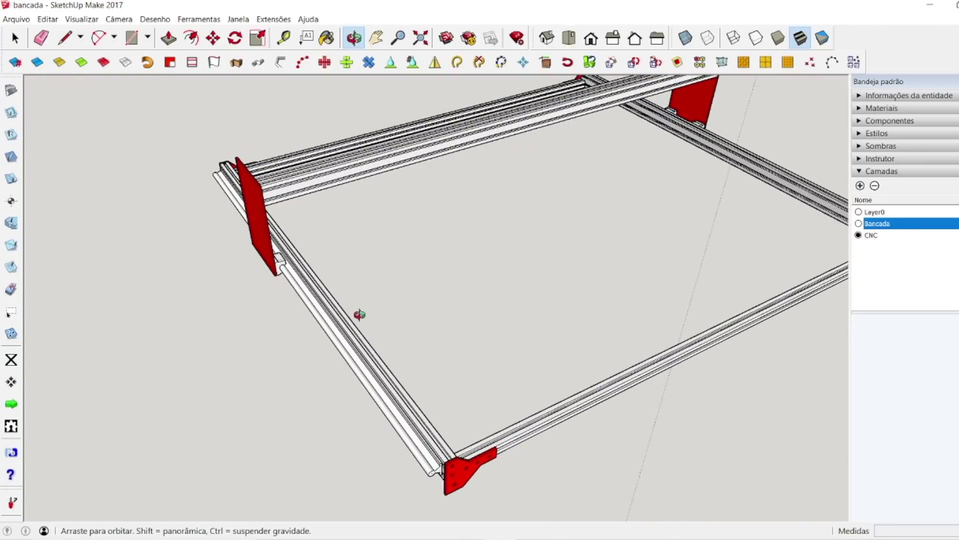
left_click_drag(354, 357, 389, 299)
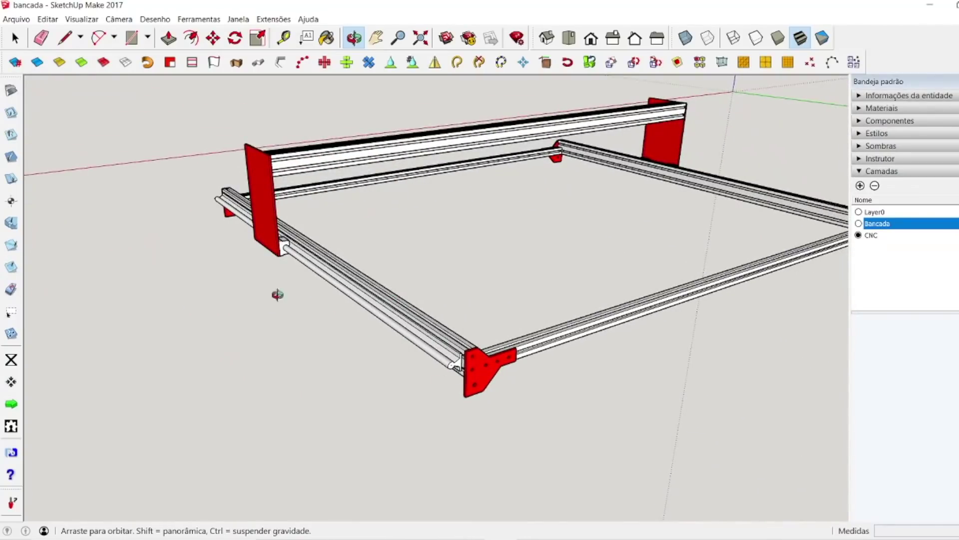
left_click_drag(487, 370, 355, 260)
key("space")
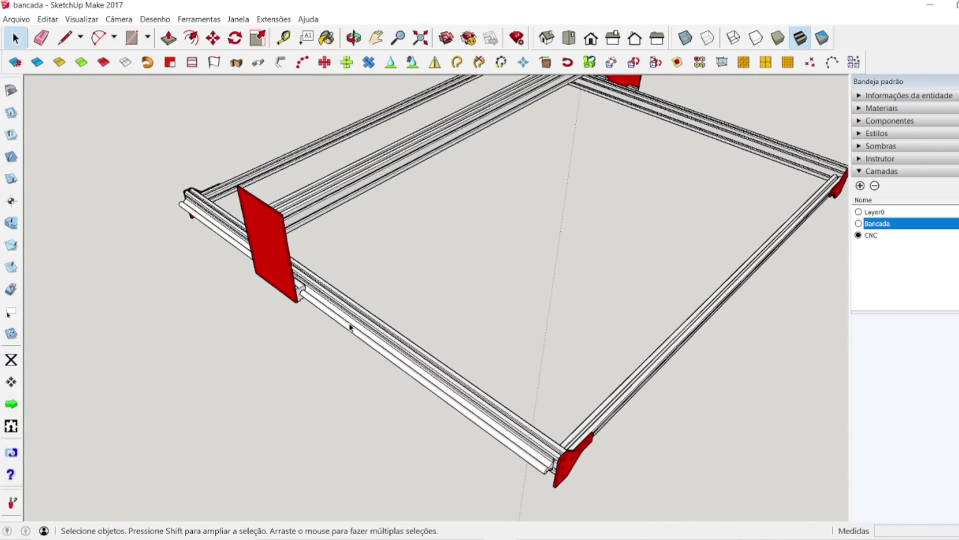
left_click(337, 327)
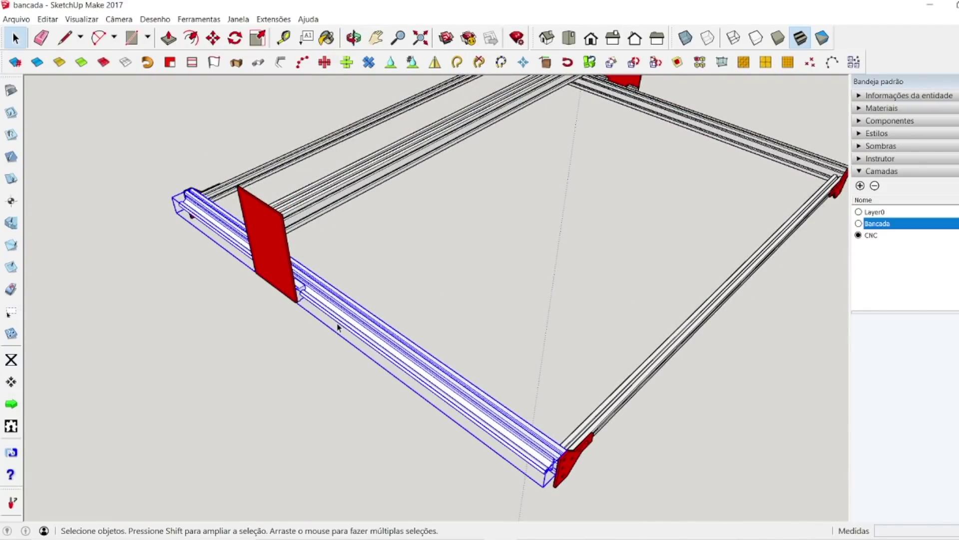
double_click(336, 317)
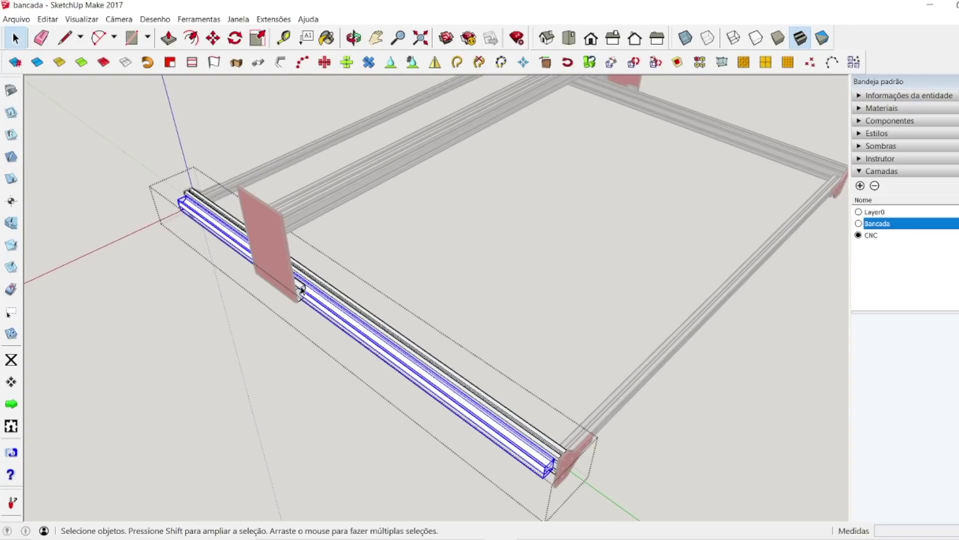
left_click(356, 40)
left_click_drag(368, 214, 286, 215)
key("space")
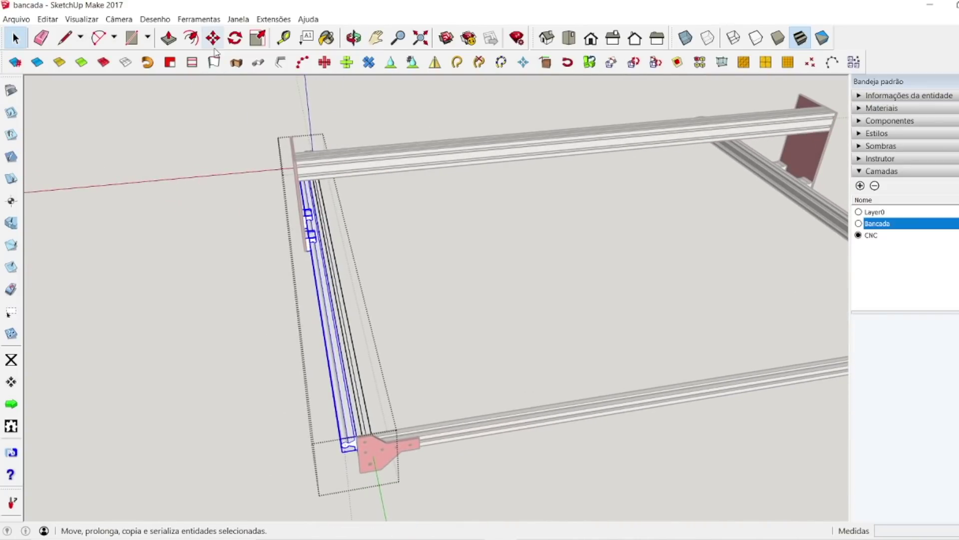
left_click(457, 295)
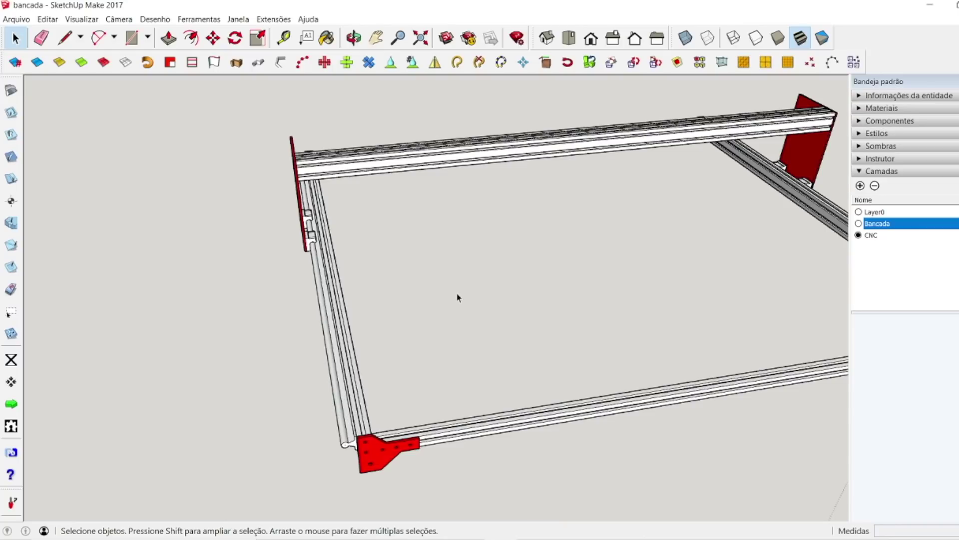
Step: Paste the copied guide rail and bearing blocks in the empty area outside the frame
key("ctrl+v")
left_click(225, 400)
key("space")
left_click(281, 296)
left_click_drag(349, 190, 267, 479)
Step: Select the pasted guide rail with its two bearing blocks and combine them into one group
key("space")
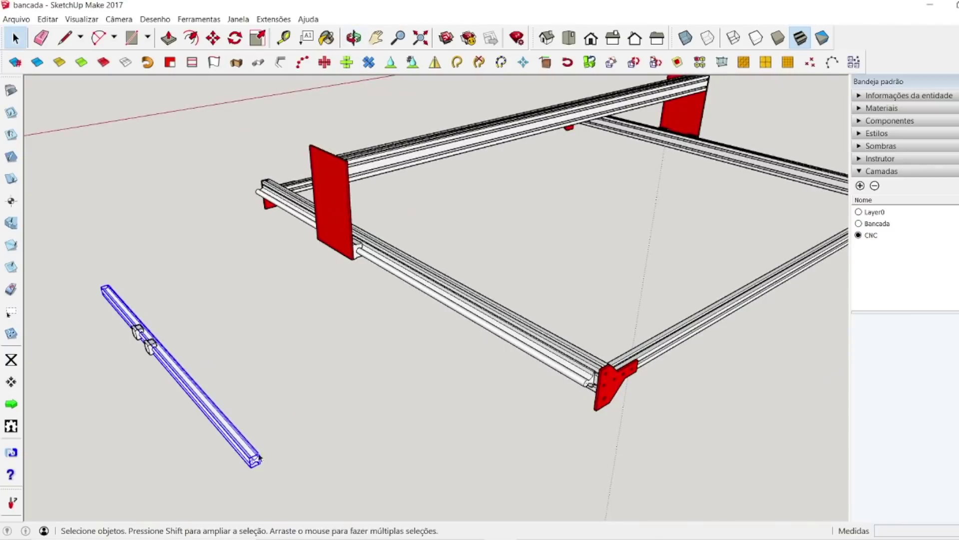
left_click_drag(294, 484, 294, 484)
right_click(204, 402)
left_click(246, 251)
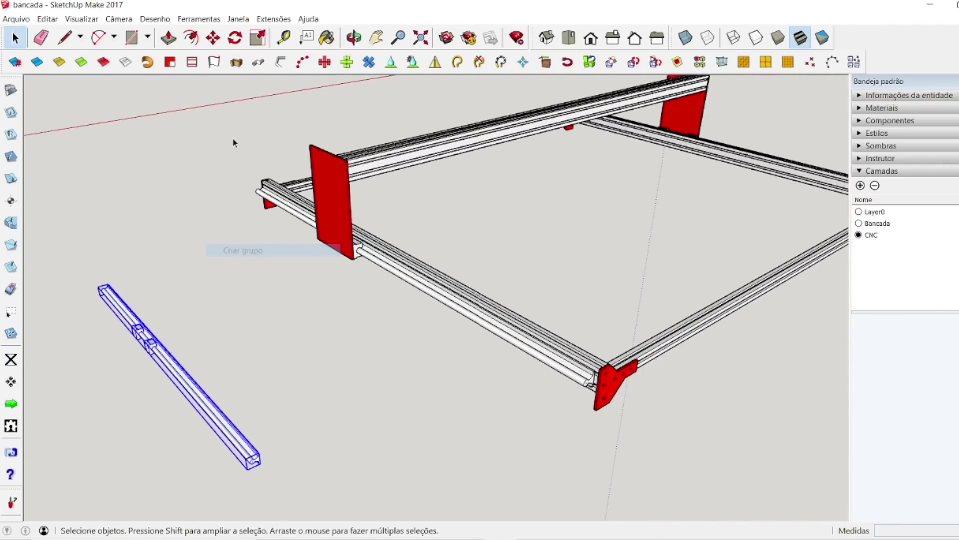
Step: Shift the guide rail group 10 mm along the top of the gantry beam, away from the red side plate
left_click(213, 38)
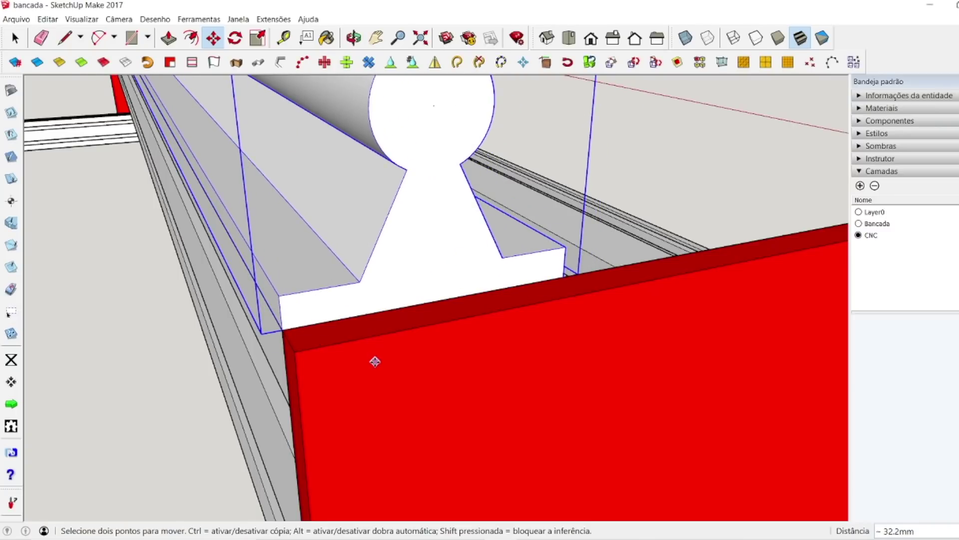
left_click(401, 287)
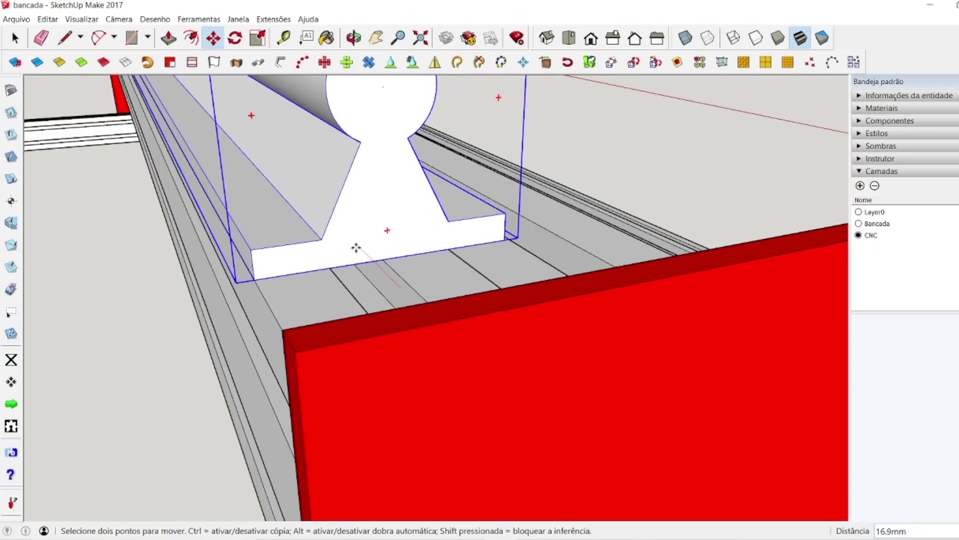
left_click(356, 248)
type("10")
key("Return")
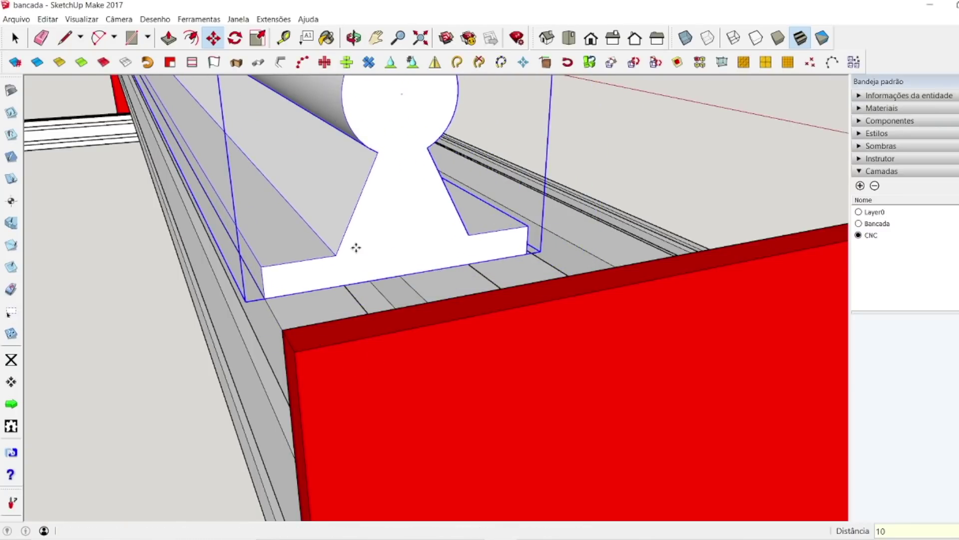
Step: Shift the guide rail group 10 mm sideways across the gantry beam's top face
left_click(363, 261)
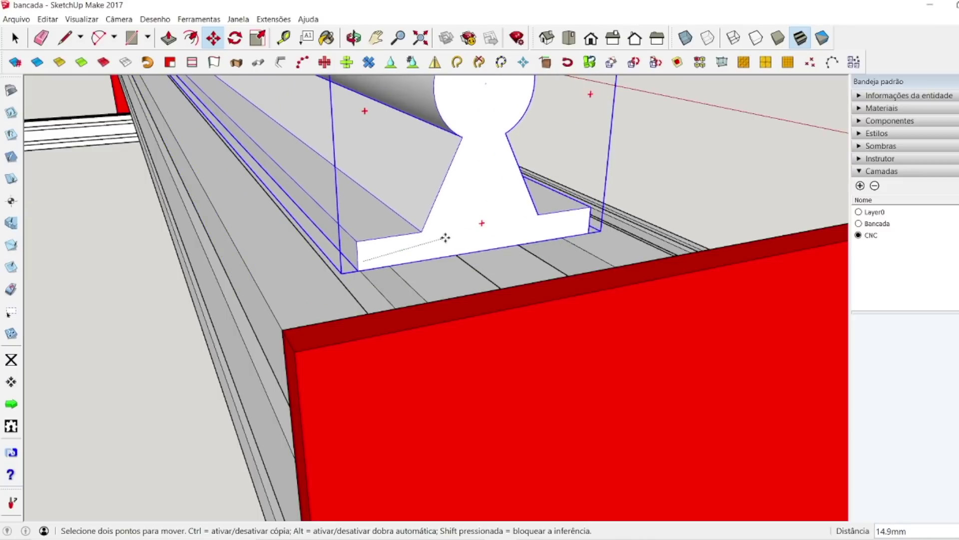
type("1")
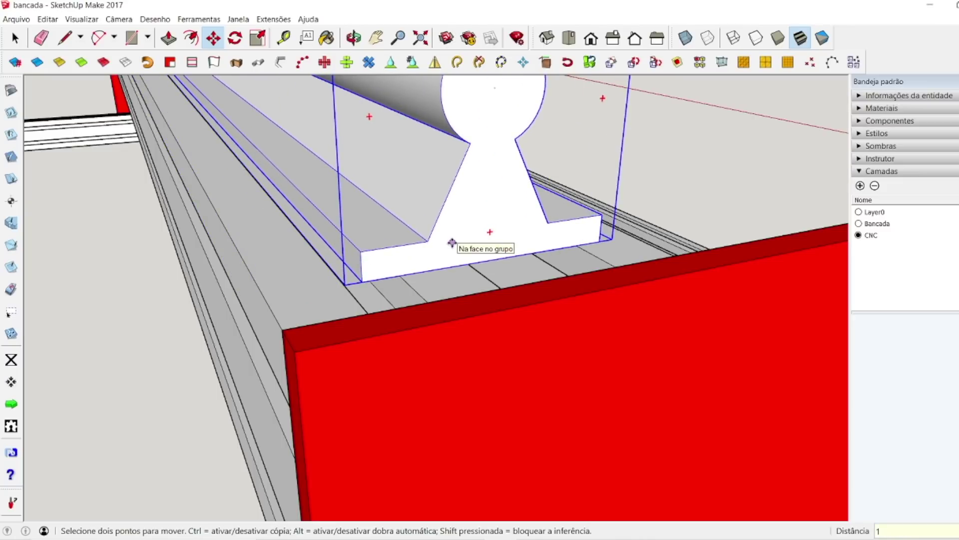
type("0")
key("Return")
key("space")
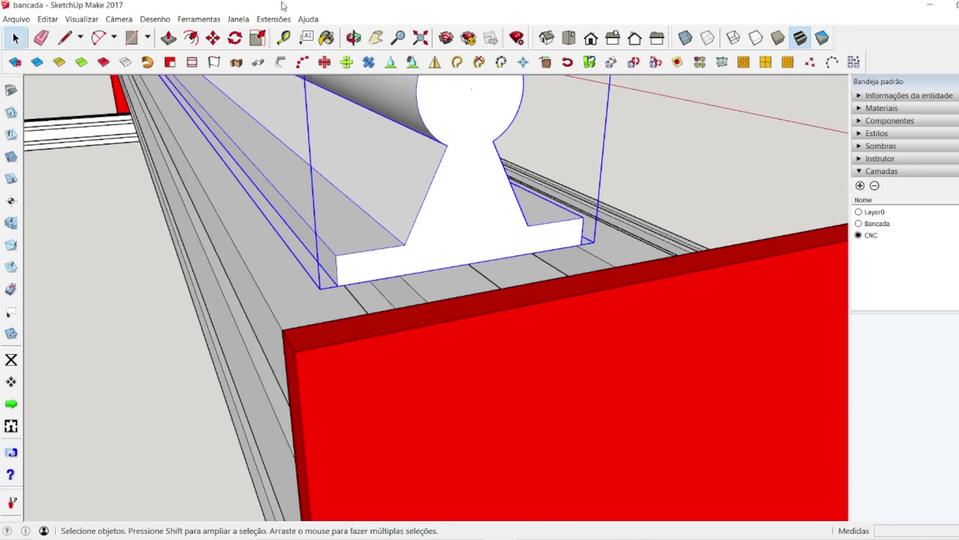
Step: Copy the top guide rail group about 231.5 mm off the gantry beam into the open area inside the frame
left_click(354, 38)
left_click_drag(380, 190, 408, 263)
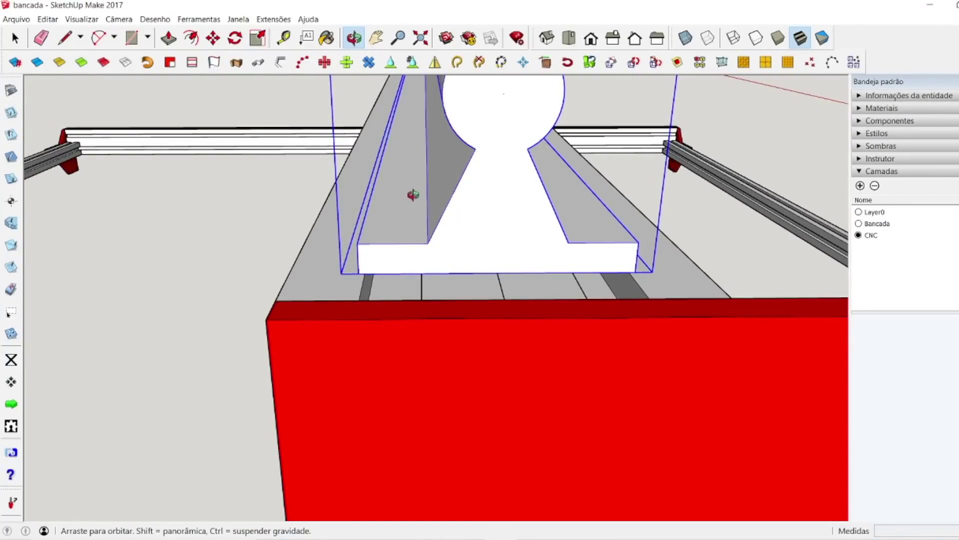
left_click_drag(408, 187, 423, 307)
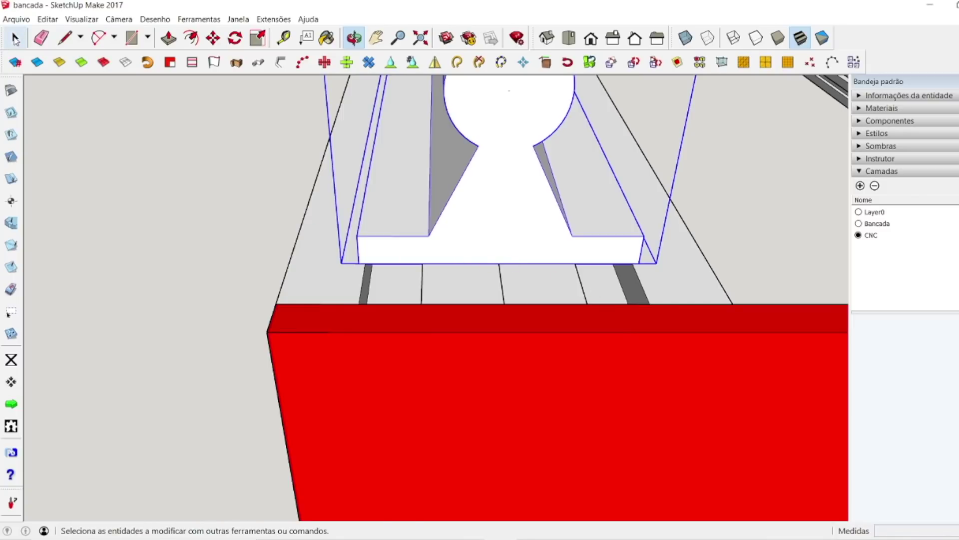
left_click(15, 38)
left_click(178, 249)
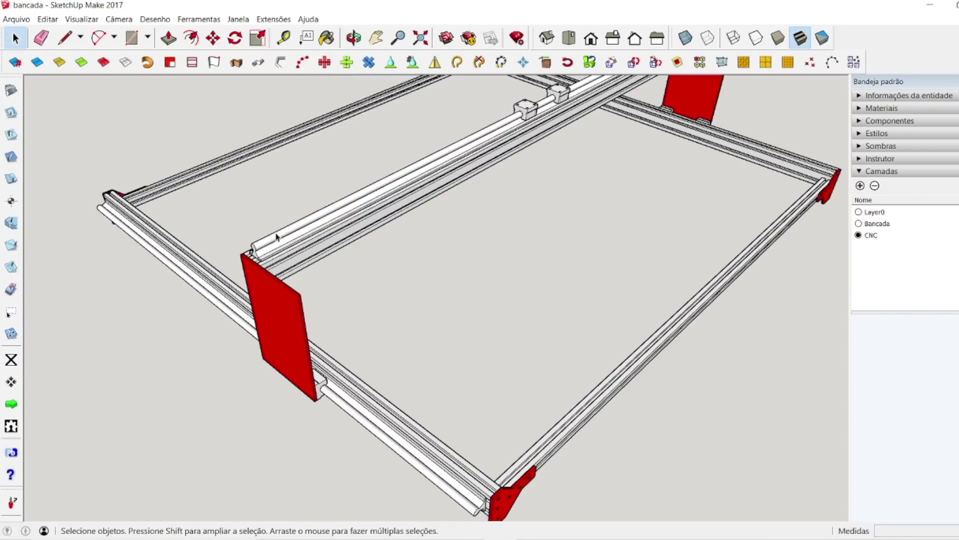
left_click(274, 238)
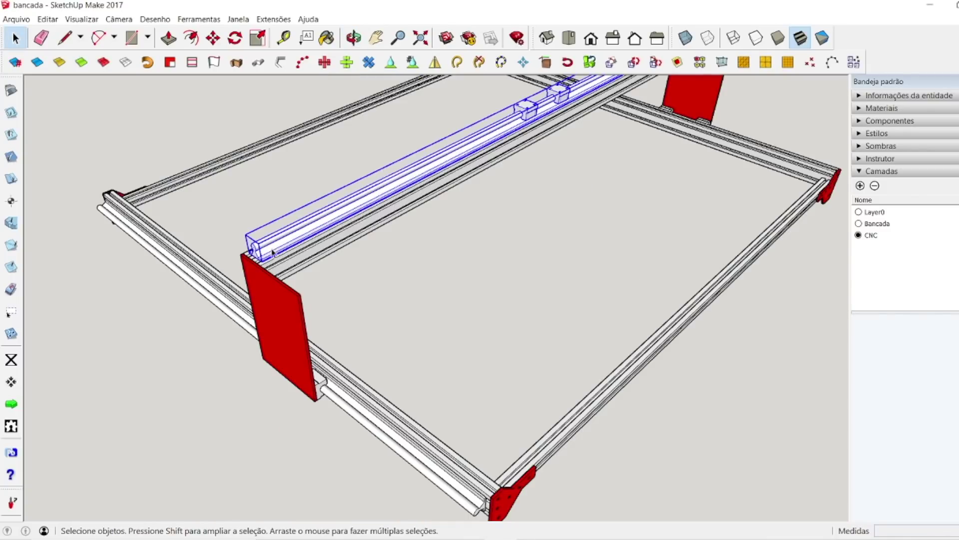
left_click_drag(337, 178, 246, 48)
left_click(214, 39)
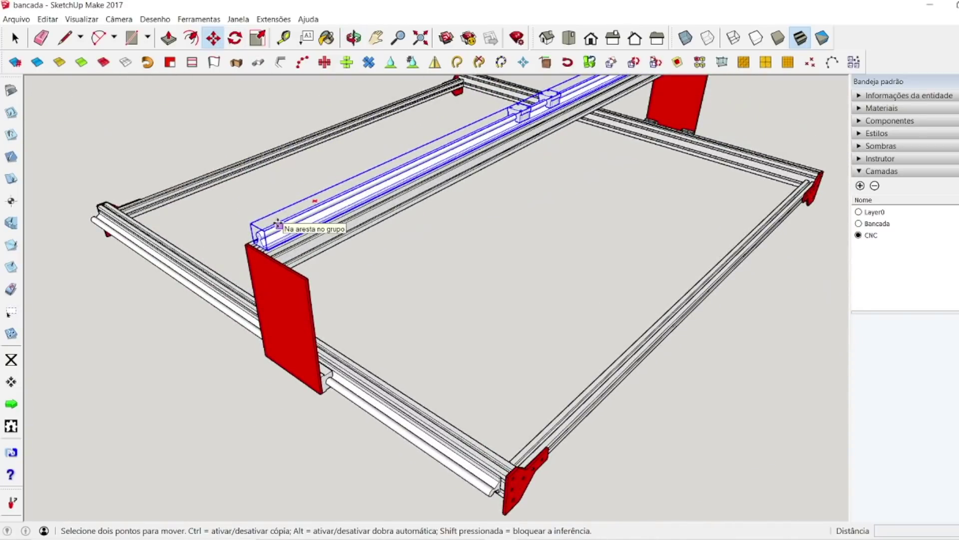
left_click(278, 225)
key("ctrl")
left_click(367, 279)
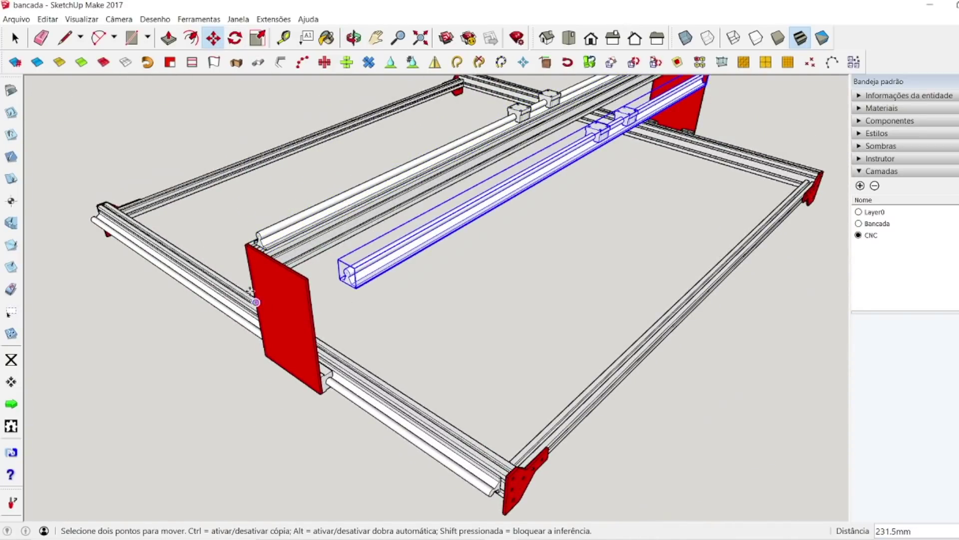
Step: Rotate the copied guide rail group 90° about its rod centre so its mounting base faces the gantry beam
scroll(263, 304, "up", 6)
scroll(445, 246, "down", 3)
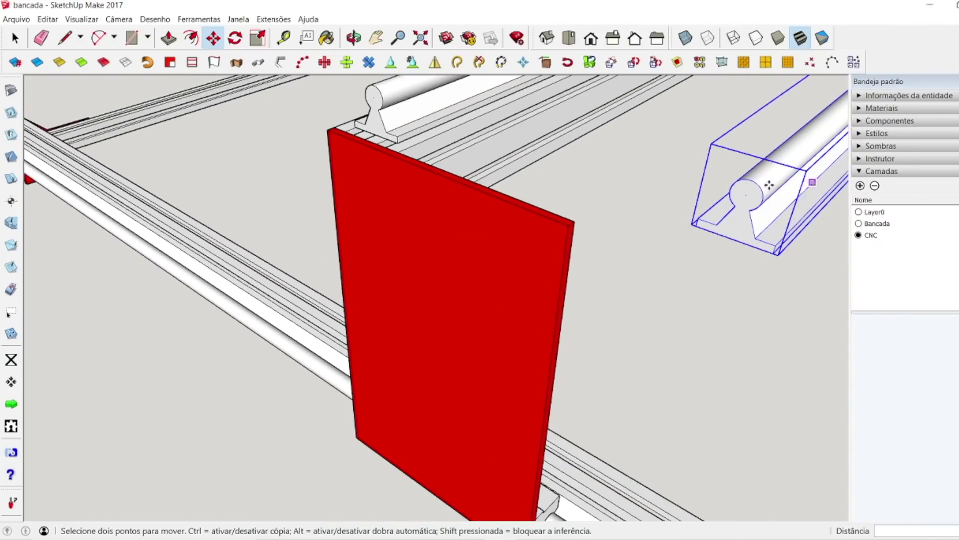
key("q")
left_click(745, 200)
left_click(784, 208)
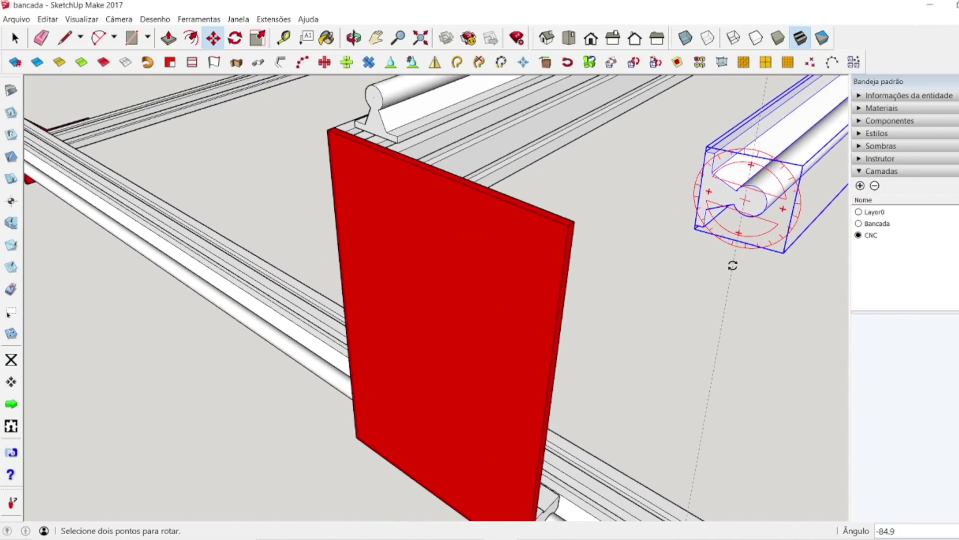
left_click(726, 272)
key("m")
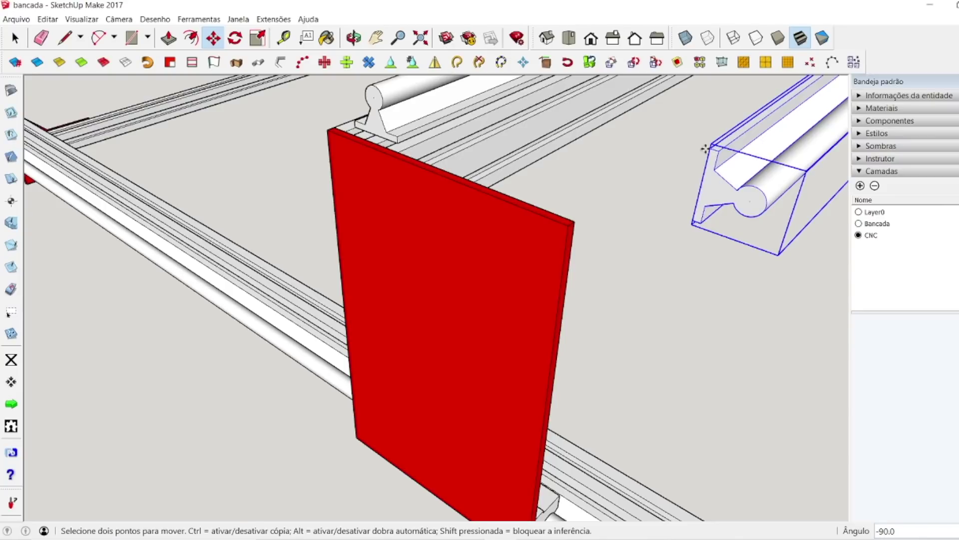
Step: Move the rotated guide rail group onto the side face of the gantry beam, with its end against the red side plate
left_click(709, 148)
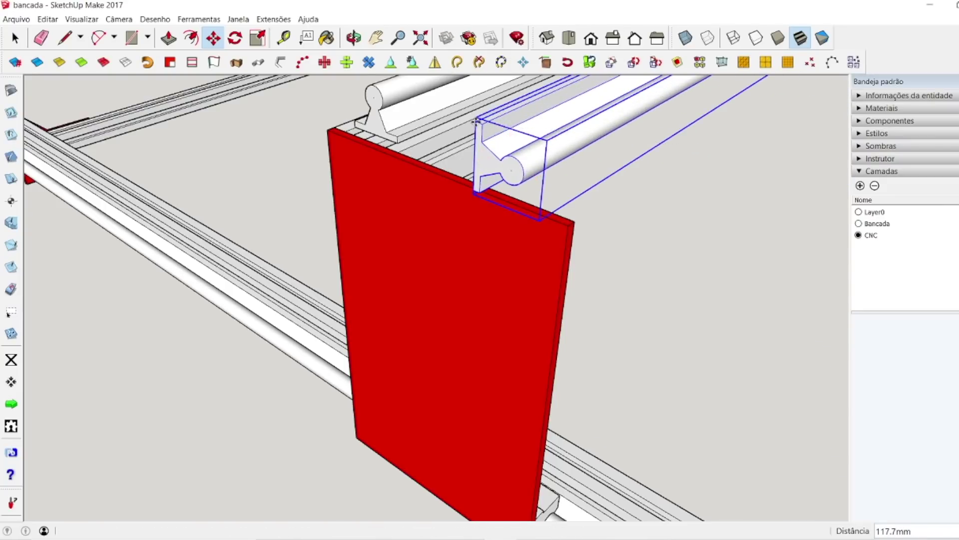
scroll(414, 136, "up", 4)
left_click(353, 38)
left_click_drag(415, 214, 393, 299)
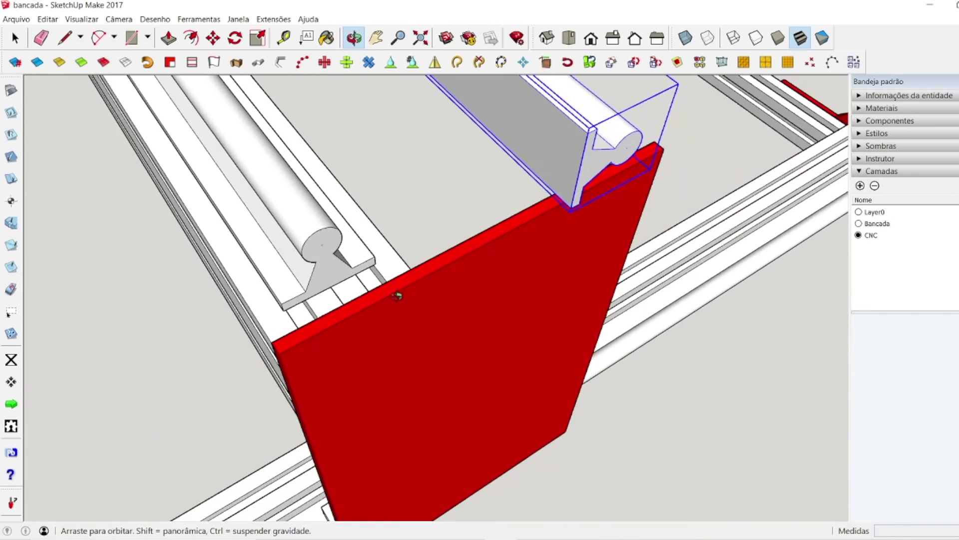
key("Escape")
scroll(505, 207, "up", 5)
left_click(360, 40)
left_click_drag(418, 315, 14, 69)
left_click_drag(200, 120, 268, 186)
left_click_drag(582, 331, 490, 296)
scroll(685, 308, "up", 5)
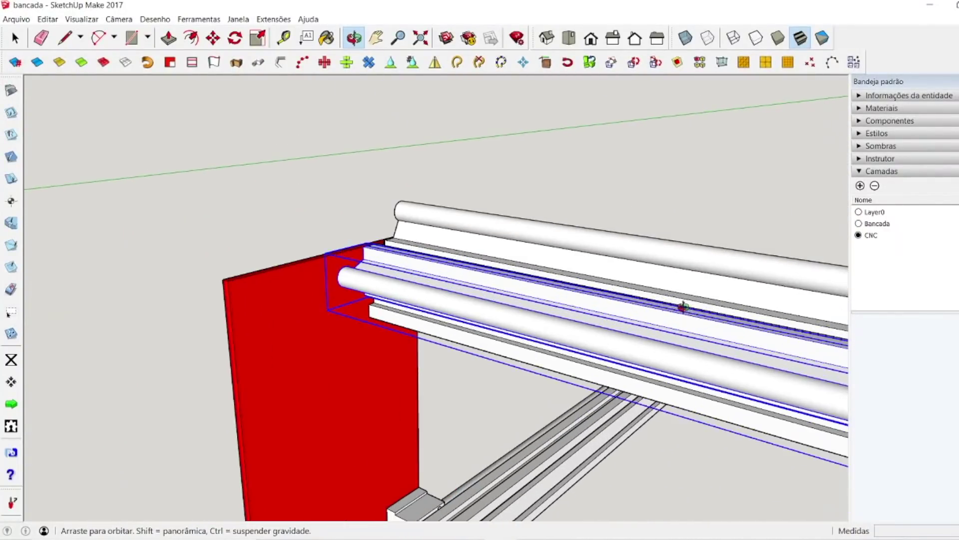
Step: Shift the side guide rail group 10 mm along the gantry beam, away from the red side plate
left_click(212, 39)
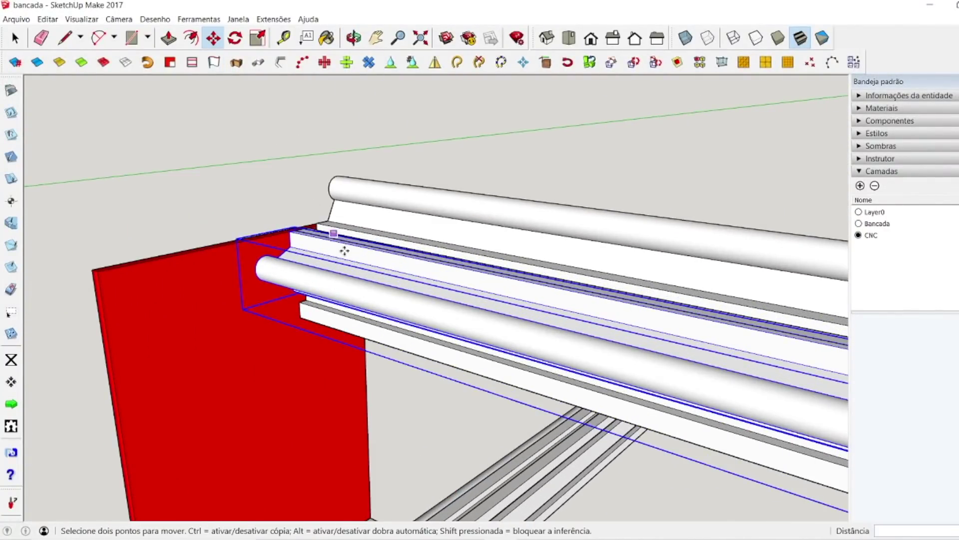
left_click_drag(345, 274, 496, 316)
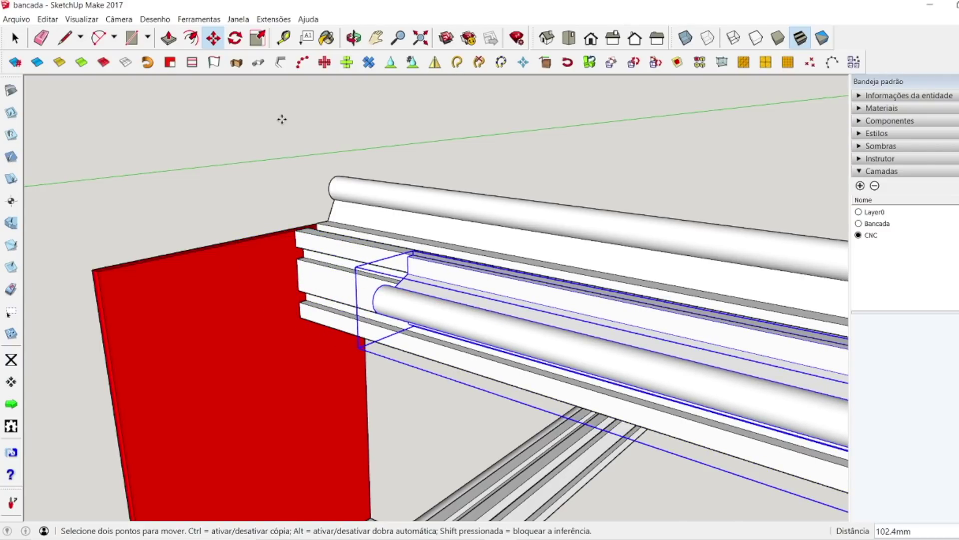
key("Return")
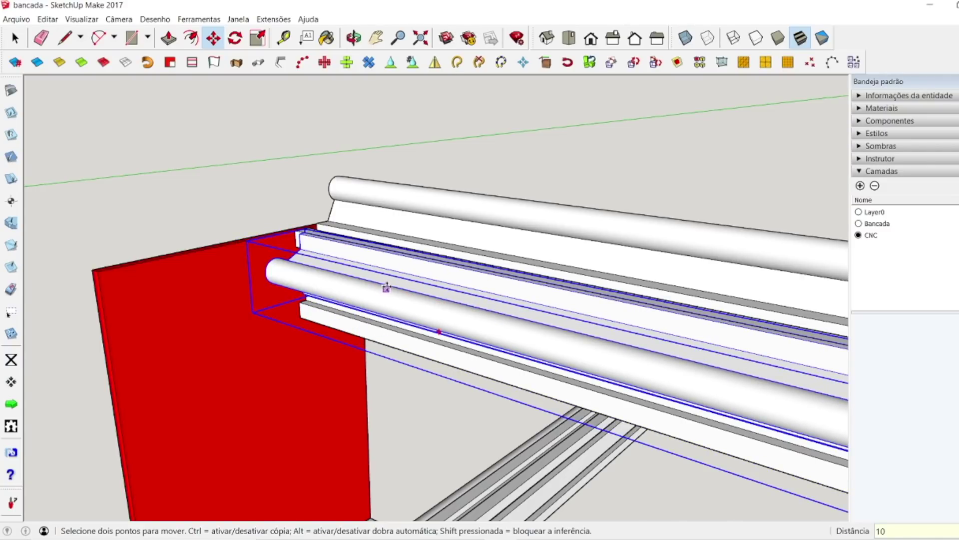
Step: Lower the side guide rail group 10 mm on the gantry beam's side face and clear the selection
left_click_drag(388, 287, 391, 372)
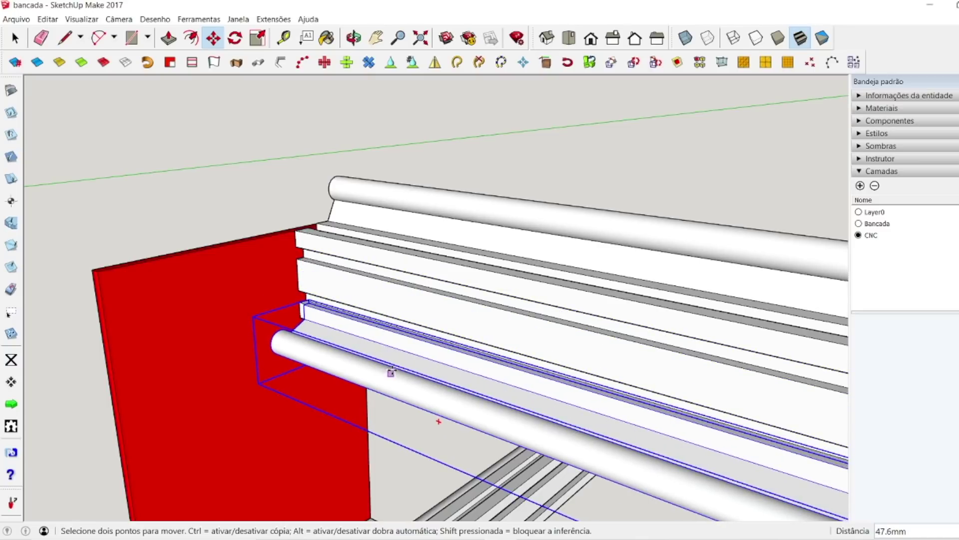
key("Return")
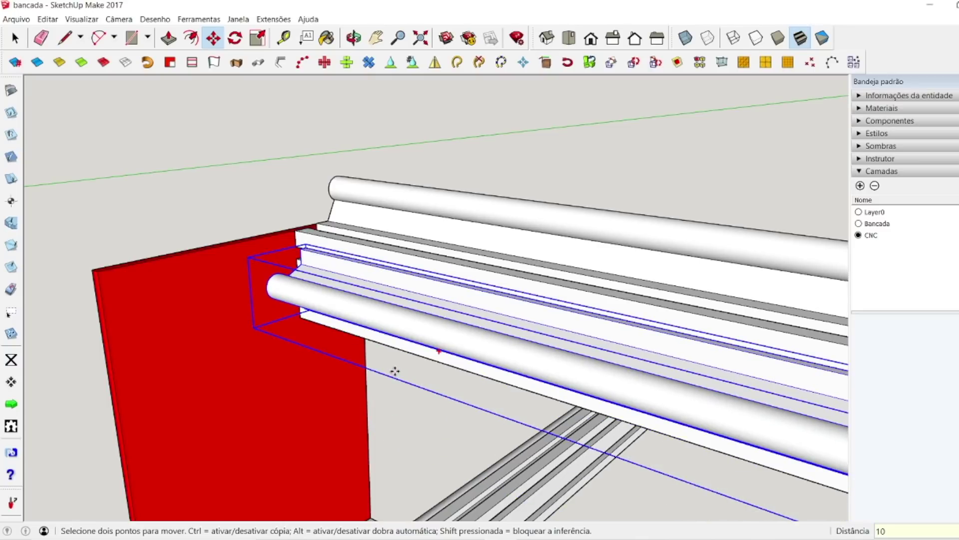
left_click(15, 38)
left_click(79, 133)
Step: Scale the top and side guide rail groups together along the red axis by about 1.18, up to the opposite red side plate
left_click(354, 38)
left_click_drag(370, 150, 238, 250)
scroll(238, 249, "down", 10)
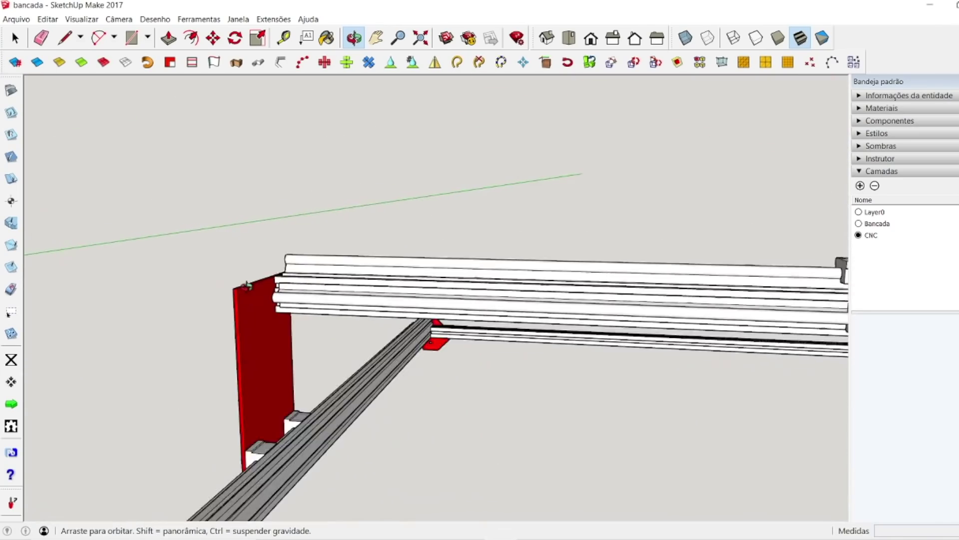
left_click_drag(525, 301, 428, 284)
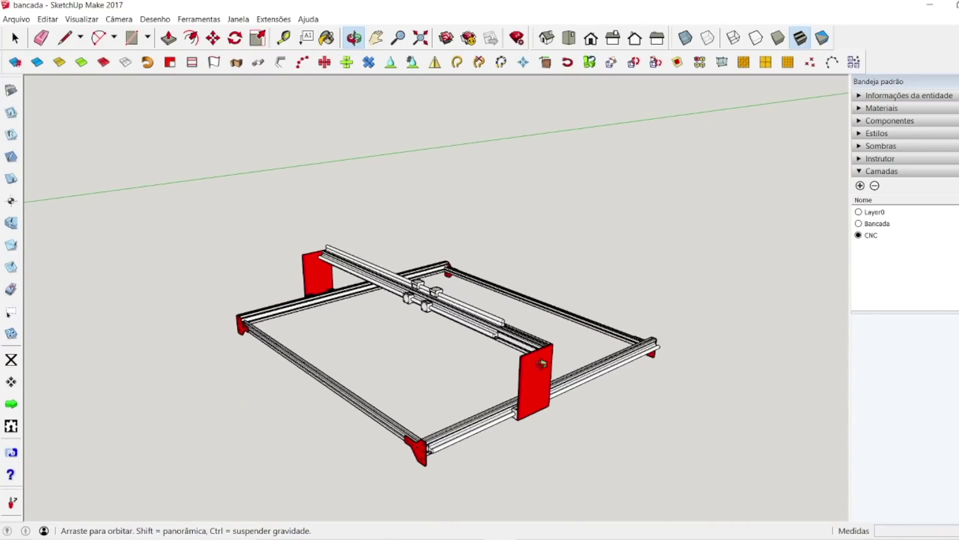
scroll(392, 334, "up", 8)
key("space")
left_click(338, 297)
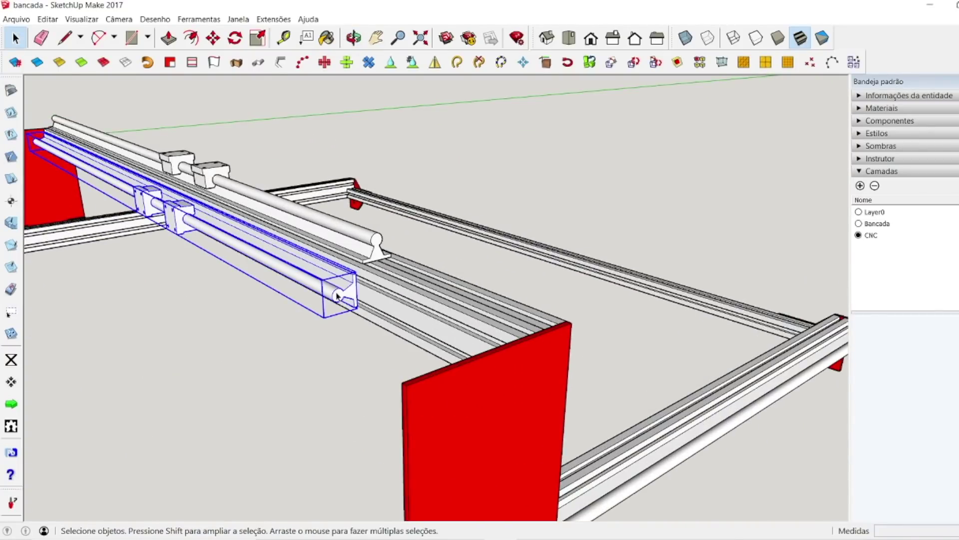
left_click(356, 249, "shift")
key("s")
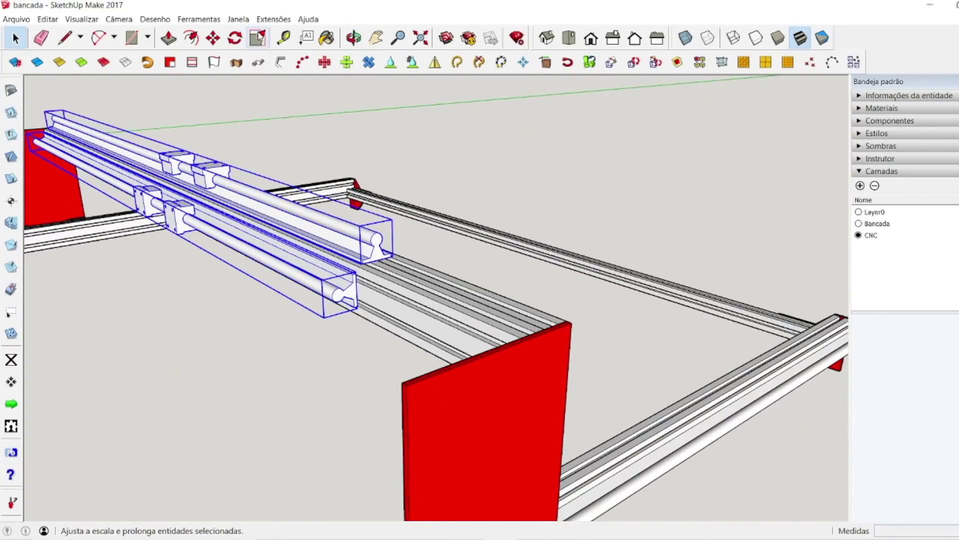
scroll(402, 389, "up", 4)
scroll(399, 388, "down", 4)
scroll(372, 322, "down", 4)
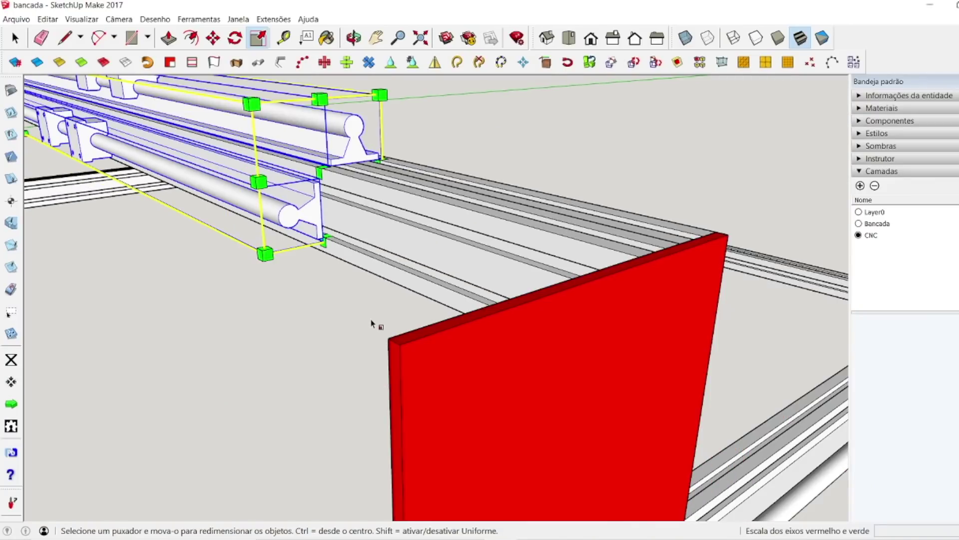
left_click_drag(322, 172, 392, 361)
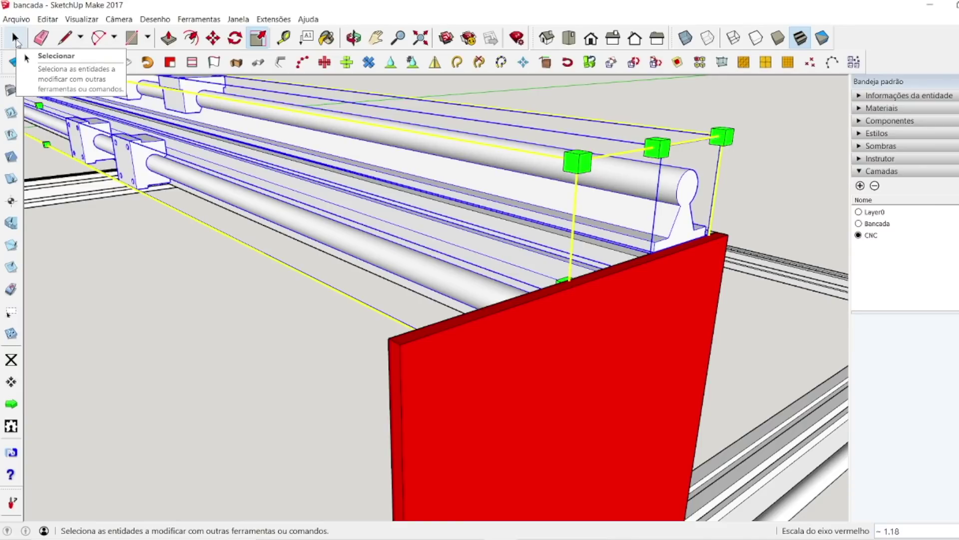
left_click(16, 39)
left_click(804, 206)
Step: Create a guide line parallel to the red side plate's top edge, offset inward over the gantry beam
scroll(659, 256, "up", 3)
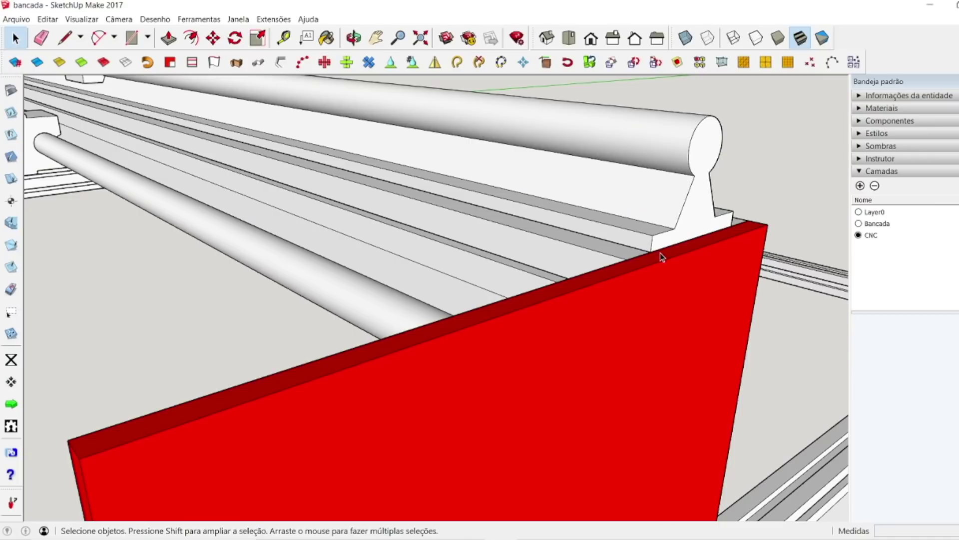
left_click(284, 38)
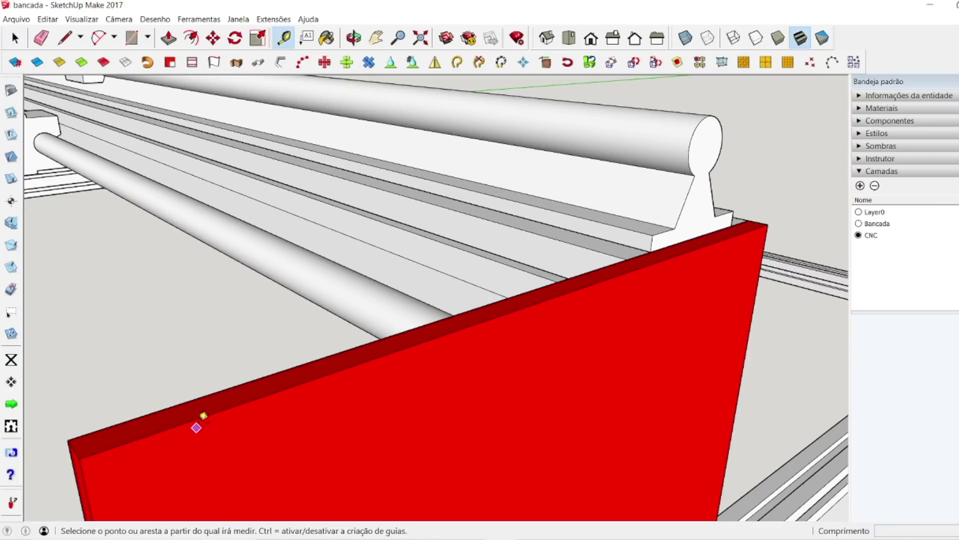
left_click(184, 401)
left_click(143, 366)
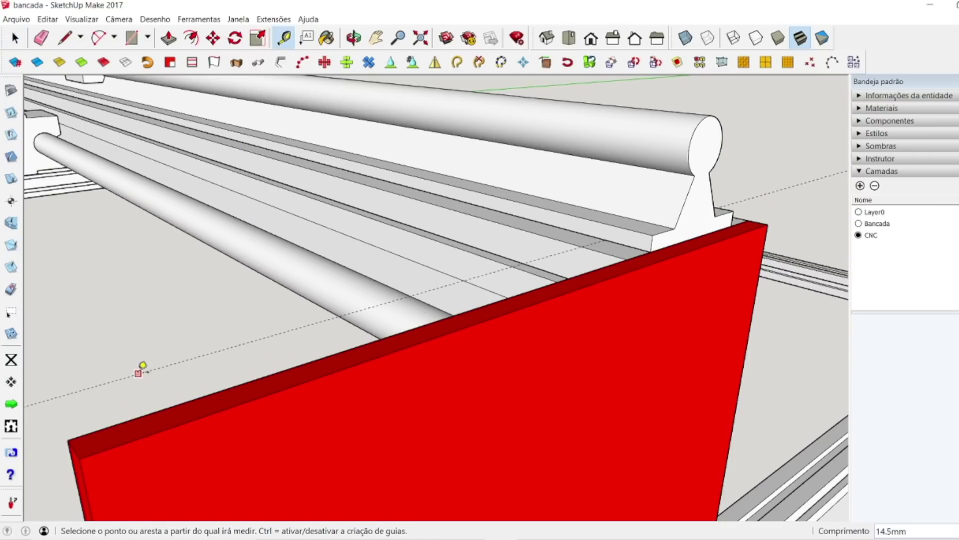
key("space")
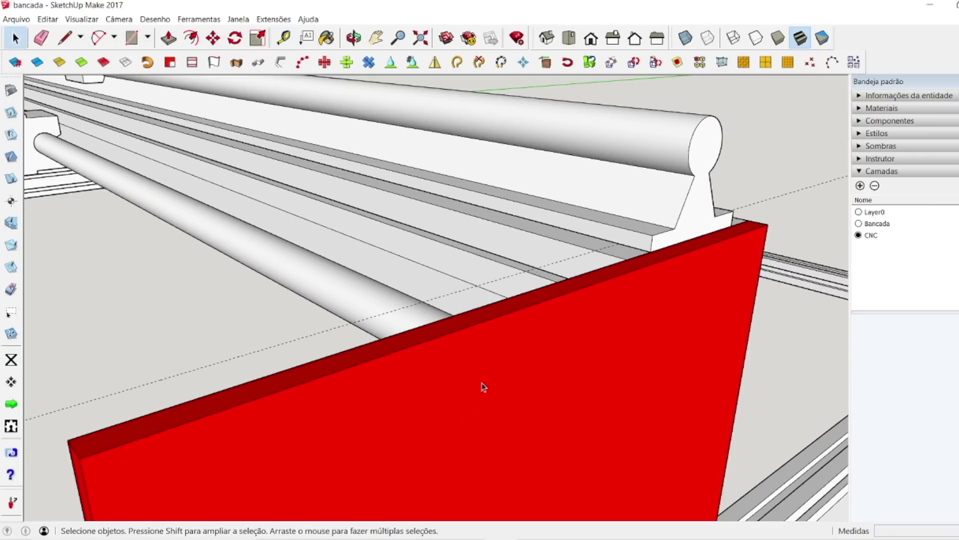
Step: Scale both guide rail groups along the red axis by about 0.99 to end at the guide line, and delete the guide line
left_click(385, 294)
left_click(477, 165, "shift")
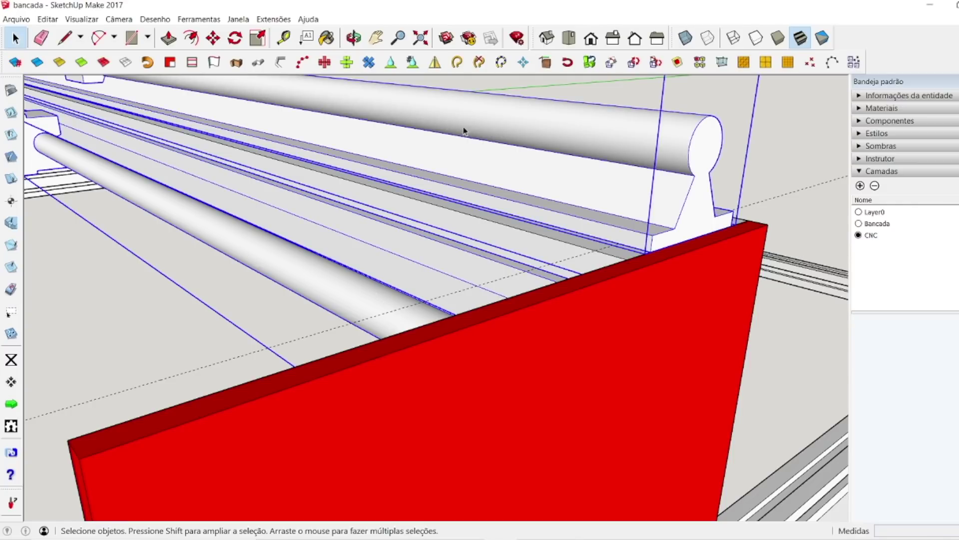
left_click(258, 38)
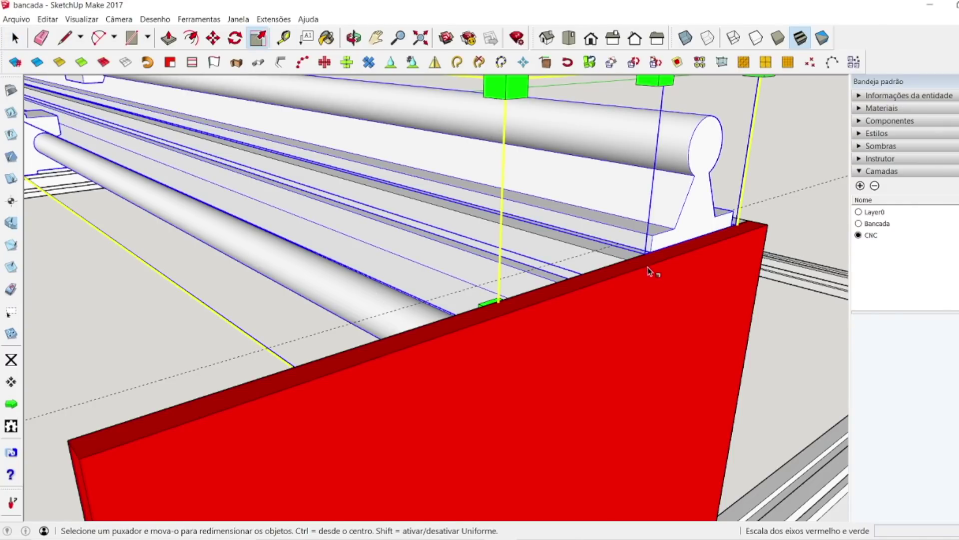
scroll(639, 260, "down", 4)
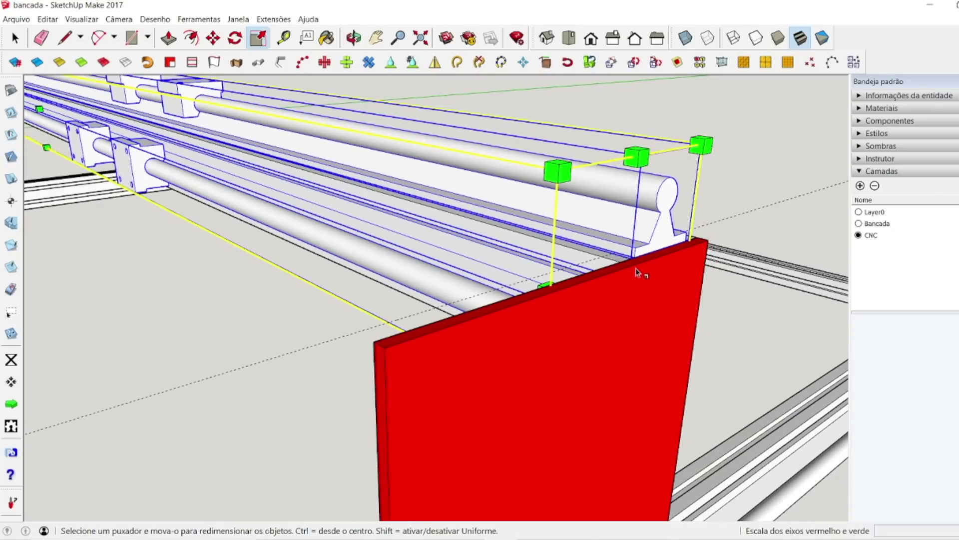
left_click_drag(627, 267, 237, 368)
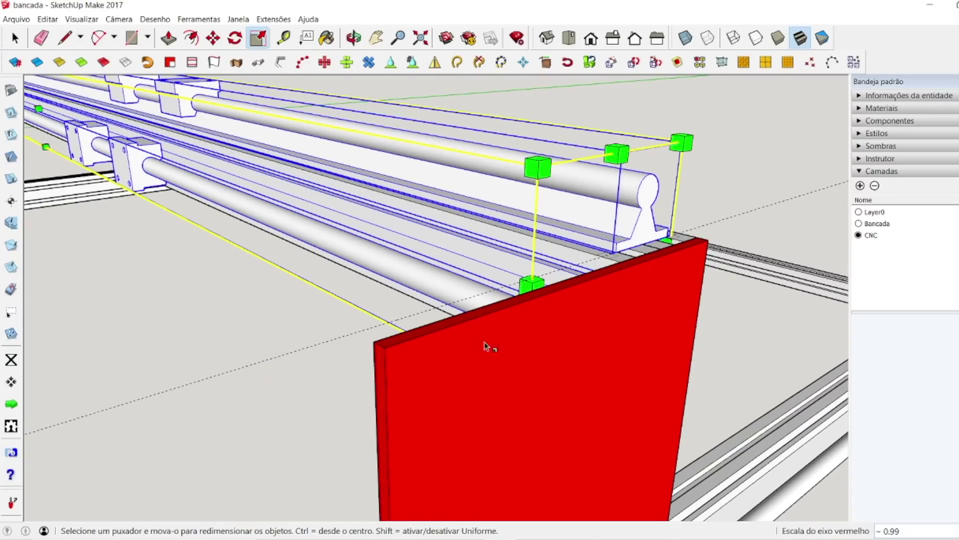
key("space")
left_click(748, 217)
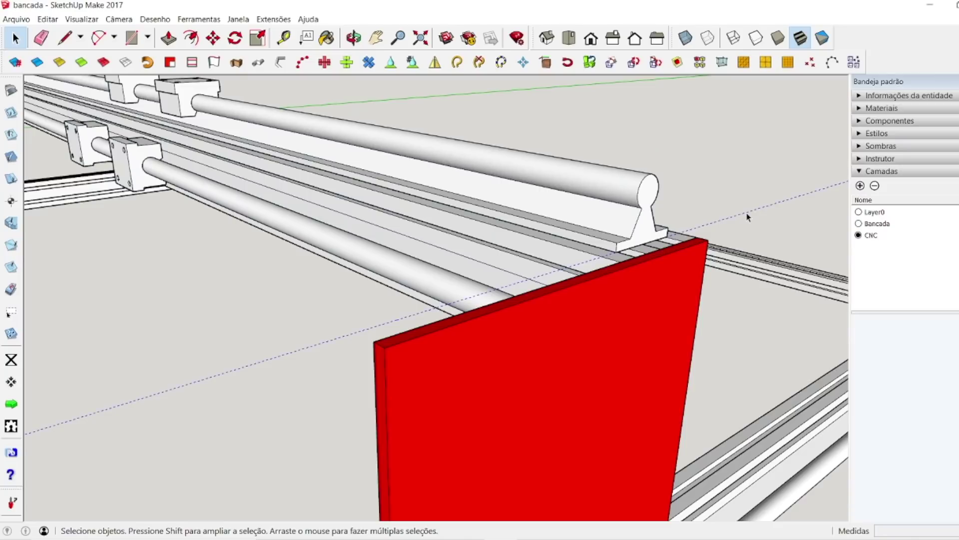
Step: Draw a rectangle about 222.1 × 45 mm spanning the outer faces of the side rail's two bearing blocks
left_click(354, 38)
left_click_drag(498, 234, 364, 315)
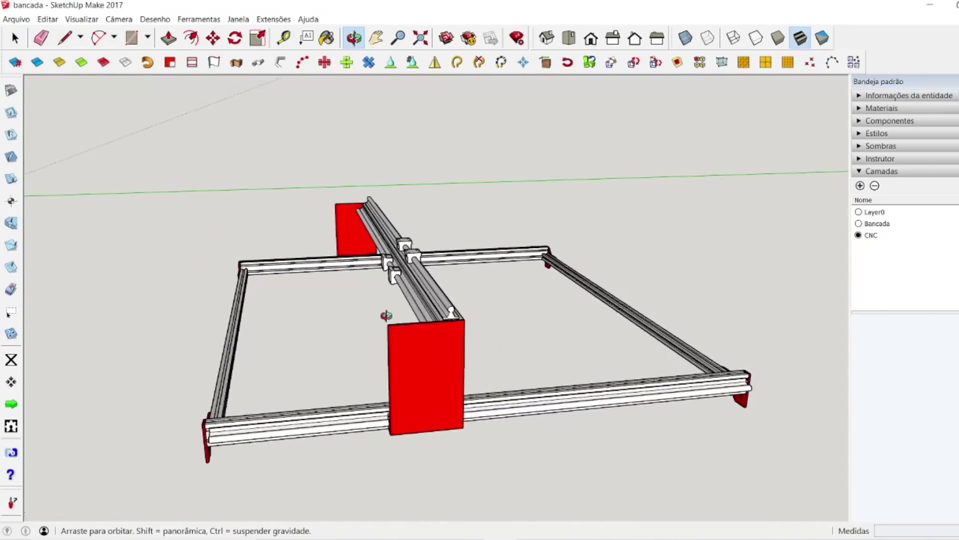
scroll(428, 321, "up", 10)
left_click_drag(333, 233, 583, 327)
scroll(583, 328, "down", 5)
scroll(504, 341, "up", 6)
scroll(484, 229, "up", 5)
left_click_drag(484, 229, 451, 370)
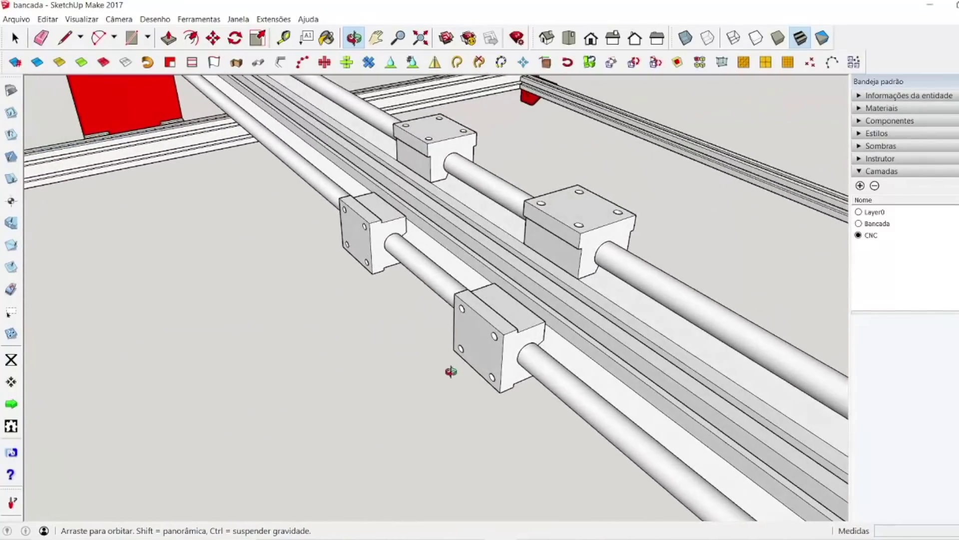
left_click(131, 38)
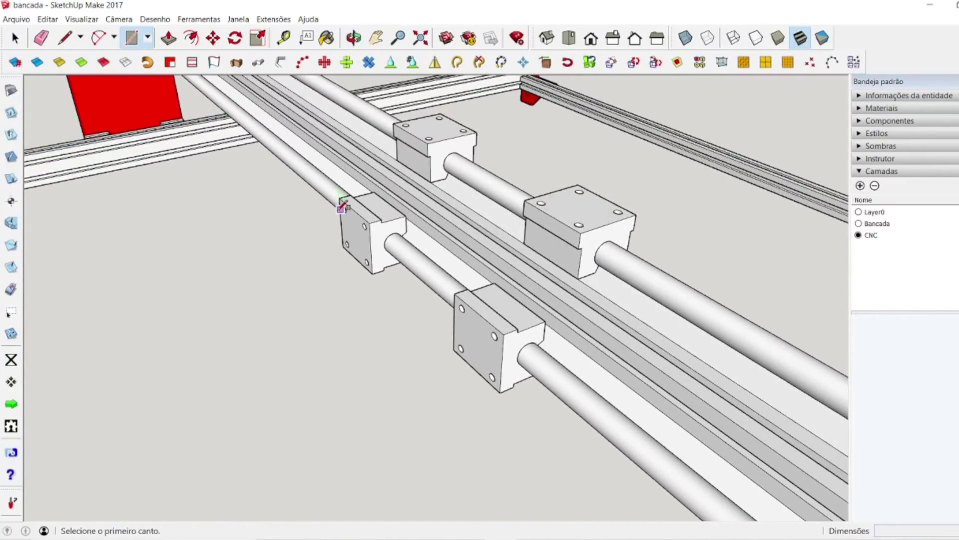
left_click(340, 198)
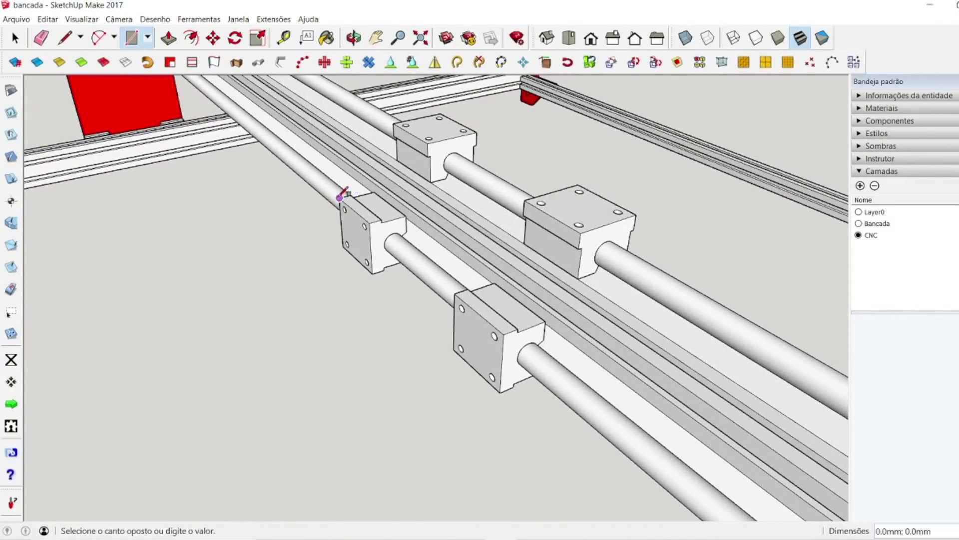
left_click(500, 393)
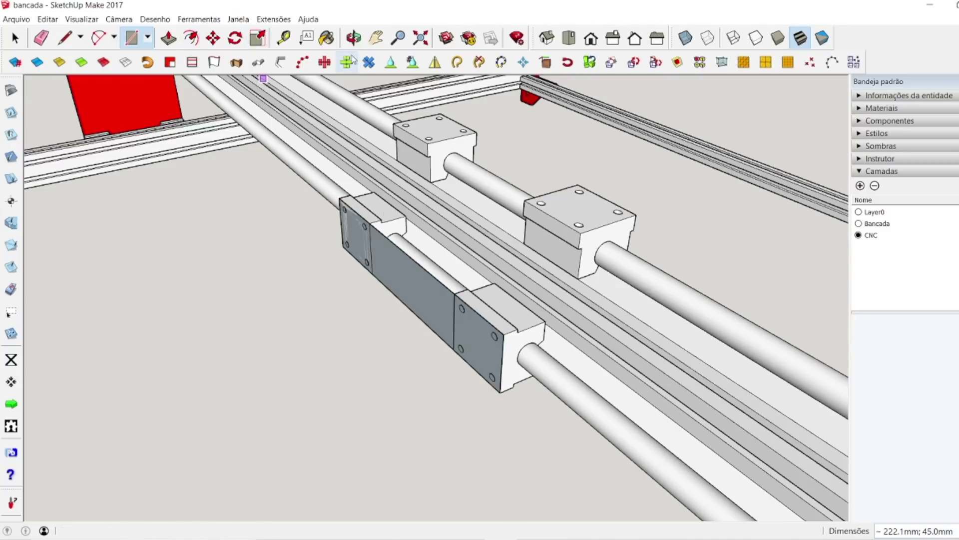
Step: Paint the rectangle over the bearing blocks red with Cor A05 and extrude it outward into a thin plate
left_click(327, 39)
left_click(417, 275)
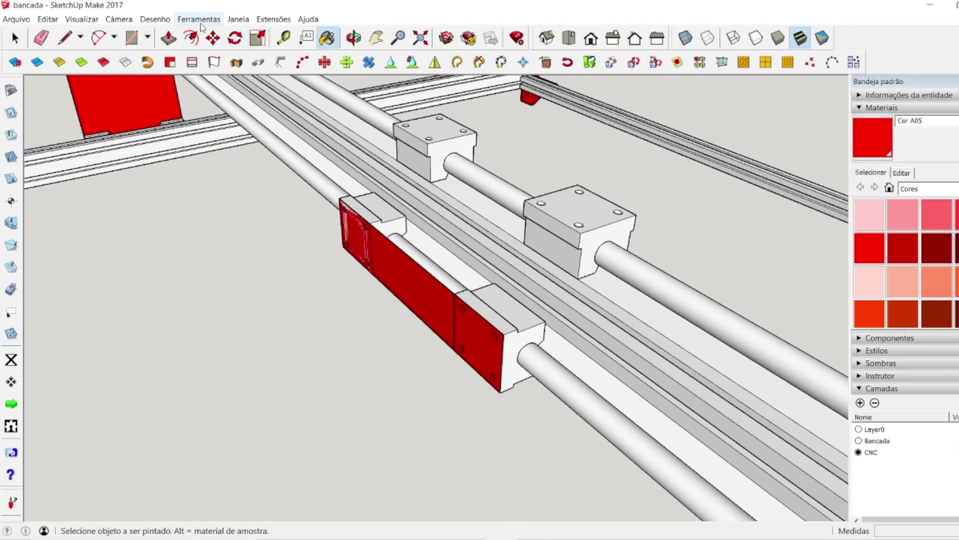
left_click(169, 38)
left_click_drag(438, 317, 423, 317)
Step: Extend the thin red plate upward by pulling its top face 250 mm
left_click(169, 37)
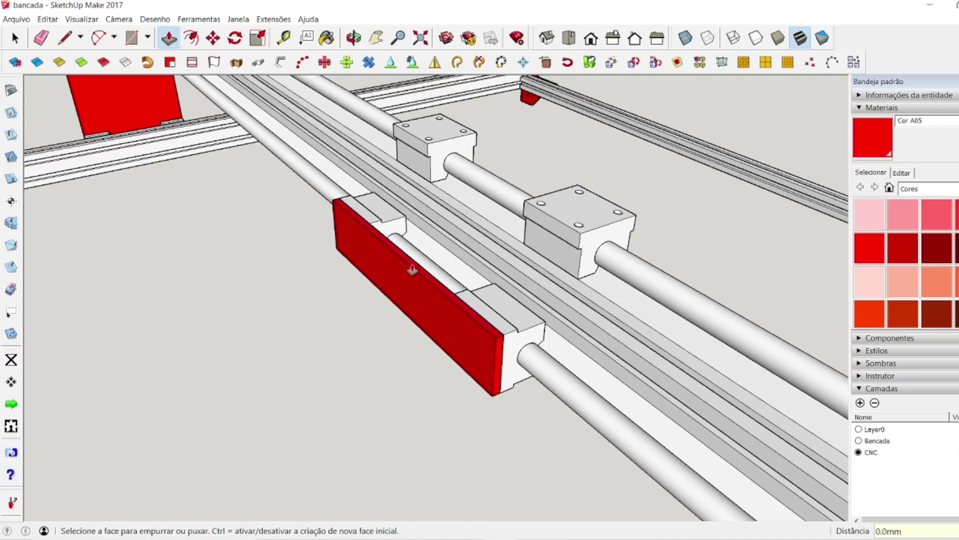
left_click_drag(413, 270, 398, 185)
type("250")
key("Return")
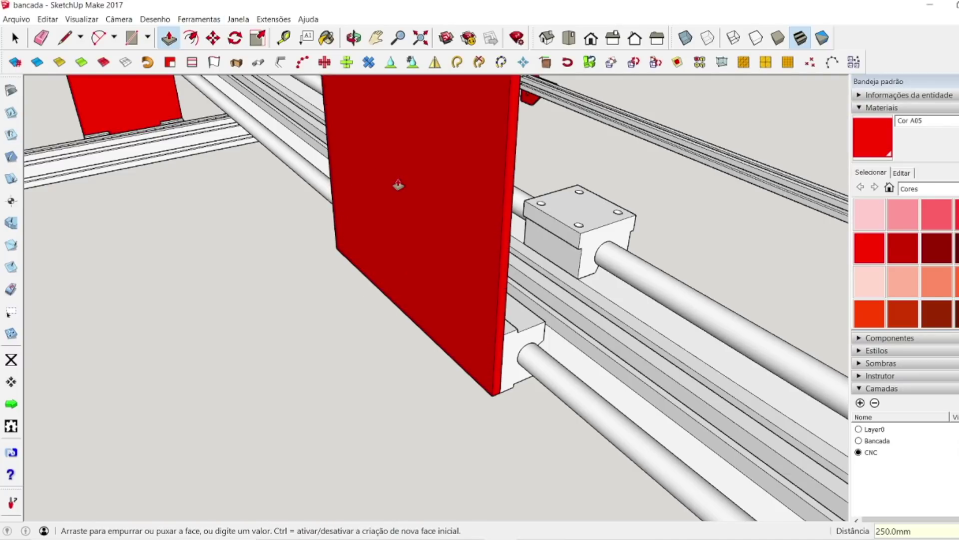
Step: Make the tall red carriage plate into a group
scroll(349, 373, "down", 5)
key("space")
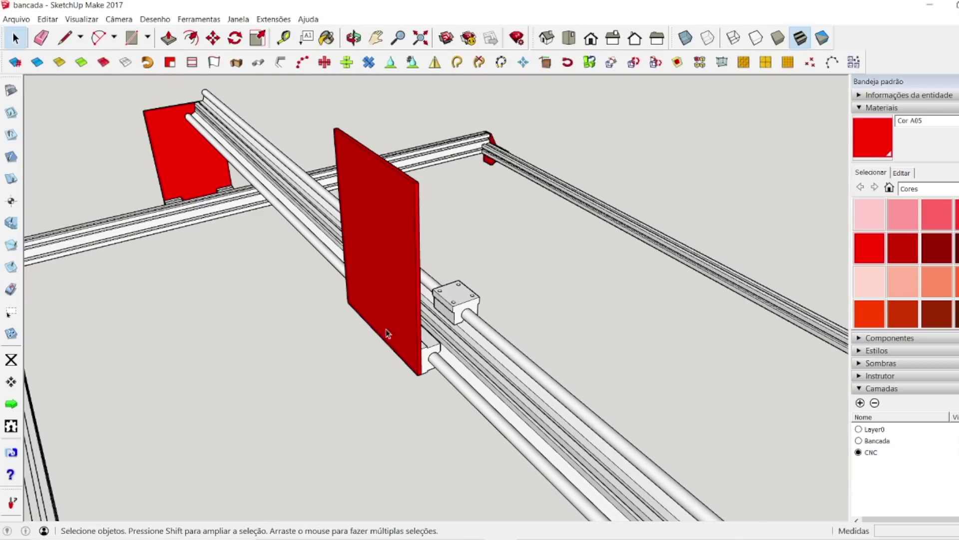
right_click(386, 193)
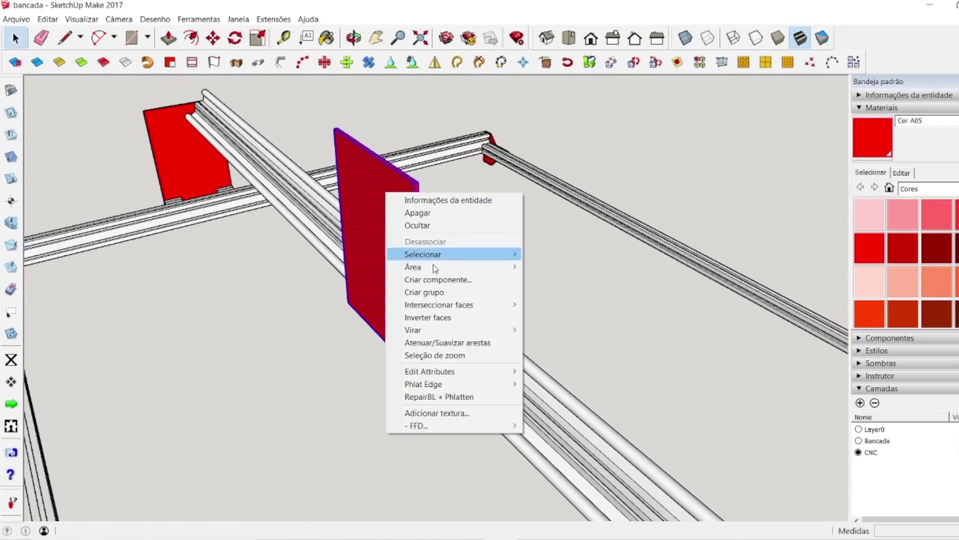
left_click(429, 292)
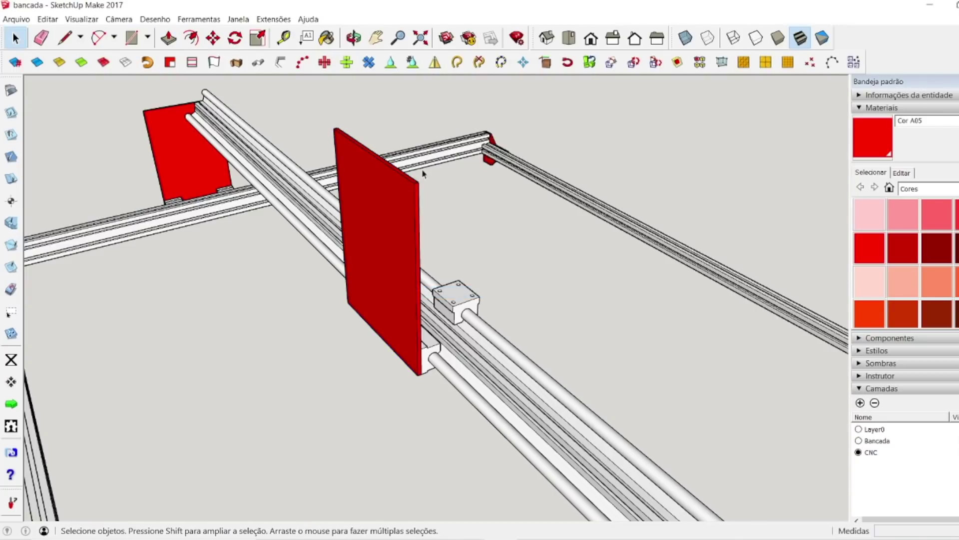
Step: Draw a rectangle spanning the tops of the two bearing blocks on the gantry's upper rail
left_click(354, 38)
left_click_drag(443, 343, 205, 255)
left_click(132, 38)
scroll(255, 265, "up", 3)
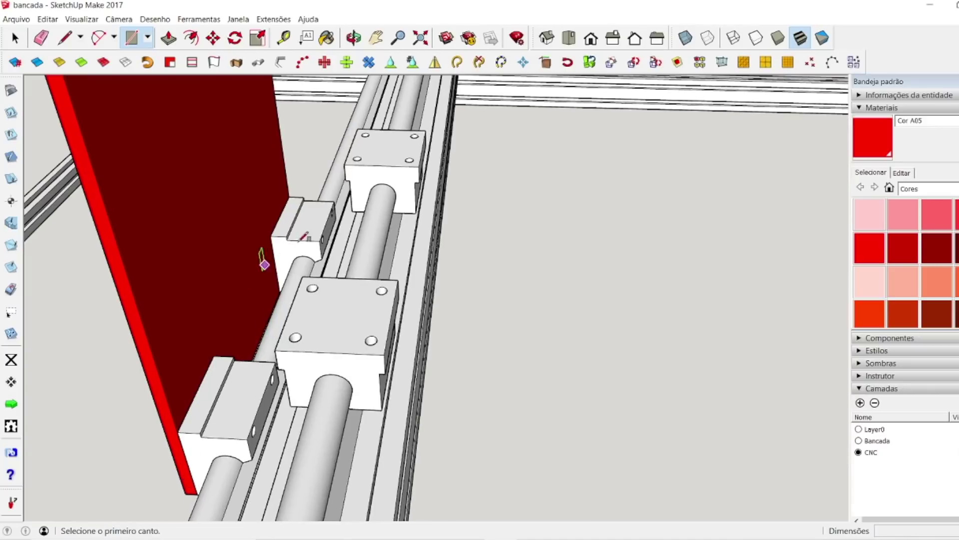
left_click(358, 128)
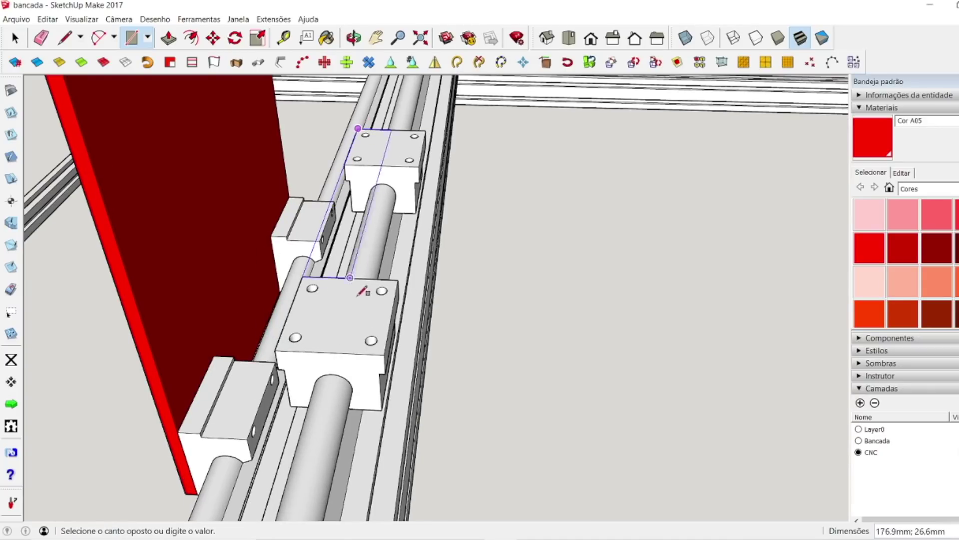
left_click(384, 354)
Step: Paint the rectangle on the upper bearing blocks with Cor A05 and extrude it upward 6 mm
left_click(326, 38)
left_click(369, 186)
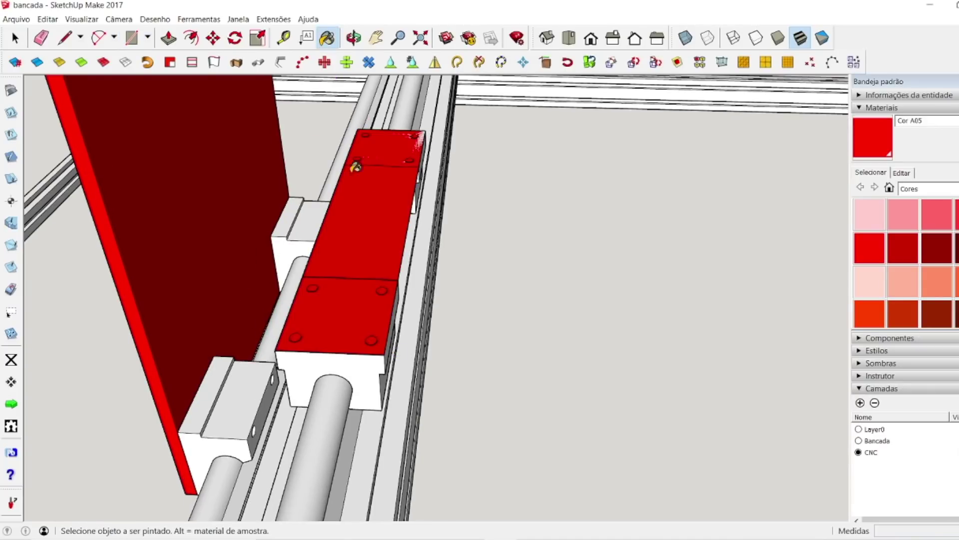
left_click(168, 38)
left_click(369, 268)
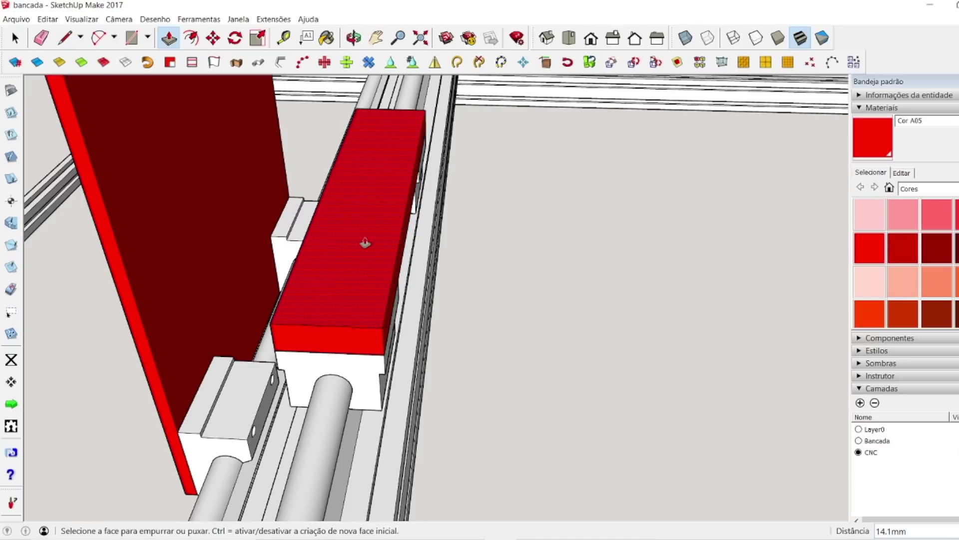
type("6")
key("Return")
key("space")
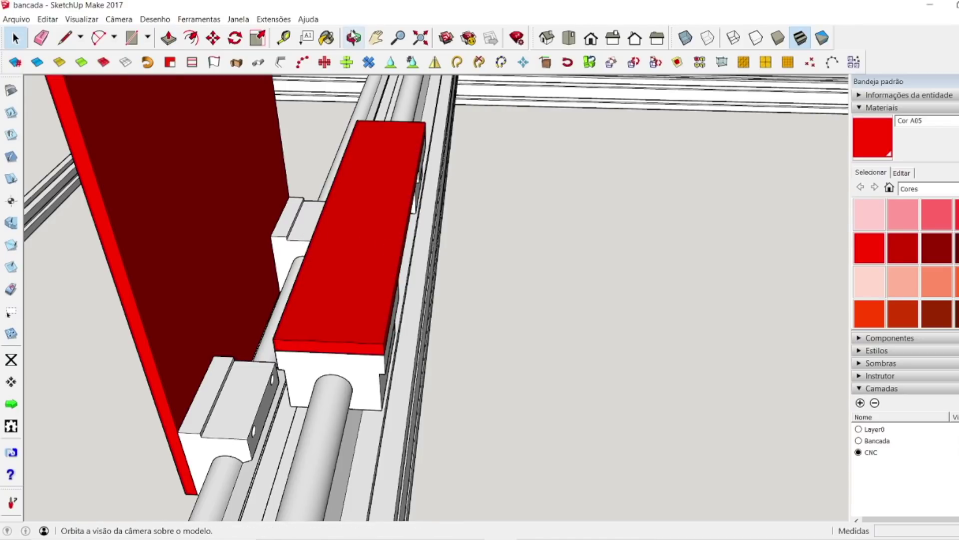
Step: Extend the horizontal plate's side face about 52.5 mm to meet the tall plate and make the horizontal plate a group
left_click(353, 38)
left_click_drag(356, 179, 582, 142)
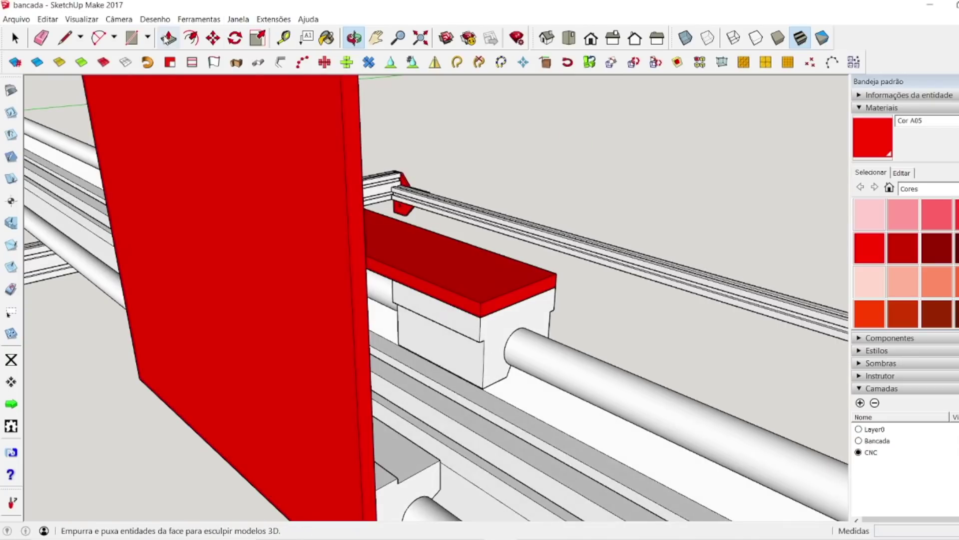
left_click(169, 38)
left_click(443, 295)
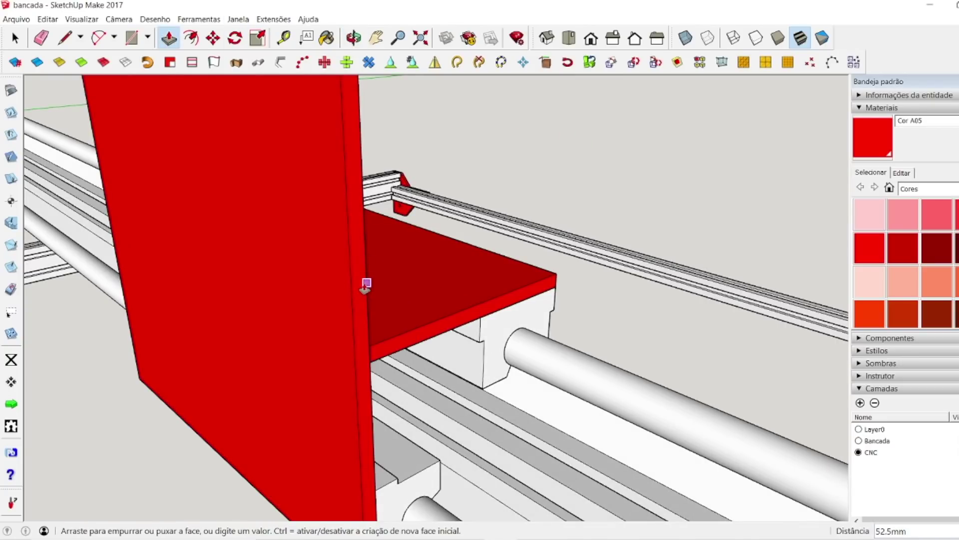
left_click(16, 39)
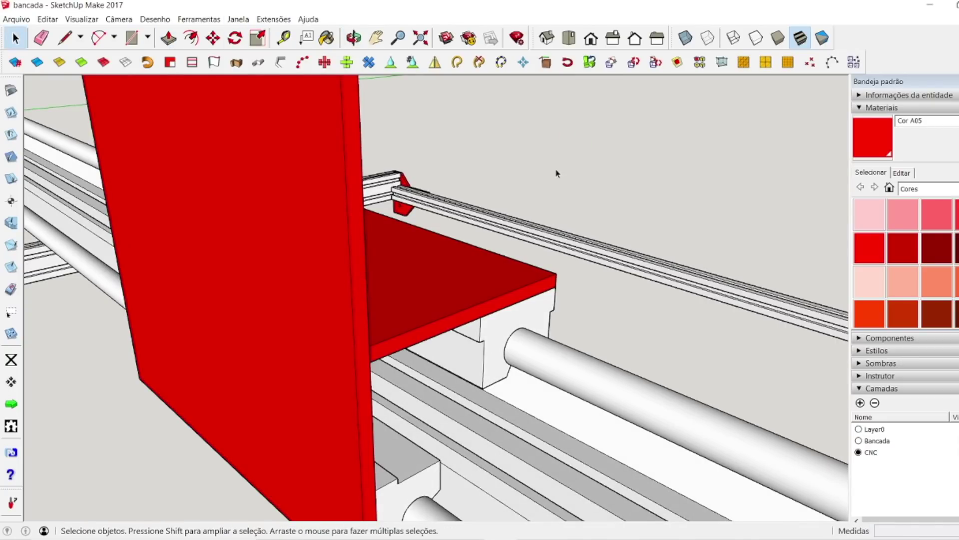
right_click(411, 271)
left_click(472, 368)
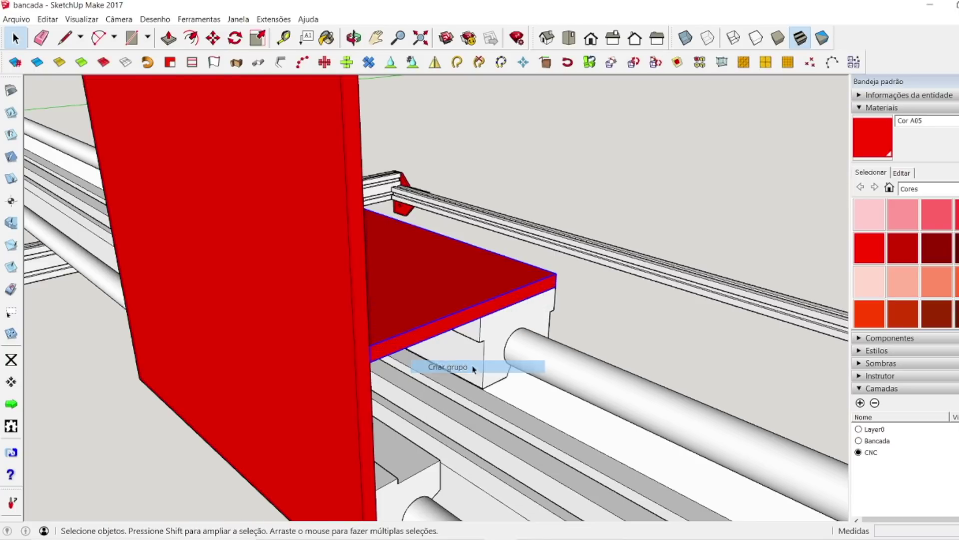
Step: Edit the horizontal plate's group and pull its free long edge outward about 136.8 mm, away from the tall plate
left_click(356, 40)
left_click_drag(480, 332, 302, 316)
left_click_drag(348, 379, 271, 327)
scroll(216, 445, "down", 3)
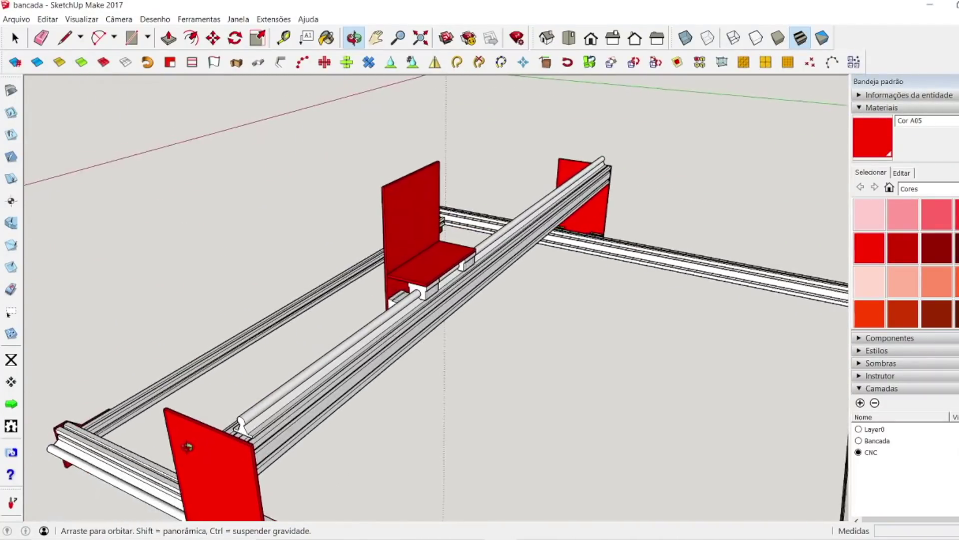
scroll(358, 339, "down", 3)
scroll(384, 341, "up", 6)
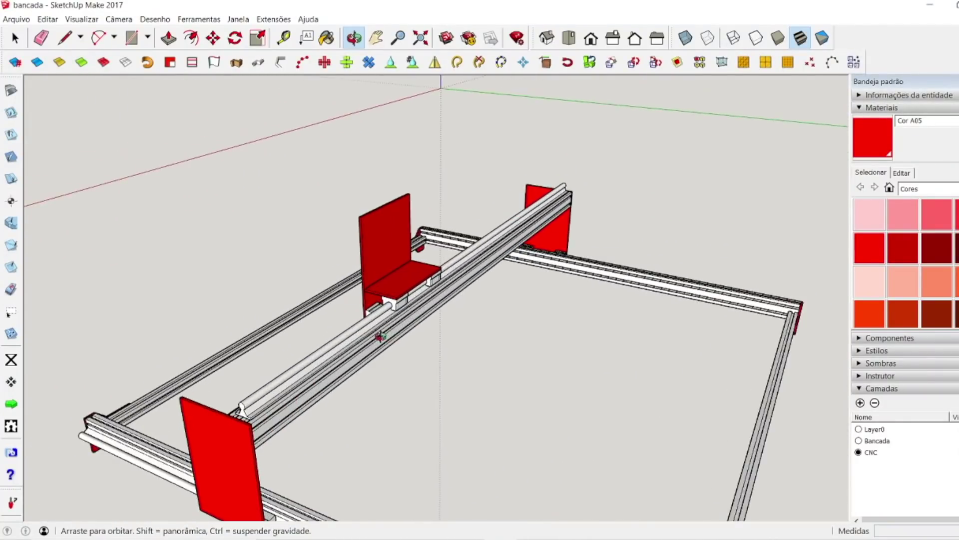
left_click_drag(407, 272, 439, 199)
key("space")
left_click(440, 185)
scroll(468, 202, "up", 3)
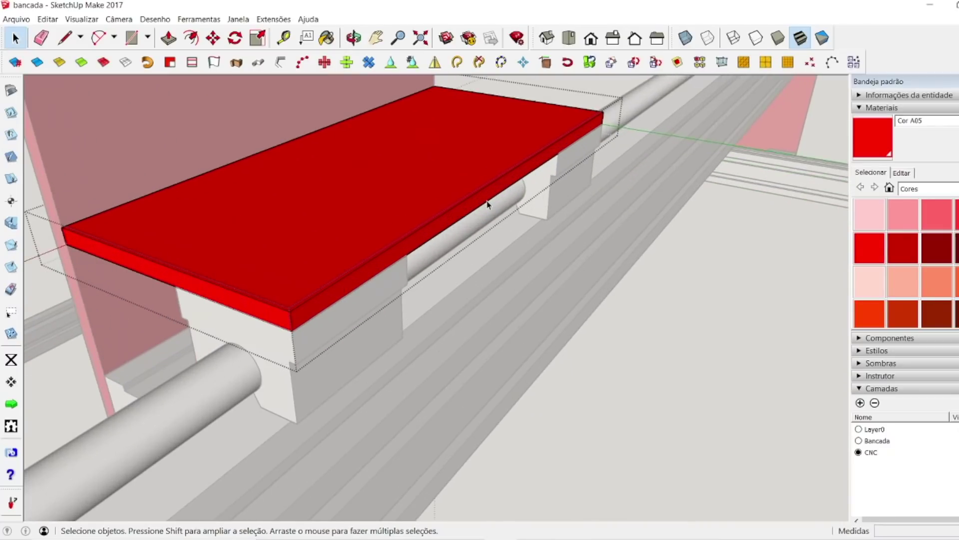
left_click(169, 38)
left_click_drag(424, 232, 799, 278)
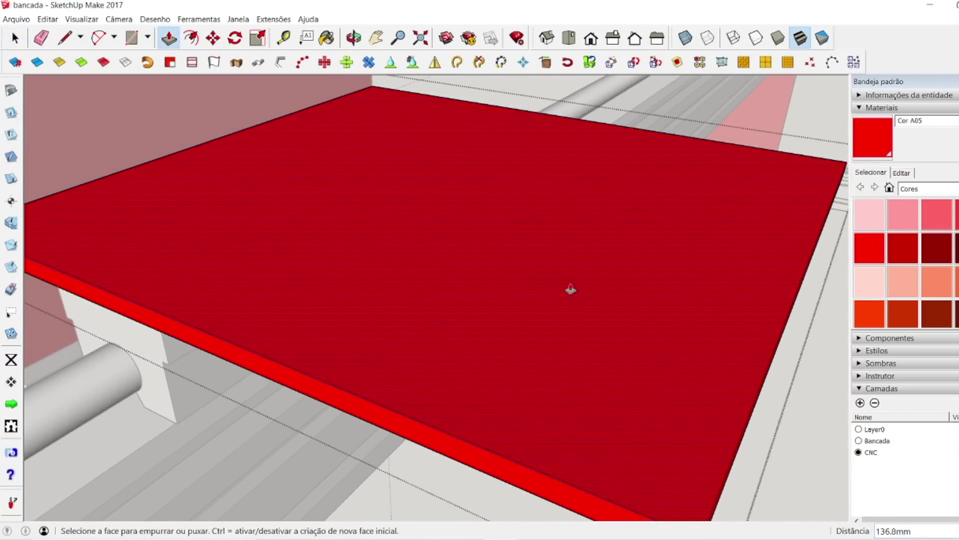
scroll(325, 246, "down", 5)
key("space")
key("ctrl+z")
scroll(395, 304, "down", 2)
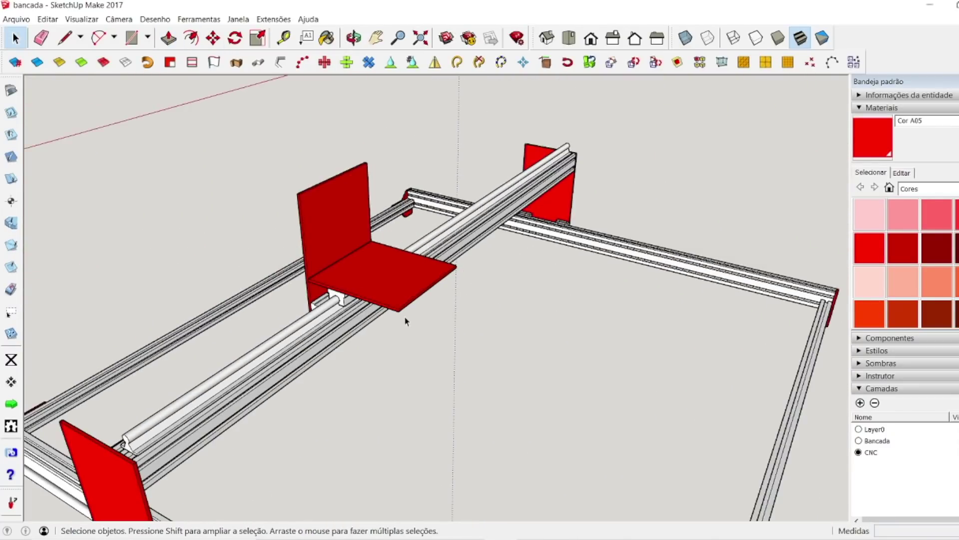
Step: Examine the machine frame and the carriage plates on the gantry from several viewpoints
scroll(405, 318, "down", 2)
left_click(354, 38)
left_click_drag(499, 180, 457, 367)
scroll(430, 432, "up", 10)
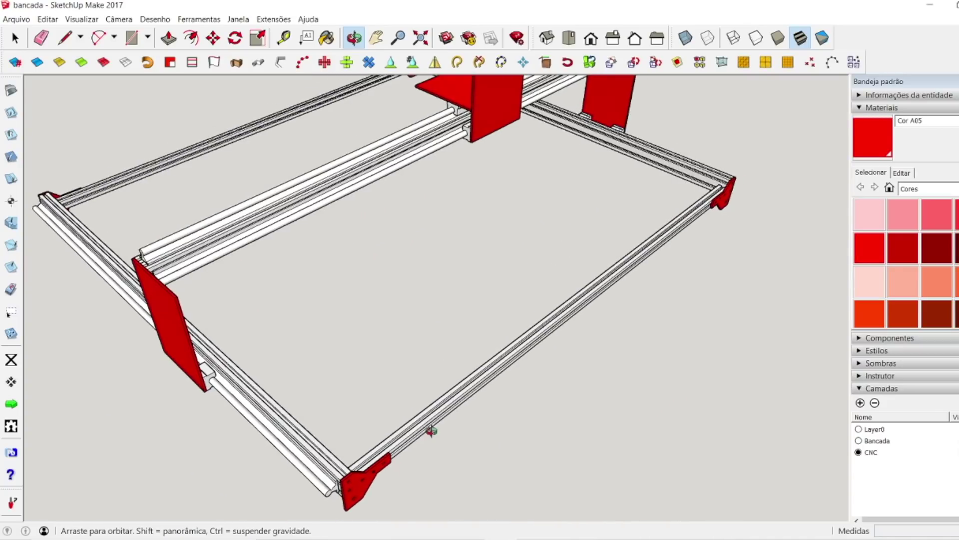
scroll(458, 421, "down", 8)
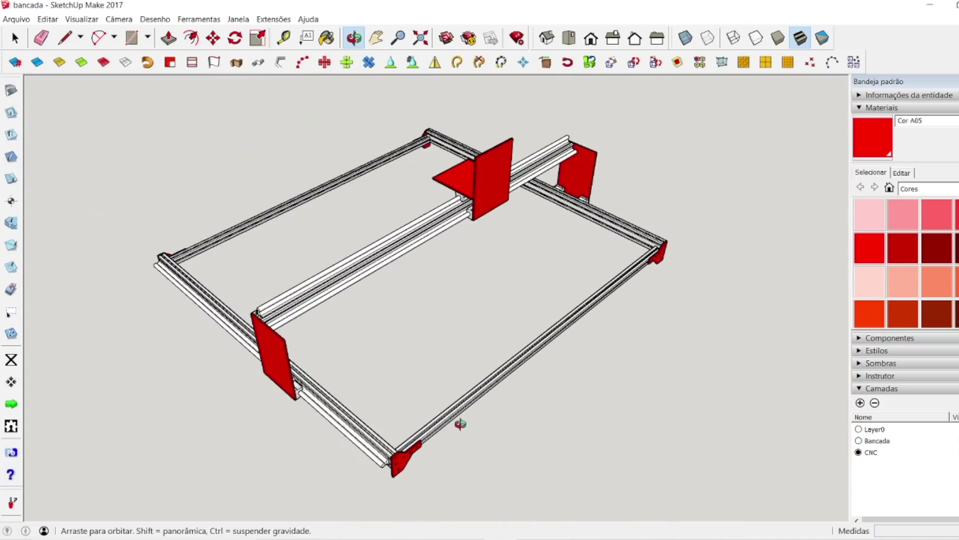
scroll(510, 196, "up", 4)
scroll(507, 195, "down", 6)
scroll(501, 195, "up", 3)
scroll(502, 195, "up", 3)
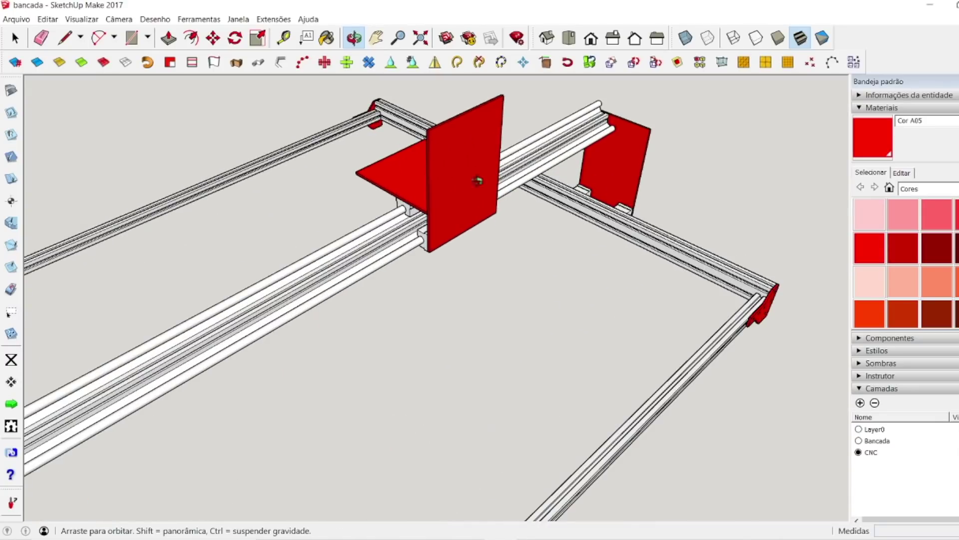
scroll(466, 199, "down", 5)
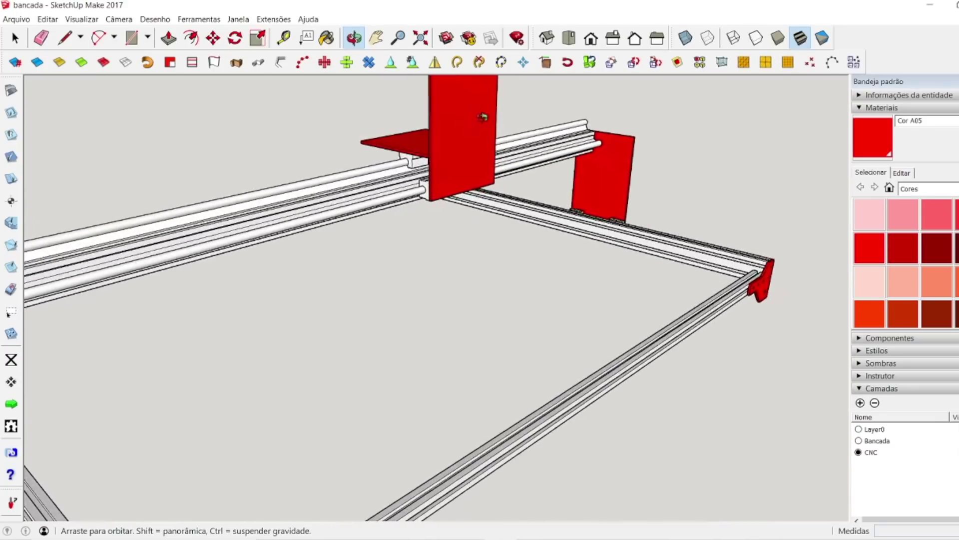
Step: Copy the gantry's front rail with its bearing blocks and paste the copy in the open area inside the frame
key("space")
left_click(253, 379)
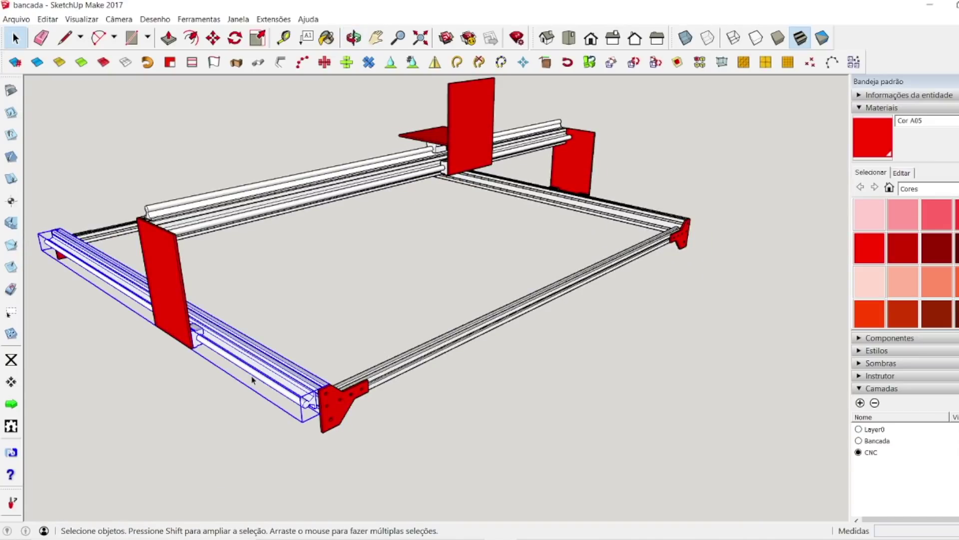
left_click(273, 214)
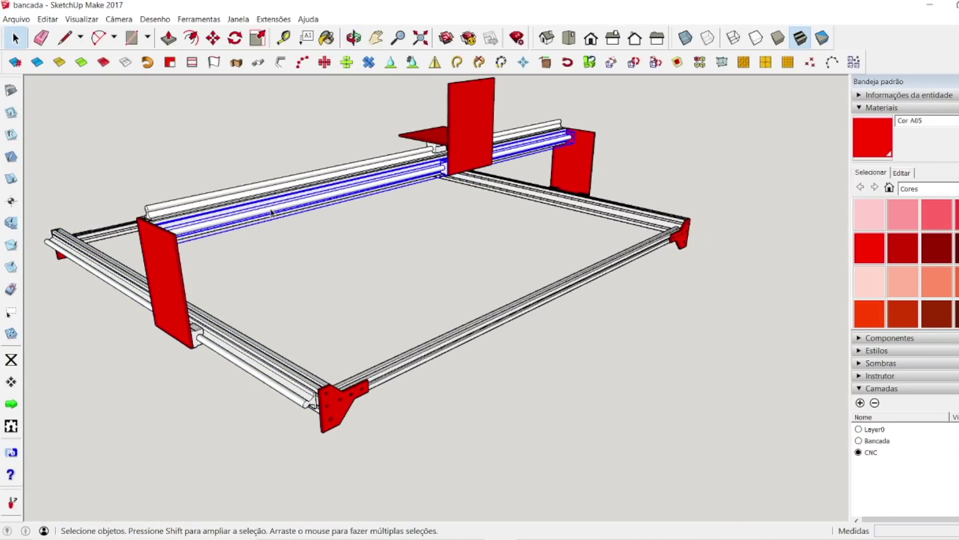
key("ctrl+c")
key("ctrl+v")
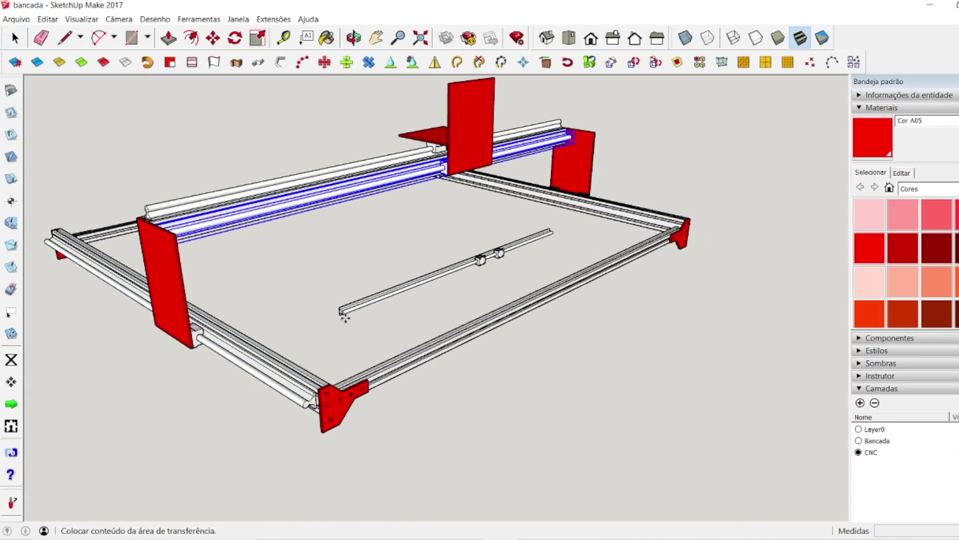
left_click(374, 305)
Step: Rotate the pasted rail with its bearing blocks from horizontal to upright
key("q")
left_click(463, 267)
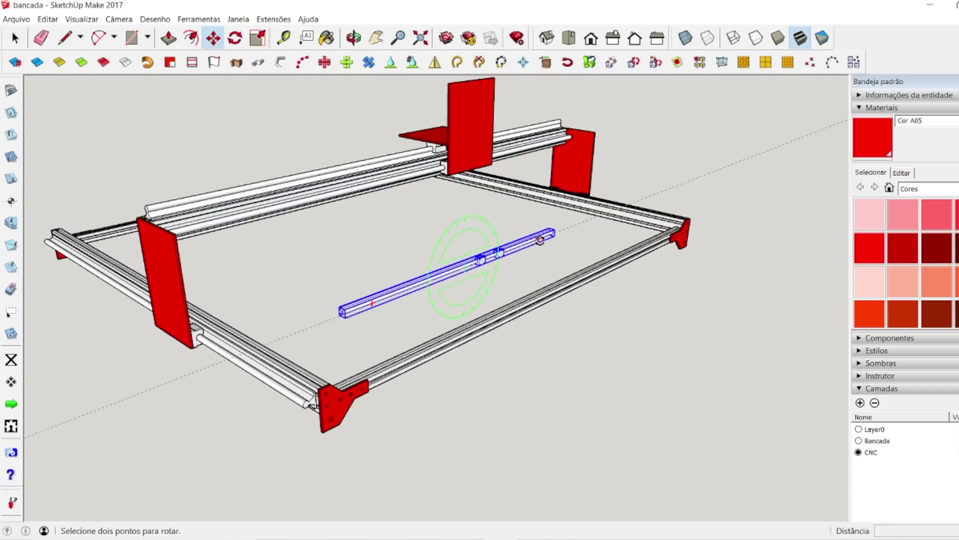
left_click(500, 253)
key("m")
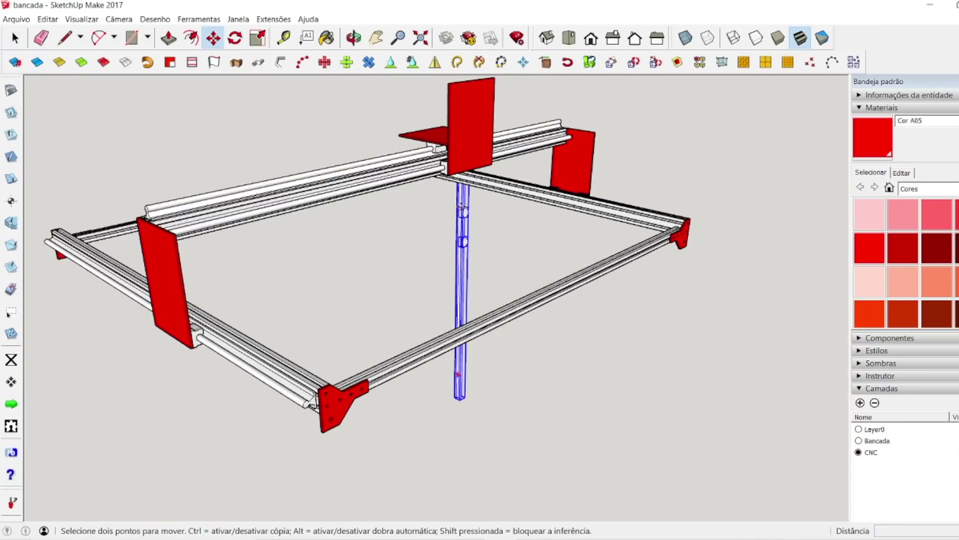
Step: Move the upright rail onto the front face of the tall red plate, along one side edge
left_click(462, 205)
scroll(460, 199, "up", 6)
middle_click_drag(480, 234, 529, 280)
left_click(343, 299)
key("space")
scroll(343, 298, "down", 10)
Step: Scale the upright rail along the blue axis to roughly match the height of the tall red plate
middle_click_drag(343, 299, 430, 324)
key("s")
scroll(367, 166, "up", 8)
scroll(454, 215, "down", 3)
scroll(455, 215, "up", 5)
middle_click_drag(455, 215, 449, 220)
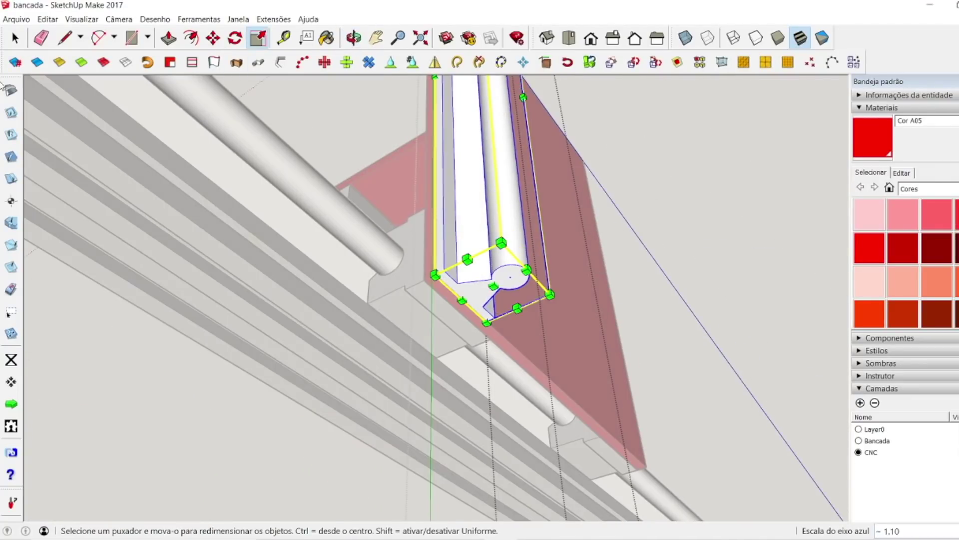
key("space")
scroll(449, 221, "down", 8)
key("m")
key("space")
Step: Shorten the upright rail from its upper end so it stops well below the plate's top edge
scroll(355, 54, "up", 3)
middle_click_drag(354, 54, 380, 260)
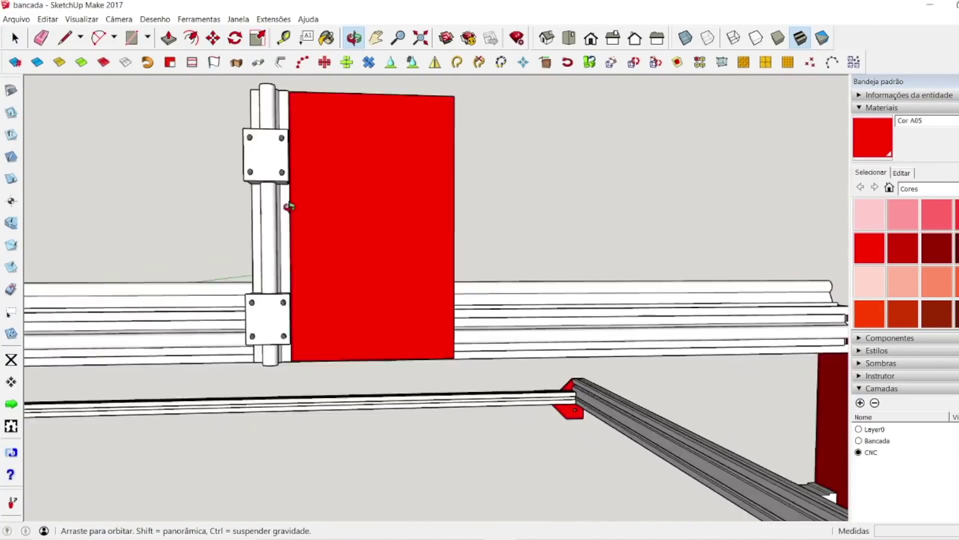
double_click(369, 258)
key("s")
left_click_drag(360, 90, 360, 215)
scroll(360, 300, "up", 3)
Step: Copy the shortened upright rail with its bearing blocks to the opposite side edge of the tall red plate
key("m")
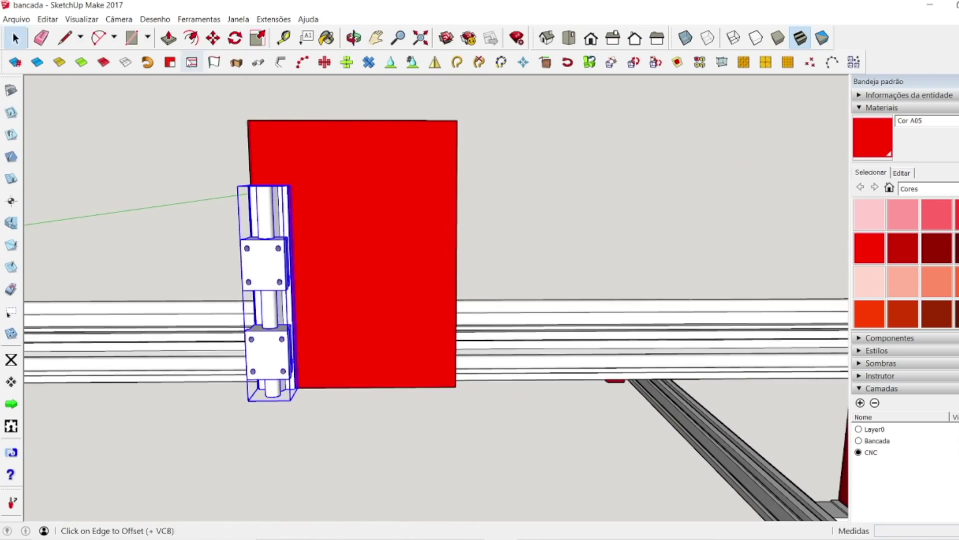
middle_click_drag(480, 300, 489, 381)
scroll(482, 250, "up", 5)
key("space")
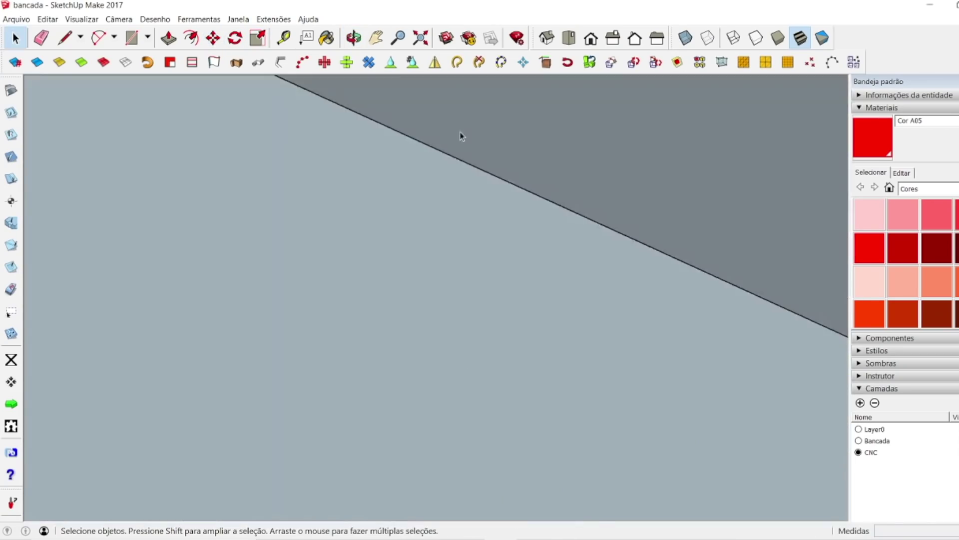
scroll(460, 135, "down", 10)
middle_click_drag(460, 135, 451, 195)
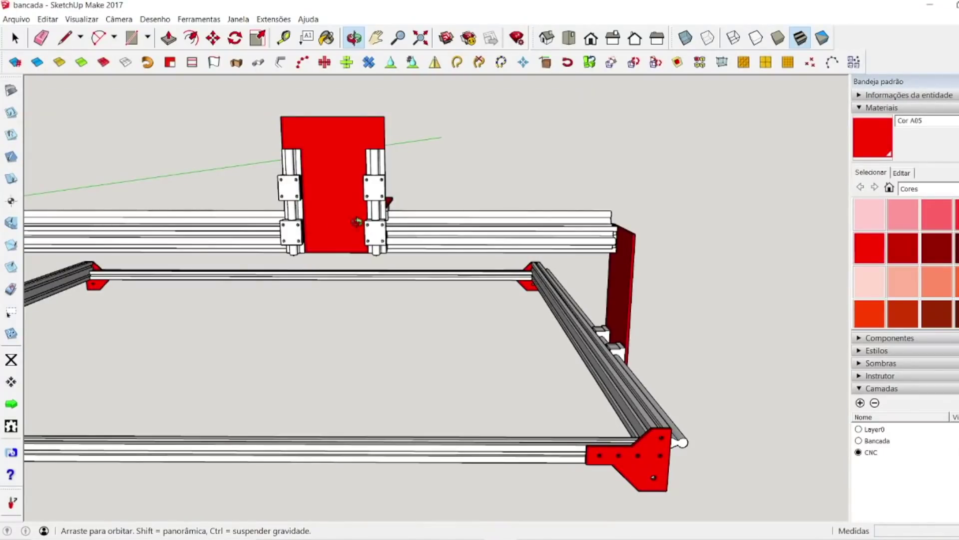
Step: Review the frame with both upright rails in place and save the model under its existing name
scroll(336, 224, "down", 6)
middle_click_drag(450, 279, 438, 299)
middle_click_drag(296, 305, 361, 341)
middle_click_drag(471, 358, 418, 281)
middle_click_drag(326, 273, 313, 307)
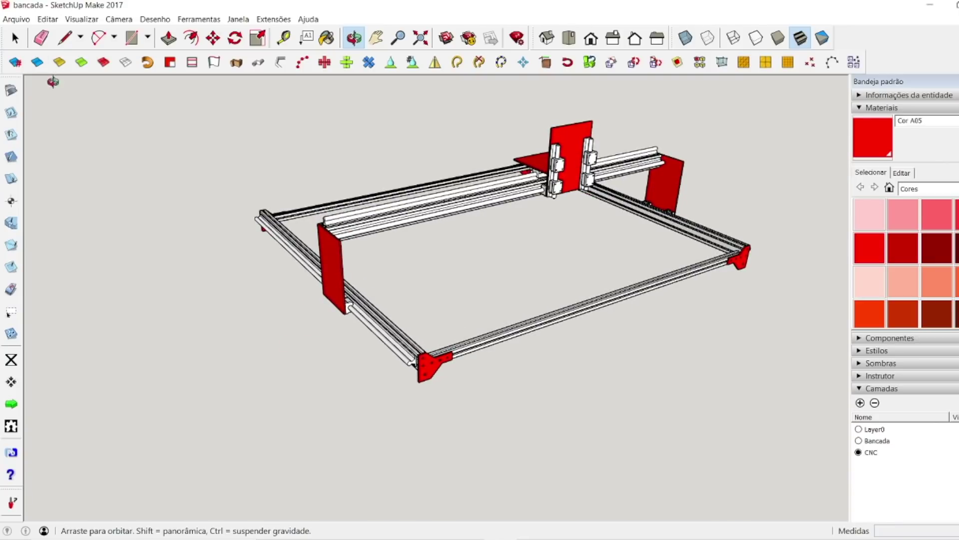
left_click(20, 20)
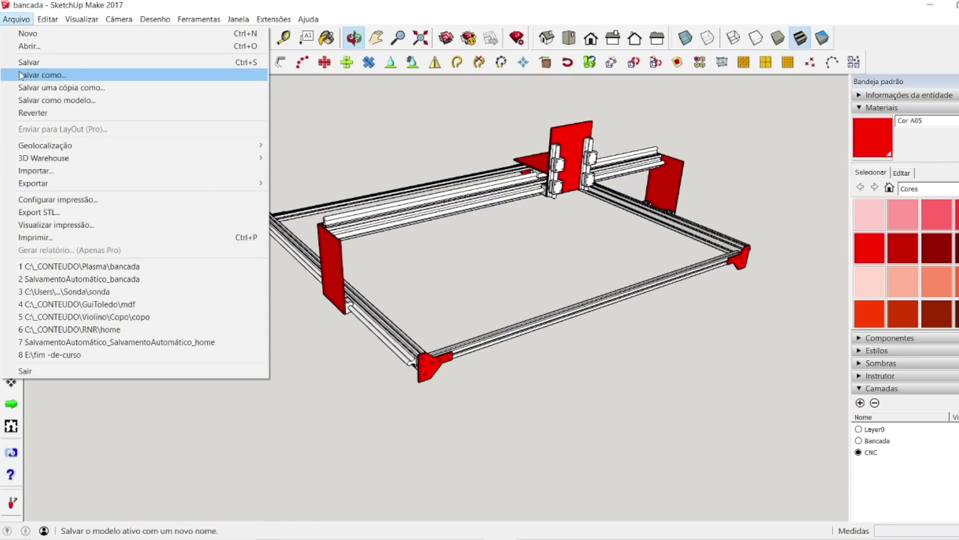
left_click(19, 62)
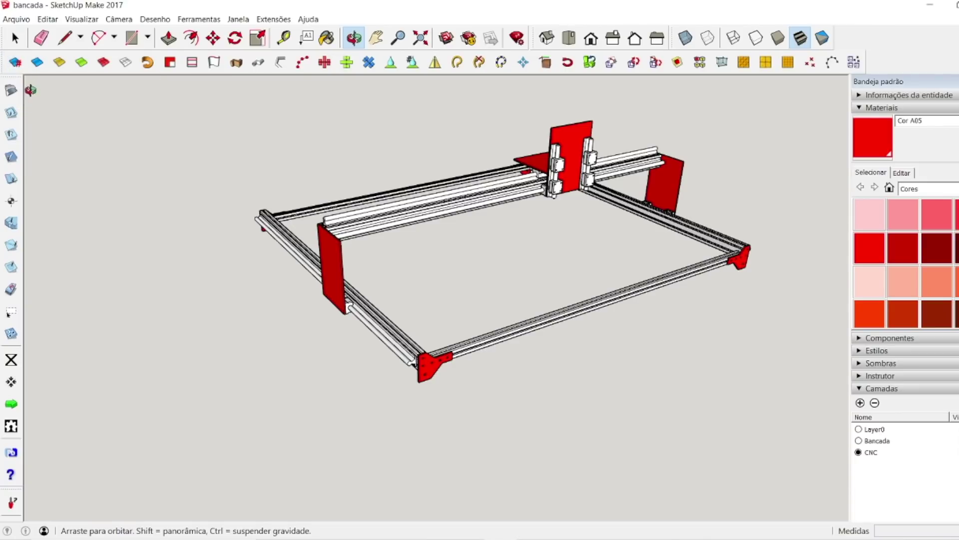
Step: Switch to the Tecmaf store in the browser and open the technical drawing of the Motor de Passo Nema 23 - 30kgf.cm
left_click(458, 536)
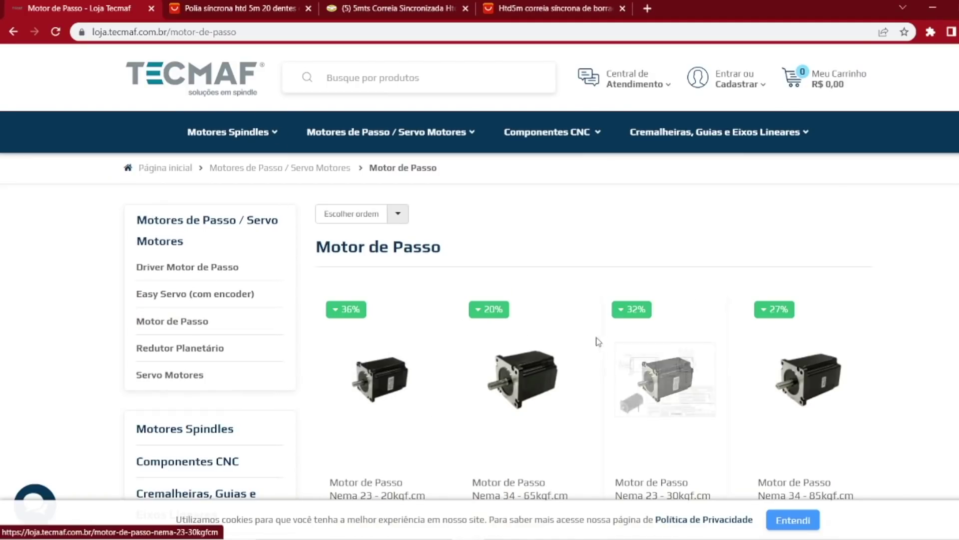
scroll(649, 340, "down", 3)
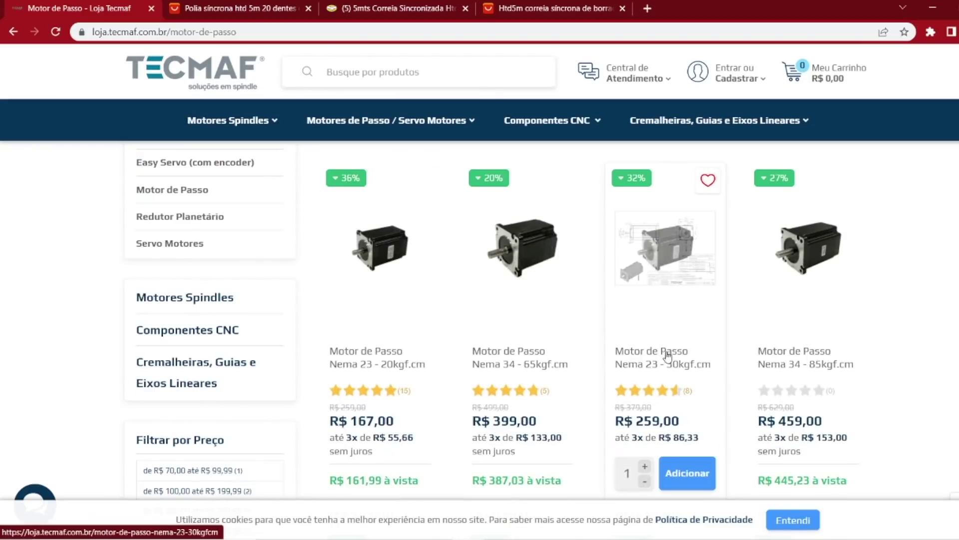
left_click(671, 272)
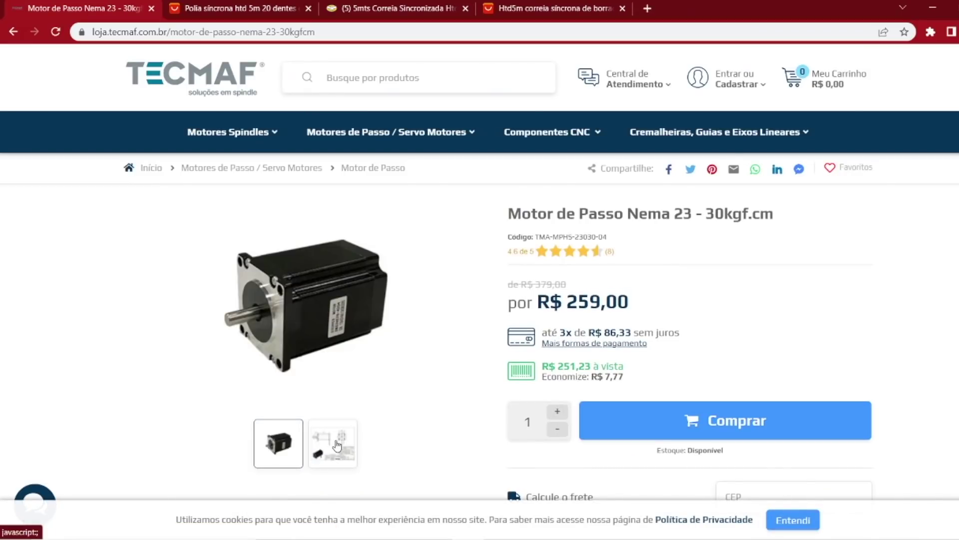
left_click(338, 445)
left_click(331, 322)
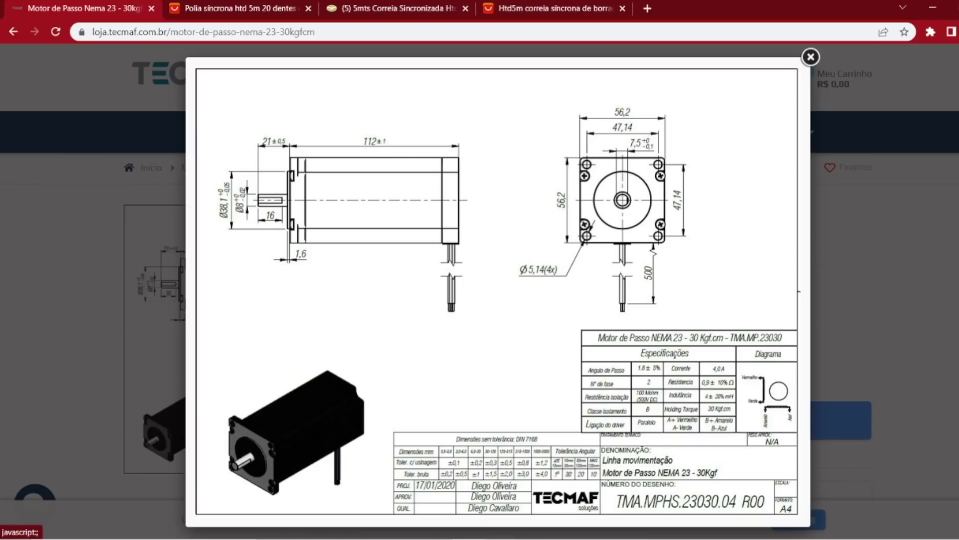
Step: Switch back to SketchUp and draw a 56.2 × 56.2 mm square beside the machine frame in top view
key("alt+Tab")
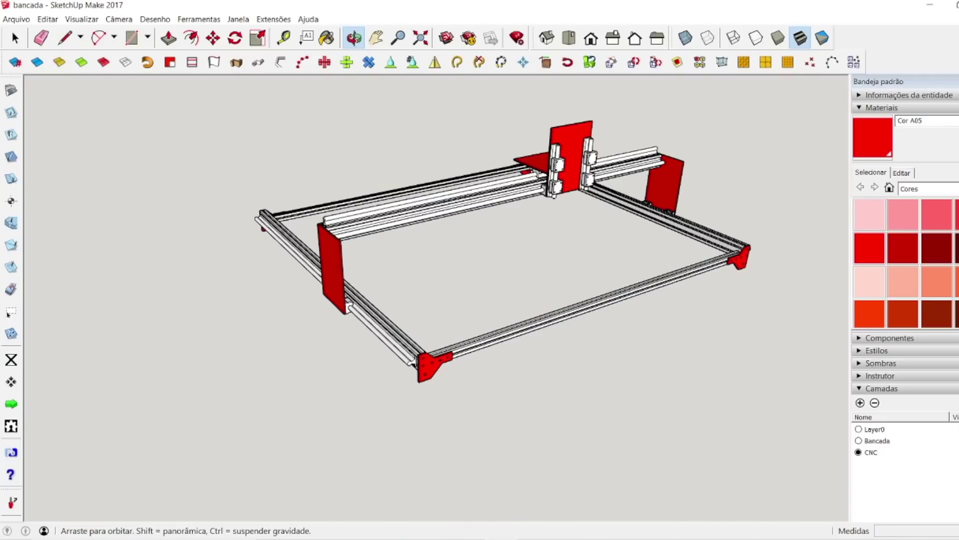
scroll(637, 259, "down", 3)
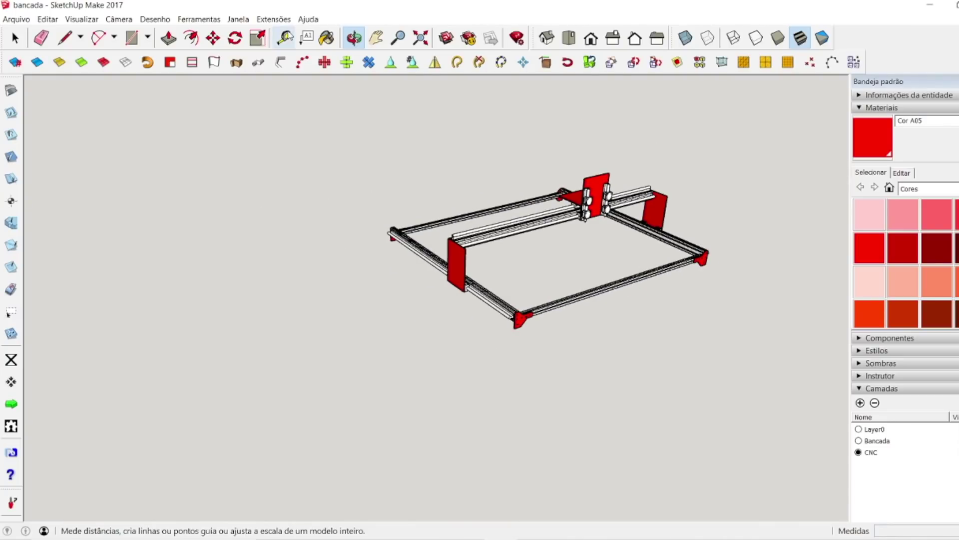
left_click(570, 41)
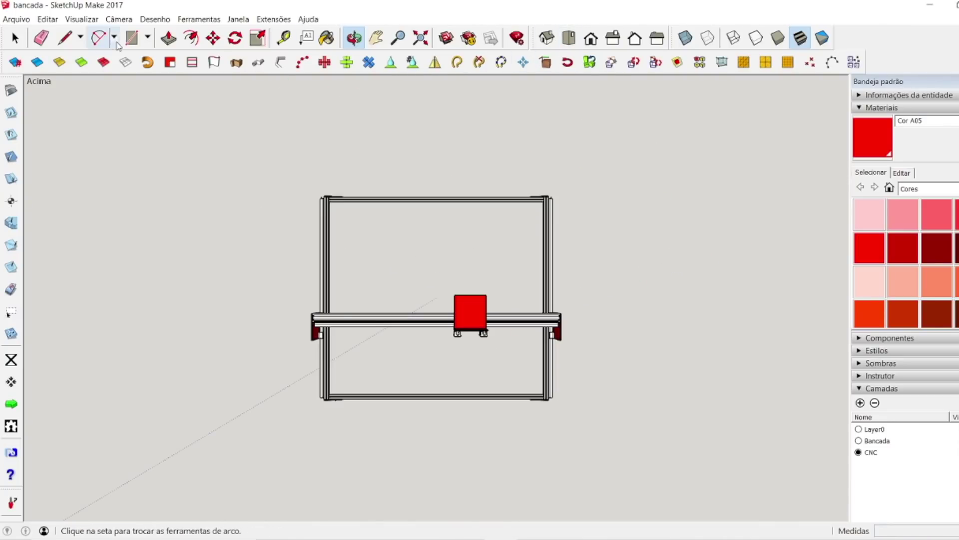
left_click(132, 40)
left_click(115, 217)
left_click(190, 292)
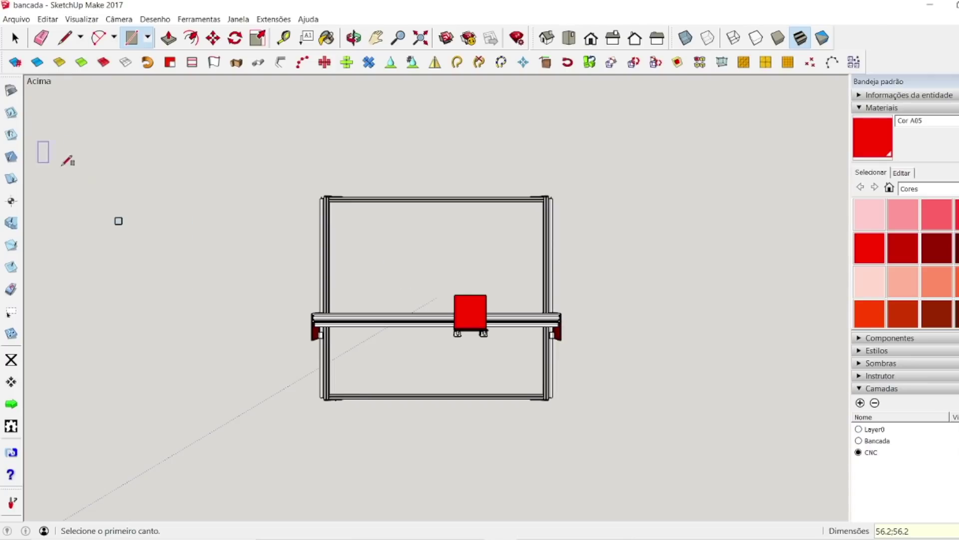
scroll(100, 205, "down", 2)
scroll(103, 214, "up", 6)
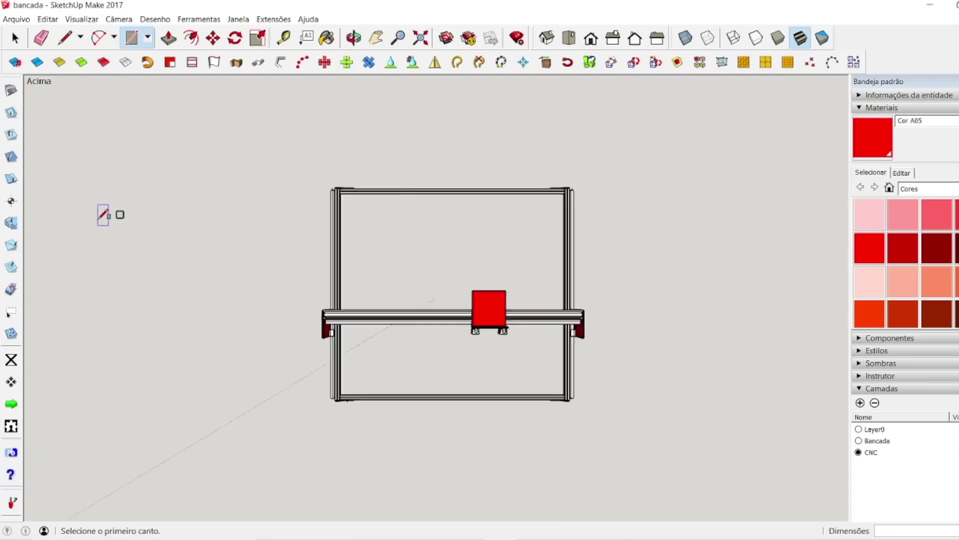
scroll(125, 209, "up", 7)
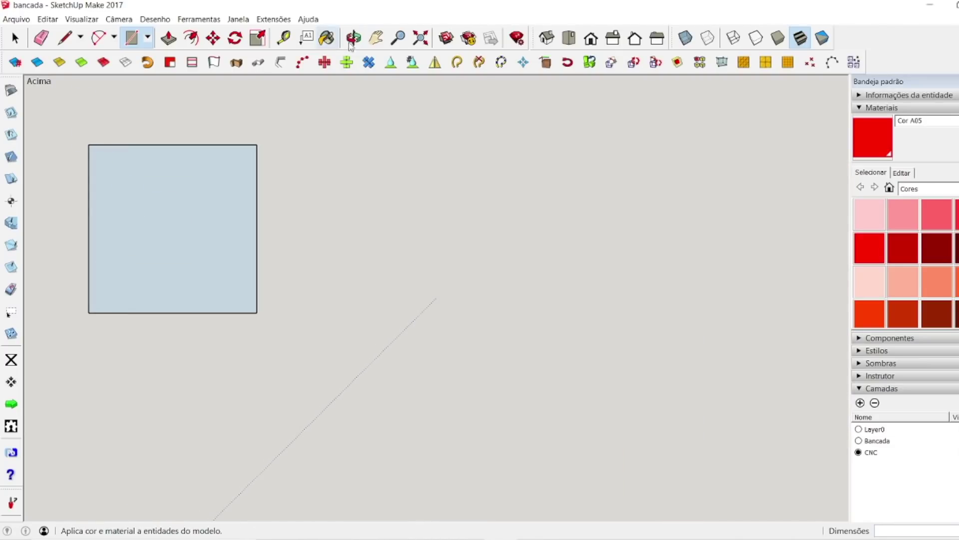
Step: Add guides through the square's centre in both directions and parallel guides marking the 47.14 mm screw-hole spacing
left_click(375, 37)
left_click_drag(119, 245, 326, 320)
scroll(415, 340, "up", 2)
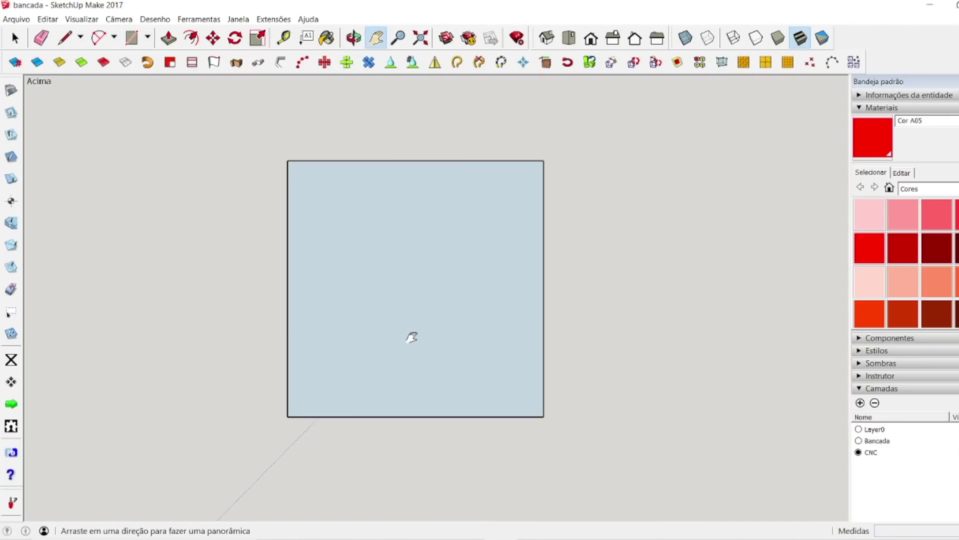
left_click(283, 37)
left_click(289, 228)
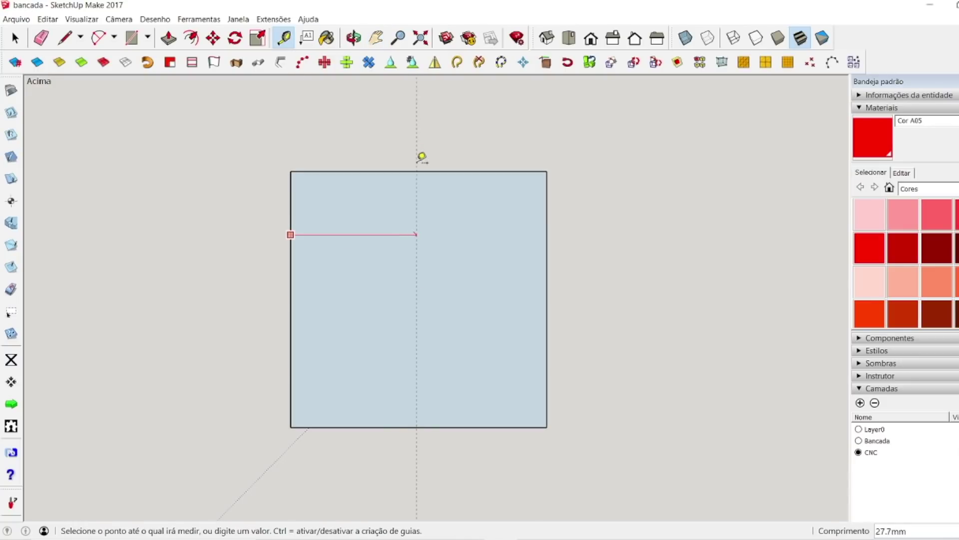
left_click(428, 170)
left_click(471, 171)
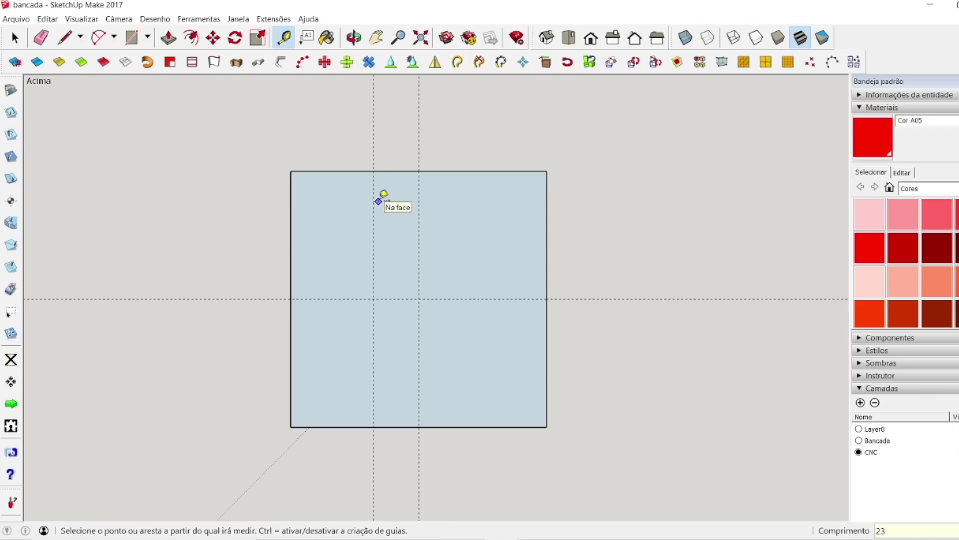
left_click(419, 209)
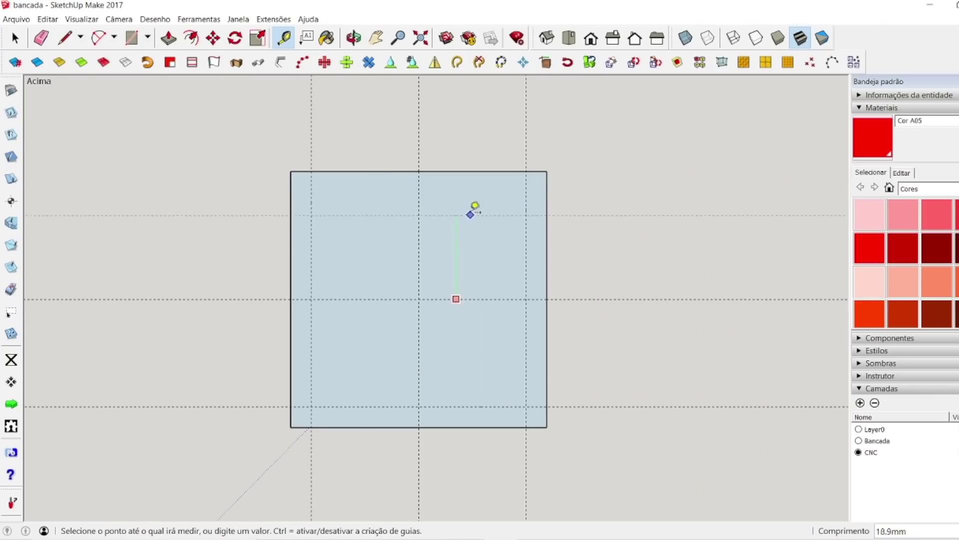
left_click(471, 398)
Step: Draw a 2.5 mm radius circle at each outer guide intersection, then delete the circle faces and the outer guides
key("c")
left_click(311, 192)
type("2,5")
key("Return")
left_click(525, 191)
key("Return")
left_click(310, 406)
key("Return")
left_click(525, 406)
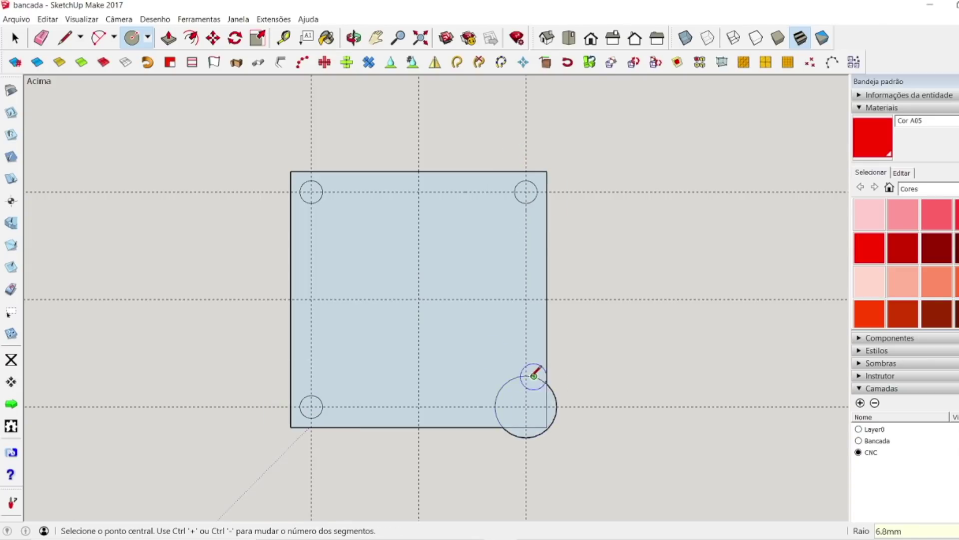
key("Return")
key("space")
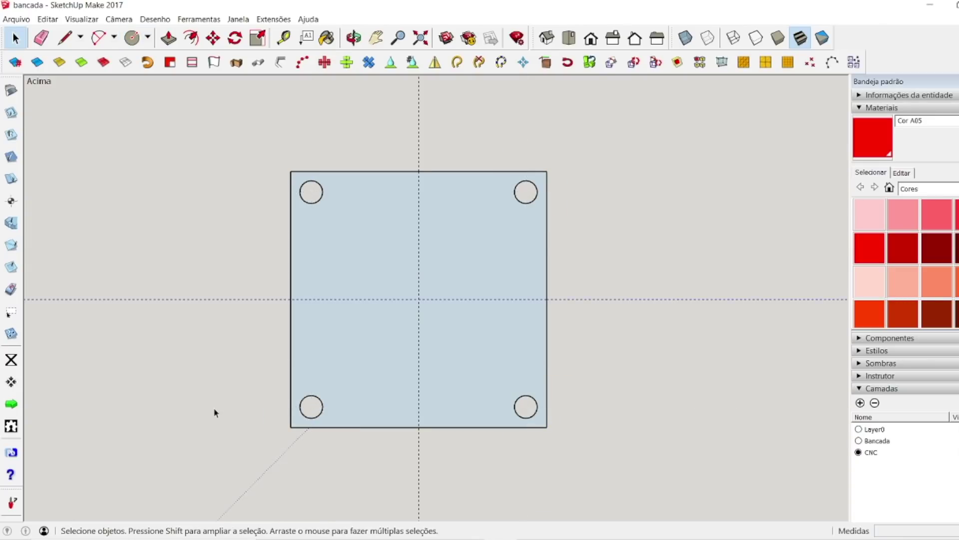
Step: Check the Nema 23 drawing in the browser and mark the centre point of all four corner holes in SketchUp
key("alt+Tab")
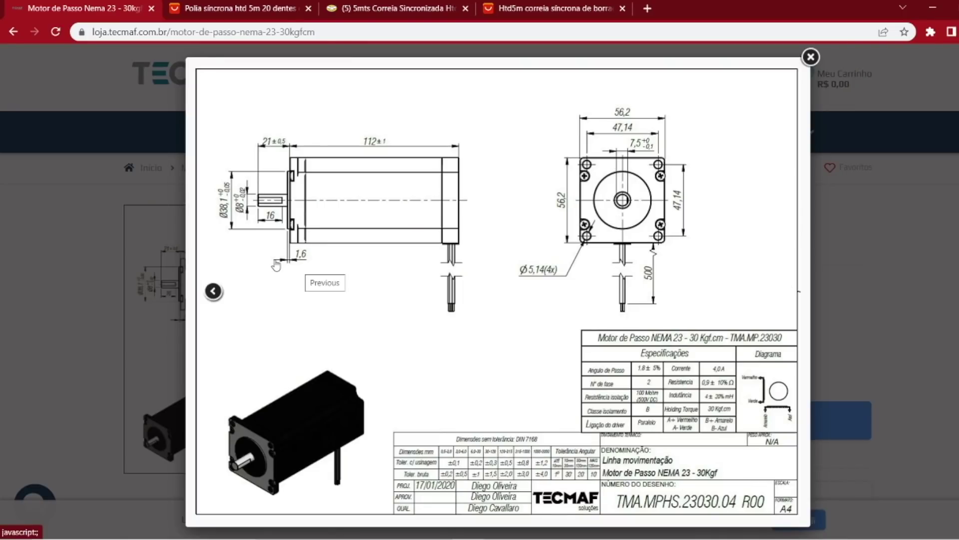
key("alt+Tab")
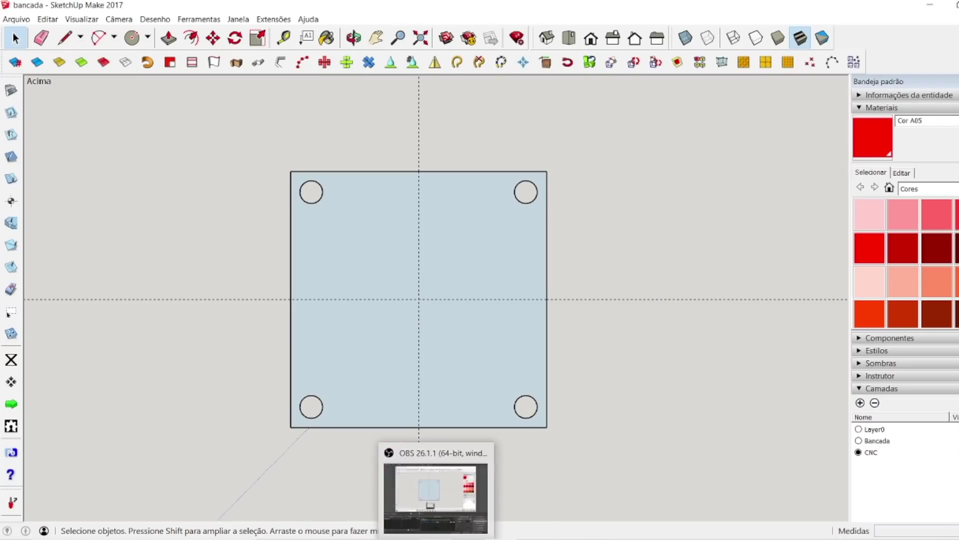
key("t")
key("space")
right_click(315, 198)
left_click(608, 301)
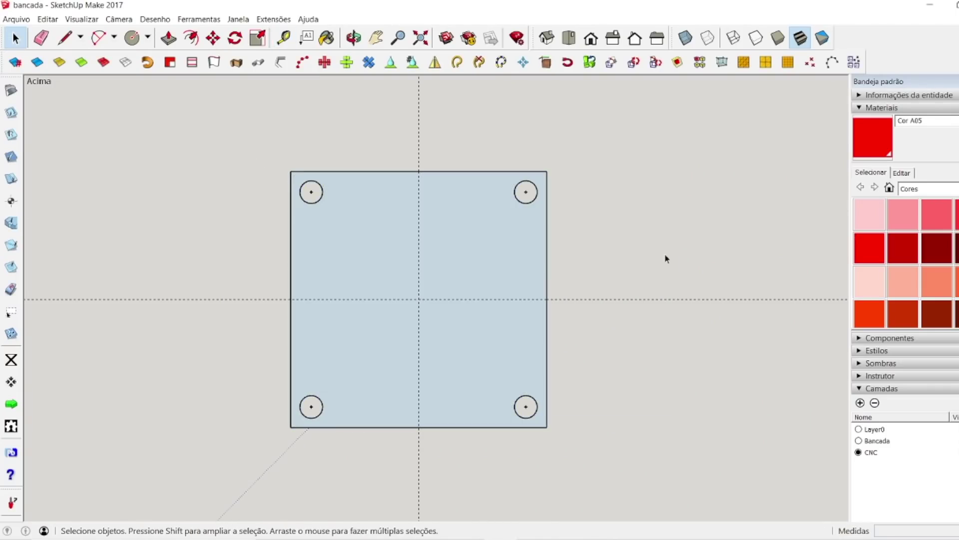
Step: Draw a larger concentric circle around each corner hole and remove the arcs outside the square
key("c")
left_click(341, 192)
double_click(525, 192)
double_click(526, 407)
double_click(311, 406)
key("space")
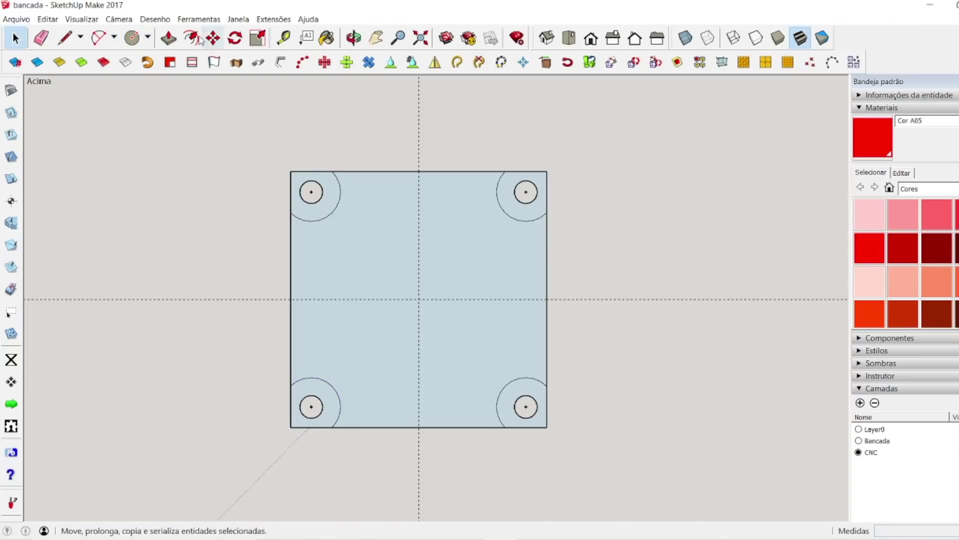
Step: Extend each corner arc with straight lines to the square's edges and erase the leftover arc pieces and line stubs
left_click(65, 38)
scroll(350, 209, "up", 3)
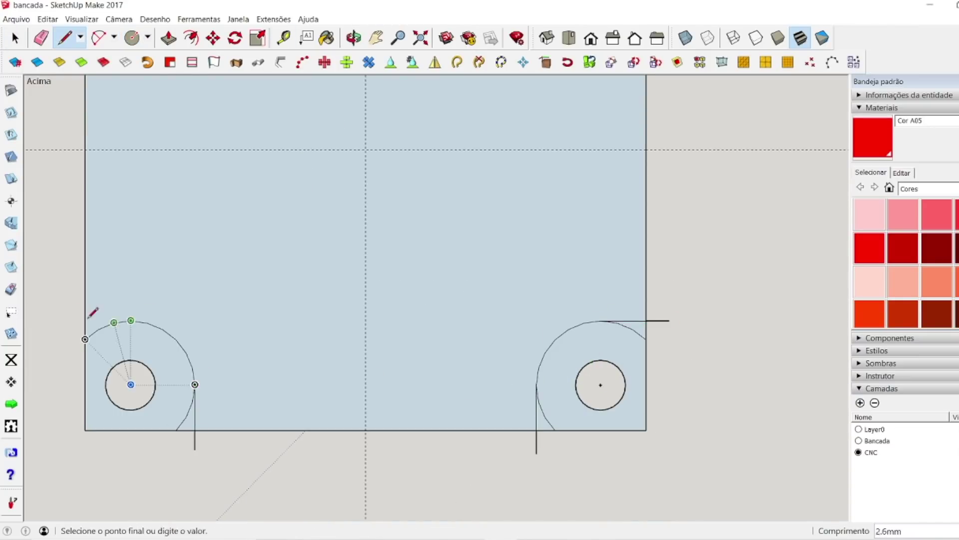
left_click(86, 320)
key("space")
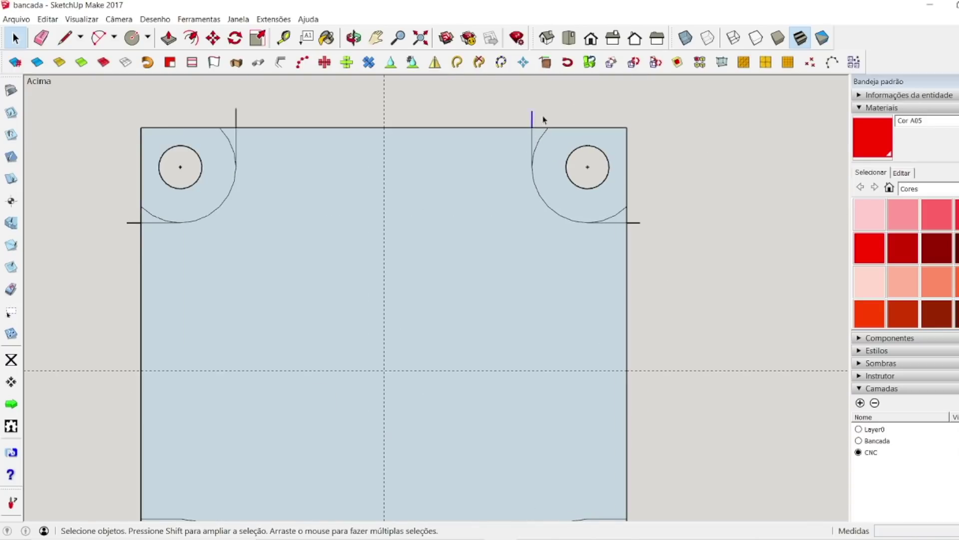
scroll(389, 214, "down", 4)
Step: Paint the square's central face and corner faces with the grey material Cor M03
mouse_move(390, 213)
middle_mouse_down()
mouse_move(174, 156)
mouse_move(160, 130)
middle_mouse_up()
left_click(327, 38)
scroll(952, 268, "down", 5)
scroll(952, 267, "up", 3)
left_click(287, 290)
key("ctrl+z")
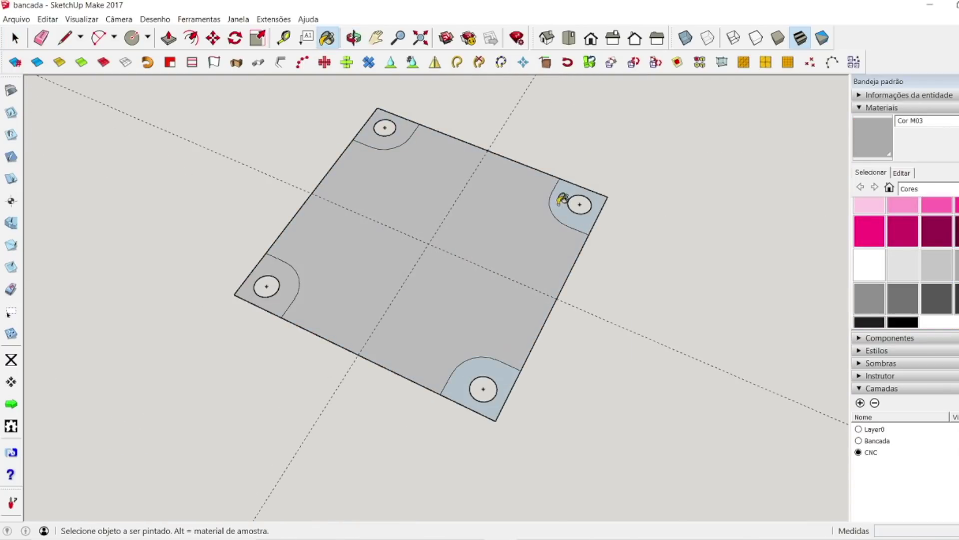
Step: Extrude the four corner pads around the screw holes to the same height with Push/Pull
key("p")
double_click(290, 279)
double_click(400, 142)
double_click(575, 212)
double_click(483, 387)
Step: Raise the central face above the four corner pads with Push/Pull to form the stepped motor flange
left_click(347, 275)
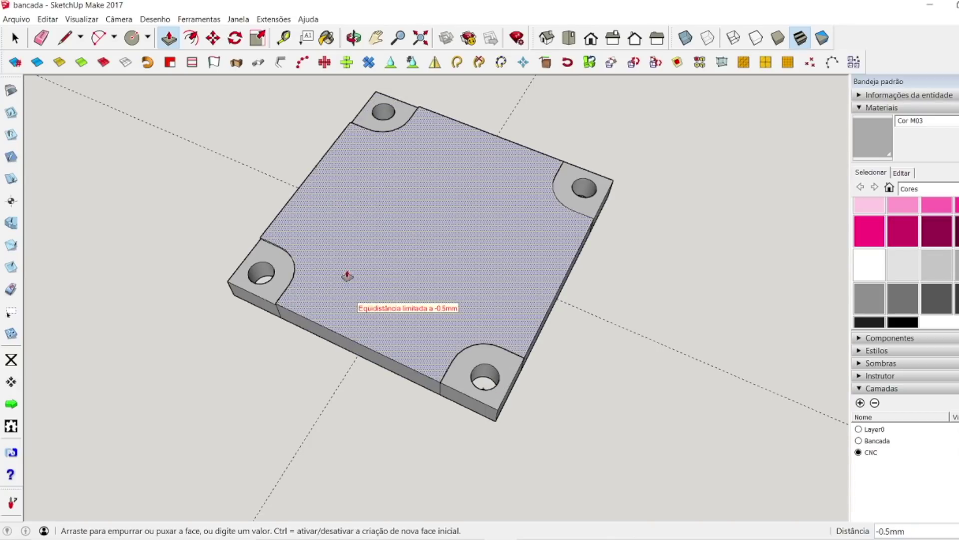
left_click(381, 272)
mouse_move(381, 272)
middle_mouse_down()
mouse_move(498, 271)
mouse_move(585, 507)
mouse_move(565, 280)
mouse_move(503, 205)
mouse_move(285, 270)
middle_mouse_up()
key("l")
key("ctrl+z")
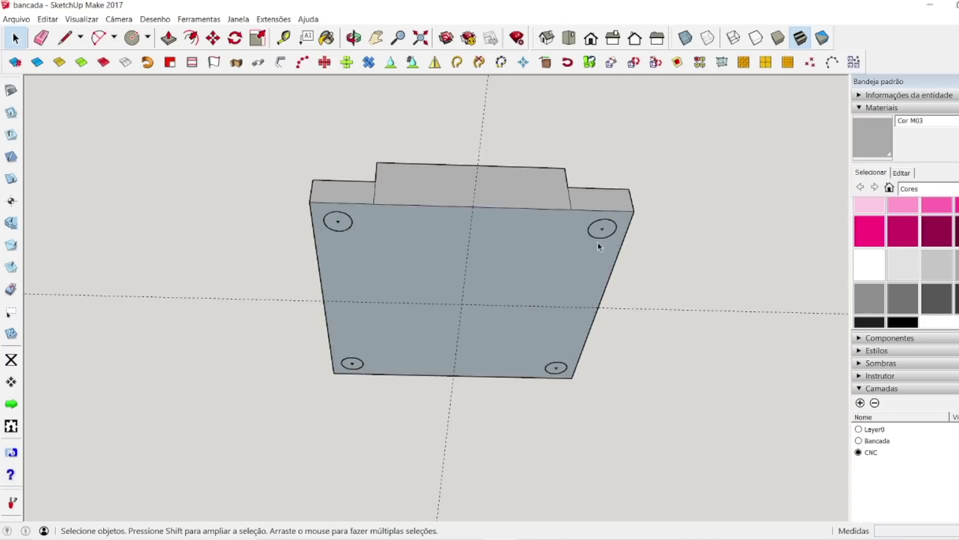
middle_click_drag(364, 365, 358, 207)
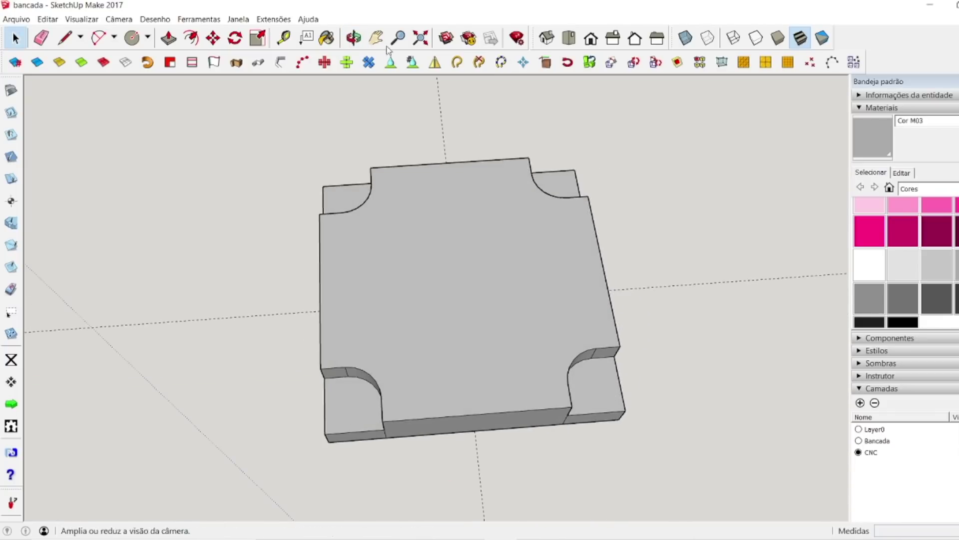
Step: Redraw the screw-hole circles on the flange's underside, centred on the four marked points
key("c")
middle_click_drag(455, 105, 315, 267)
left_click(308, 241)
type("2")
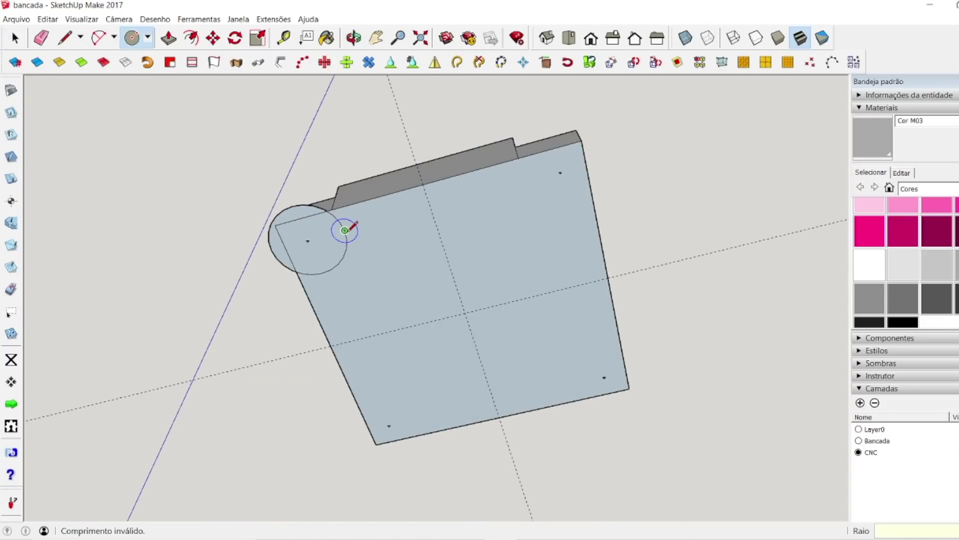
key("Return")
left_click(560, 173)
left_click(569, 161)
left_click(390, 426)
left_click(400, 418)
left_click(604, 378)
left_click(616, 372)
Step: Cut the four screw holes through the flange's corner pads with Push/Pull
key("p")
double_click(316, 246)
middle_click_drag(389, 423, 349, 321)
Step: Copy the flange's raised top face twice beside it and extrude one copy into the motor's grey end cap
key("space")
left_click(350, 321)
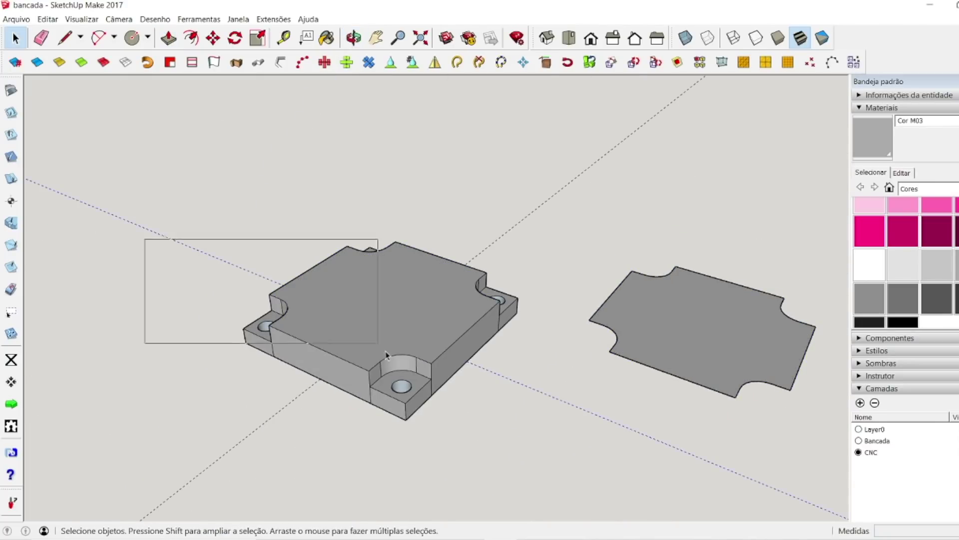
scroll(304, 295, "down", 3)
key("p")
left_click_drag(501, 304, 501, 295)
Step: Paint the remaining face copy with the black material Cor M08 and extrude it into the tall motor body
key("b")
left_click(903, 261)
left_click(574, 232)
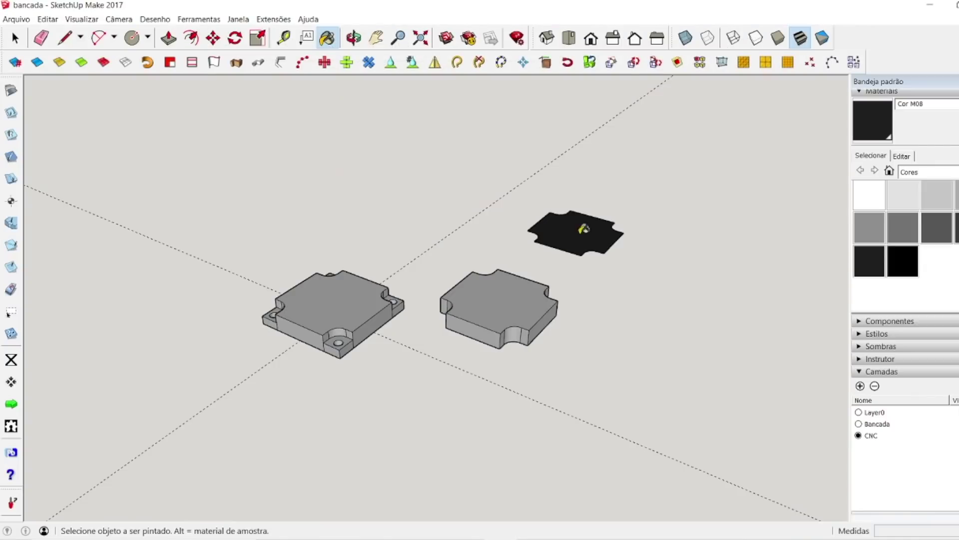
key("p")
left_click_drag(567, 227, 589, 187)
Step: Move the black motor body onto the flange, aligning its notched corner with the flange's corner
key("space")
left_click(584, 165)
key("m")
left_click_drag(529, 231, 338, 332)
left_click(338, 333)
key("space")
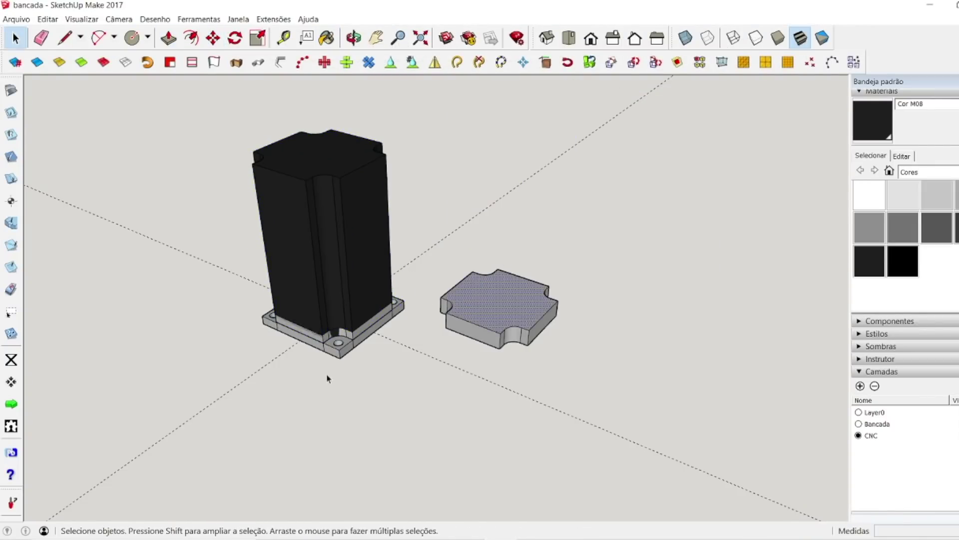
Step: Move the grey end cap onto the free end of the black motor body, aligned corner to corner
right_click(443, 323)
key("Escape")
key("m")
left_click(444, 323)
left_click(300, 239)
key("space")
Step: Consult the motor drawing in the browser and draw a 19.05 mm radius circle centred on the flange's outer face
scroll(299, 350, "up", 3)
scroll(350, 325, "down", 2)
left_click(380, 250)
scroll(383, 328, "up", 4)
key("m")
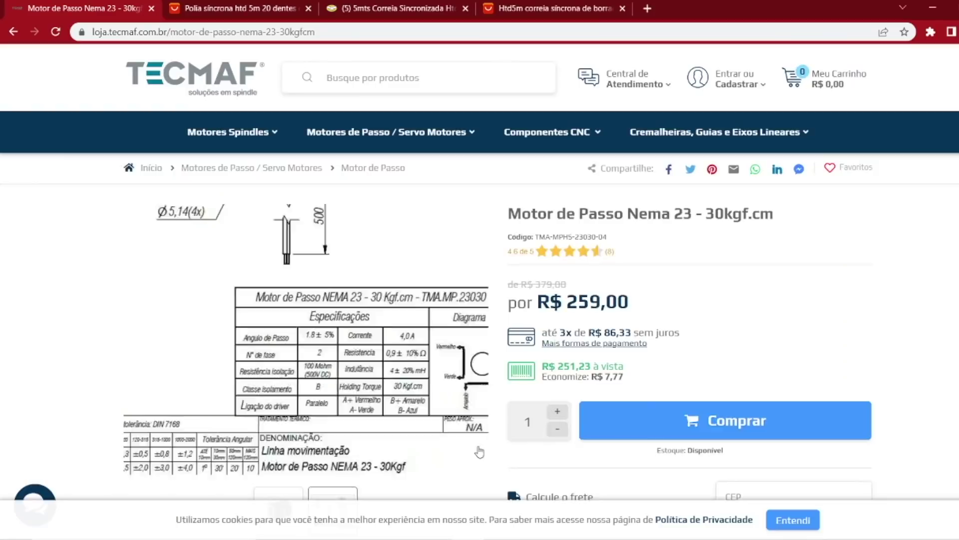
left_click(228, 209)
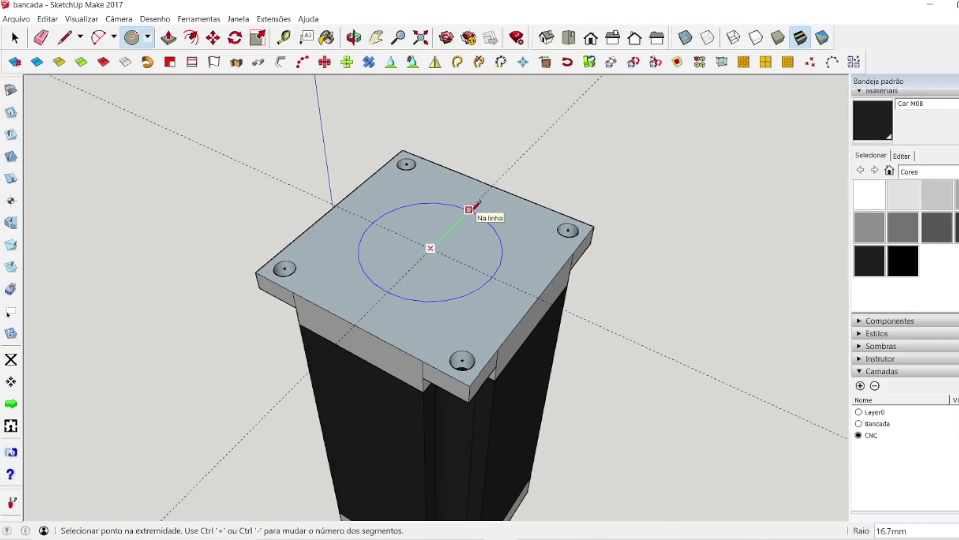
left_click(477, 204)
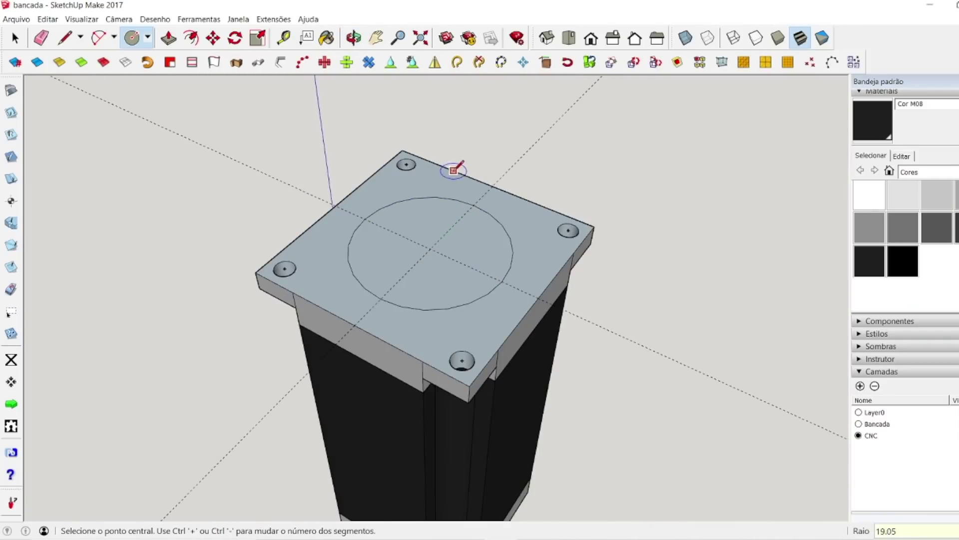
Step: Extrude the central circle on the flange into a shallow round boss
key("space")
left_click(429, 203)
key("p")
left_click(395, 257)
type("1")
key("Return")
Step: Draw the 8 mm diameter shaft circle at the boss's centre and extrude it outward into the motor shaft
key("space")
left_click(514, 238)
left_click(627, 321)
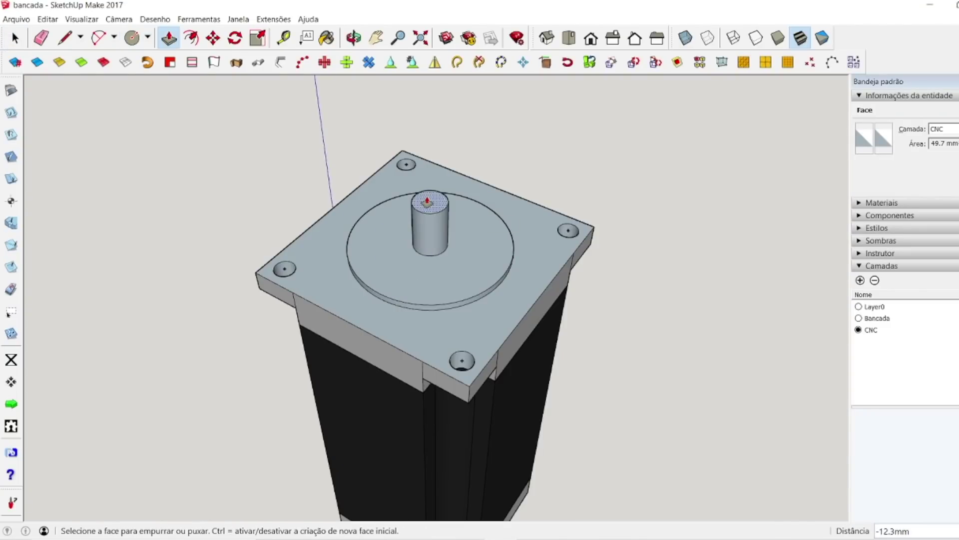
left_click_drag(432, 215, 427, 178)
key("space")
scroll(452, 254, "up", 5)
middle_click_drag(427, 178, 453, 253)
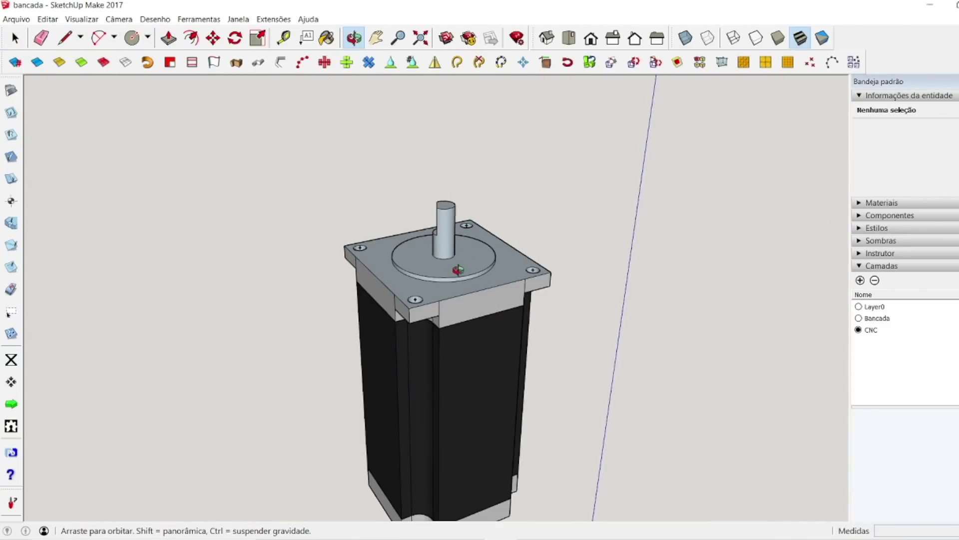
scroll(457, 270, "down", 3)
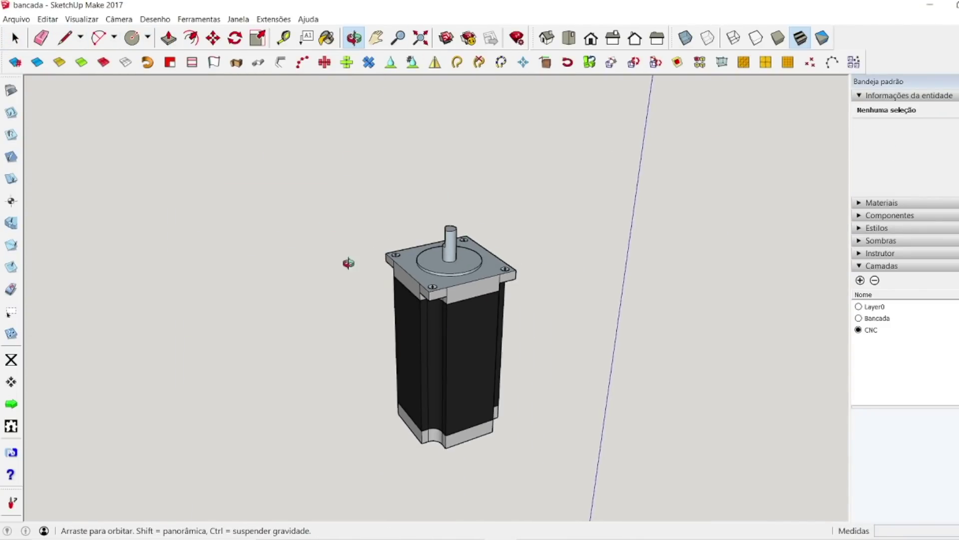
Step: Group the loose geometry of the motor's front flange, round boss and shaft, leaving out the body and end cap
key("space")
left_click_drag(288, 180, 550, 503)
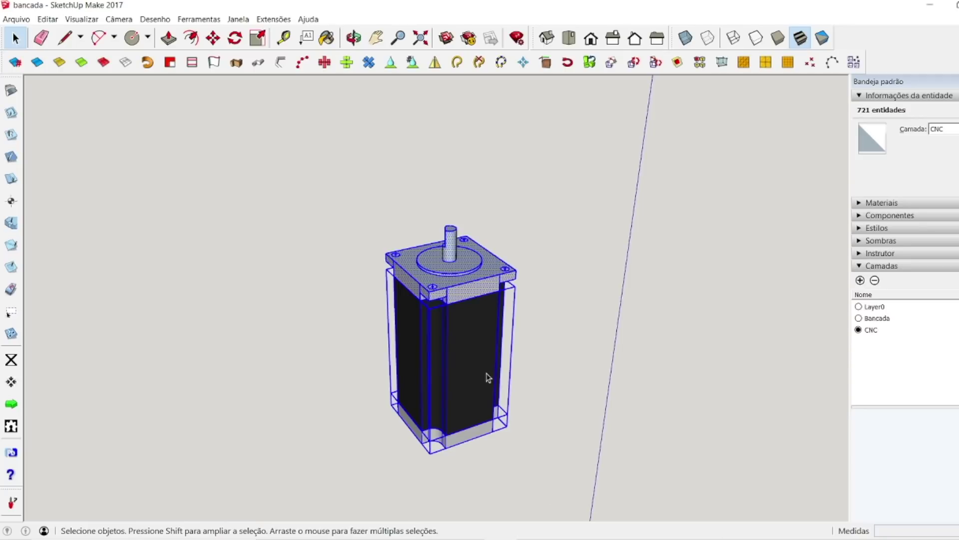
left_click_drag(326, 144, 543, 356)
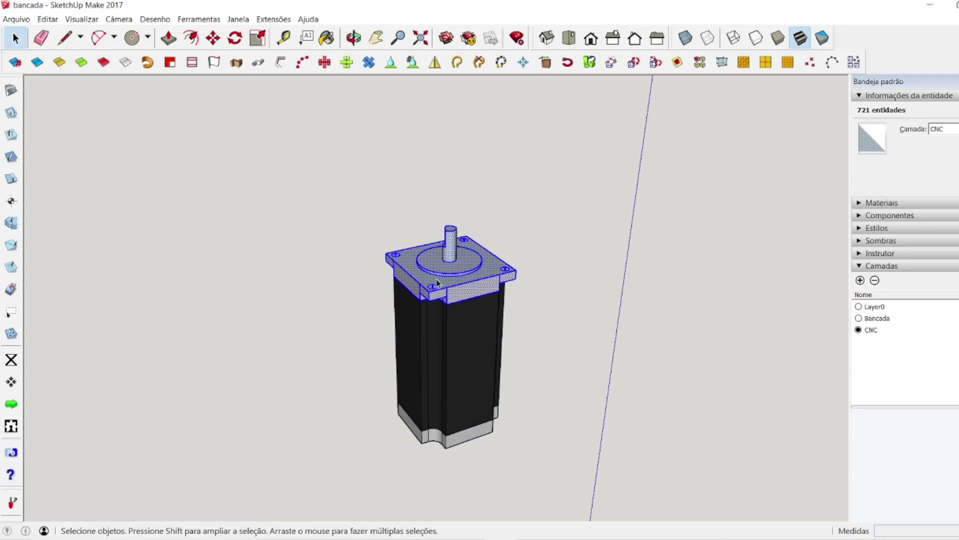
right_click(436, 279)
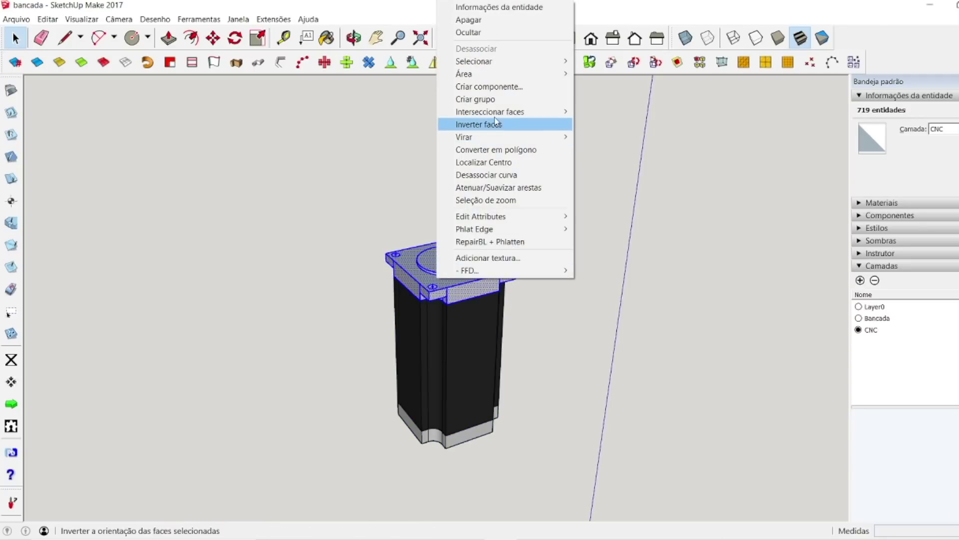
left_click(487, 99)
left_click(338, 180)
Step: Combine the flange, black body and end cap into a single motor group and save the model
left_click_drag(304, 171, 567, 503)
right_click(472, 380)
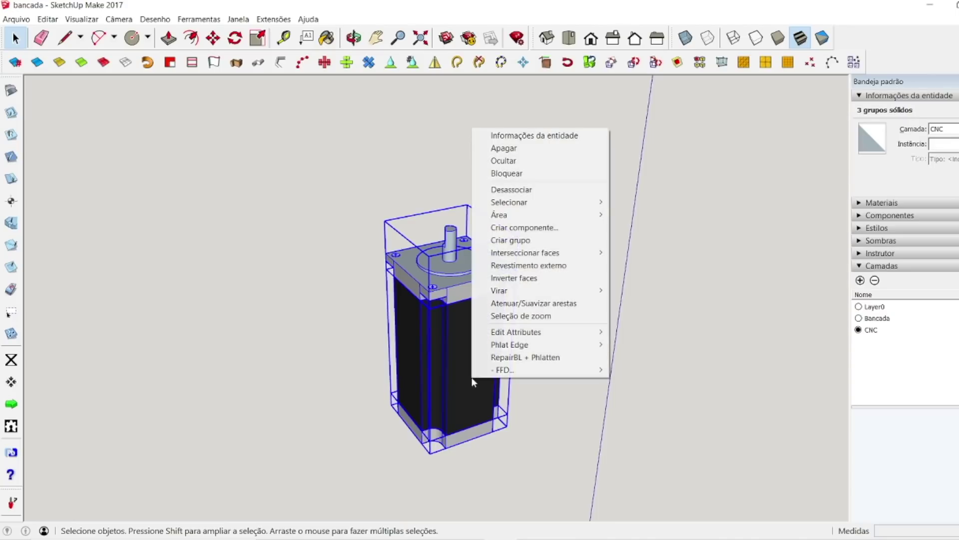
left_click(529, 243)
left_click(332, 411)
left_click(26, 14)
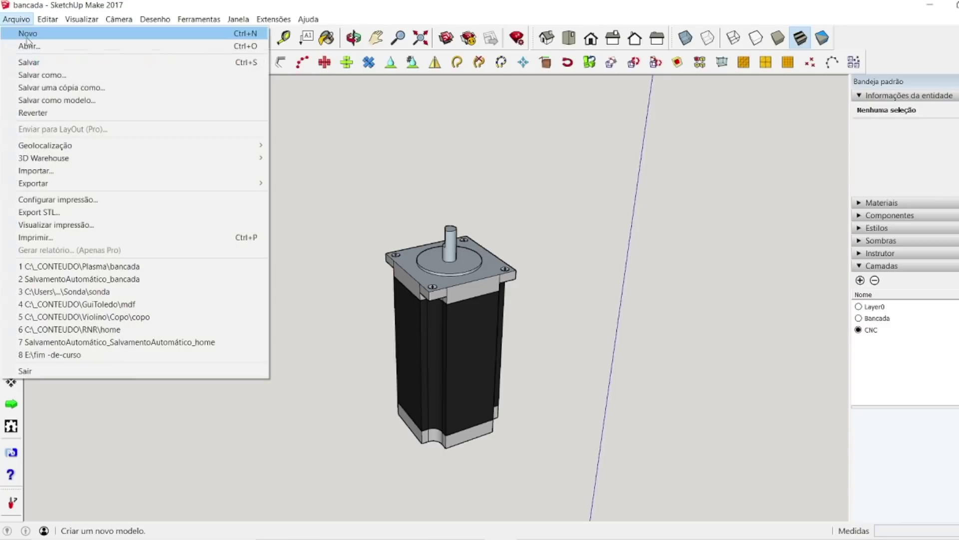
left_click(40, 61)
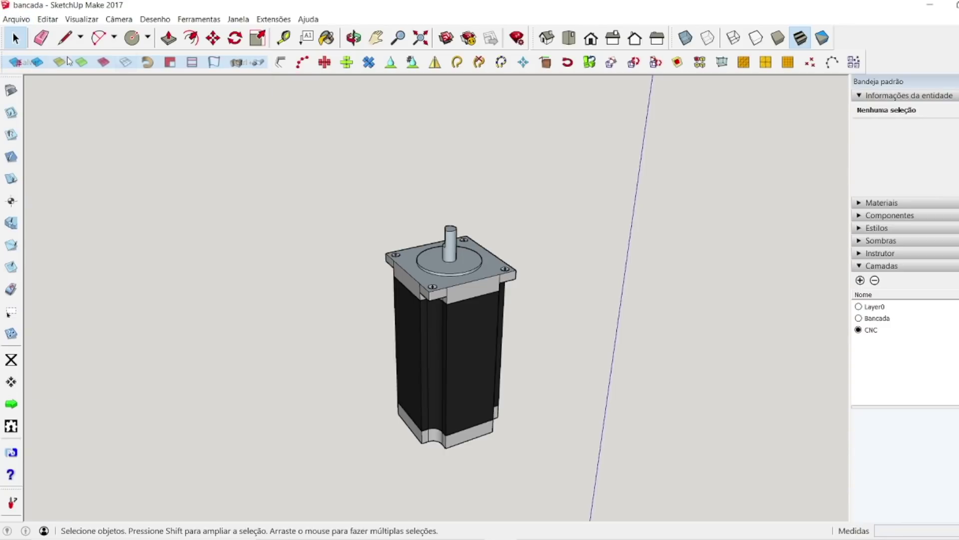
Step: Rotate the motor group so it lies horizontally with its shaft pointing toward the CNC frame
left_click(353, 38)
left_click_drag(479, 150, 437, 323)
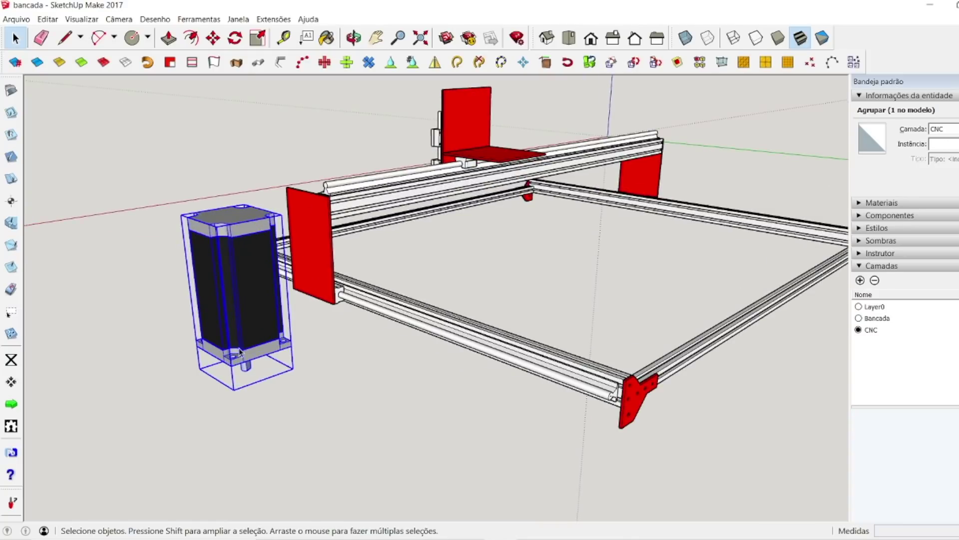
left_click(213, 38)
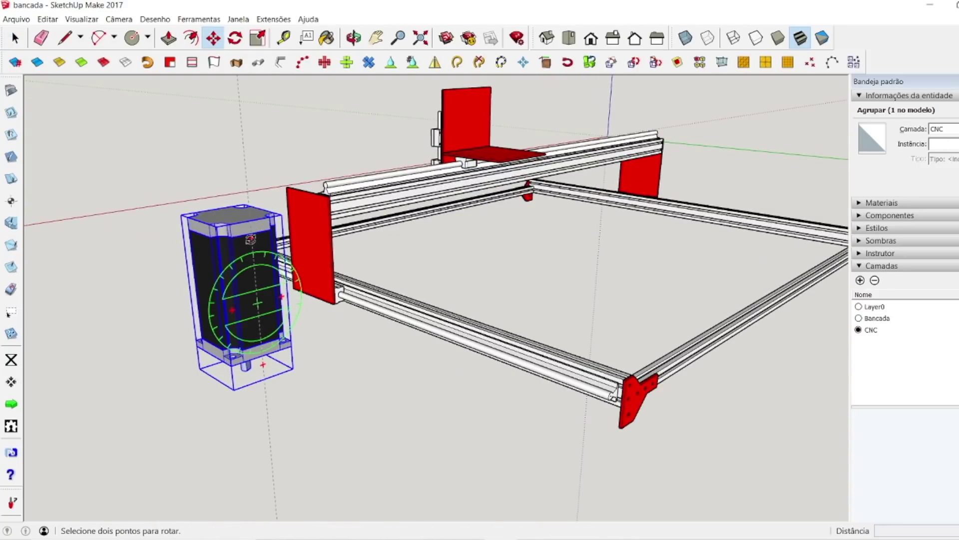
left_click(249, 241)
left_click(241, 349)
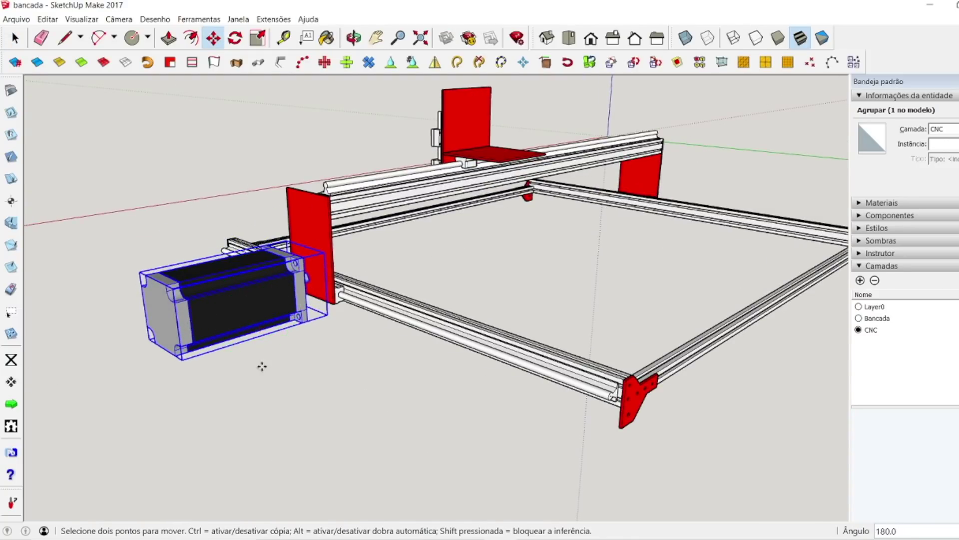
key("space")
left_click(263, 378)
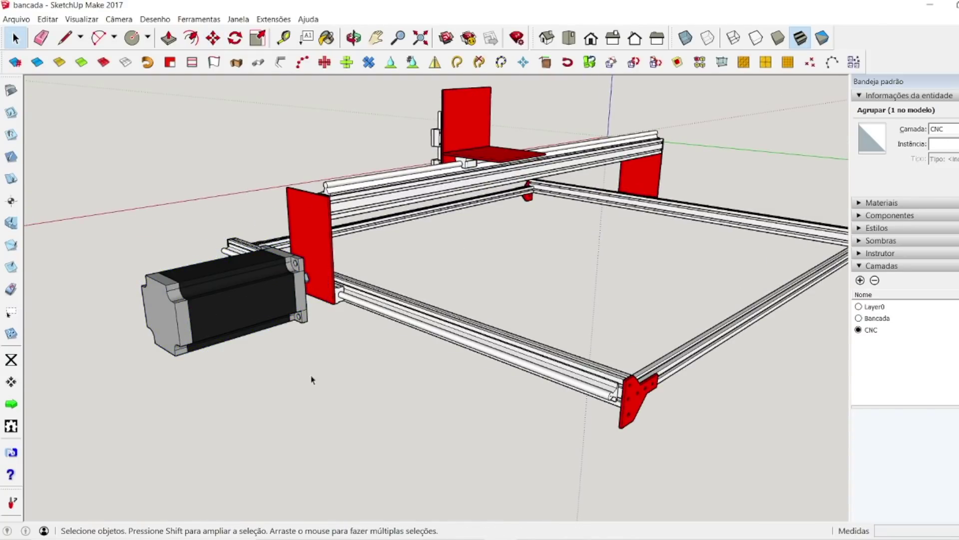
Step: Move the motor along the red axis, closer to the side of the CNC frame
left_click(353, 38)
scroll(467, 214, "down", 3)
left_click_drag(475, 214, 102, 183)
key("space")
left_click(174, 196)
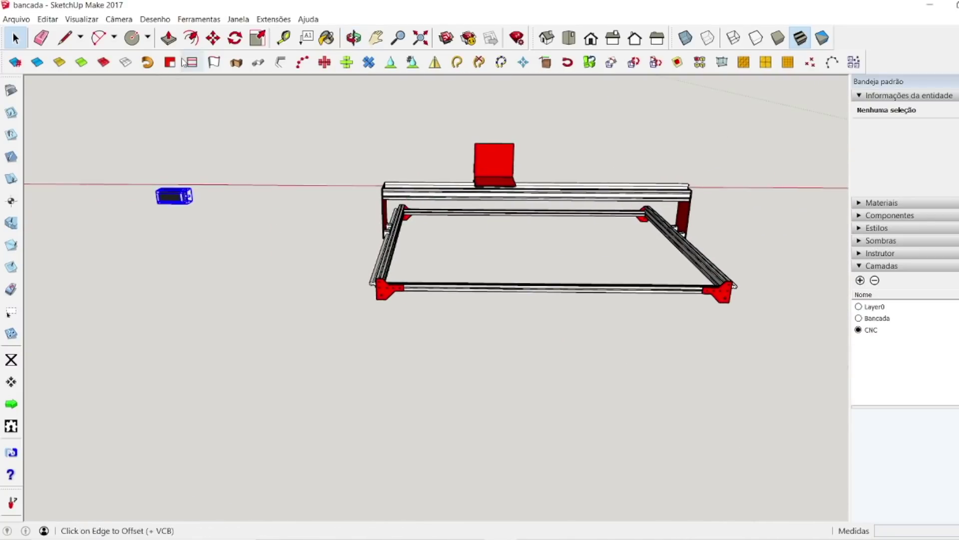
left_click(213, 38)
left_click(182, 196)
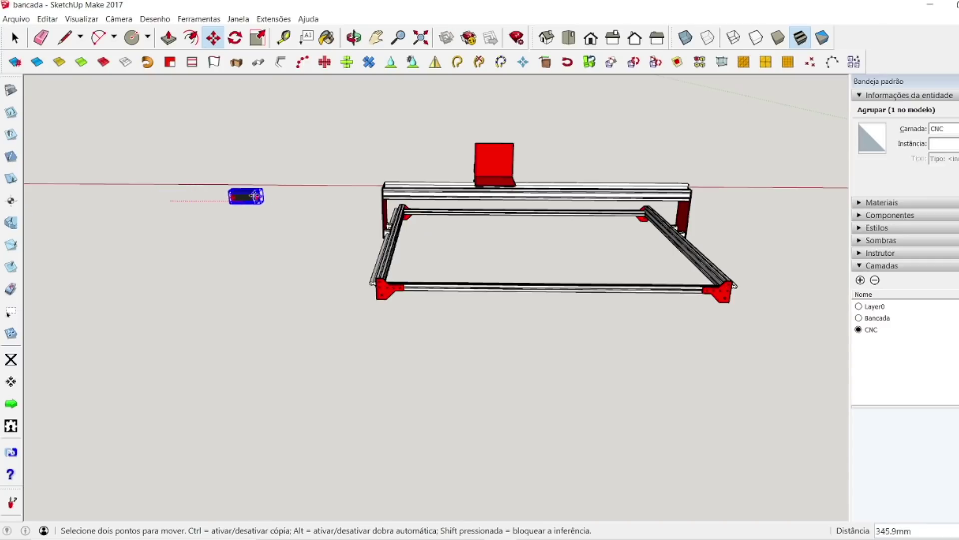
left_click(305, 197)
key("space")
left_click(302, 292)
scroll(299, 199, "up", 3)
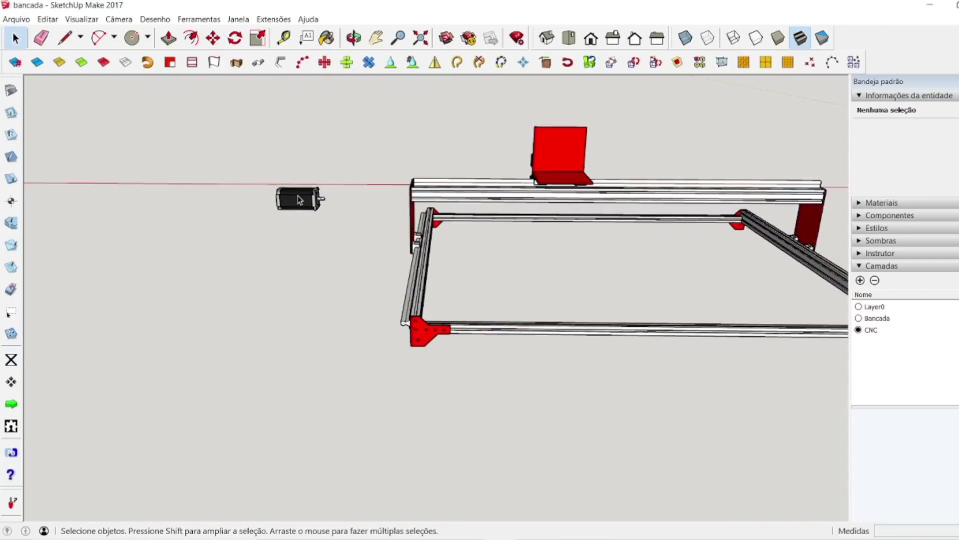
scroll(299, 200, "up", 4)
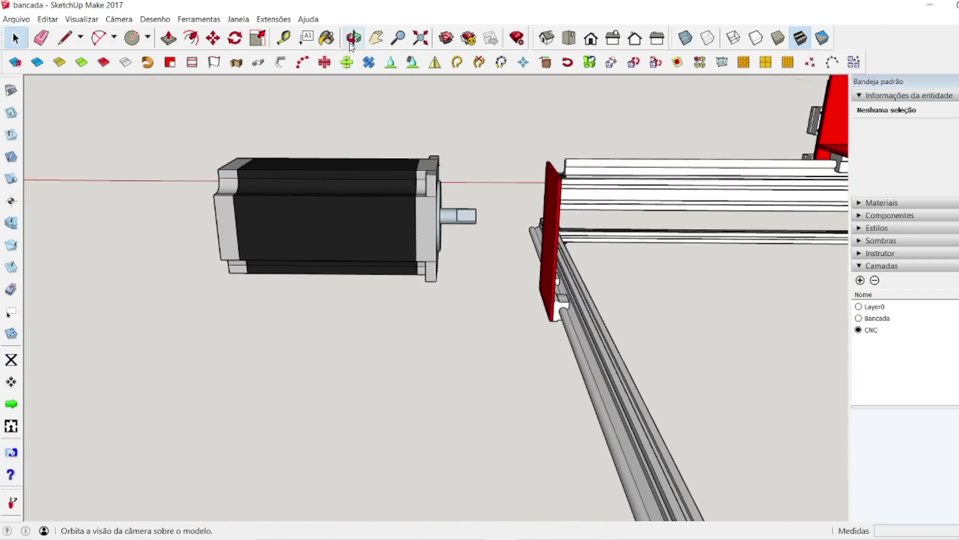
left_click(353, 39)
left_click_drag(381, 145, 381, 237)
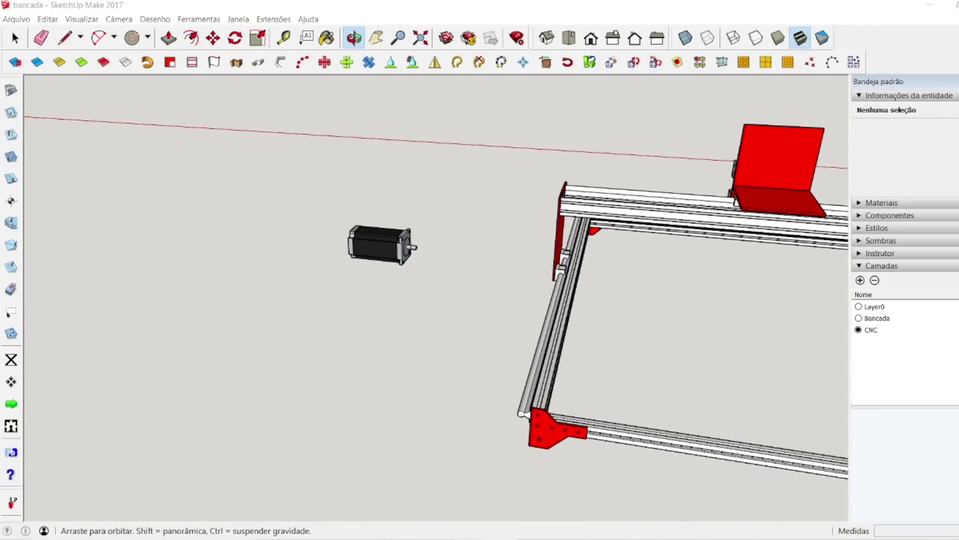
Step: Switch to the browser and examine the HTD-5M tooth profile, the 15 mm synchronous belt listing and the 20-tooth pulley page
key("alt+Tab")
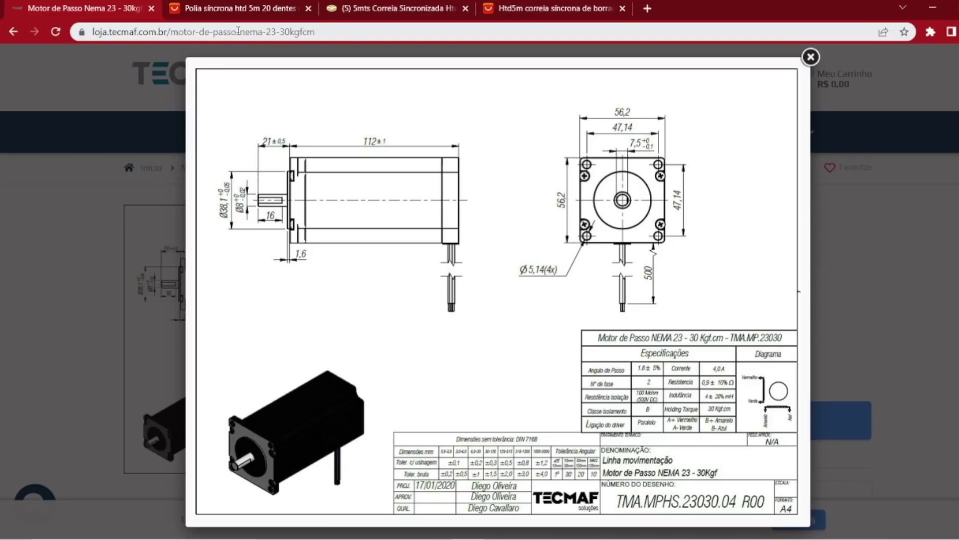
left_click(550, 13)
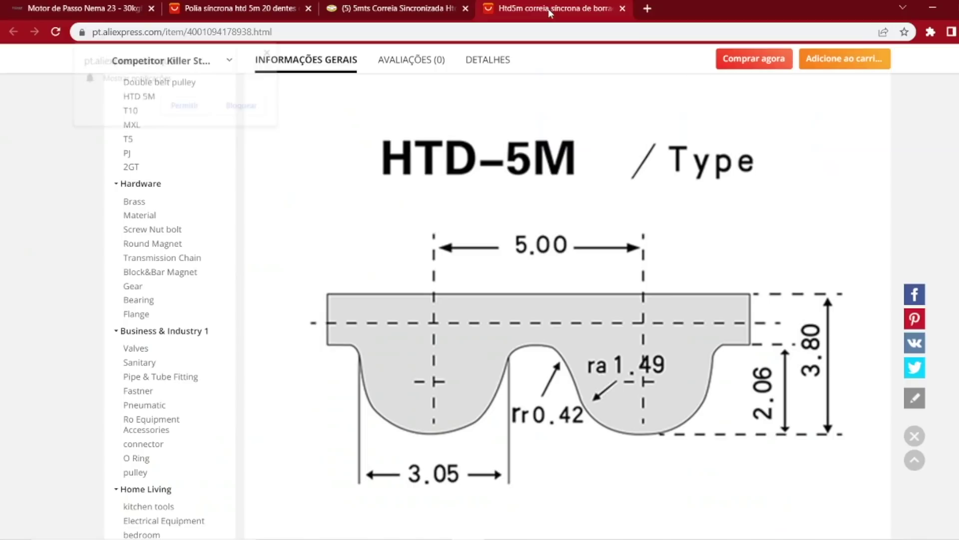
left_click(404, 9)
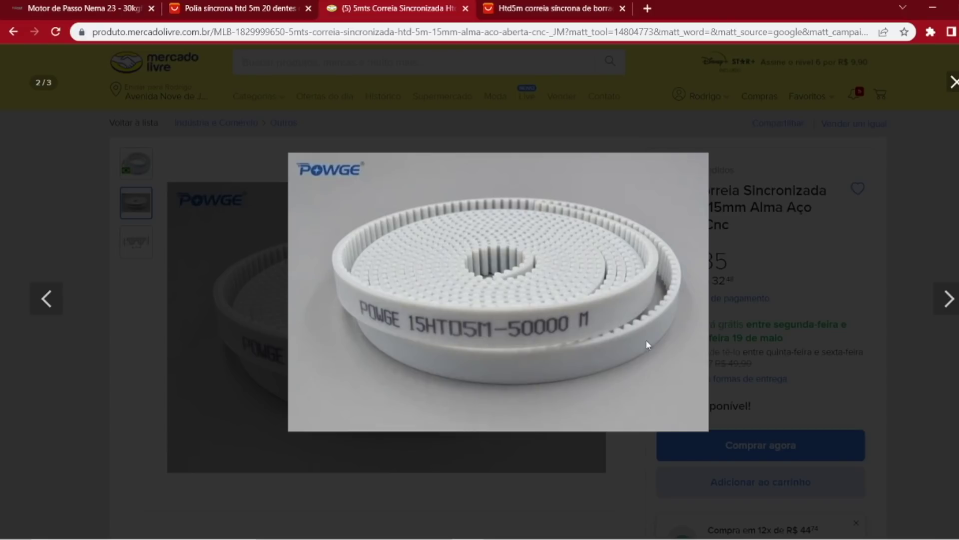
key("ctrl+Tab")
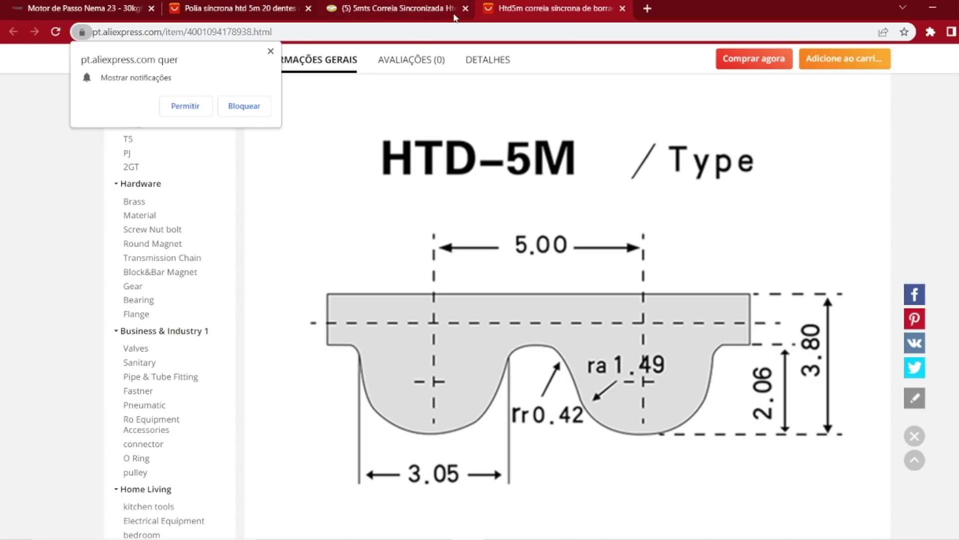
left_click(400, 8)
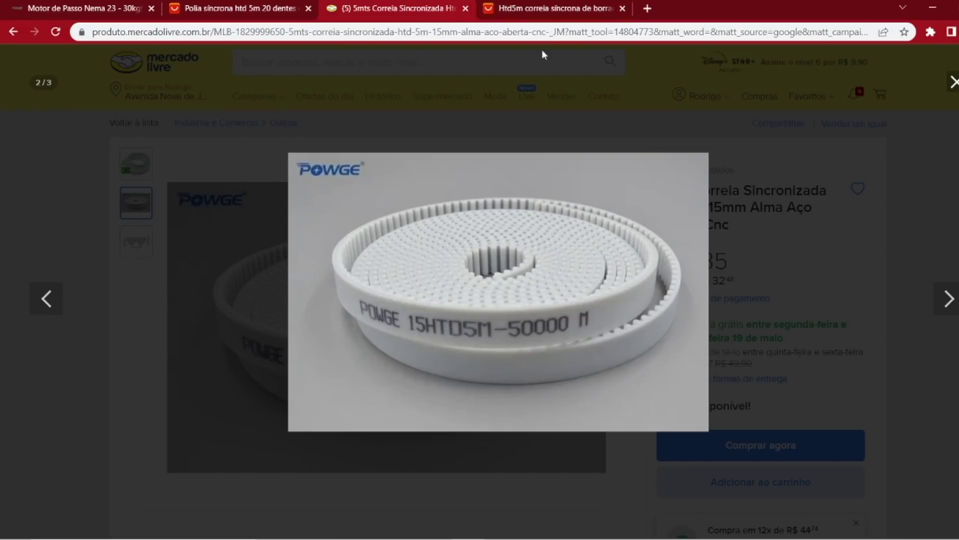
left_click(536, 11)
left_click(255, 10)
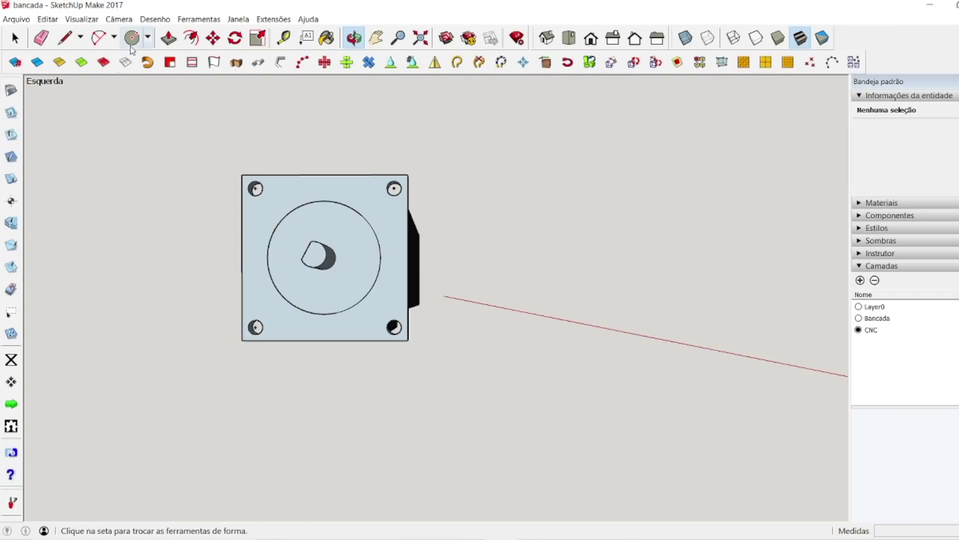
Step: Draw a circle of 17.5 mm radius in the empty space beside the motor as the pulley flange outline
left_click(132, 38)
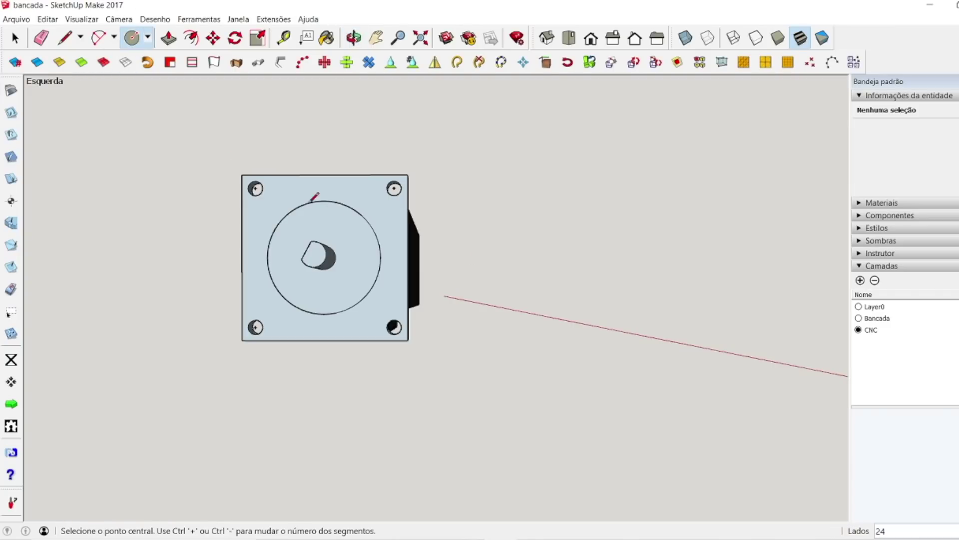
left_click(574, 232)
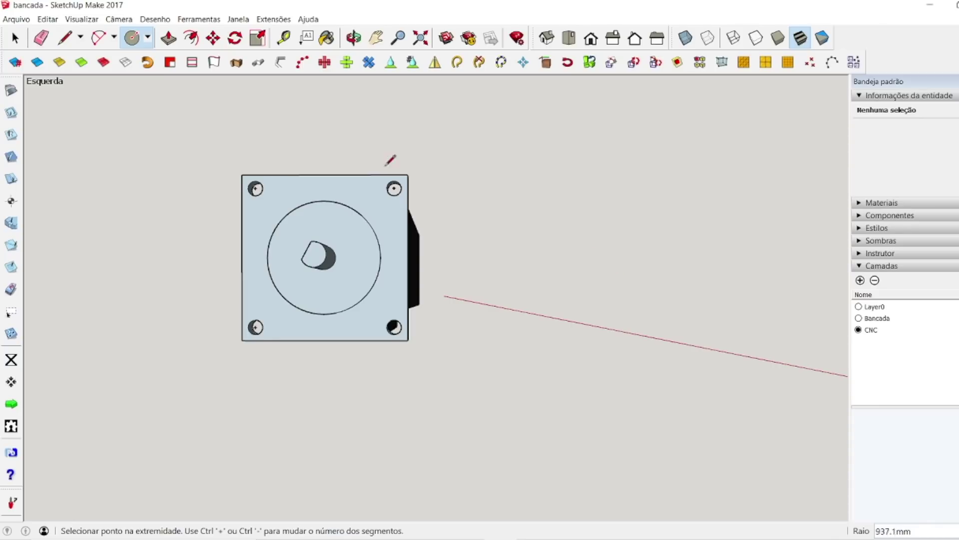
key("F2")
type("17.5")
key("Return")
key("space")
scroll(499, 312, "down", 3)
scroll(499, 312, "up", 10)
scroll(493, 323, "up", 2)
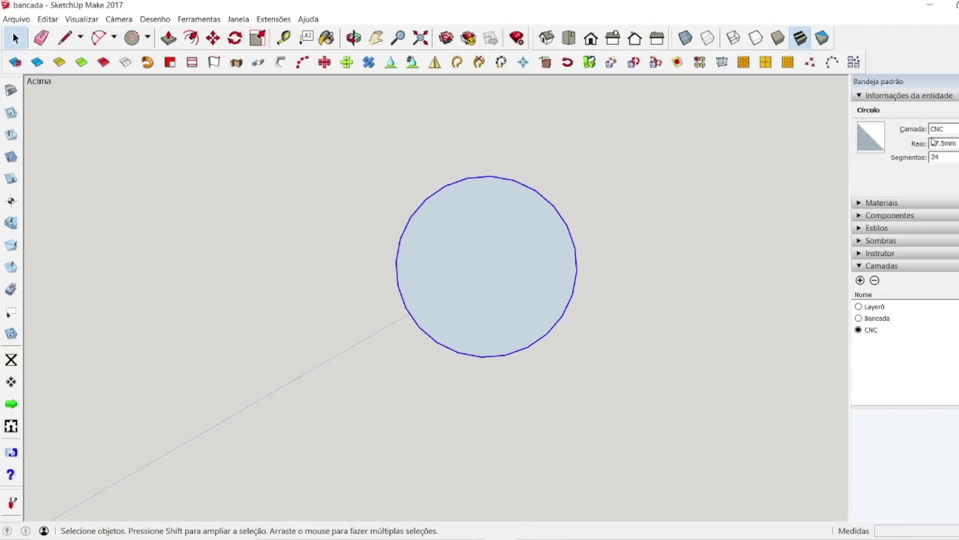
Step: Smooth the pulley flange circle by setting its segment count to 50
double_click(936, 157)
type("96")
key("Return")
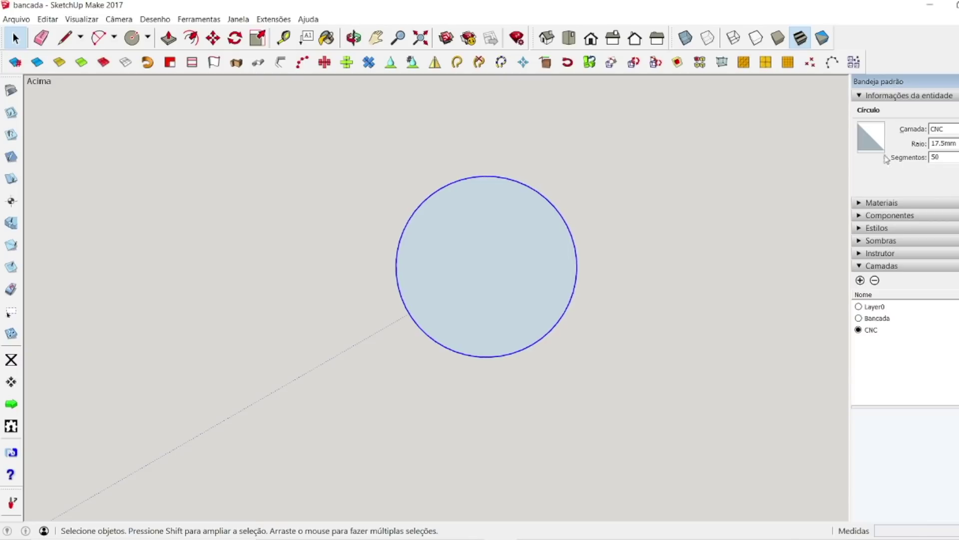
left_click(702, 237)
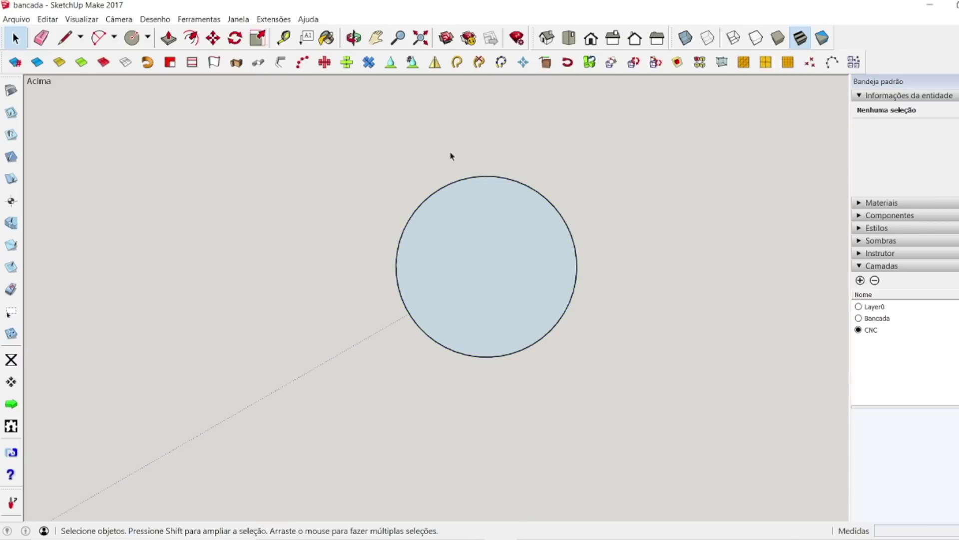
Step: Extrude the pulley flange circle upward by 1 mm into a thin disc
left_click(354, 38)
left_click_drag(495, 210, 501, 236)
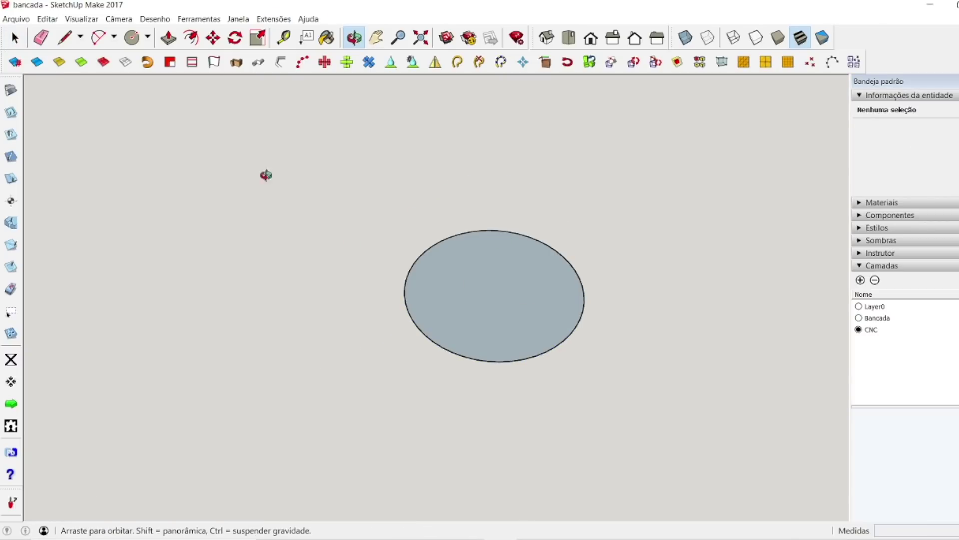
left_click(169, 38)
left_click(510, 334)
left_click(506, 326)
type("1")
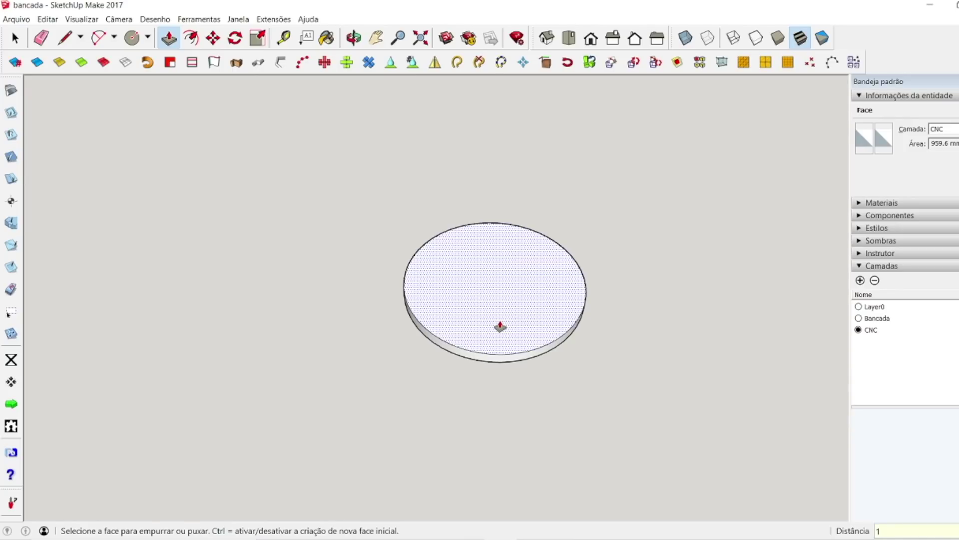
key("Return")
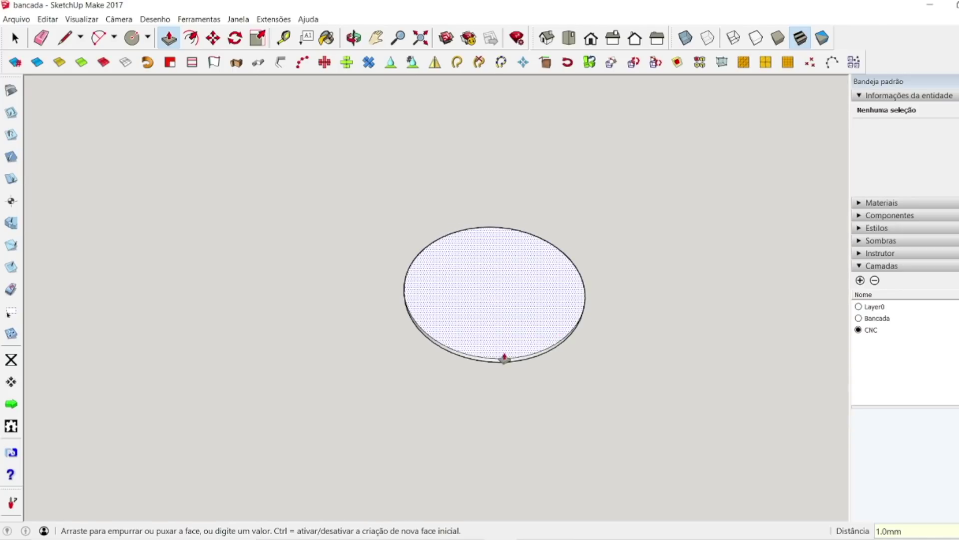
Step: Mark the centre of the disc's upper edge and draw a concentric circle of 13 mm radius on the top face
key("space")
right_click(567, 340)
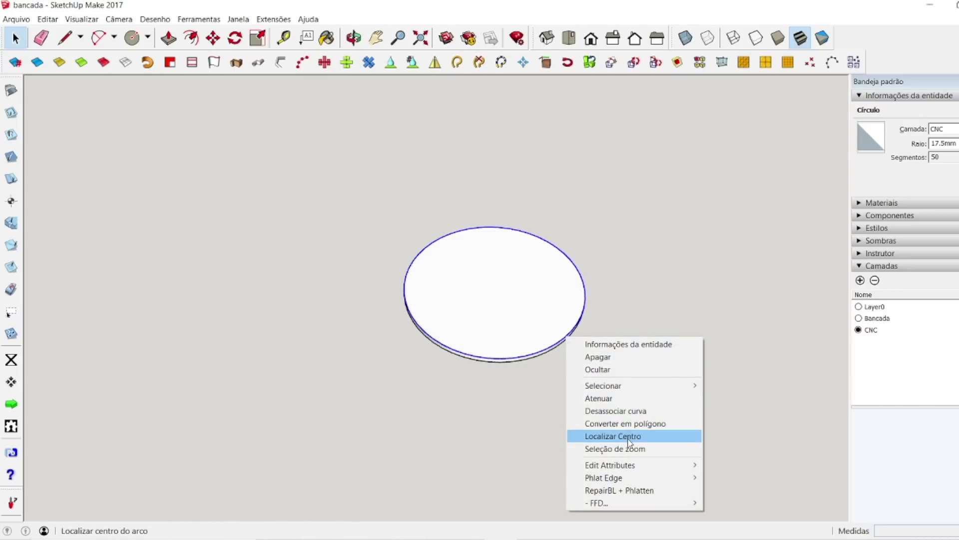
left_click(629, 437)
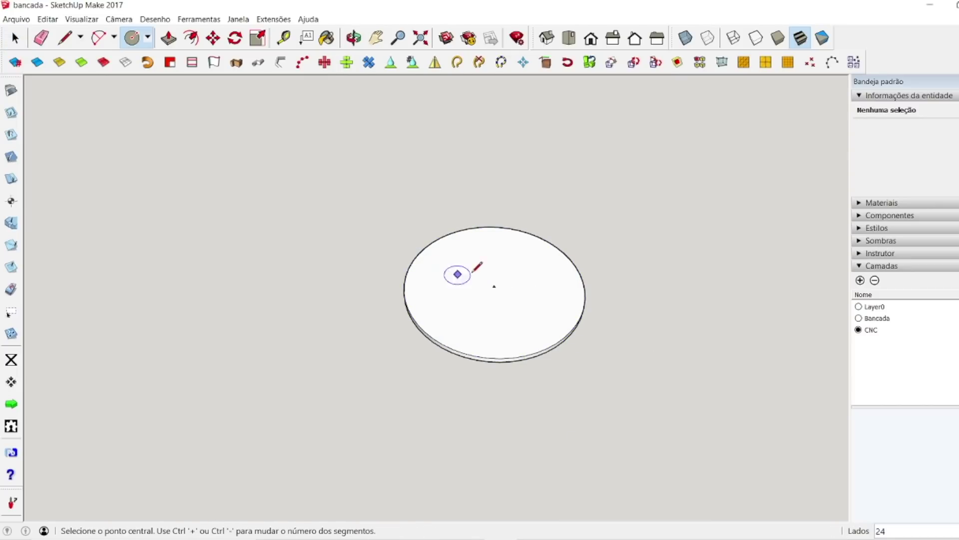
left_click(495, 286)
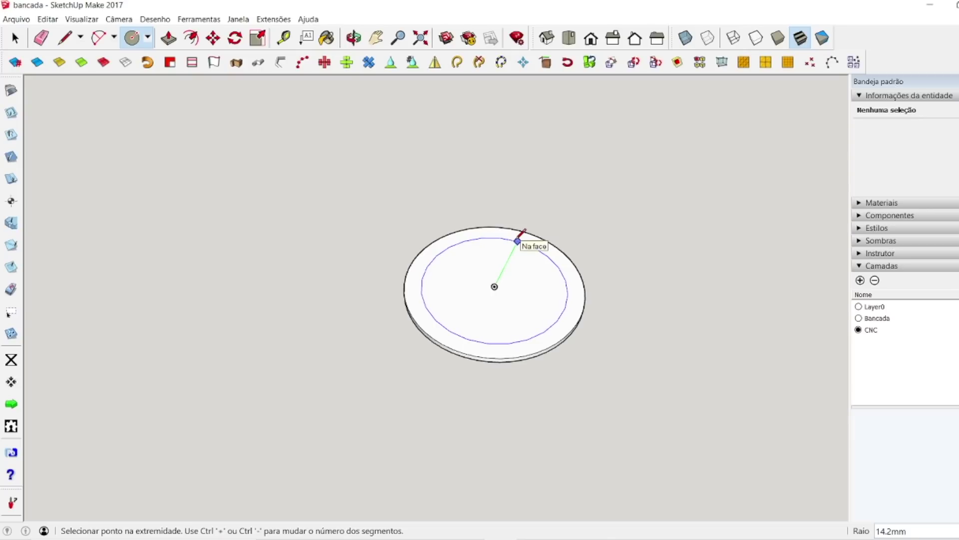
left_click(516, 243)
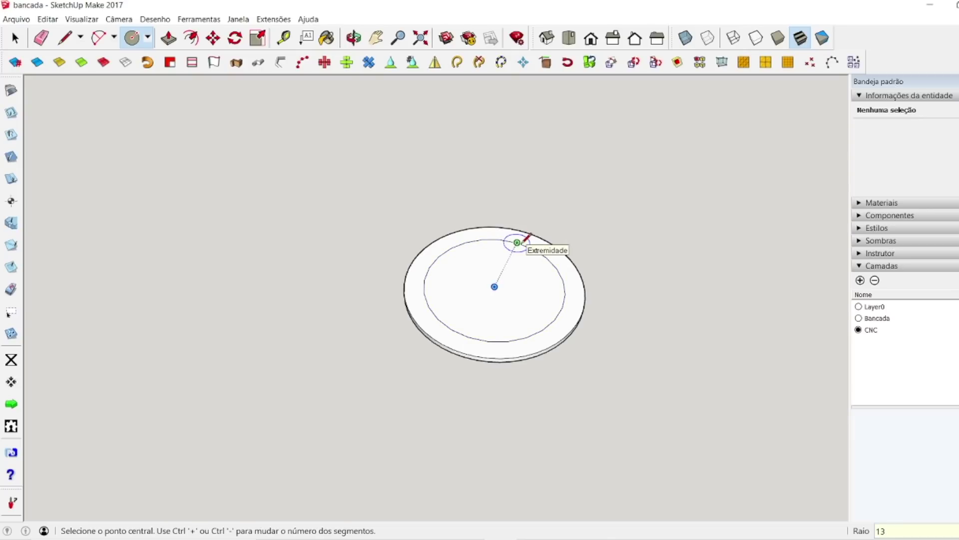
key("space")
Step: Smooth the 13 mm radius circle on the disc by setting its segment count to 50
left_click(546, 264)
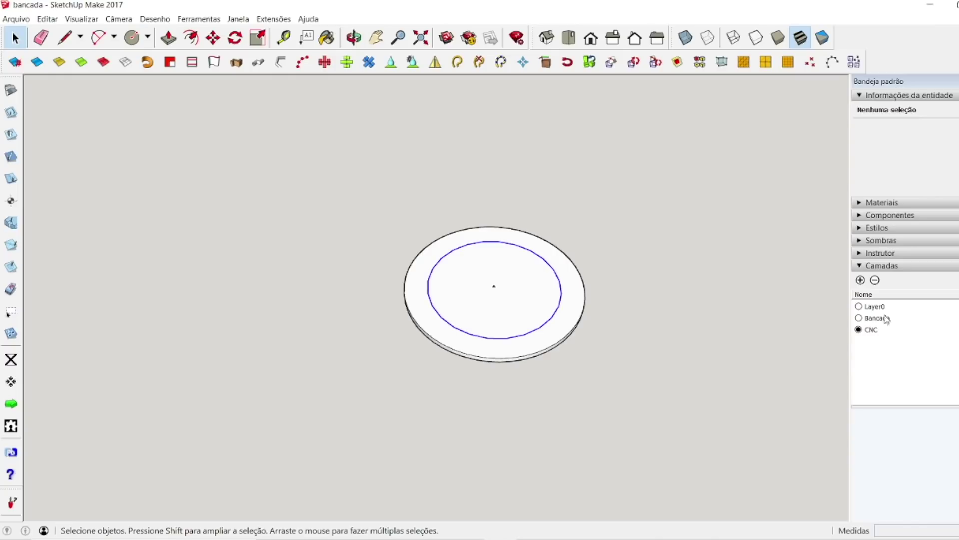
left_click(944, 156)
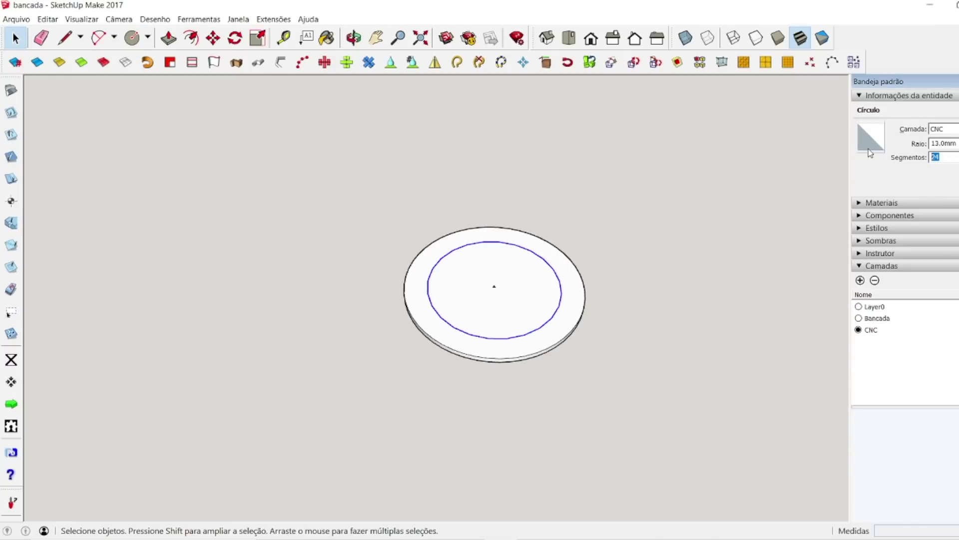
type("50")
key("Return")
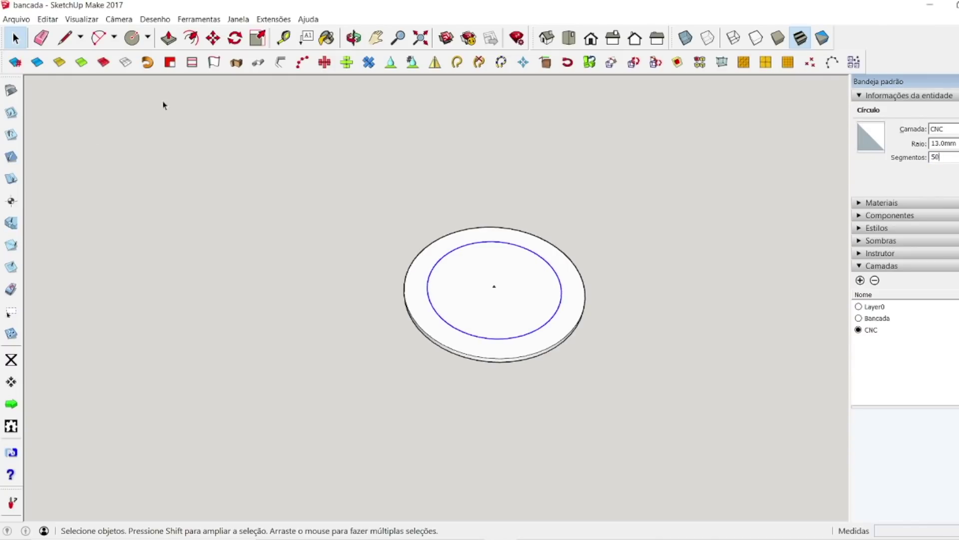
Step: Extrude the inner 13 mm radius circle upward by 16 mm to form the pulley's cylindrical body
left_click(169, 38)
left_click(467, 313)
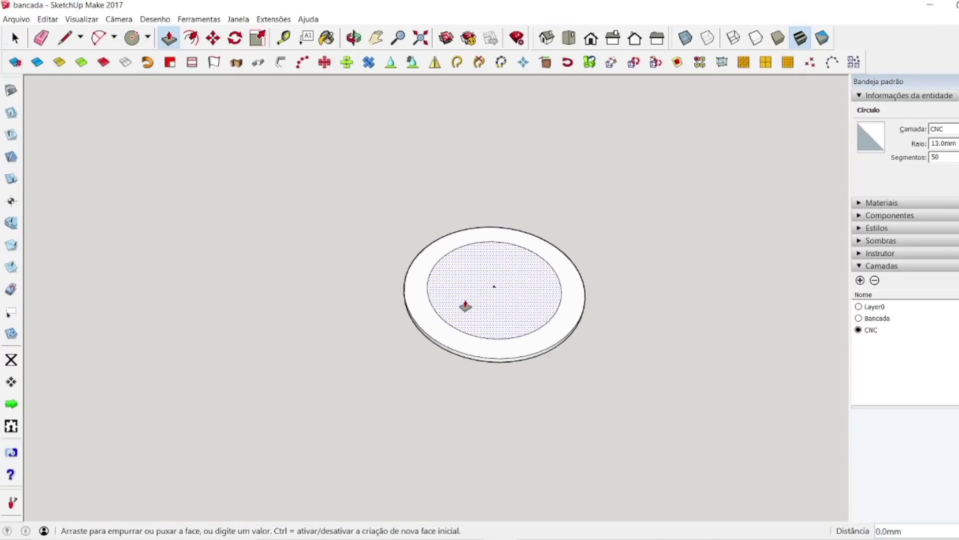
left_click(420, 288)
type("16")
key("Return")
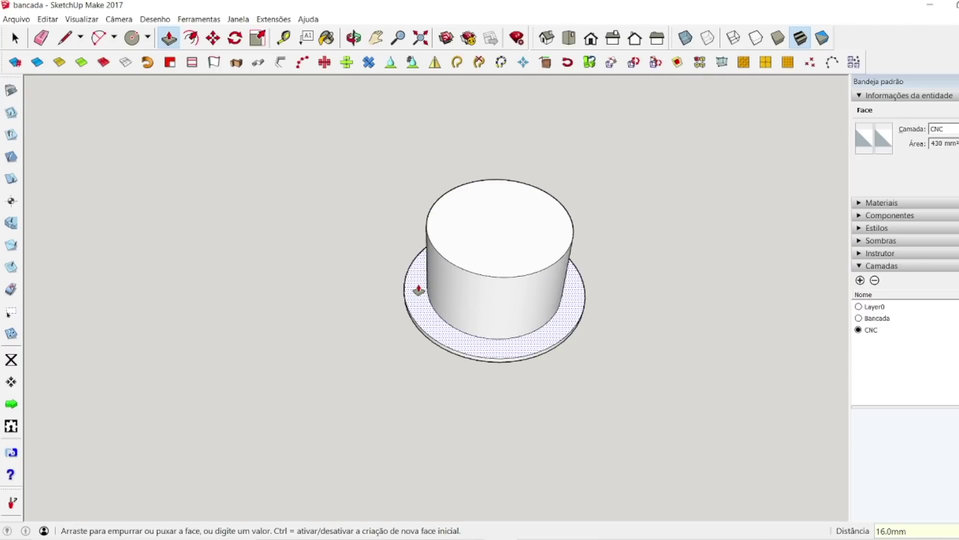
Step: Mark the centre of the cylinder's upper edge and draw a concentric circle of 17.5 mm radius on the top face
key("space")
right_click(535, 271)
left_click(574, 370)
left_click(685, 307)
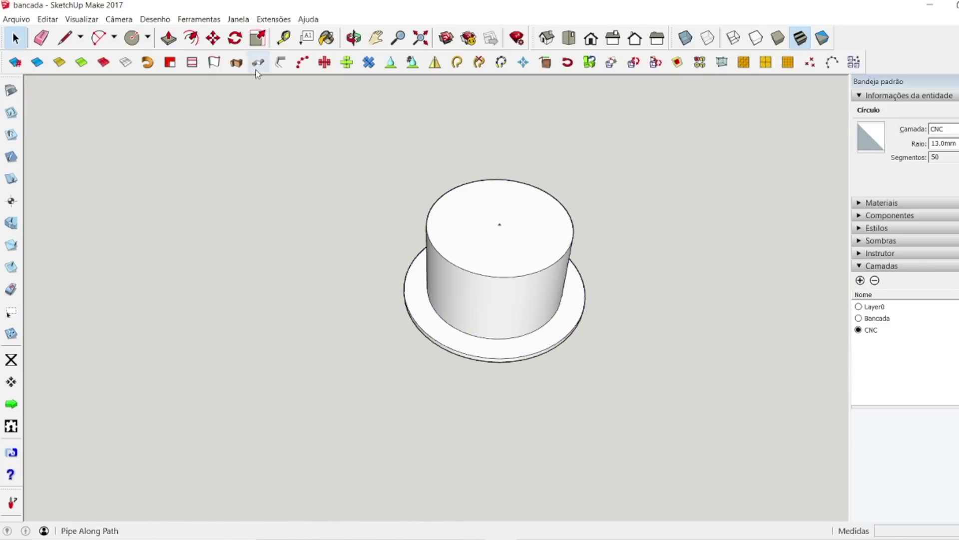
left_click(132, 38)
left_click(499, 225)
left_click(584, 170)
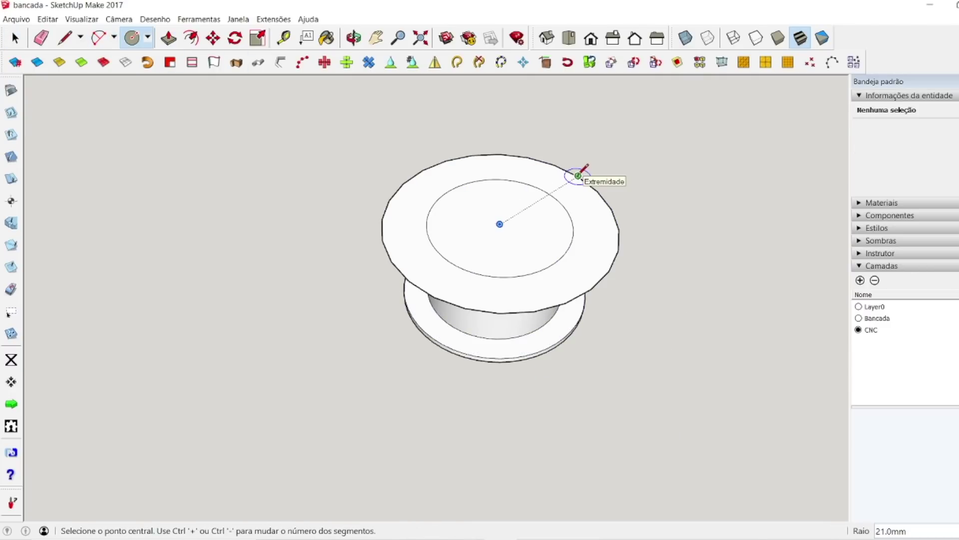
type("17.5")
key("Return")
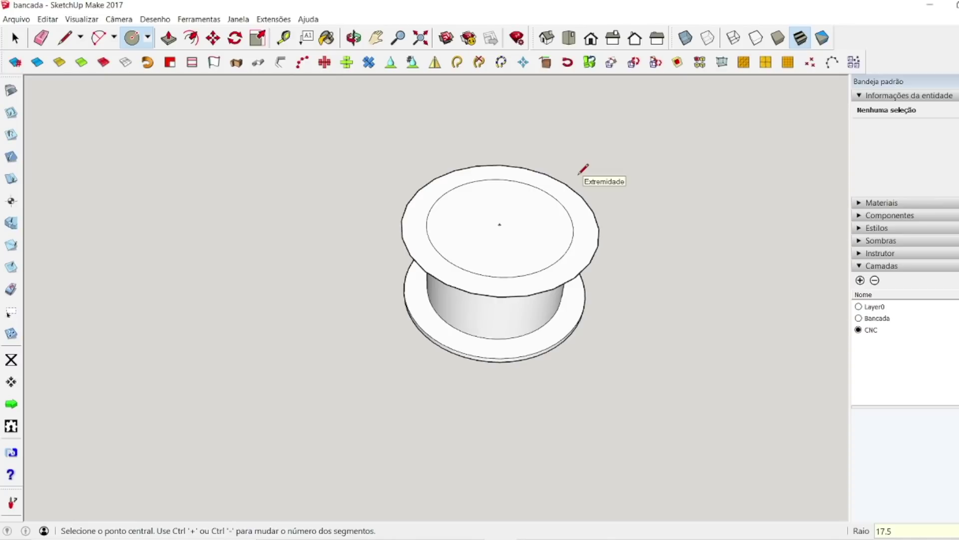
Step: Smooth the upper flange circle with more segments and extrude its outer ring upward by 1 mm
key("space")
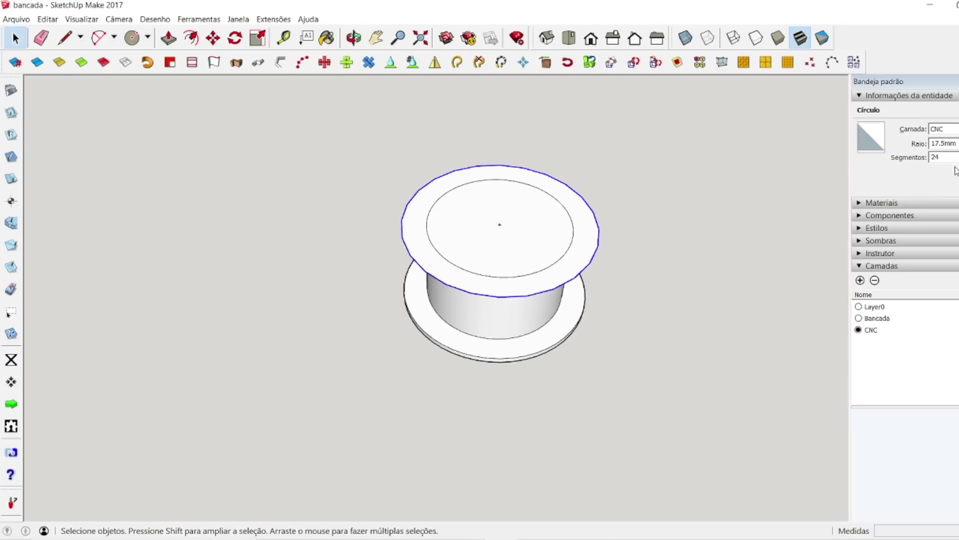
left_click(956, 157)
key("p")
left_click(426, 250)
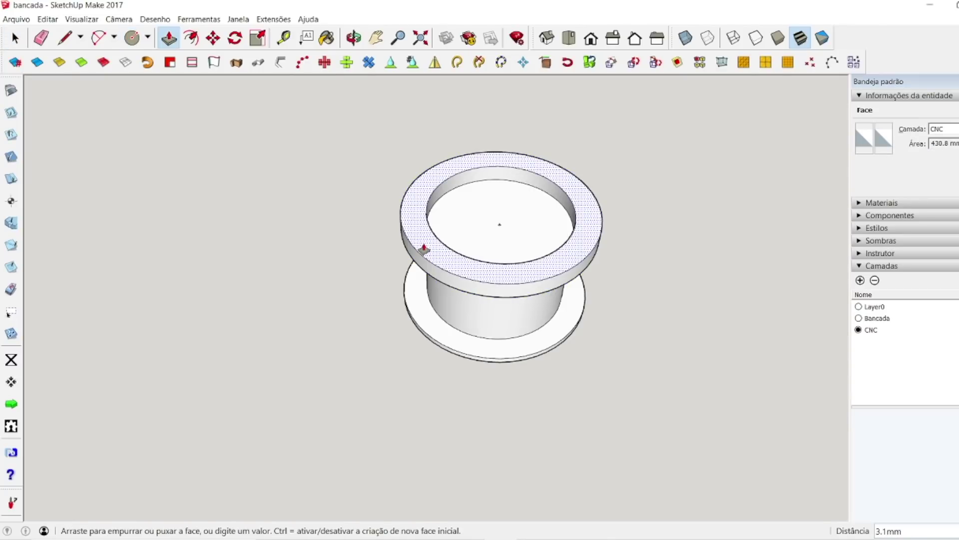
key("space")
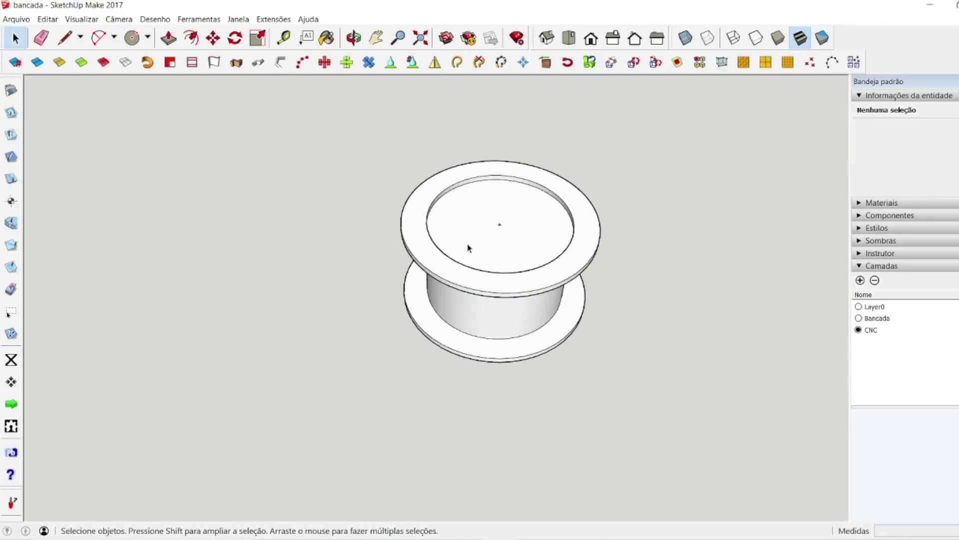
Step: Raise the recessed inner face by 1 mm, flush with the top of the upper flange
left_click(168, 37)
left_click(428, 220)
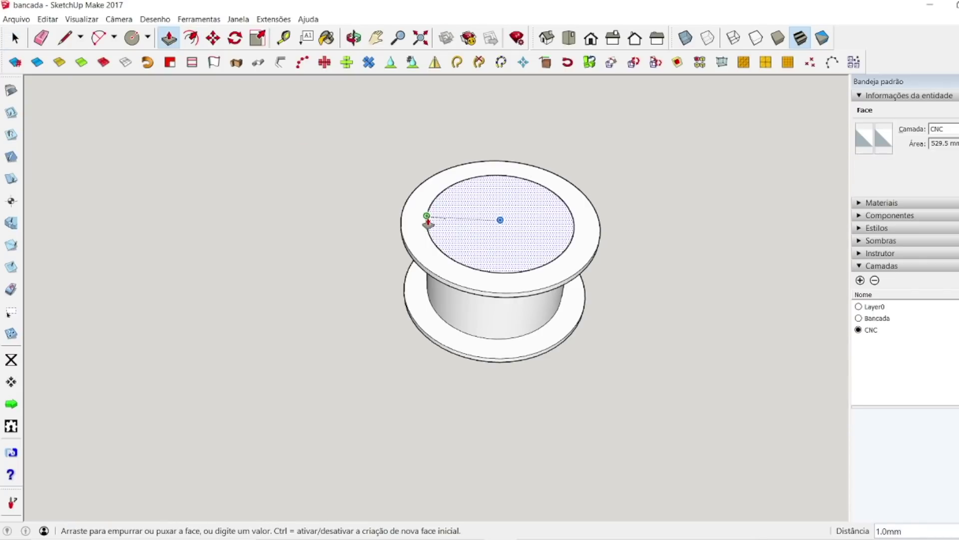
key("space")
left_click(722, 203)
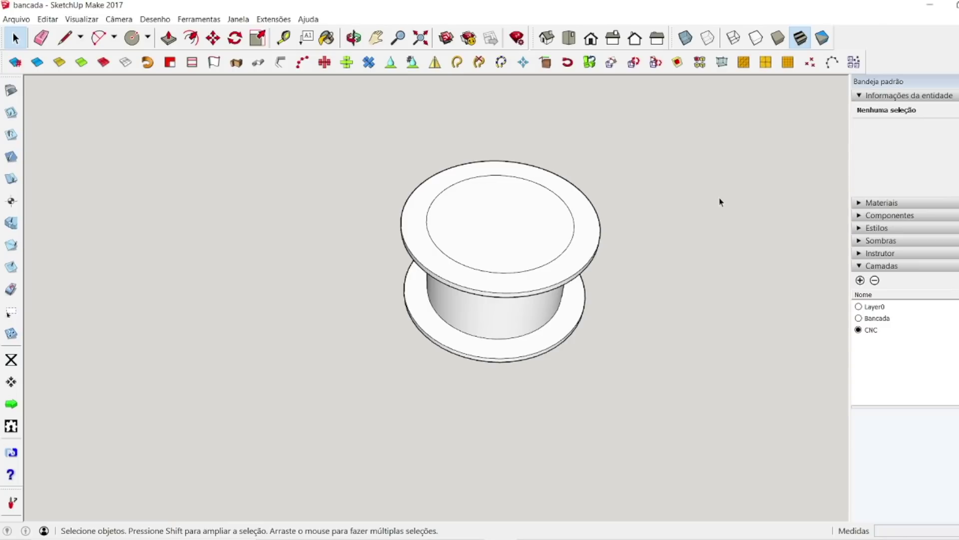
Step: Extrude the central circular face above the upper flange by 9 mm to form the pulley hub
left_click(500, 219)
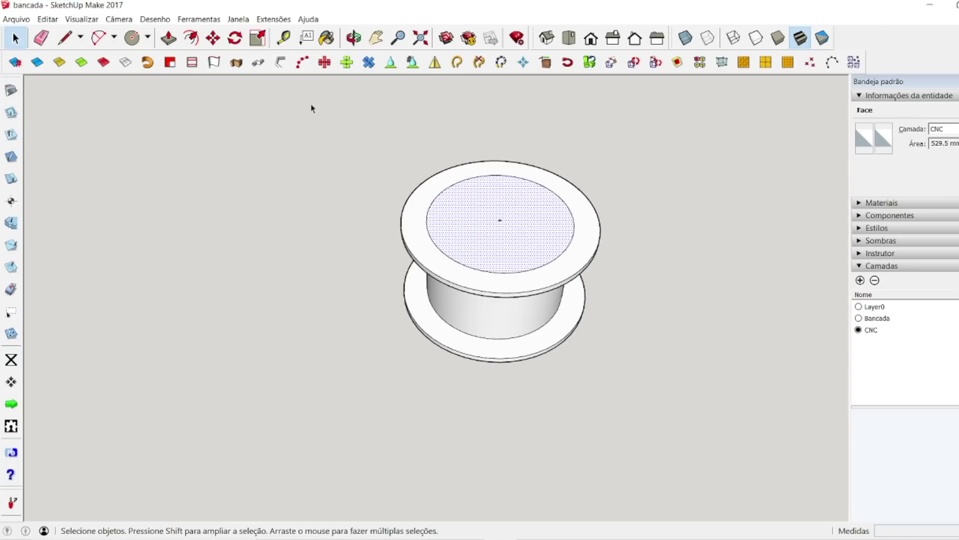
left_click(169, 38)
left_click(530, 270)
left_click(528, 240)
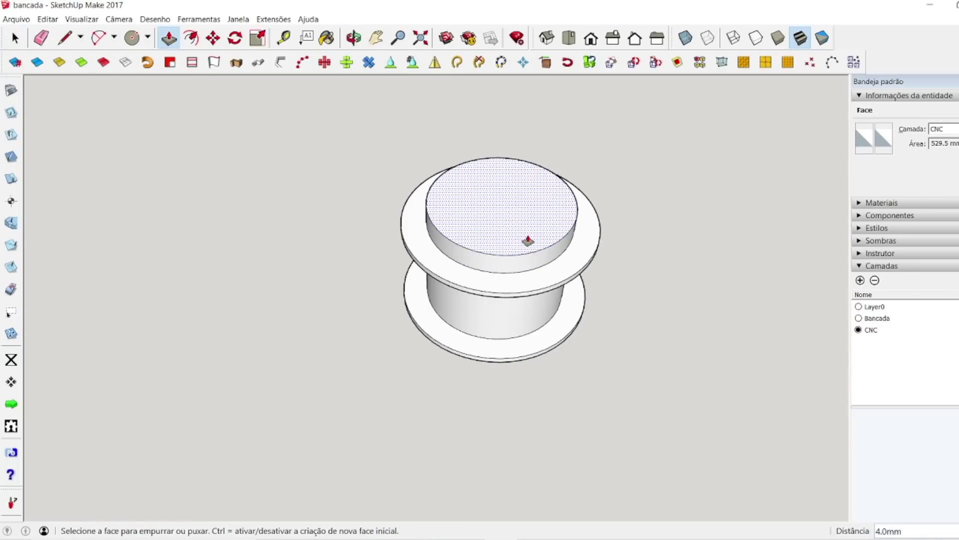
type("9")
key("Return")
key("space")
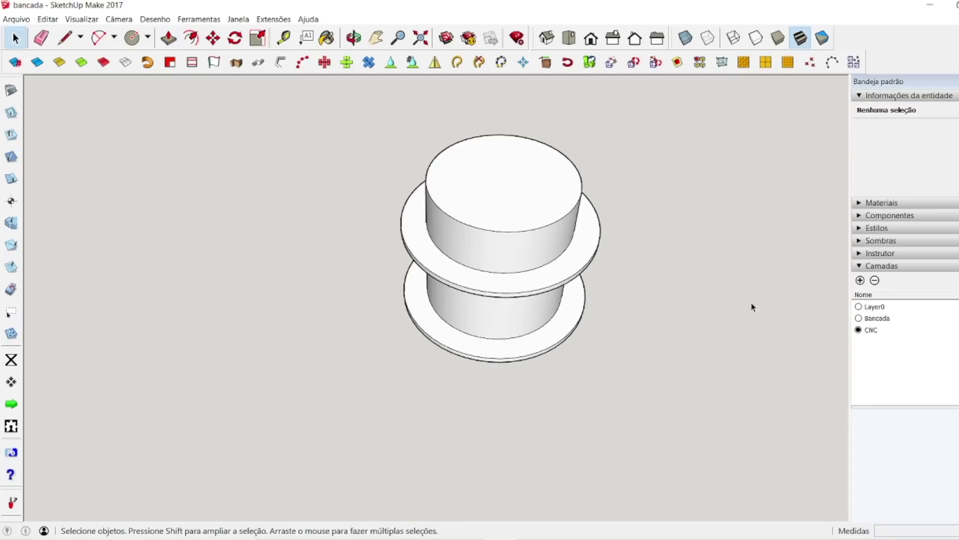
Step: Mark the centre of the hub's top edge and draw a concentric bore circle of about 4 mm radius
left_click(353, 38)
left_click_drag(465, 324, 492, 240)
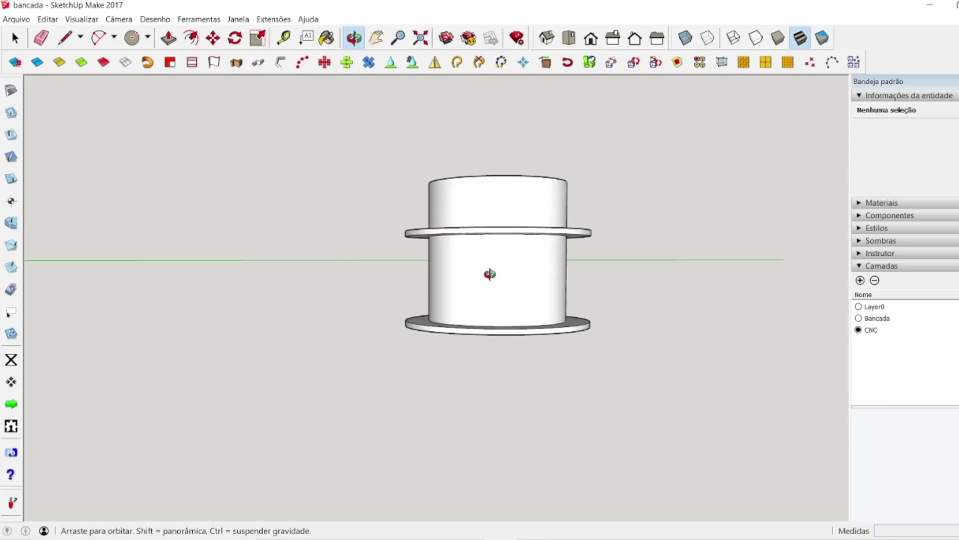
left_click_drag(491, 301, 424, 352)
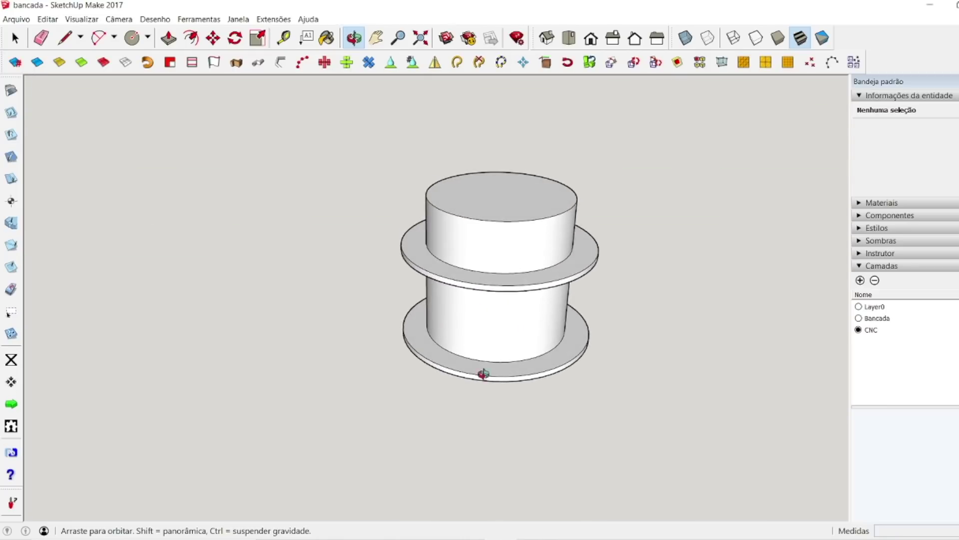
left_click_drag(430, 294, 484, 388)
key("space")
left_click(535, 322)
right_click(535, 320)
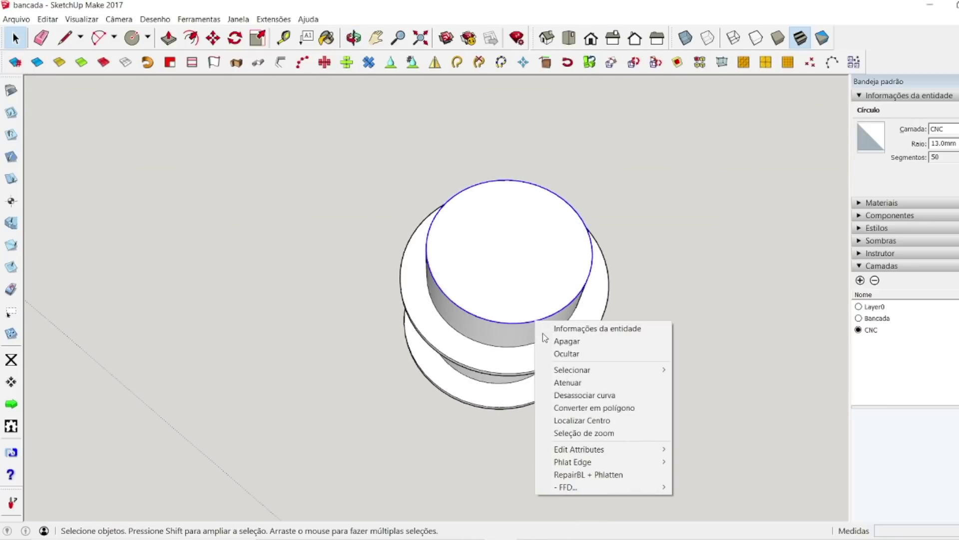
left_click(582, 419)
key("c")
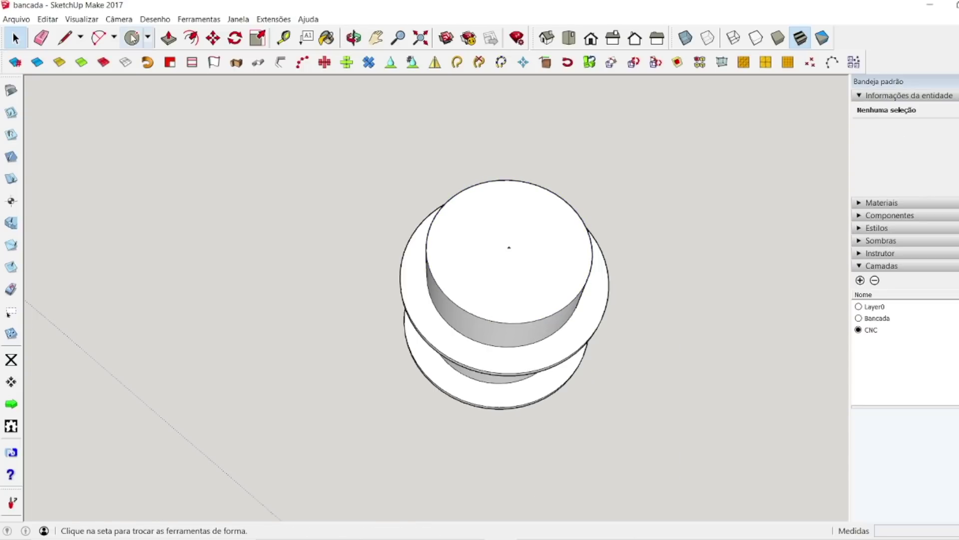
left_click(509, 246)
left_click(519, 228)
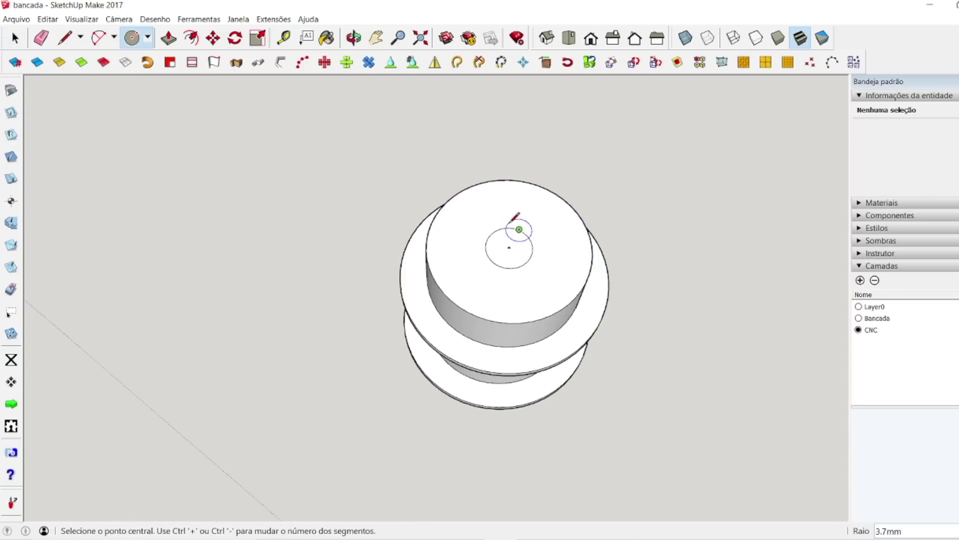
key("space")
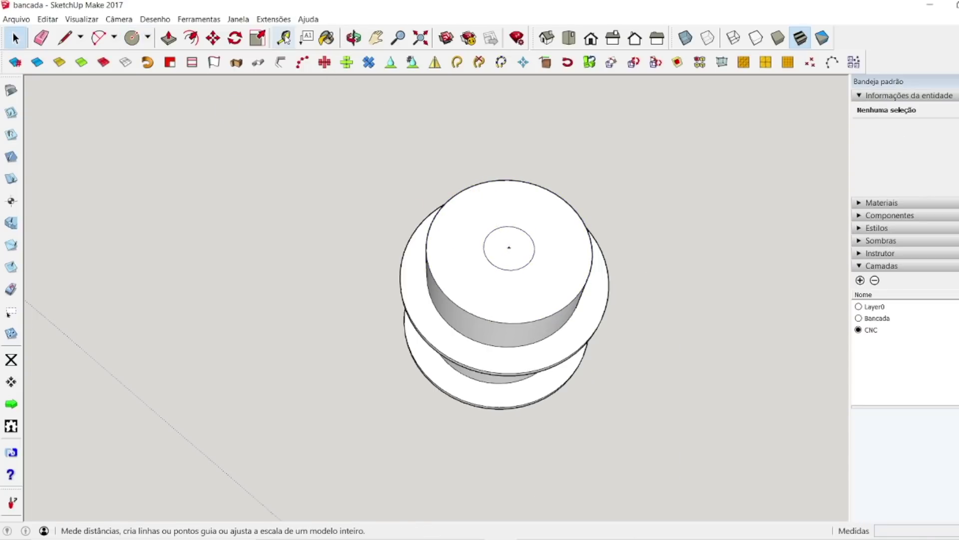
Step: Push the small central circle down through the full height of the pulley to cut the shaft bore
left_click(168, 38)
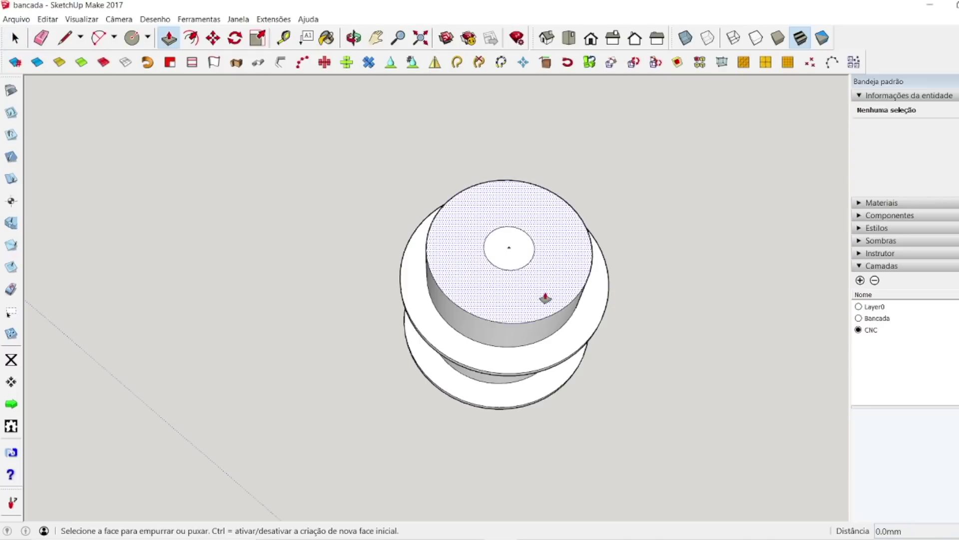
key("o")
left_click_drag(499, 240, 469, 158)
left_click(169, 38)
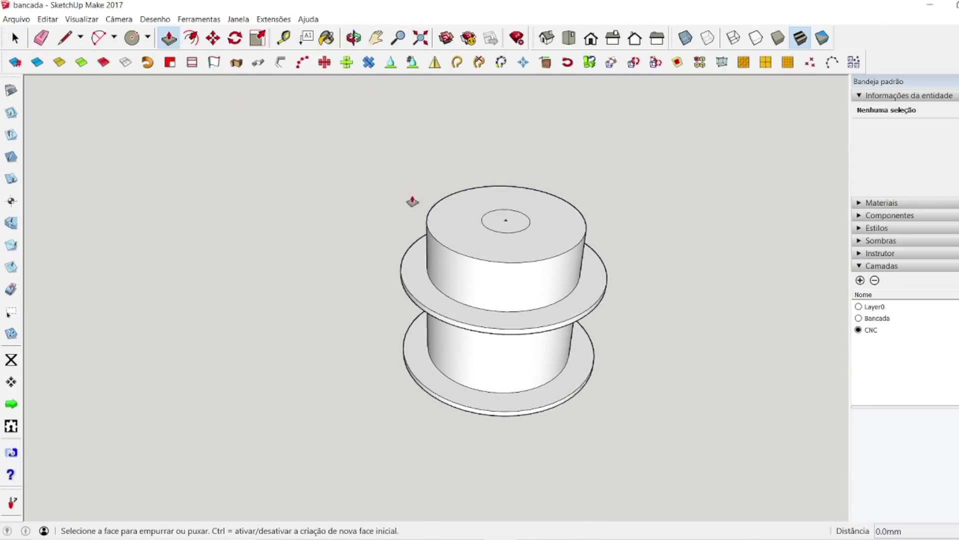
left_click(505, 229)
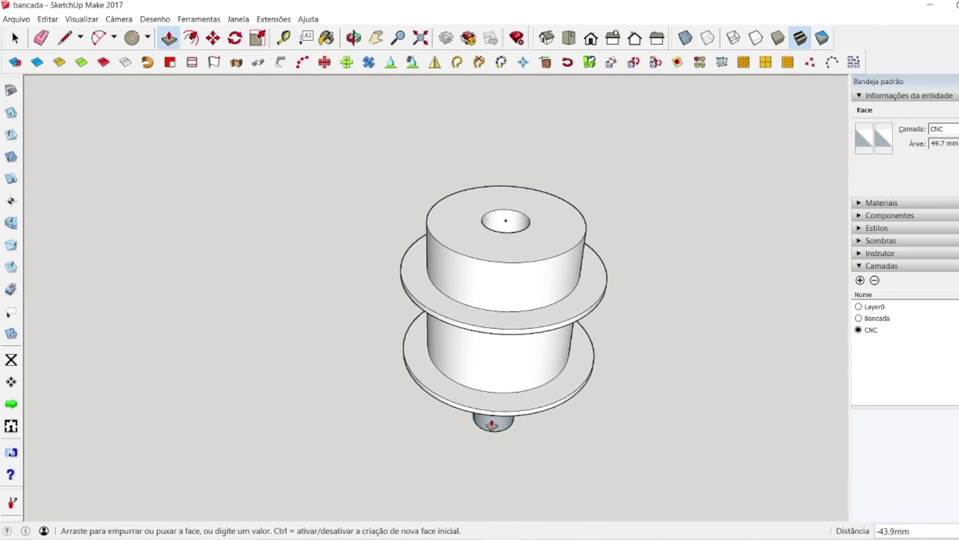
left_click(486, 419)
Step: Select all of the pulley geometry and make it a group
key("space")
left_click_drag(290, 116, 758, 492)
right_click(501, 300)
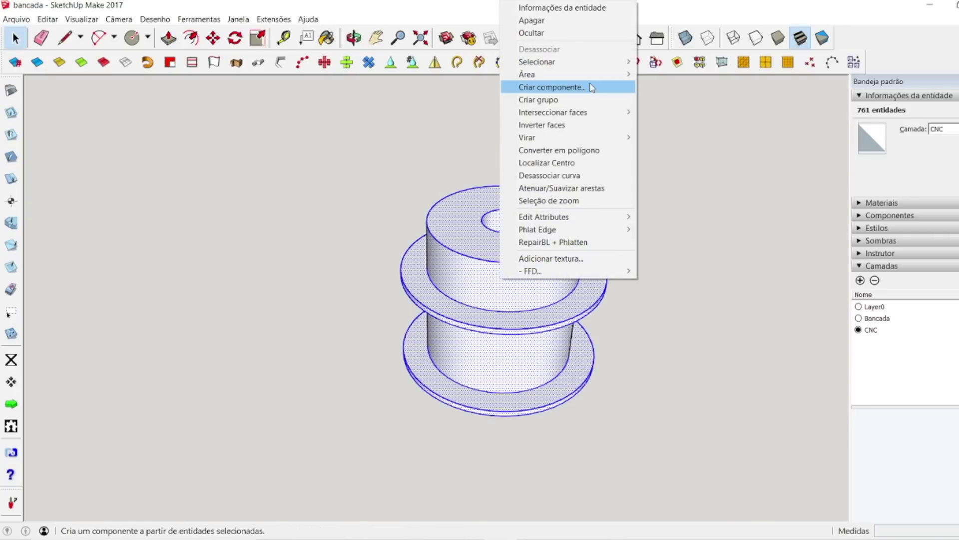
left_click(567, 106)
left_click(688, 266)
Step: Examine the grouped pulley from the side and look down through its bore
left_click(354, 38)
mouse_move(520, 370)
left_mouse_down()
mouse_move(520, 402)
mouse_move(513, 365)
left_mouse_up()
key("space")
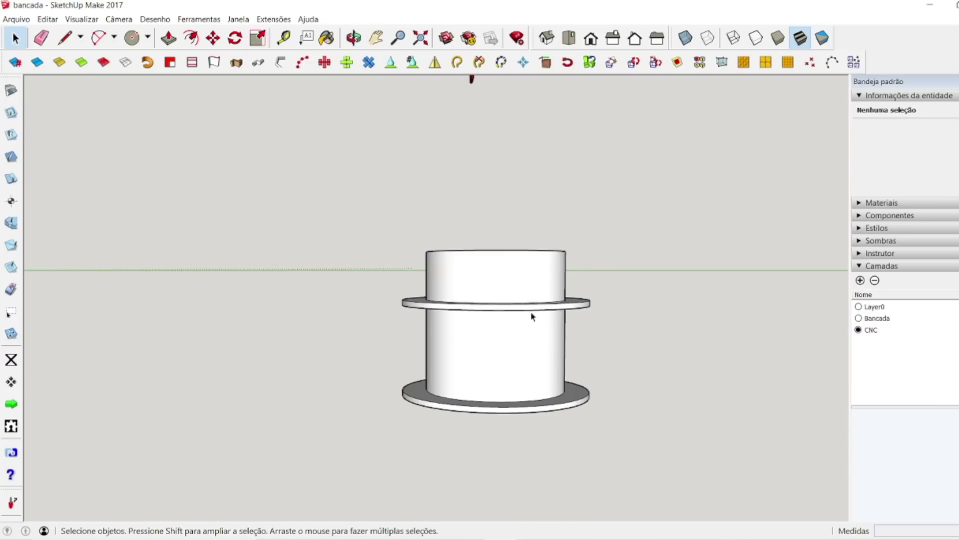
left_click(353, 38)
left_click_drag(422, 132, 507, 437)
mouse_move(490, 239)
left_mouse_down()
mouse_move(503, 376)
mouse_move(495, 257)
mouse_move(496, 325)
mouse_move(480, 254)
left_mouse_up()
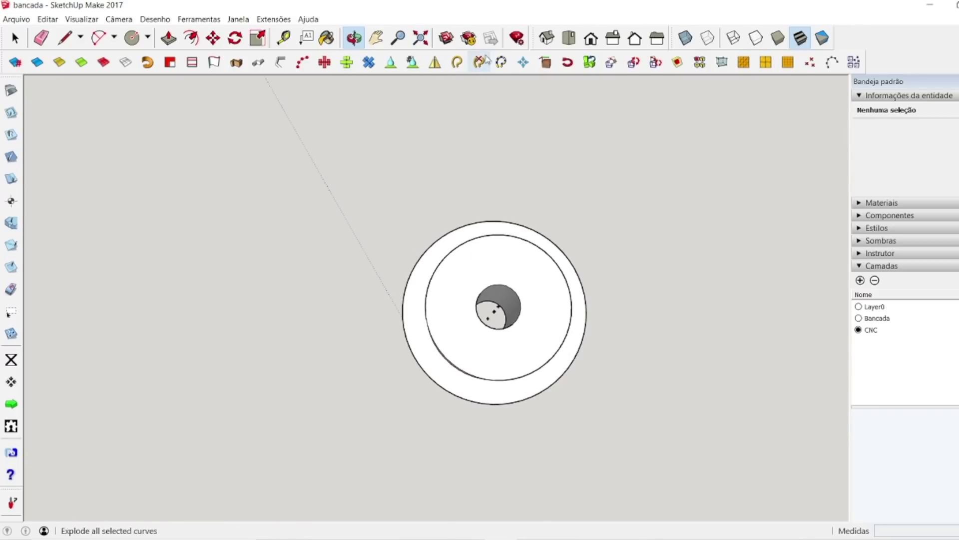
Step: Select the pulley group beside the machine frame and move it over toward the motor's shaft
left_click(420, 38)
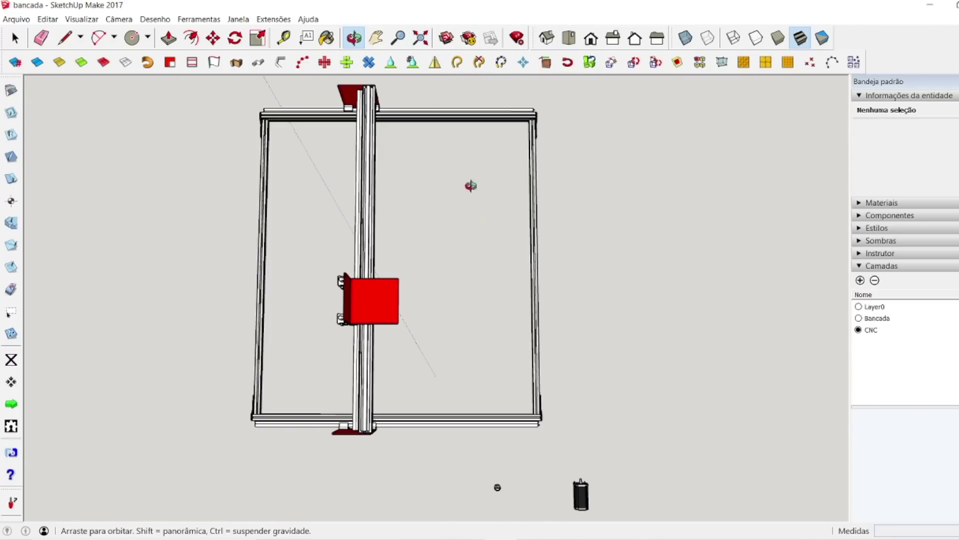
left_click_drag(511, 458, 520, 466)
key("space")
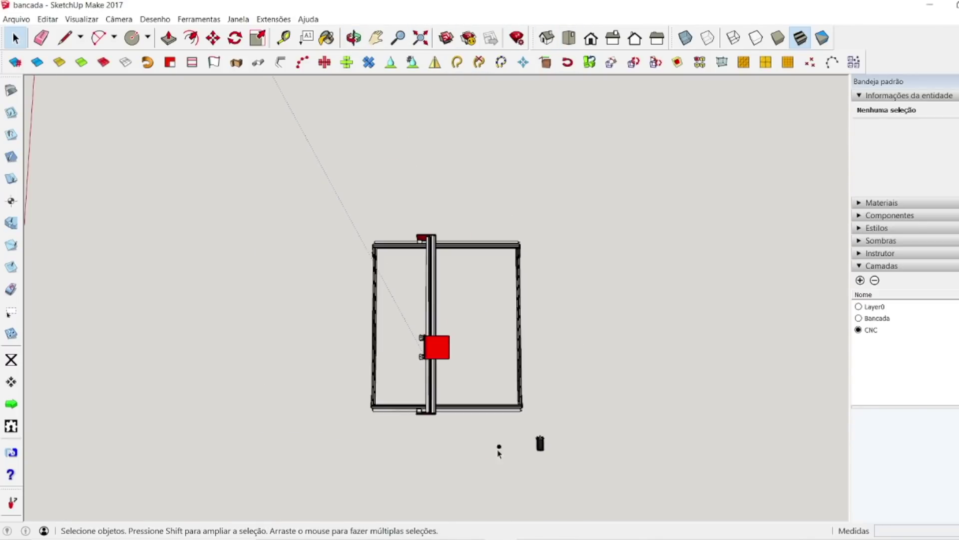
scroll(542, 462, "up", 6)
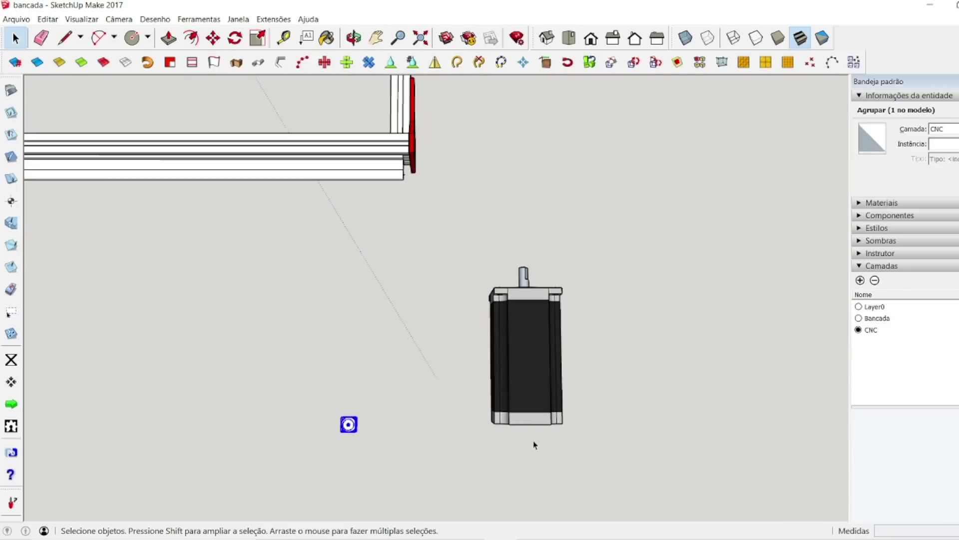
key("q")
key("m")
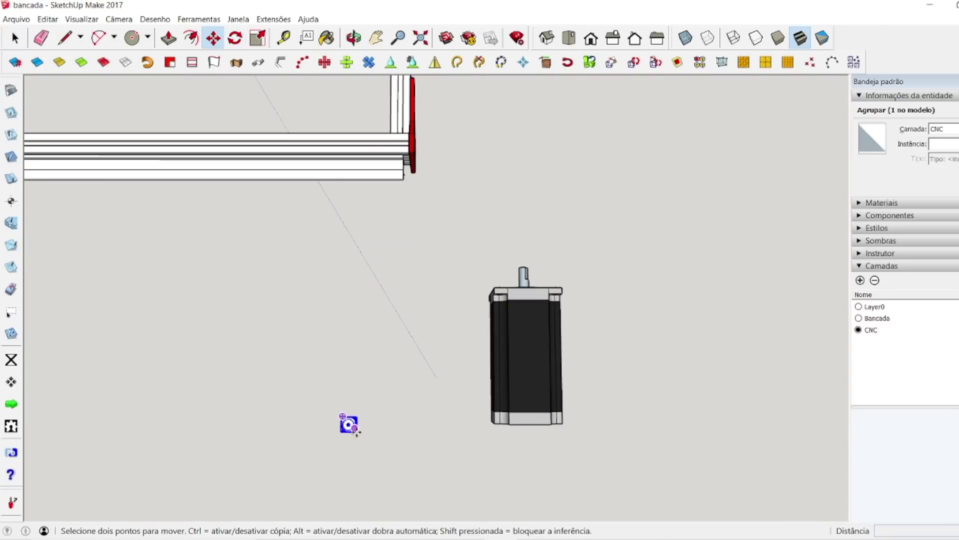
key("space")
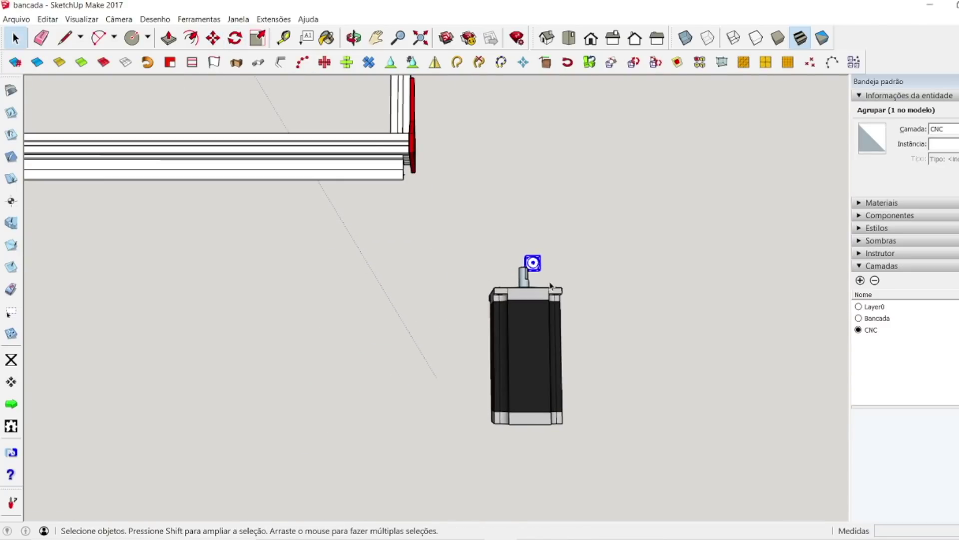
Step: Reposition the pulley closer to the protruding motor shaft, working from an angled view of the motor
left_click(354, 38)
left_click_drag(500, 294, 169, 200)
left_click(213, 37)
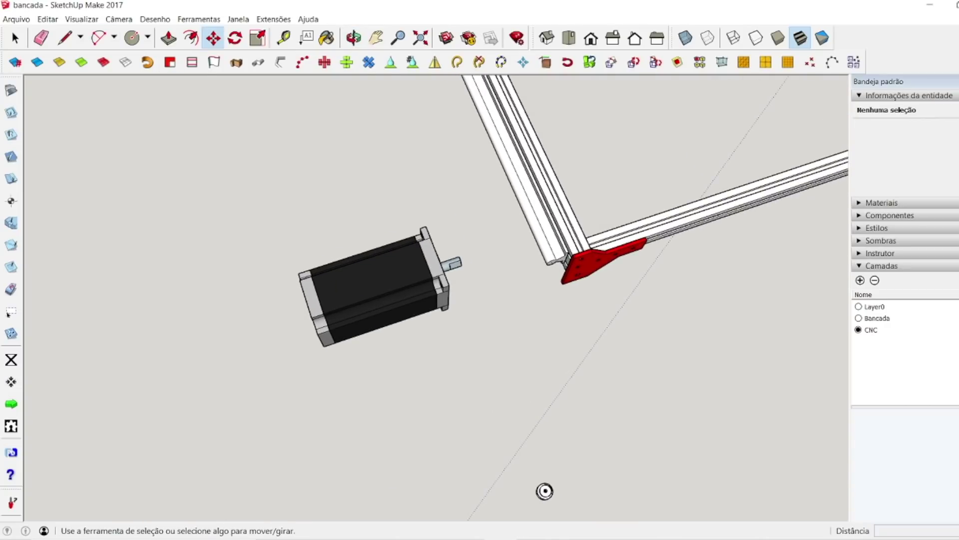